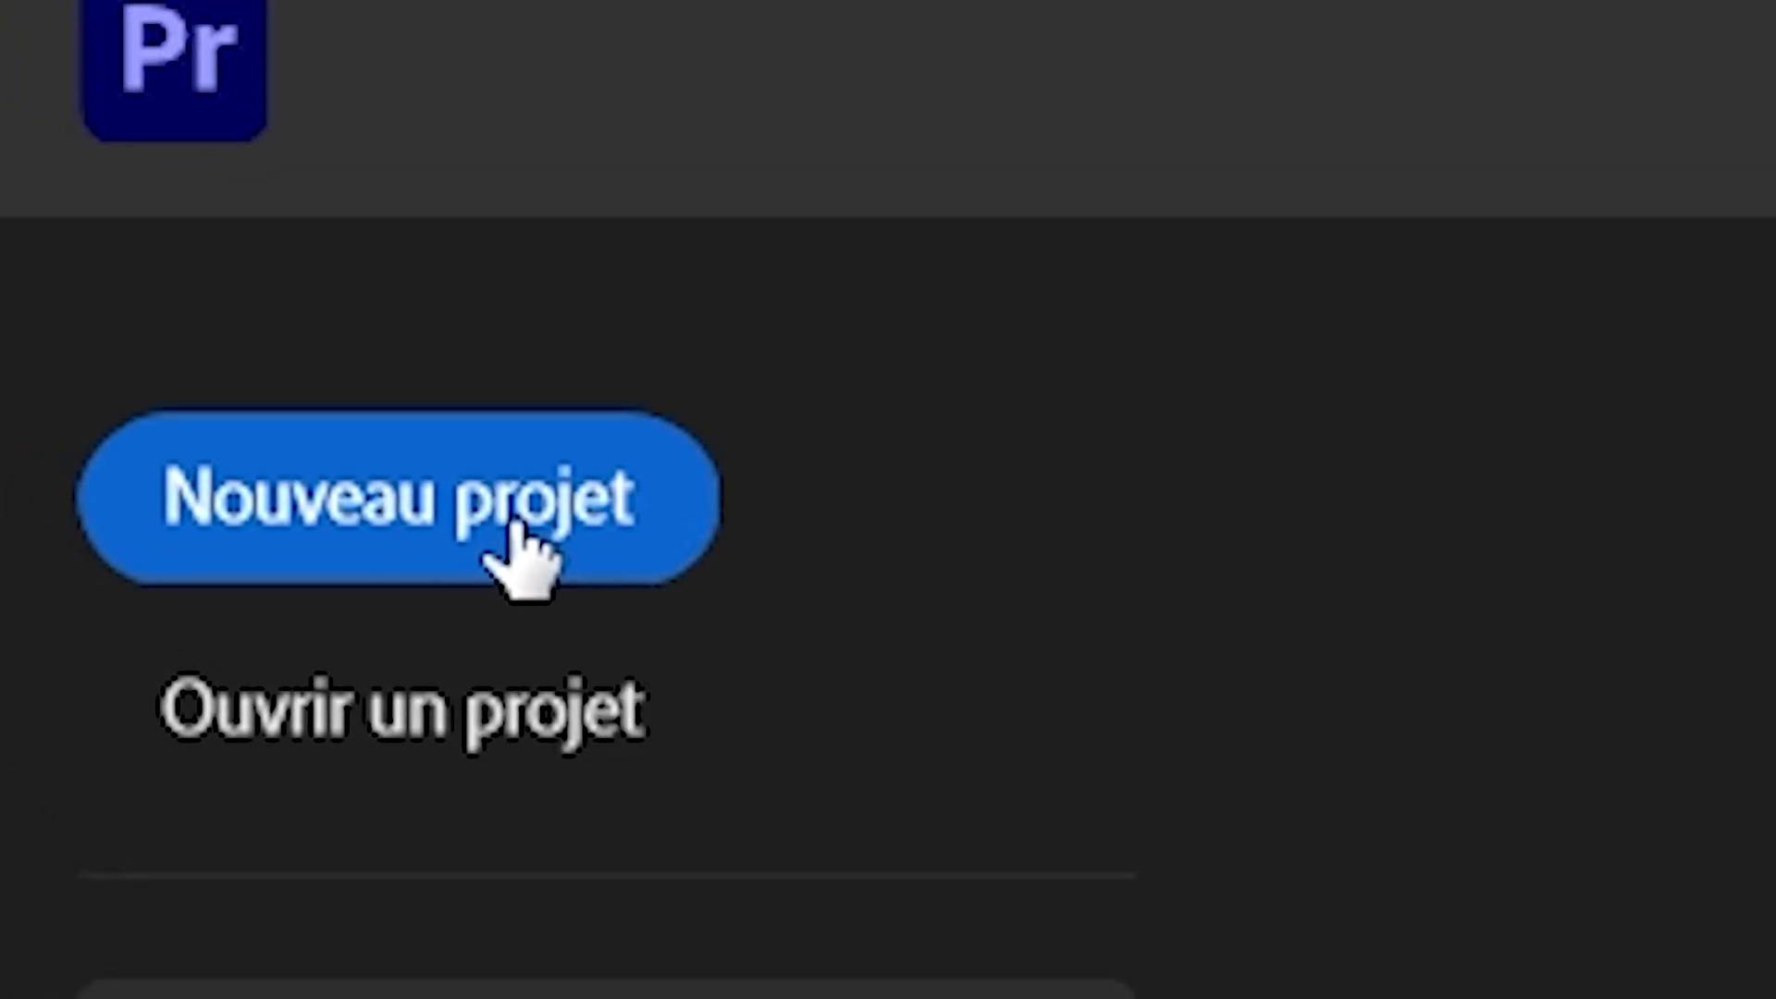
- Create a project named Tuto Premiere Pro in H:\Adobe\Premiere Pro Saves with no template, and skip the media import
click(489, 514)
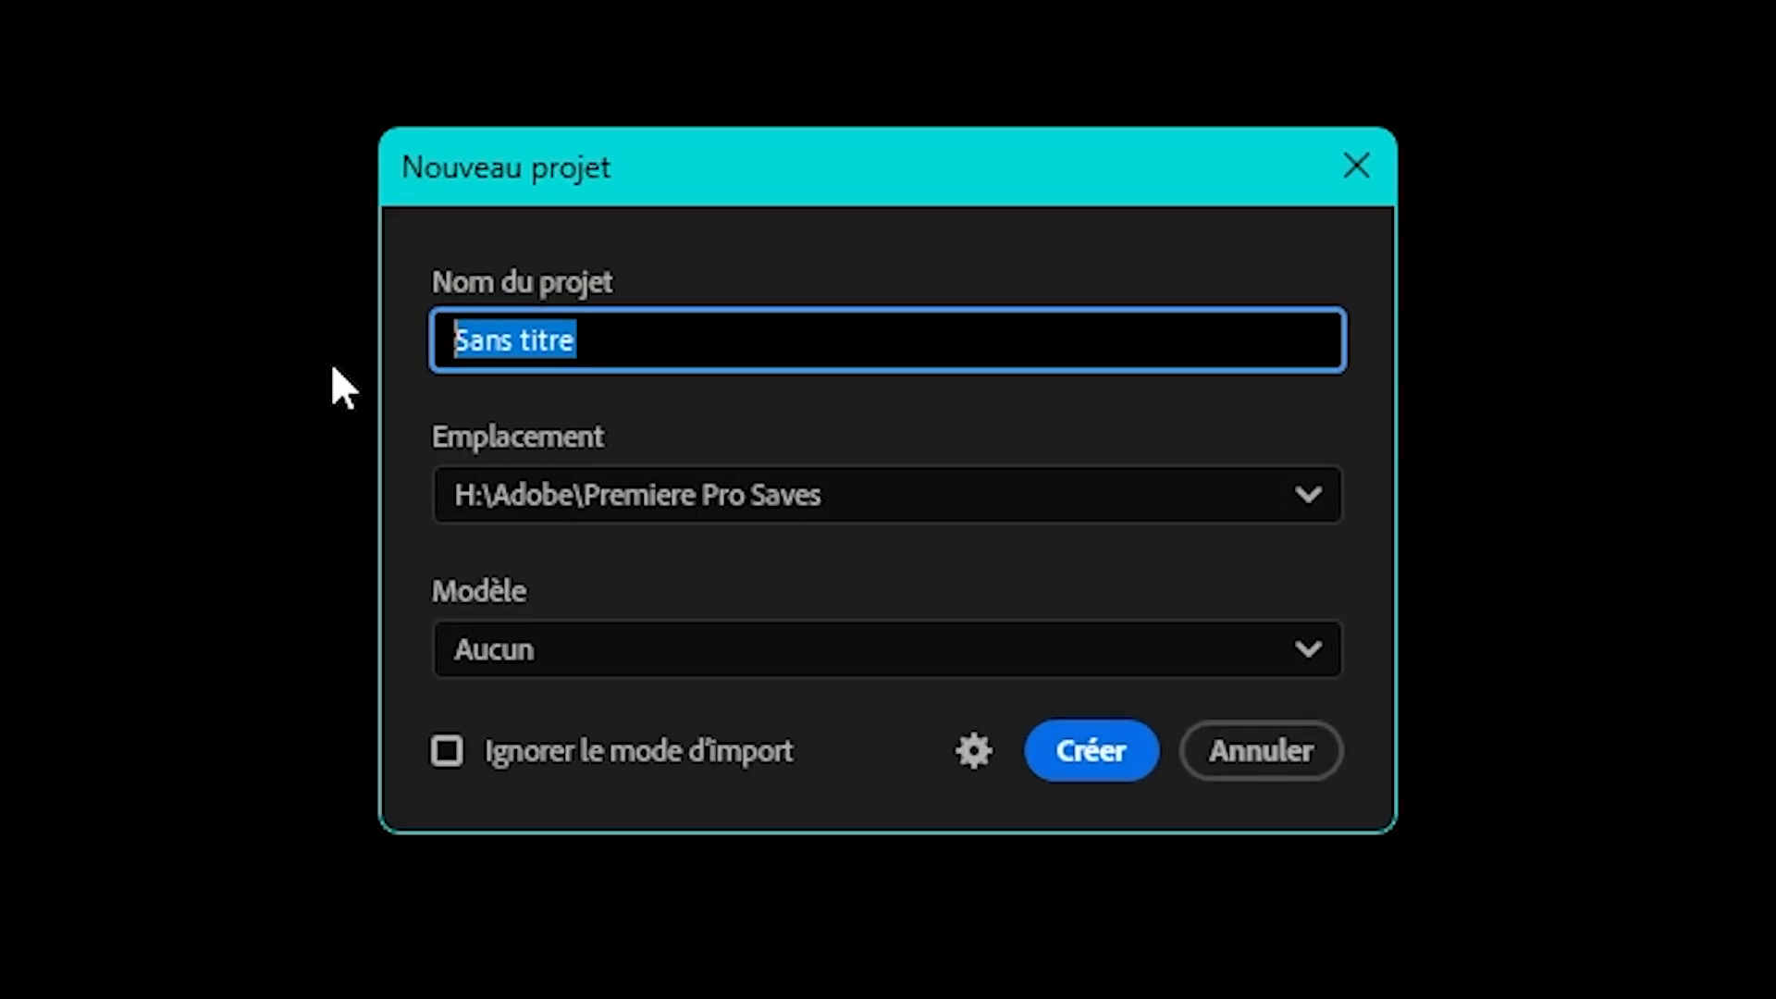
text(Tuto Premiere Pro)
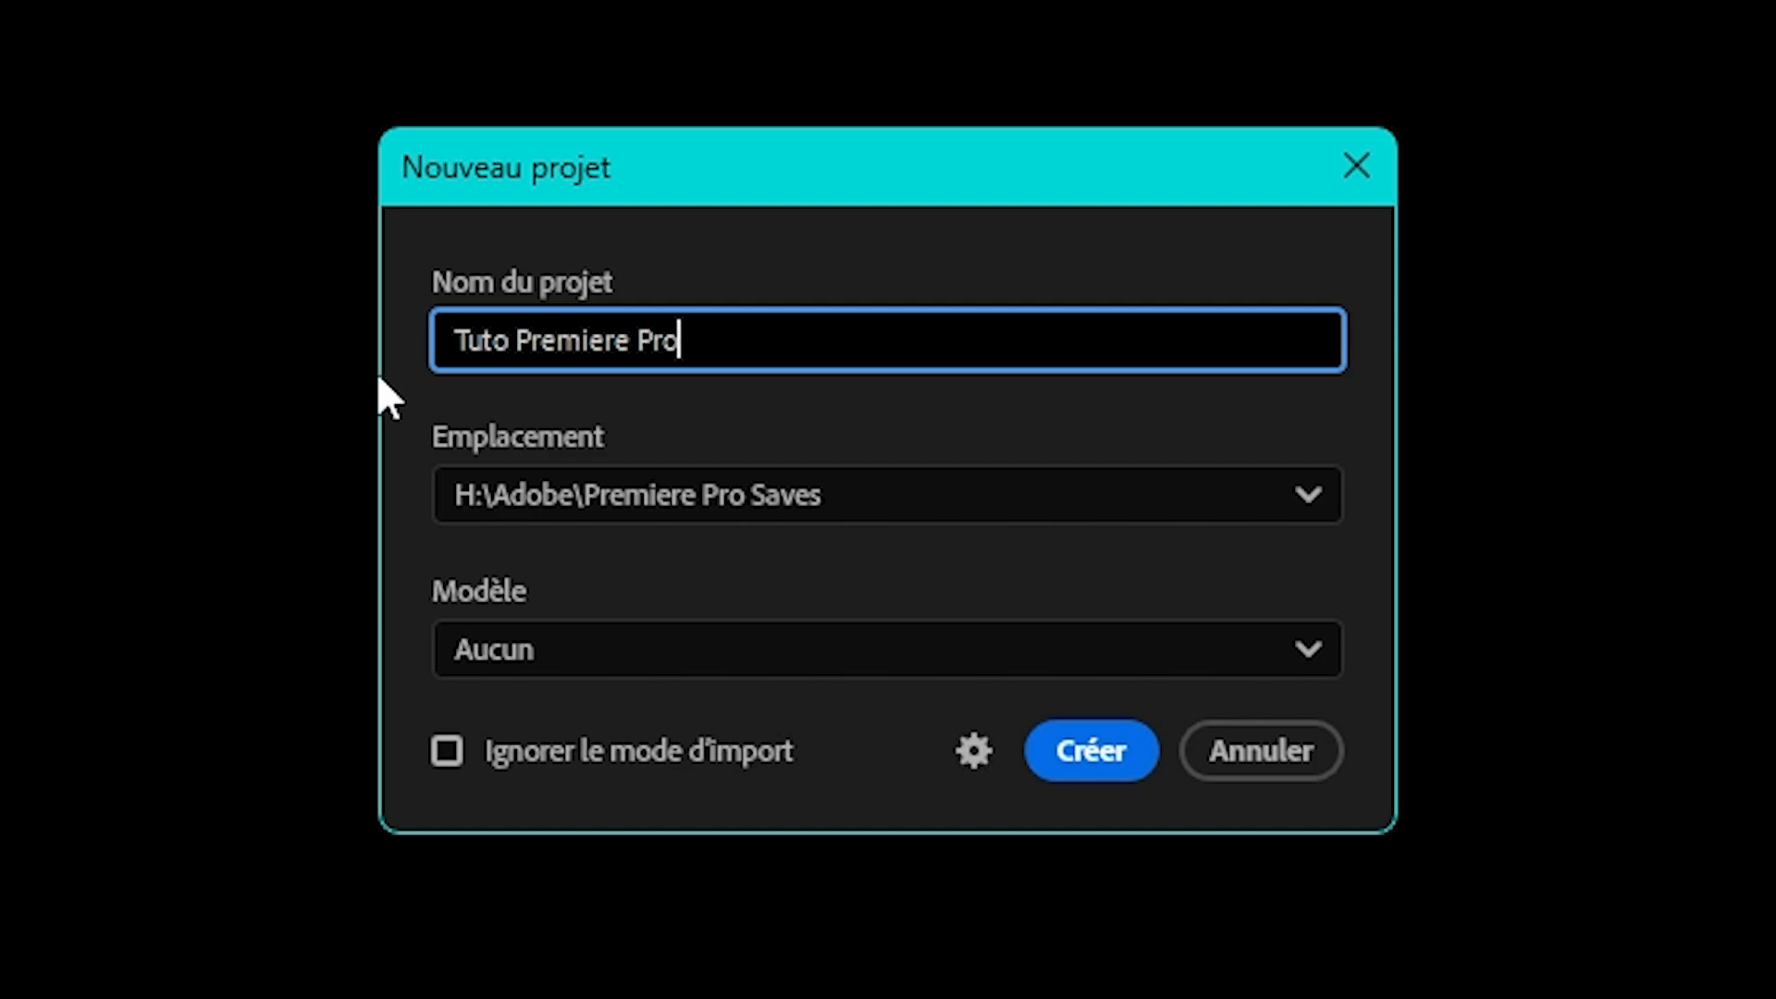
click(786, 490)
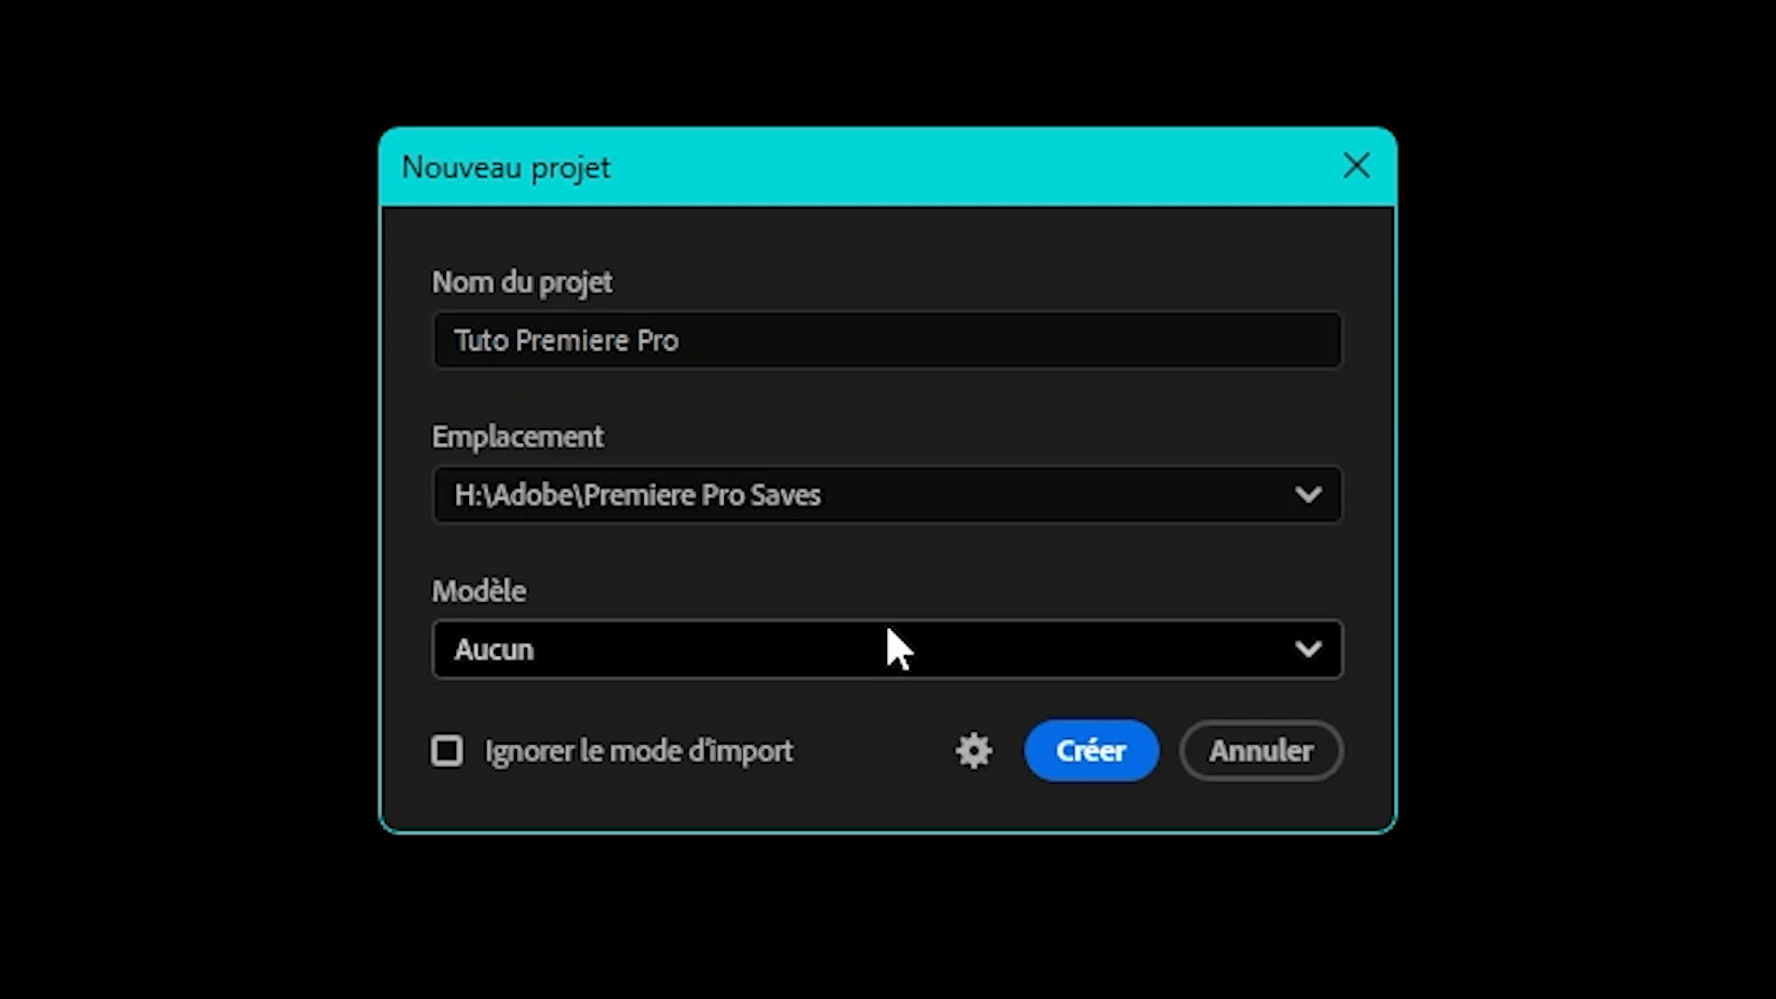
click(1124, 748)
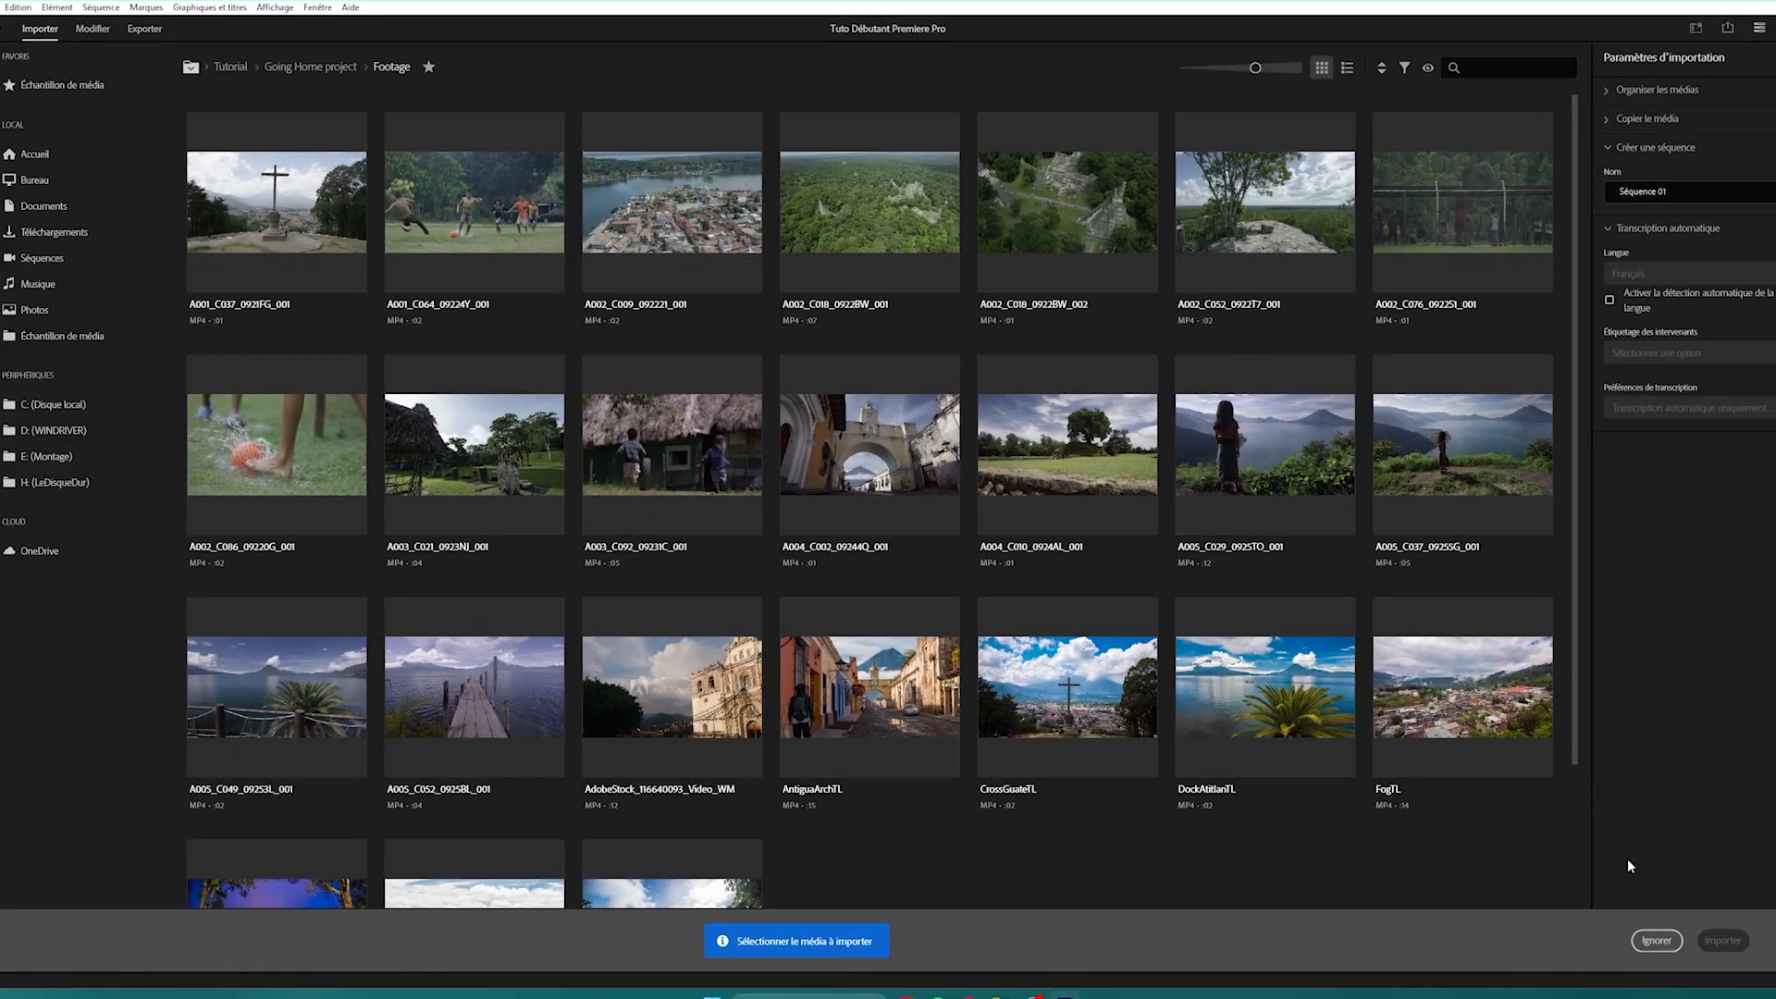
click(1656, 941)
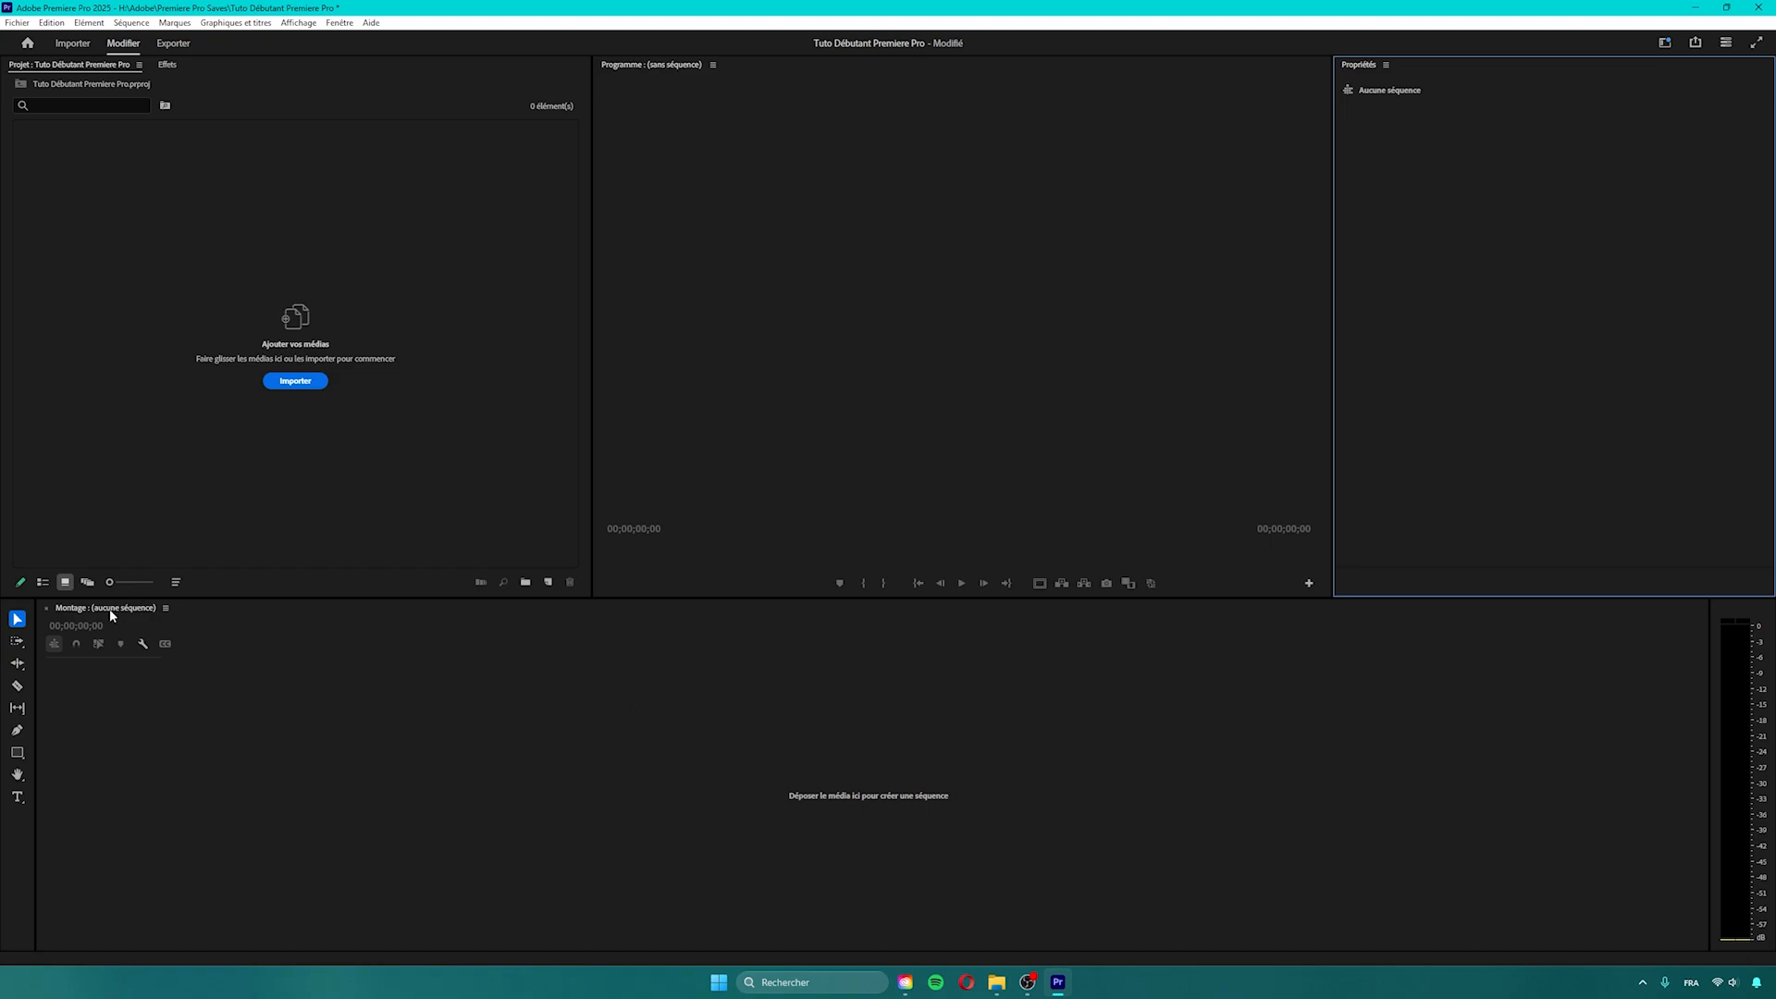
- Dock the empty Montage panel as a full-height column at the workspace's left edge and narrow it to about a third of the width
drag(402, 403, 8, 436)
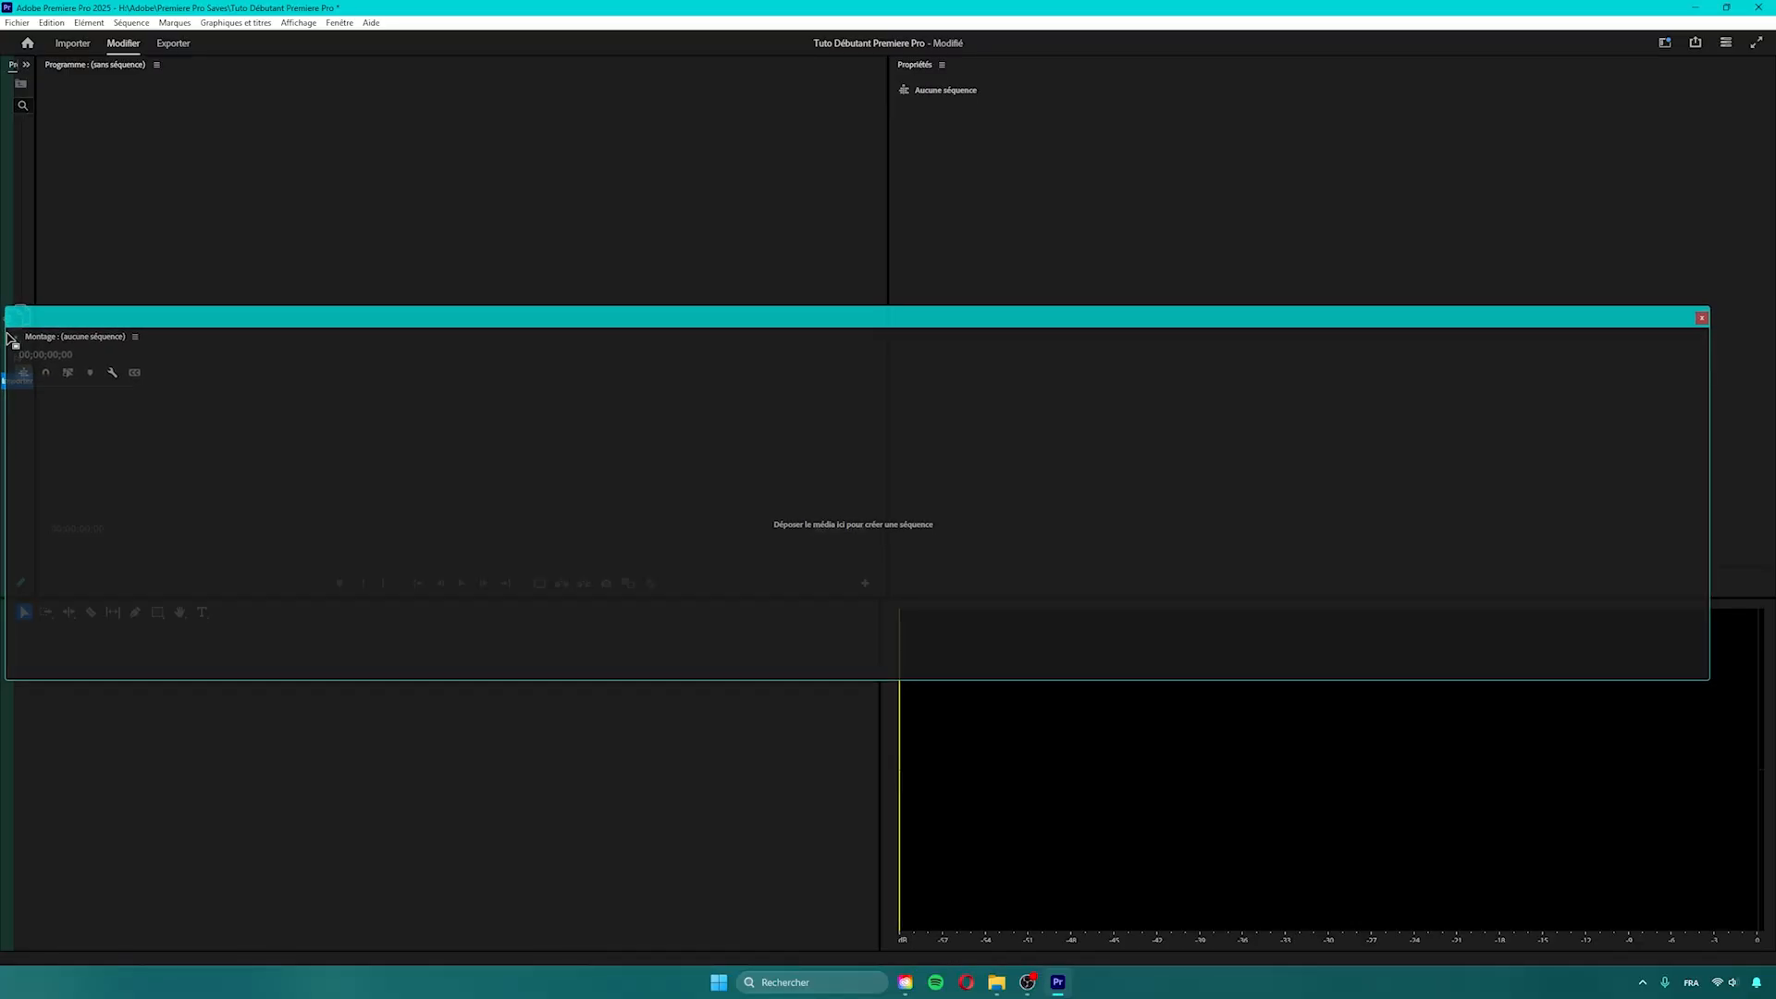
drag(12, 339, 15, 325)
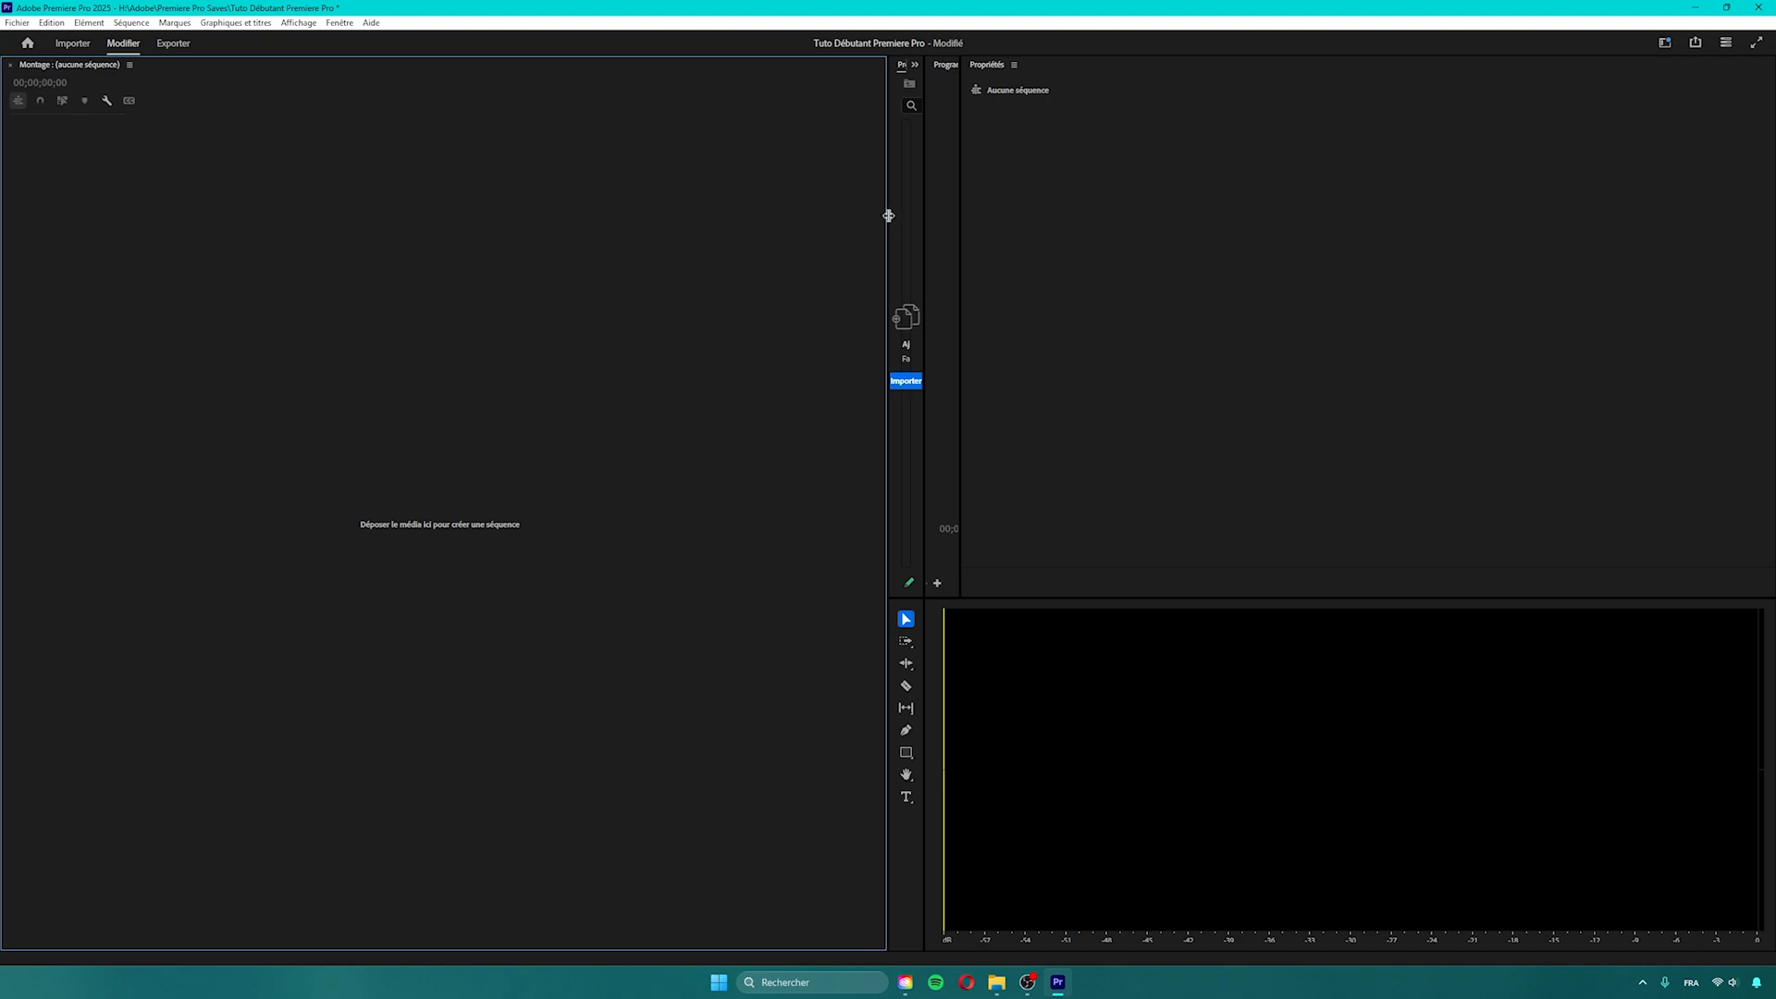
drag(887, 226, 567, 235)
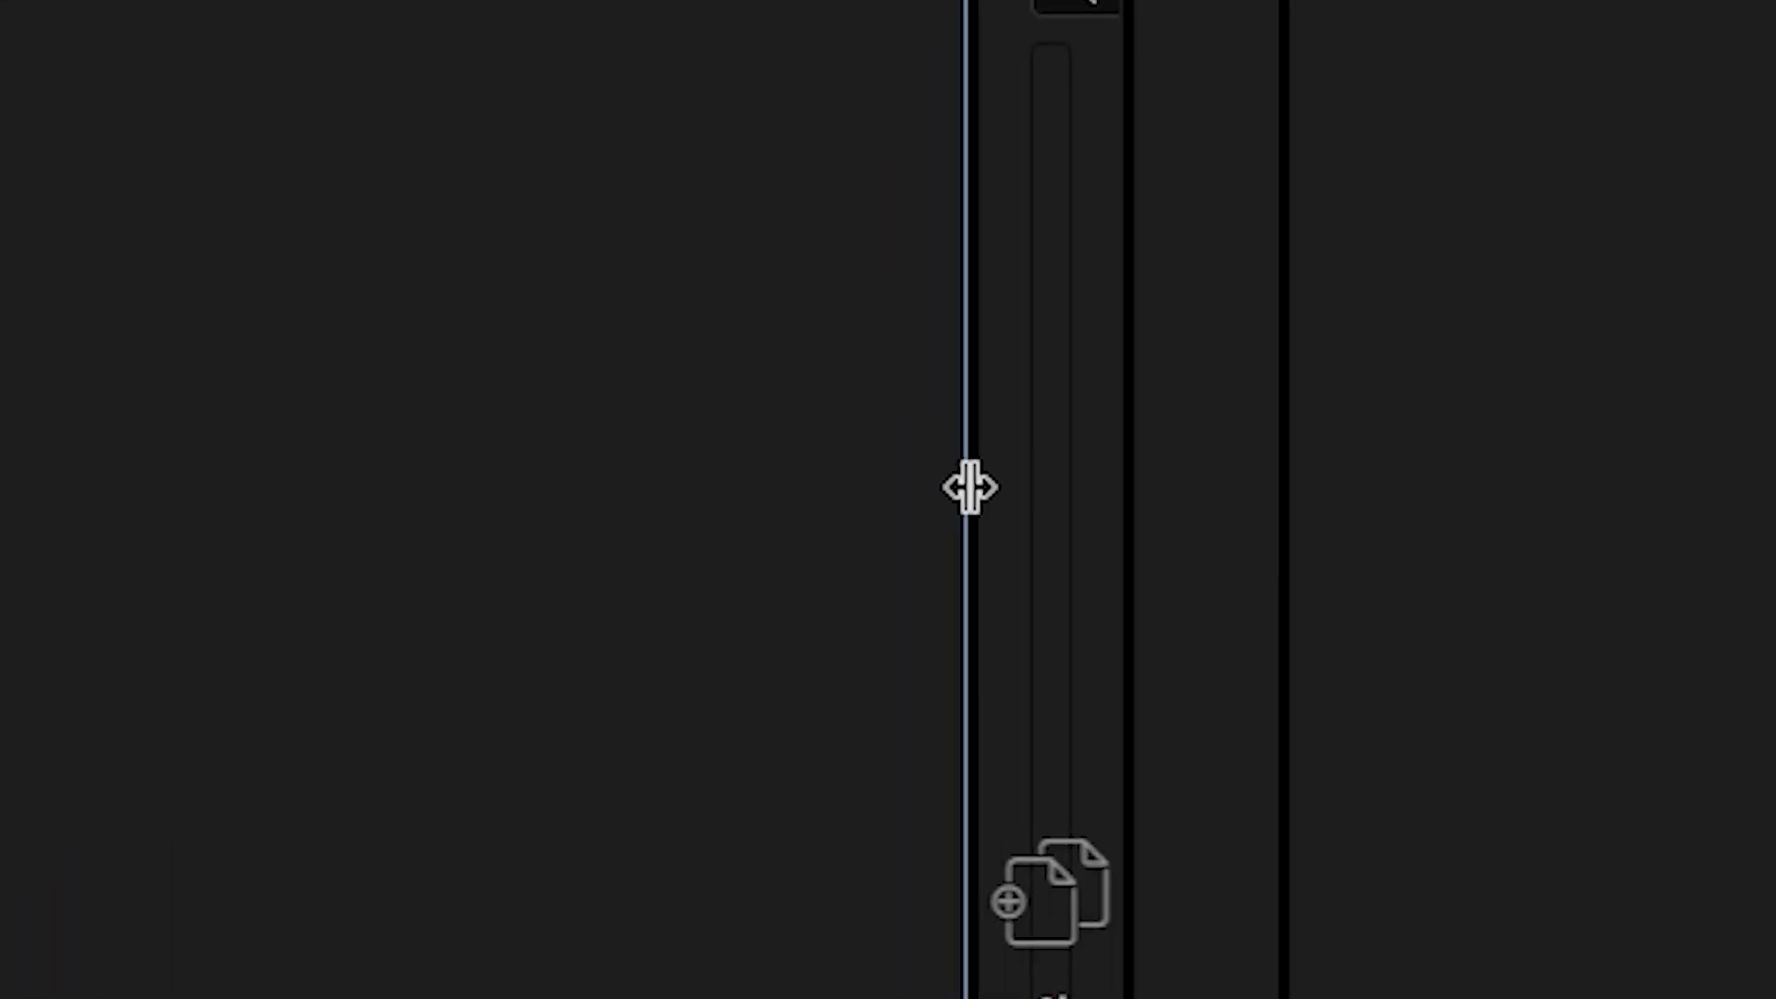
drag(0, 472, 583, 240)
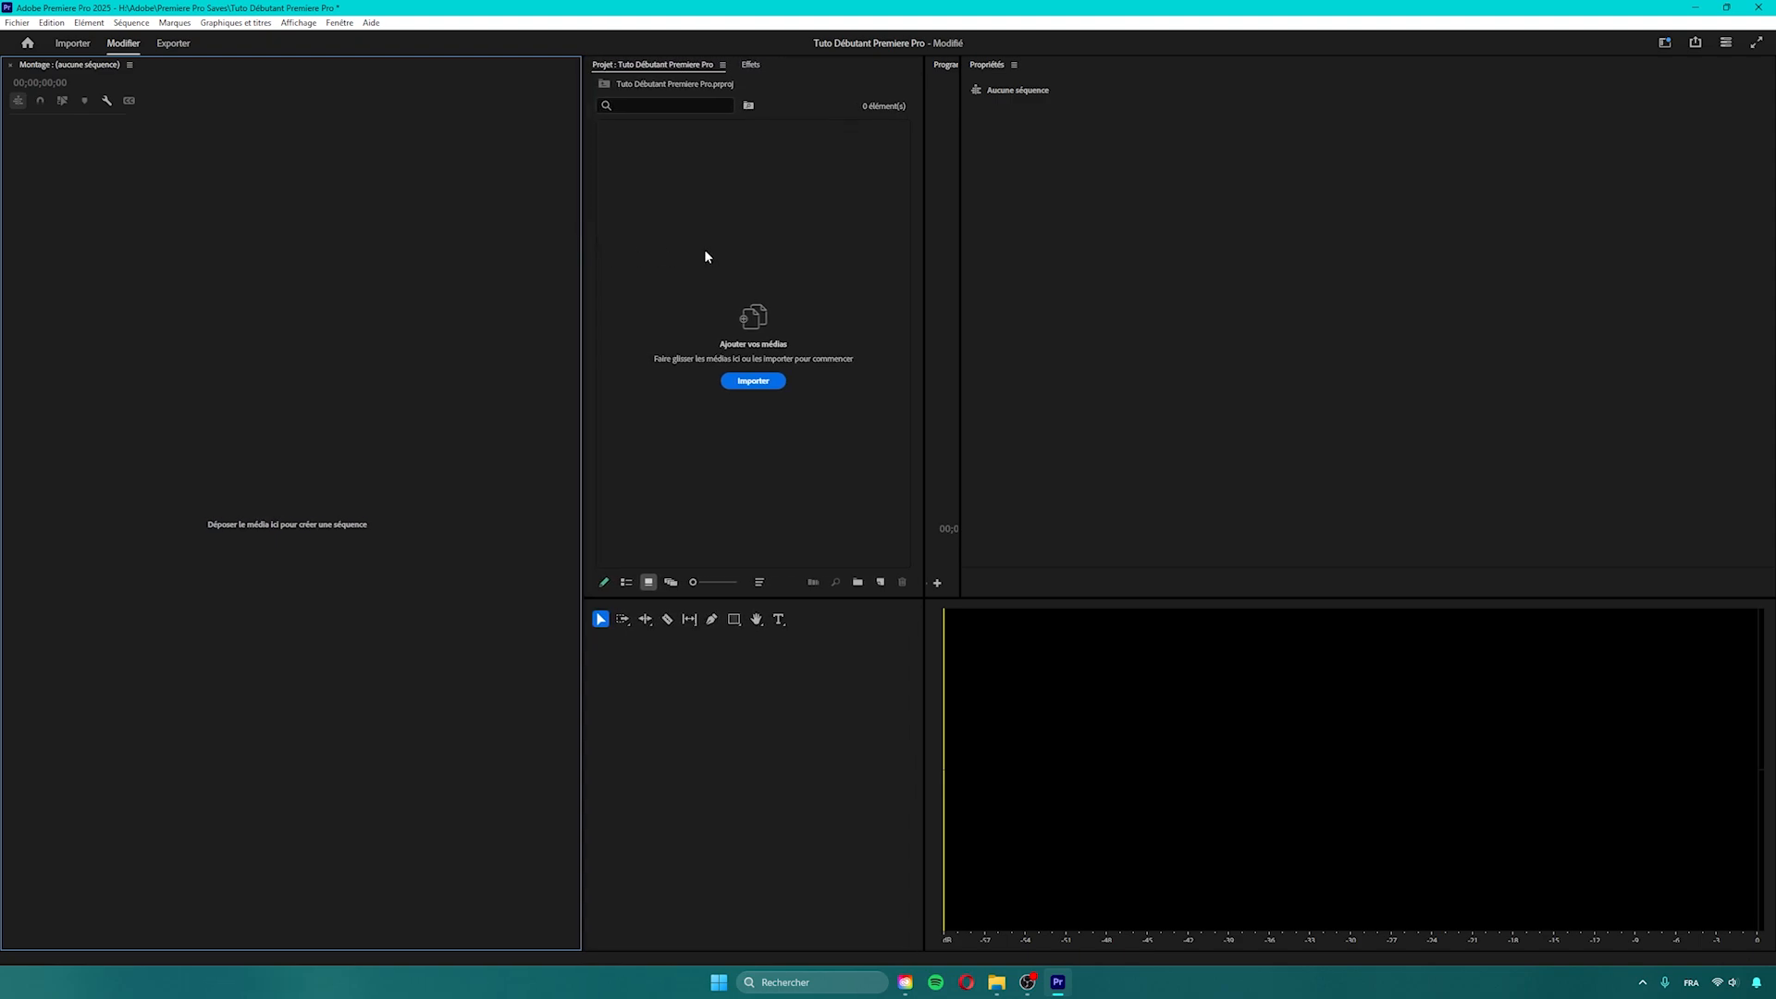
- Extend the Project panel downward, shrinking the tools and audio meters to a thin strip, and group the Programme monitor with Propriétés
drag(758, 597, 762, 944)
click(962, 930)
click(842, 935)
drag(945, 78, 1005, 61)
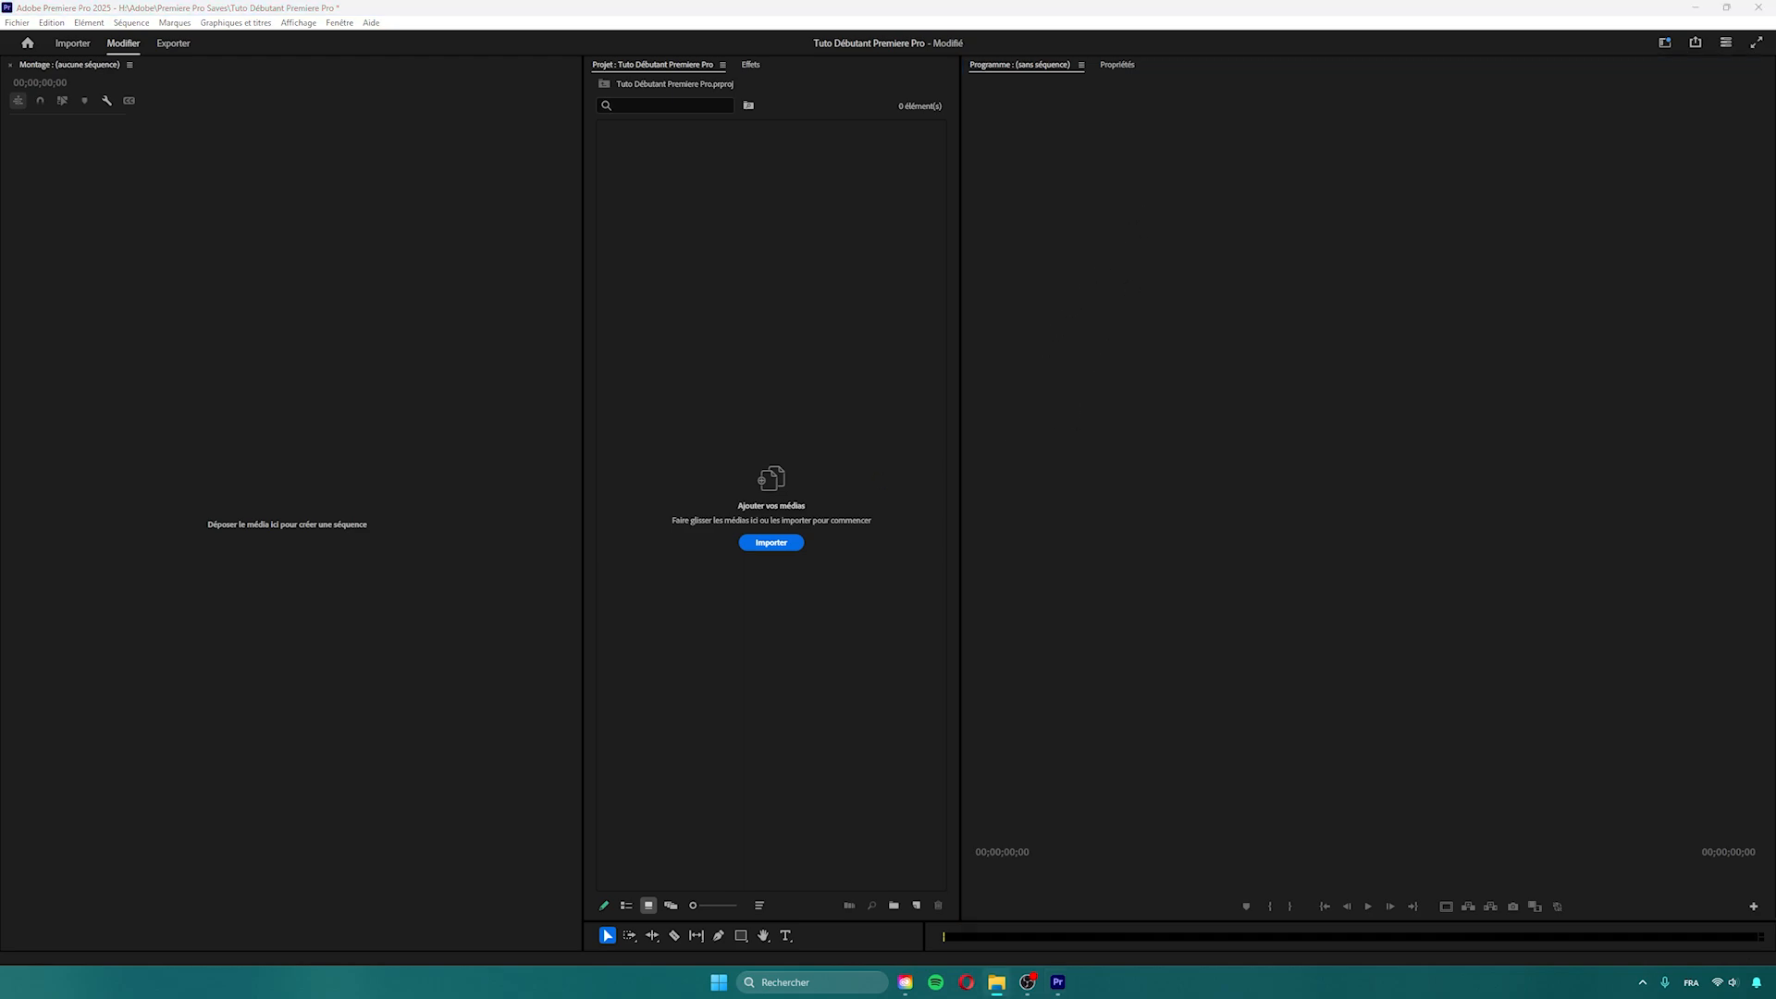
- Import Tourelle.mp4 into the project and place it in the empty timeline to create a sequence
drag(567, 408, 762, 317)
drag(270, 423, 328, 387)
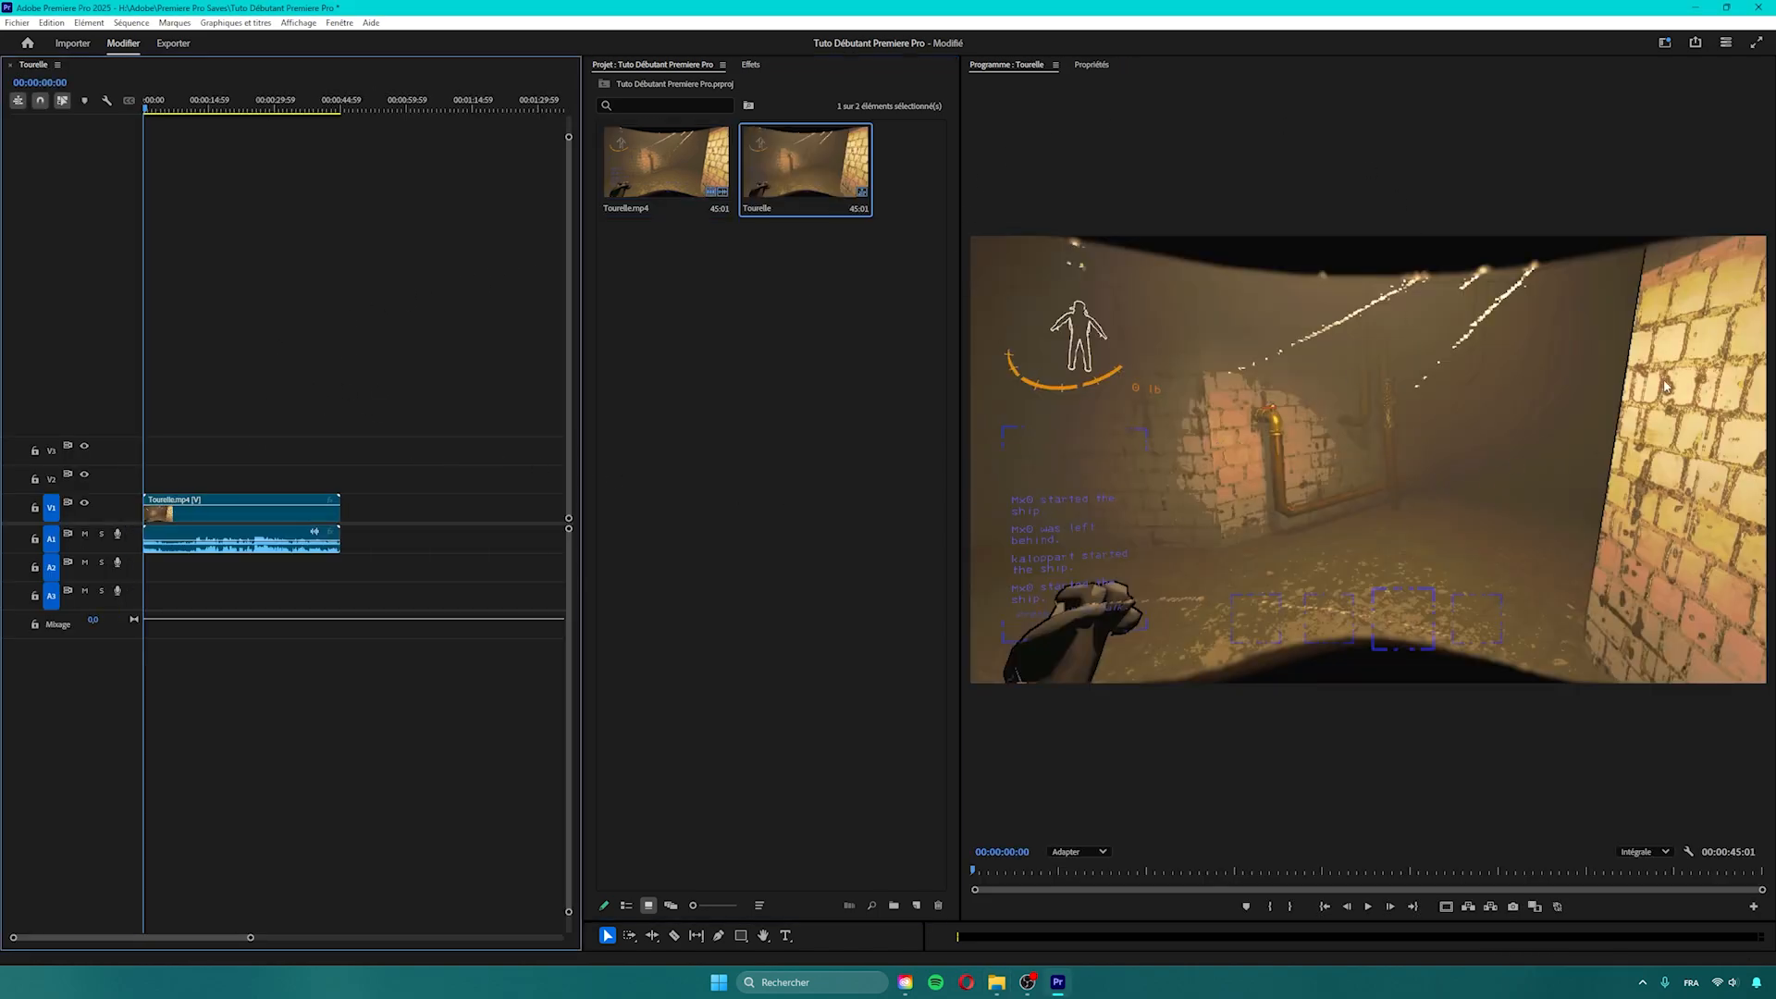
- Group Propriétés with the Effets and Project panels, place the Project panel last in the group, and display Effets
click(1092, 65)
drag(1219, 65, 762, 92)
click(814, 64)
drag(659, 67, 759, 66)
click(691, 246)
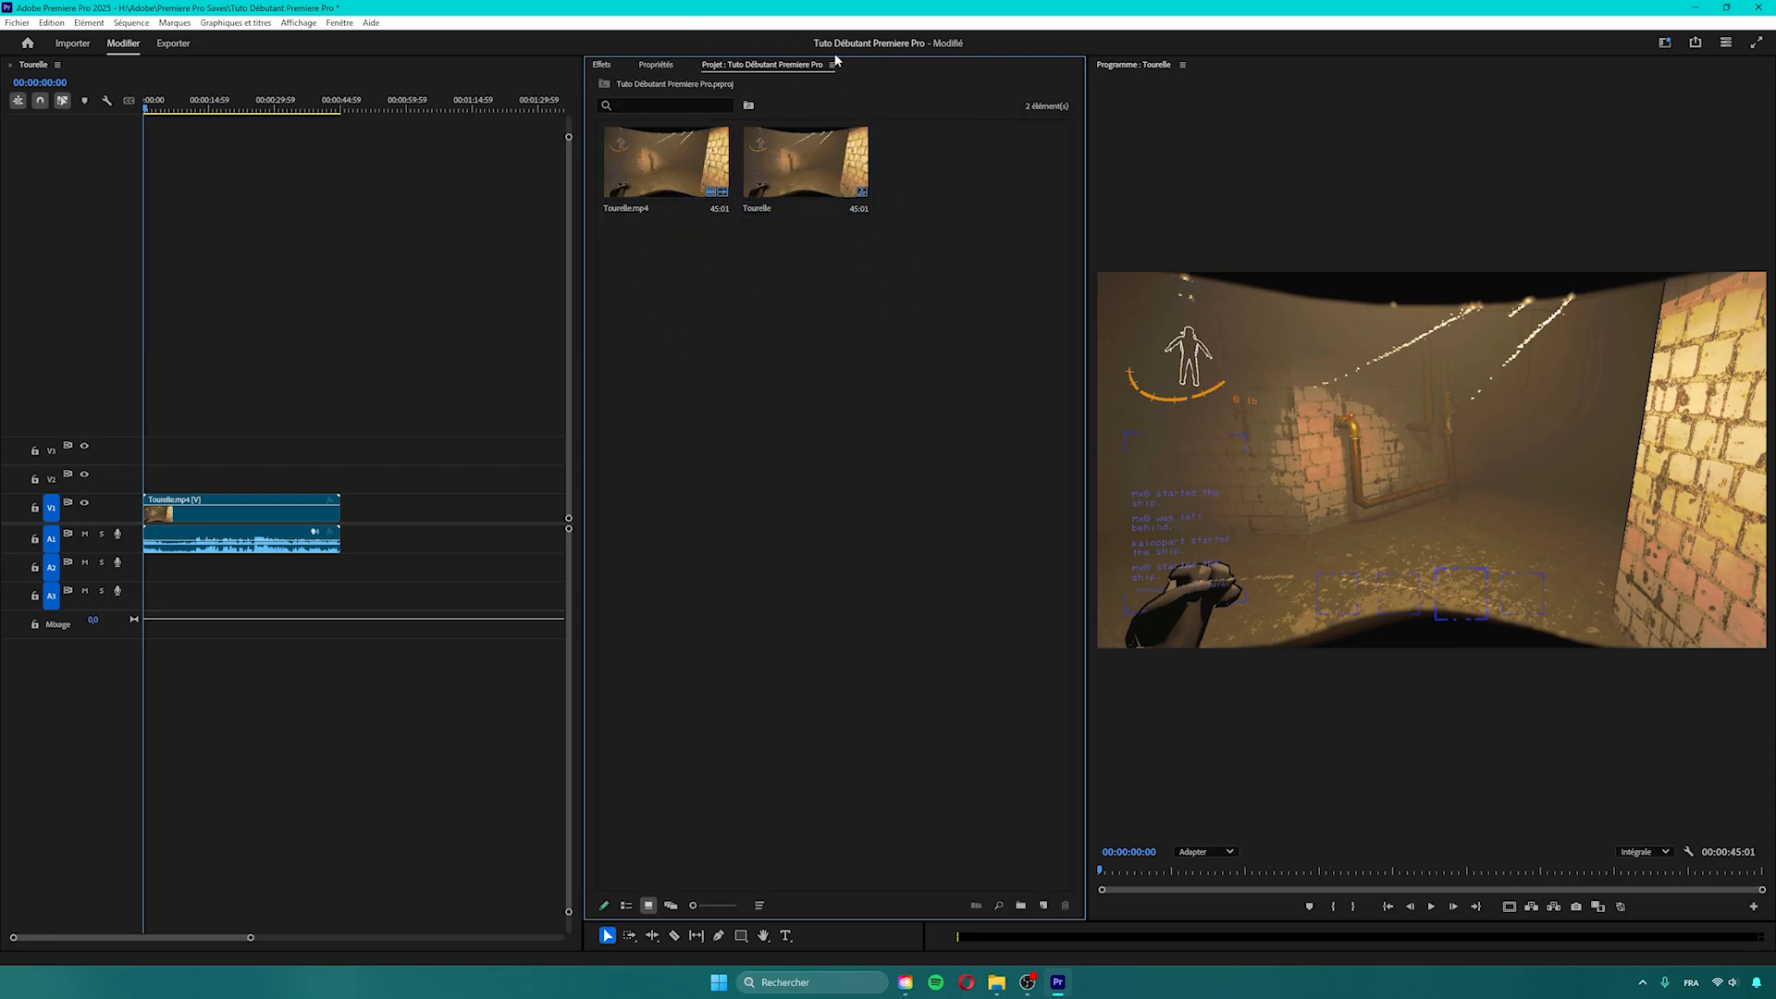
click(656, 65)
click(602, 65)
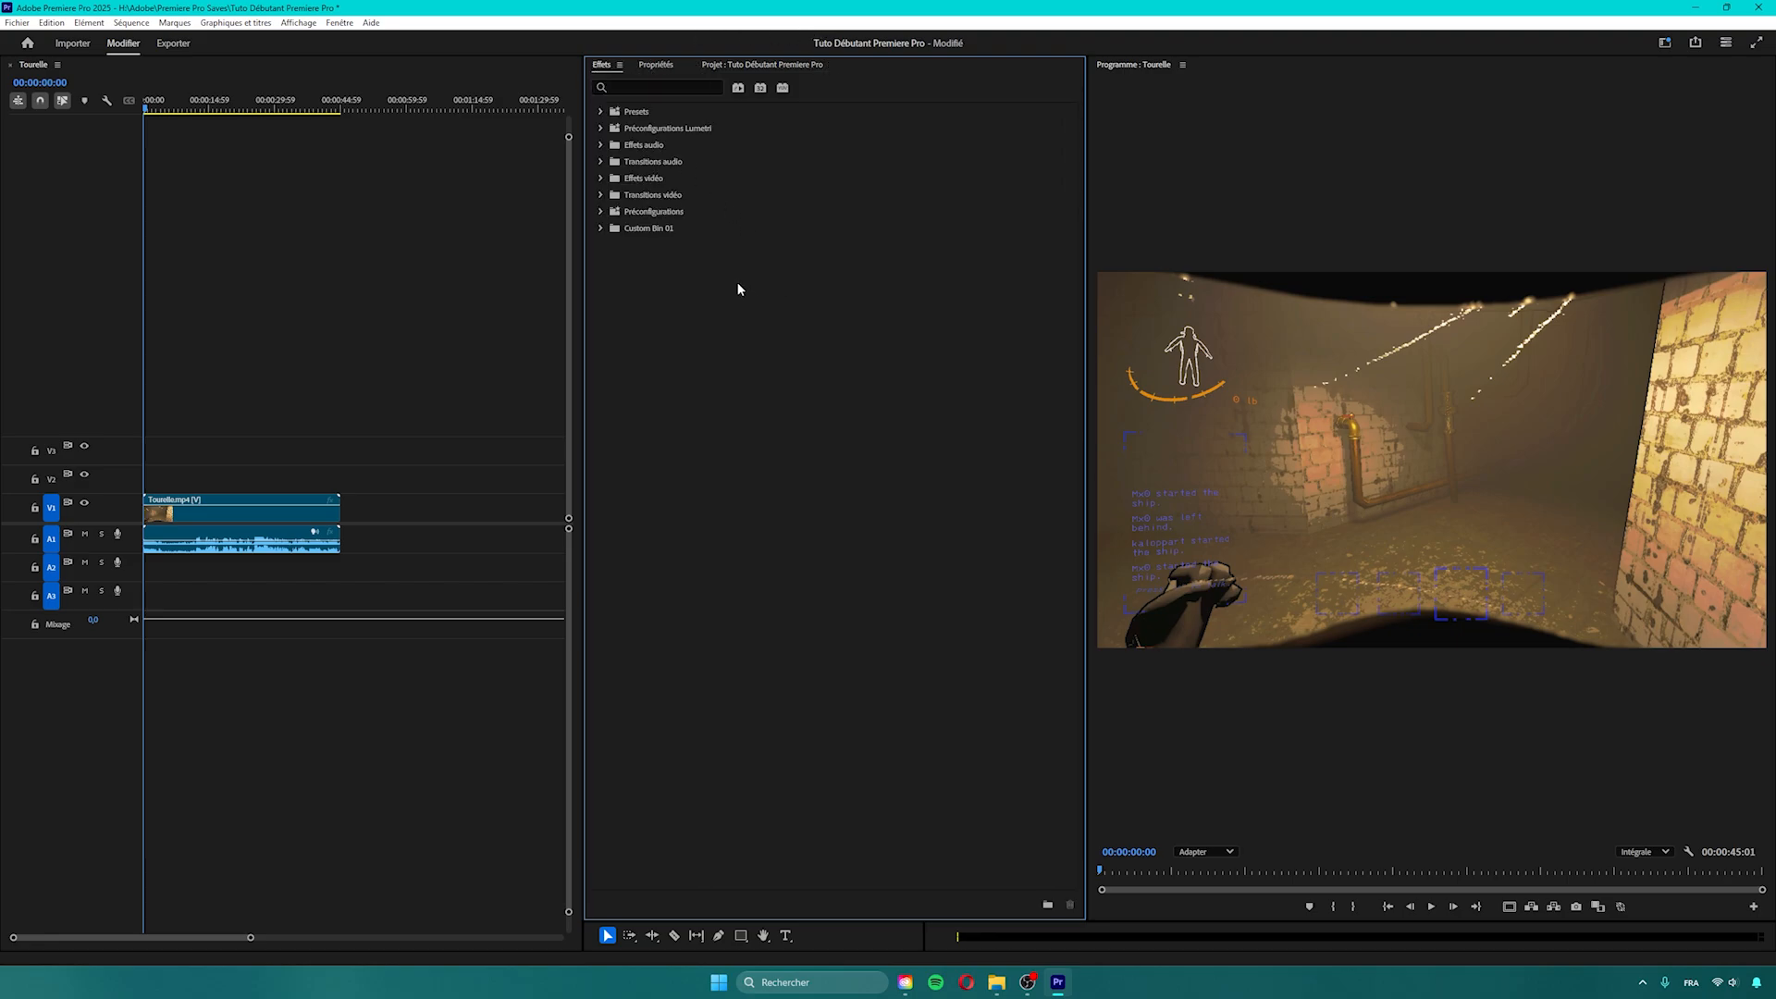
- Add the Options d'effet panel to the workspace
click(339, 22)
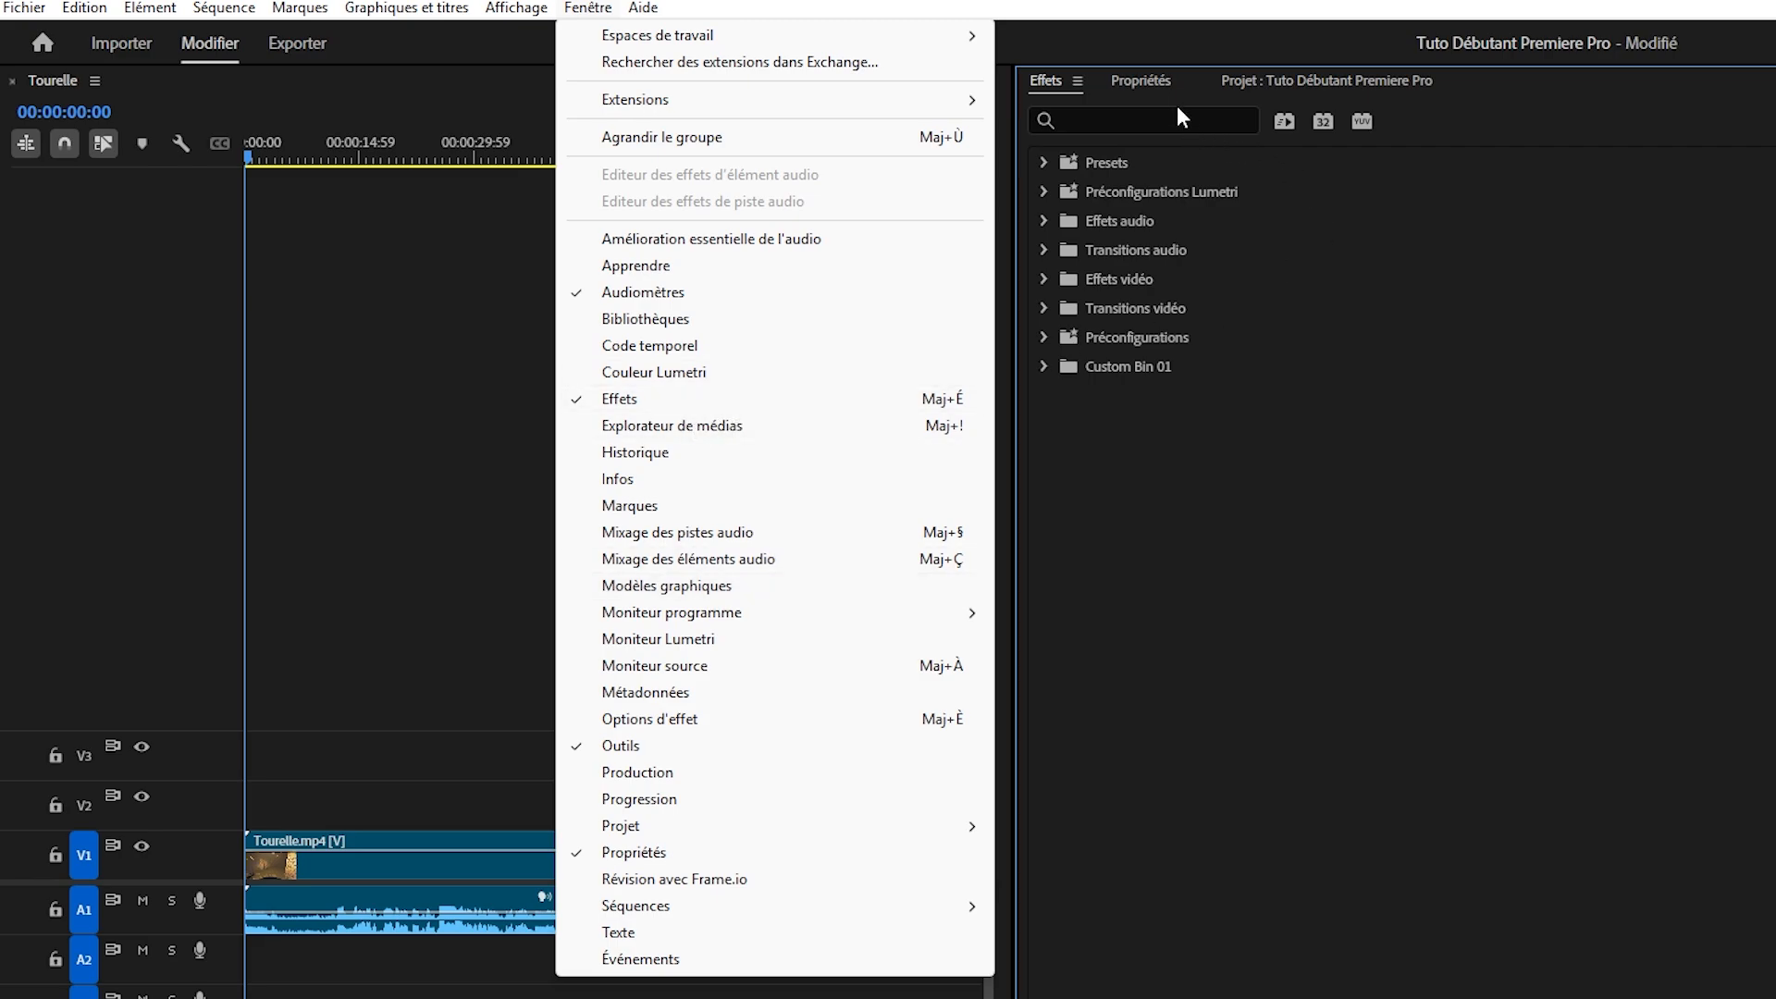
click(1131, 79)
click(1045, 81)
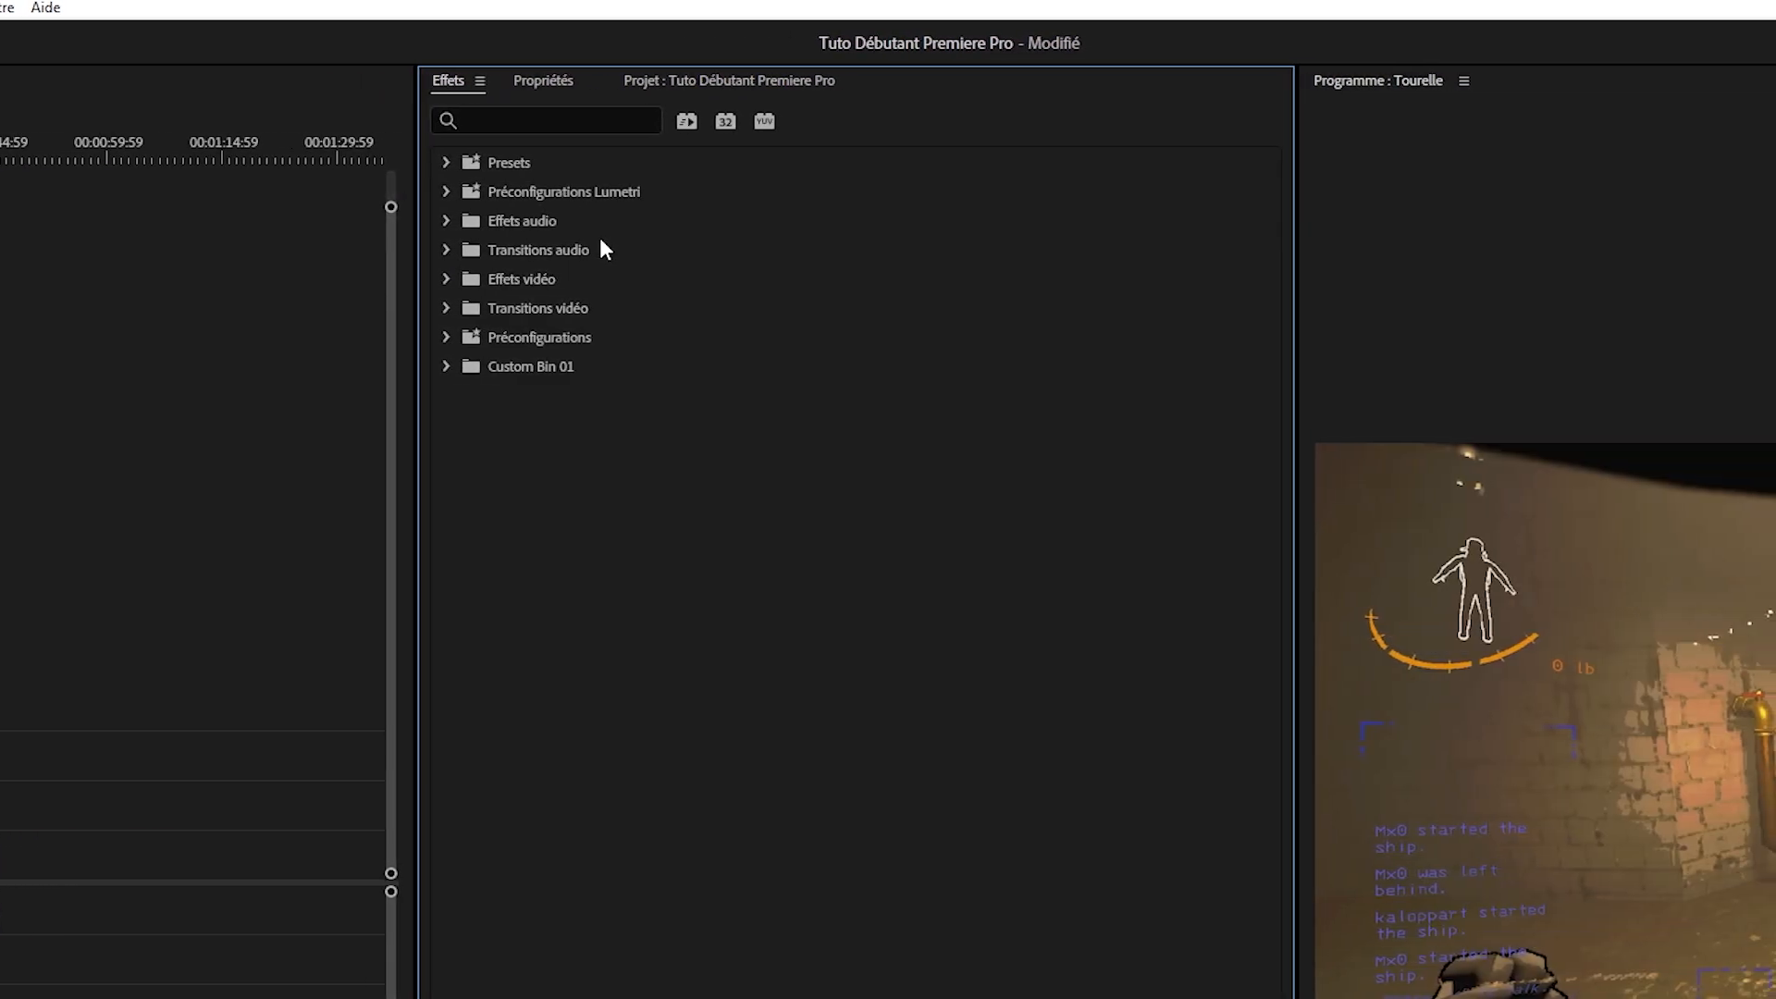
click(588, 8)
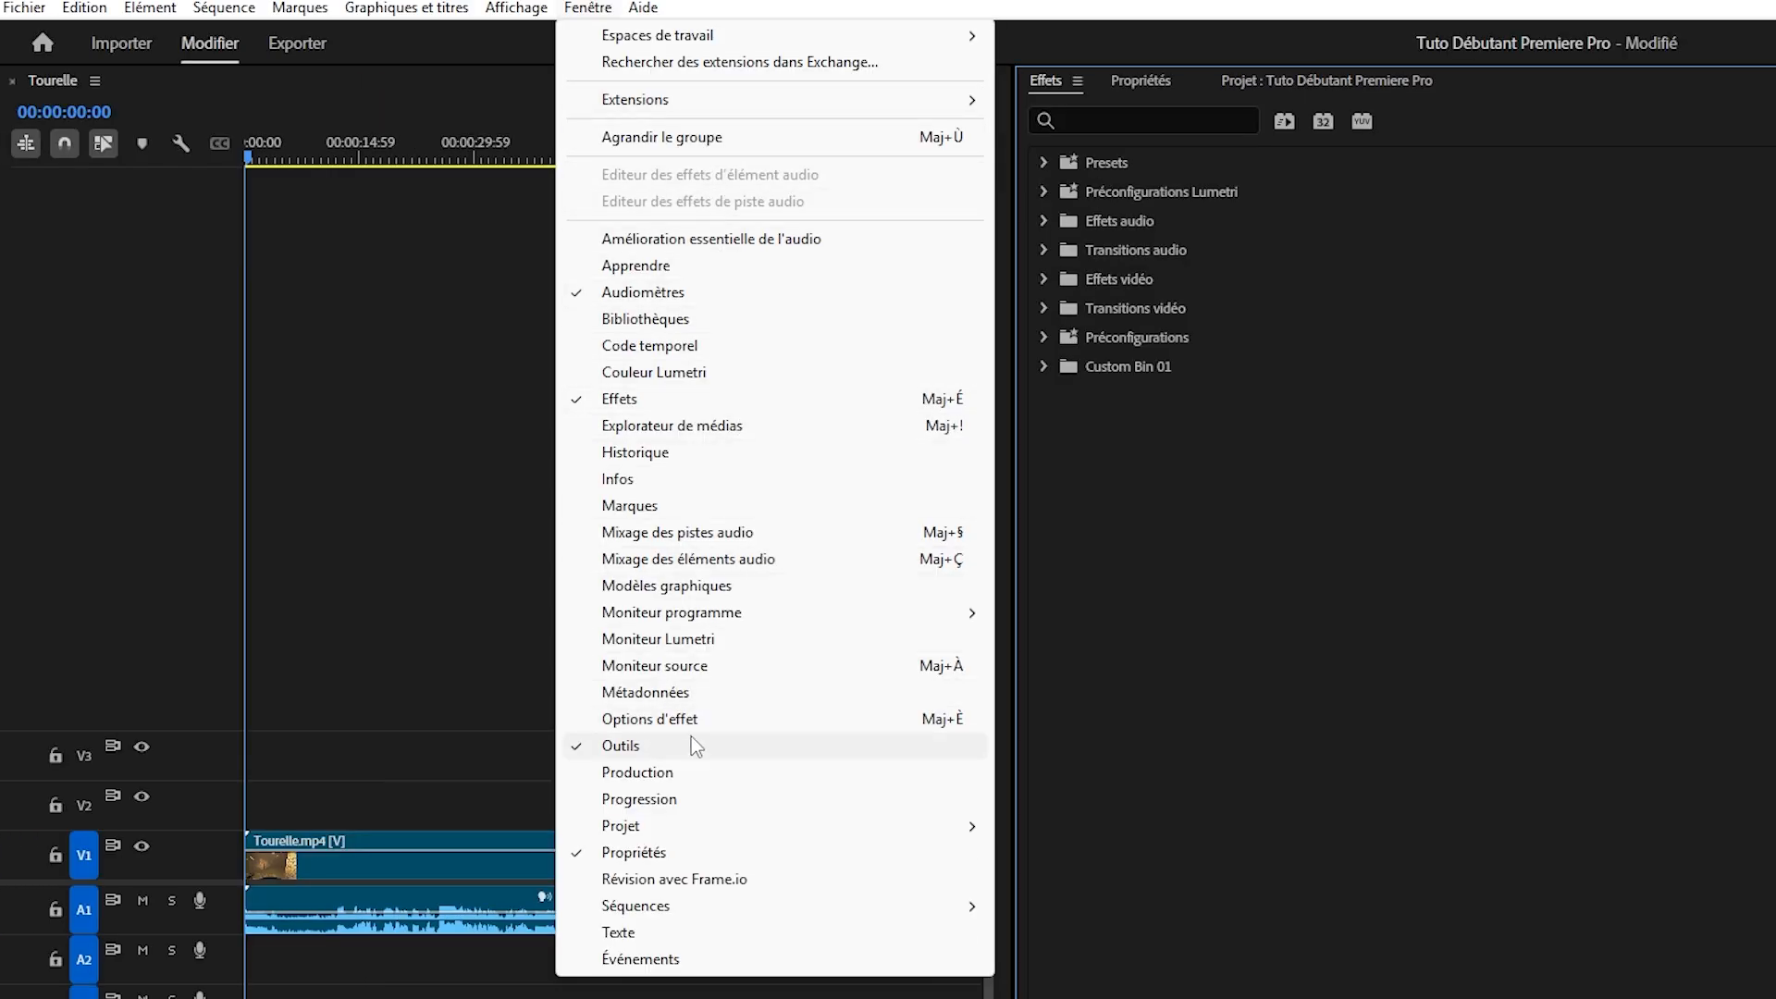
click(666, 719)
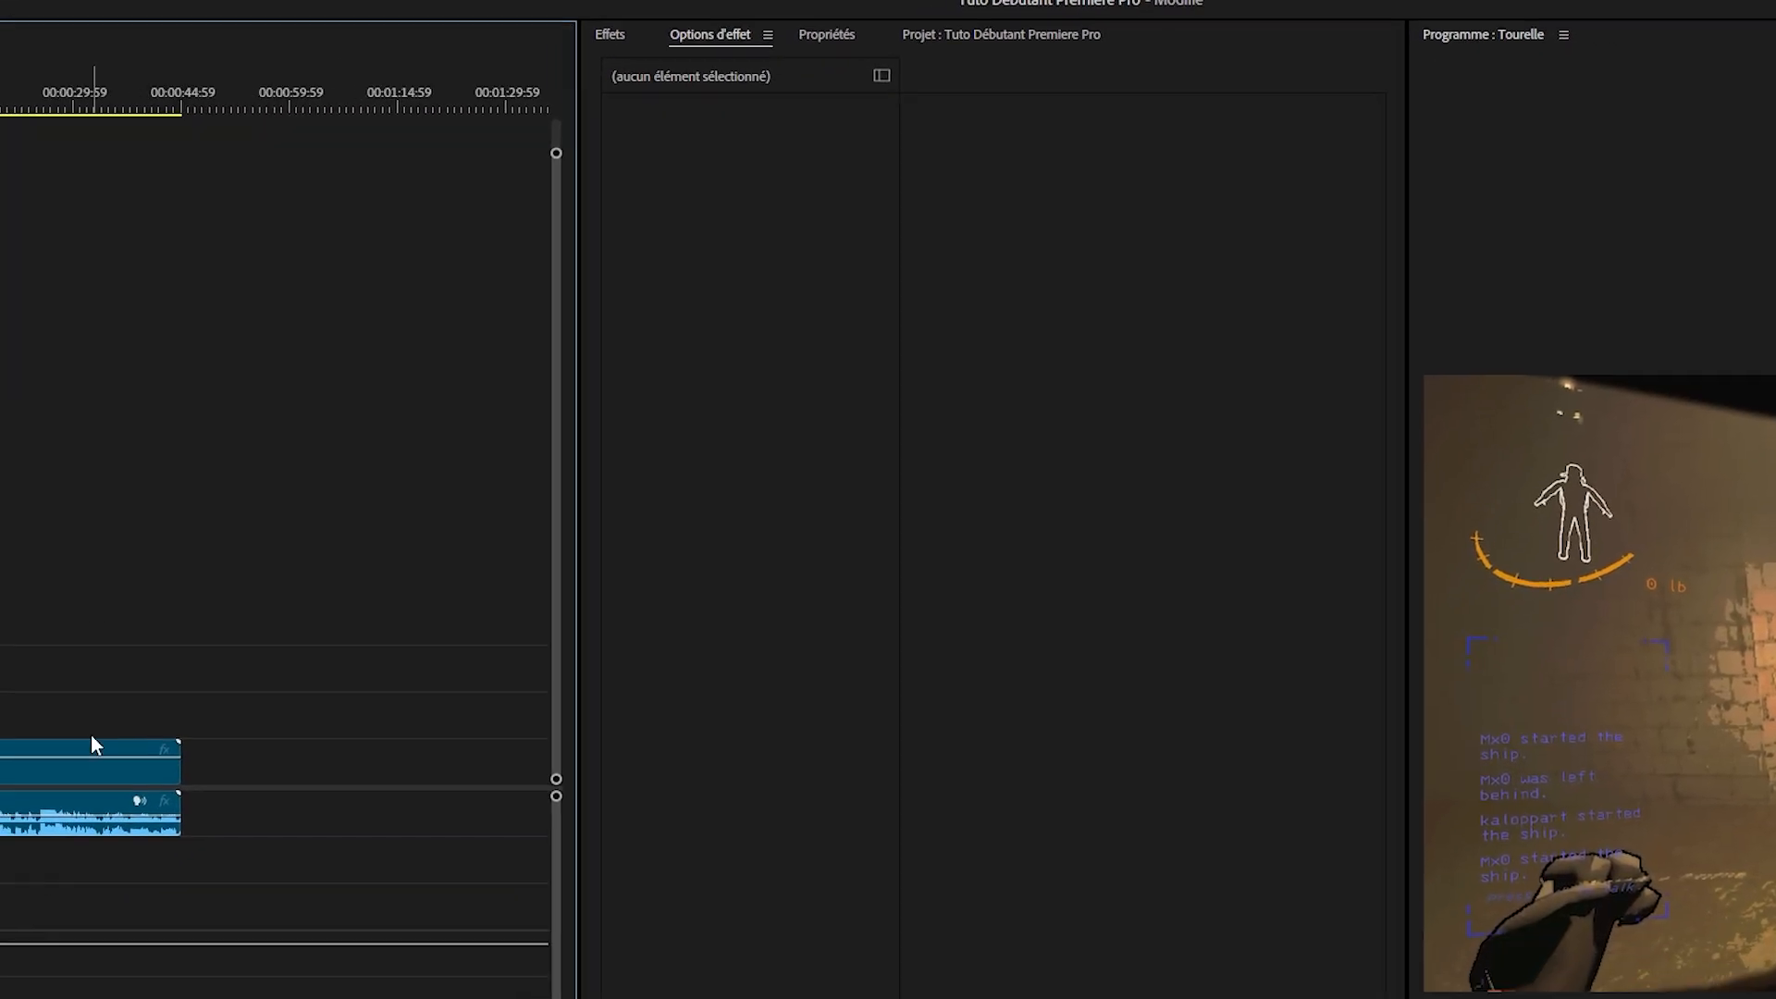
- Set the Tourelle.mp4 clip's scale to 82 and its horizontal position to 1350
click(207, 678)
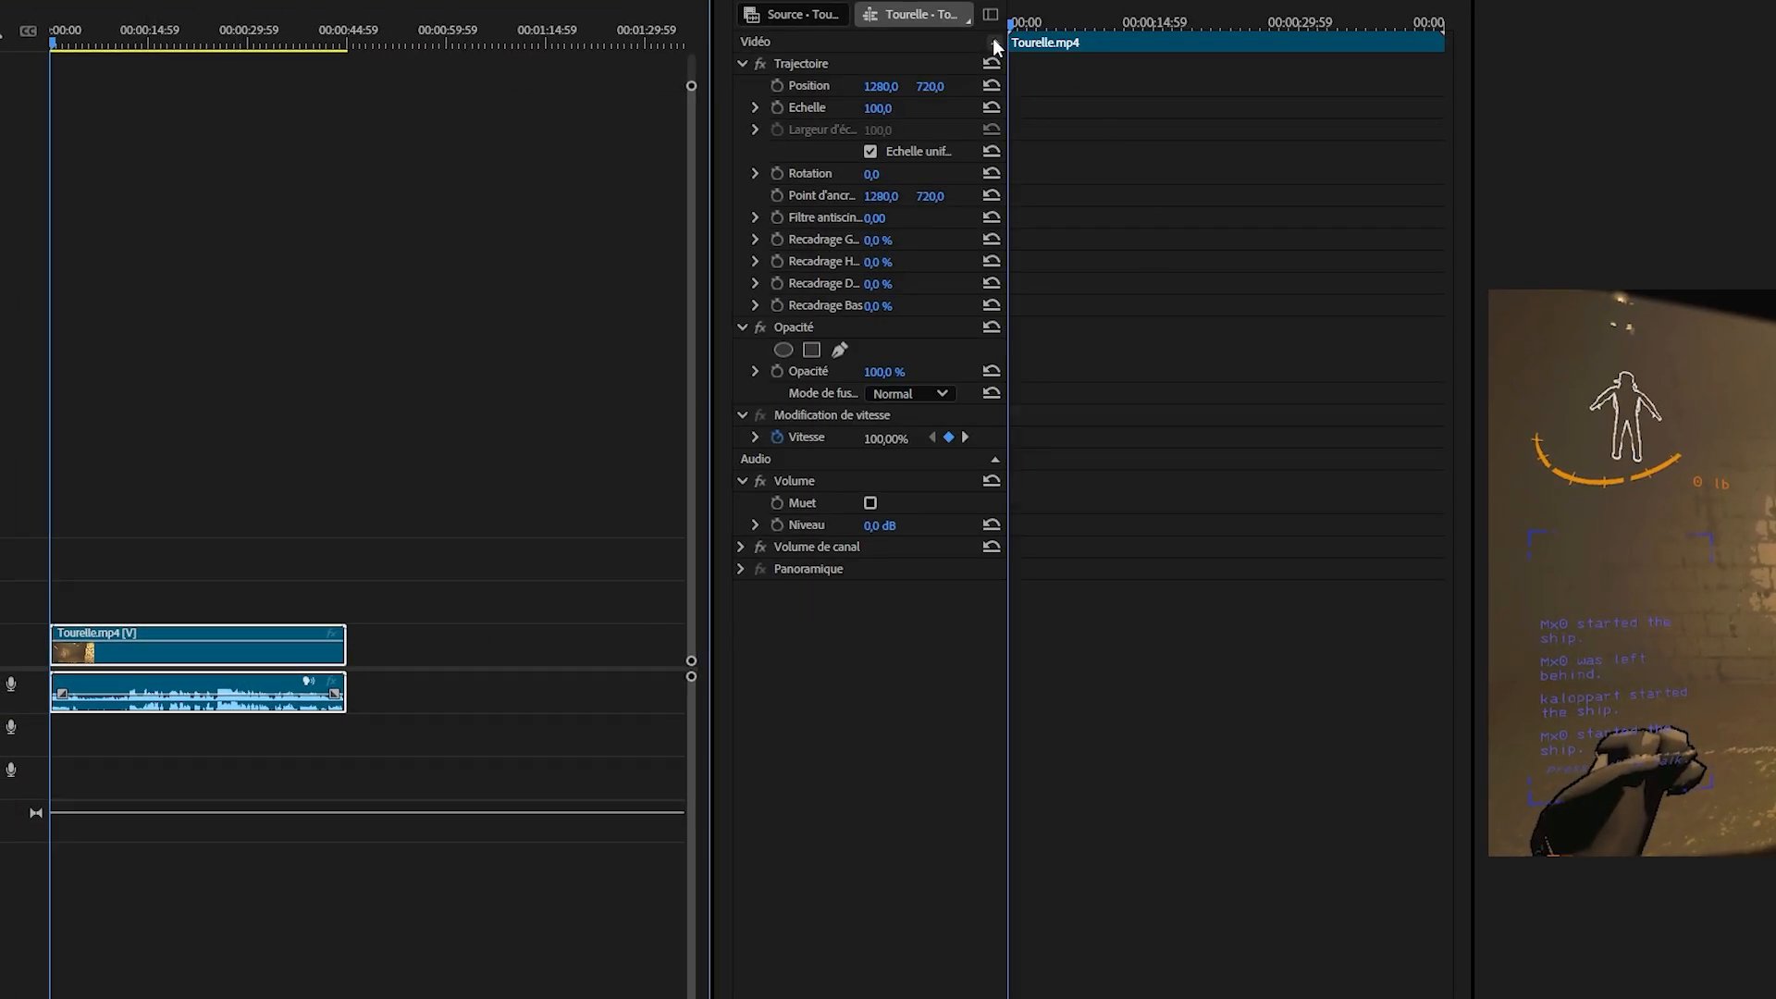
mouse_move(878, 108)
mouse_down()
mouse_move(805, 108)
mouse_move(902, 88)
mouse_up()
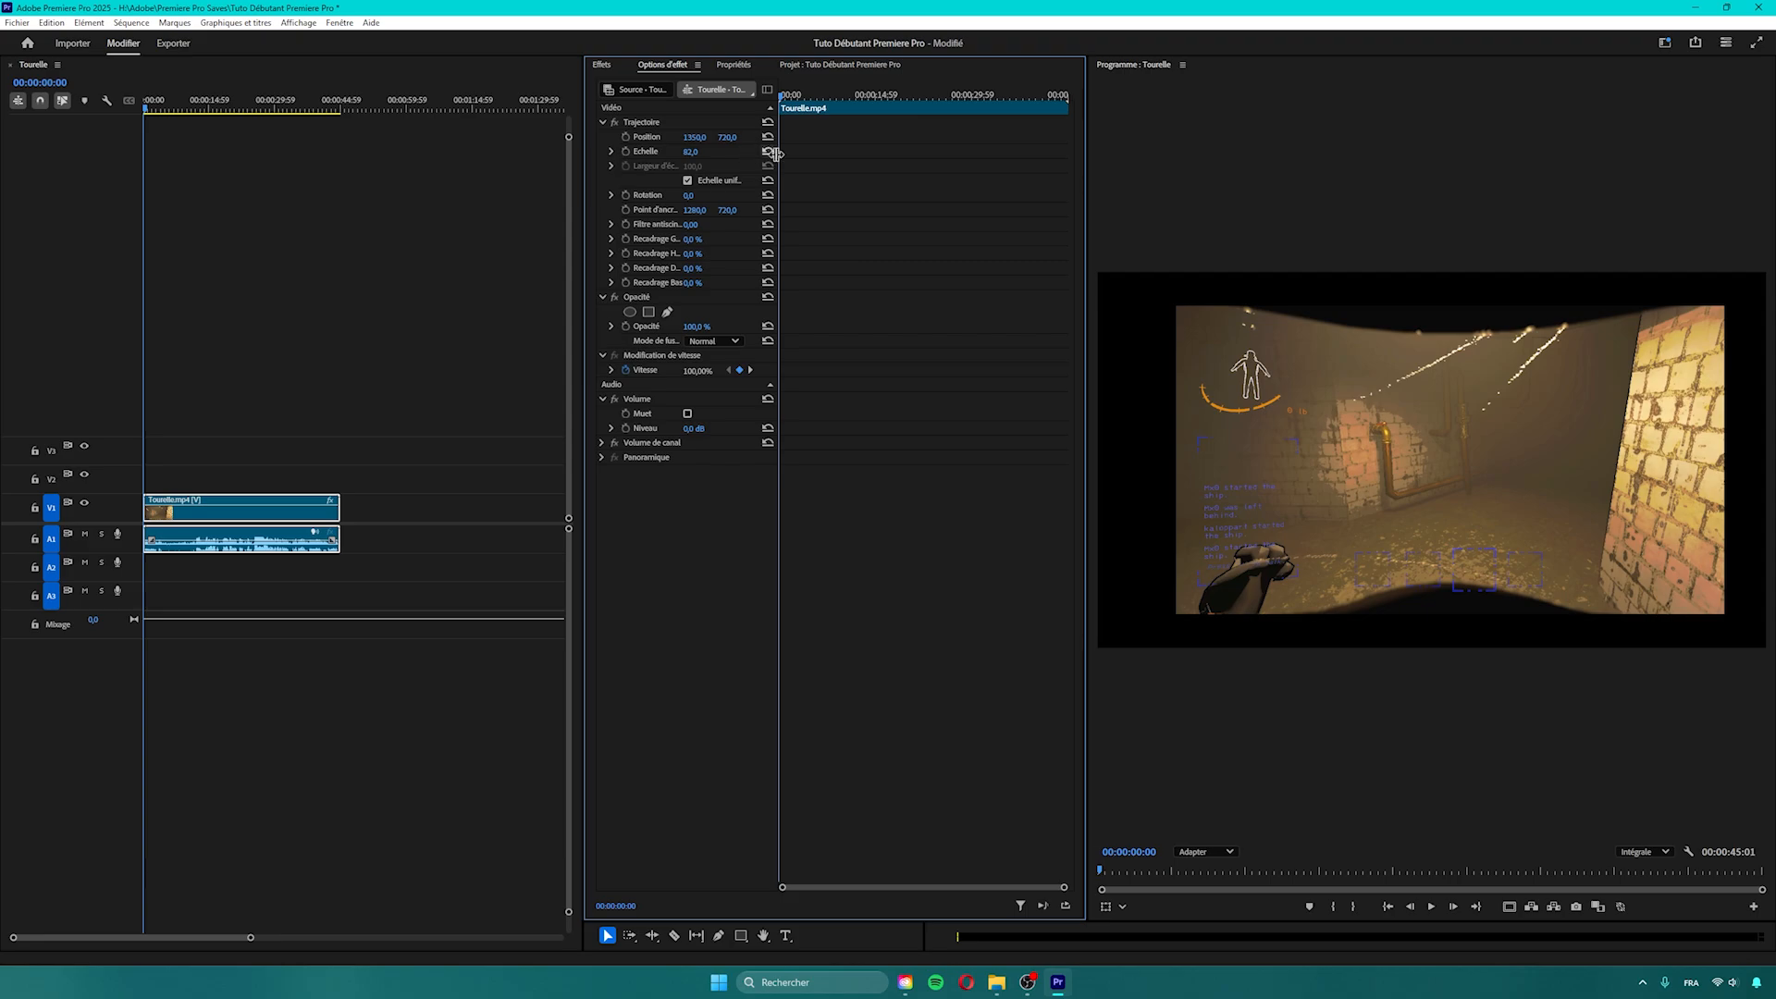
- View the drives in the Explorateur de médias panel and return to the Project panel
click(339, 22)
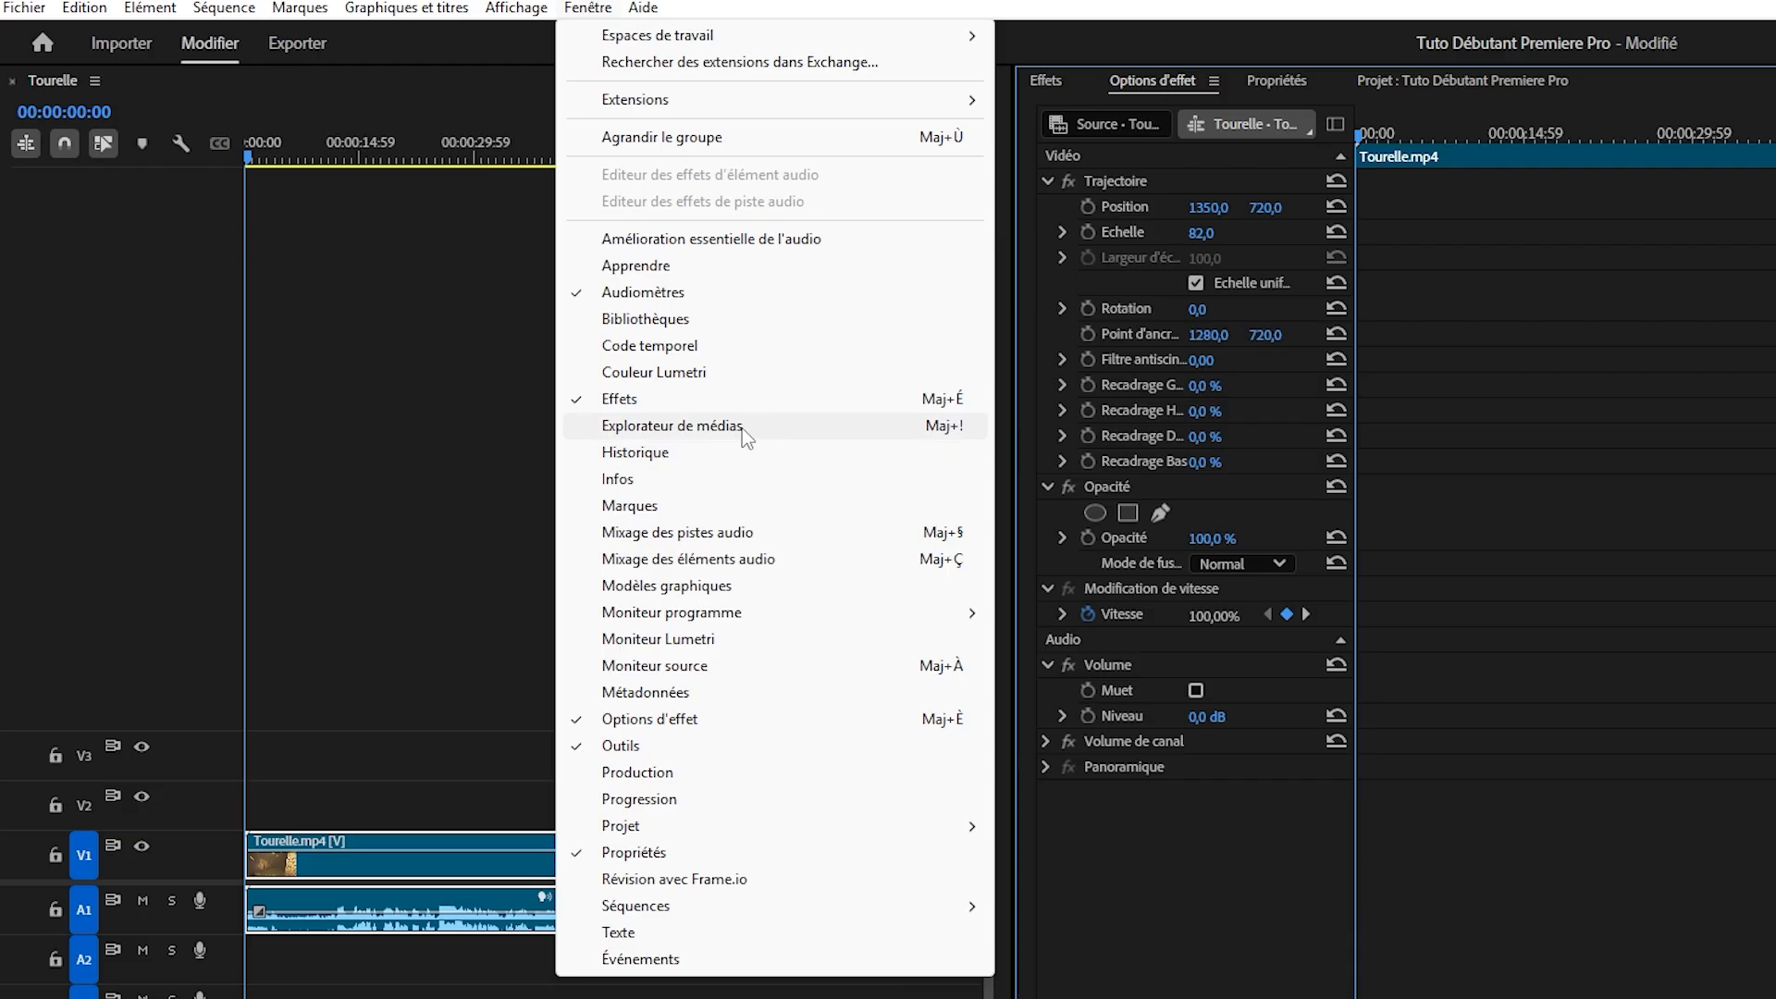
click(415, 262)
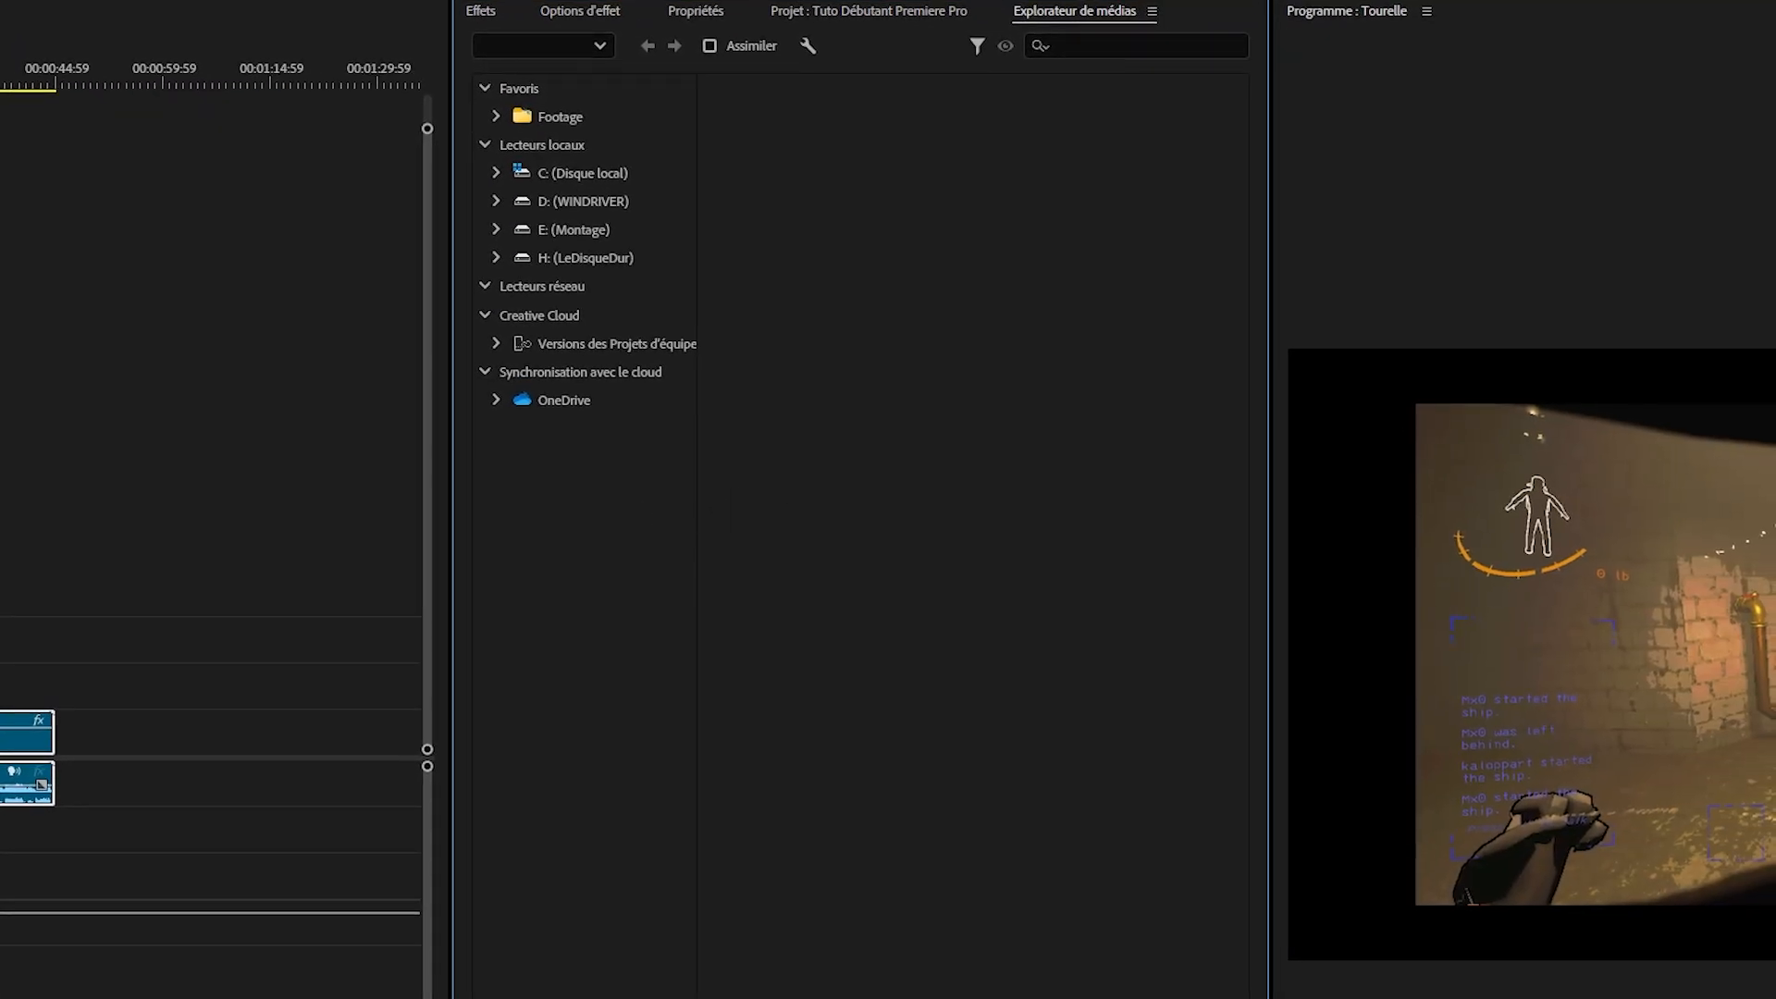
click(883, 12)
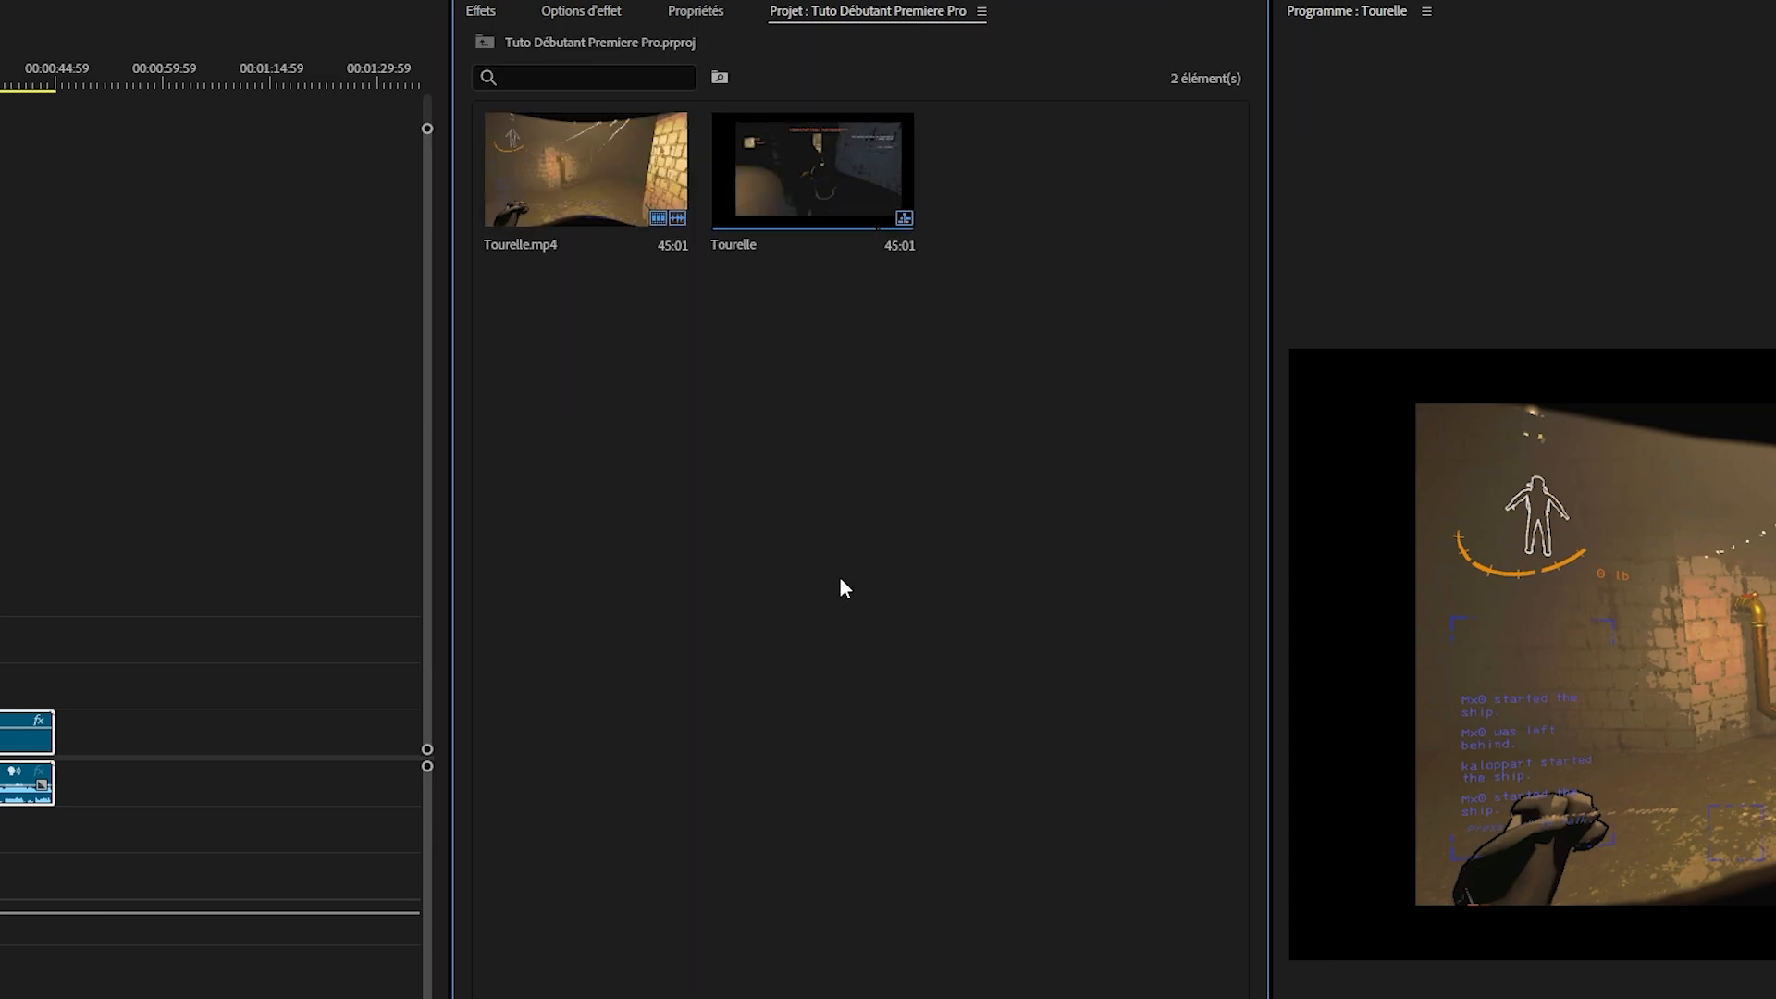
- Add the Modèles graphiques panel to the workspace and place it before the Project panel in the central group
click(587, 8)
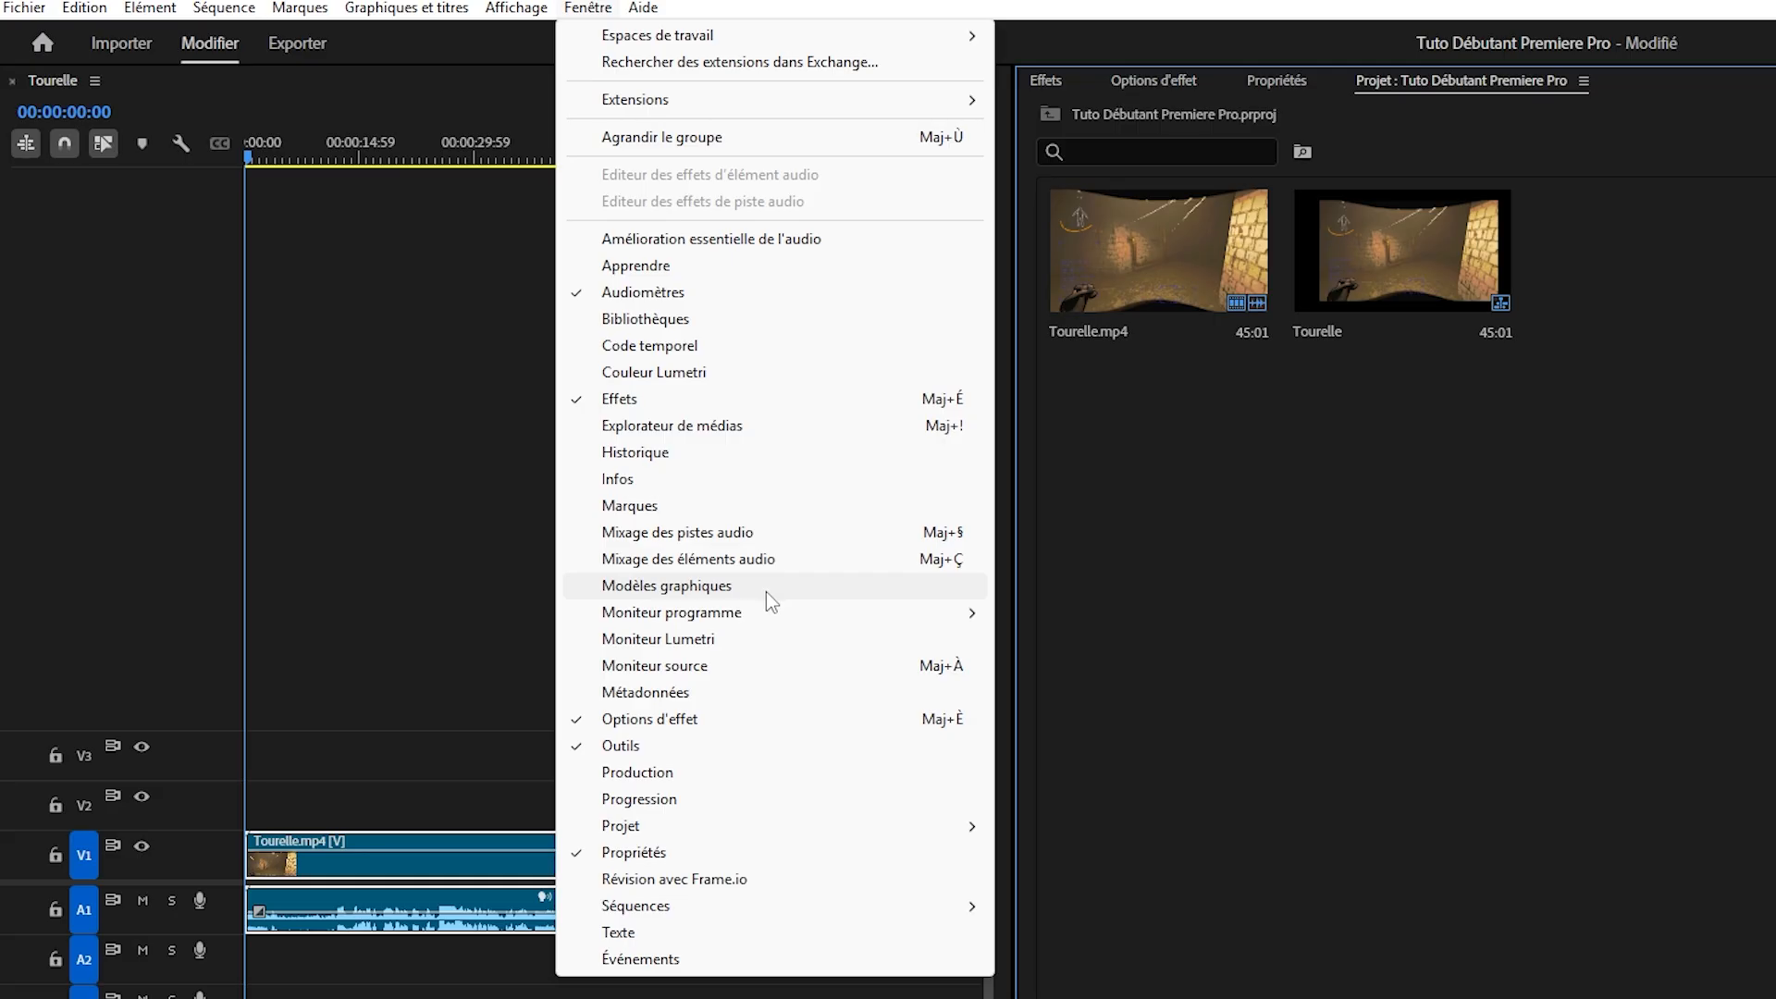
click(766, 591)
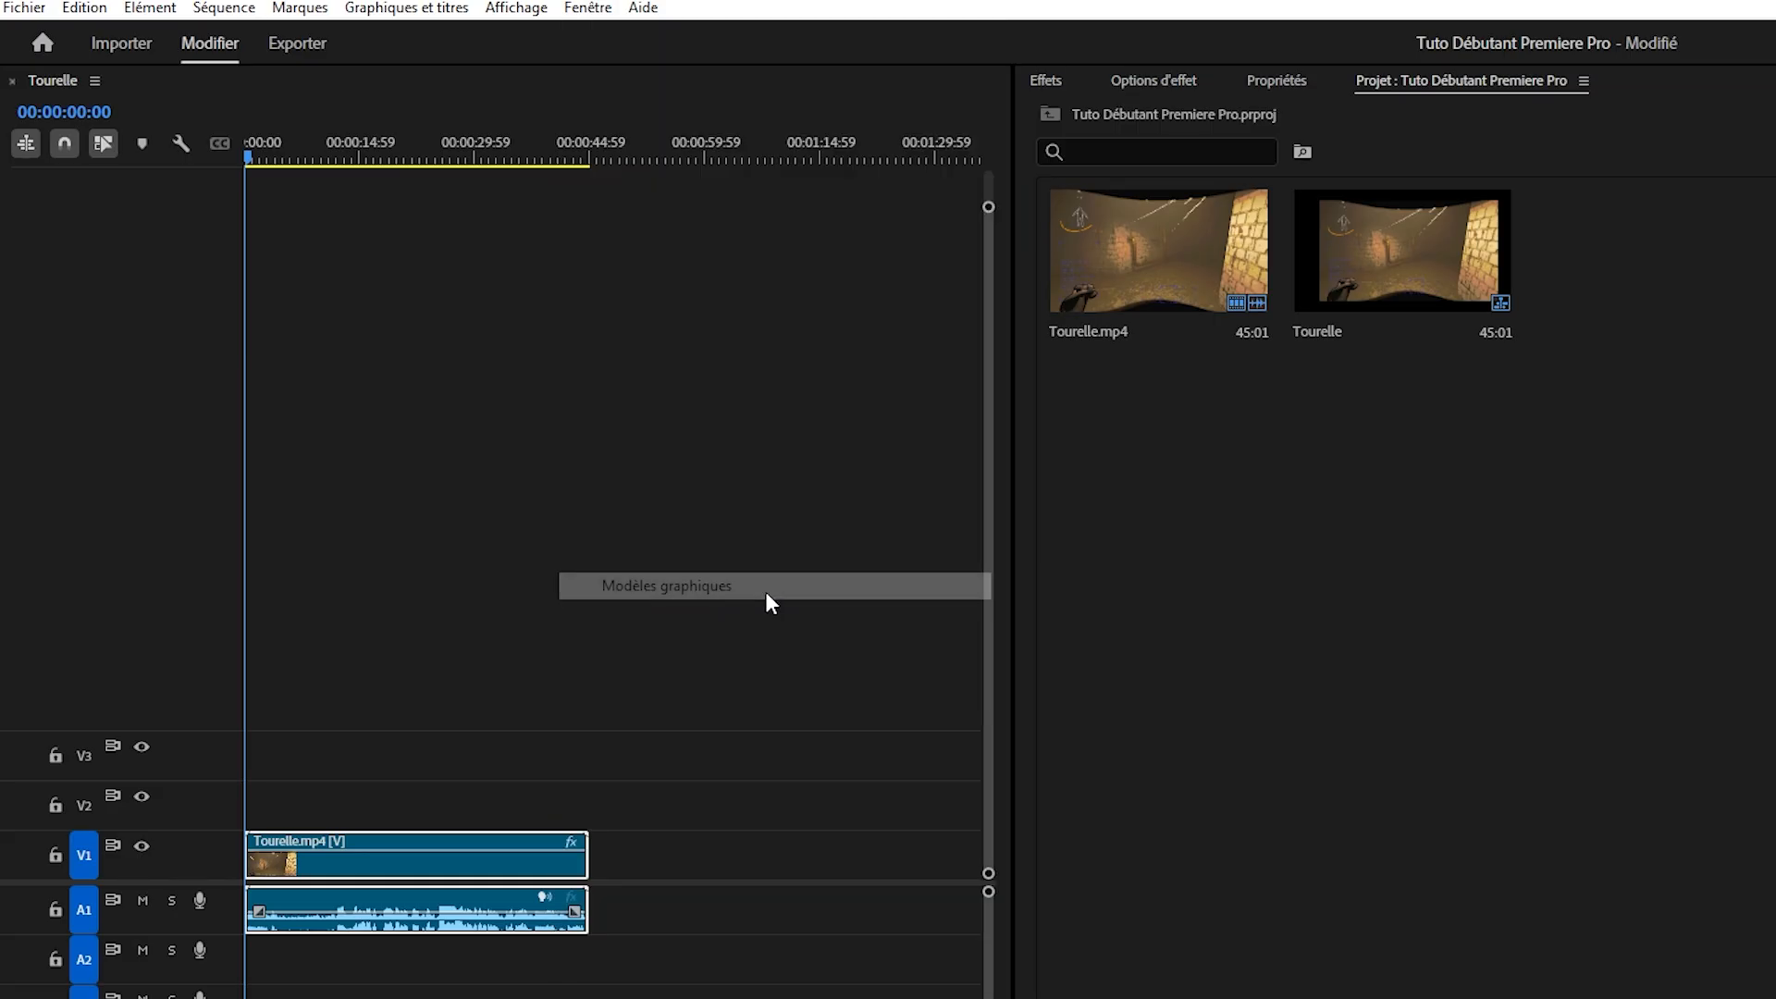
drag(1696, 11, 1249, 37)
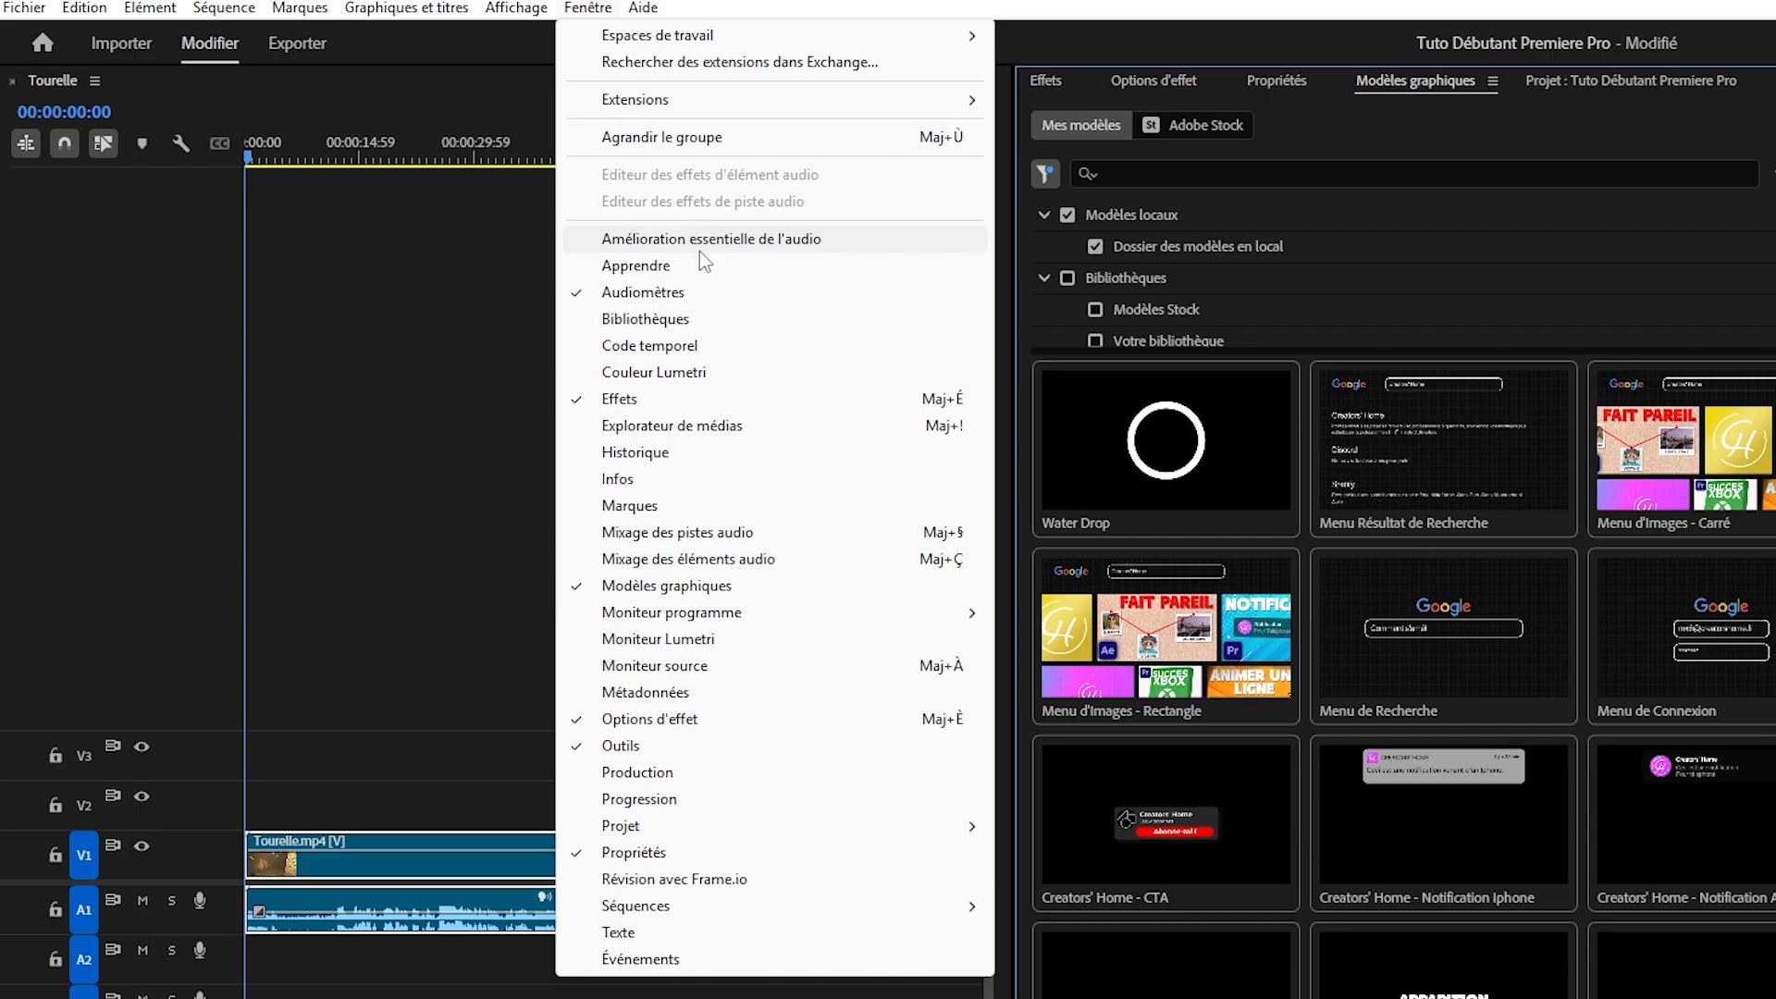
- Add the Couleur Lumetri panel and try a temperature of 100 and cooler values on the Tourelle.mp4 clip
click(653, 372)
drag(929, 446, 1223, 448)
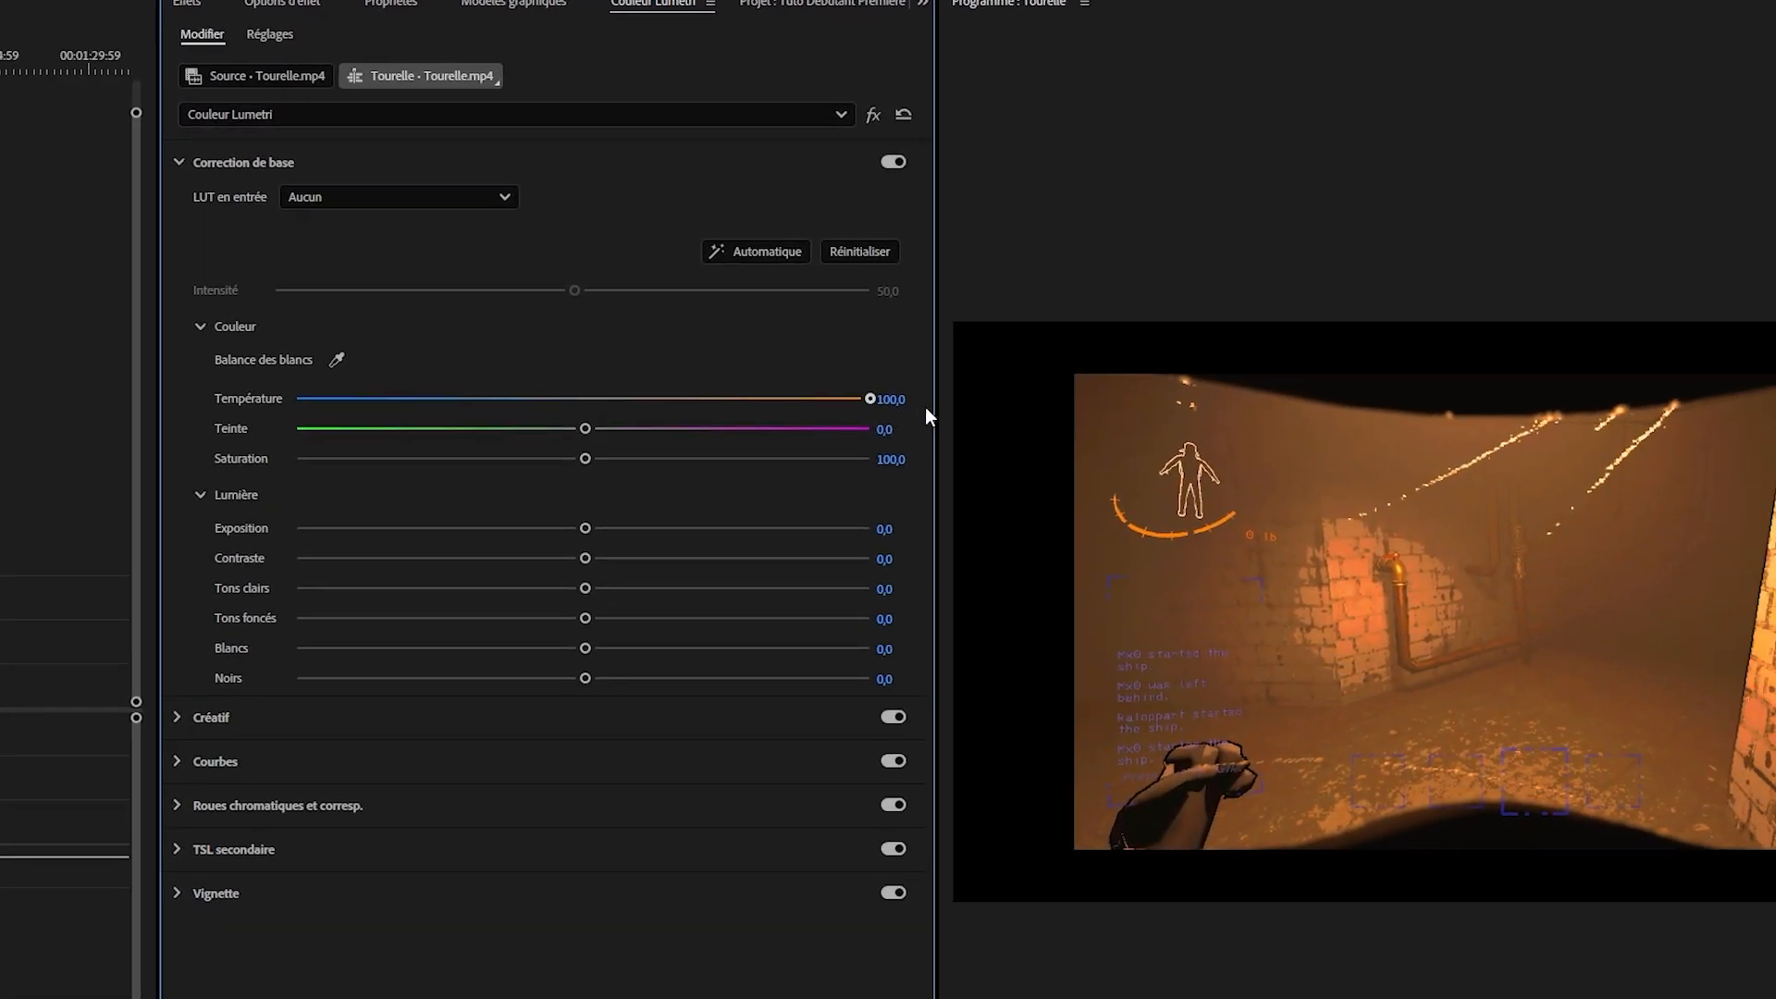
drag(925, 512, 506, 509)
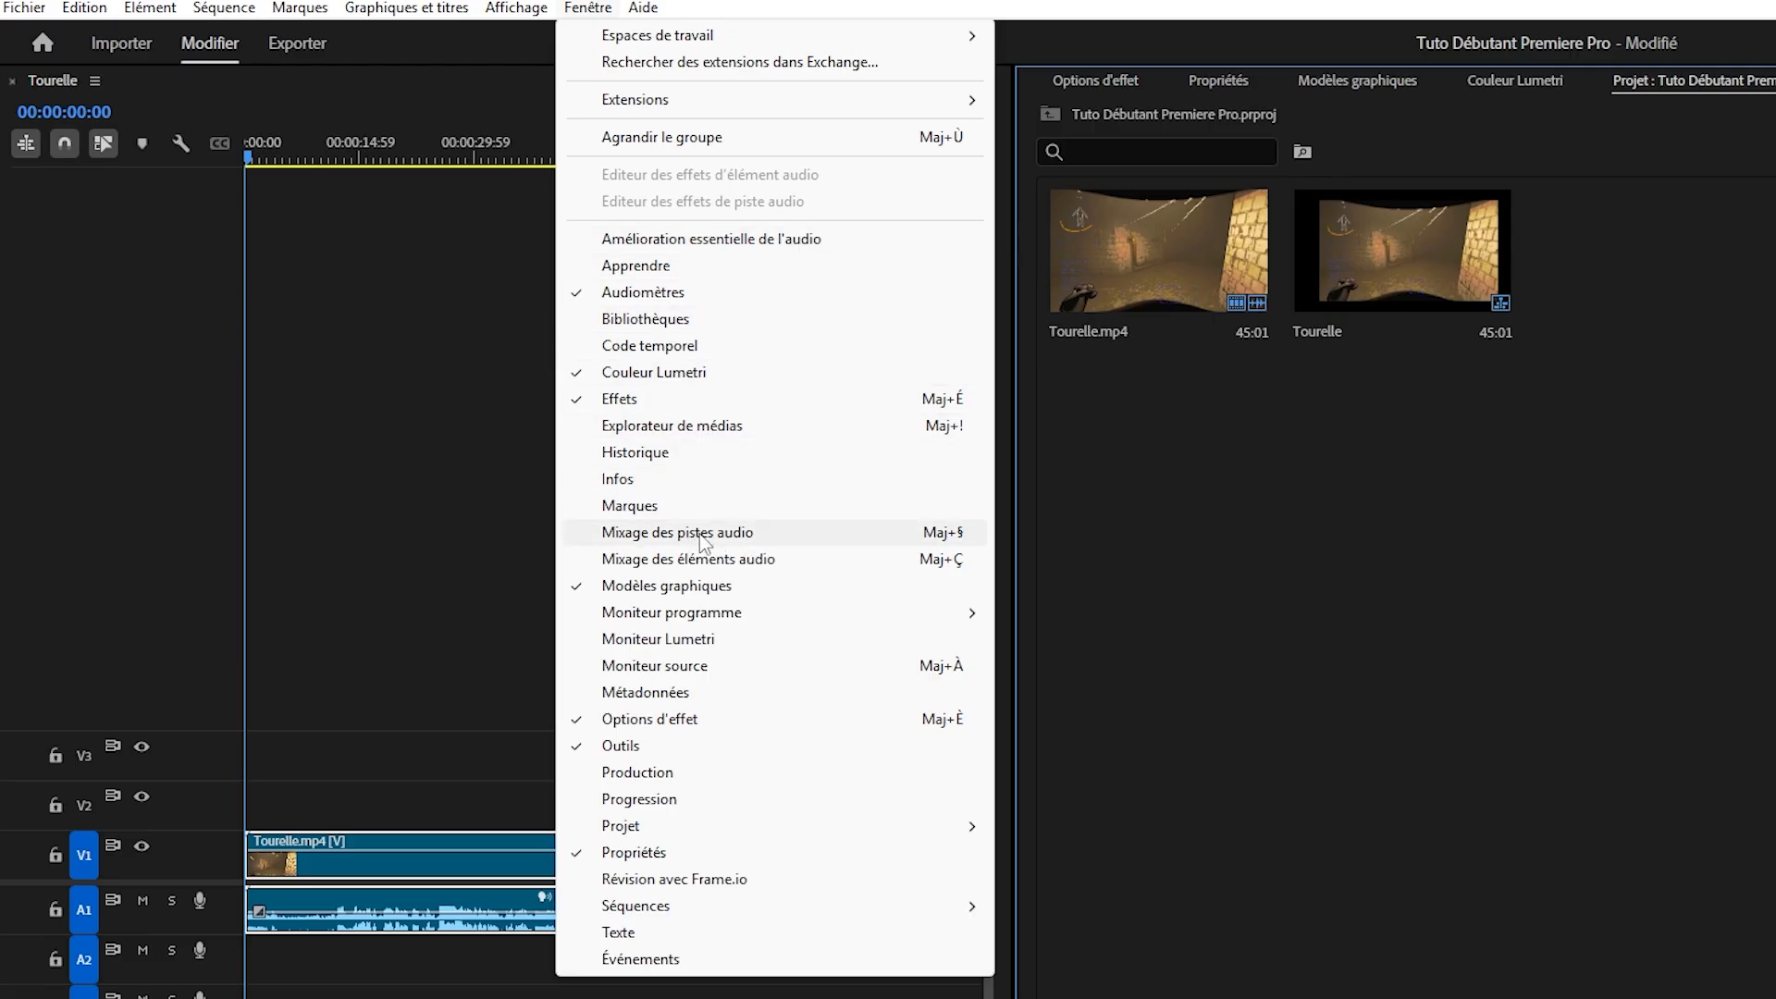
- Add the Mixage des pistes audio panel to the central group and deselect the timeline clip
click(735, 529)
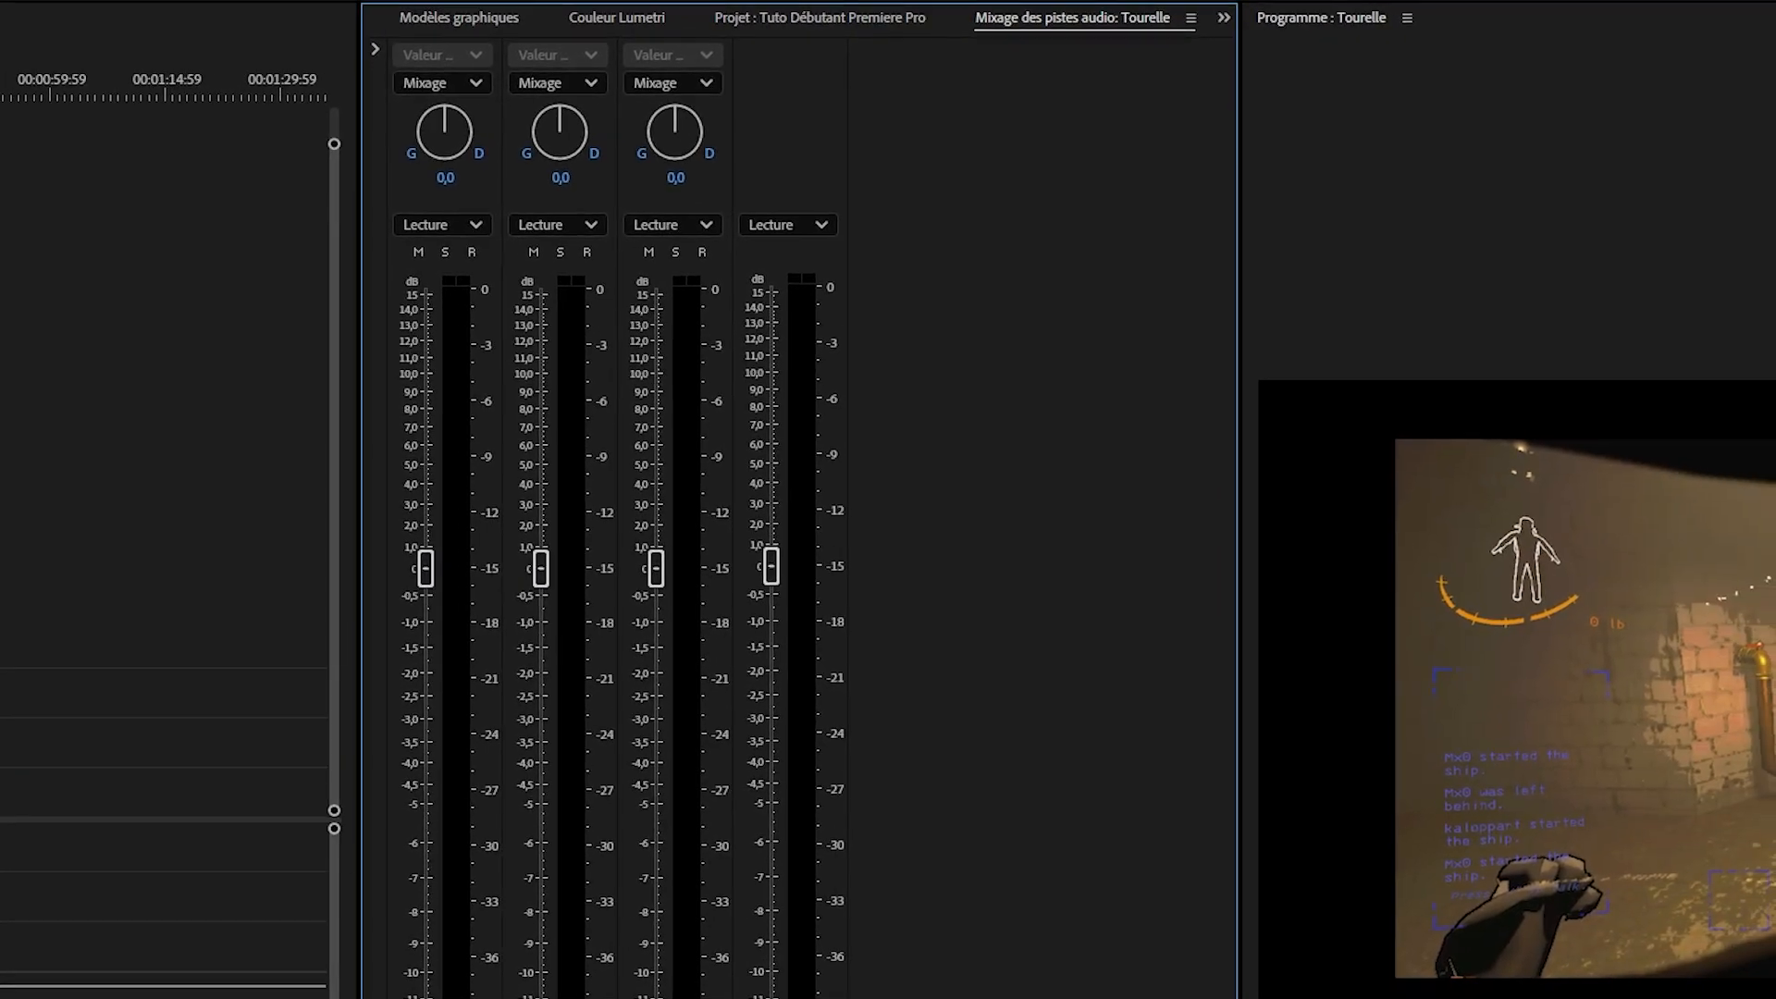
click(92, 555)
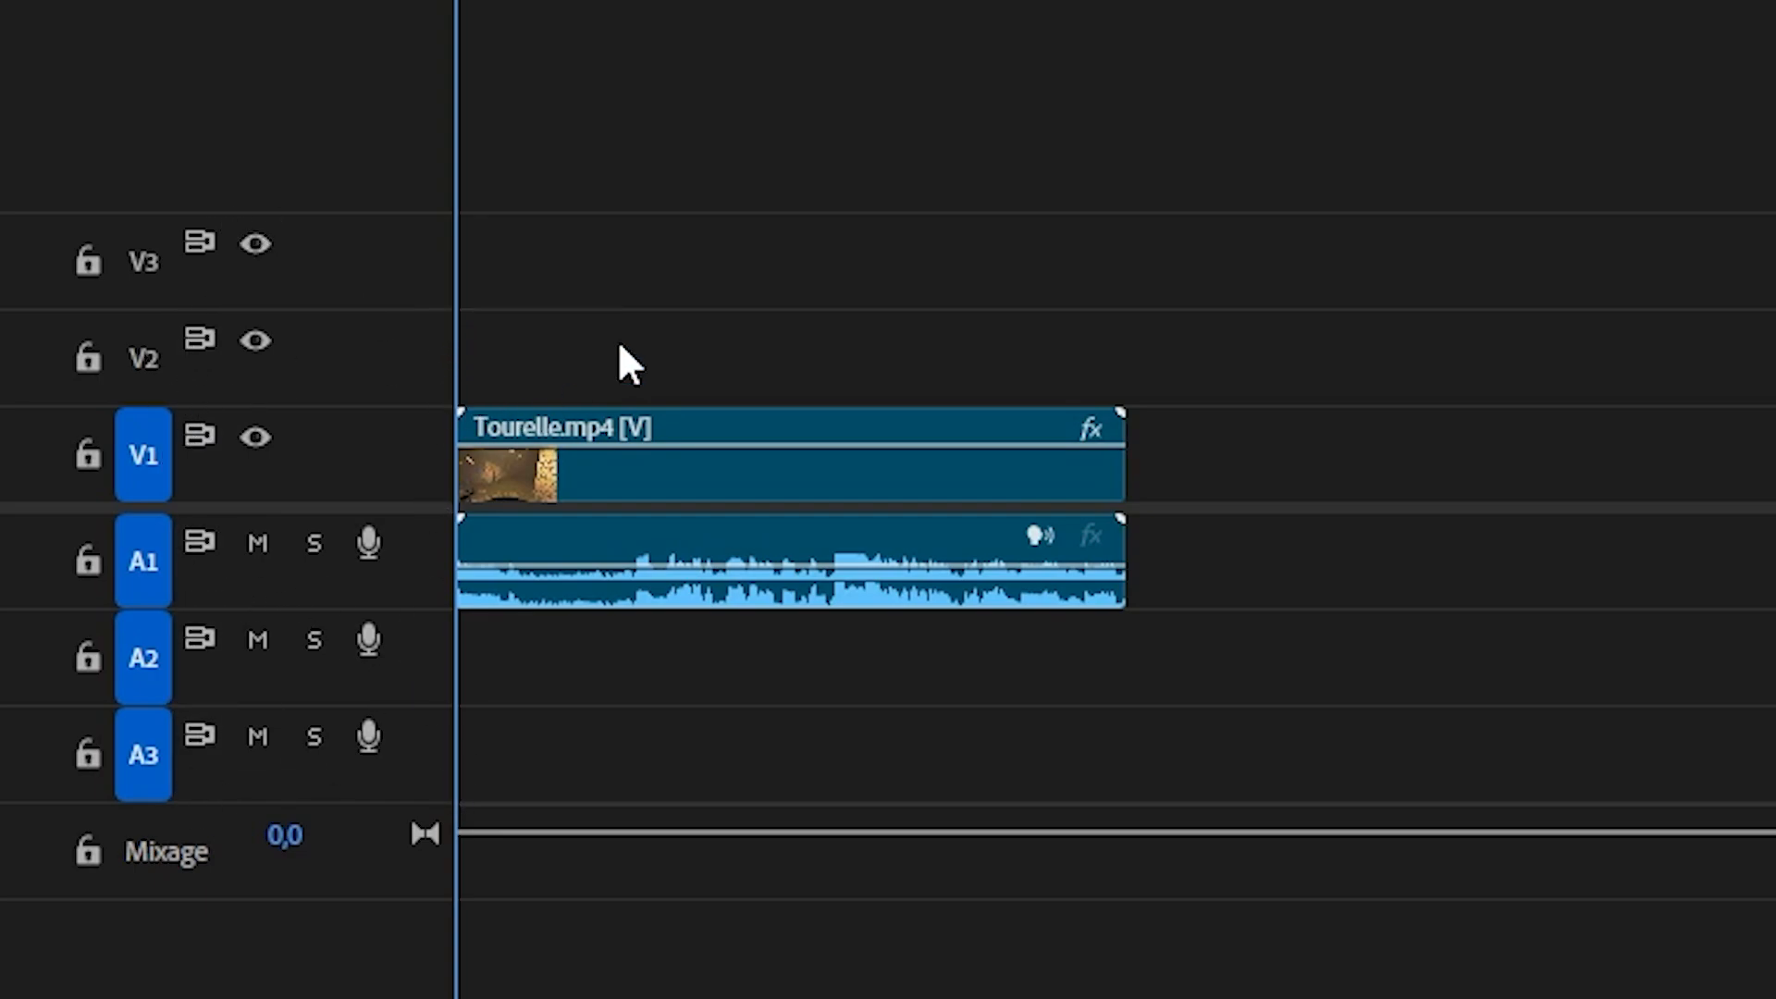
click(790, 481)
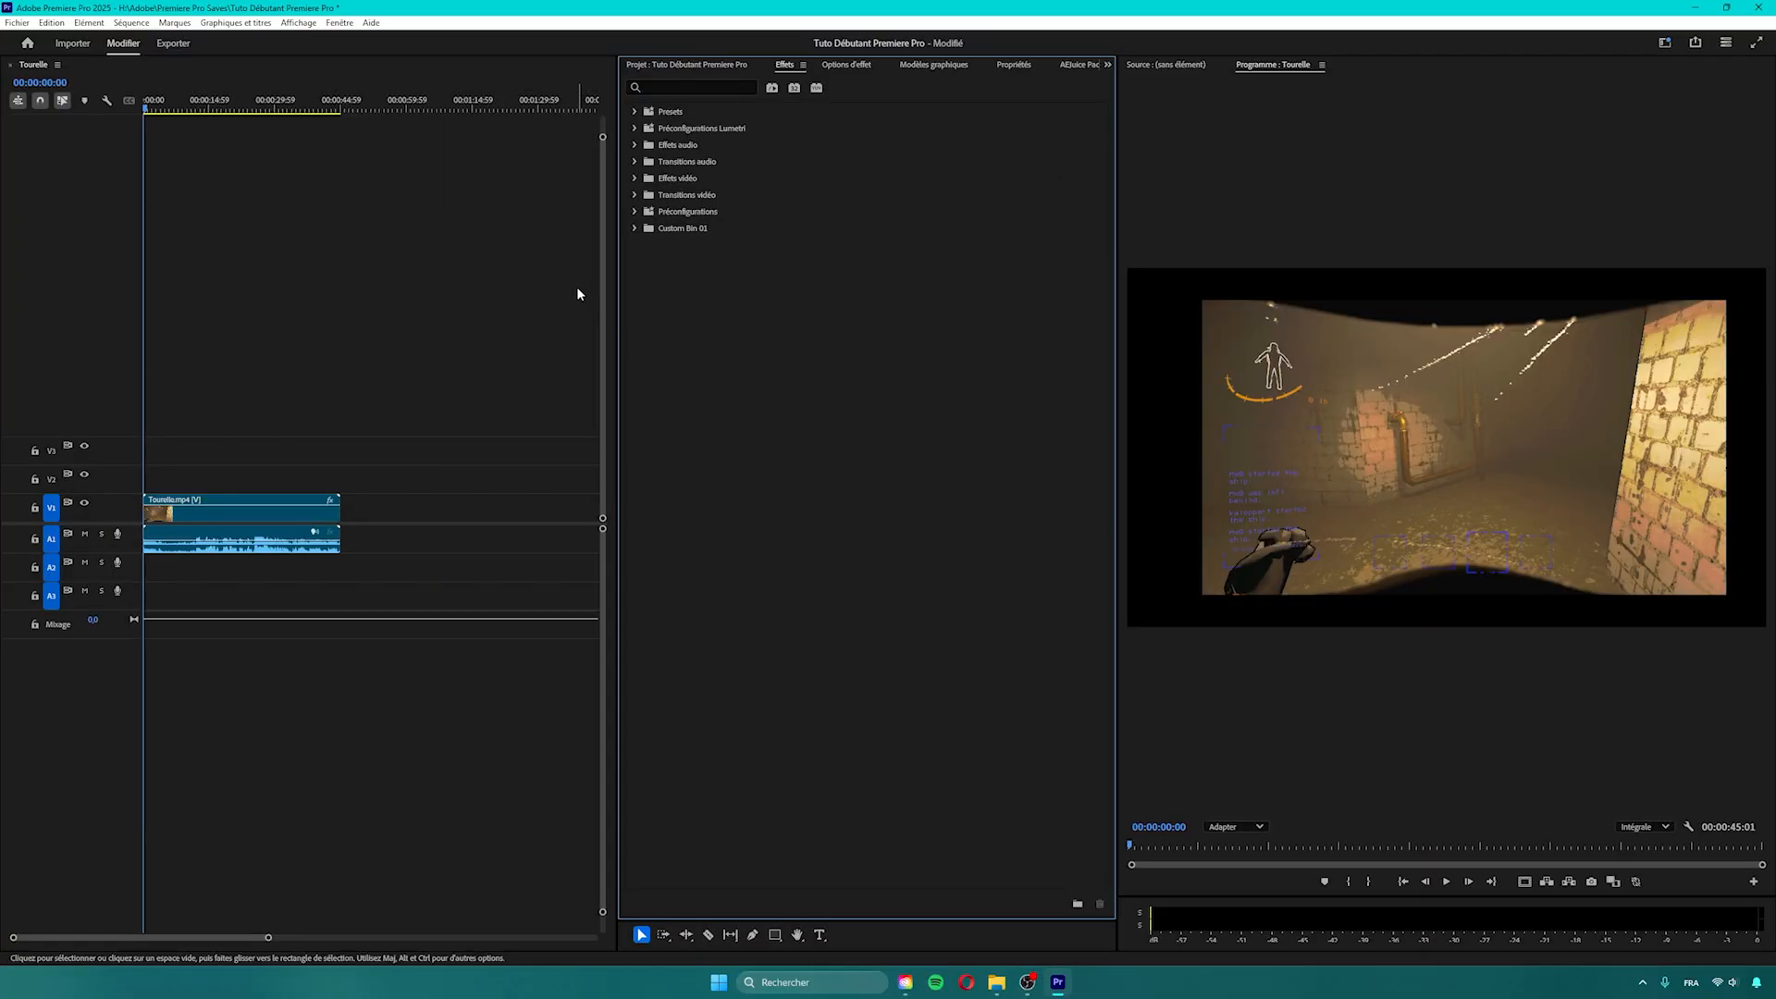
- Try adding media after the existing timeline clip, once from the file explorer and once using Tourelle.mp4 from the Project panel
click(740, 65)
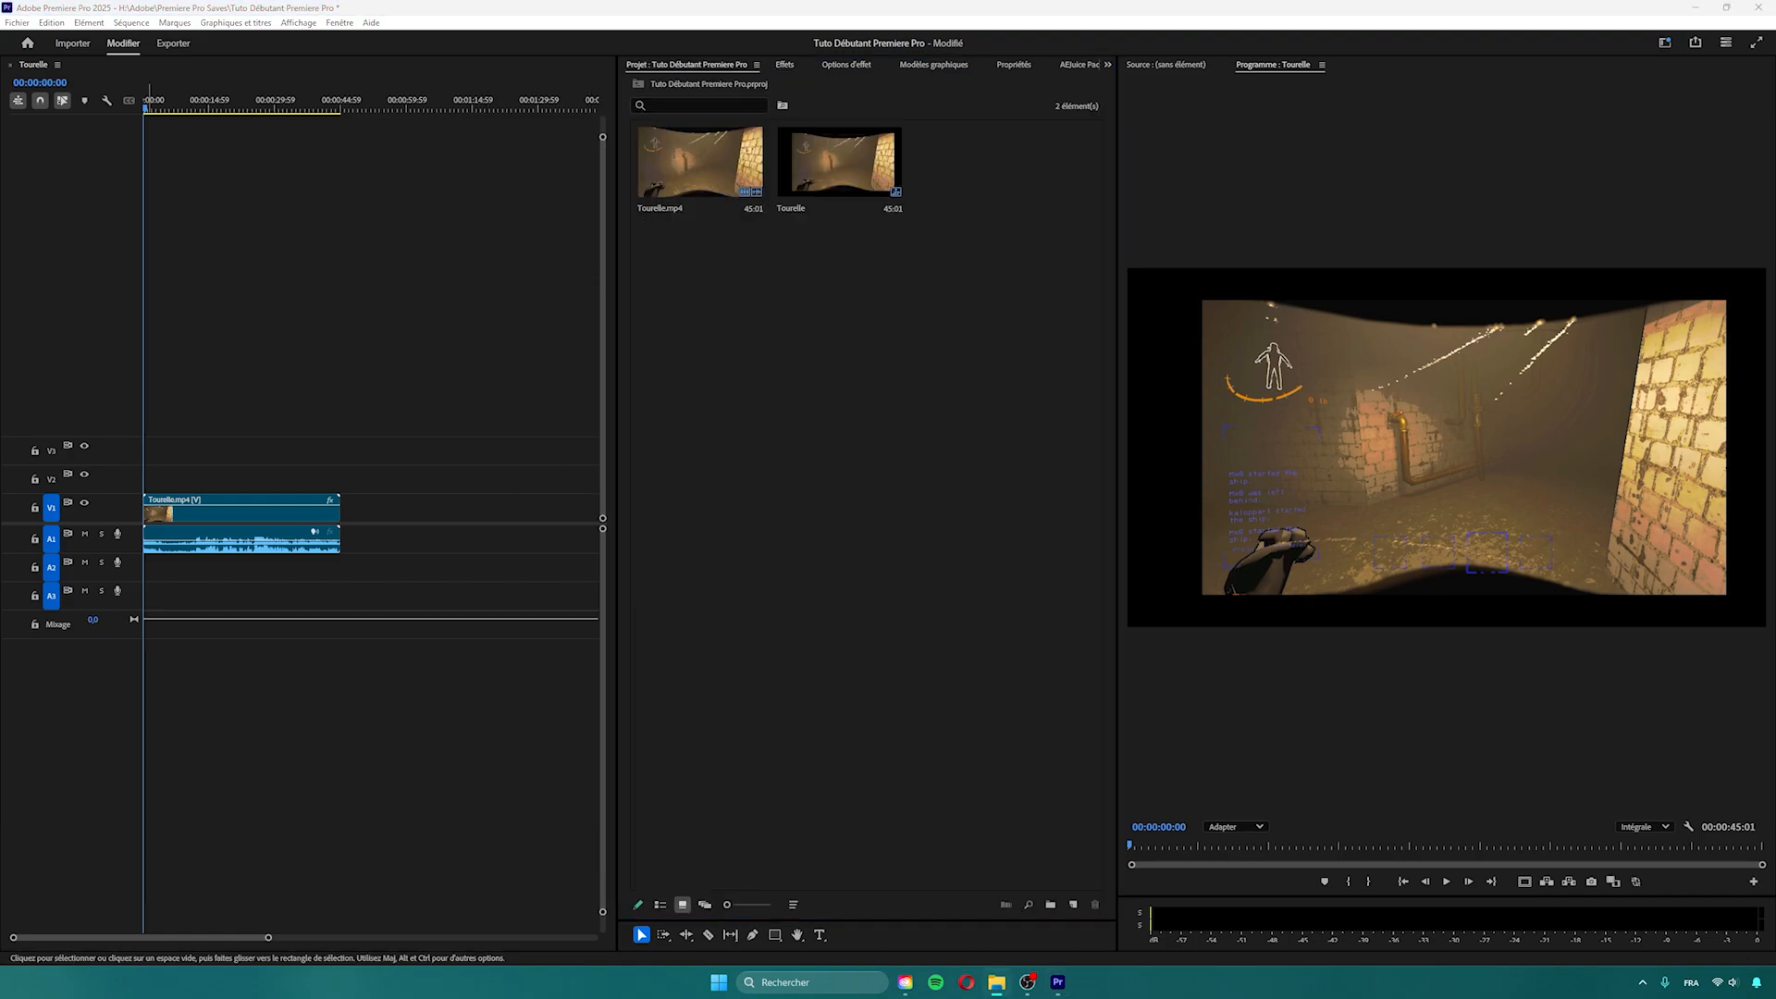
drag(2, 374, 396, 536)
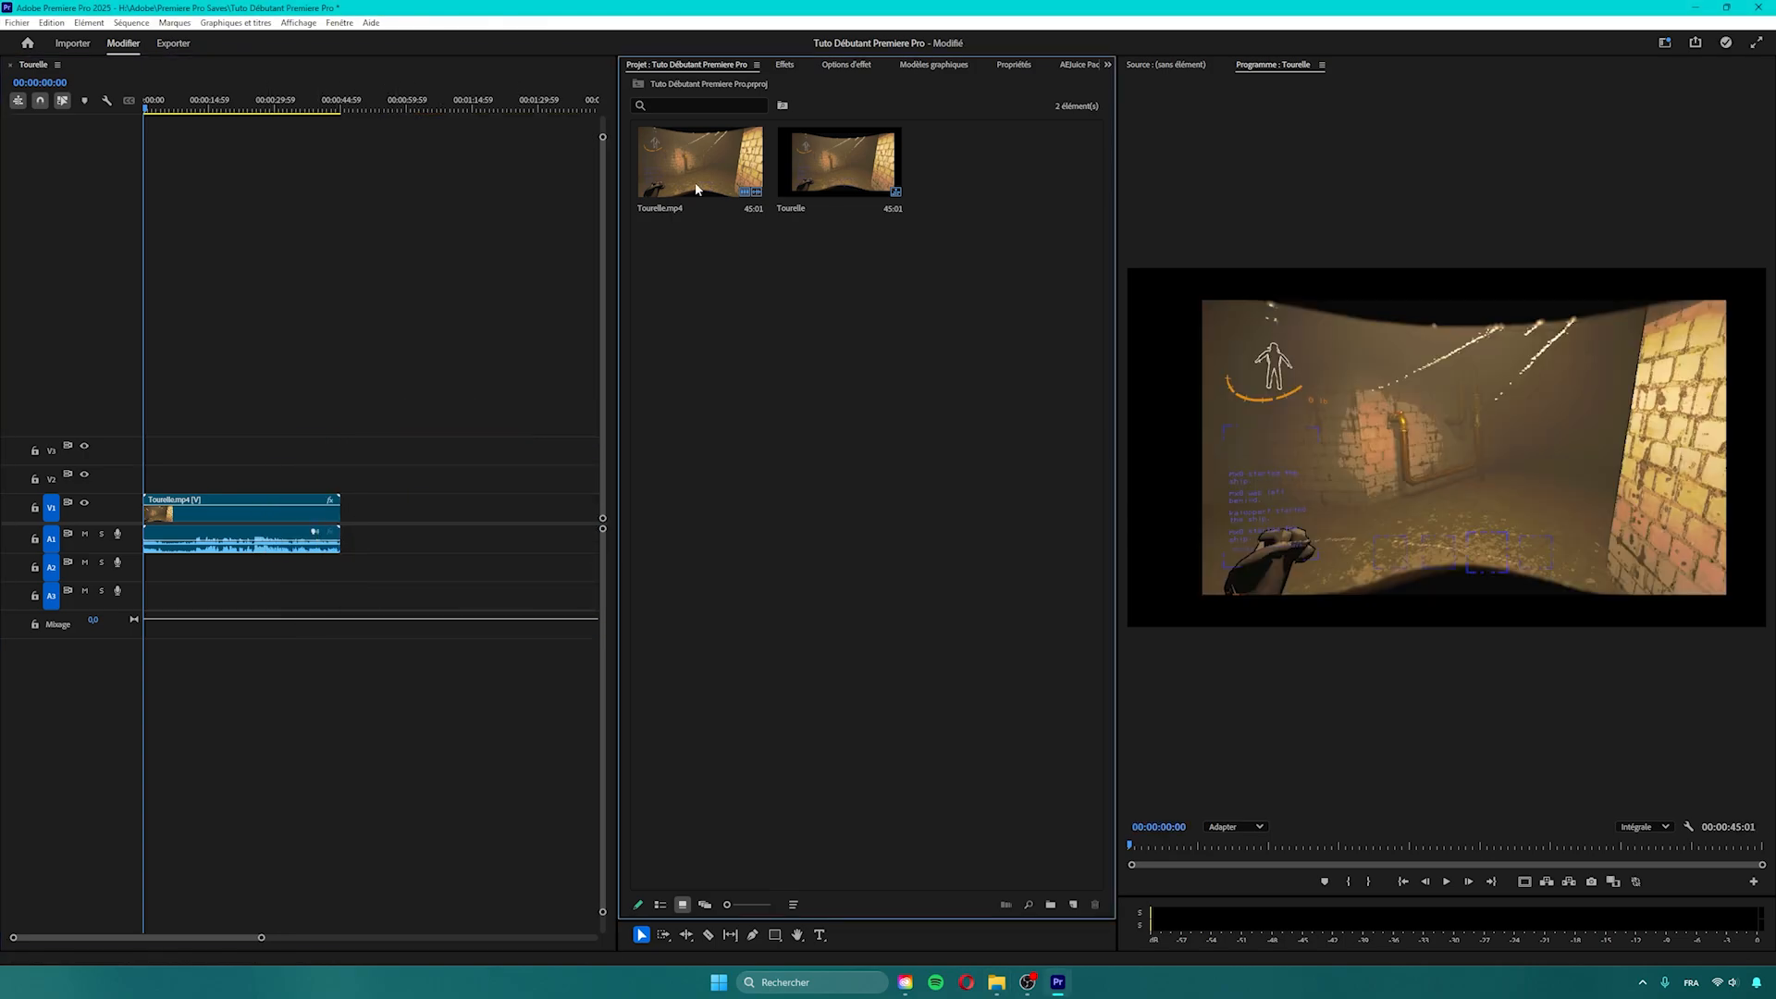
drag(673, 174, 411, 533)
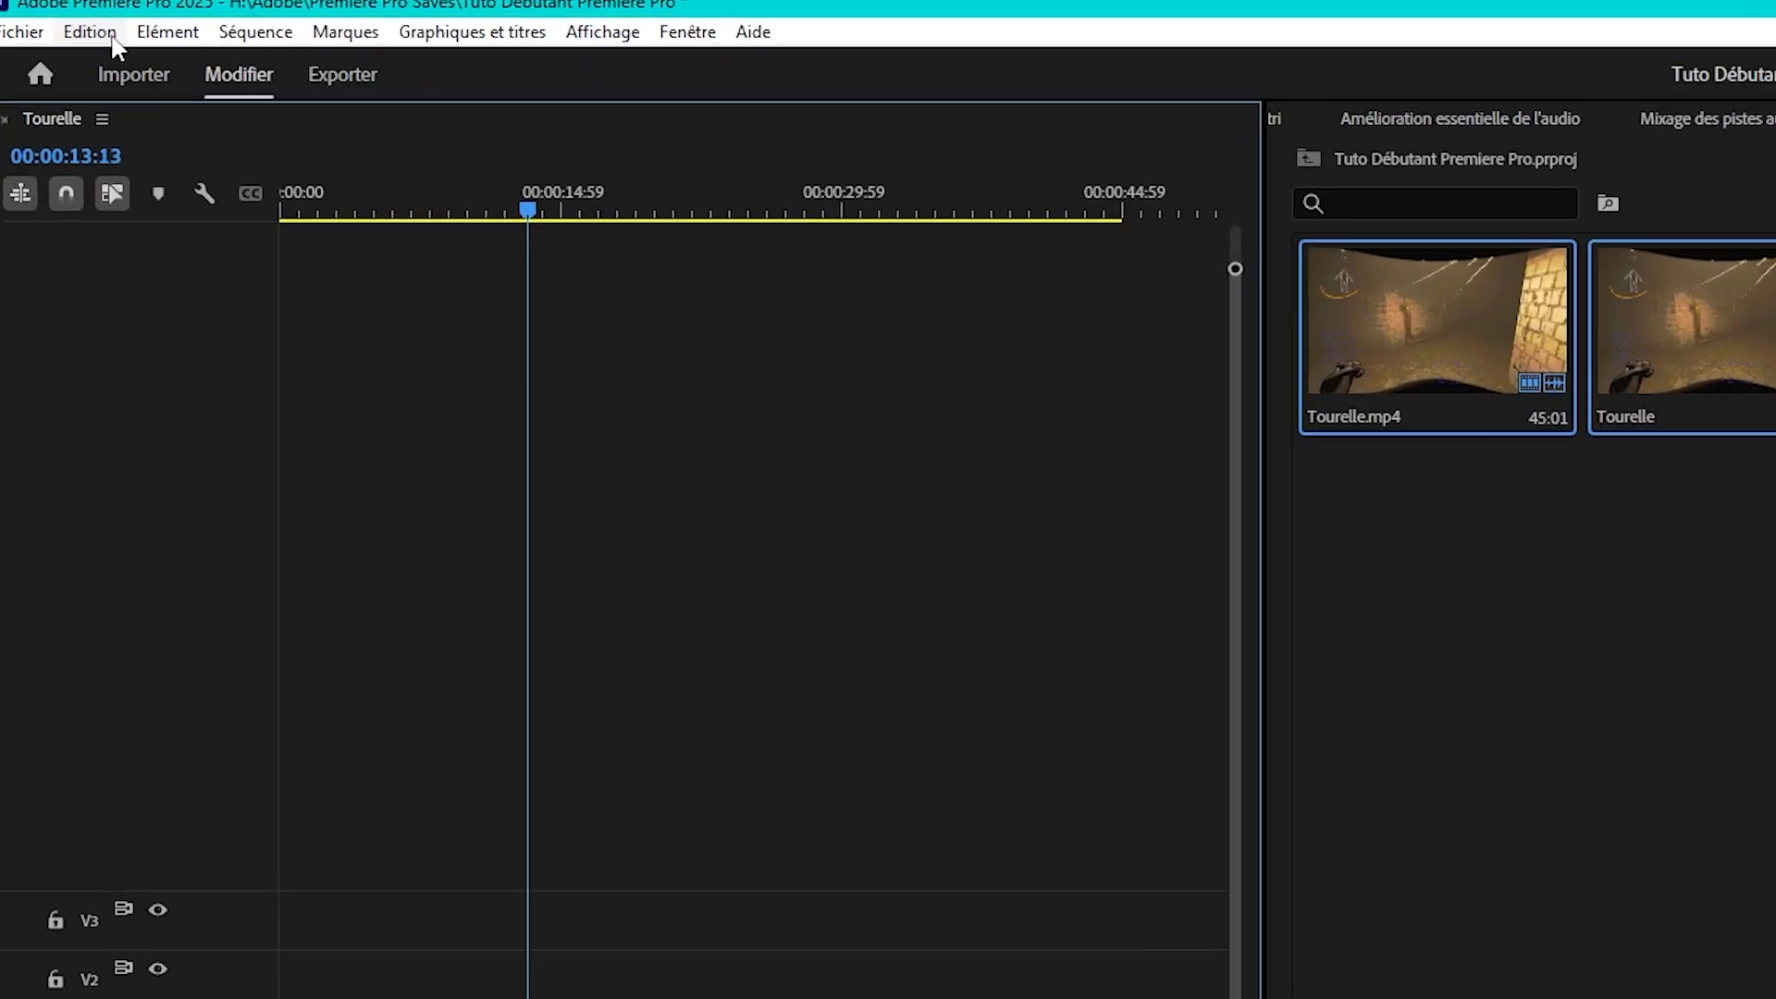
- Open the keyboard shortcuts editor
click(111, 37)
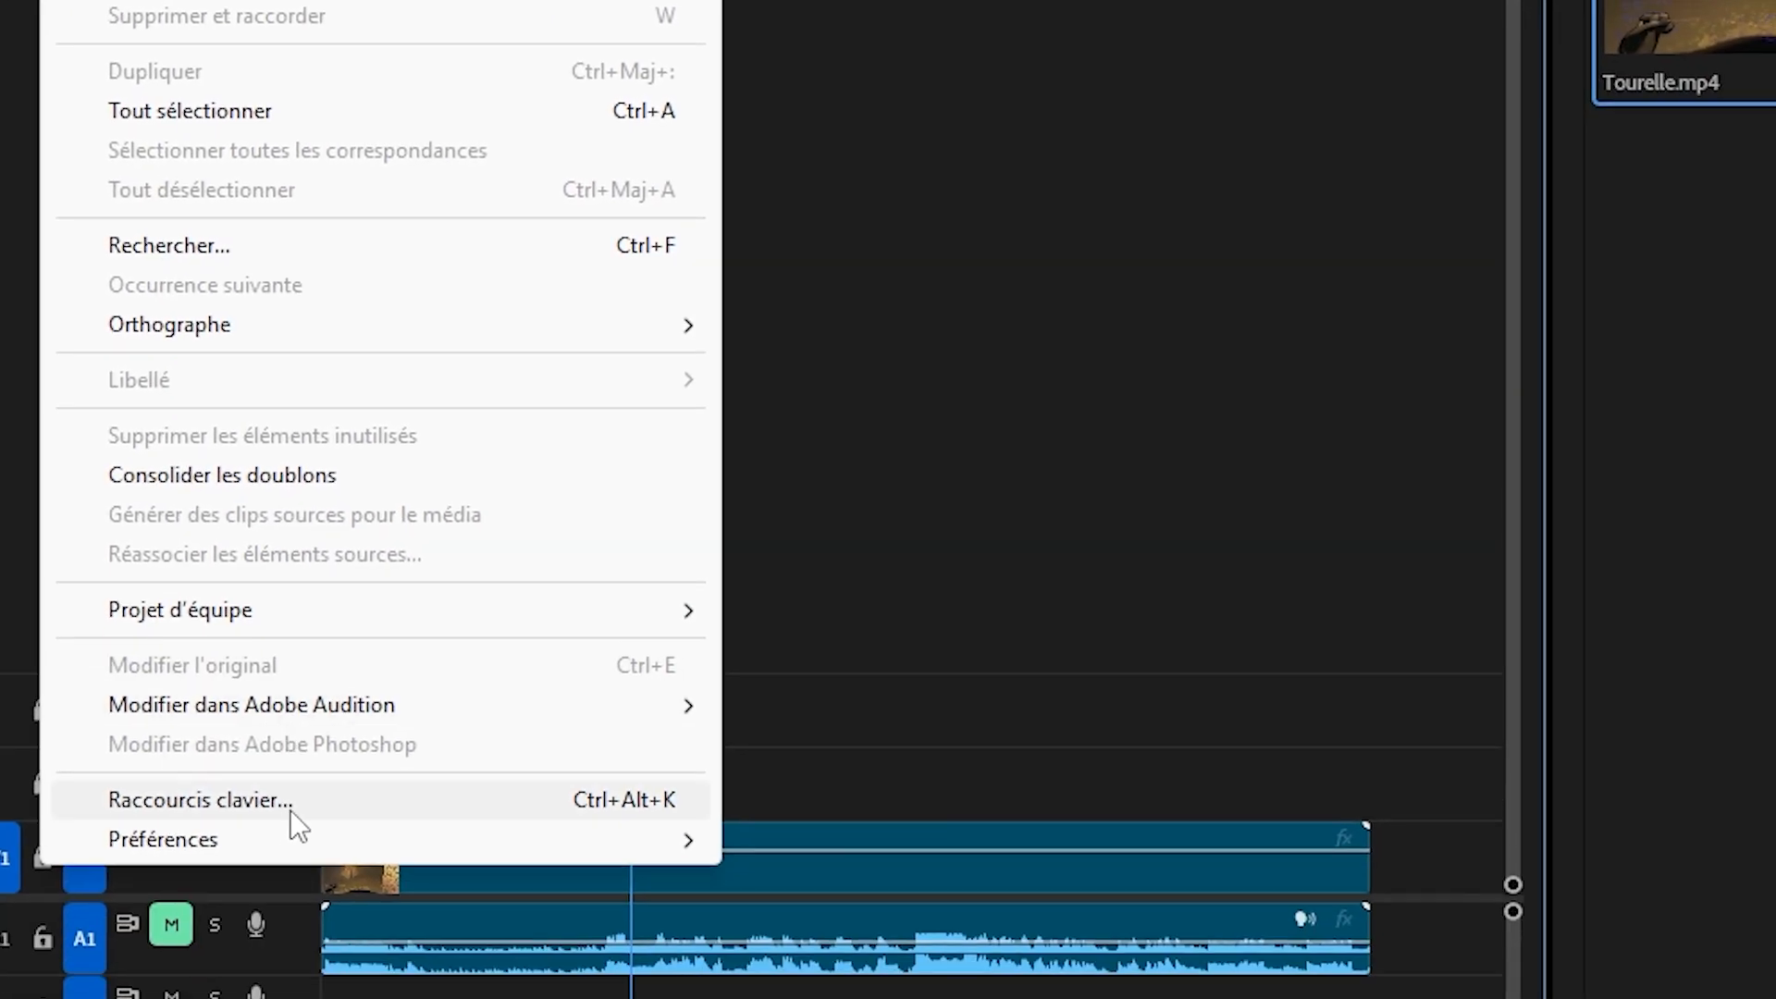
click(289, 820)
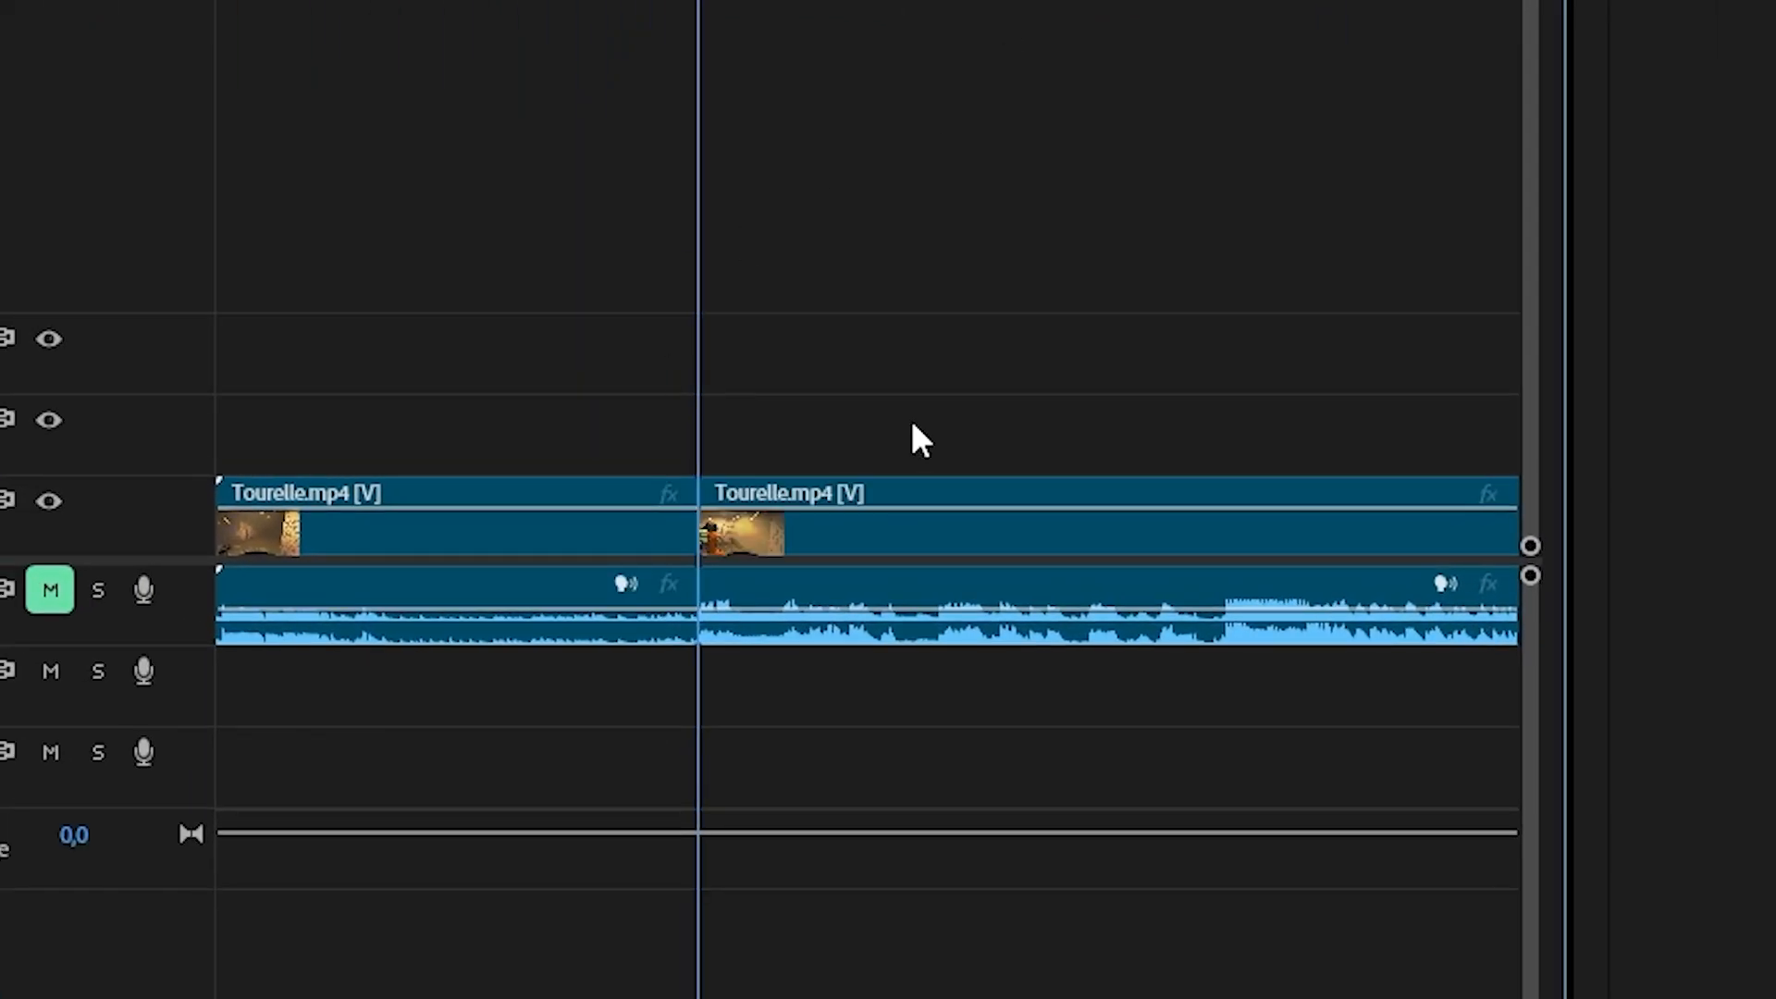
- Try ripple-trimming the second Tourelle.mp4 clip's start up to the playhead, undo it, and try ripple-trimming the first clip's end
click(976, 3)
key(q)
click(1022, 3)
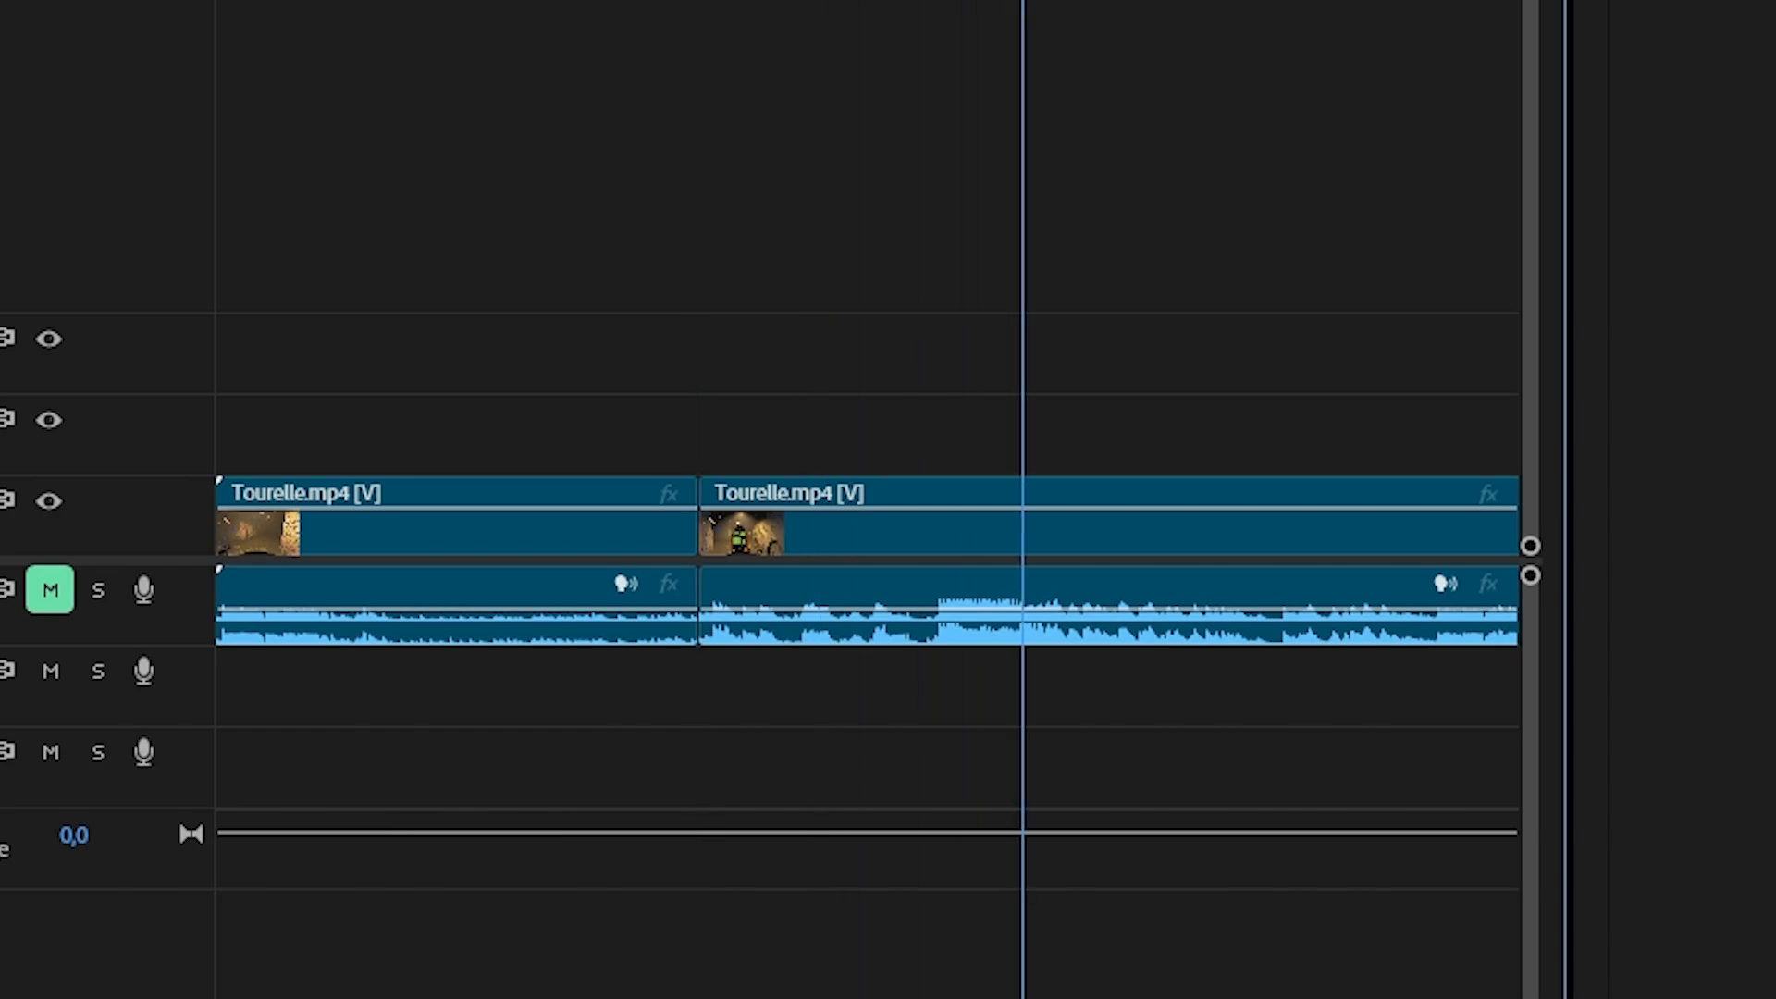
key(ctrl+z)
key(ctrl+z)
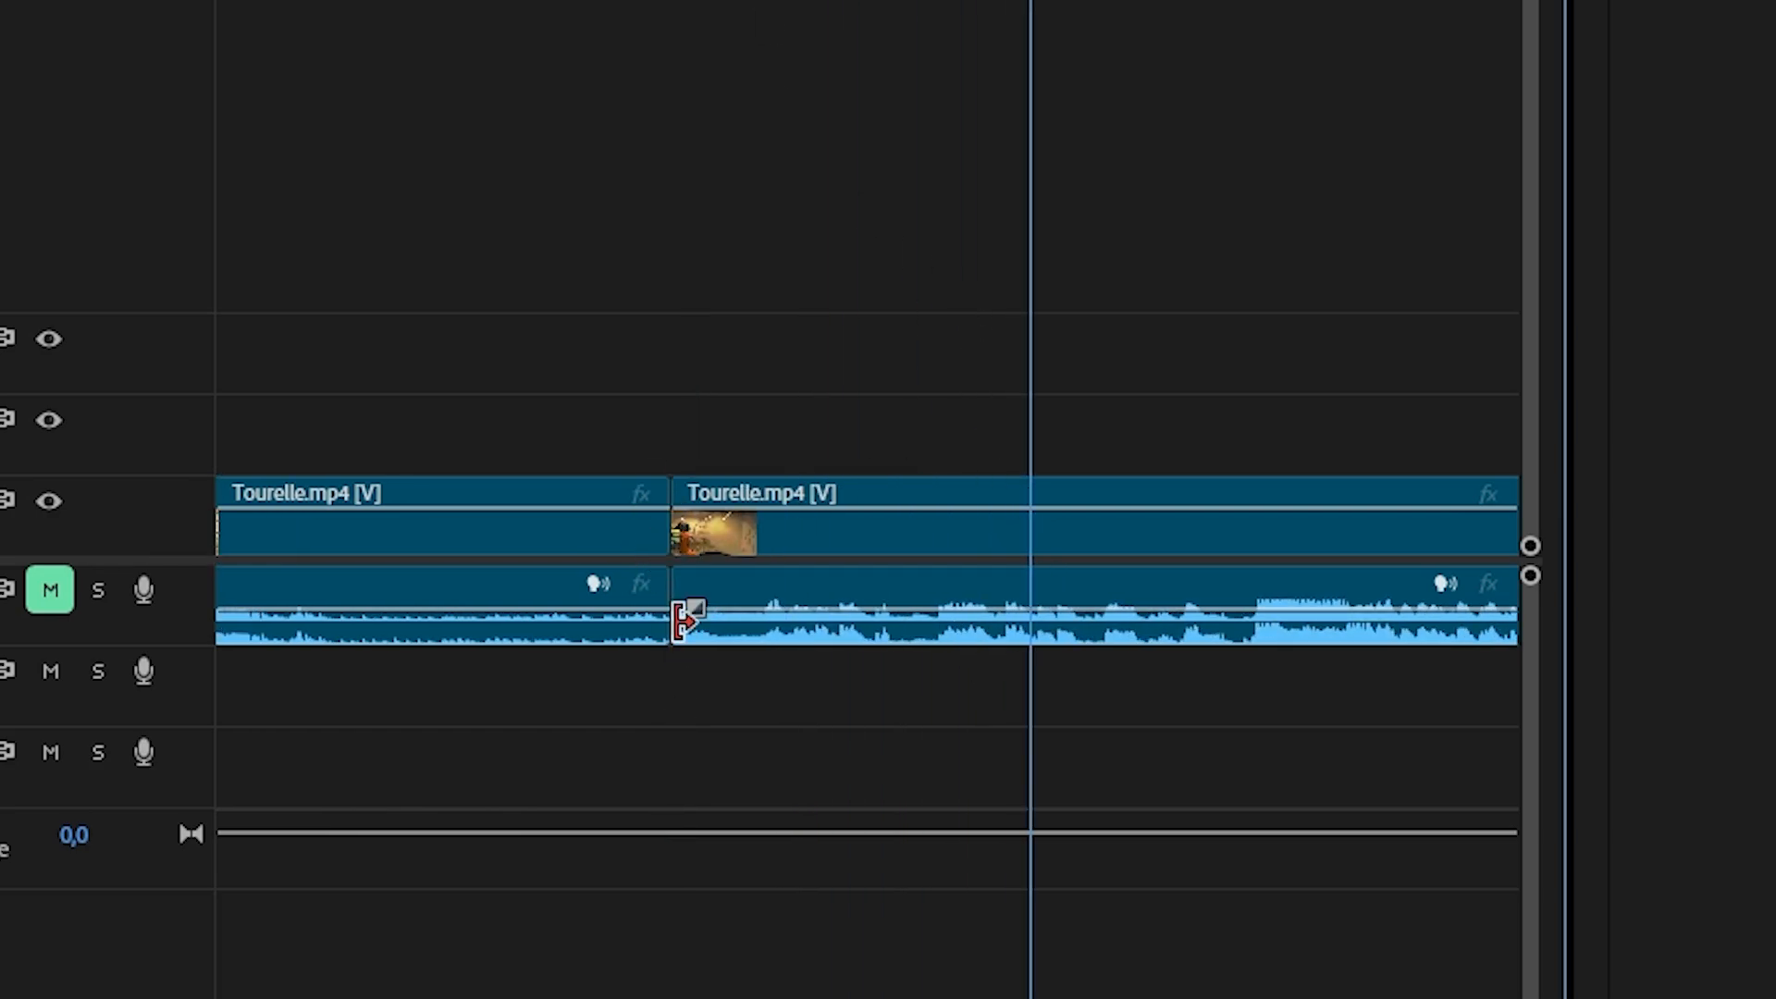
key(Up)
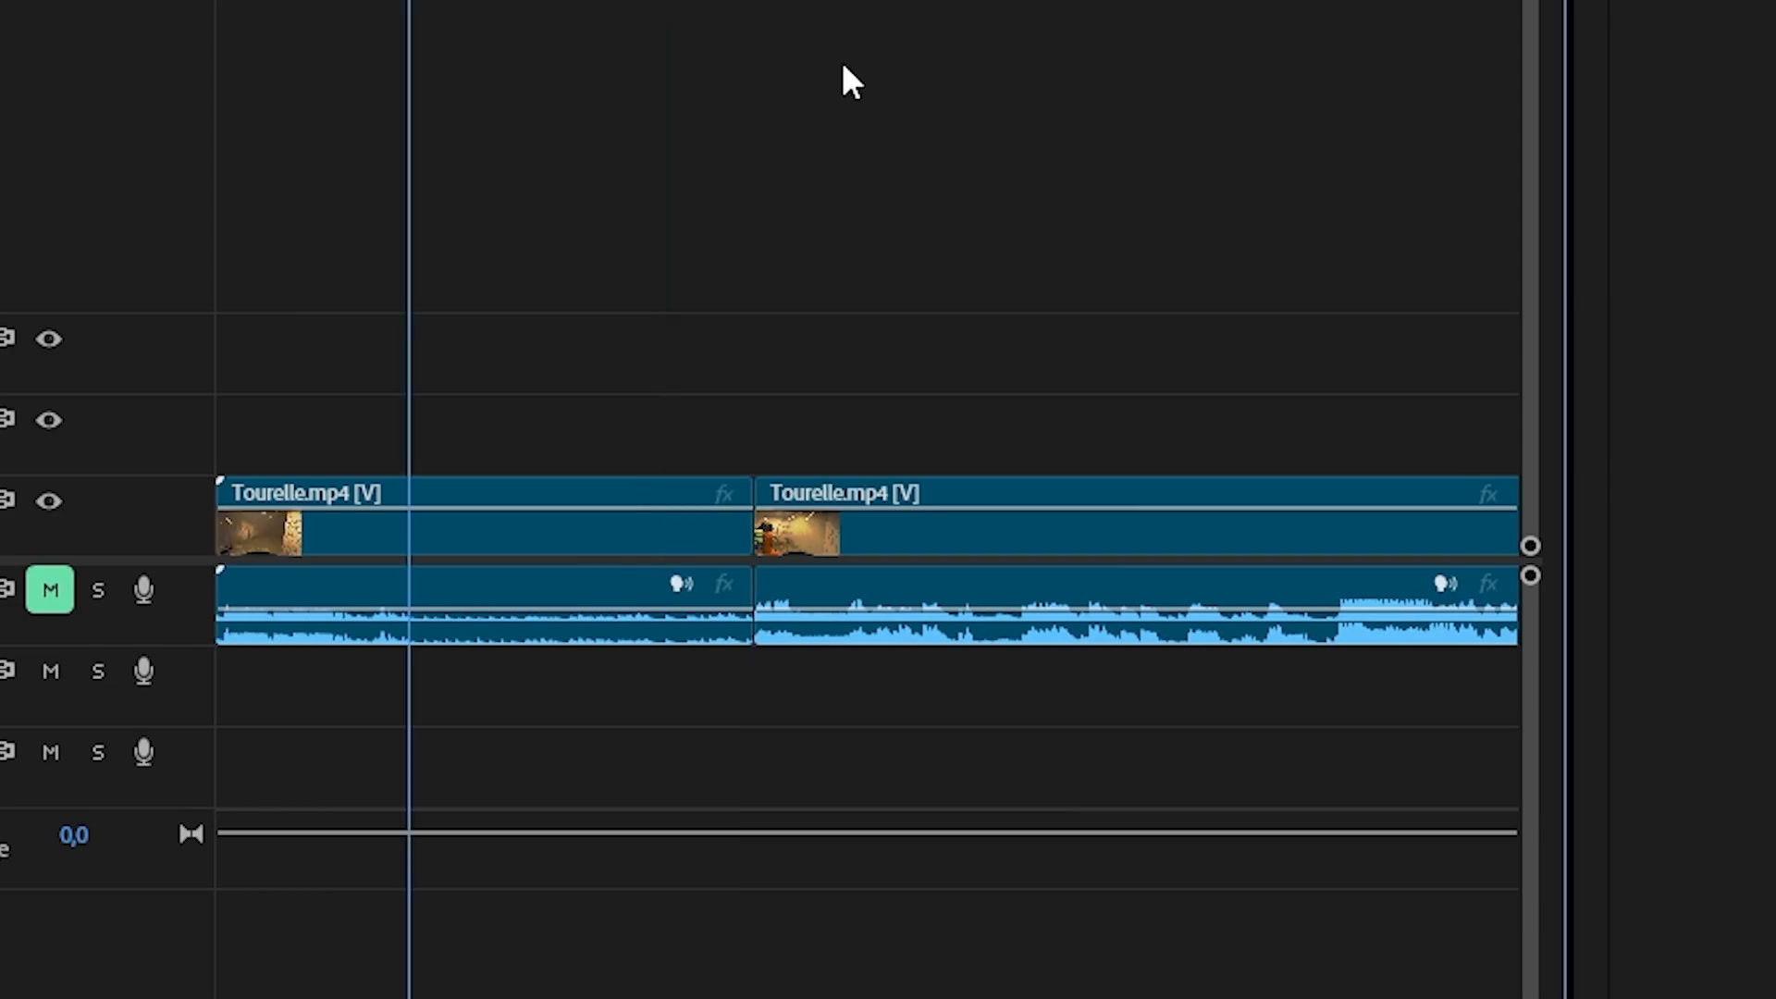
key(w)
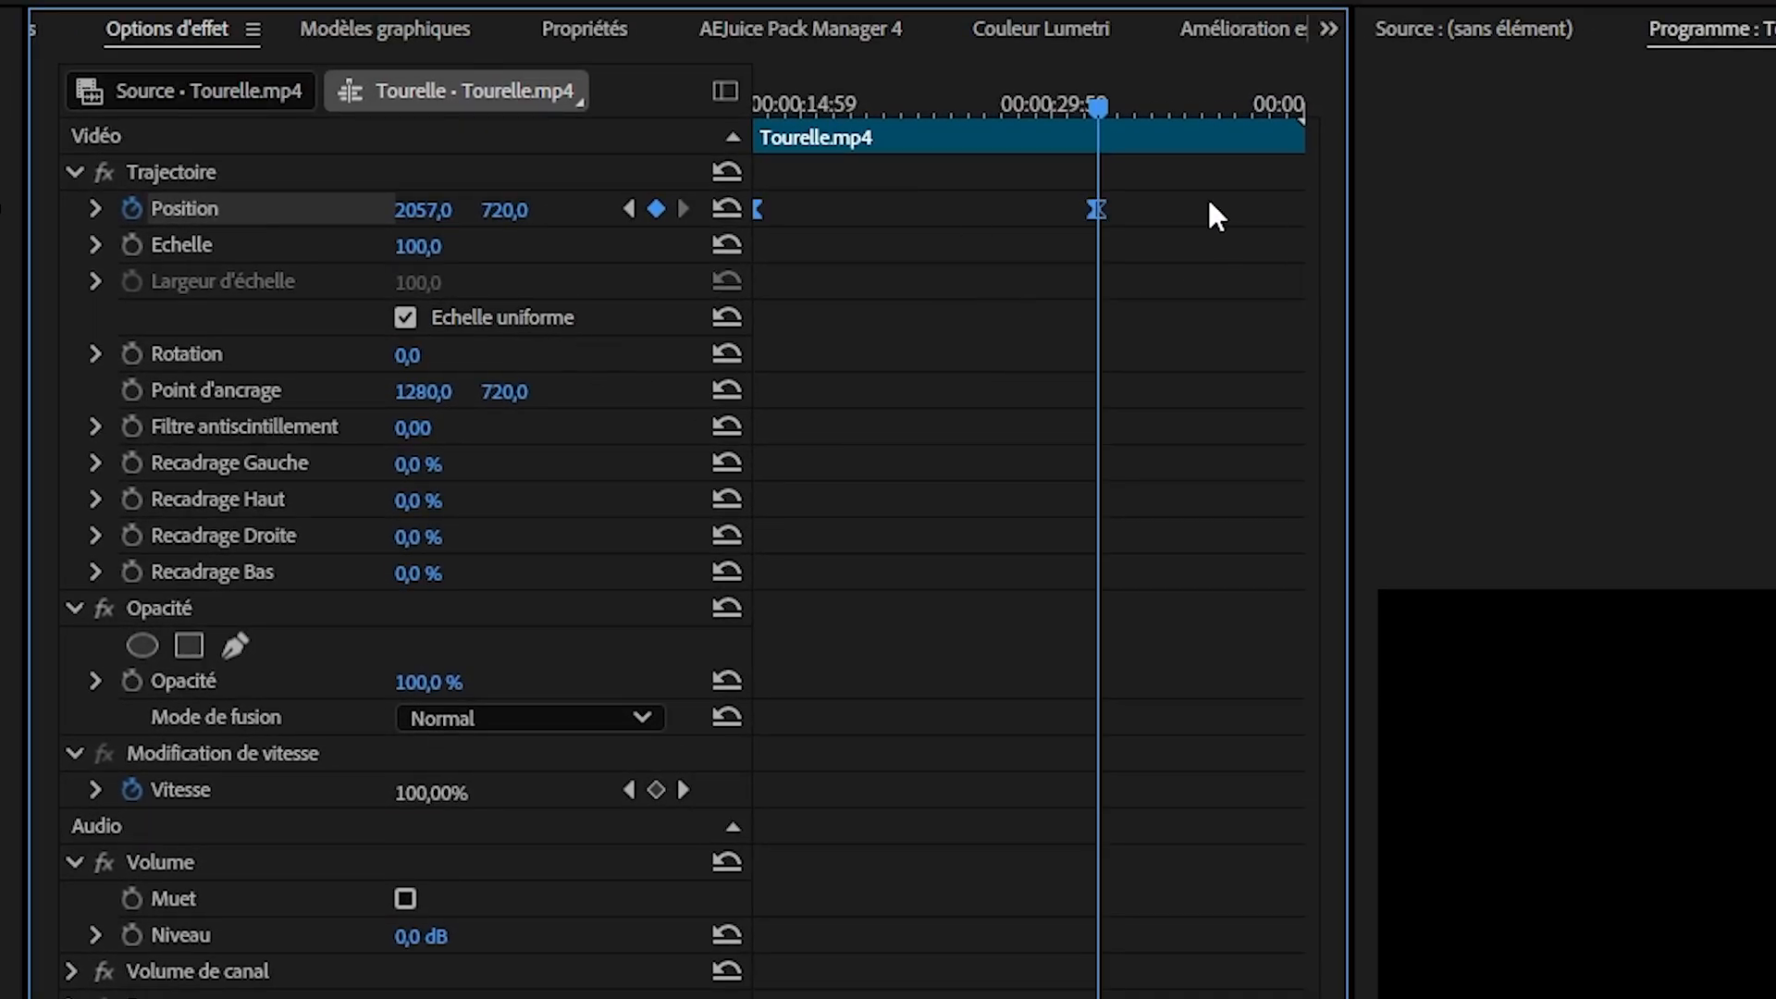
- Examine the temporal interpolation options of the Tourelle.mp4 clip's second Position keyframe
key(Home)
right_click(1099, 209)
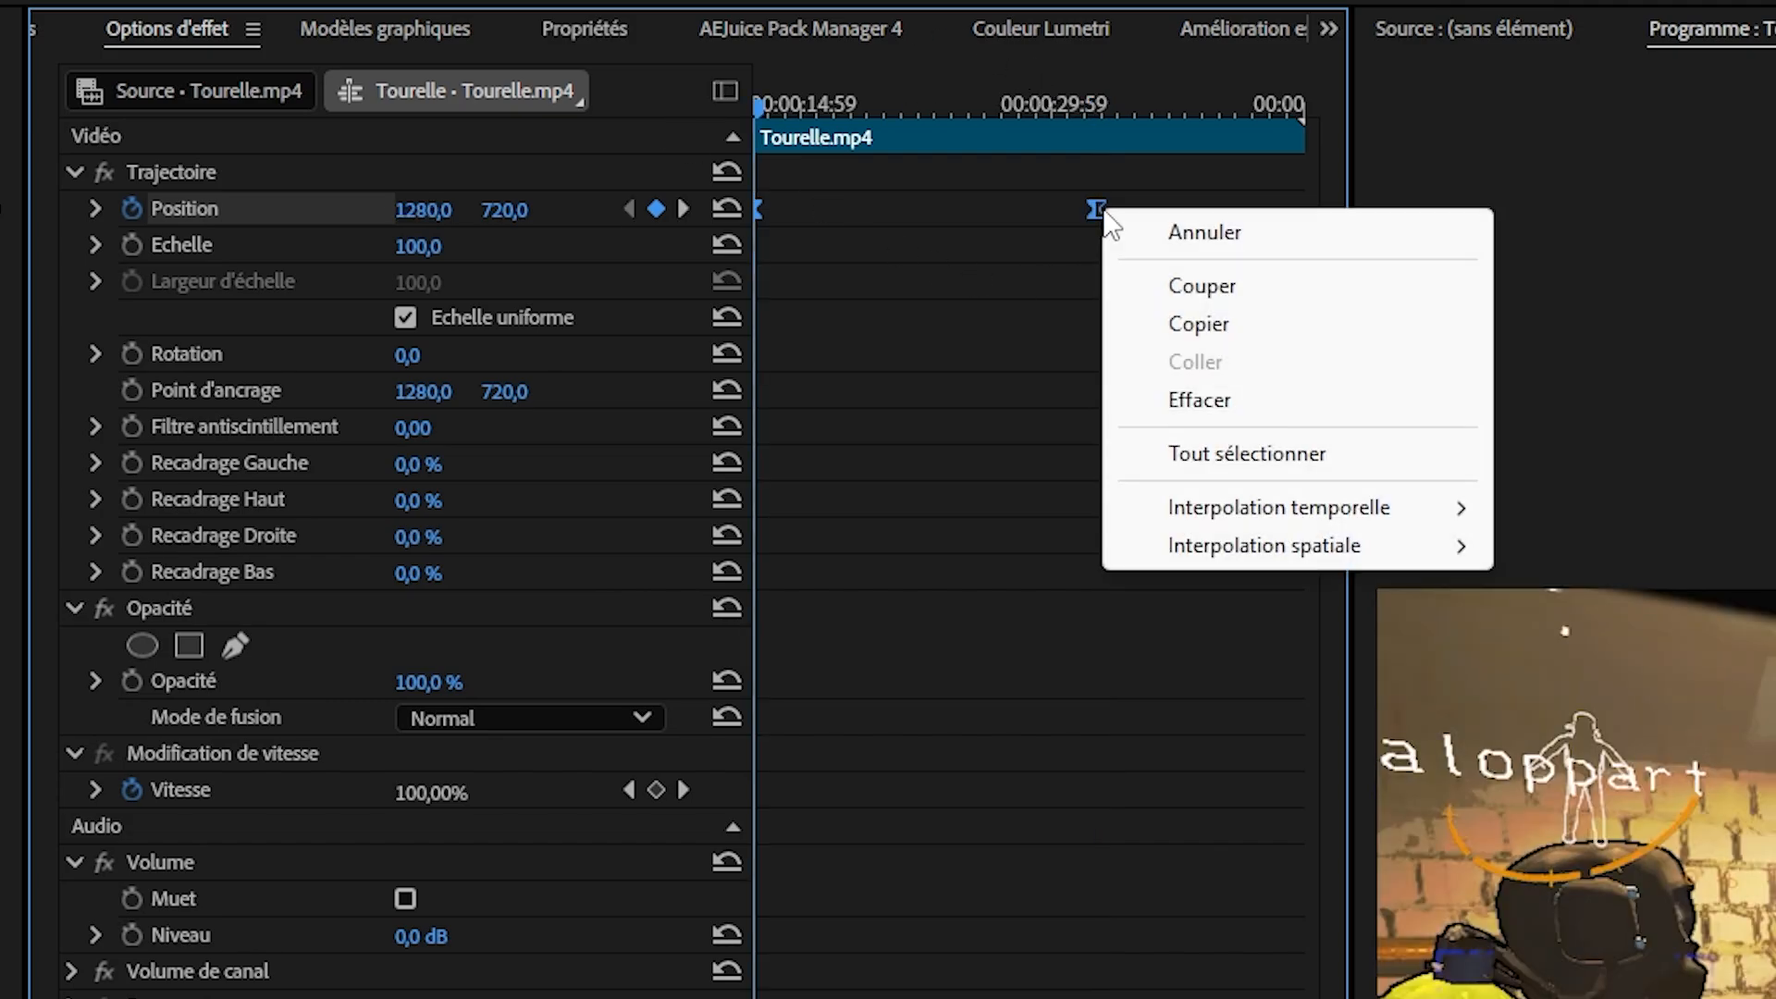
mouse_move(1307, 508)
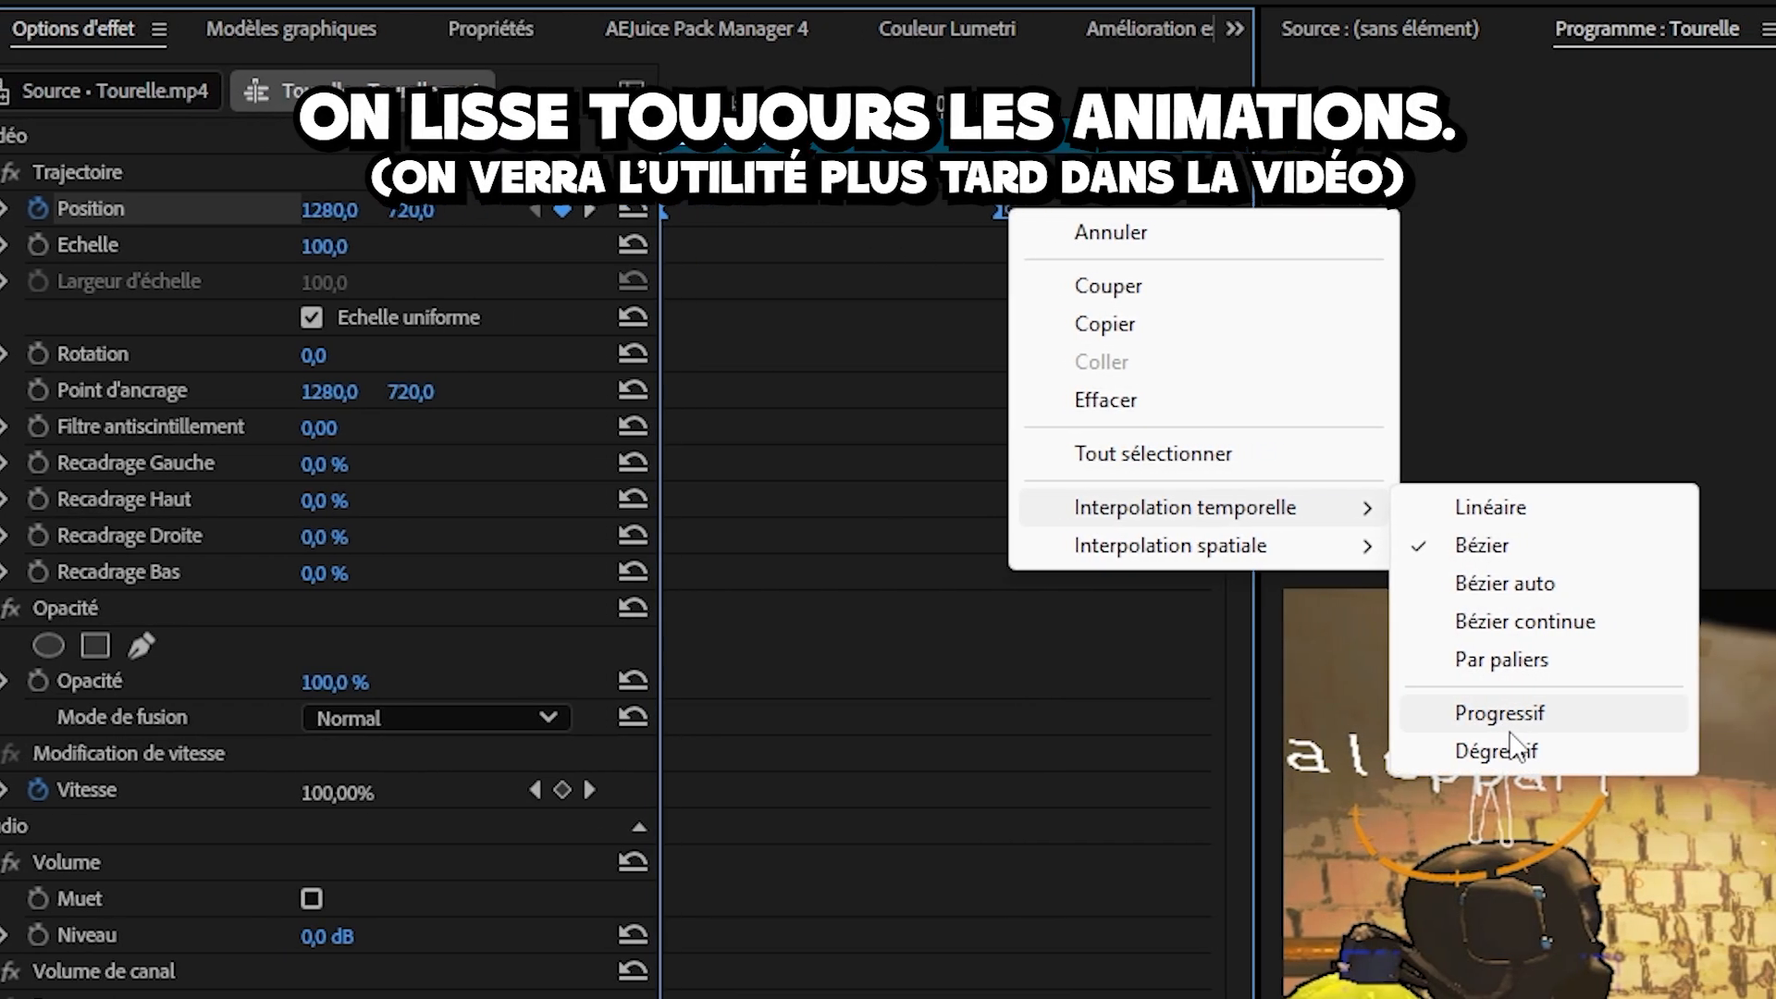
click(993, 703)
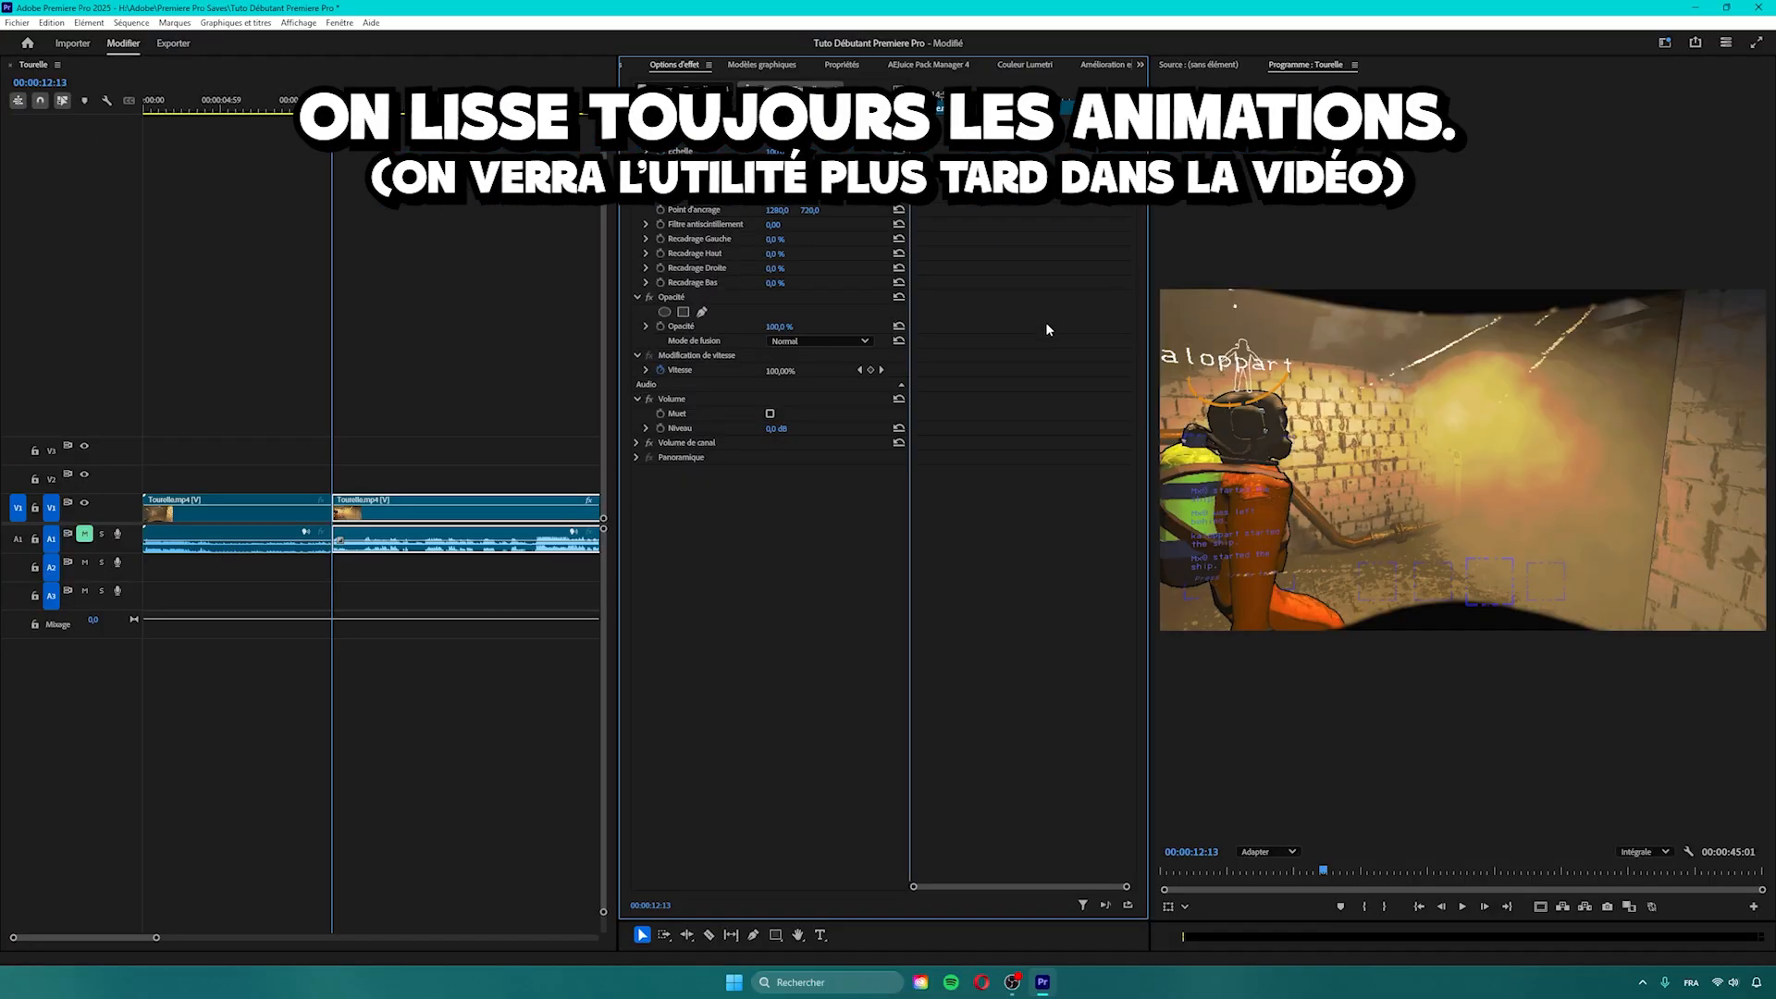
- Split the second Tourelle.mp4 clip at 00:00:21:52 and ripple-delete the section before the cut
drag(332, 103, 481, 103)
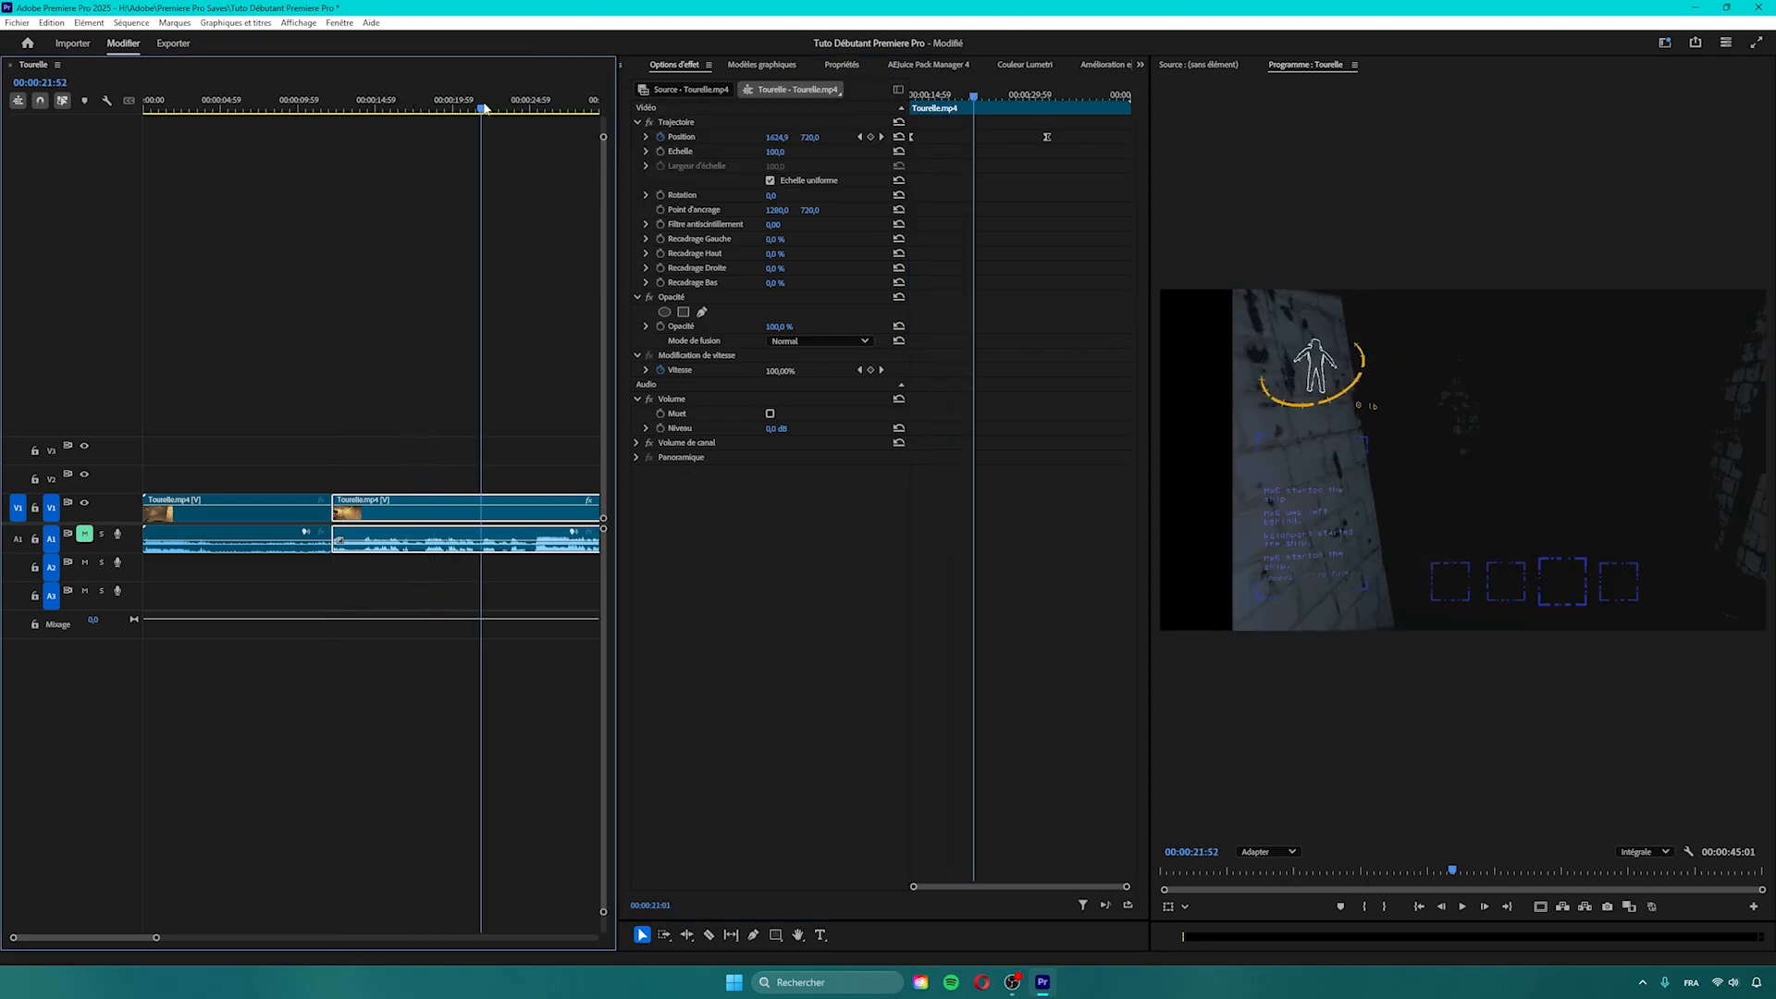
key(ctrl+k)
click(383, 396)
click(428, 546)
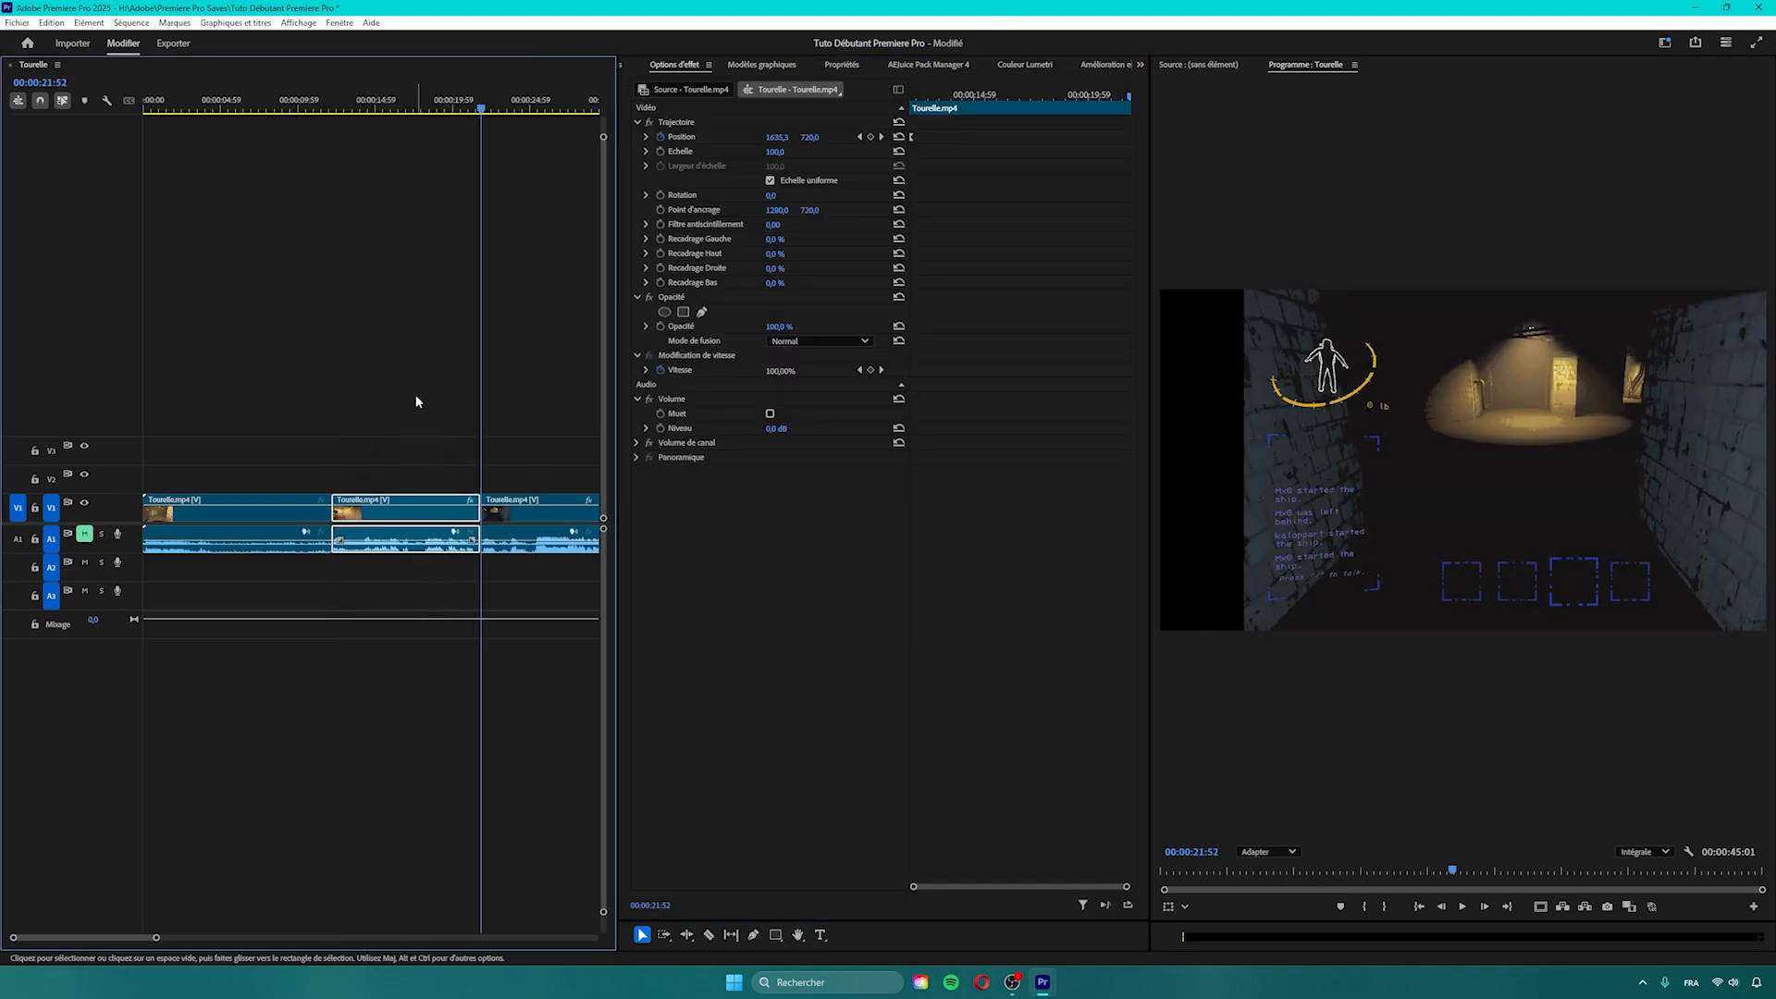
key(shift+Delete)
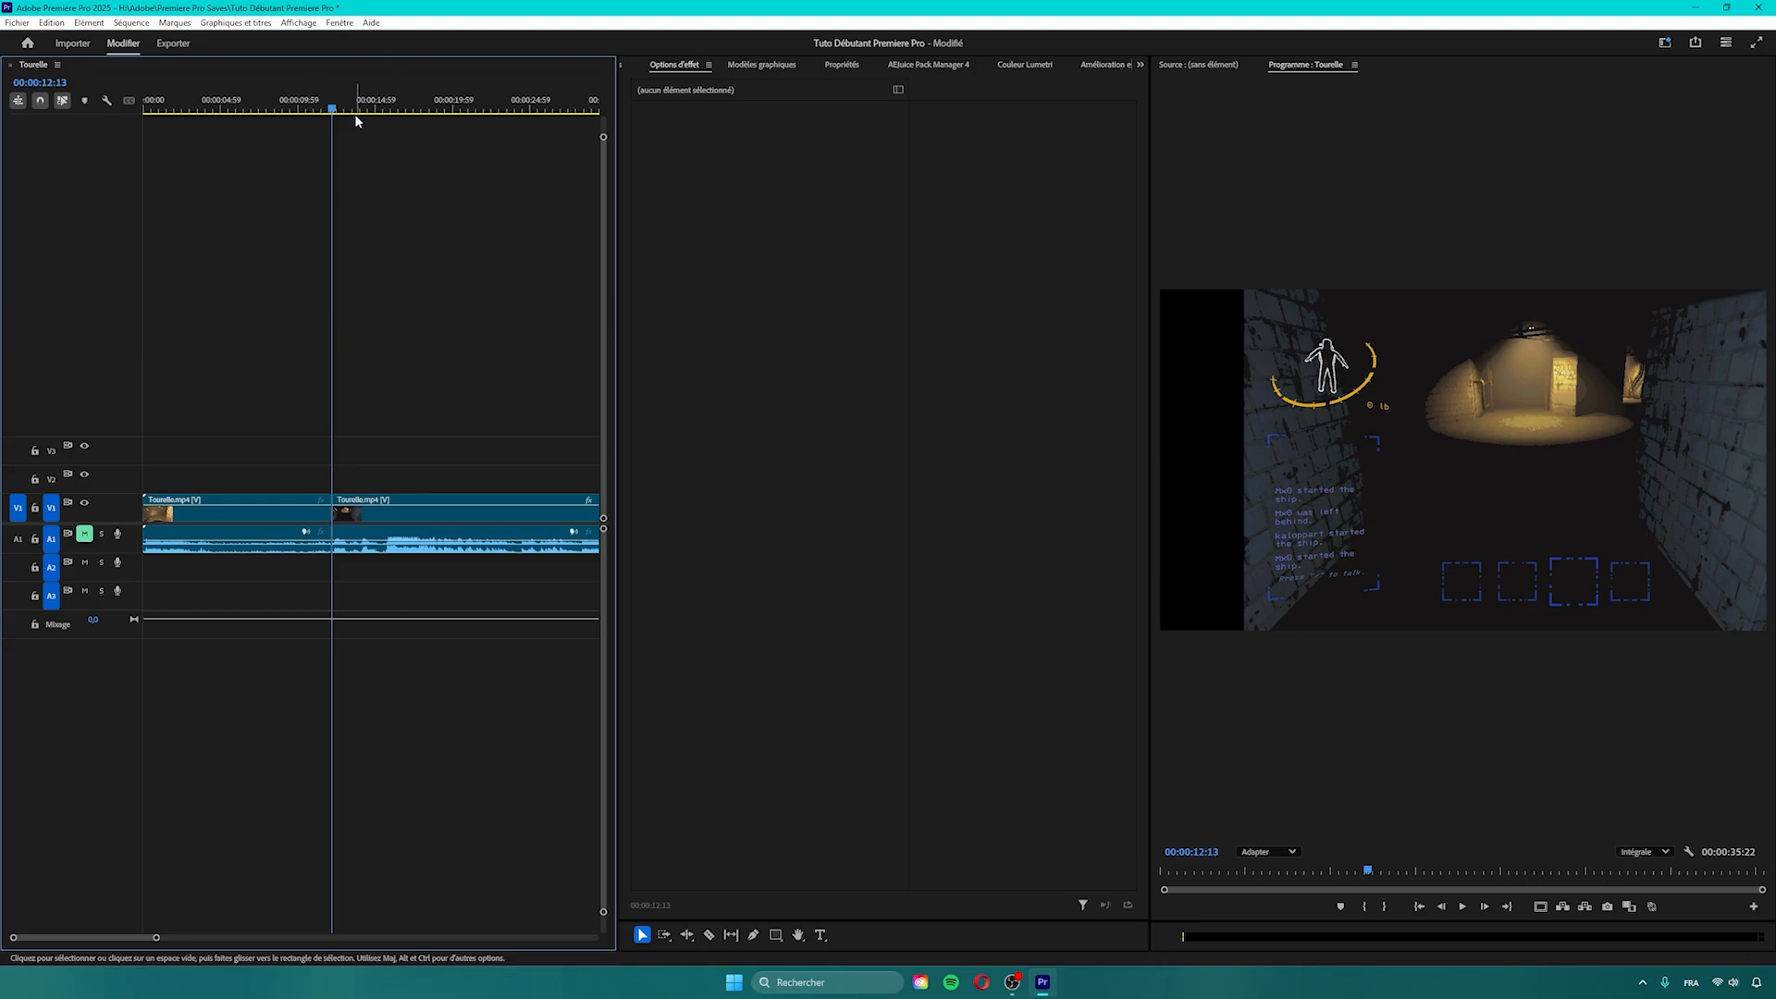
drag(339, 116, 379, 117)
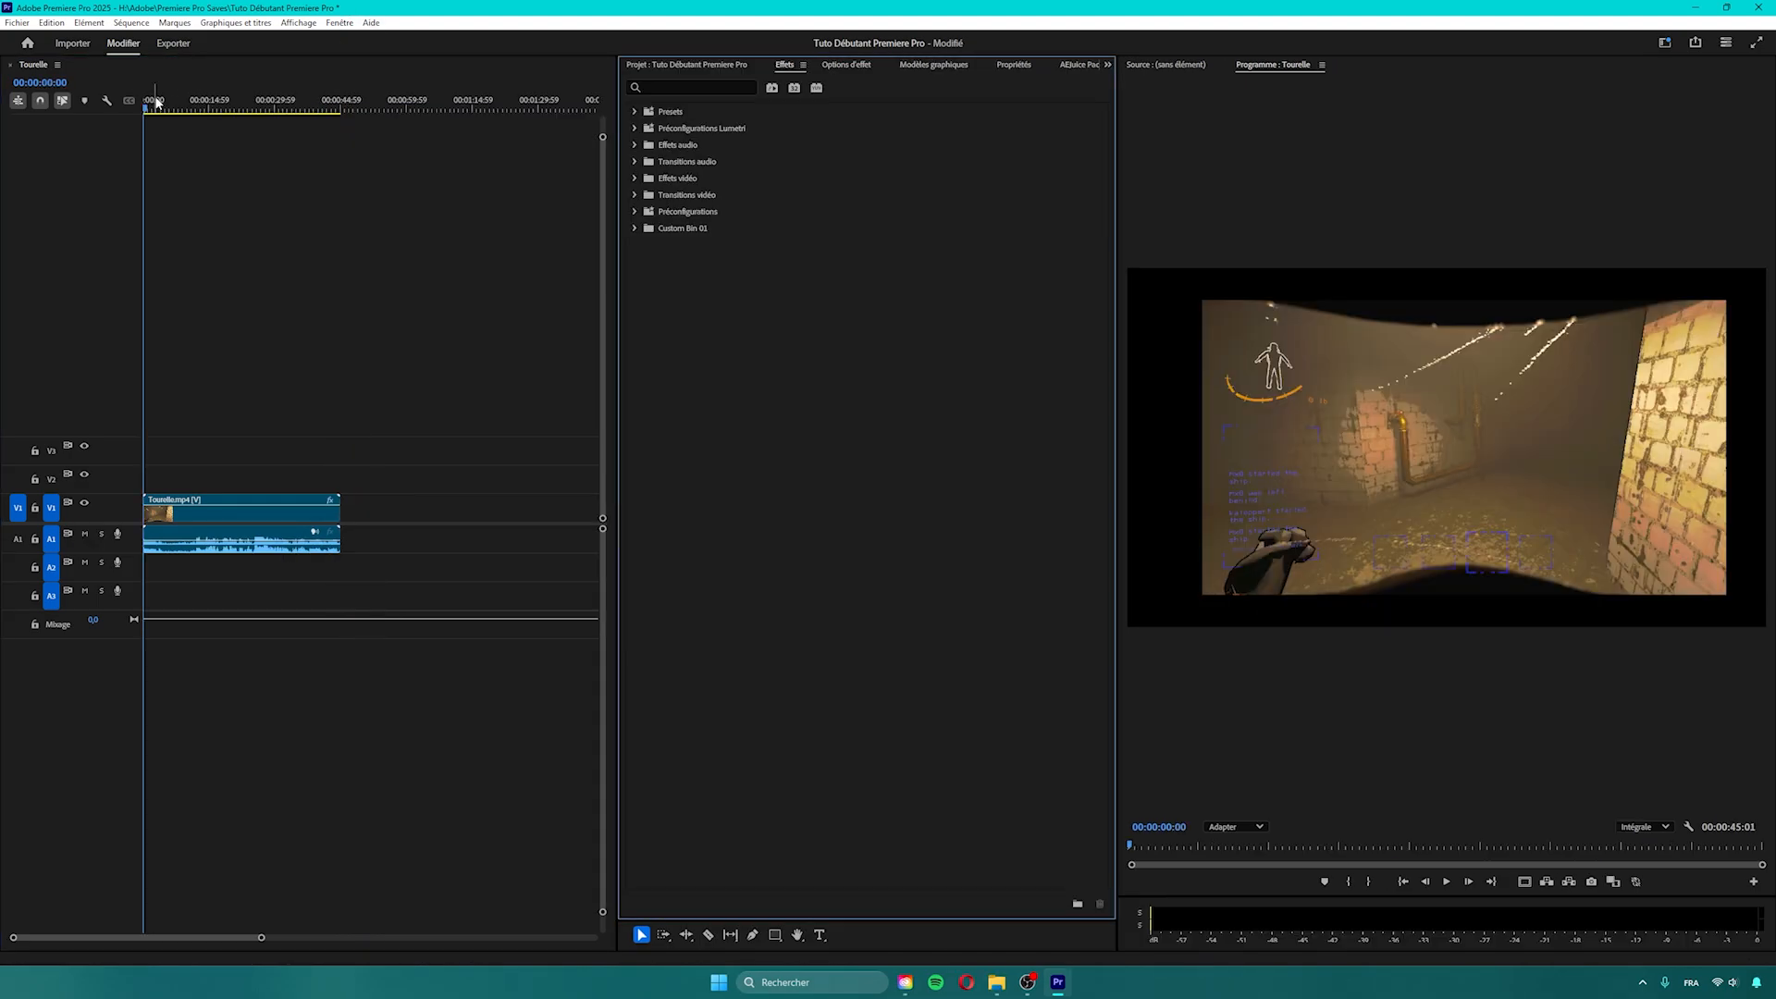
- Cut the Tourelle.mp4 clip into four pieces with the Cutter tool and return to the Selection tool
drag(156, 102, 173, 109)
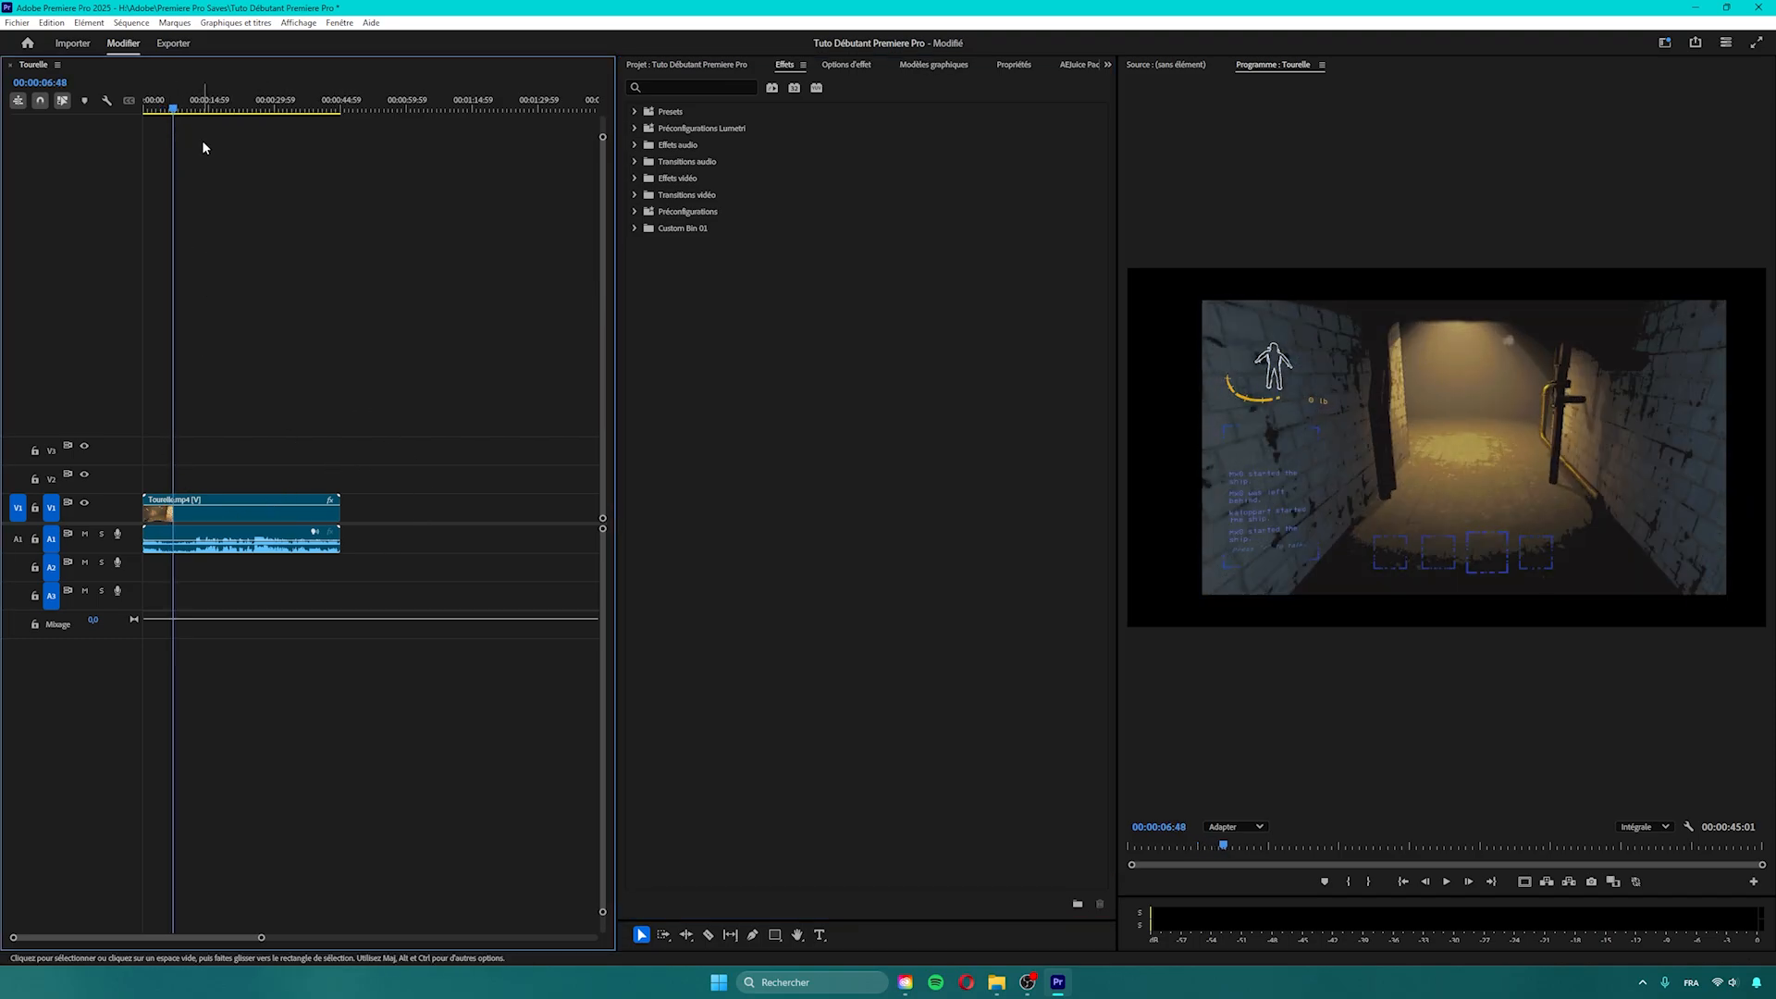
drag(181, 107, 180, 71)
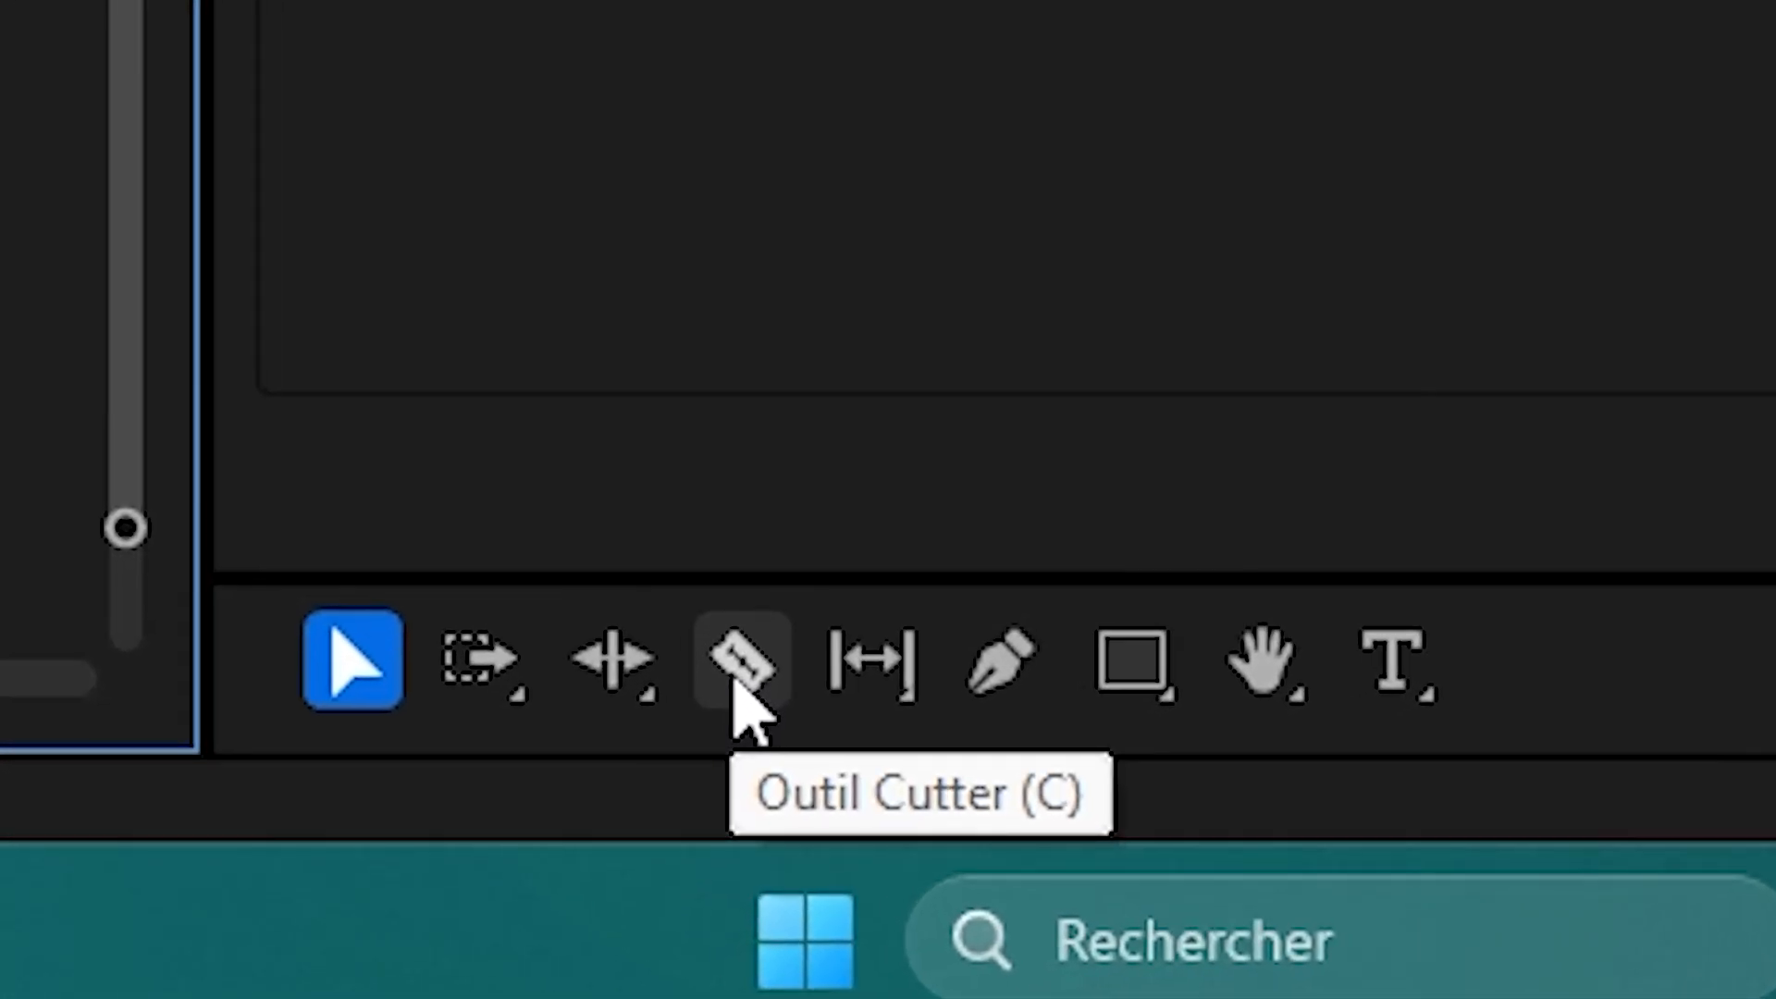
click(737, 682)
click(725, 400)
click(874, 404)
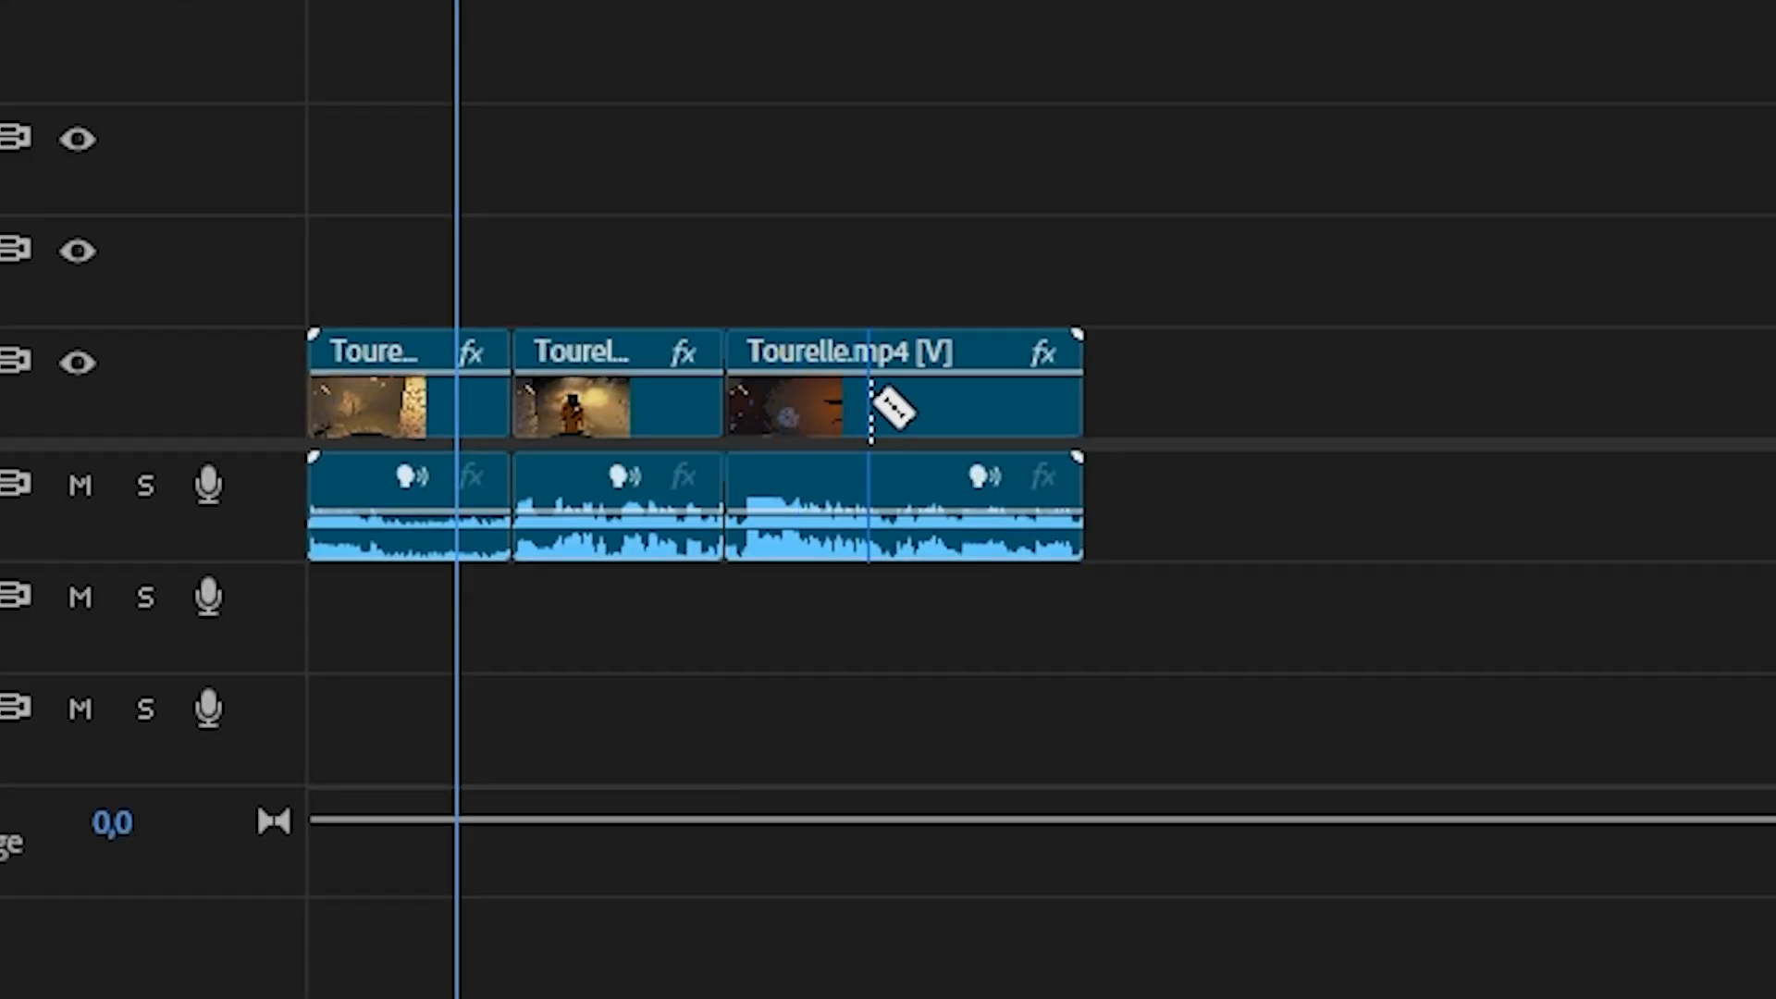
scroll(681, 408, up, 4)
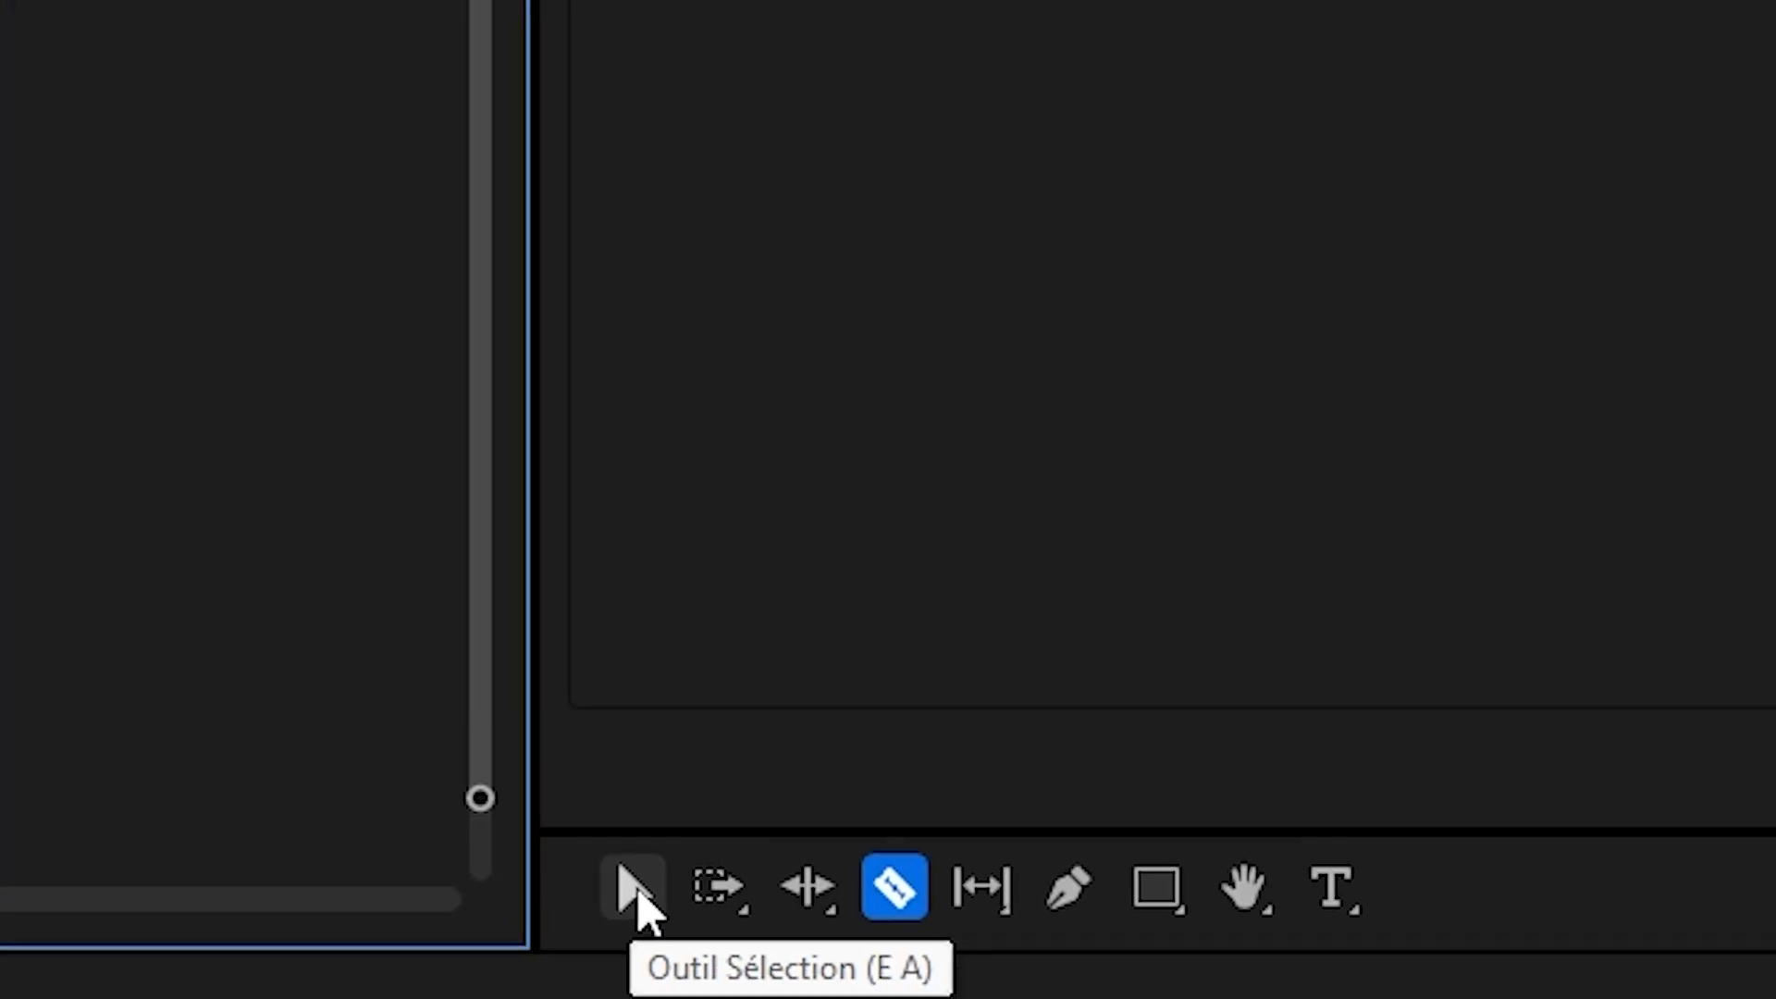
click(635, 888)
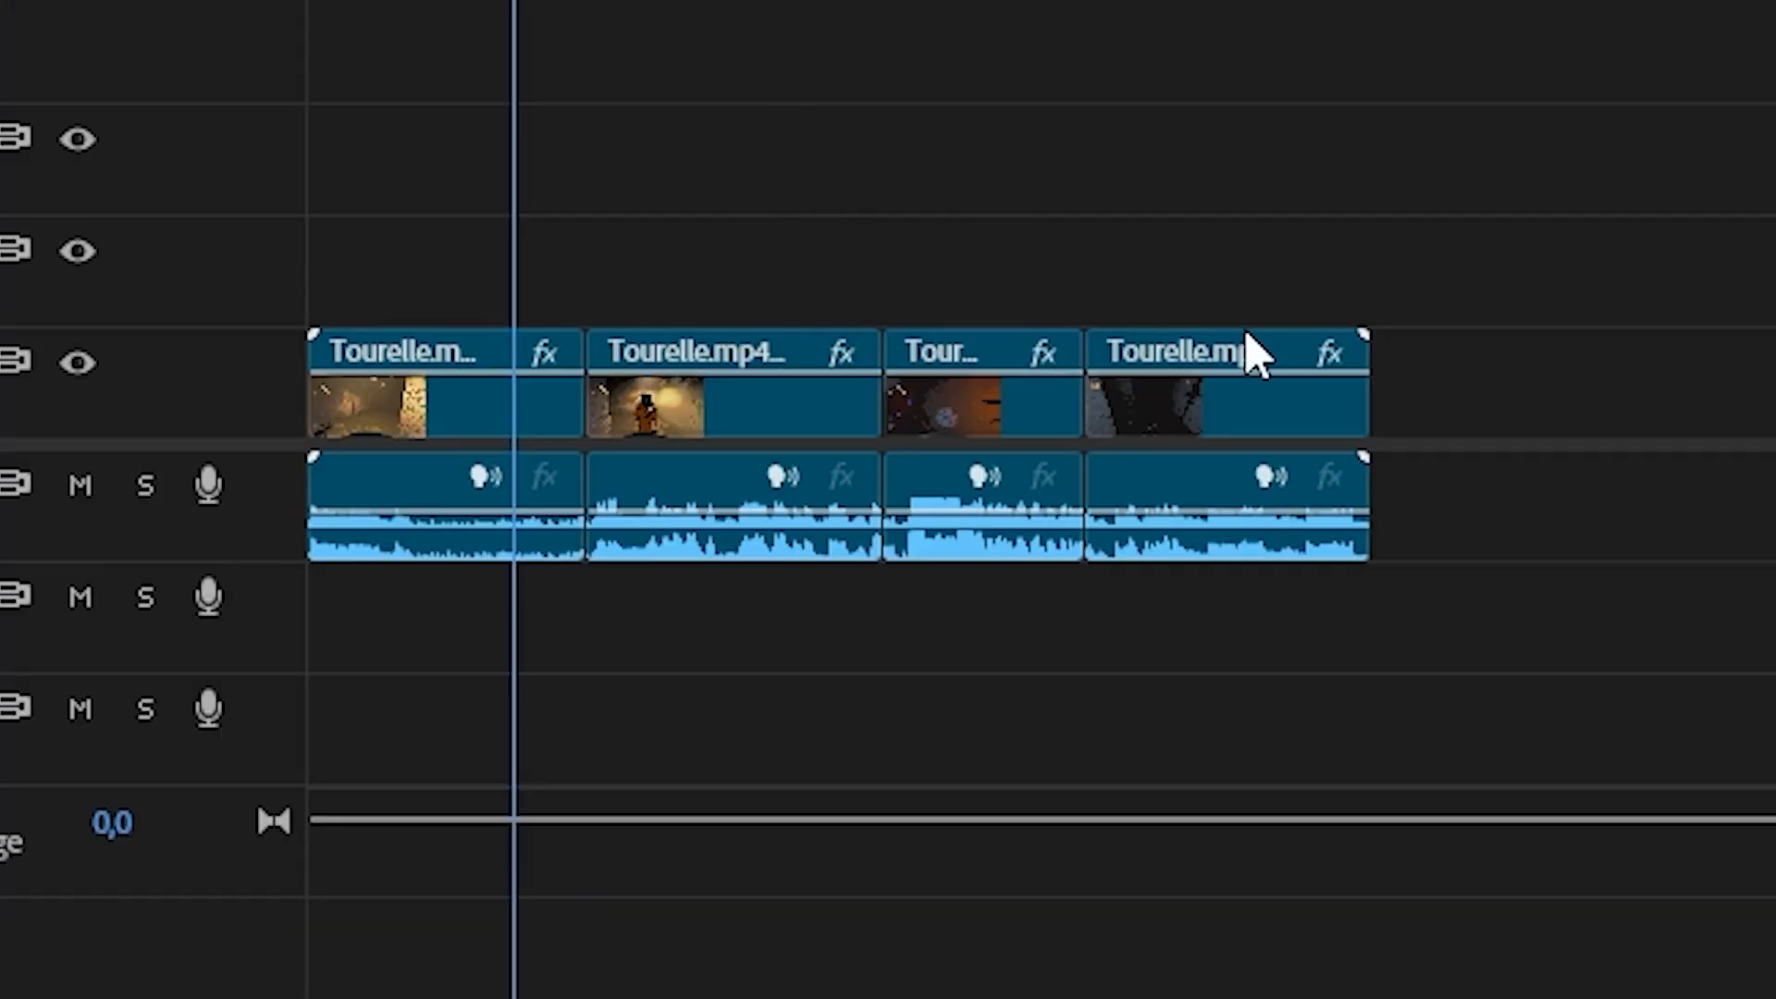
- Try moving the third Tourelle.mp4 piece past the last one, put it back in its original place and deselect it
drag(1018, 430, 1591, 427)
drag(1422, 45, 1775, 689)
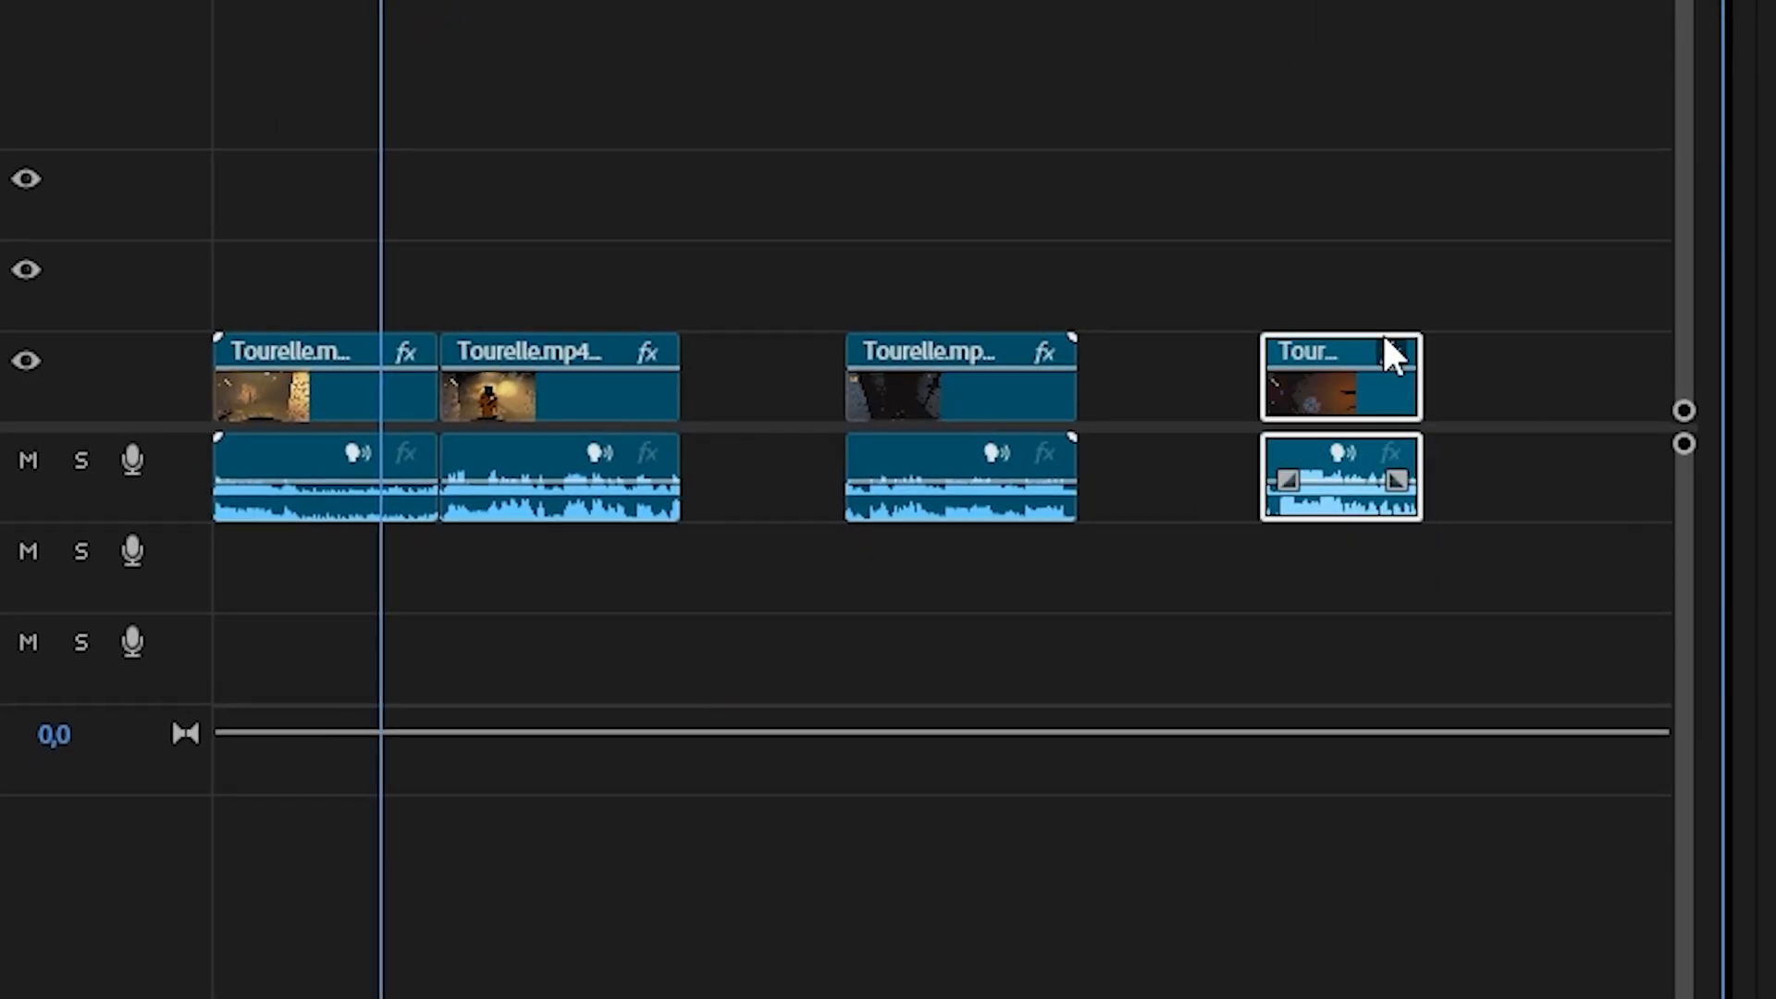
drag(1421, 2, 212, 823)
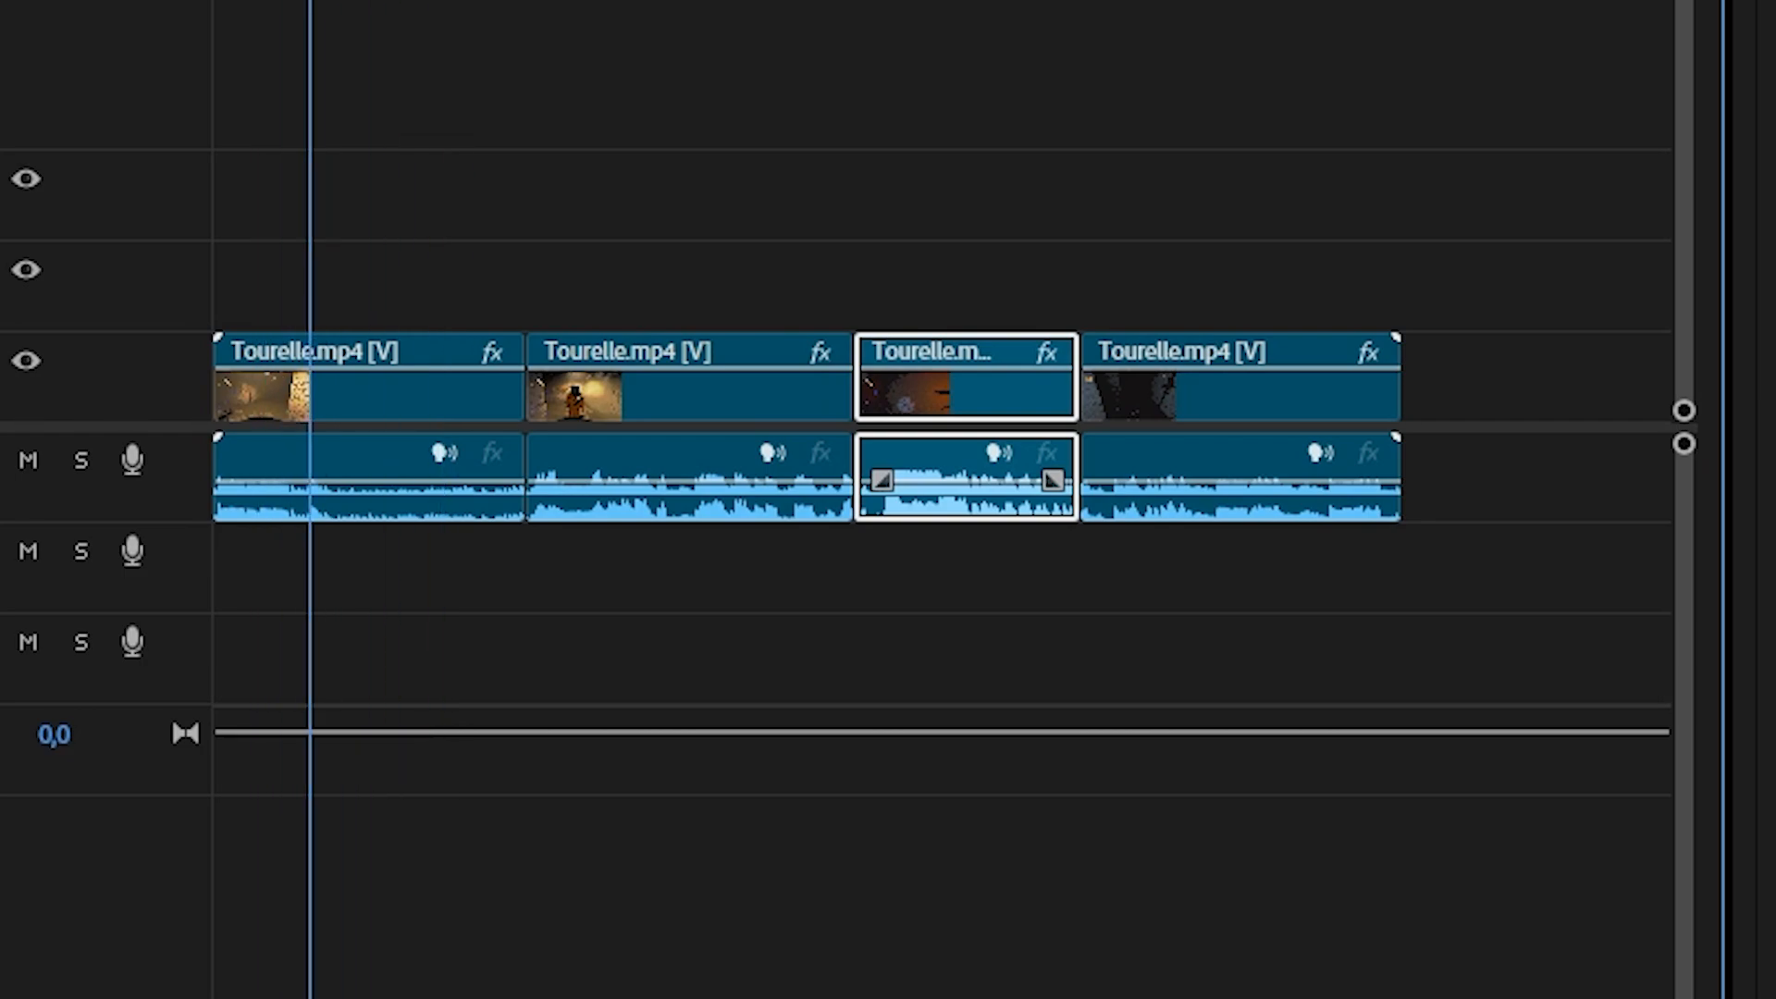
key(ctrl+shift+a)
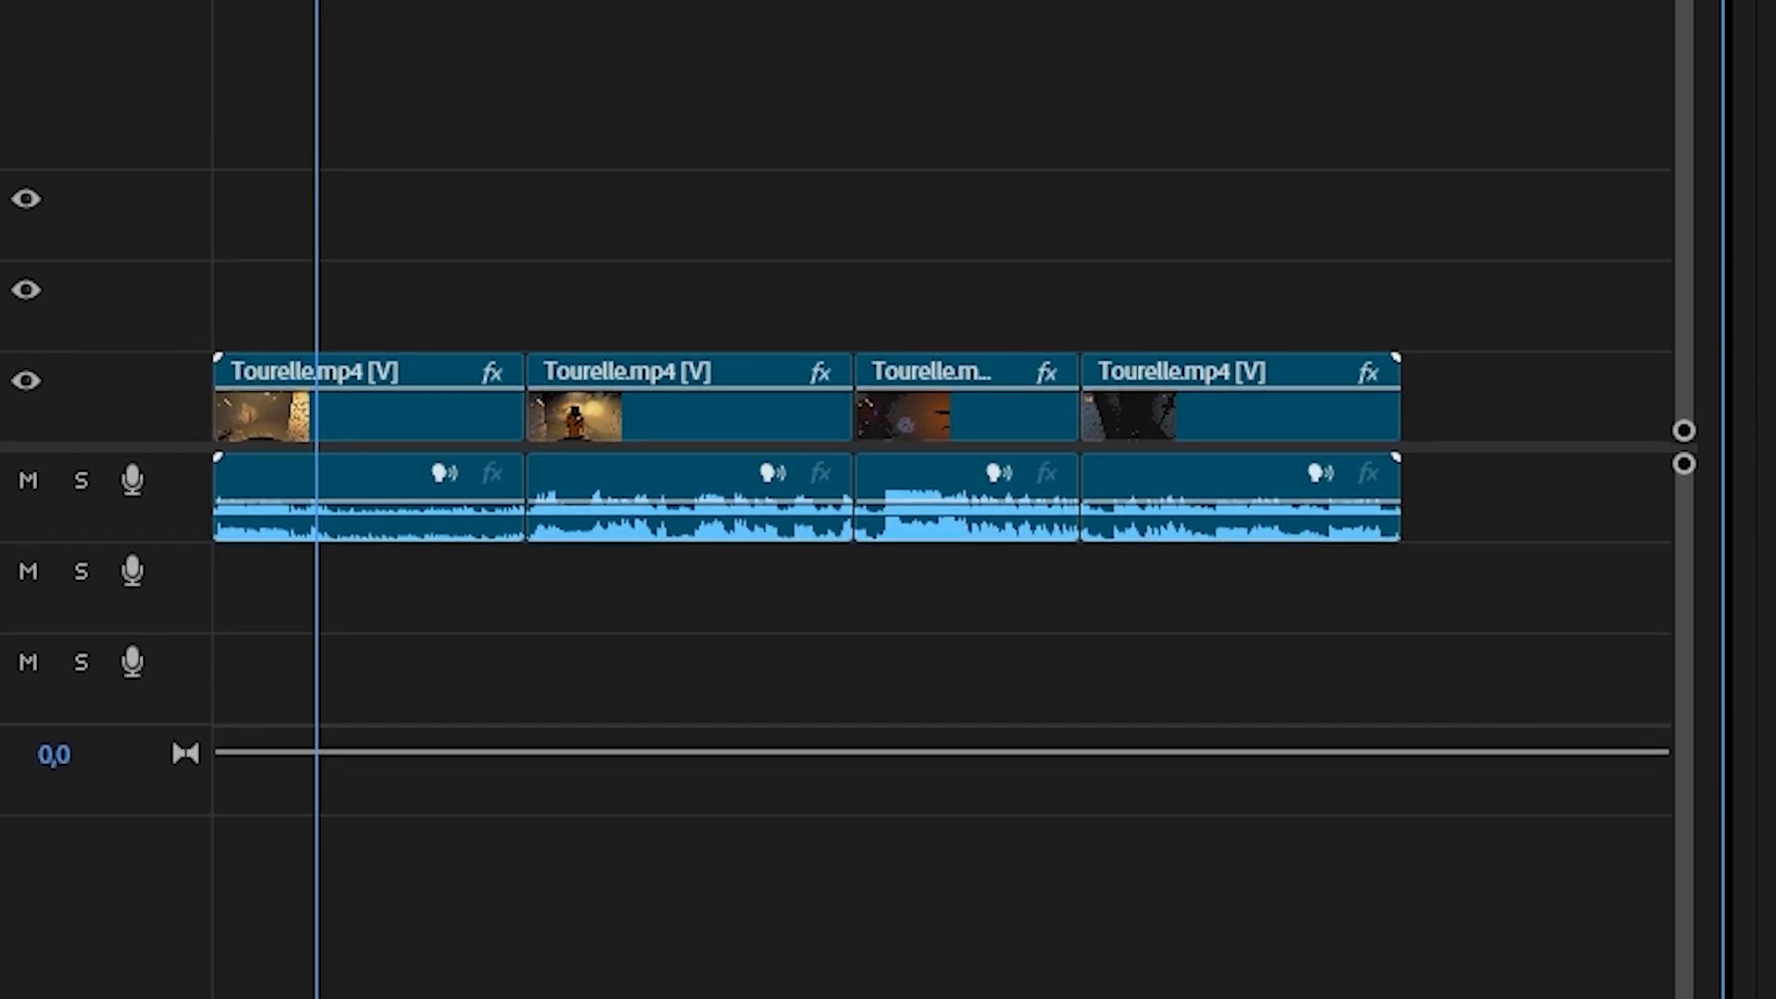
- Place the adobe-premiere-pro-logo-0-1.png image on track V3 above the first Tourelle.mp4 piece and show its effect options
drag(1030, 370, 274, 282)
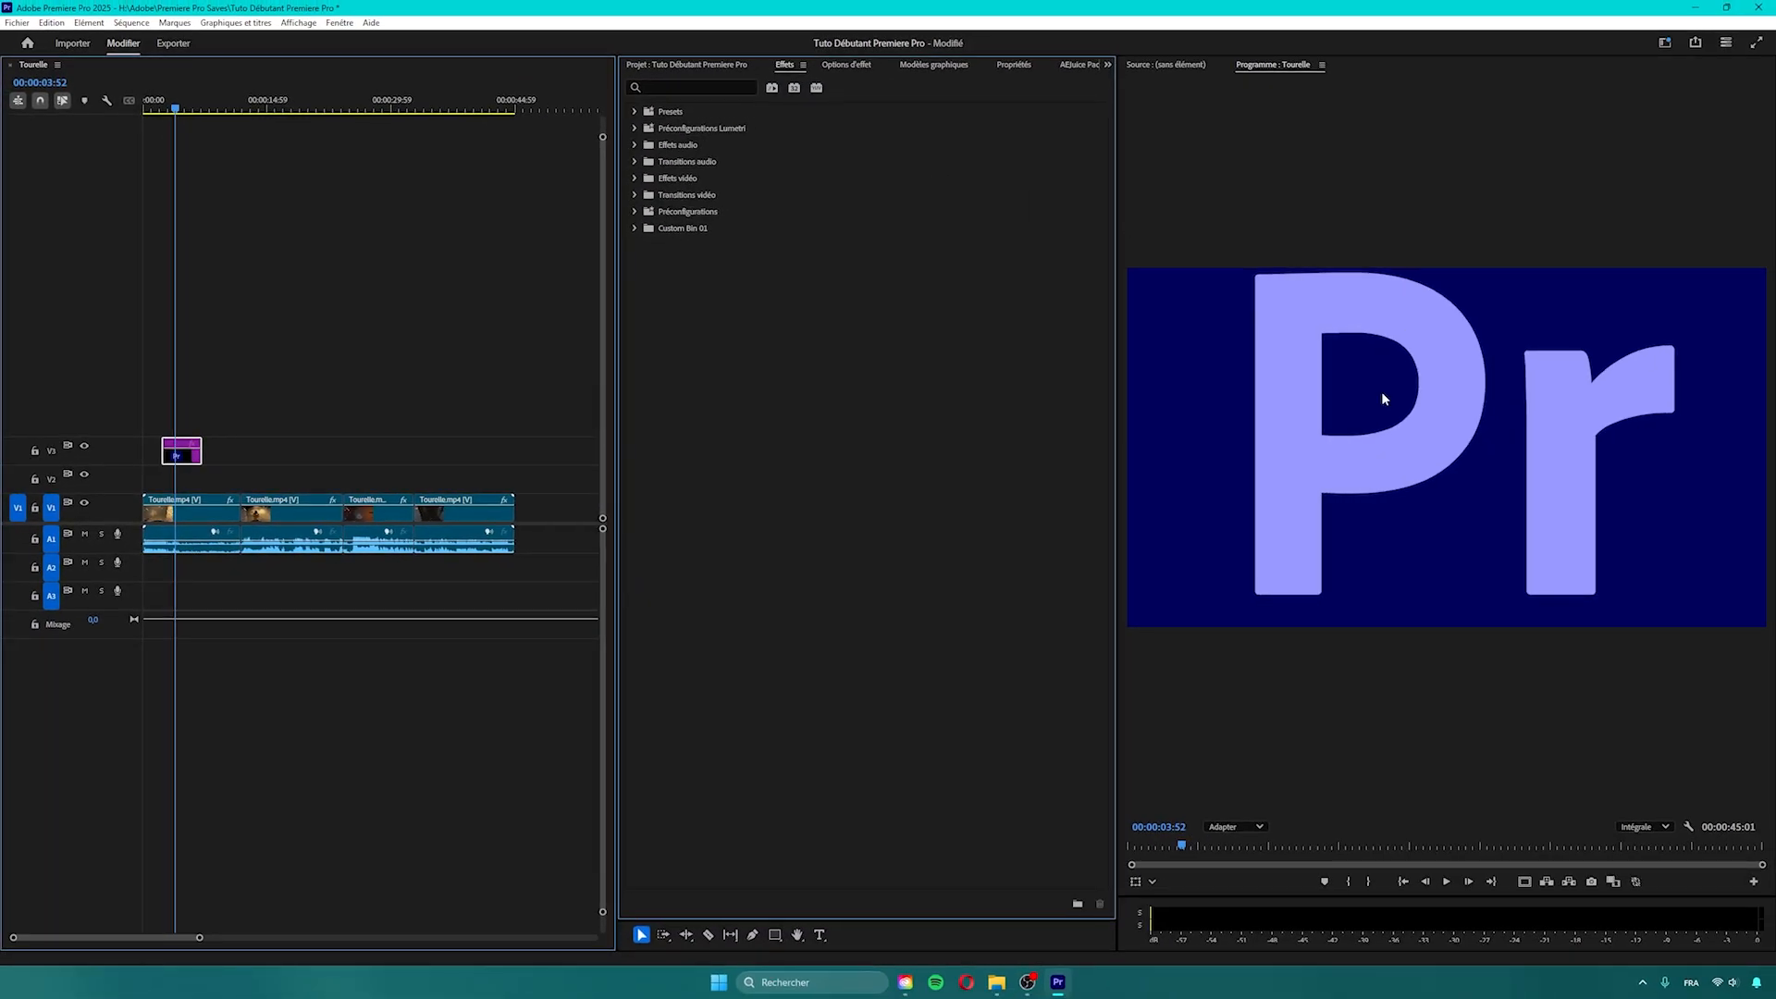
click(792, 66)
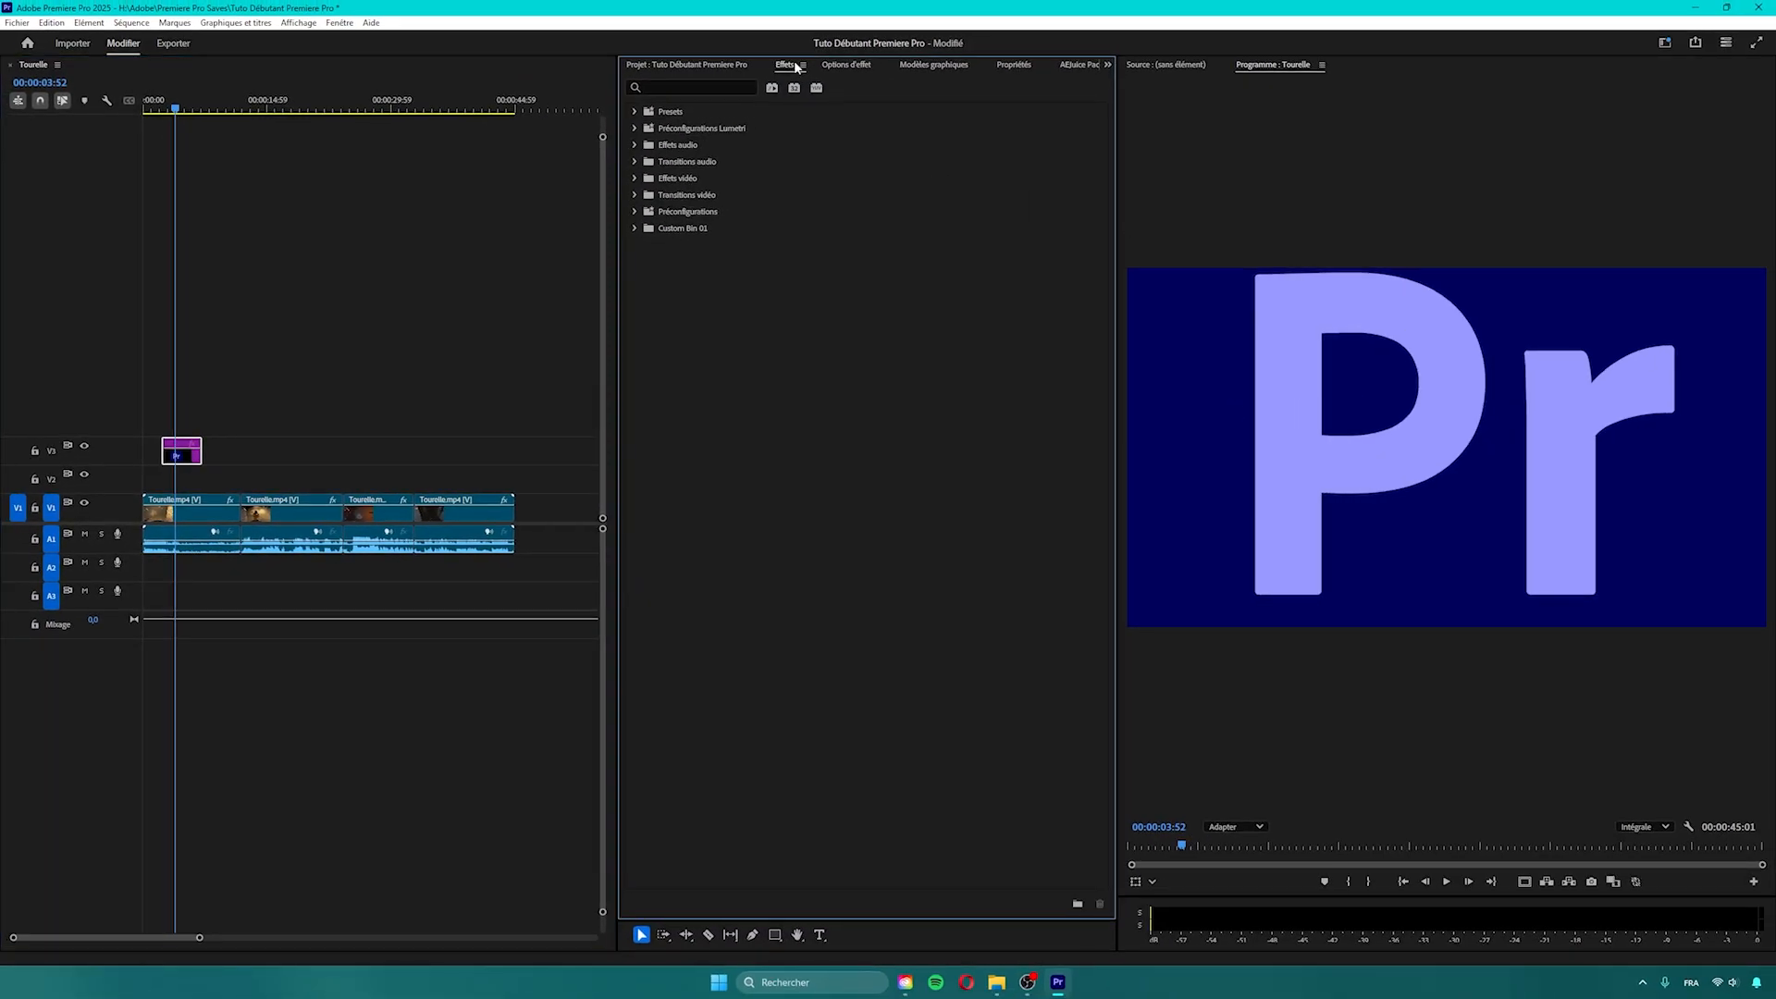
click(843, 69)
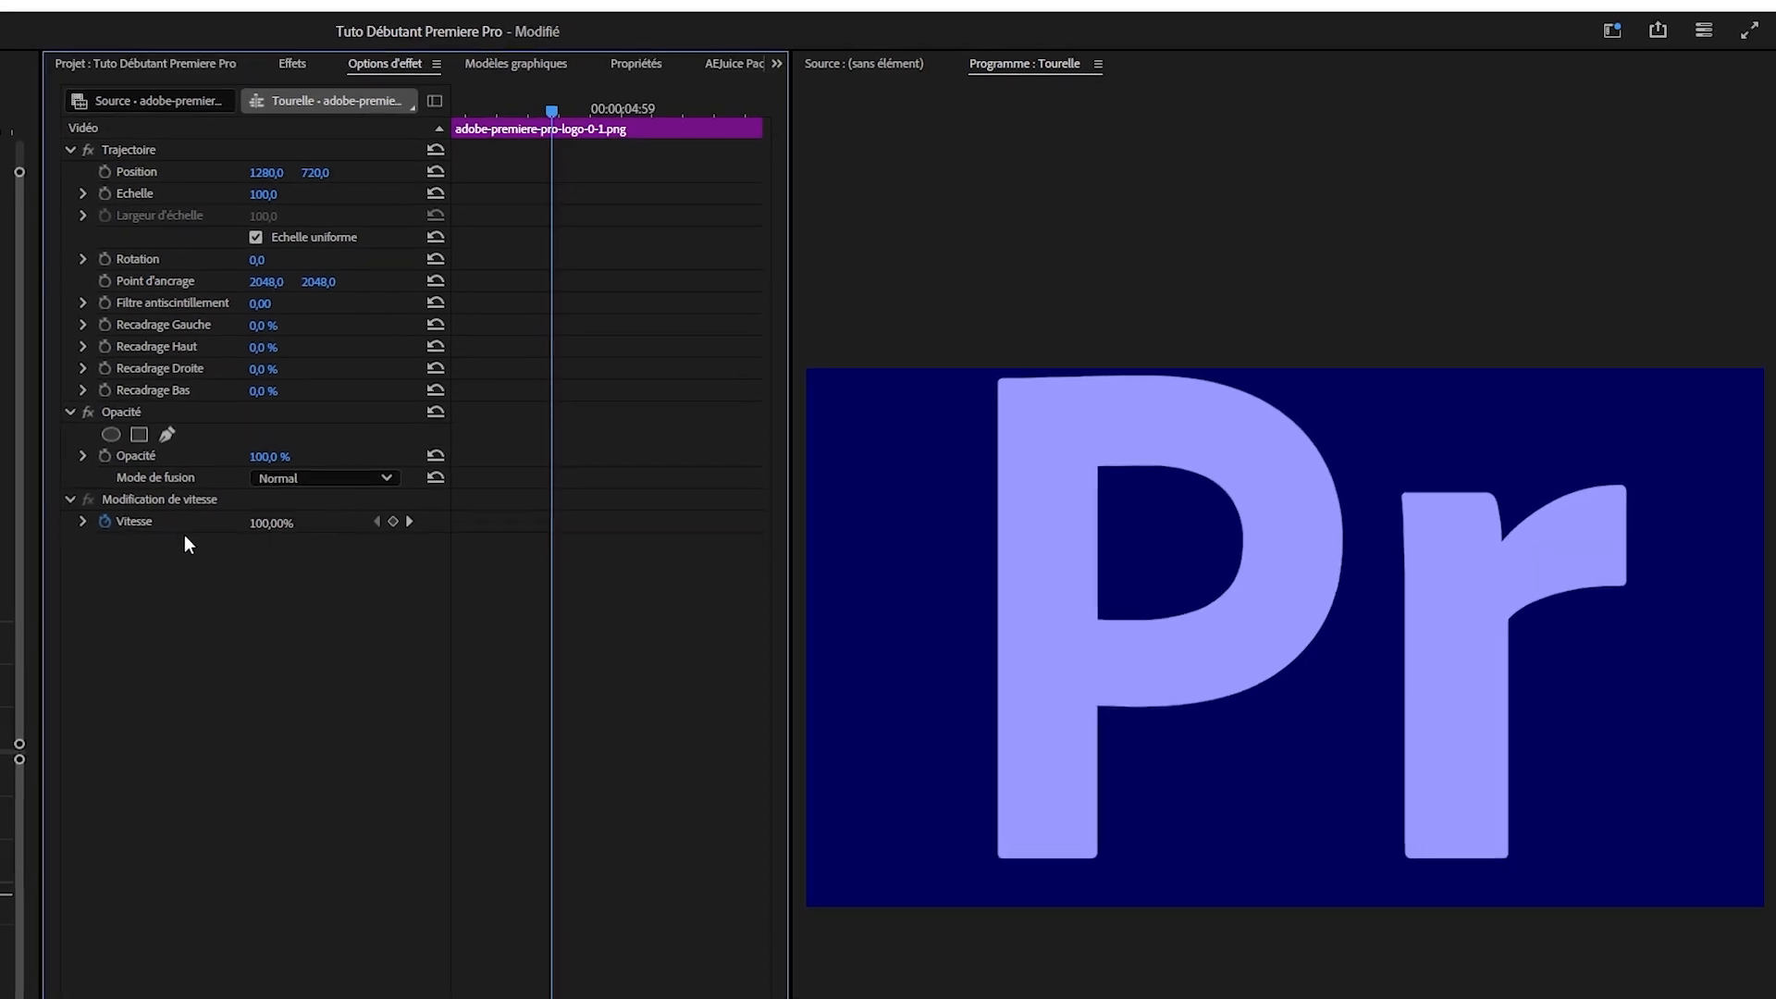
- Scale the Premiere Pro logo to 22 and set its position to 1350, 763
drag(260, 174, 425, 174)
drag(257, 194, 184, 194)
drag(312, 173, 46, 173)
drag(256, 173, 315, 173)
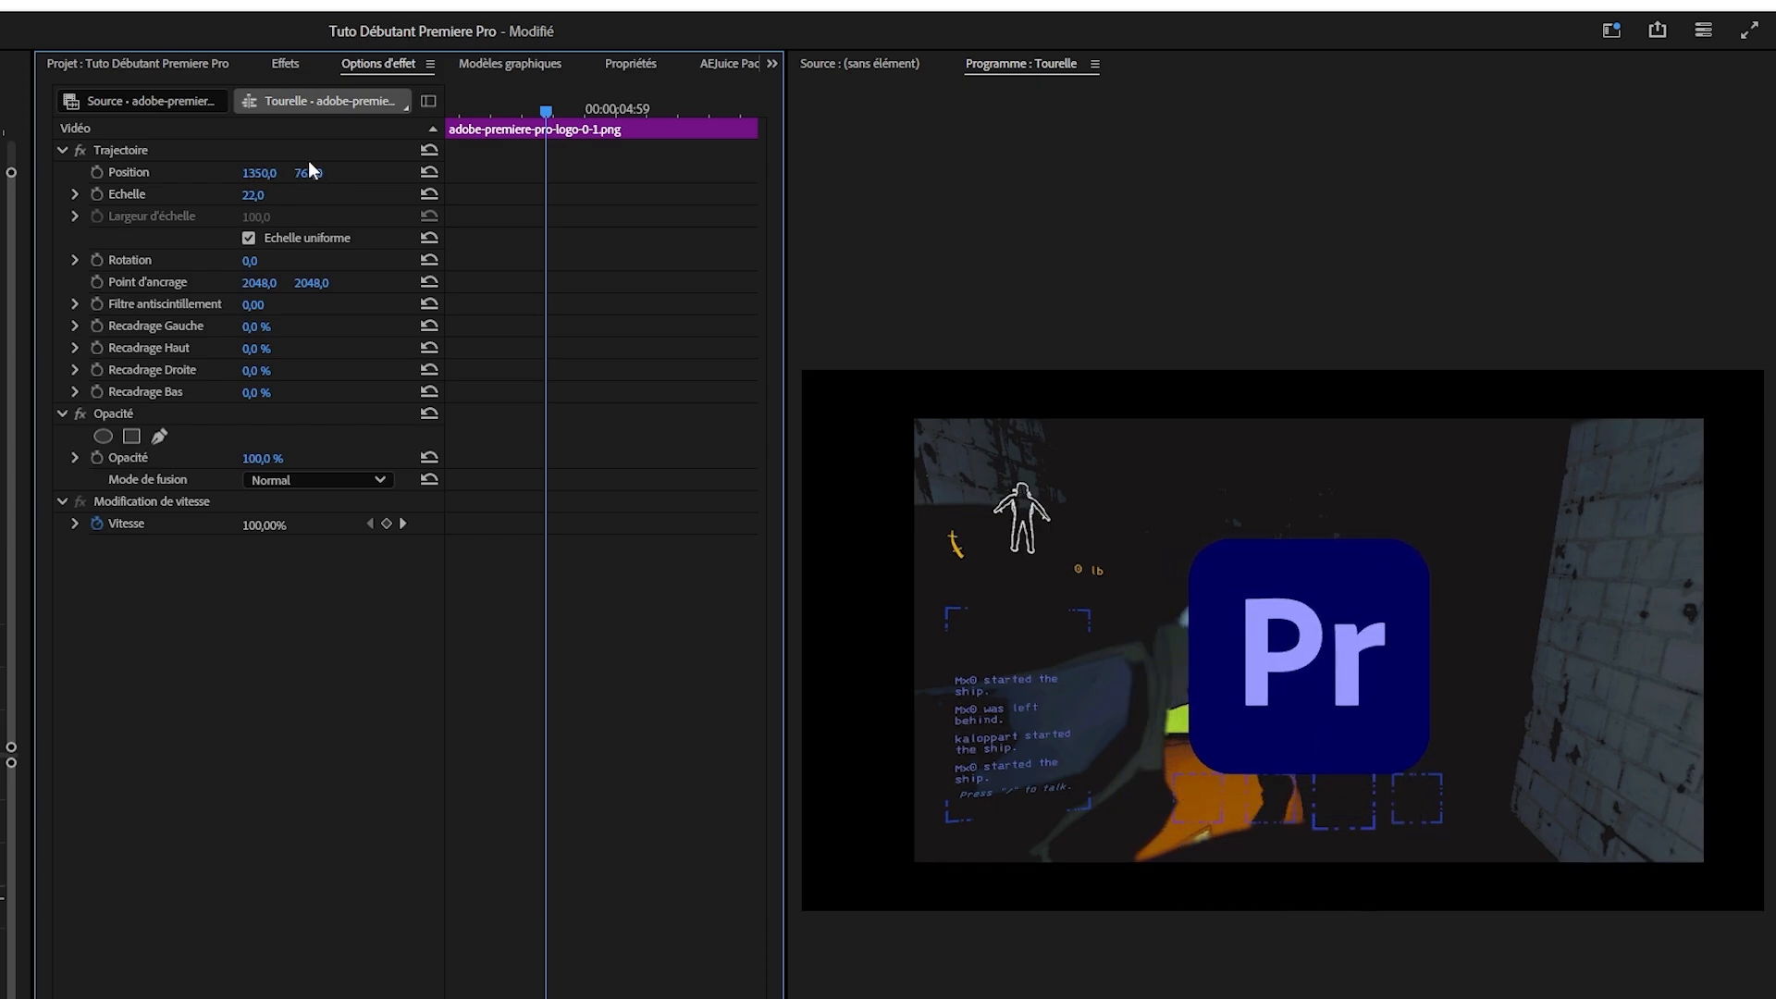
- Transform the logo directly in the preview to position 1022, 760.2, scale 40.1 and rotation -13.7°, and deselect its Trajectoire effect
click(151, 151)
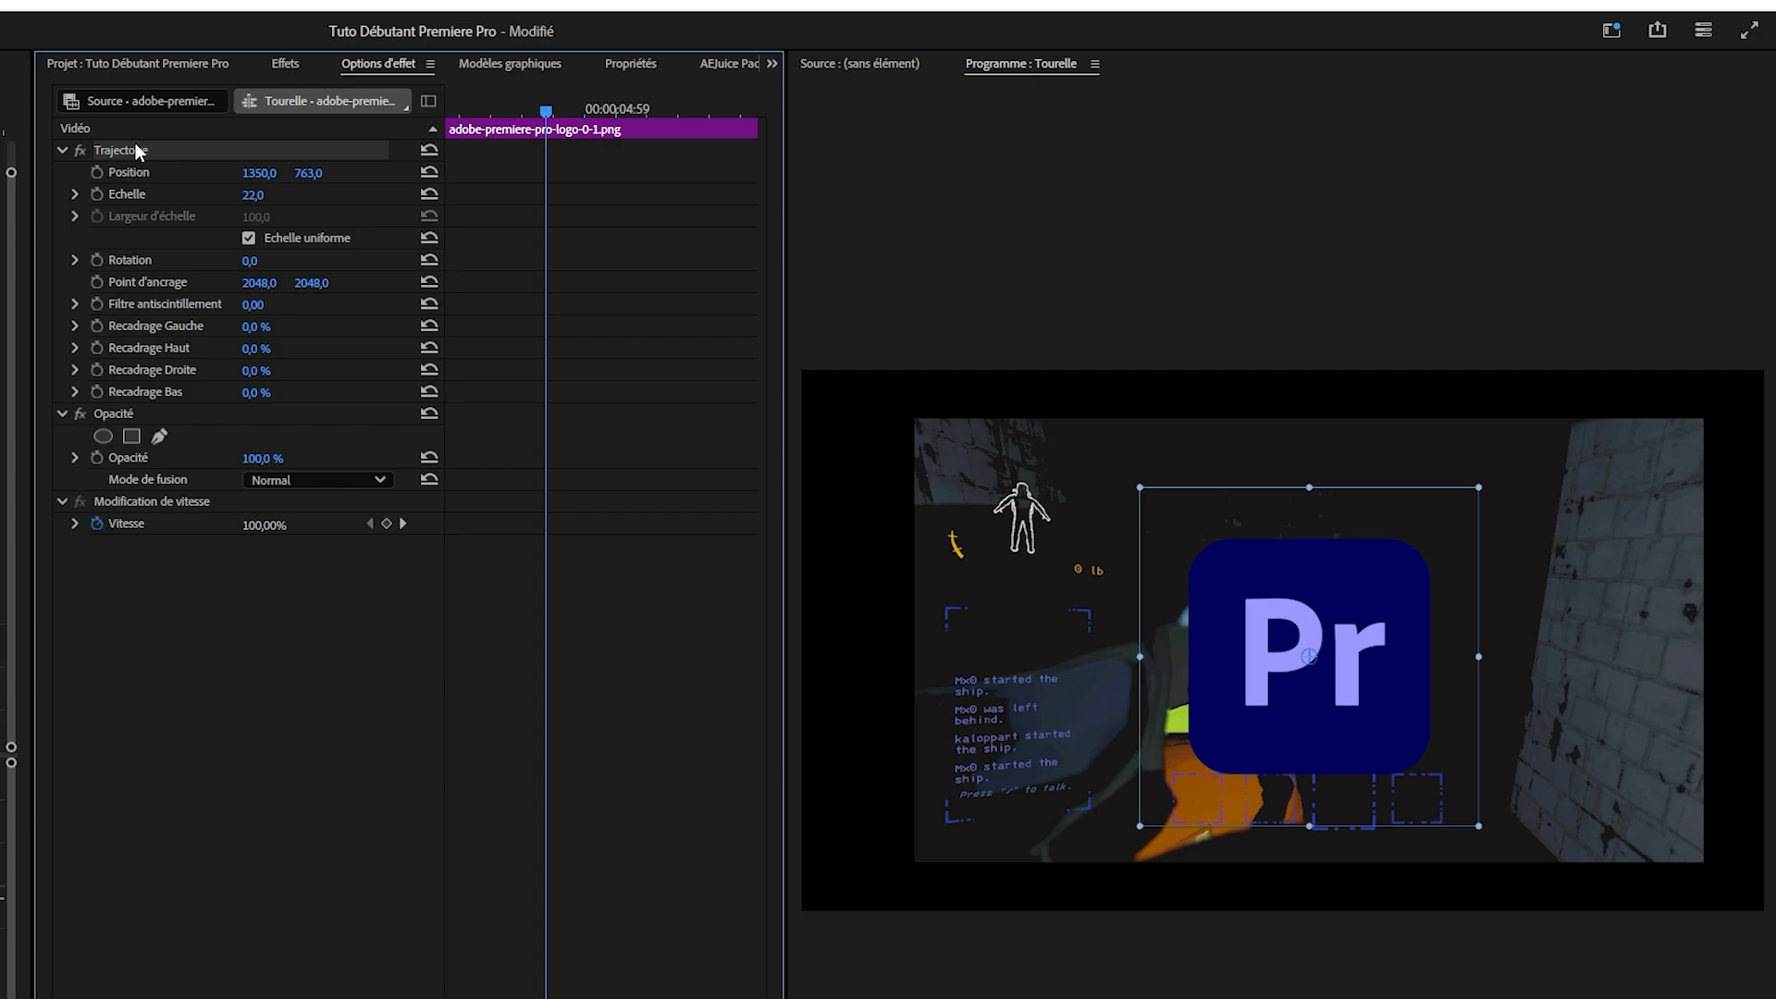
mouse_move(1241, 723)
mouse_down()
mouse_move(1062, 721)
mouse_move(1049, 687)
mouse_move(1234, 697)
mouse_up()
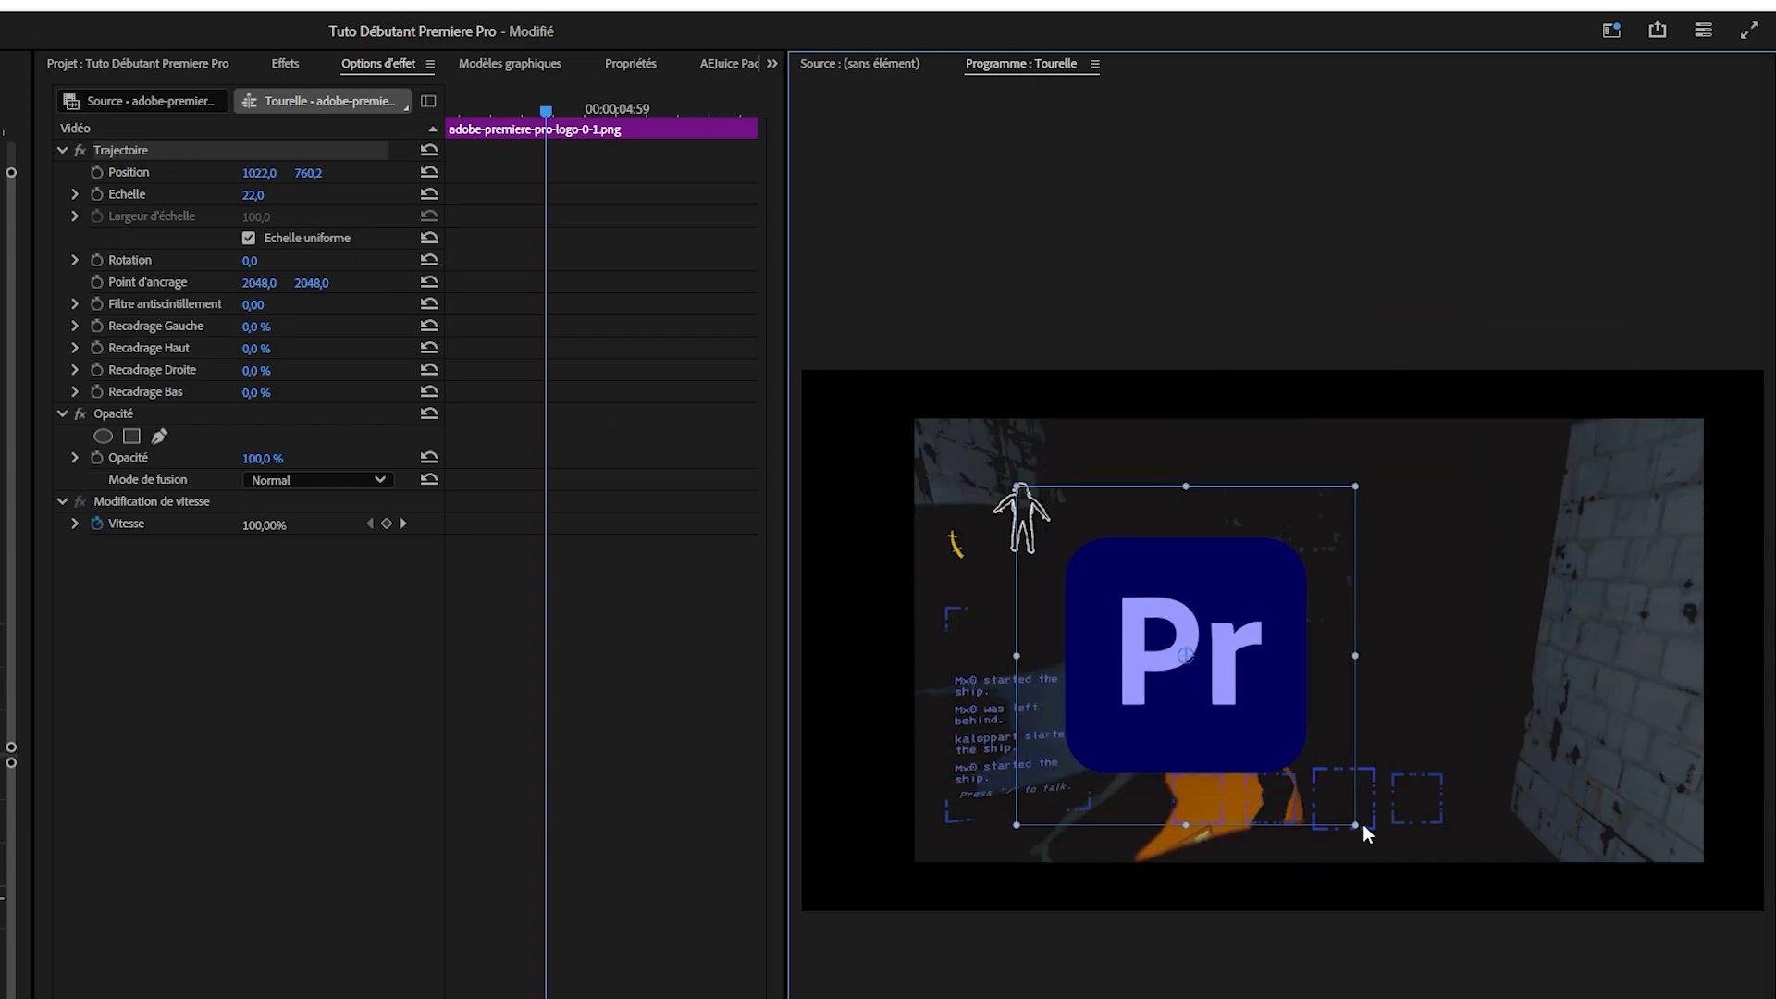
drag(1371, 824, 1591, 874)
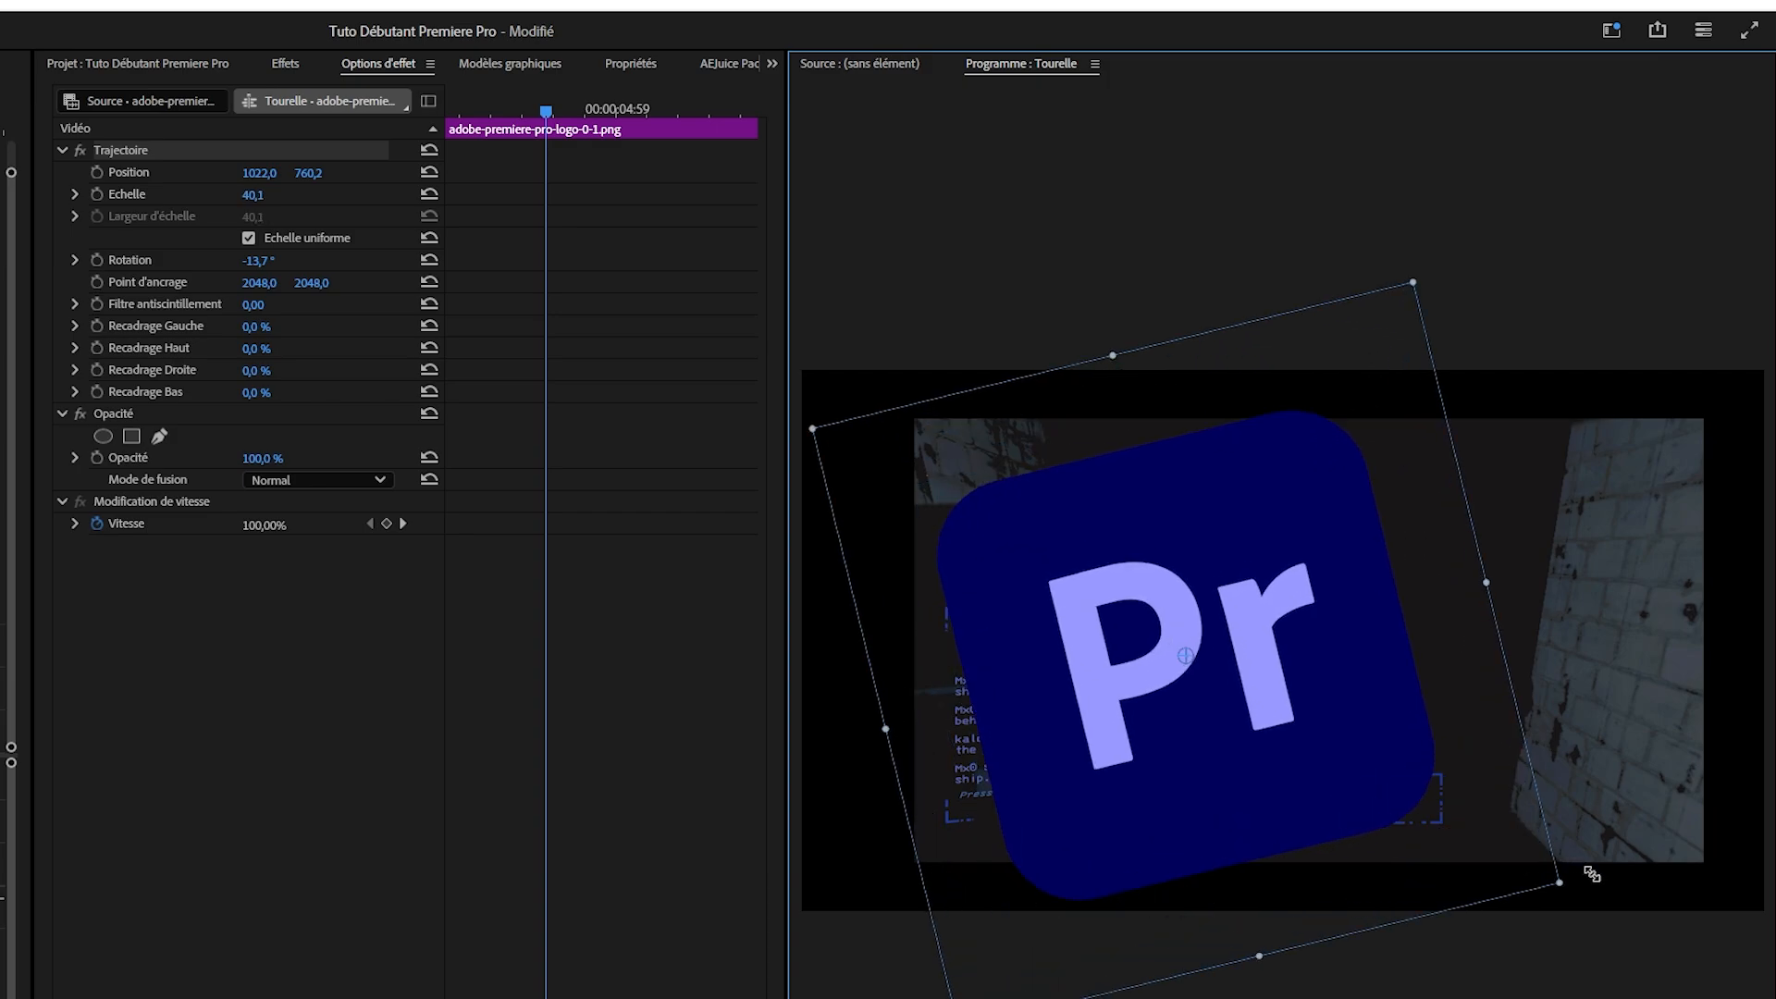
click(207, 198)
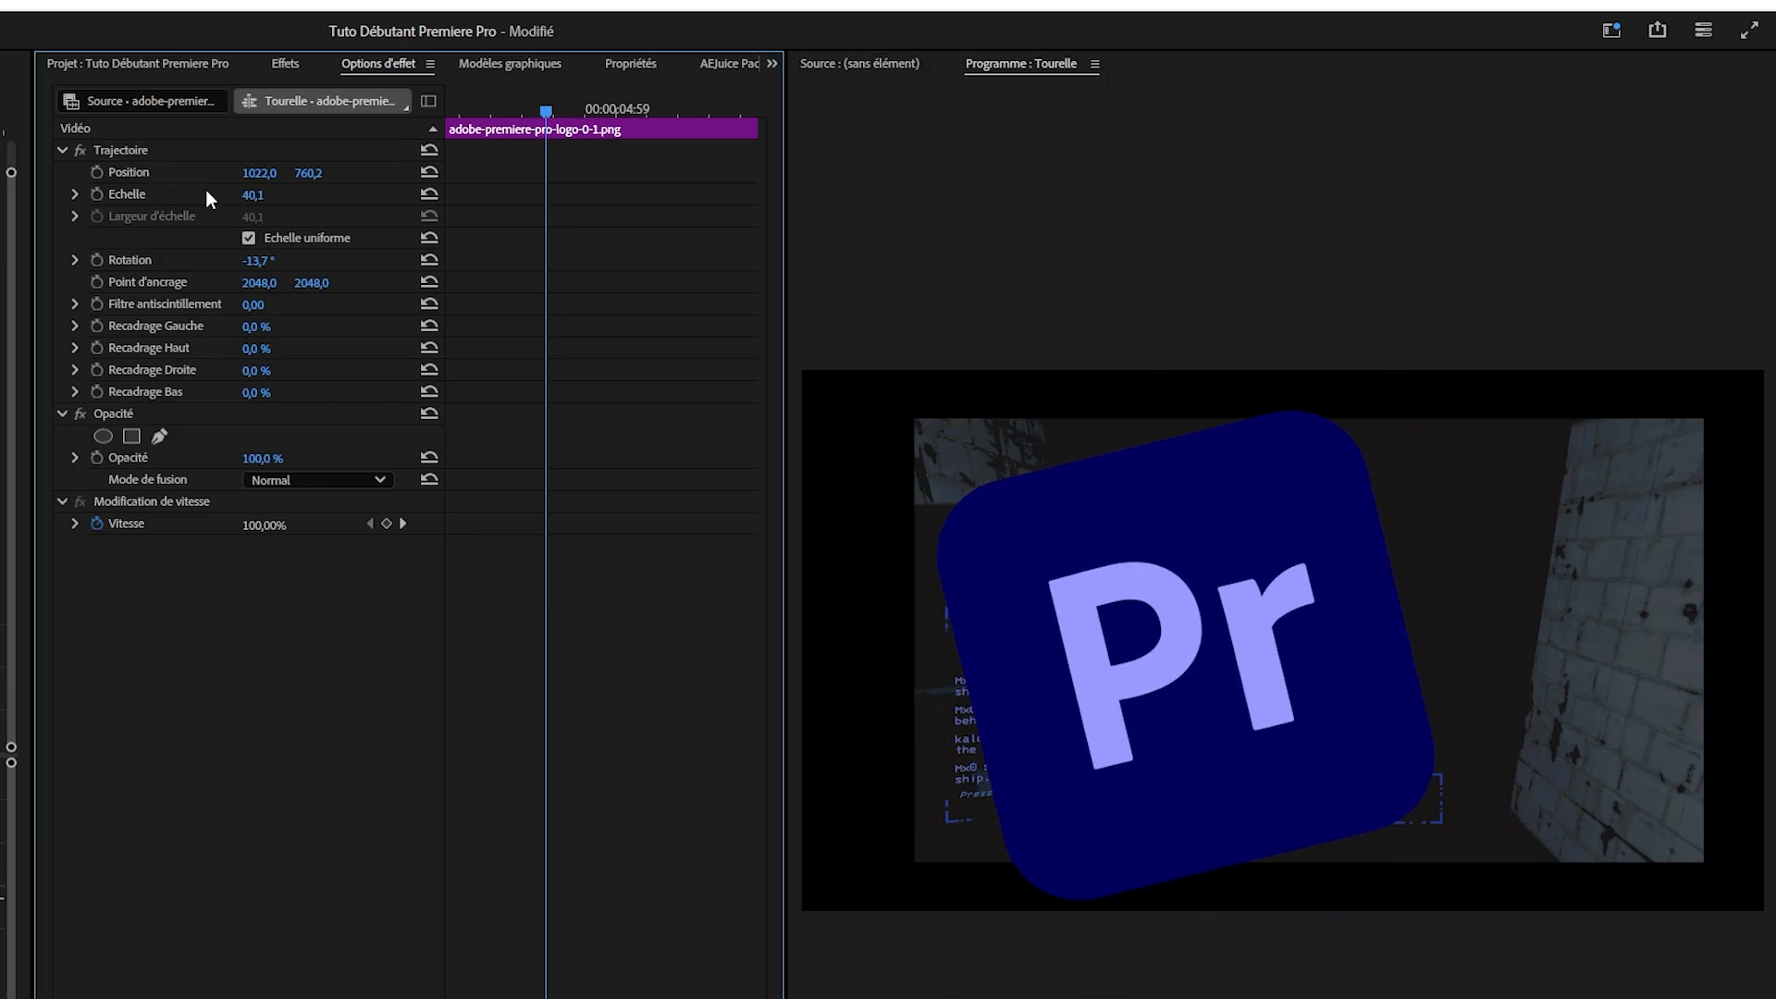
- Try non-uniform scaling of the logo with height 99.1 and width 291, and re-enable uniform scale
click(250, 239)
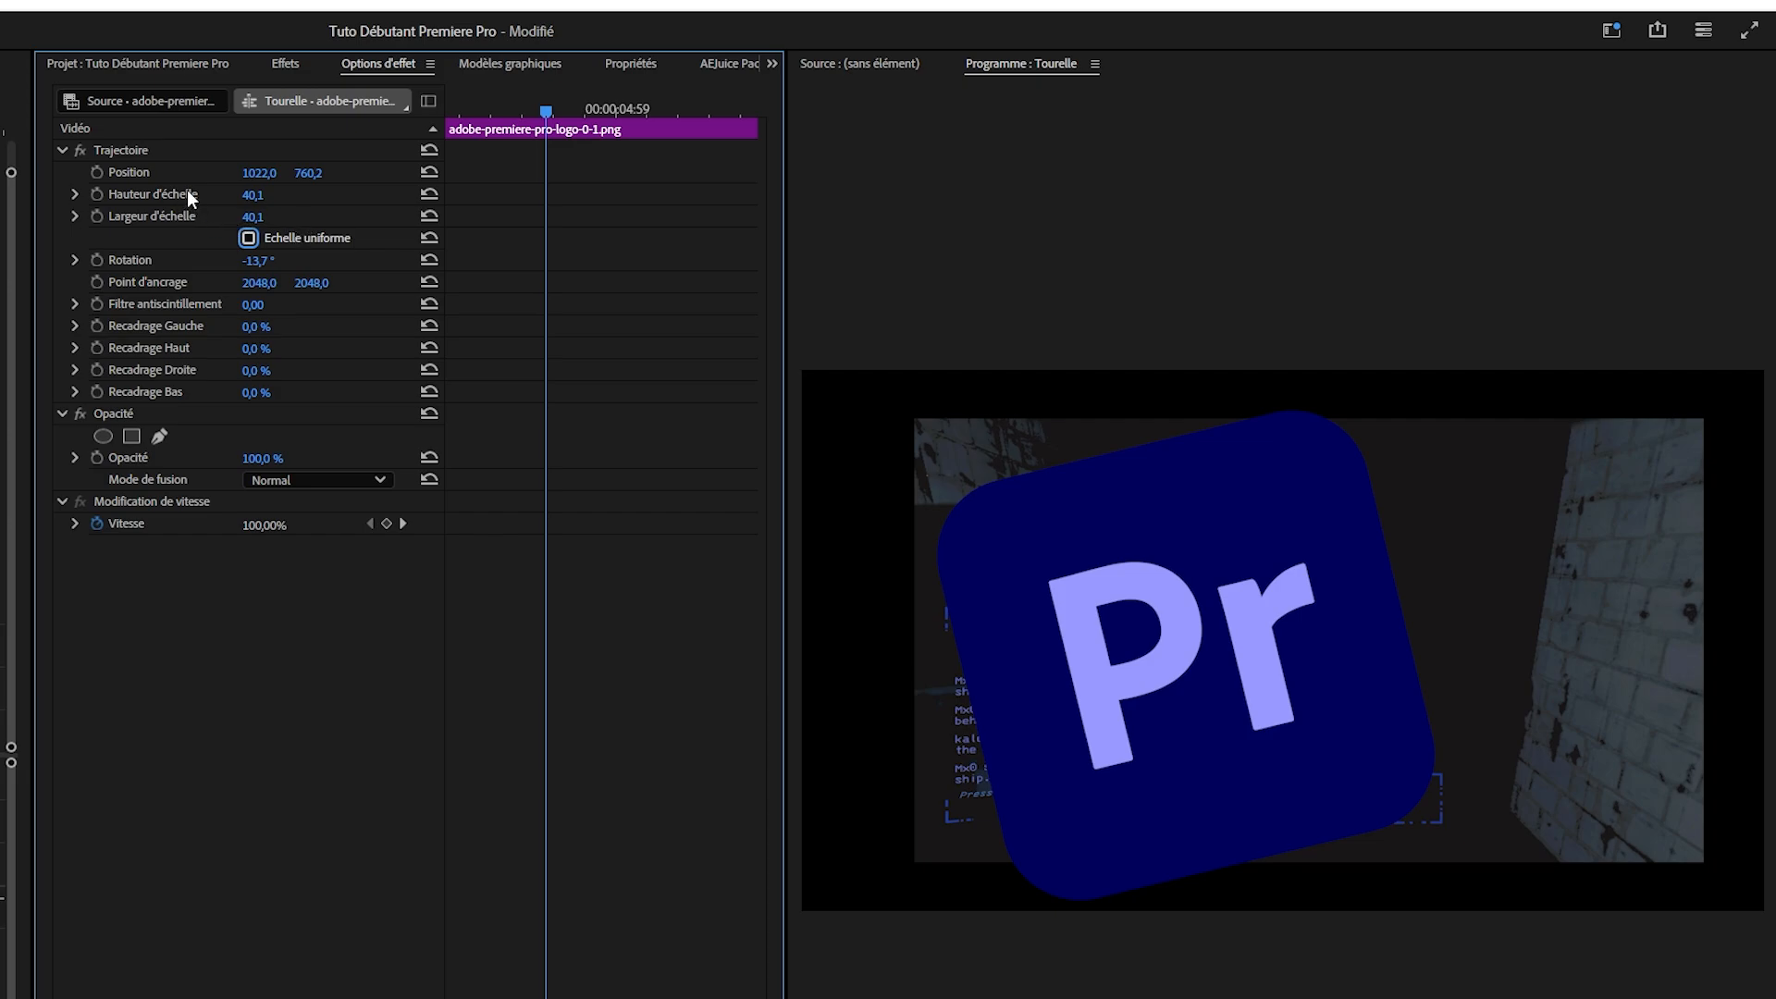
click(175, 218)
drag(254, 195, 261, 236)
click(249, 239)
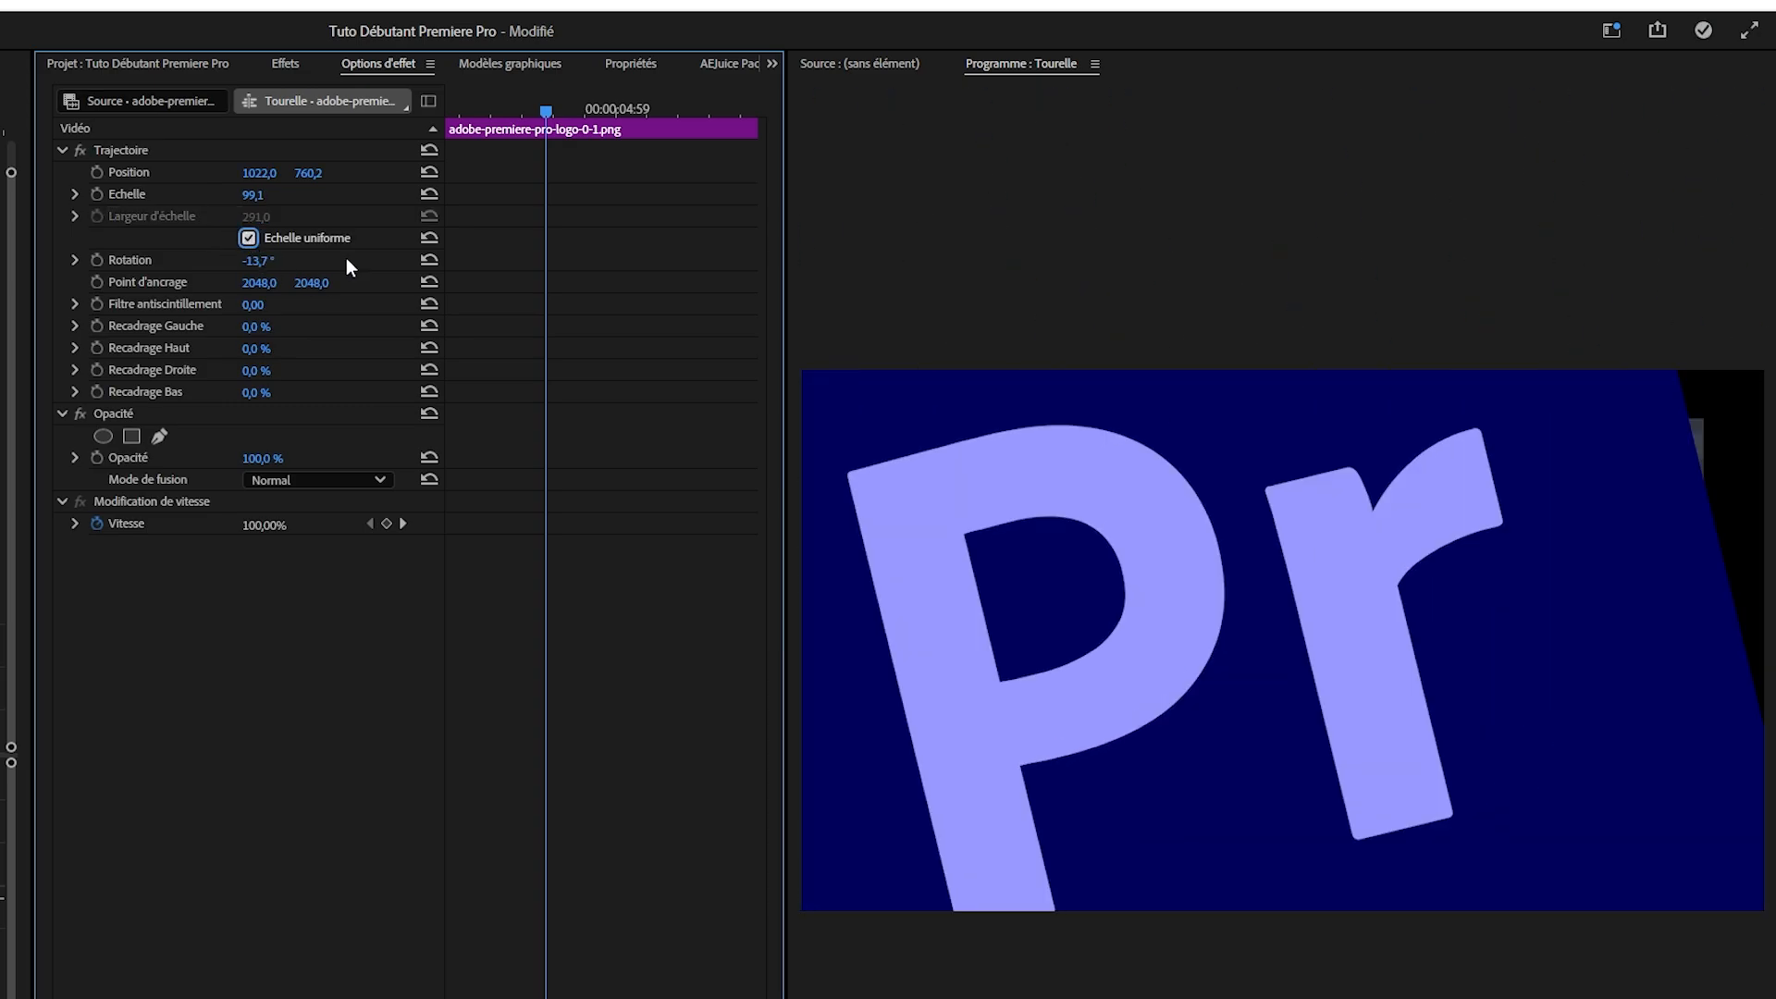
- Set the logo's scale to 36.1 and its rotation to -1.7°
drag(257, 196, 207, 196)
mouse_move(258, 260)
mouse_down()
mouse_move(239, 260)
mouse_move(265, 261)
mouse_up()
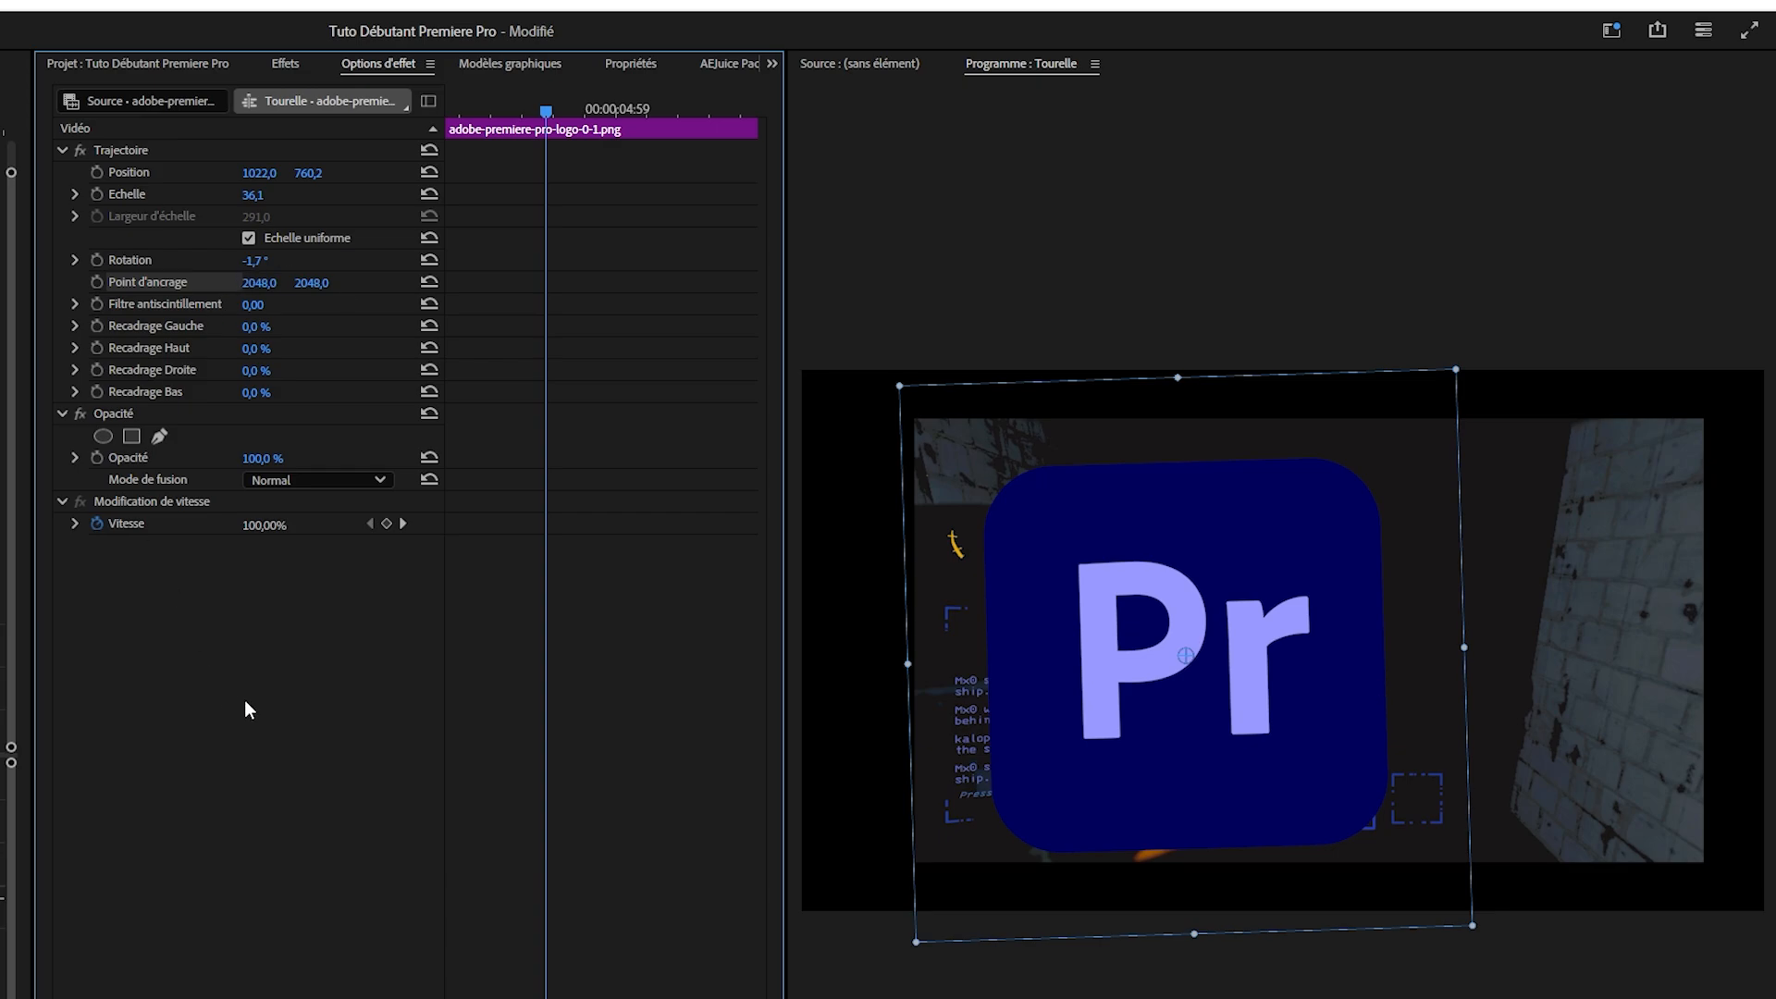
scroll(1145, 613, up, 5)
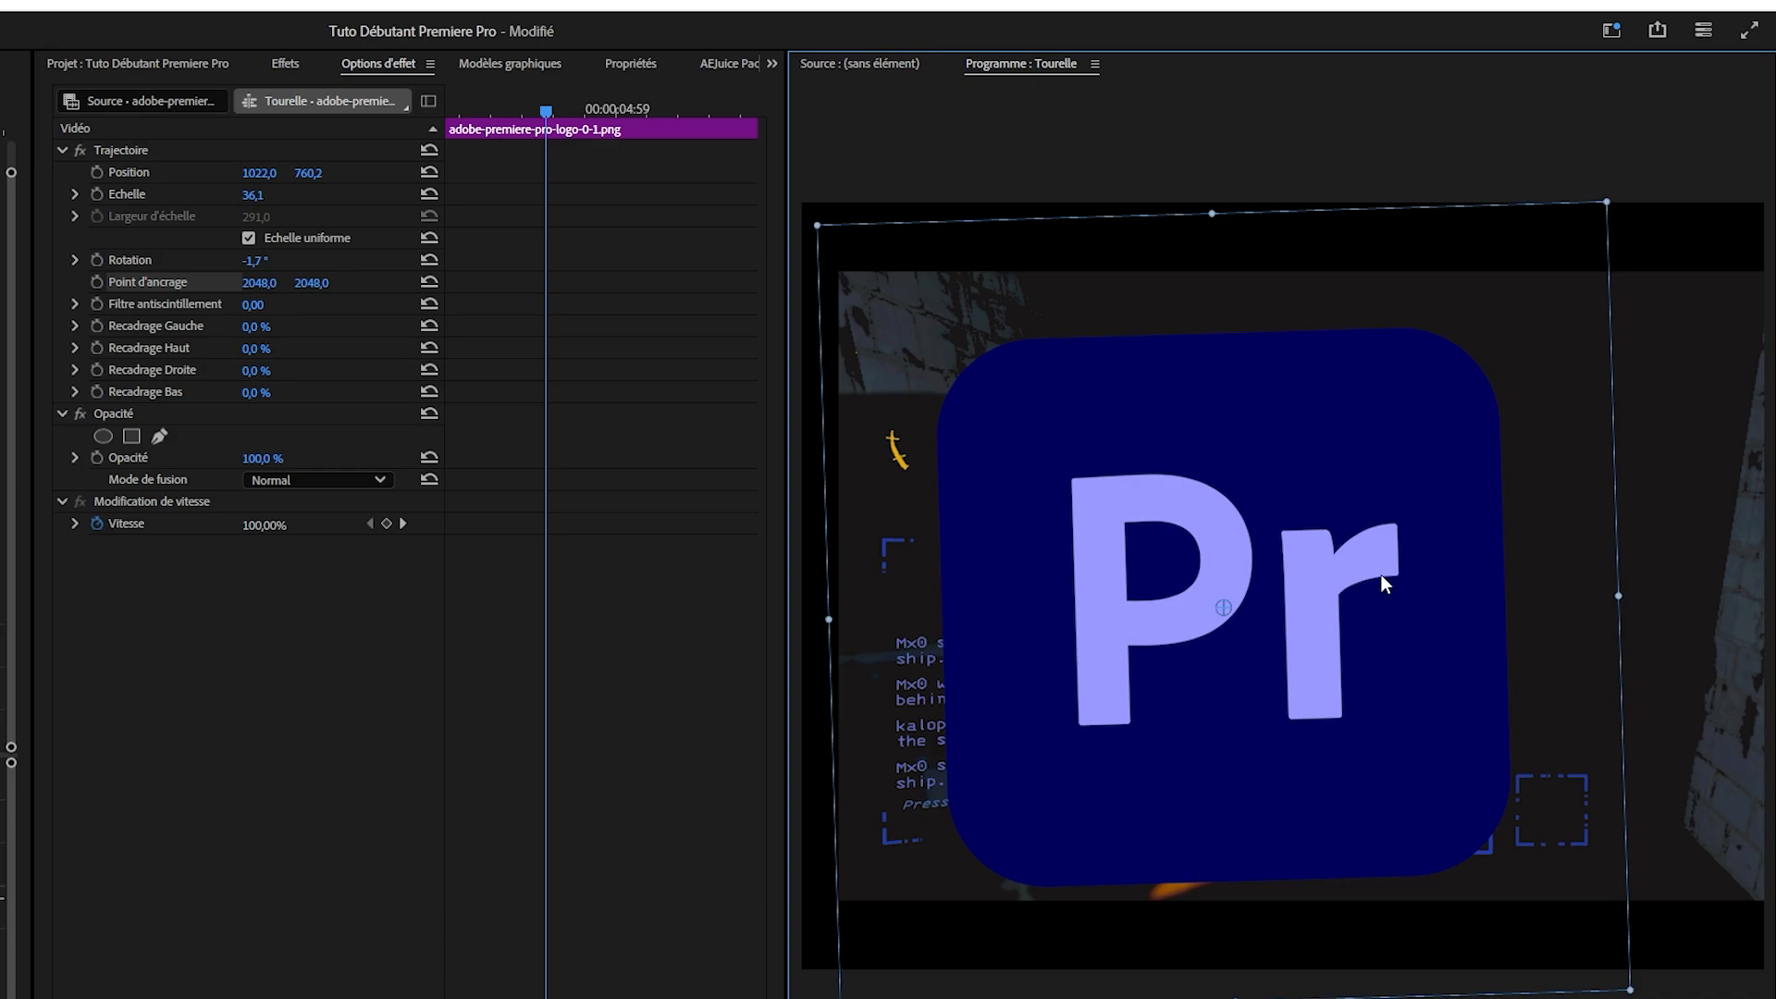
scroll(1369, 606, up, 2)
scroll(1295, 636, down, 3)
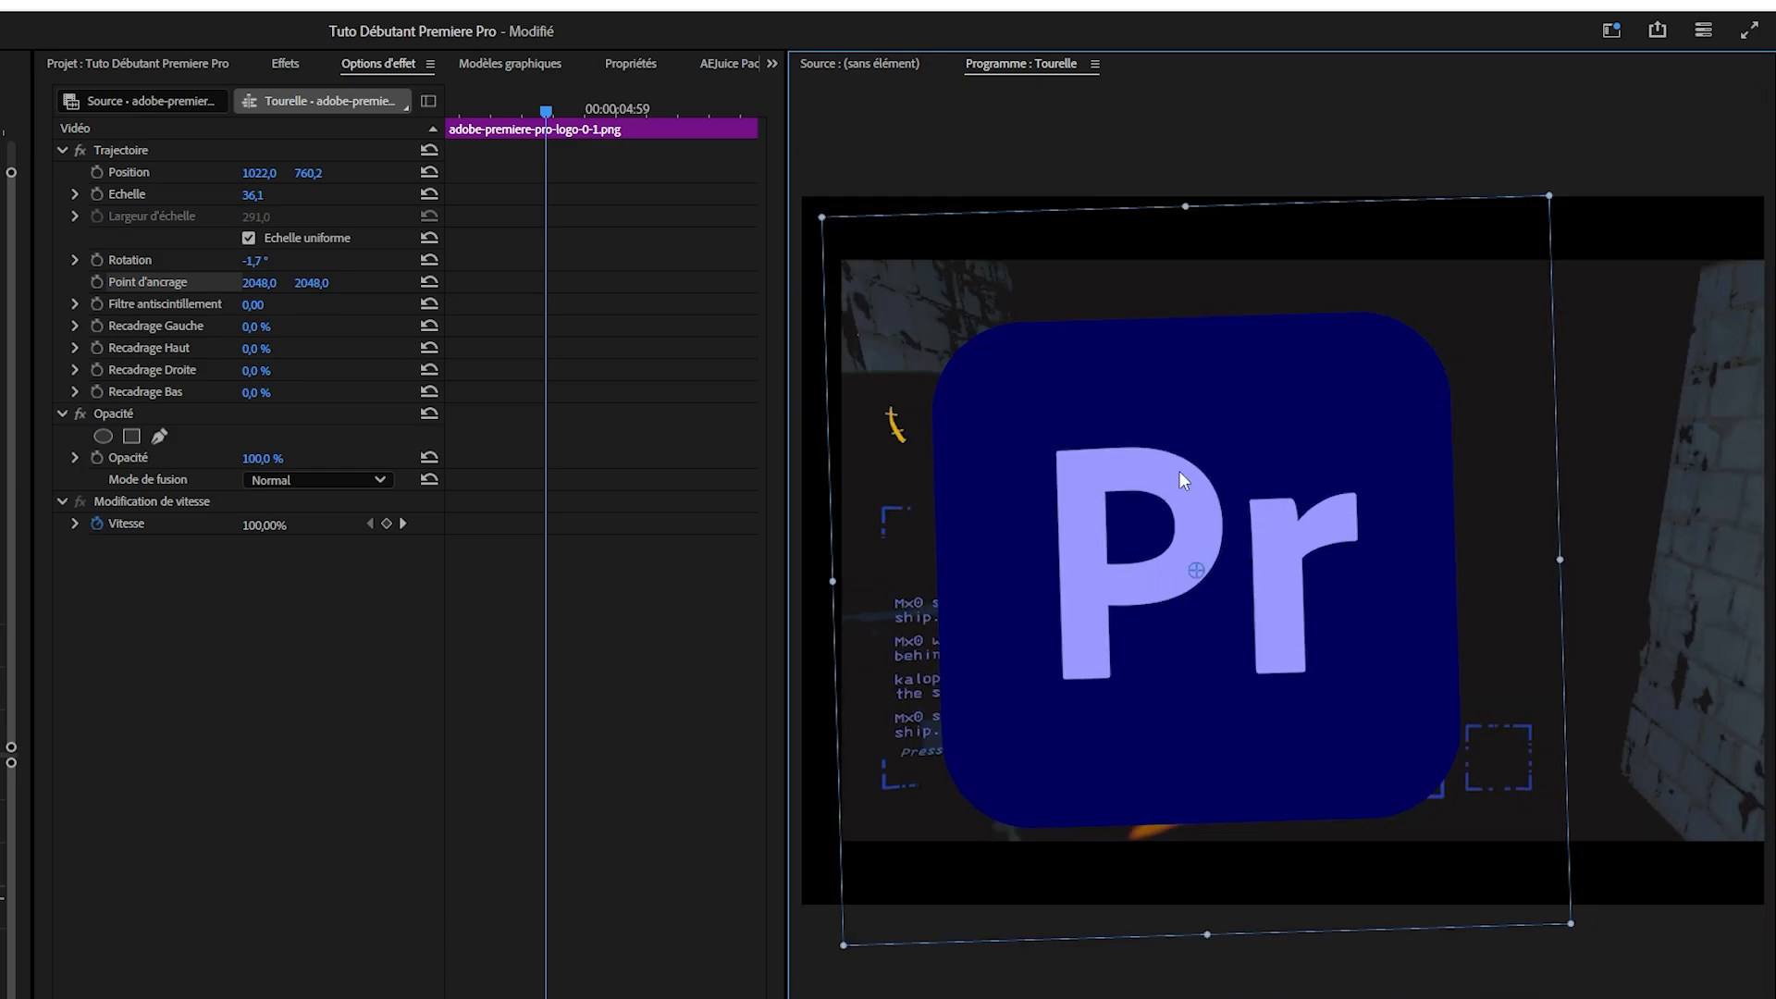
- Enable animation of the logo's Echelle at the clip's start and shift the resulting keyframe slightly further along the clip
drag(487, 110, 447, 111)
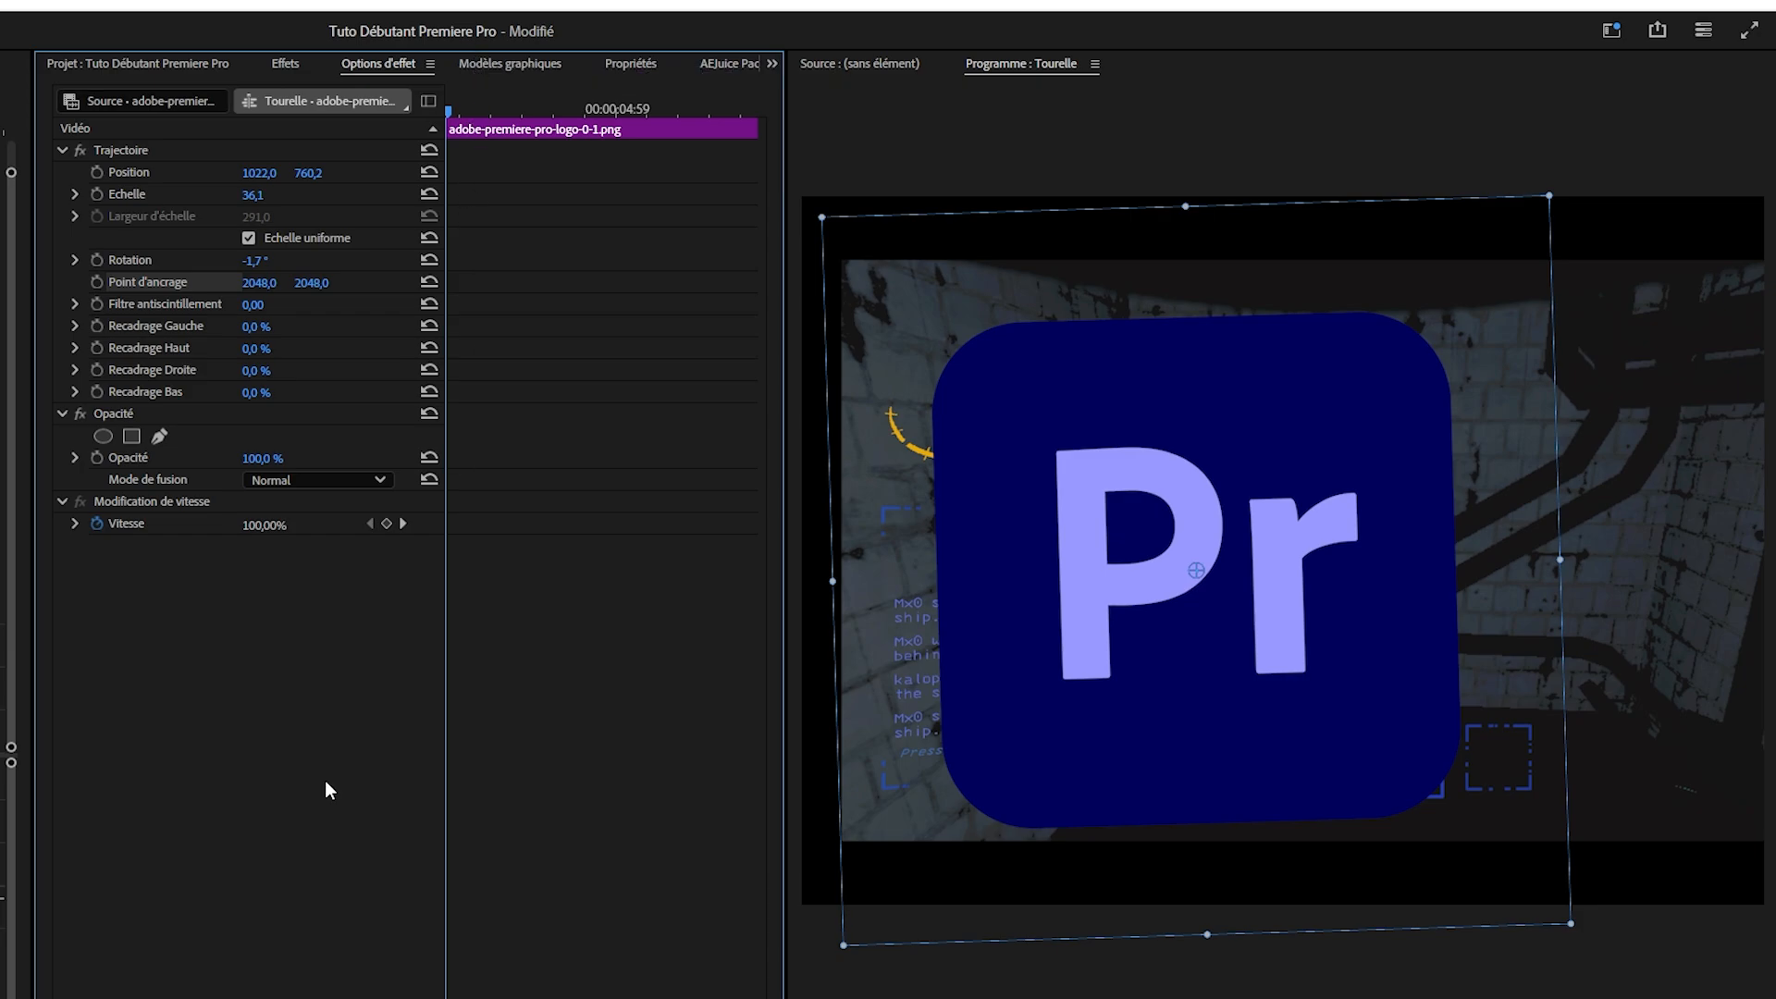
click(466, 368)
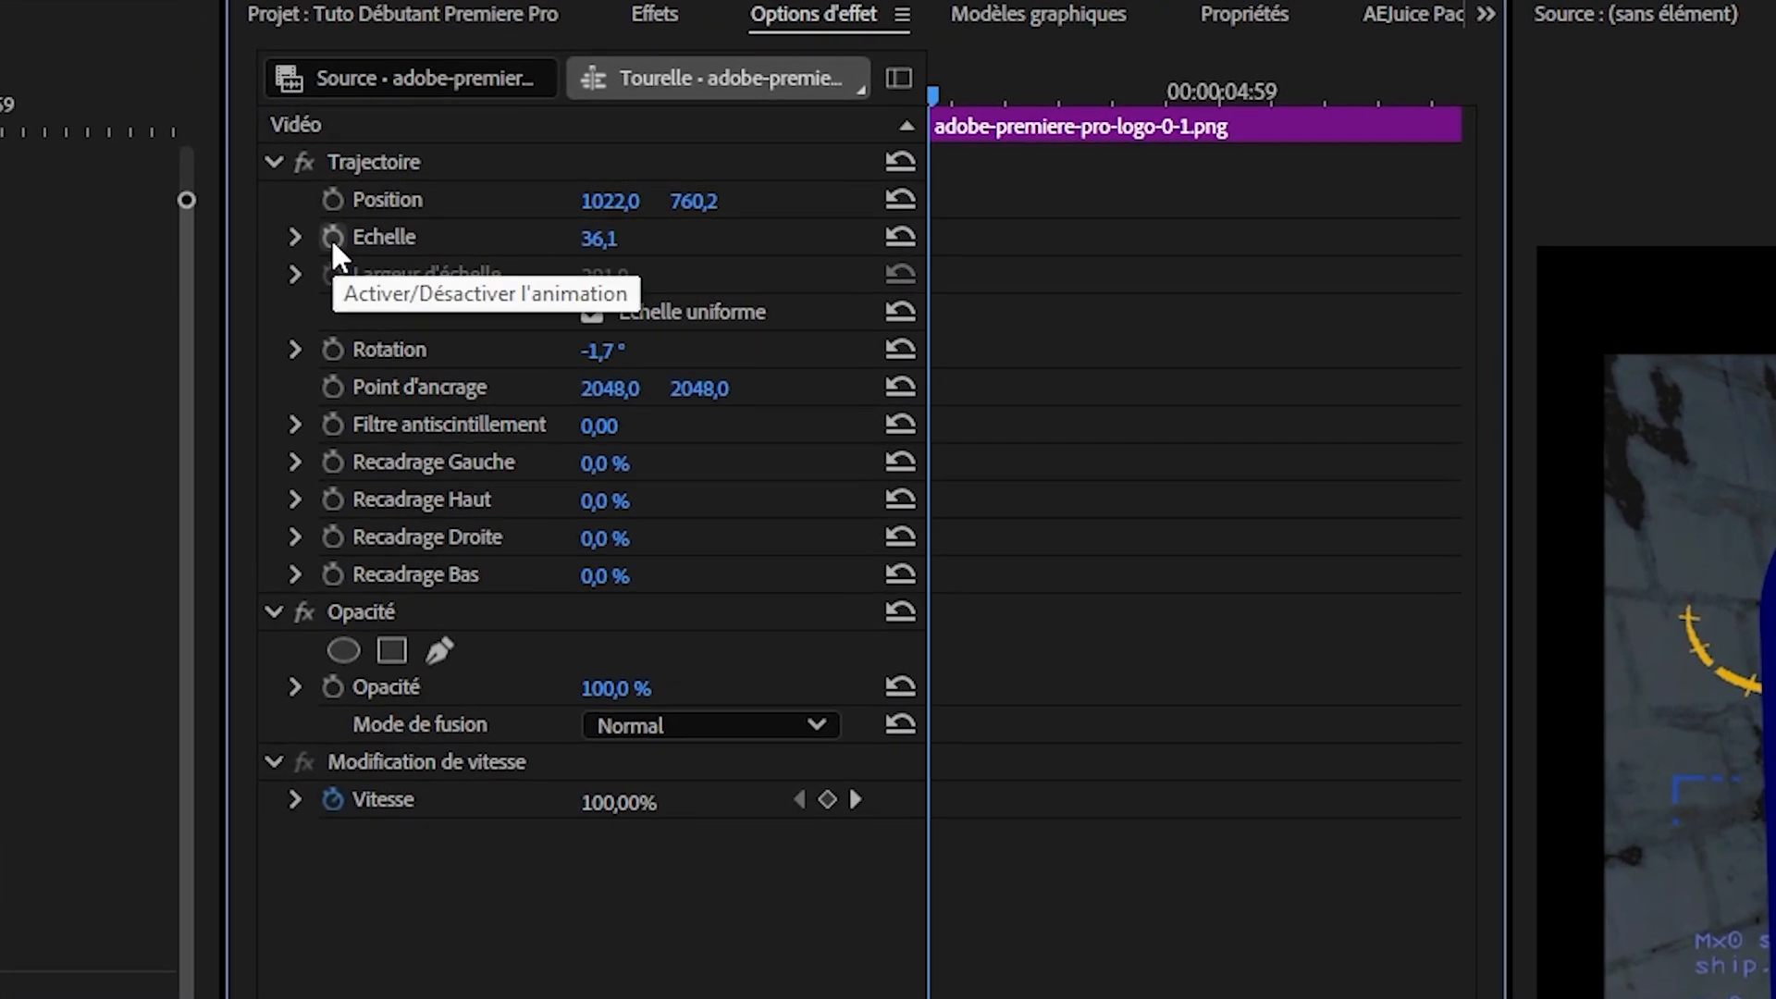
click(332, 237)
drag(938, 237, 994, 238)
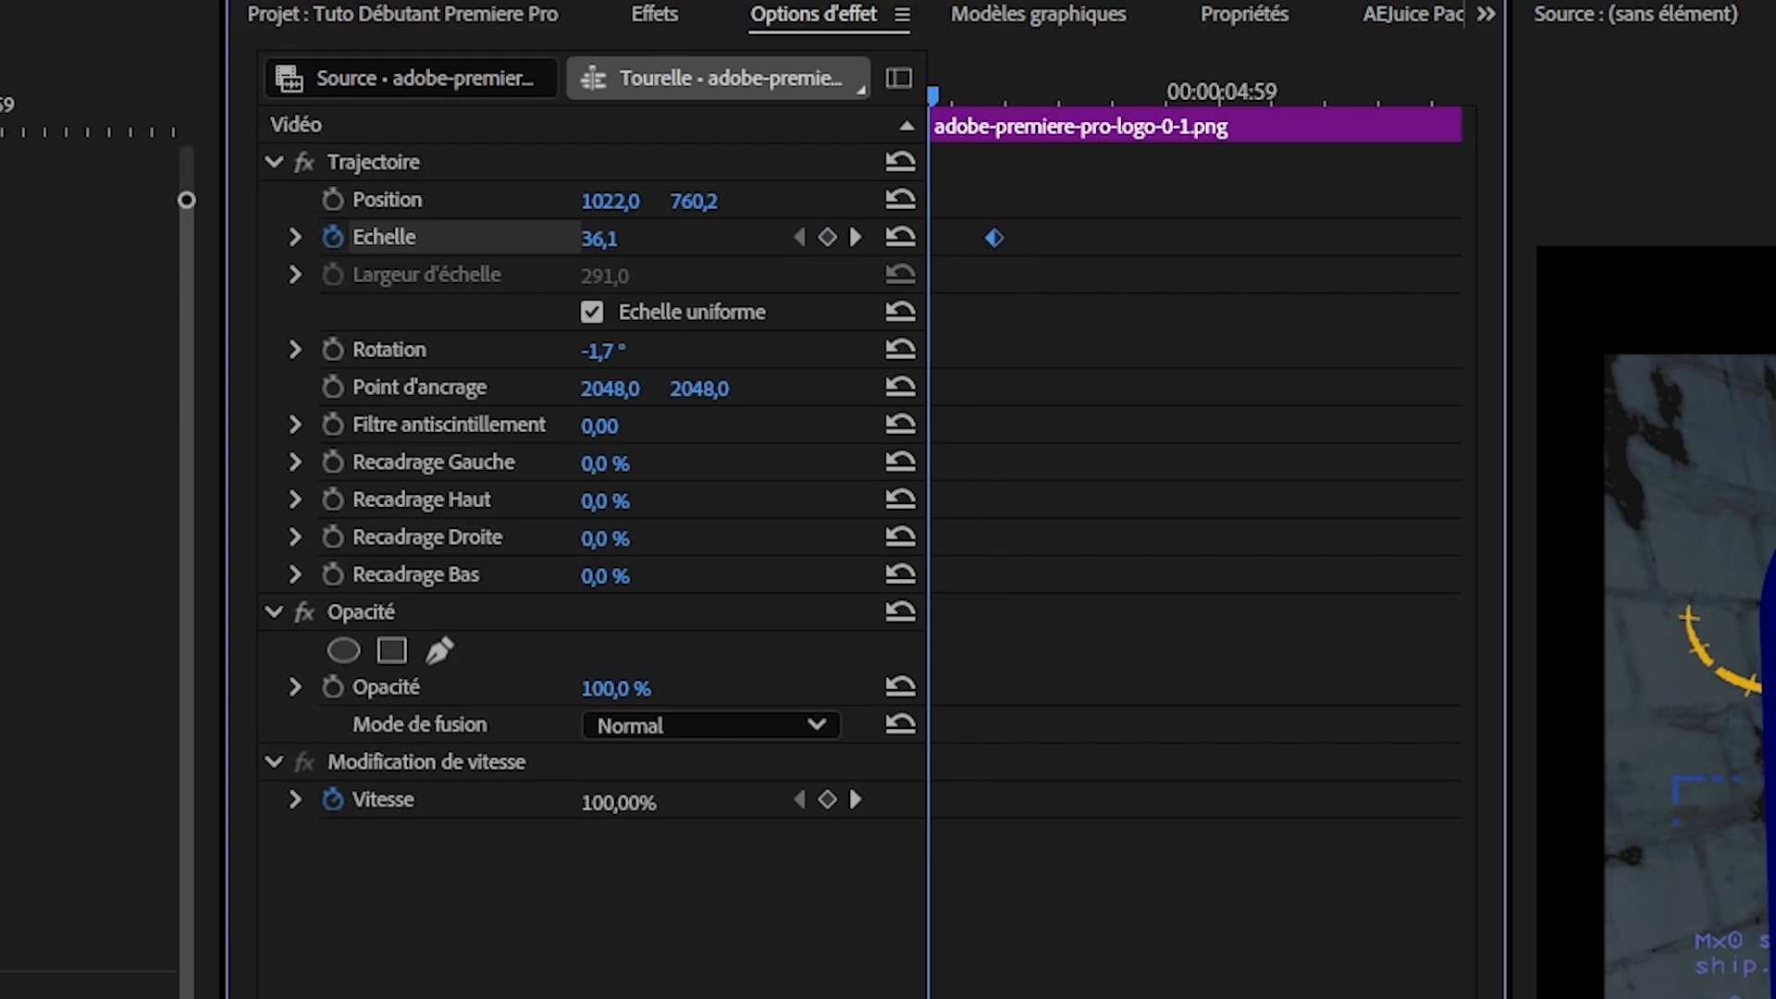
- Move the logo's Echelle keyframe back to the very start of its clip
click(1002, 93)
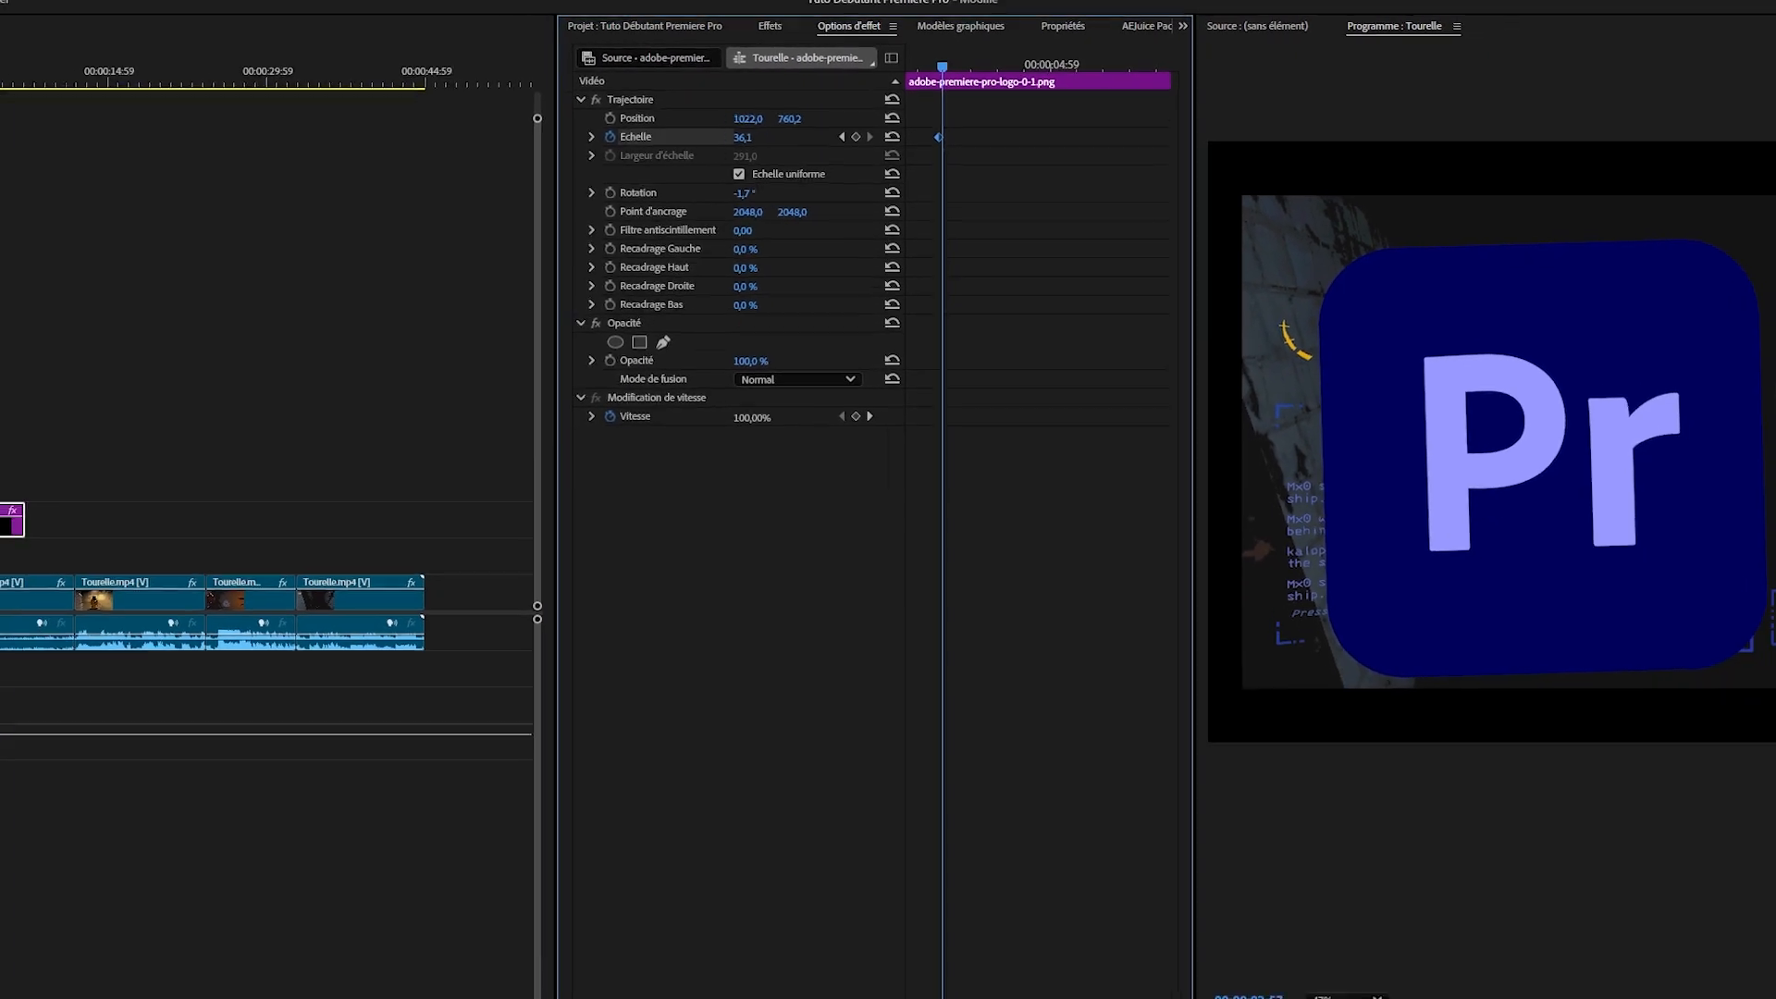
mouse_move(936, 64)
mouse_down()
mouse_move(971, 79)
mouse_move(939, 70)
mouse_up()
drag(1136, 971, 1061, 965)
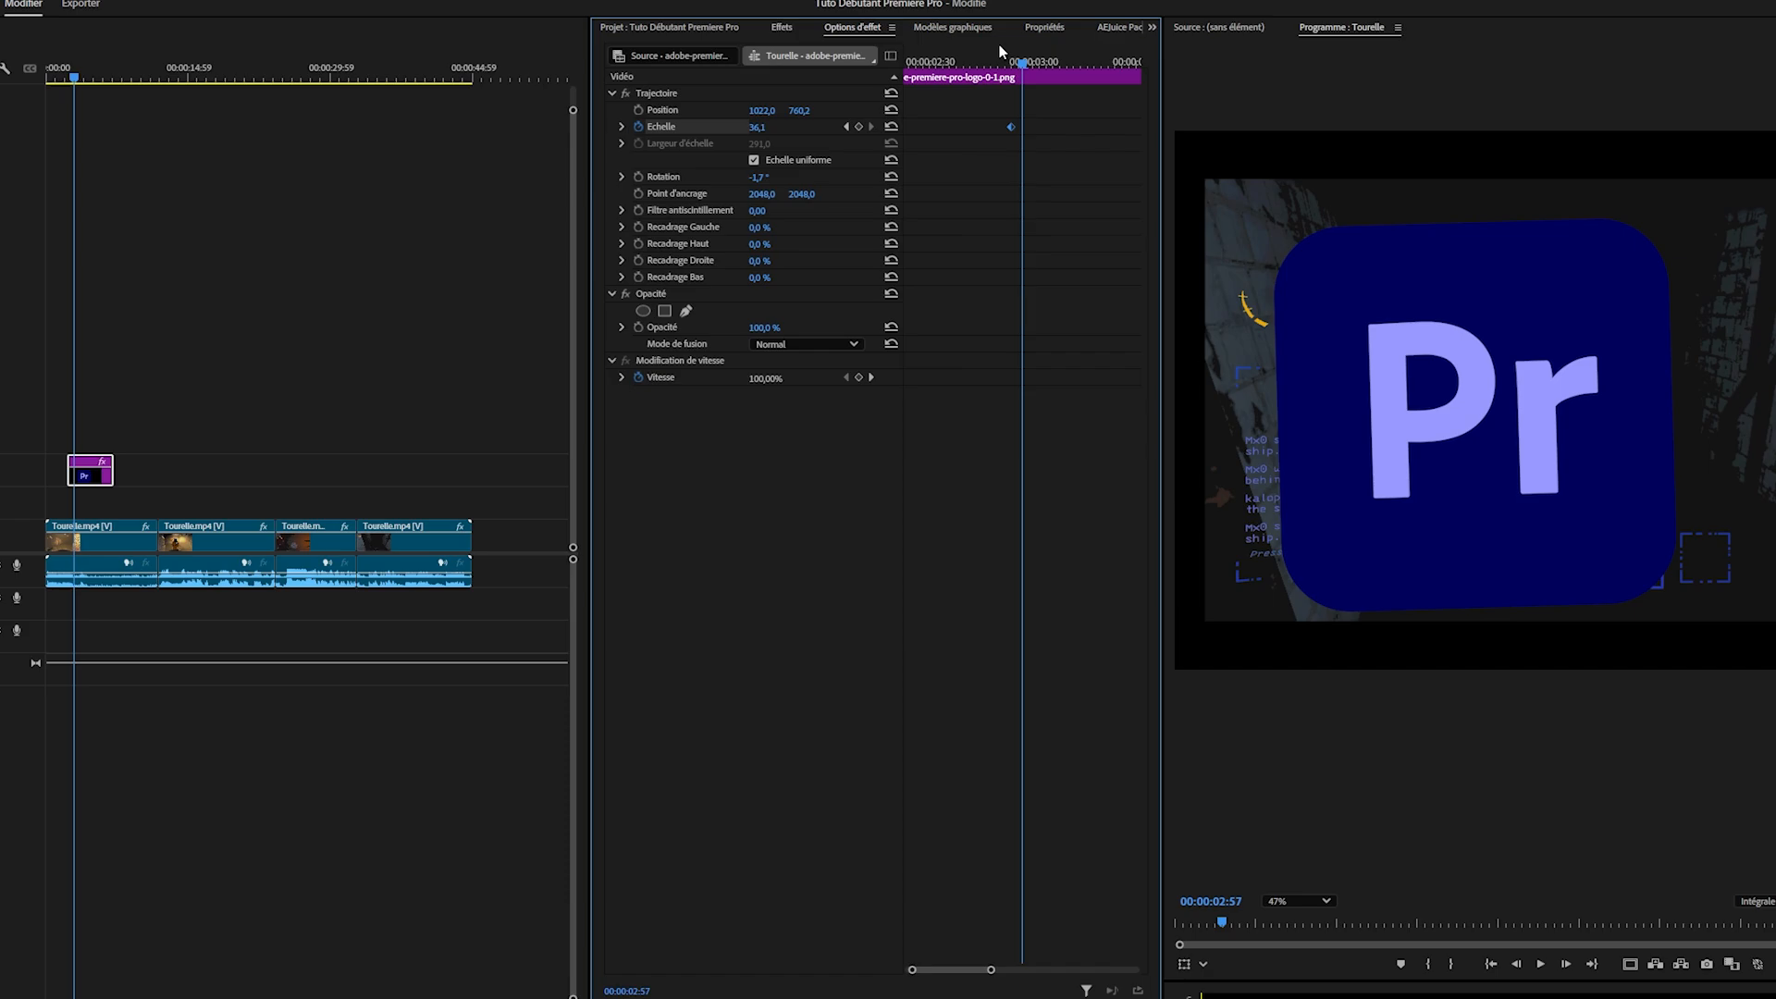
drag(999, 53, 973, 58)
drag(1097, 250, 797, 285)
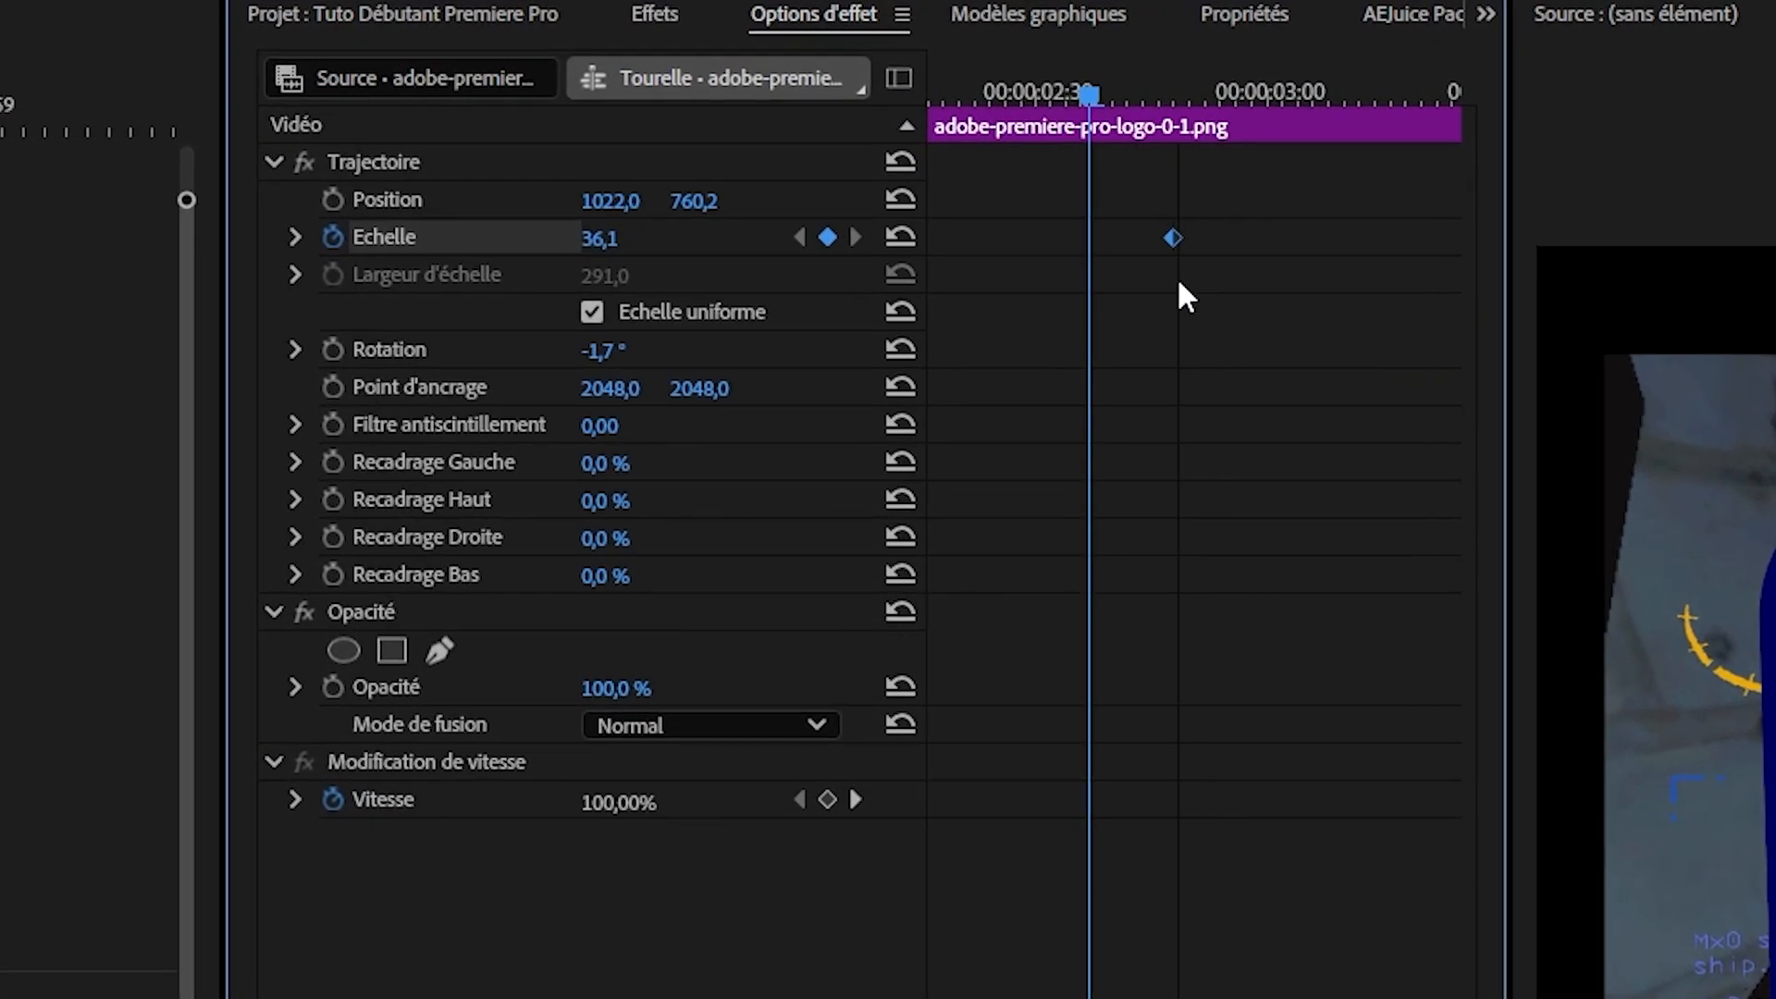
drag(1099, 95, 937, 173)
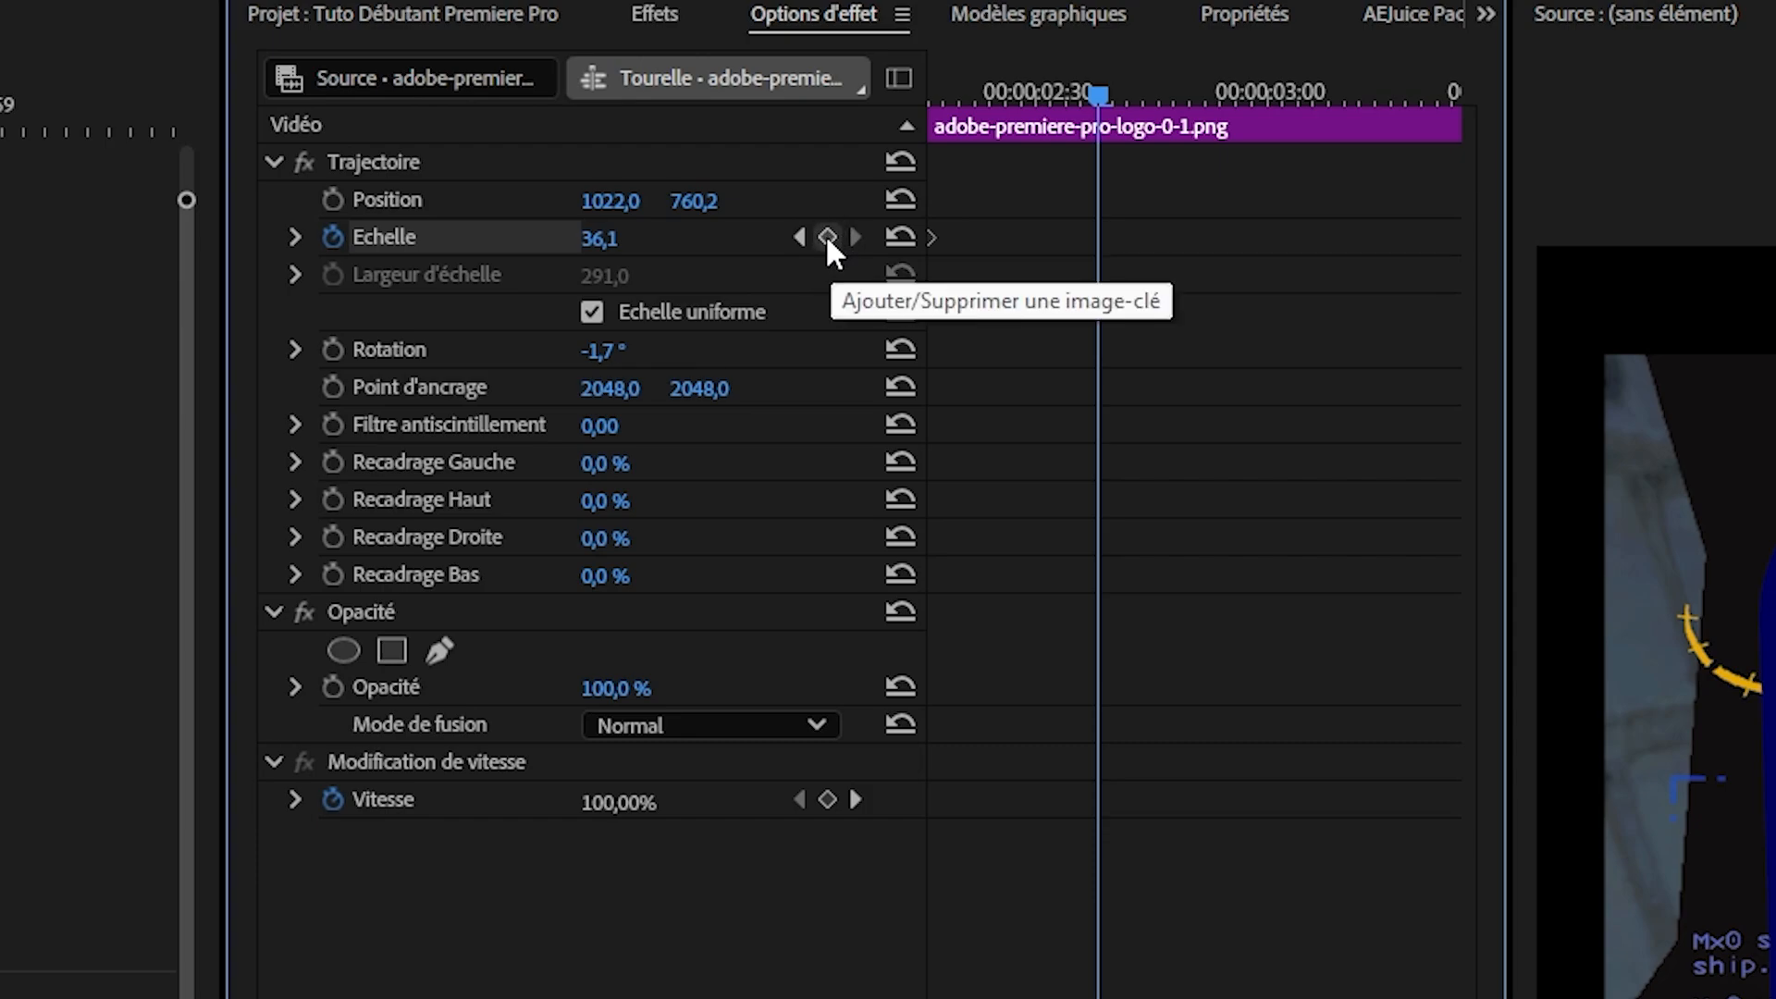
- Set the logo's Echelle to 15 at the start keyframe and to 30 at about 00:00:02:40
click(800, 237)
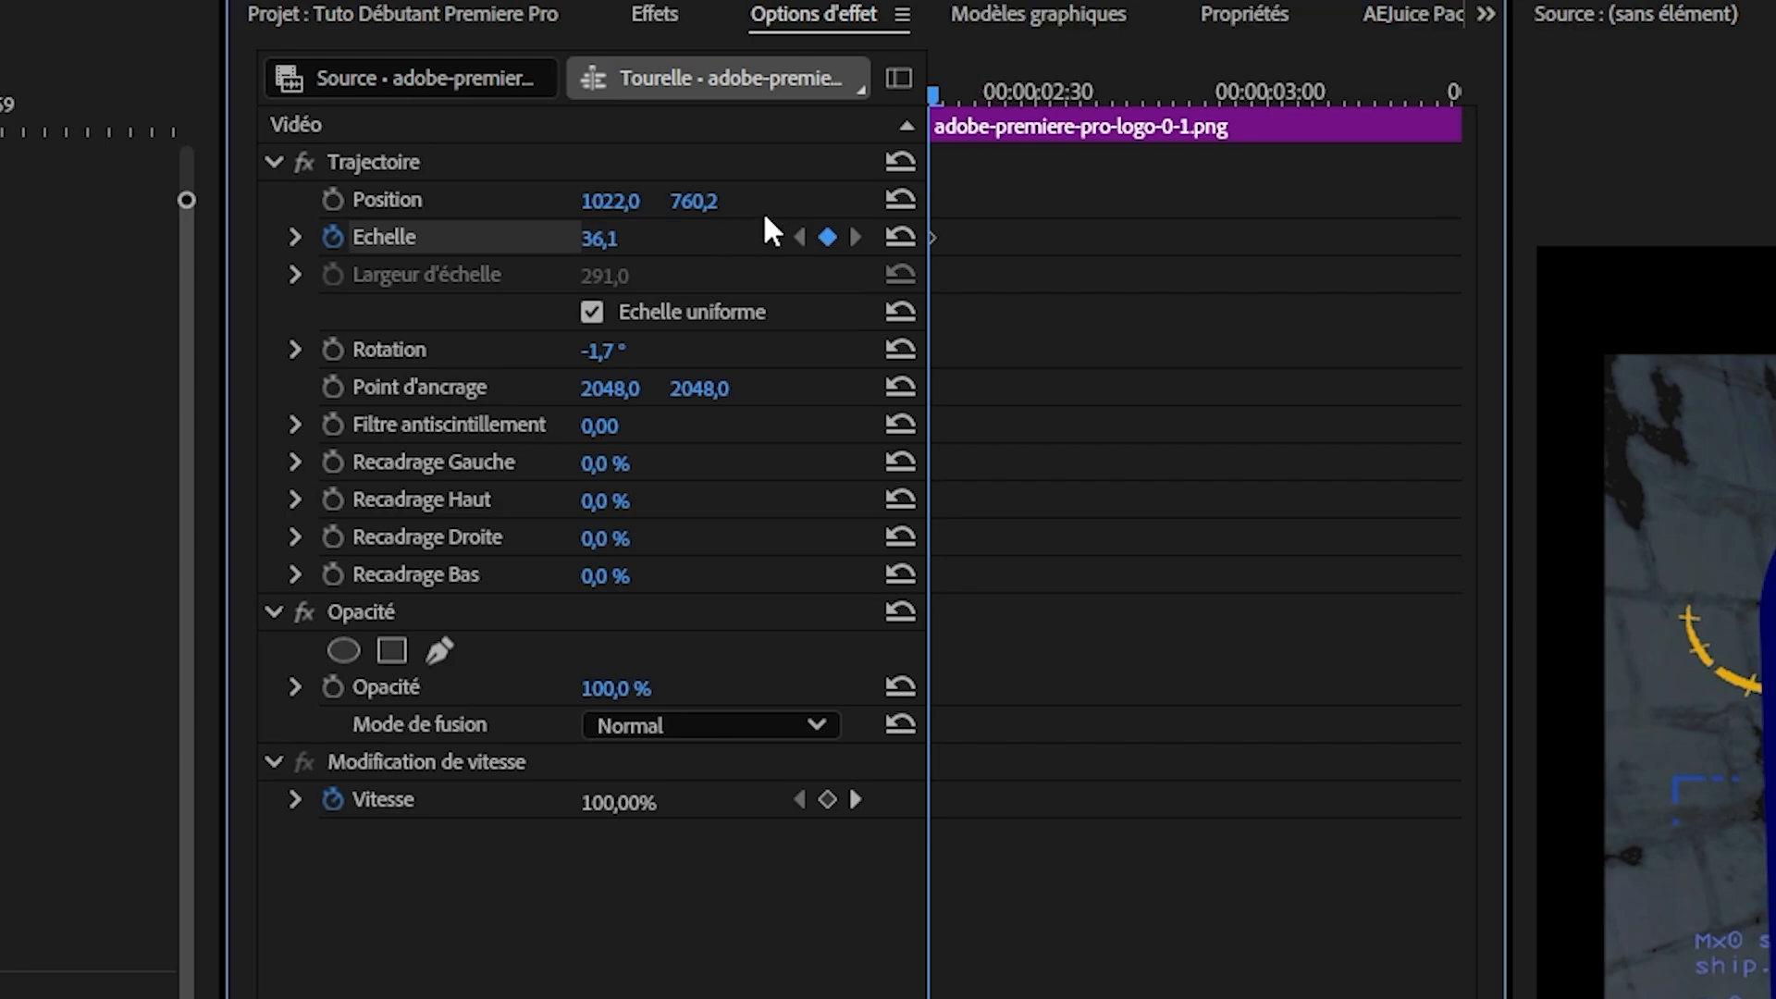
text(5)
key(Return)
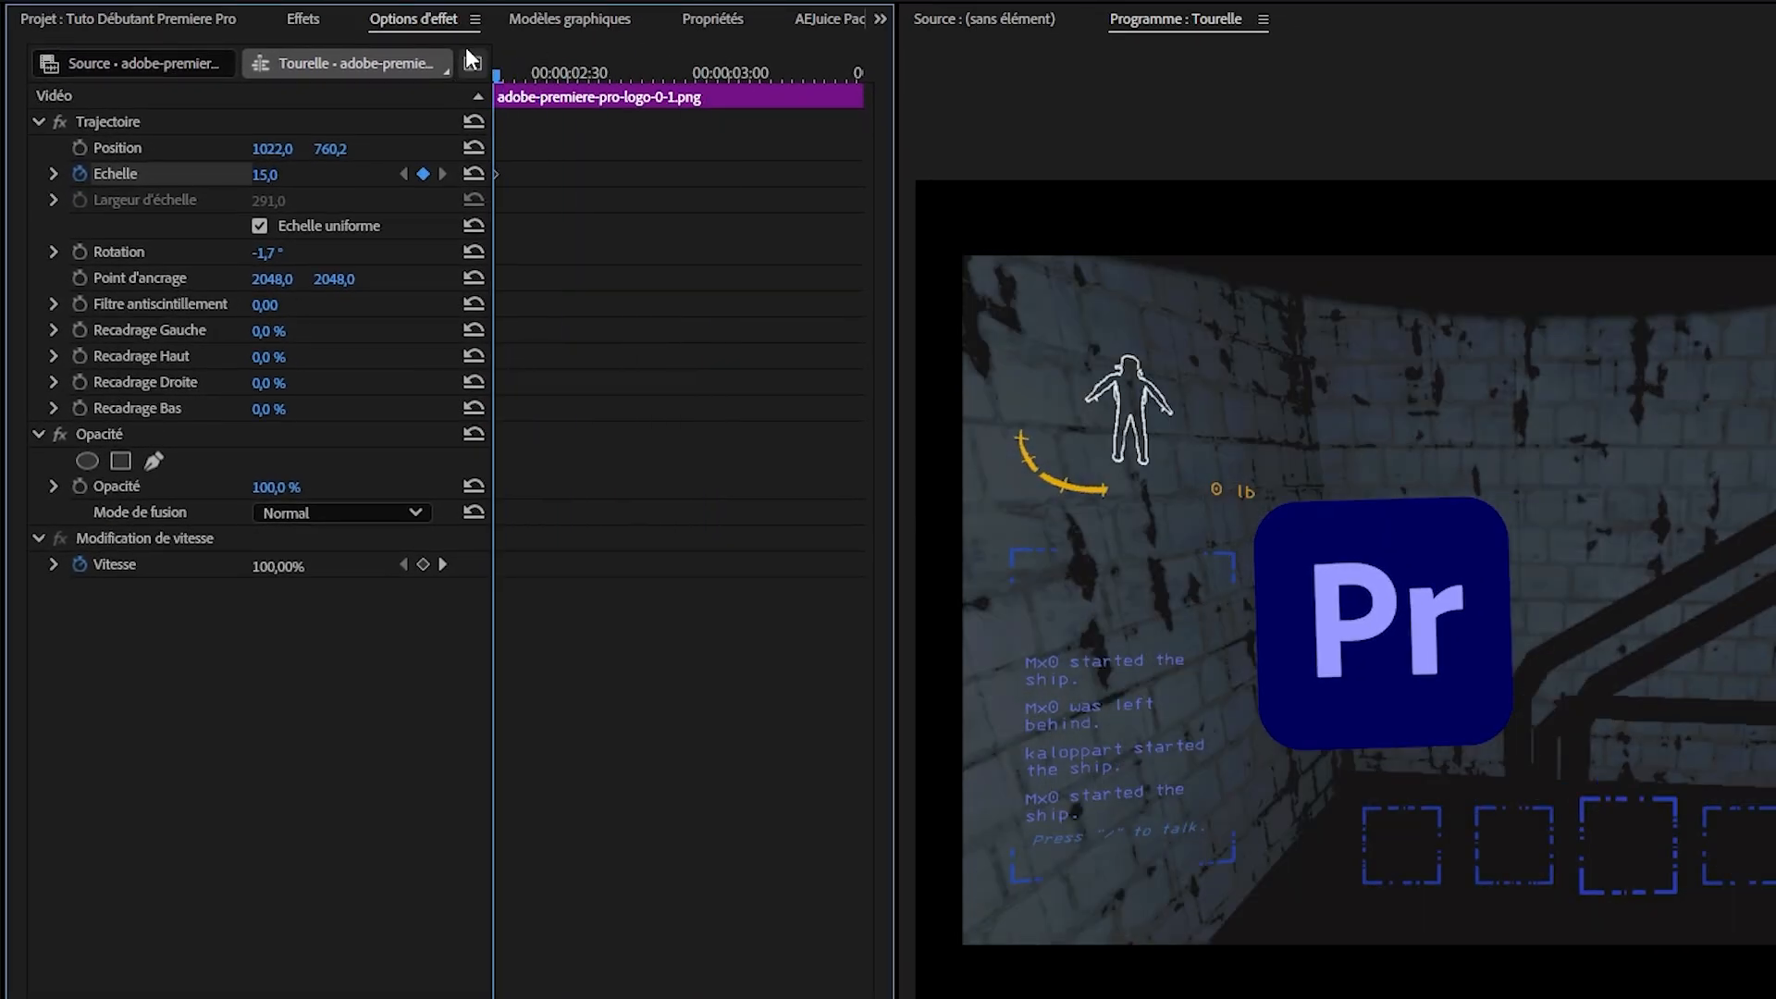
drag(504, 77, 622, 77)
click(268, 176)
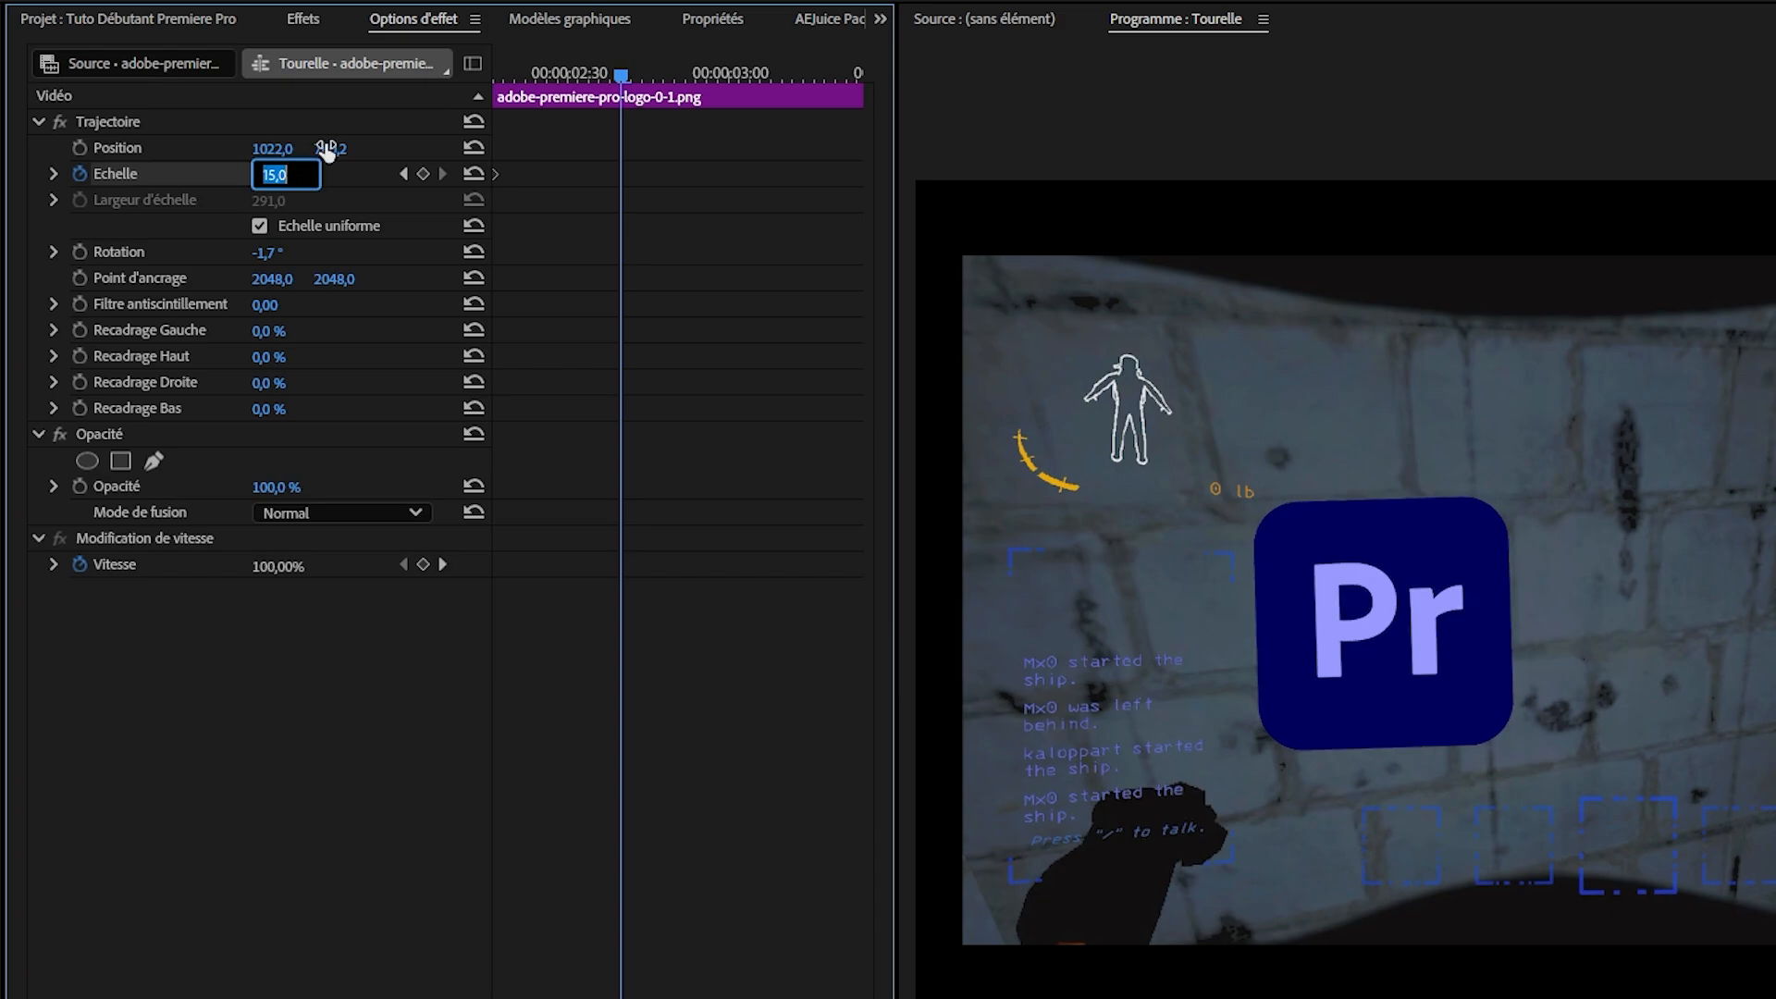
text(30)
key(Return)
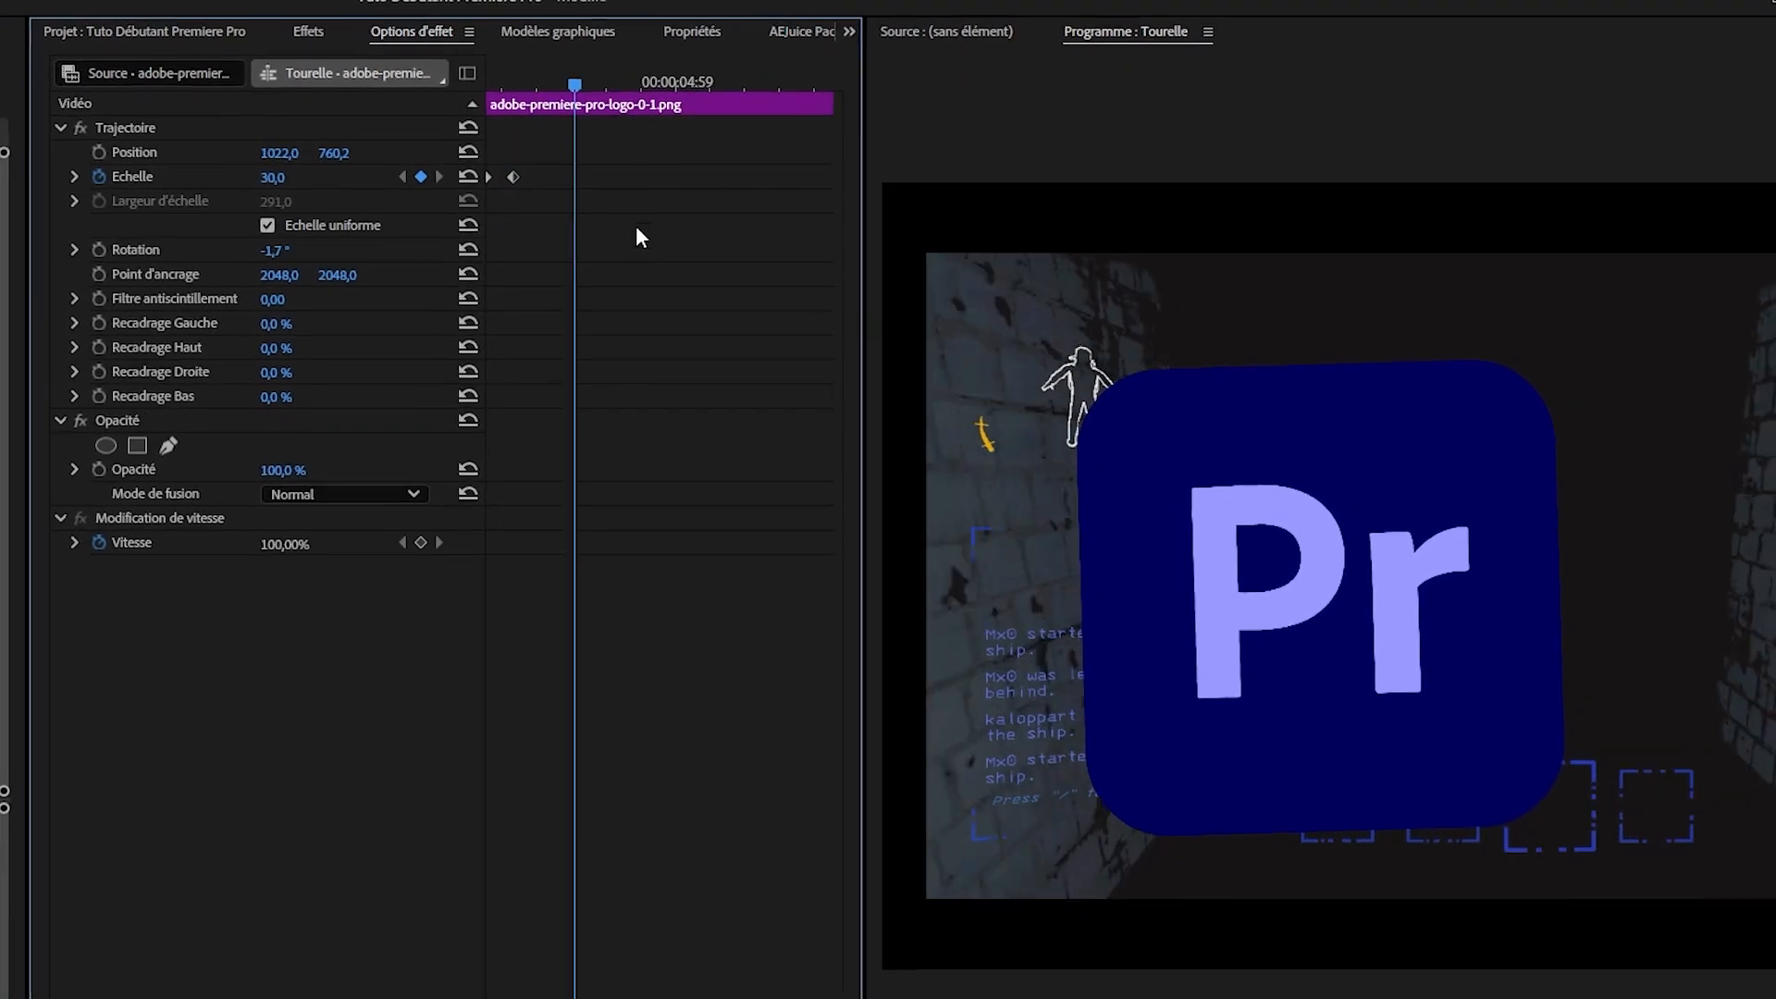
- Play back and scrub through the logo's scale animation from the clip's start to examine its linear growth
click(488, 81)
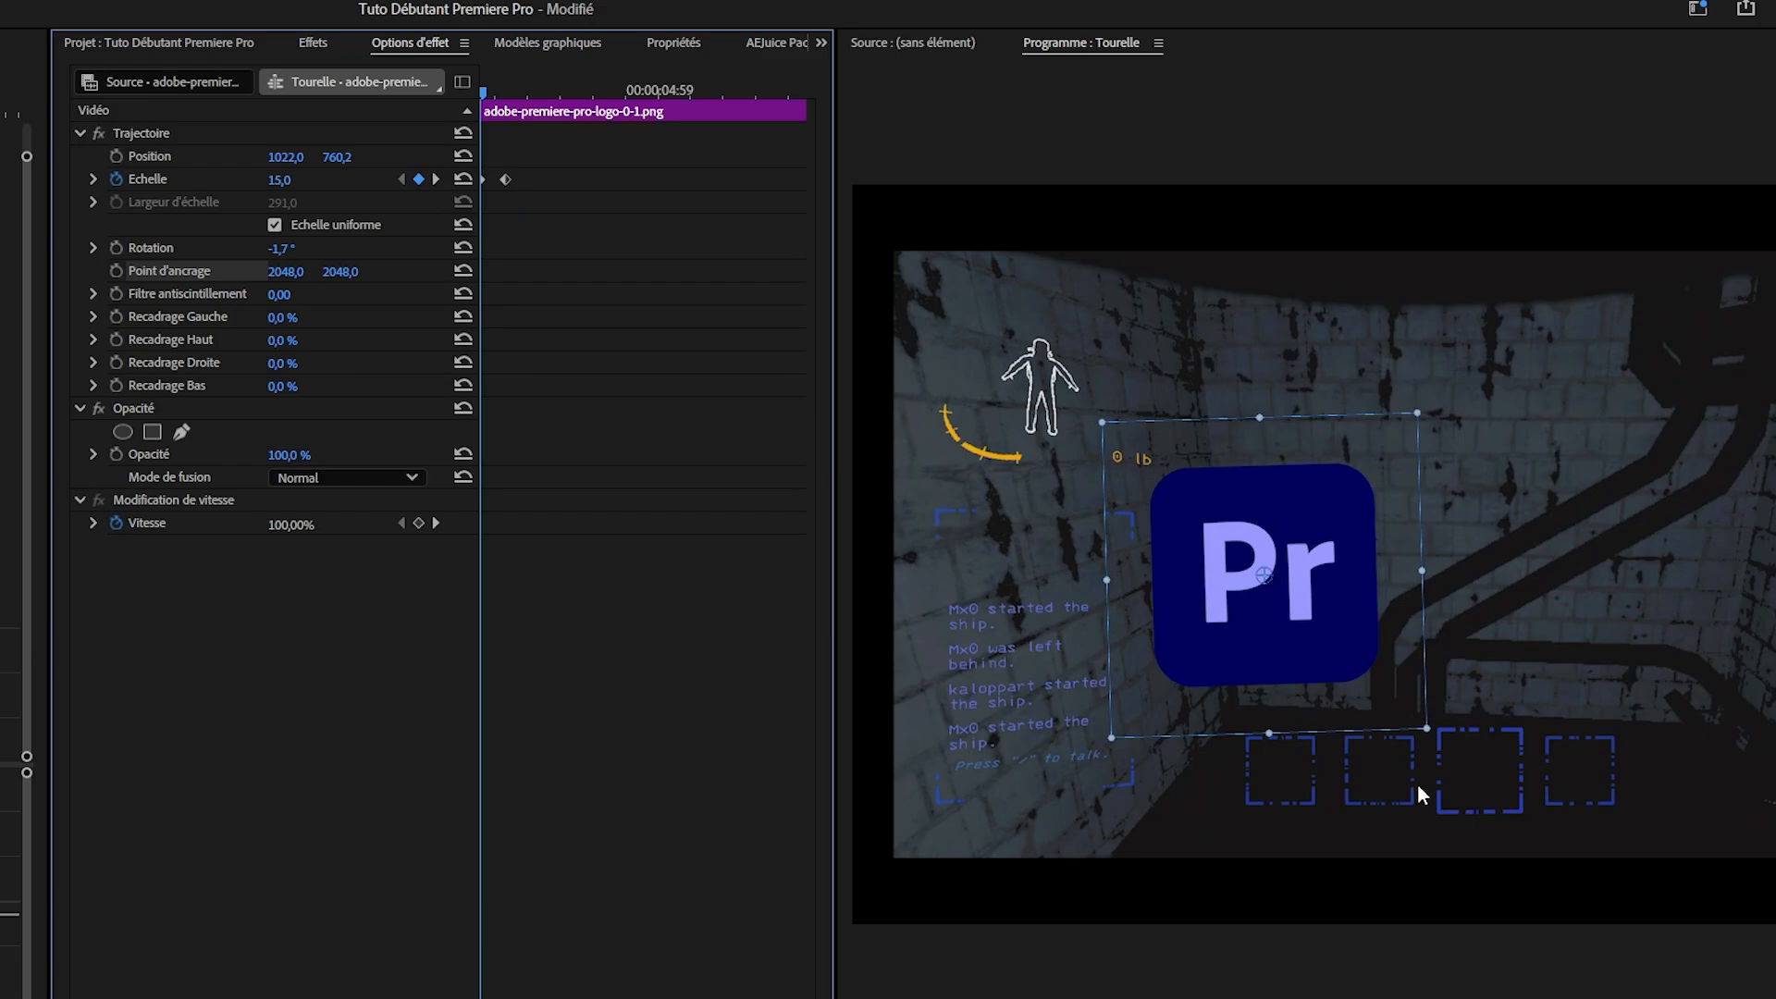
key(space)
key(space)
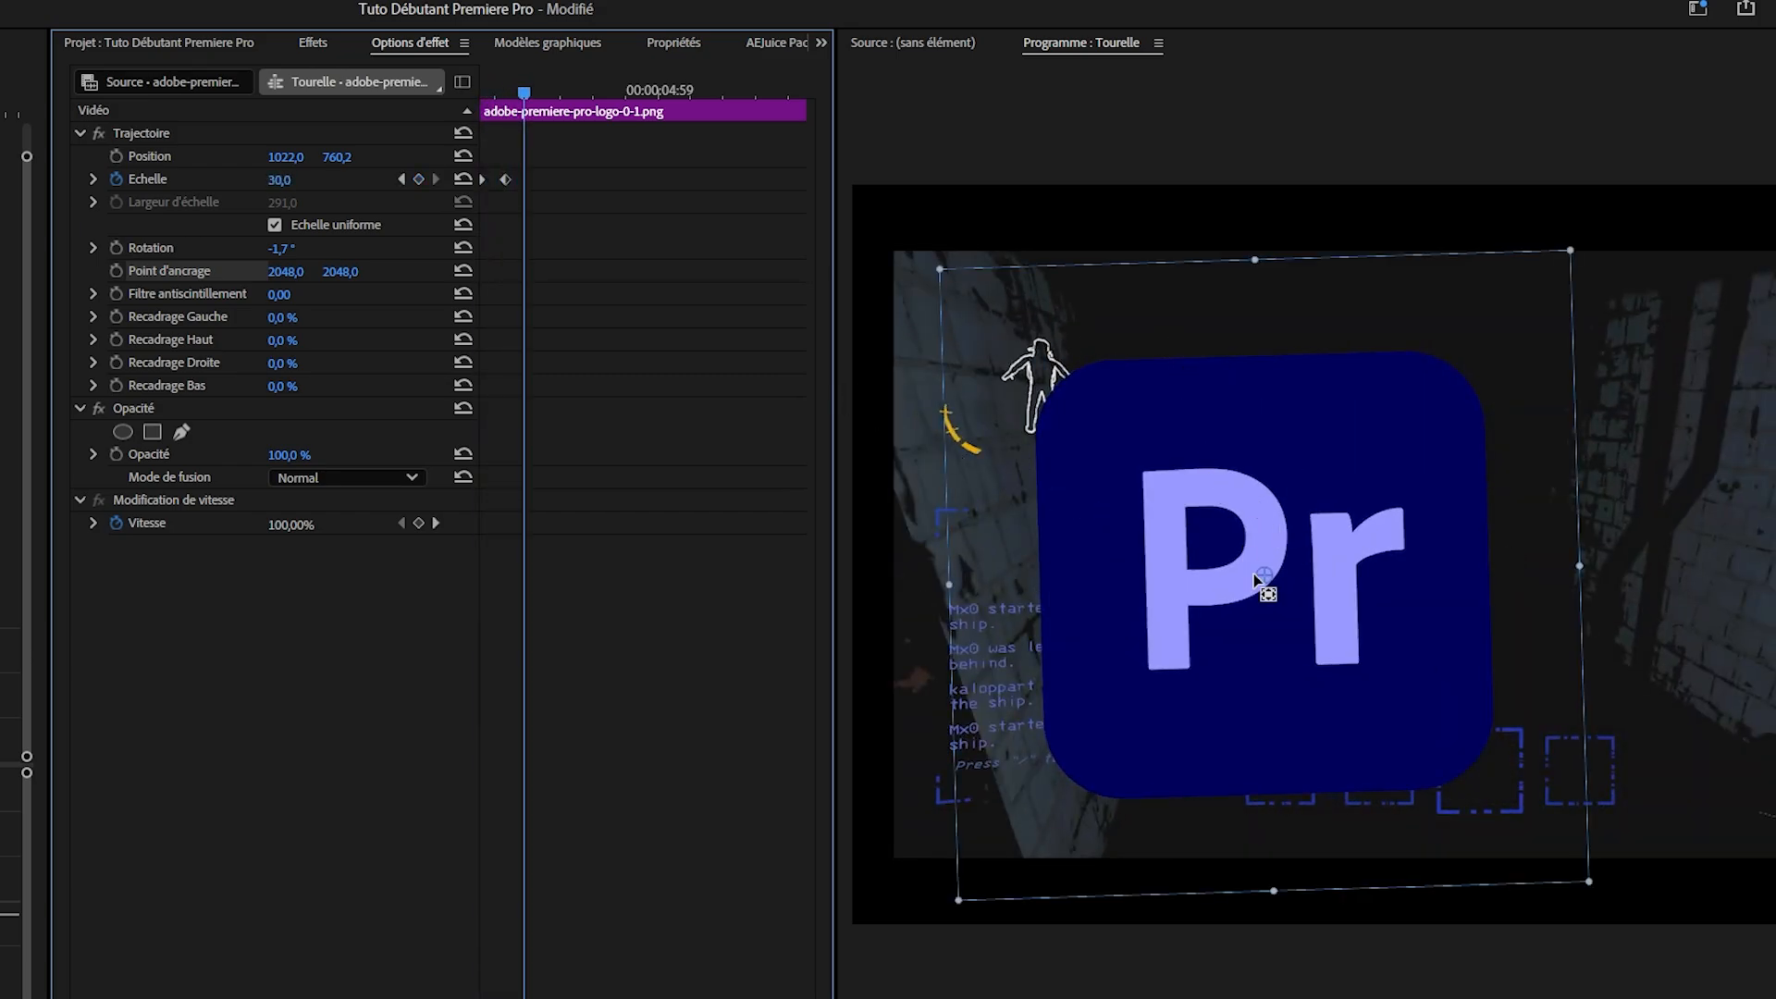
drag(1256, 577, 1271, 305)
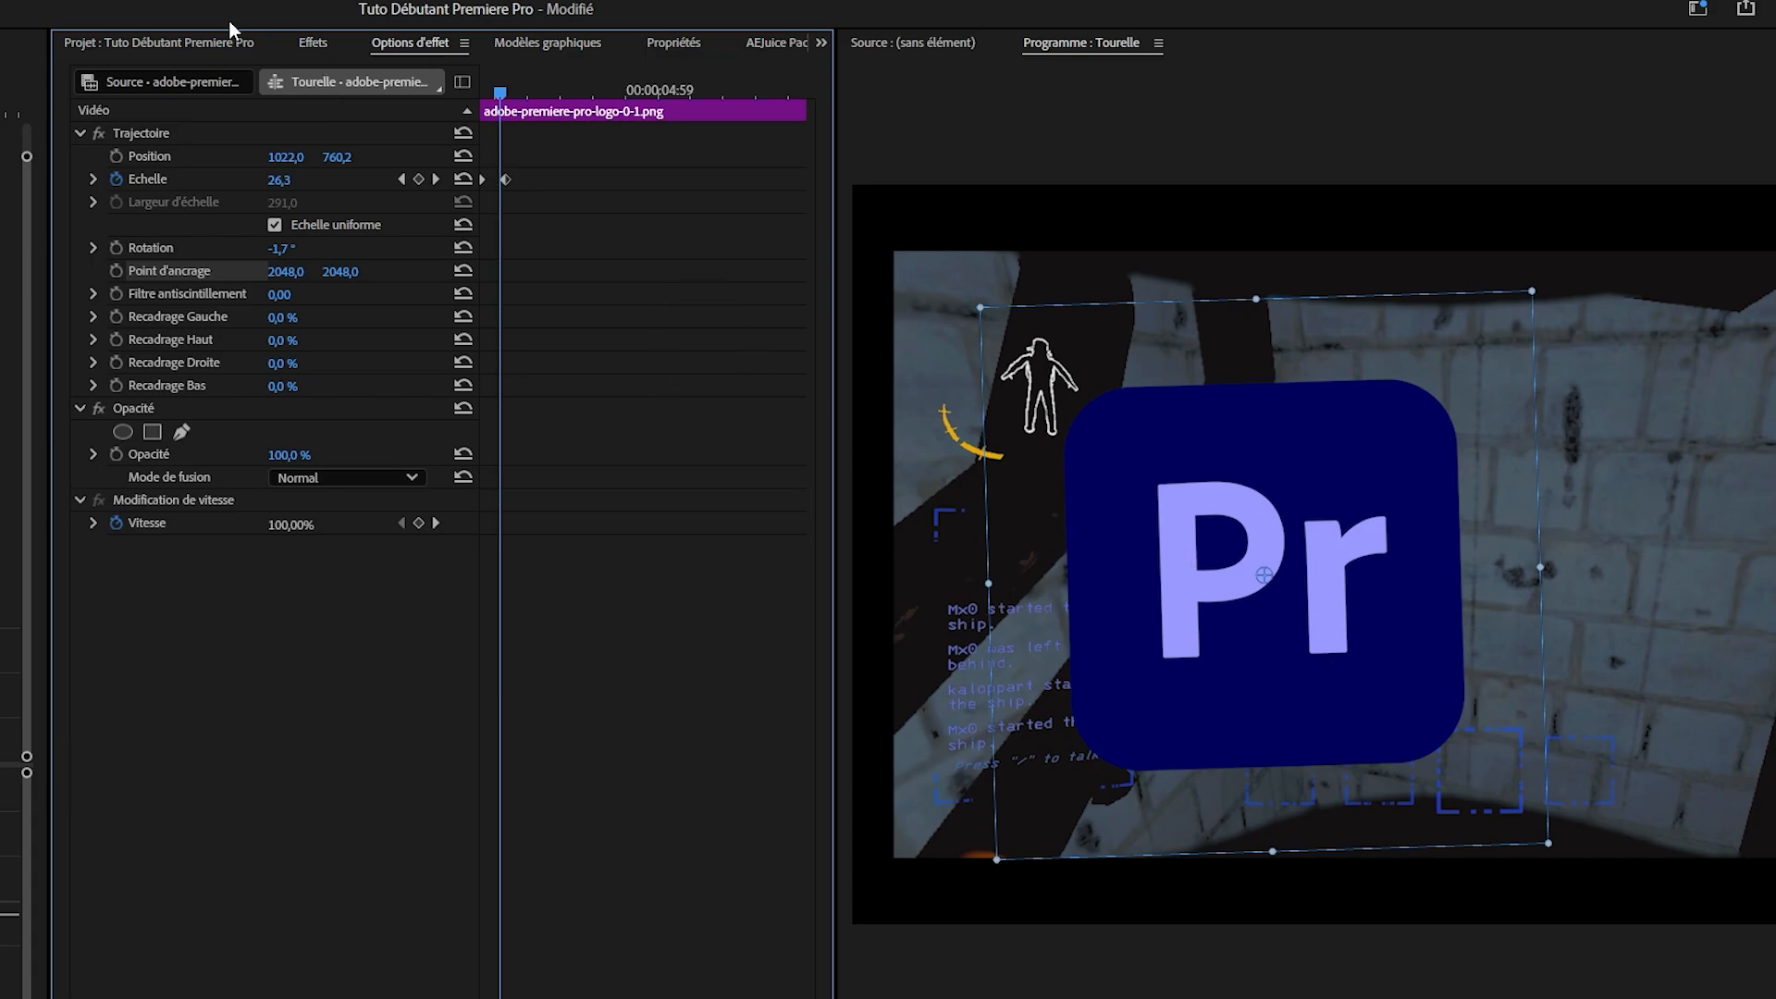
key(space)
key(space)
drag(529, 95, 509, 95)
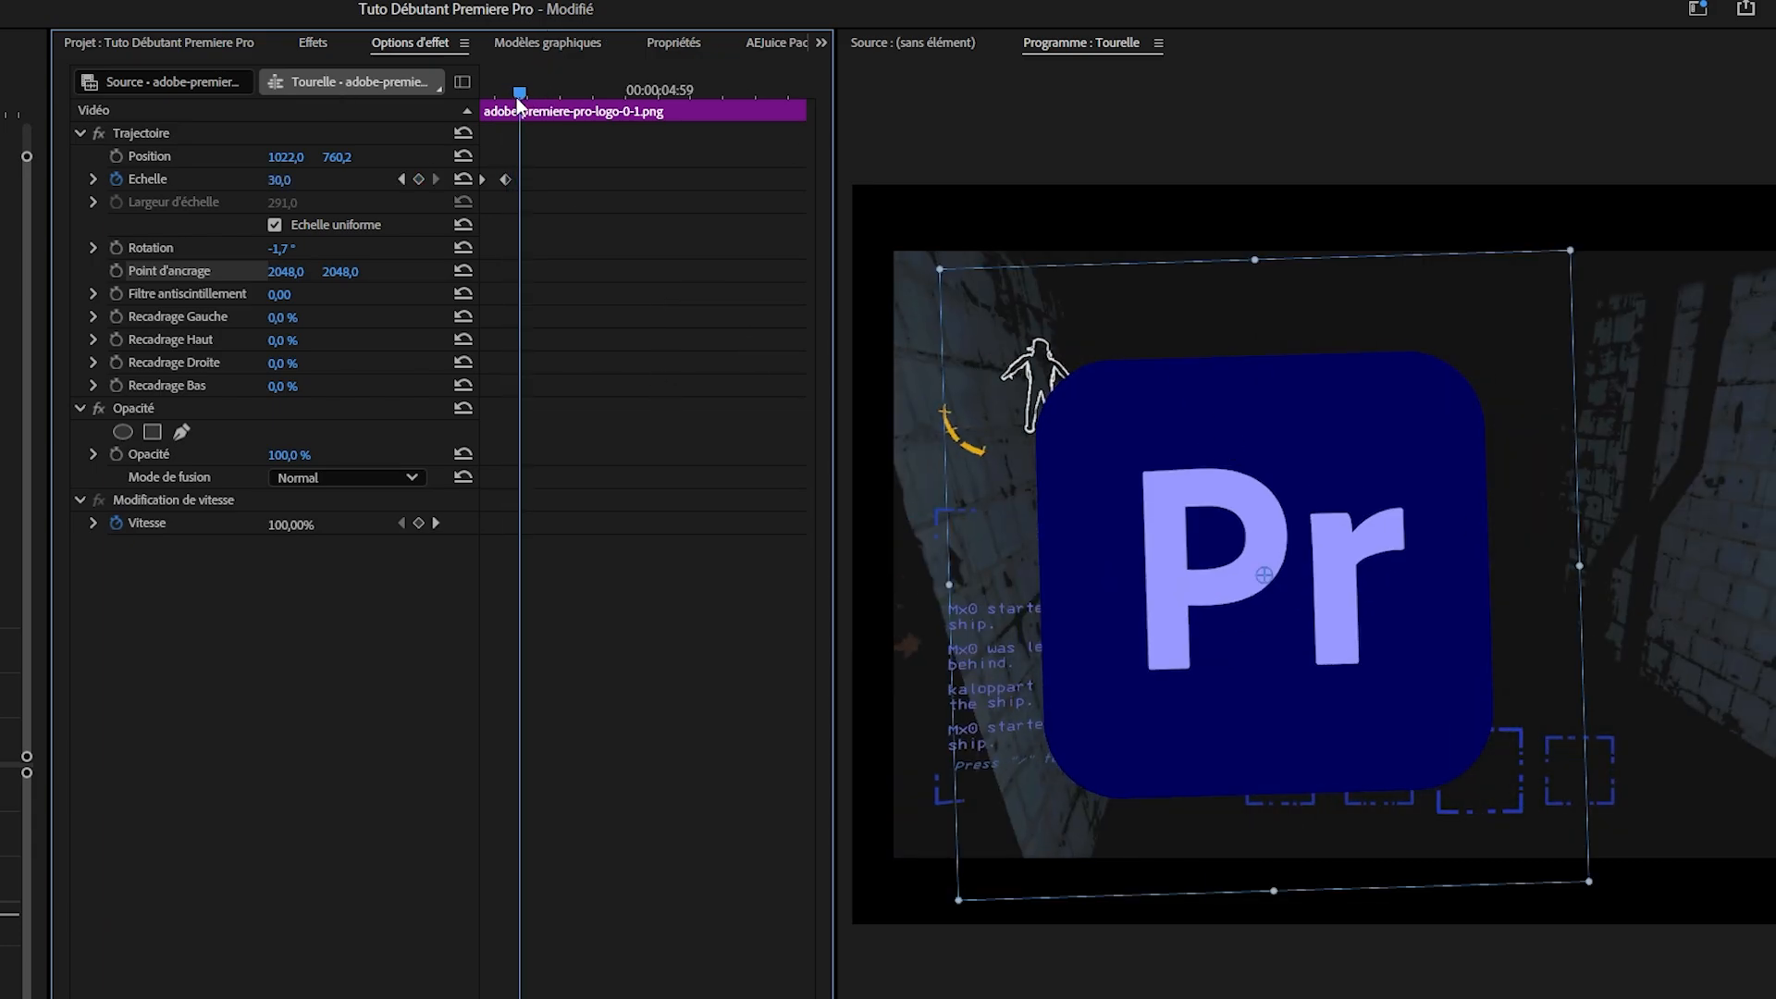
key(space)
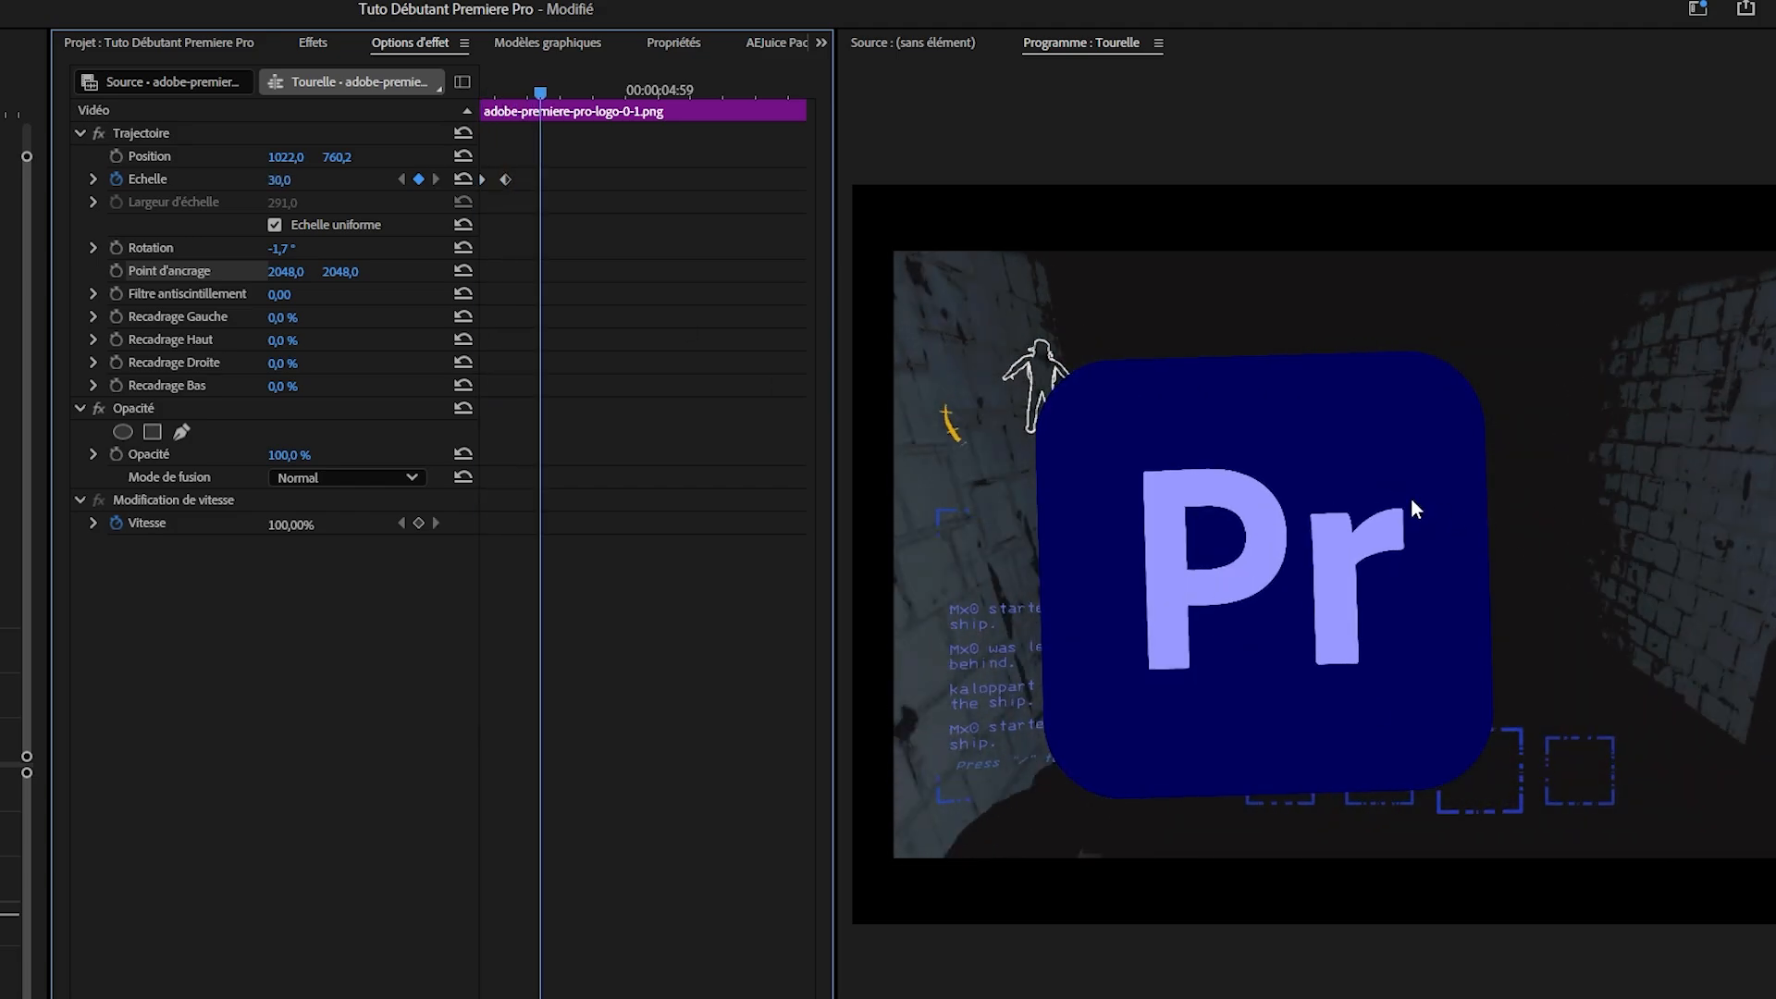
key(space)
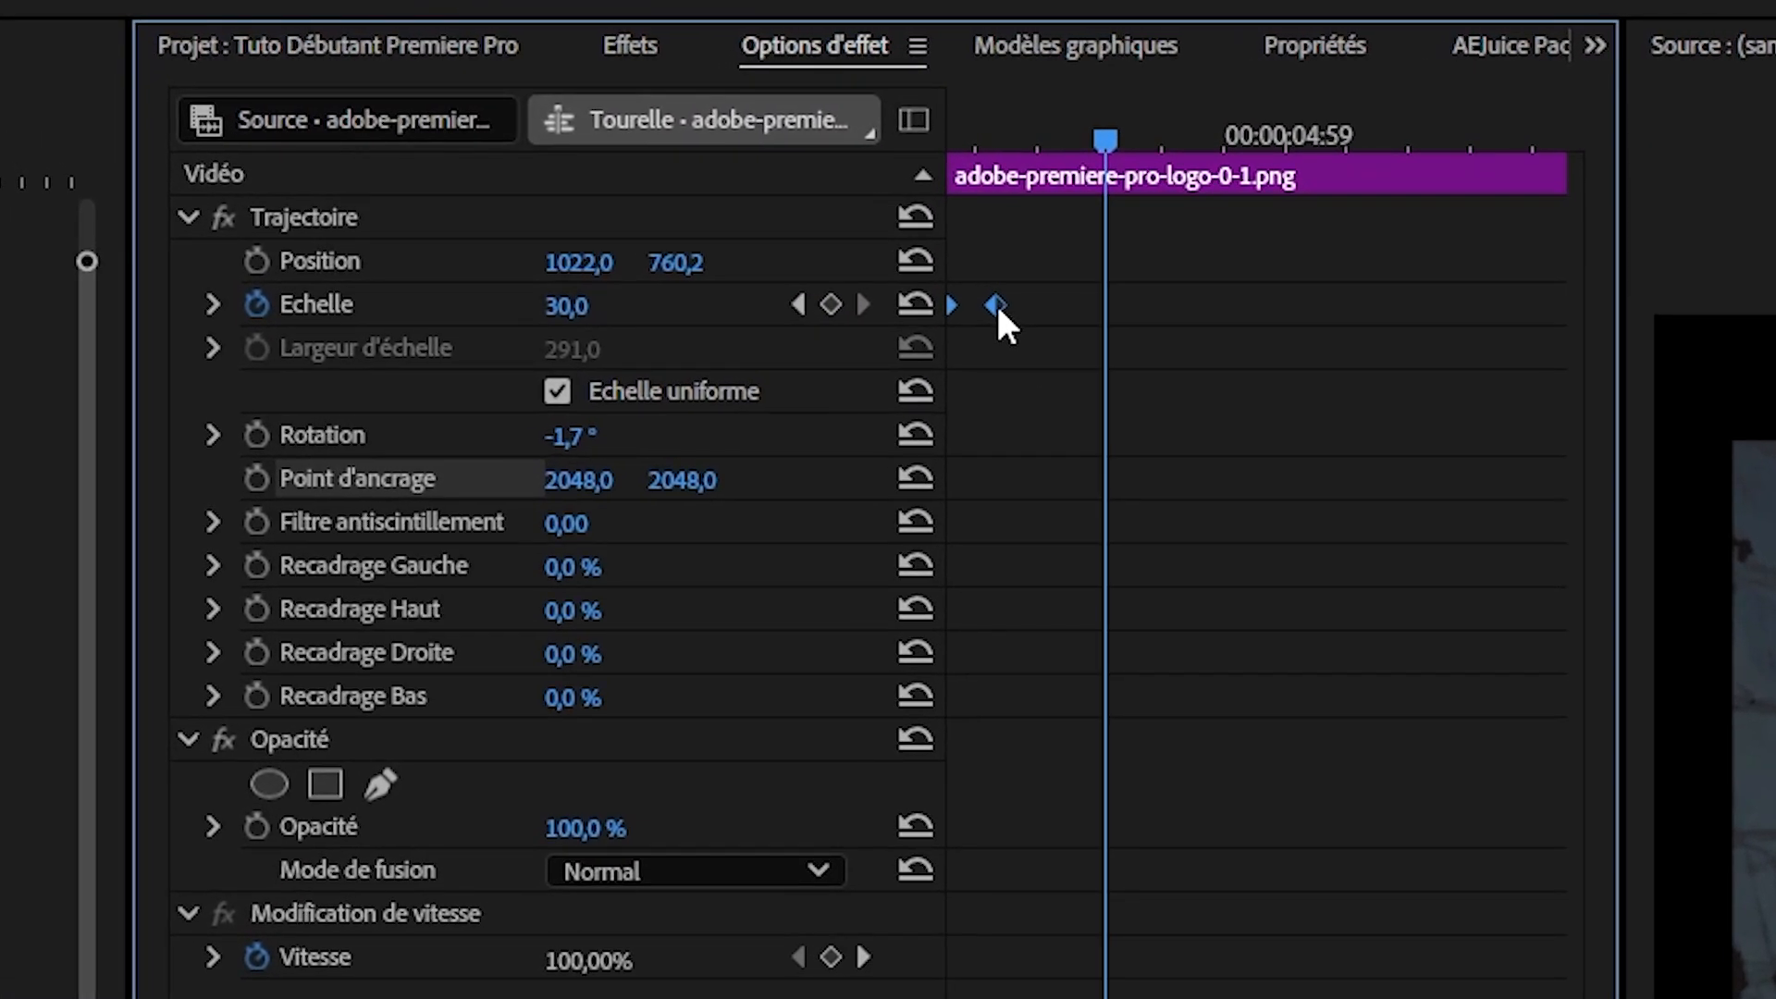
- Apply Progressif and Dégressif interpolation to both Echelle keyframes and move the second one to about 00:00:03:32
right_click(997, 305)
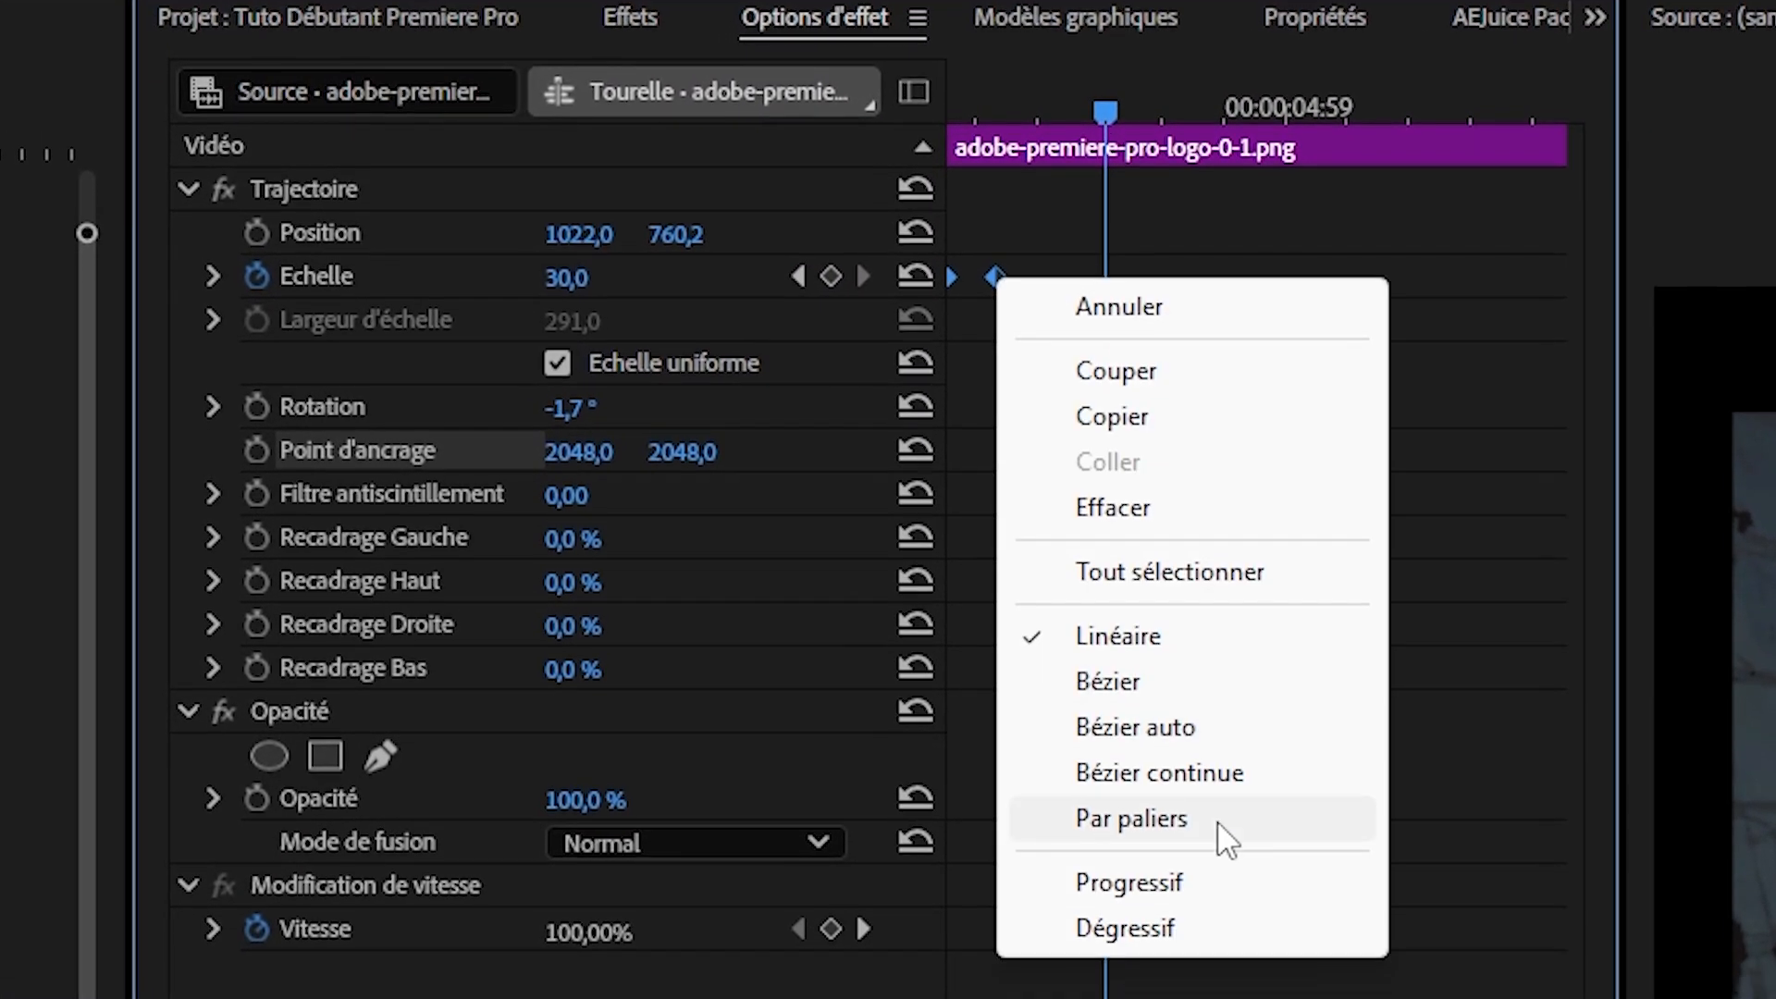
click(1189, 909)
right_click(997, 305)
click(1204, 808)
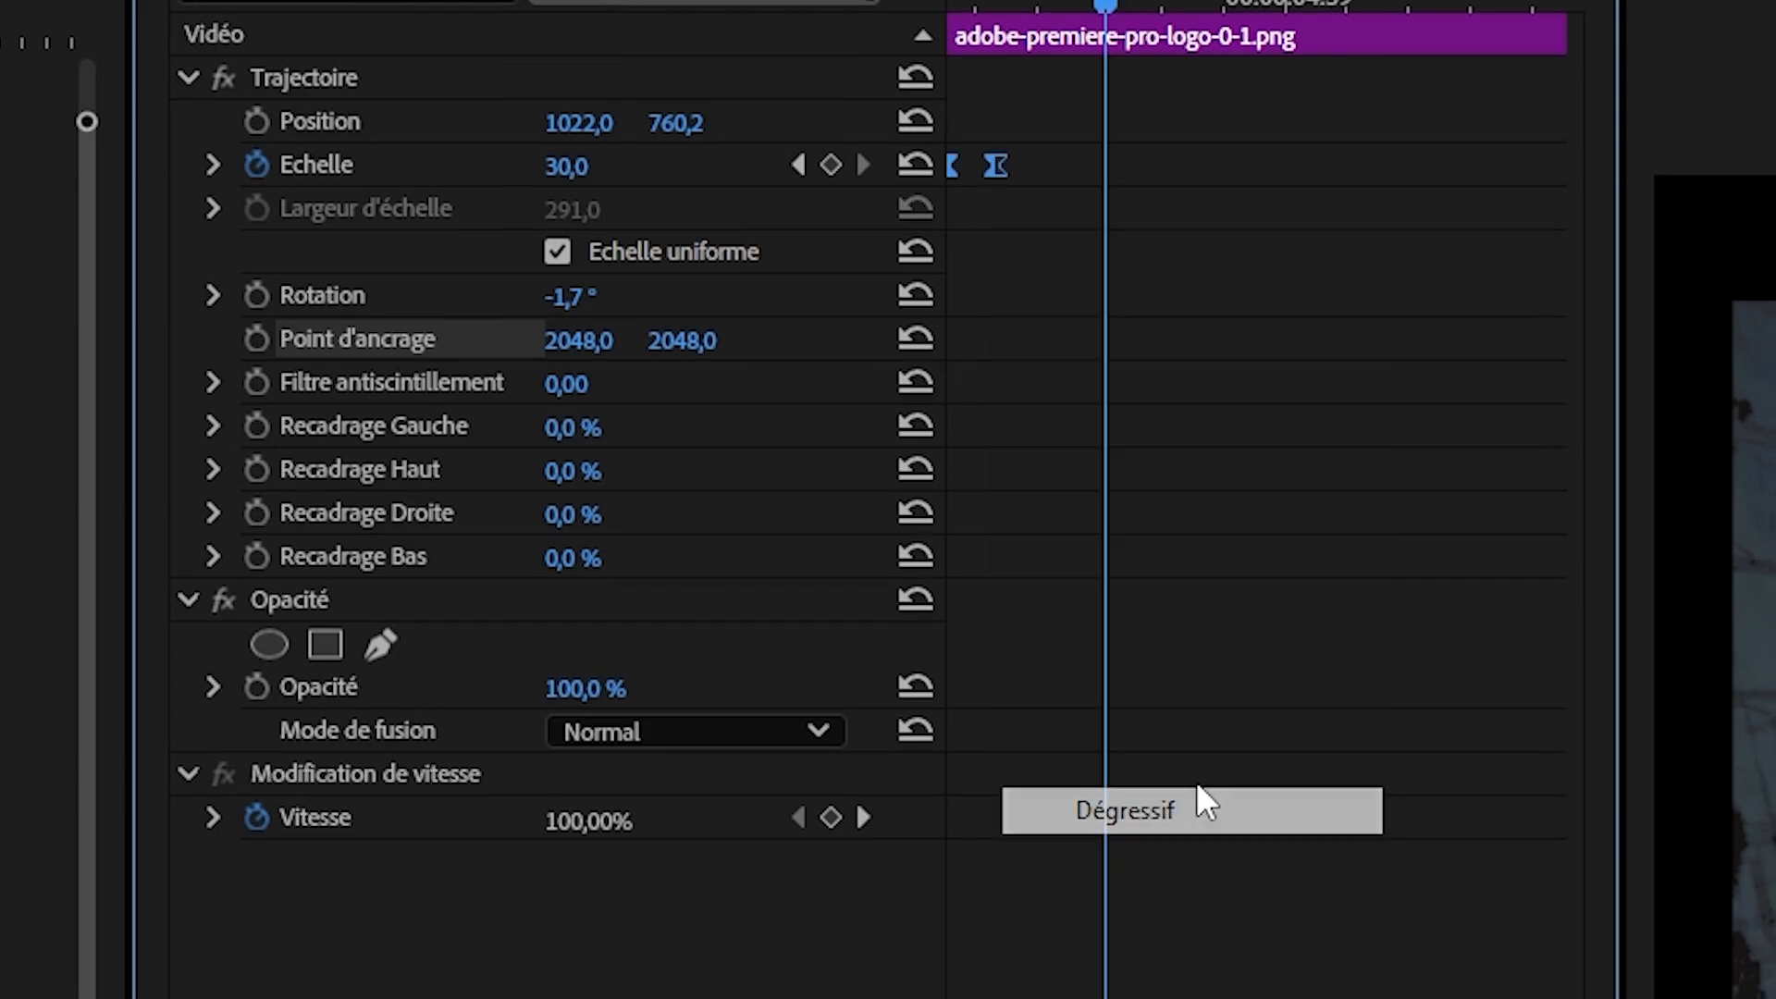
drag(997, 164, 1108, 159)
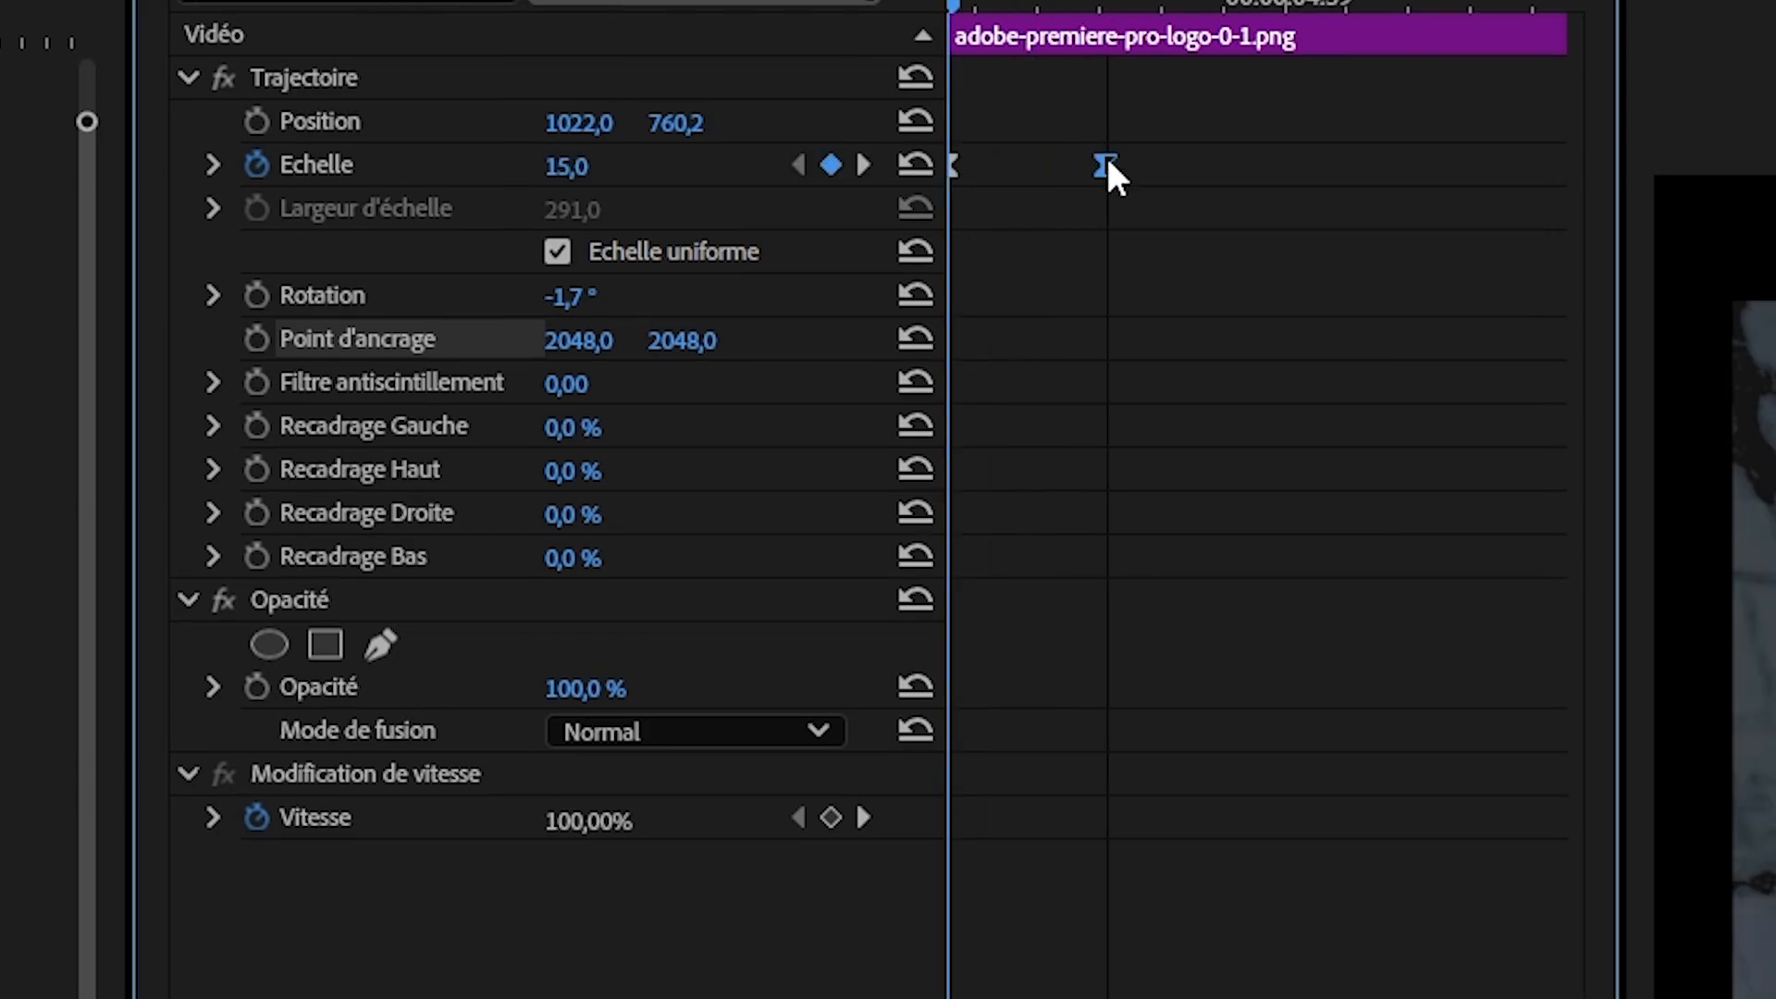
- Play back the eased scale animation from the clip's start
key(space)
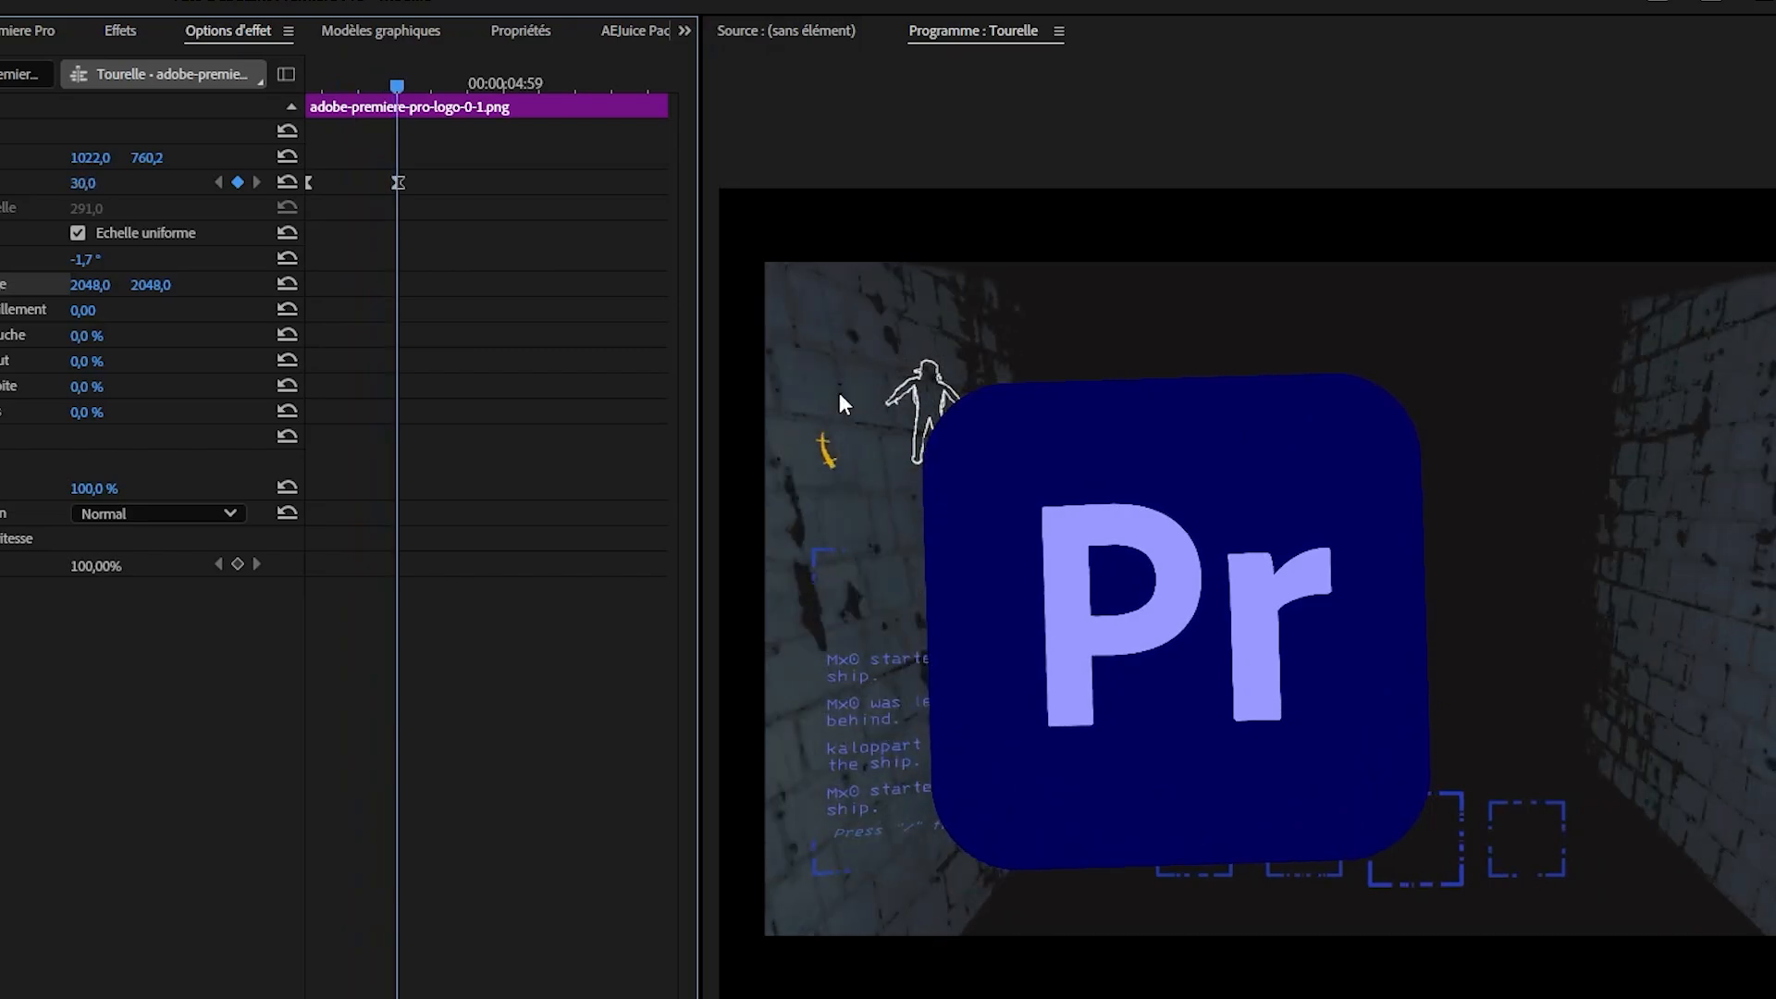
key(space)
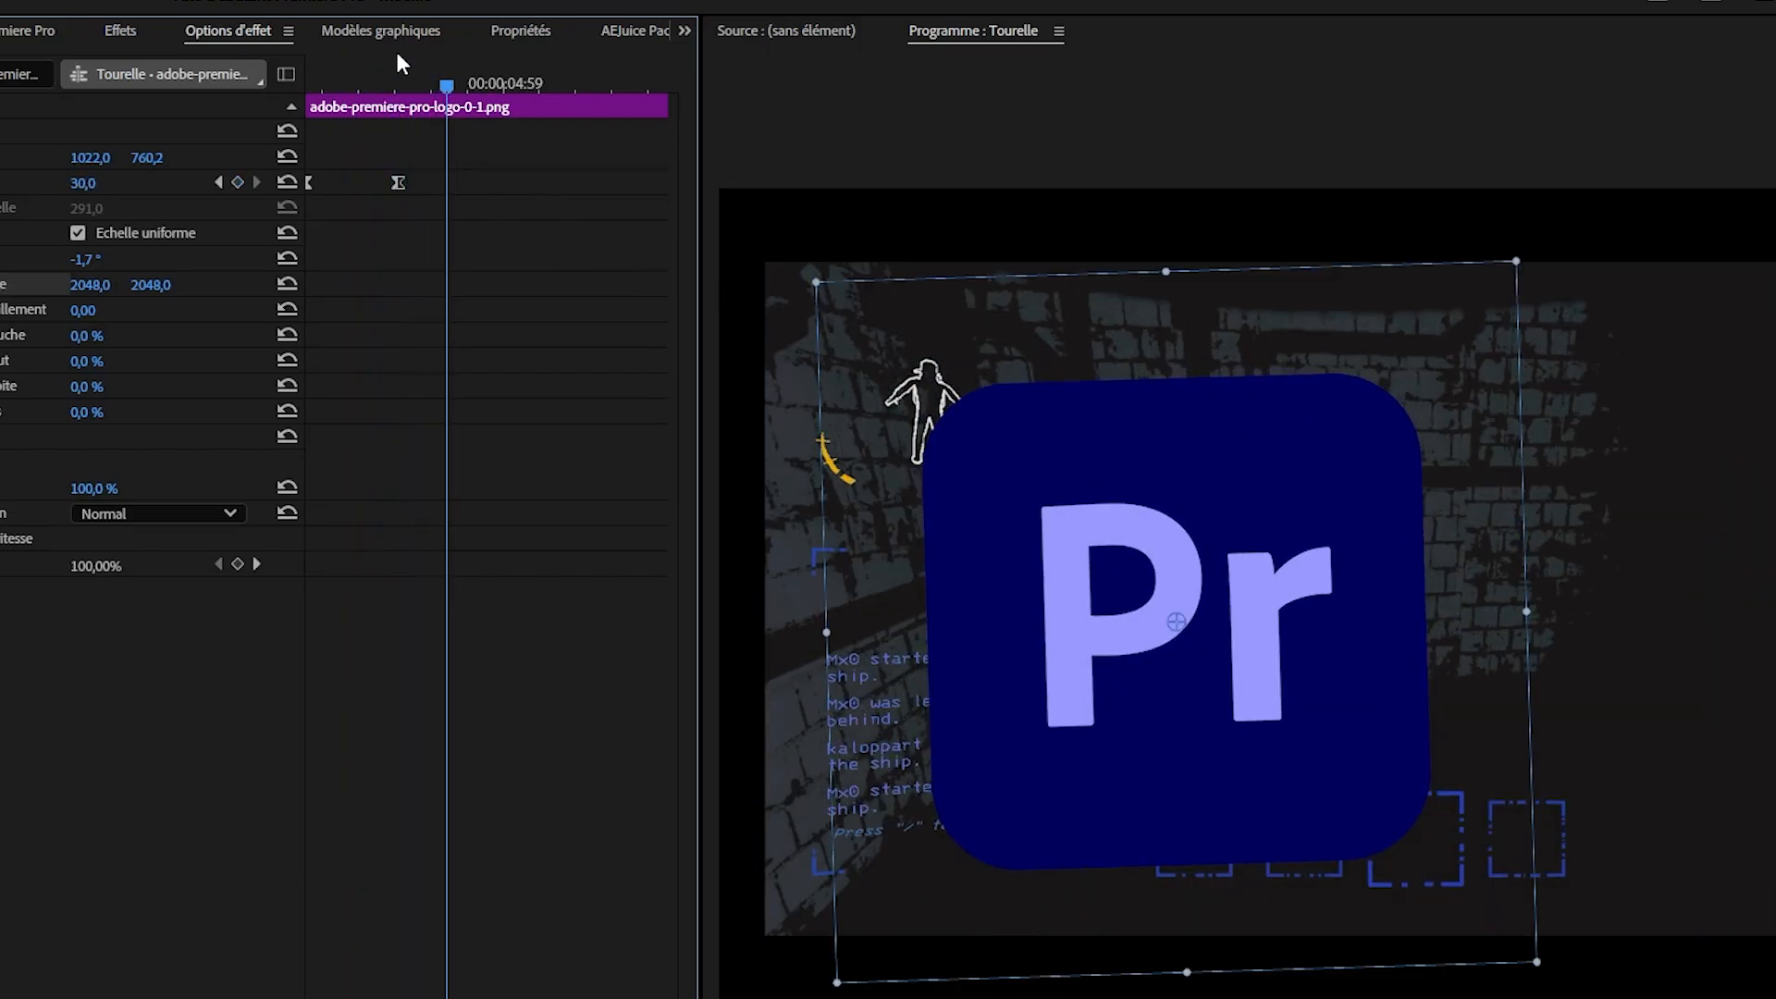
click(355, 87)
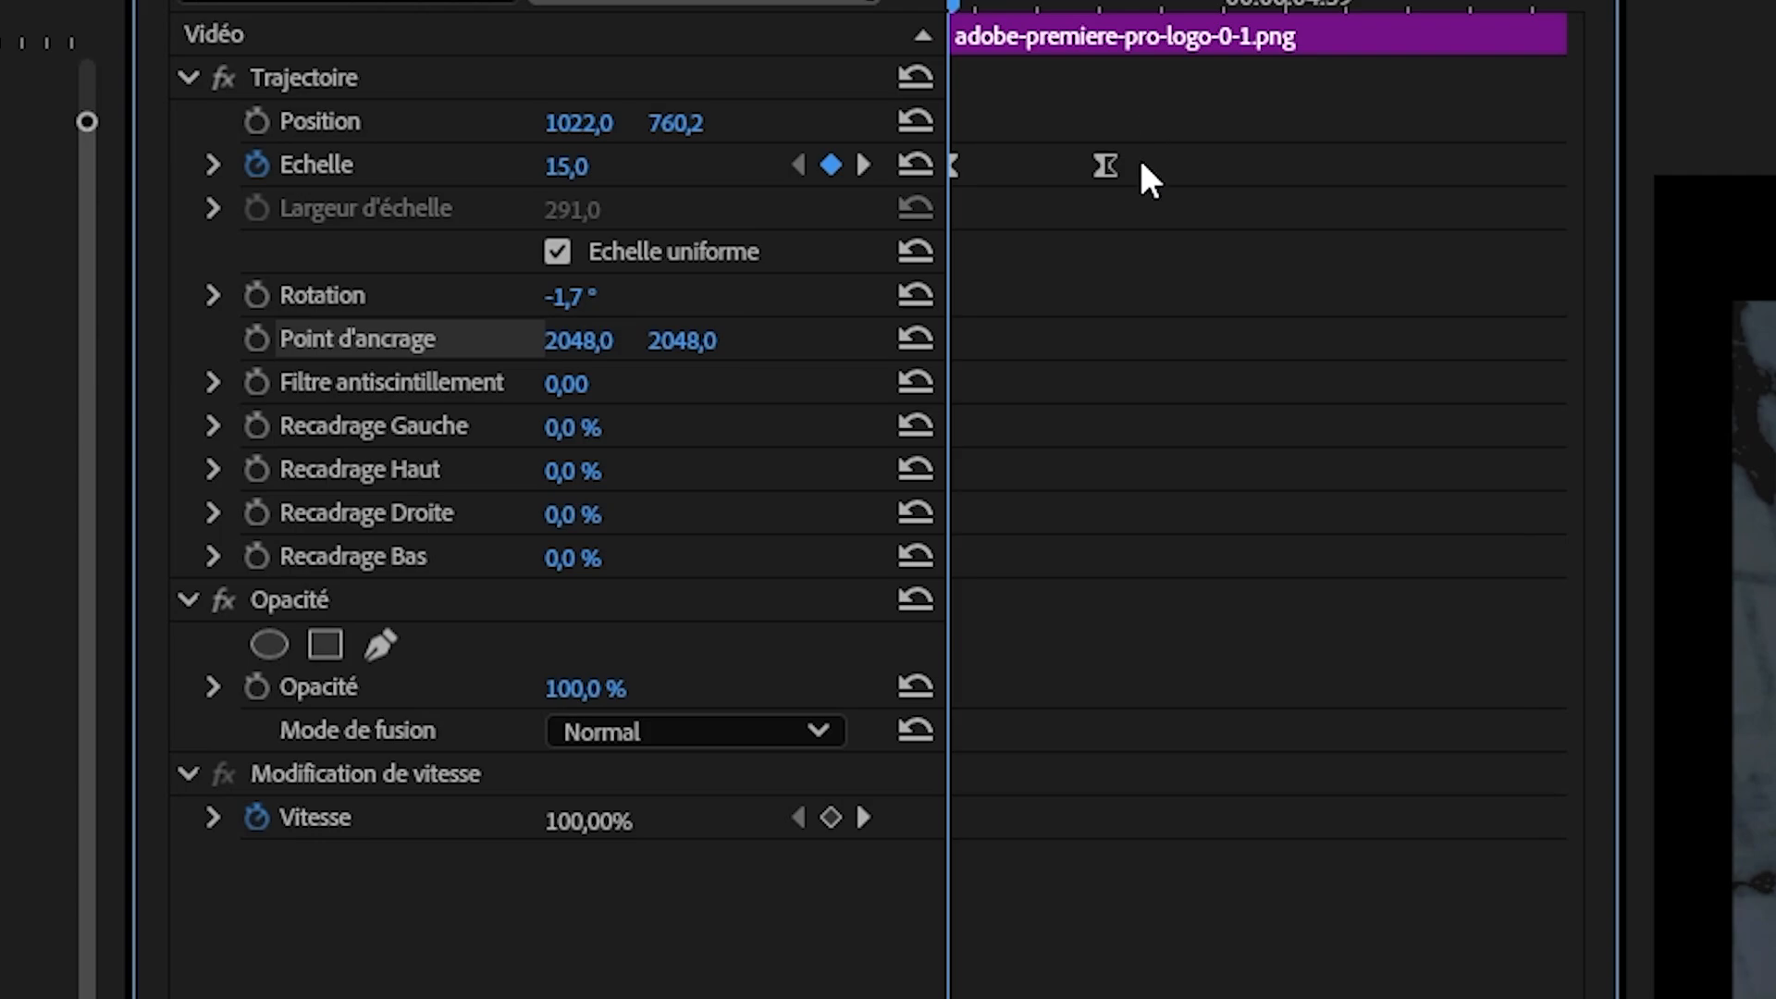
- Show the Echelle velocity graph and lengthen the second keyframe's handle towards the clip's start for a longer slowdown
click(214, 164)
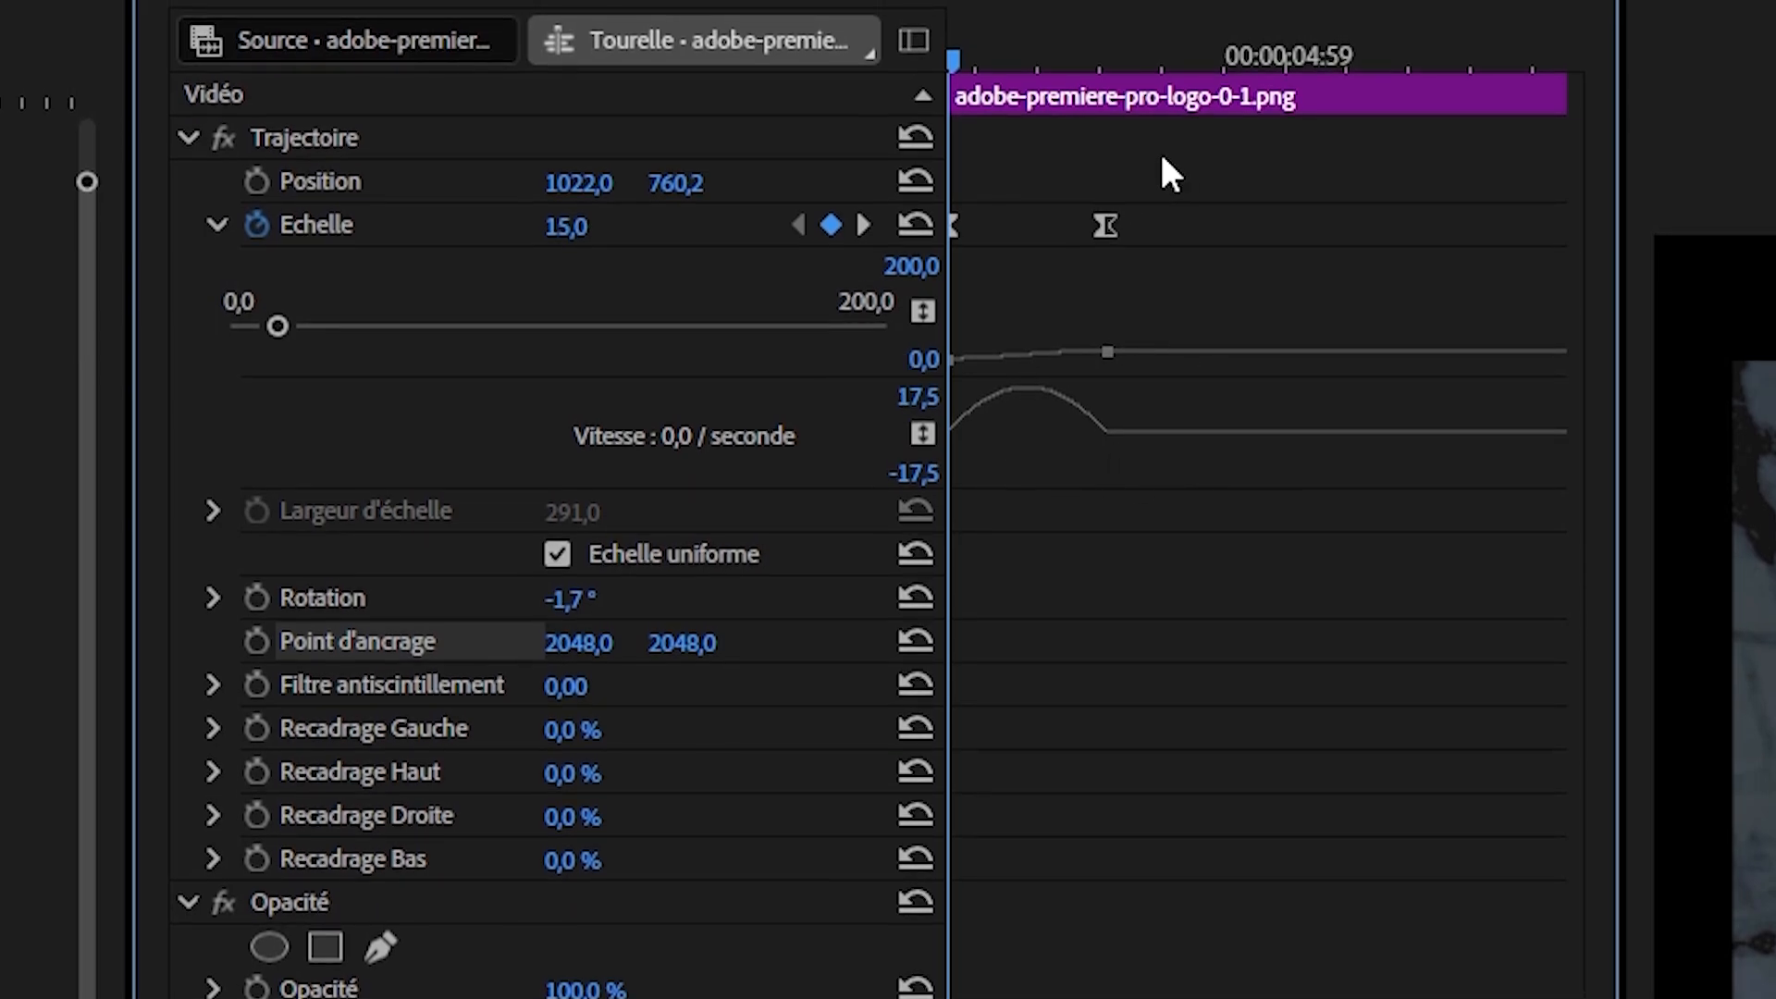
drag(1146, 246, 1096, 116)
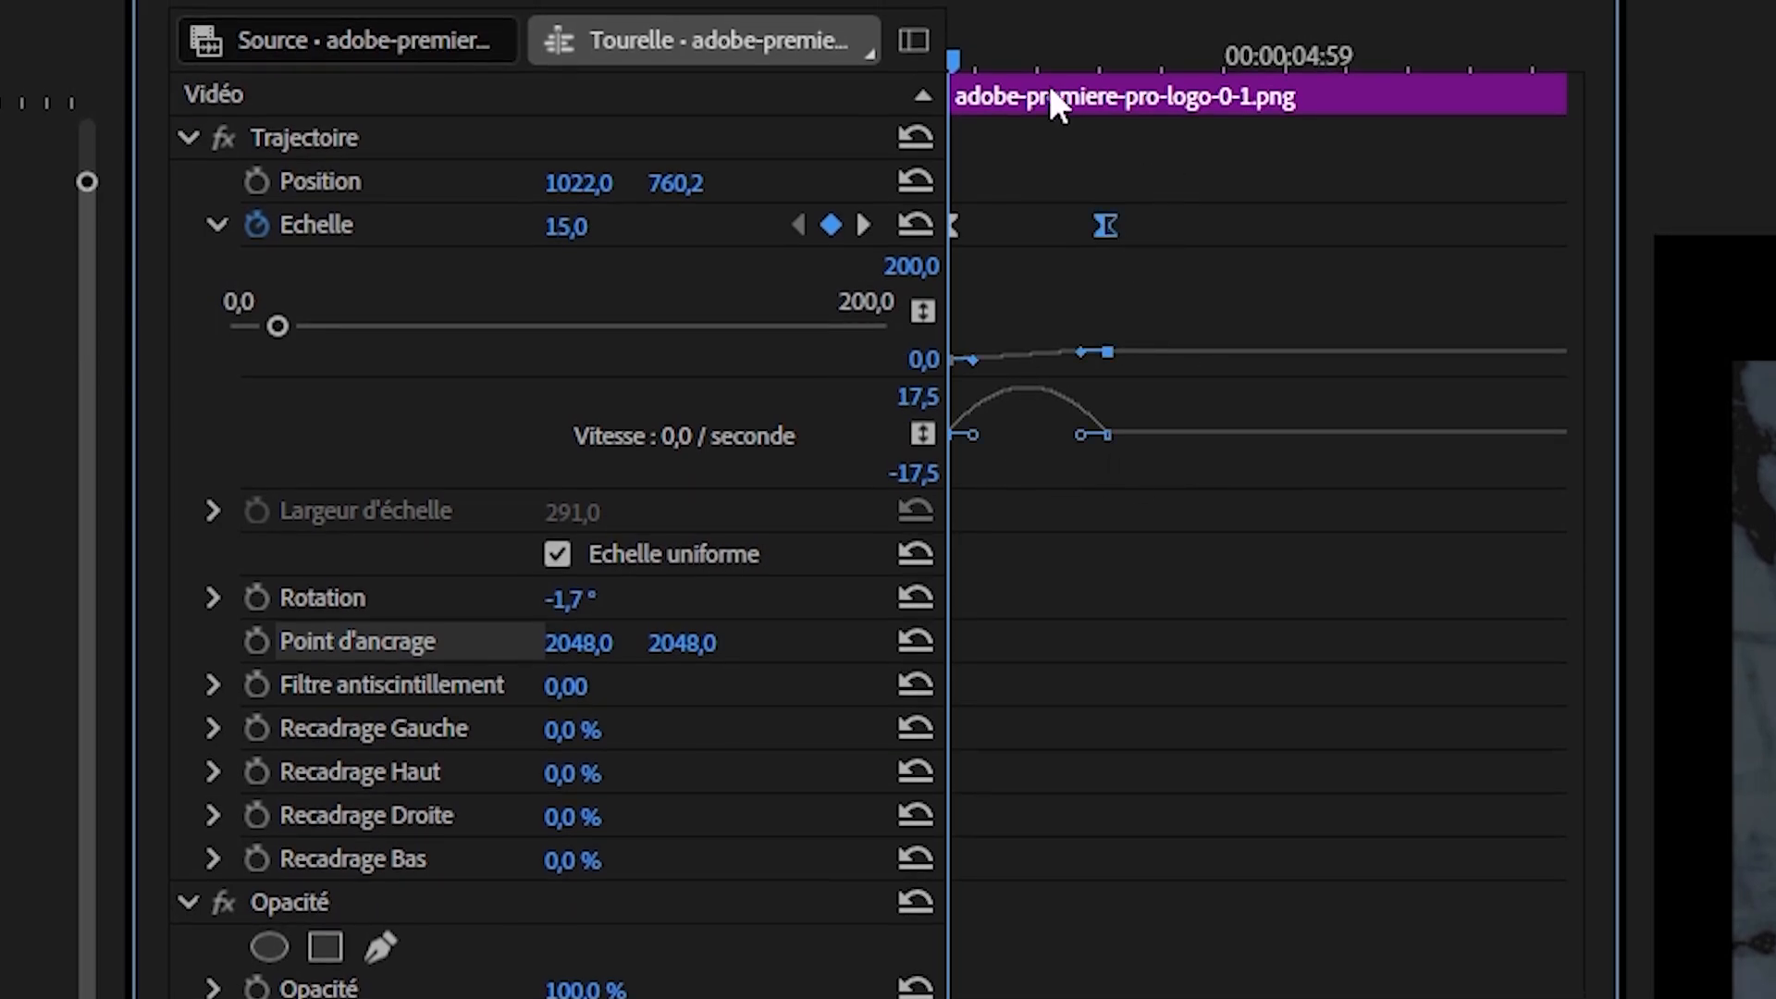
click(1054, 57)
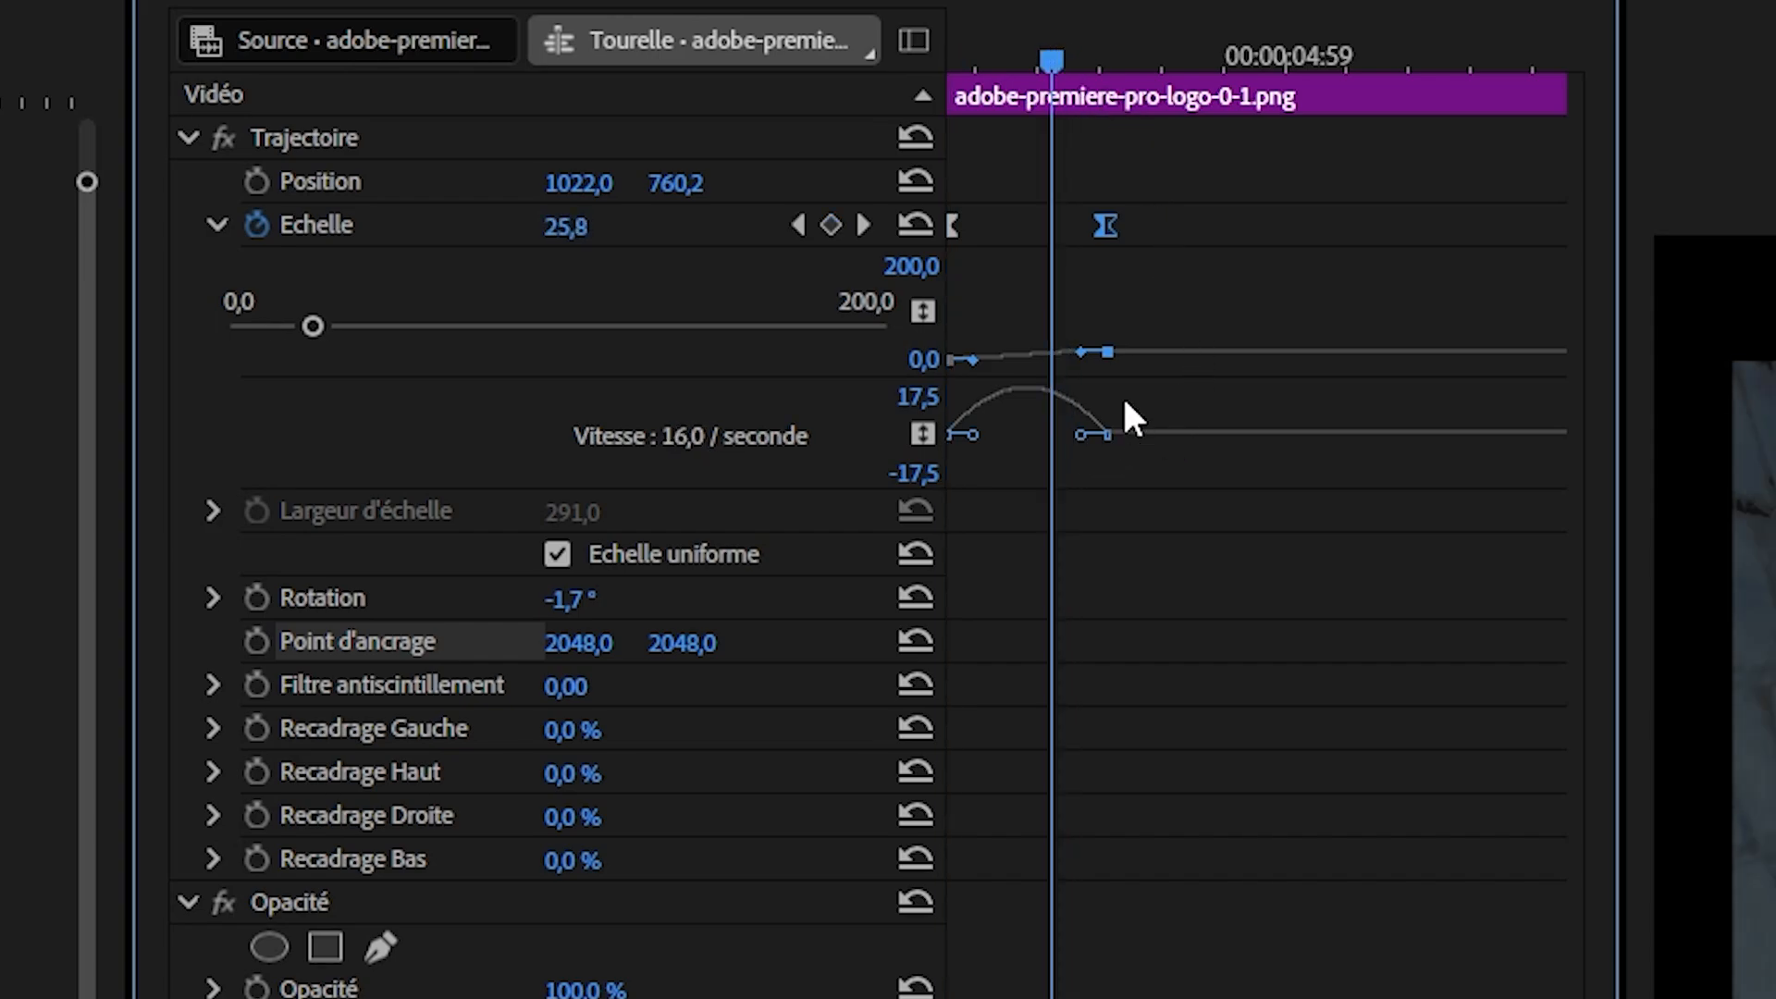
drag(1563, 997, 1173, 997)
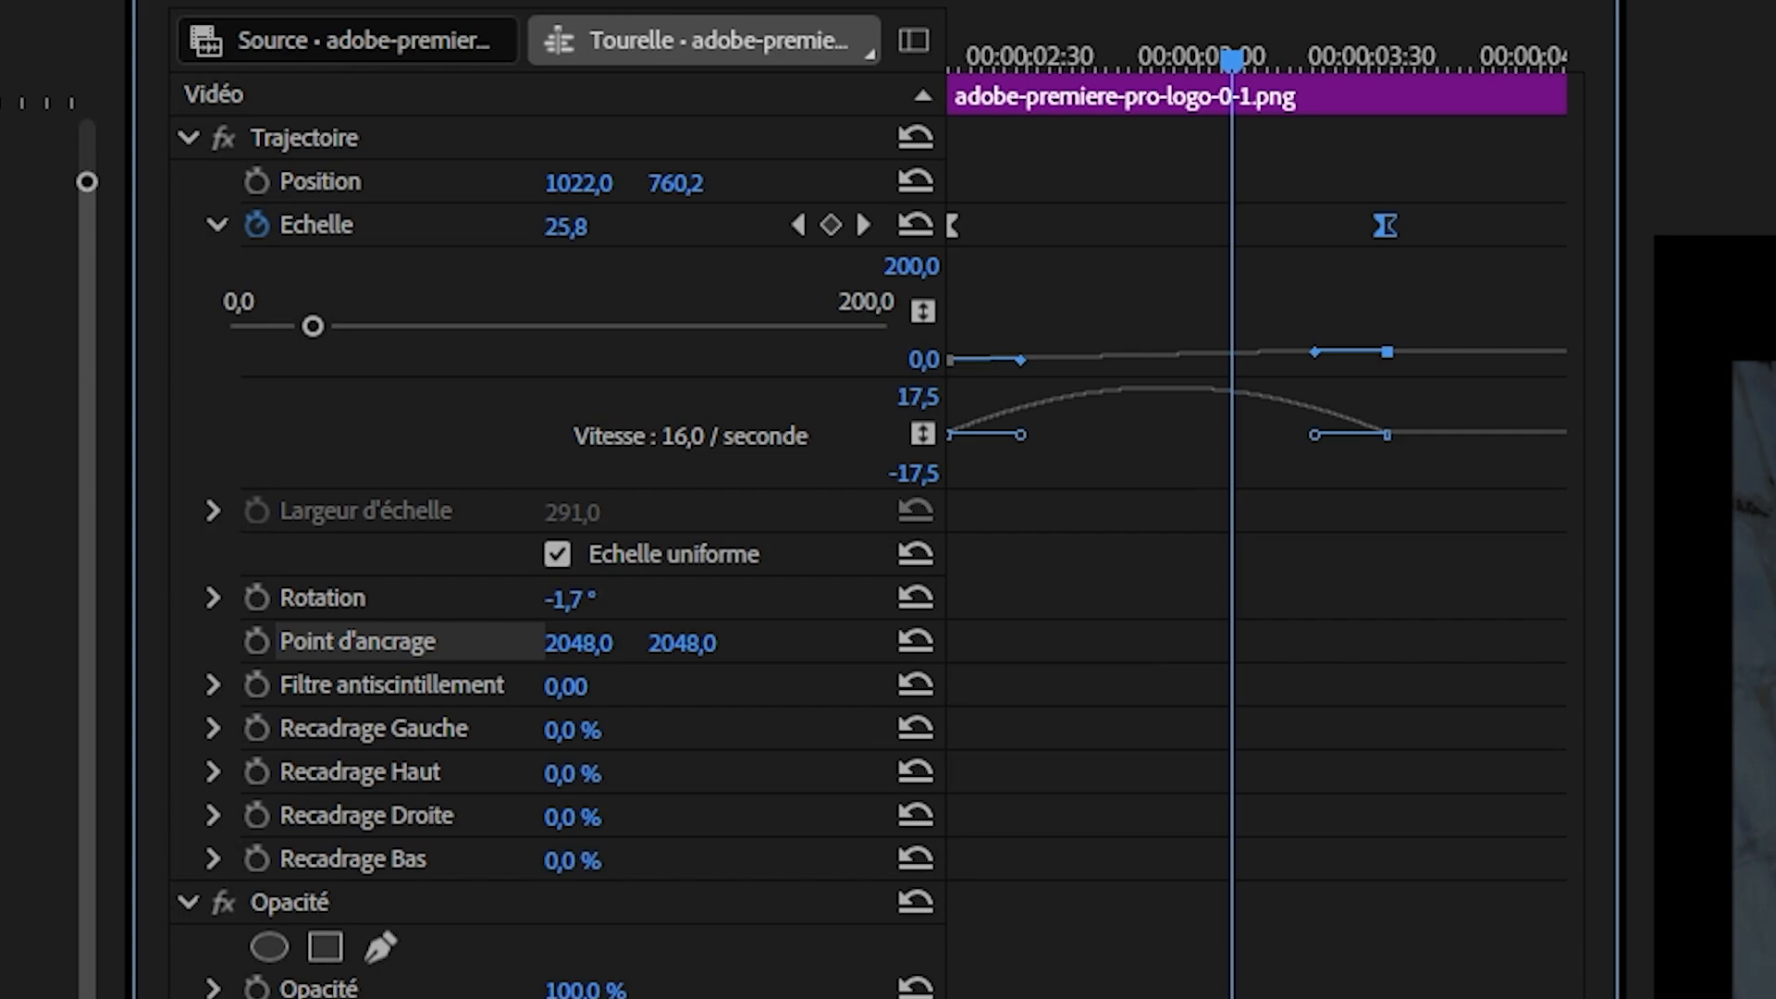
drag(1314, 434, 1156, 435)
drag(1074, 55, 663, 39)
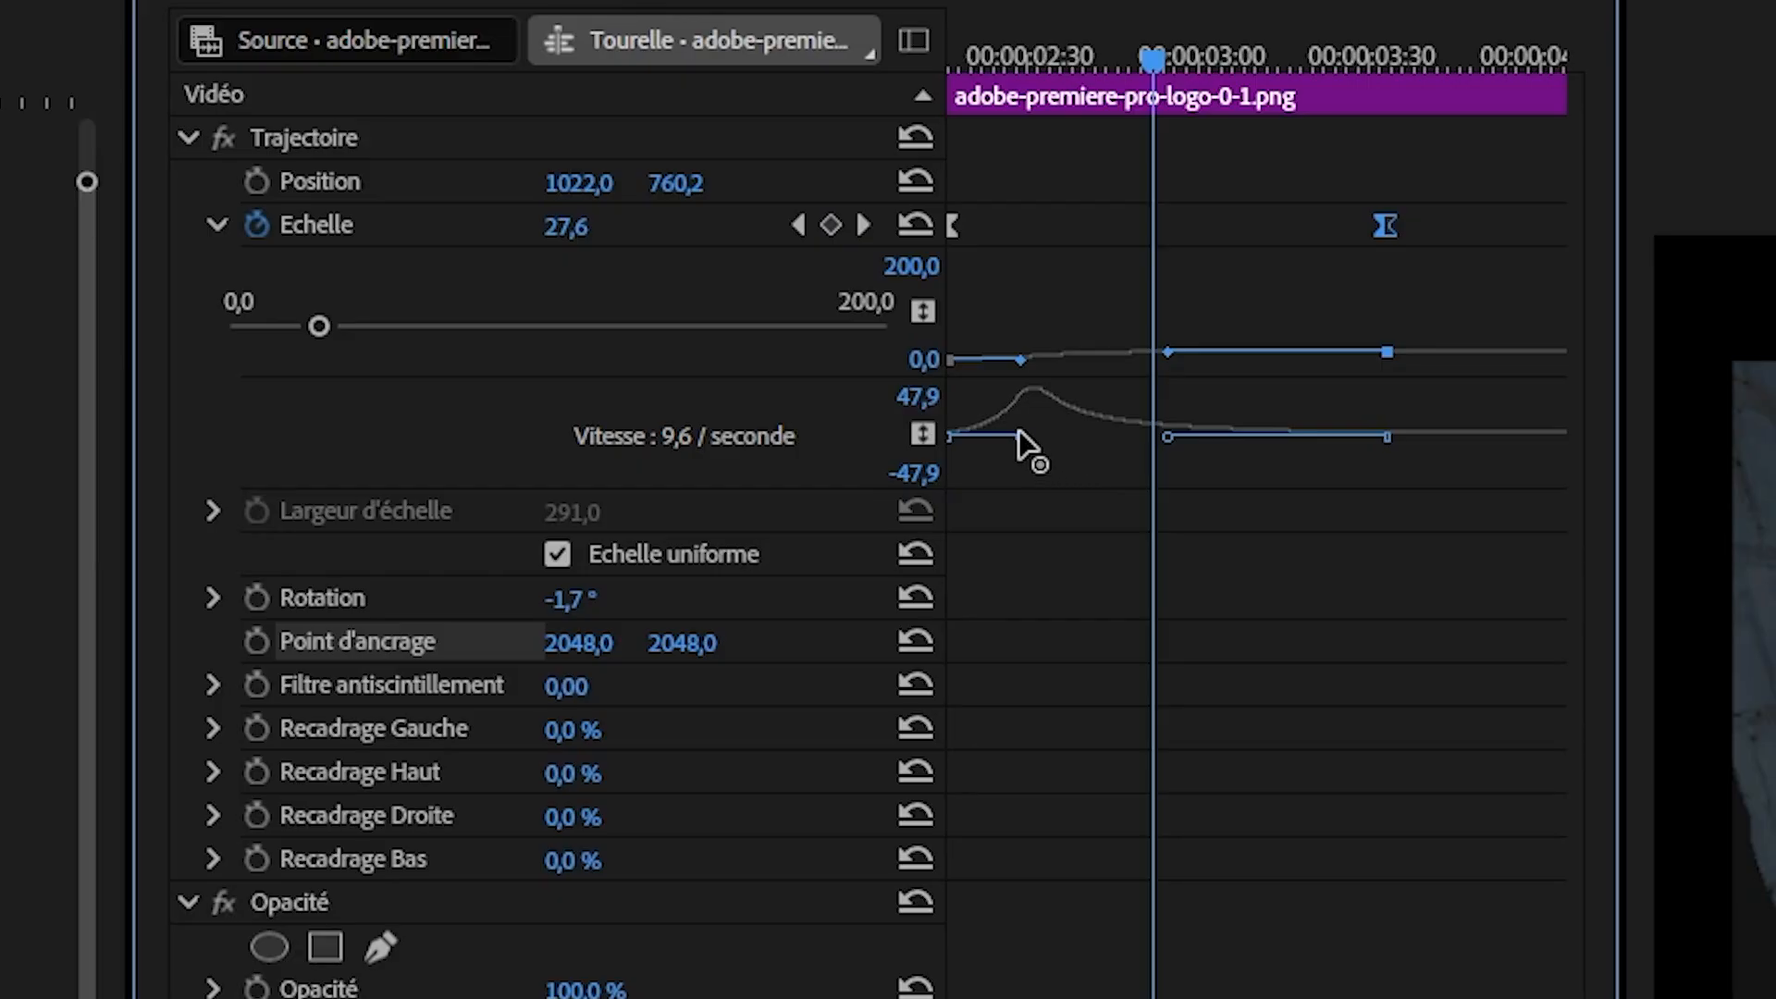
- Pull the first Echelle keyframe's velocity handle back to the clip's start so growth begins abruptly, and preview the animation
drag(1018, 431, 953, 455)
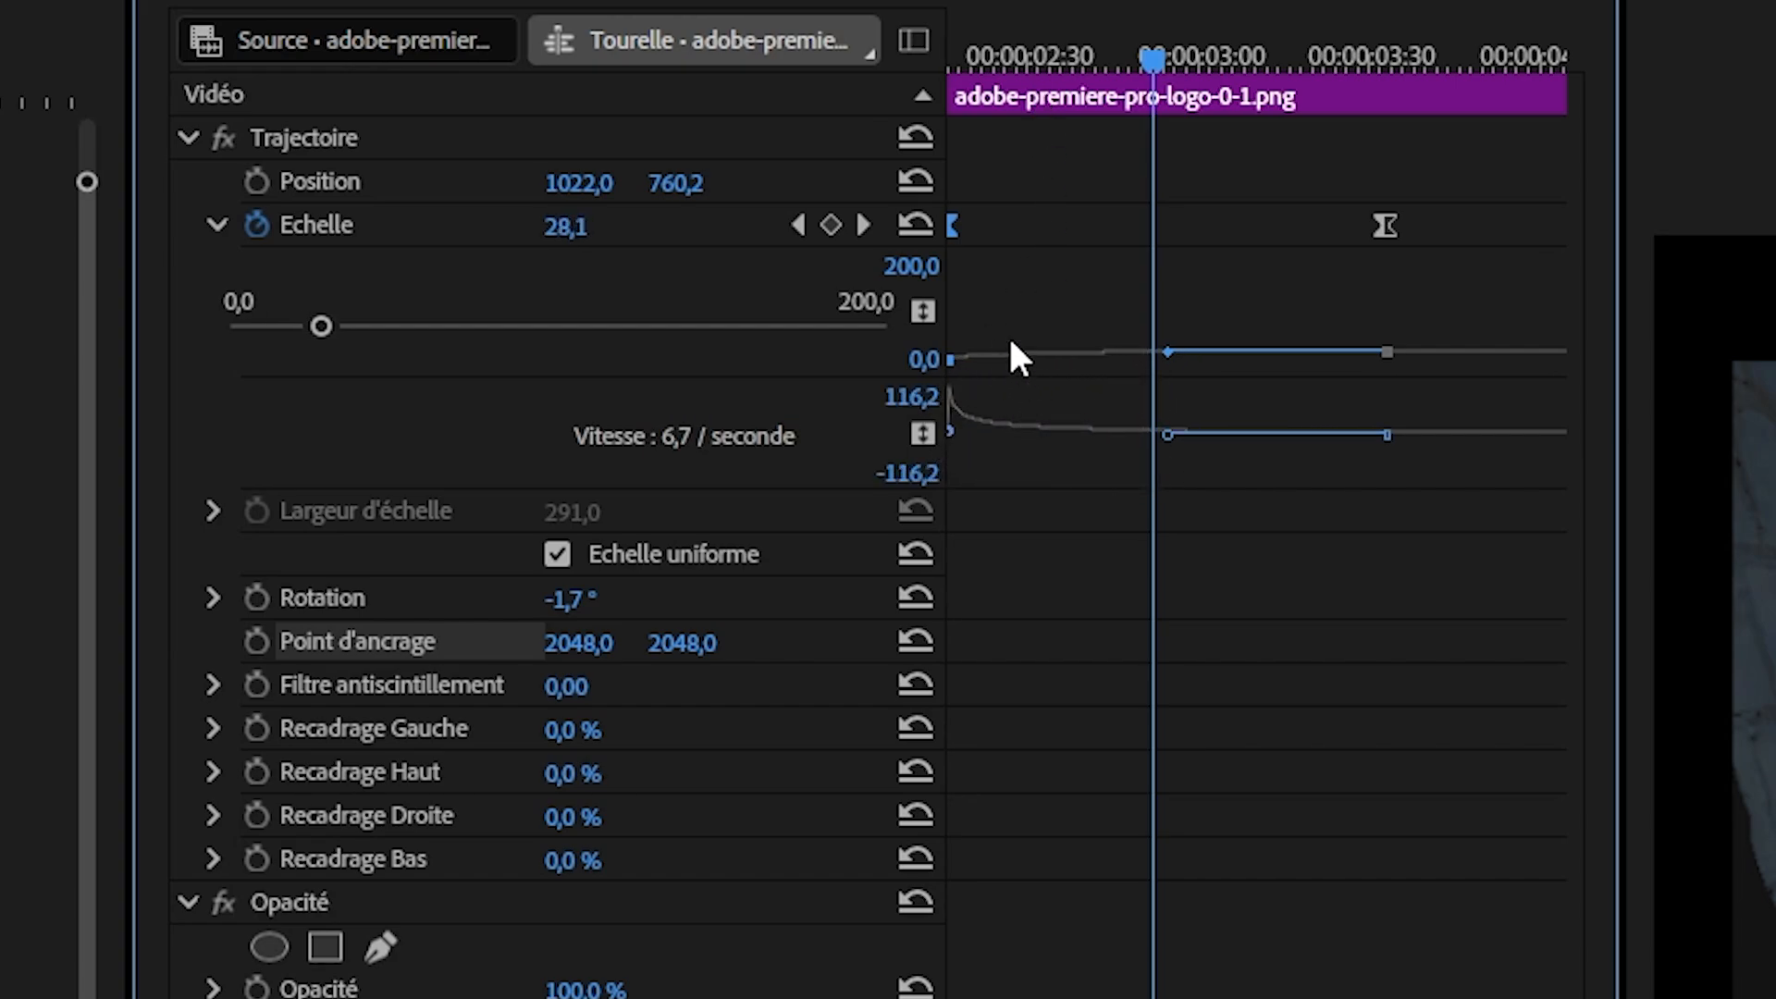
drag(1016, 45, 670, 109)
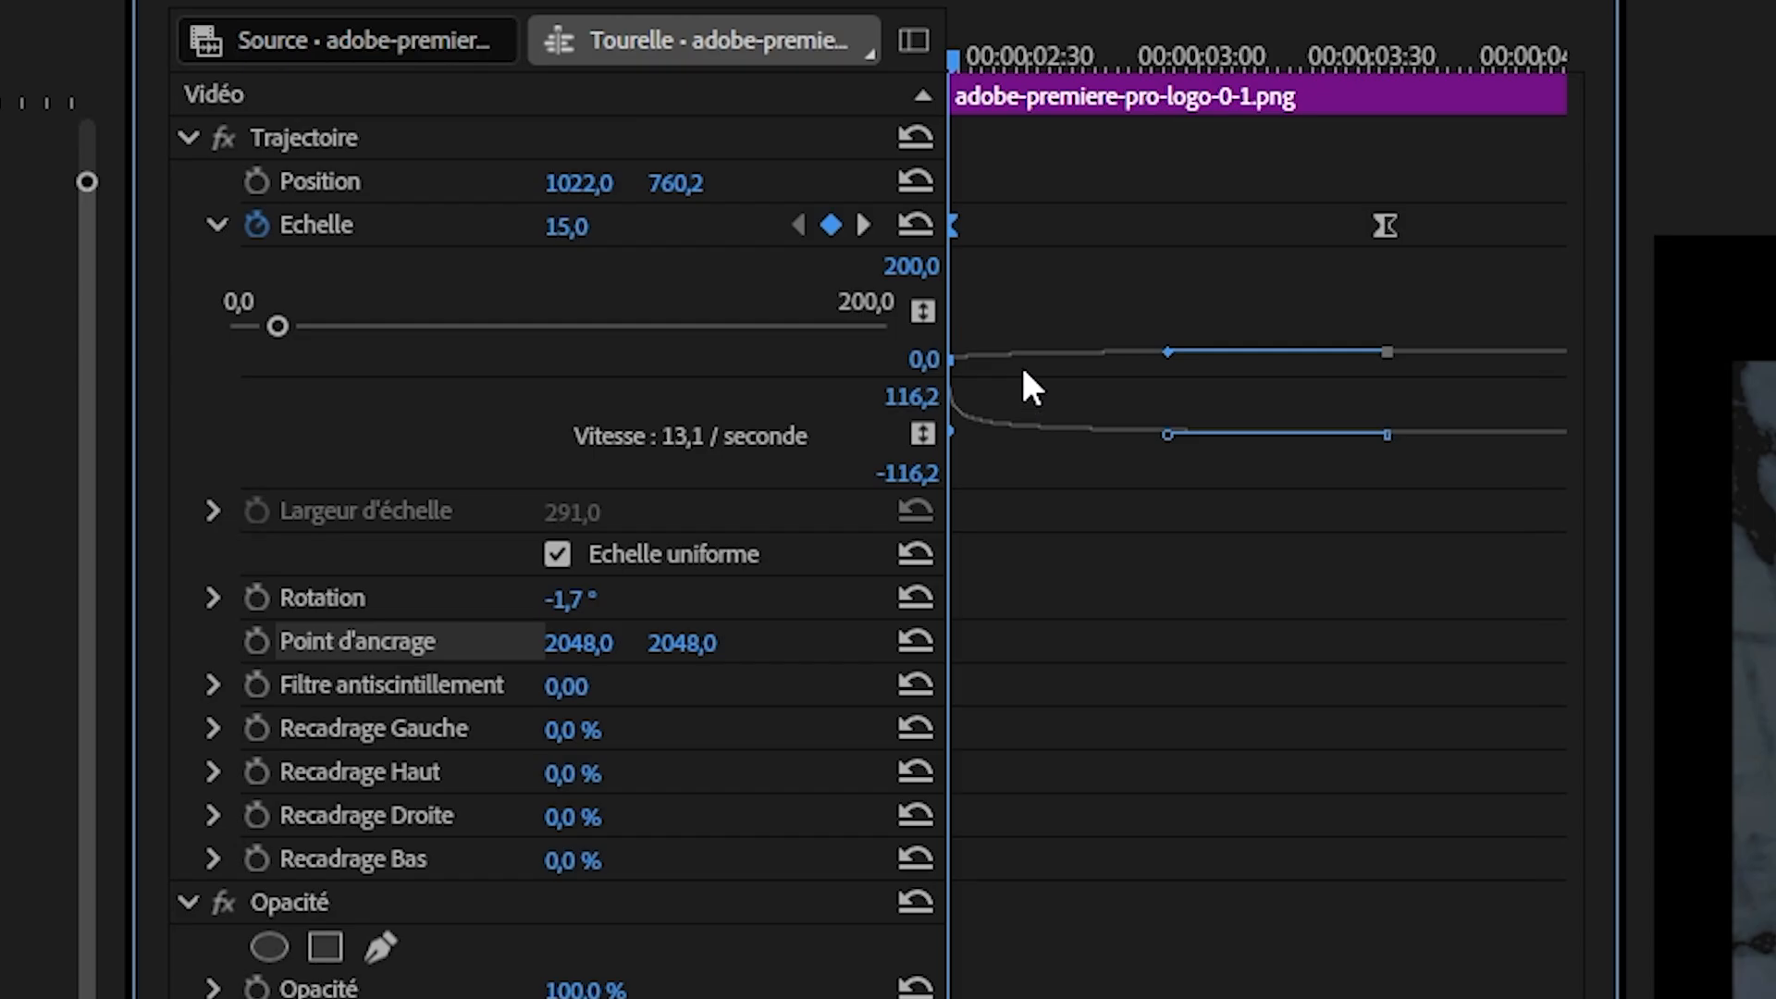
key(space)
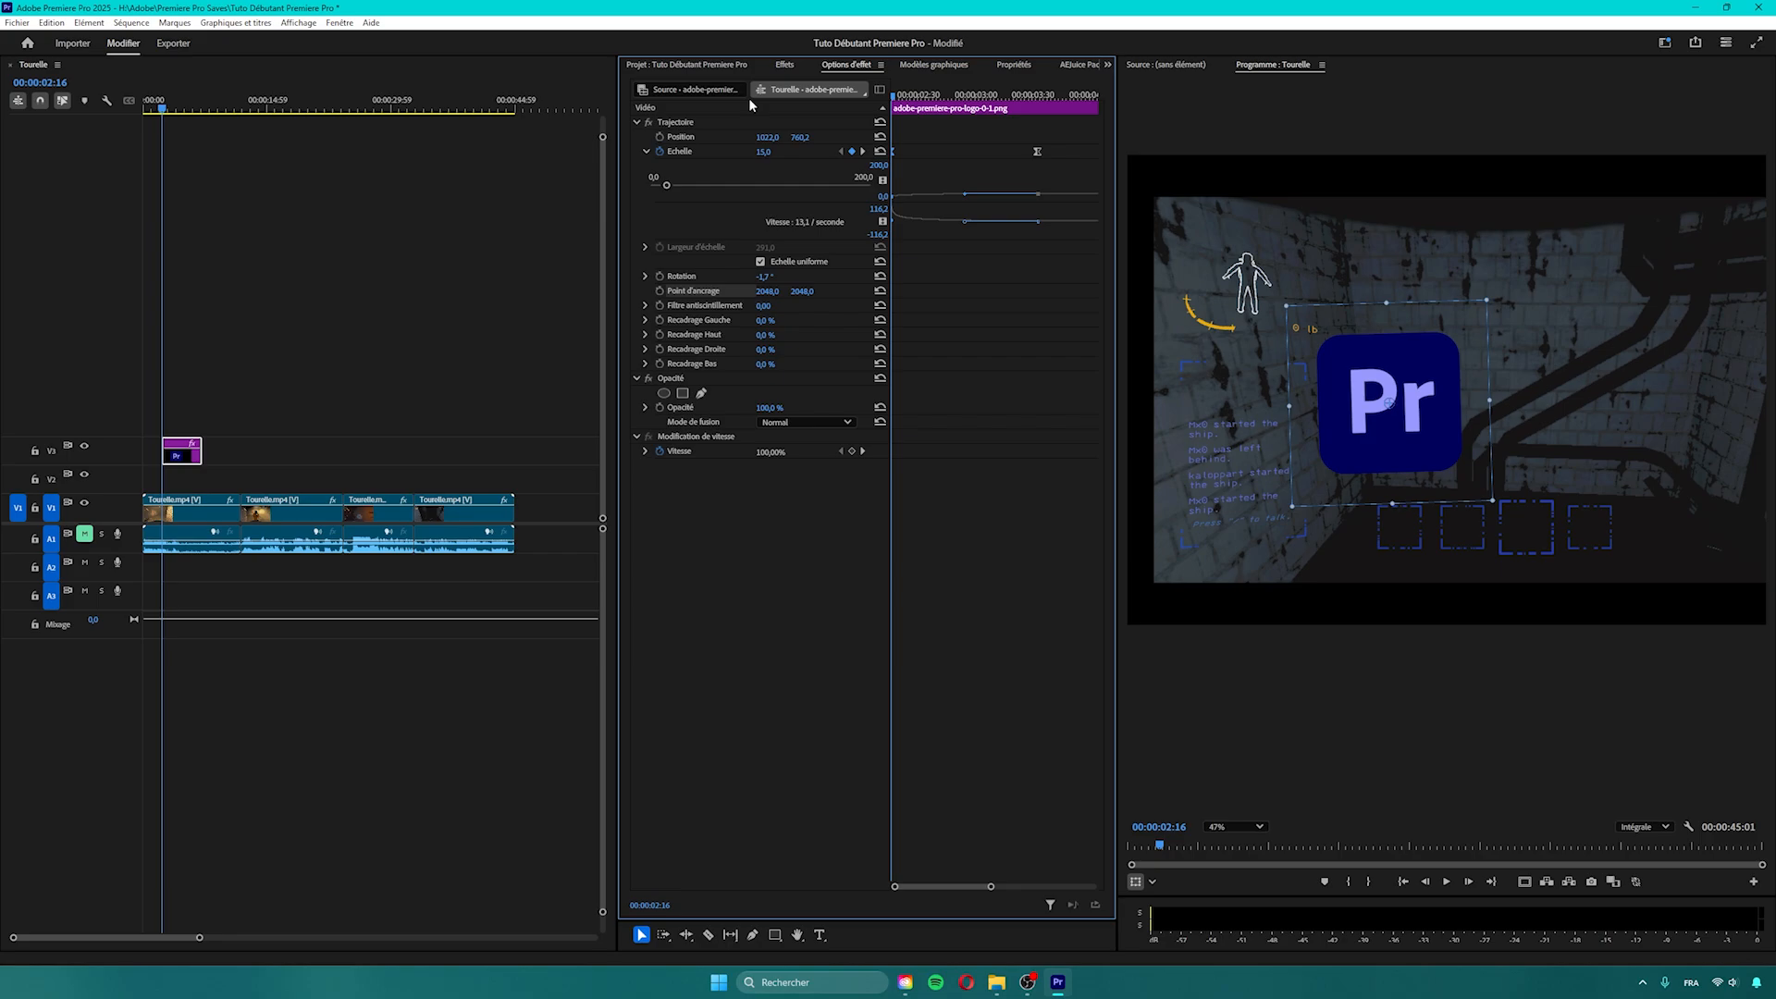
click(812, 593)
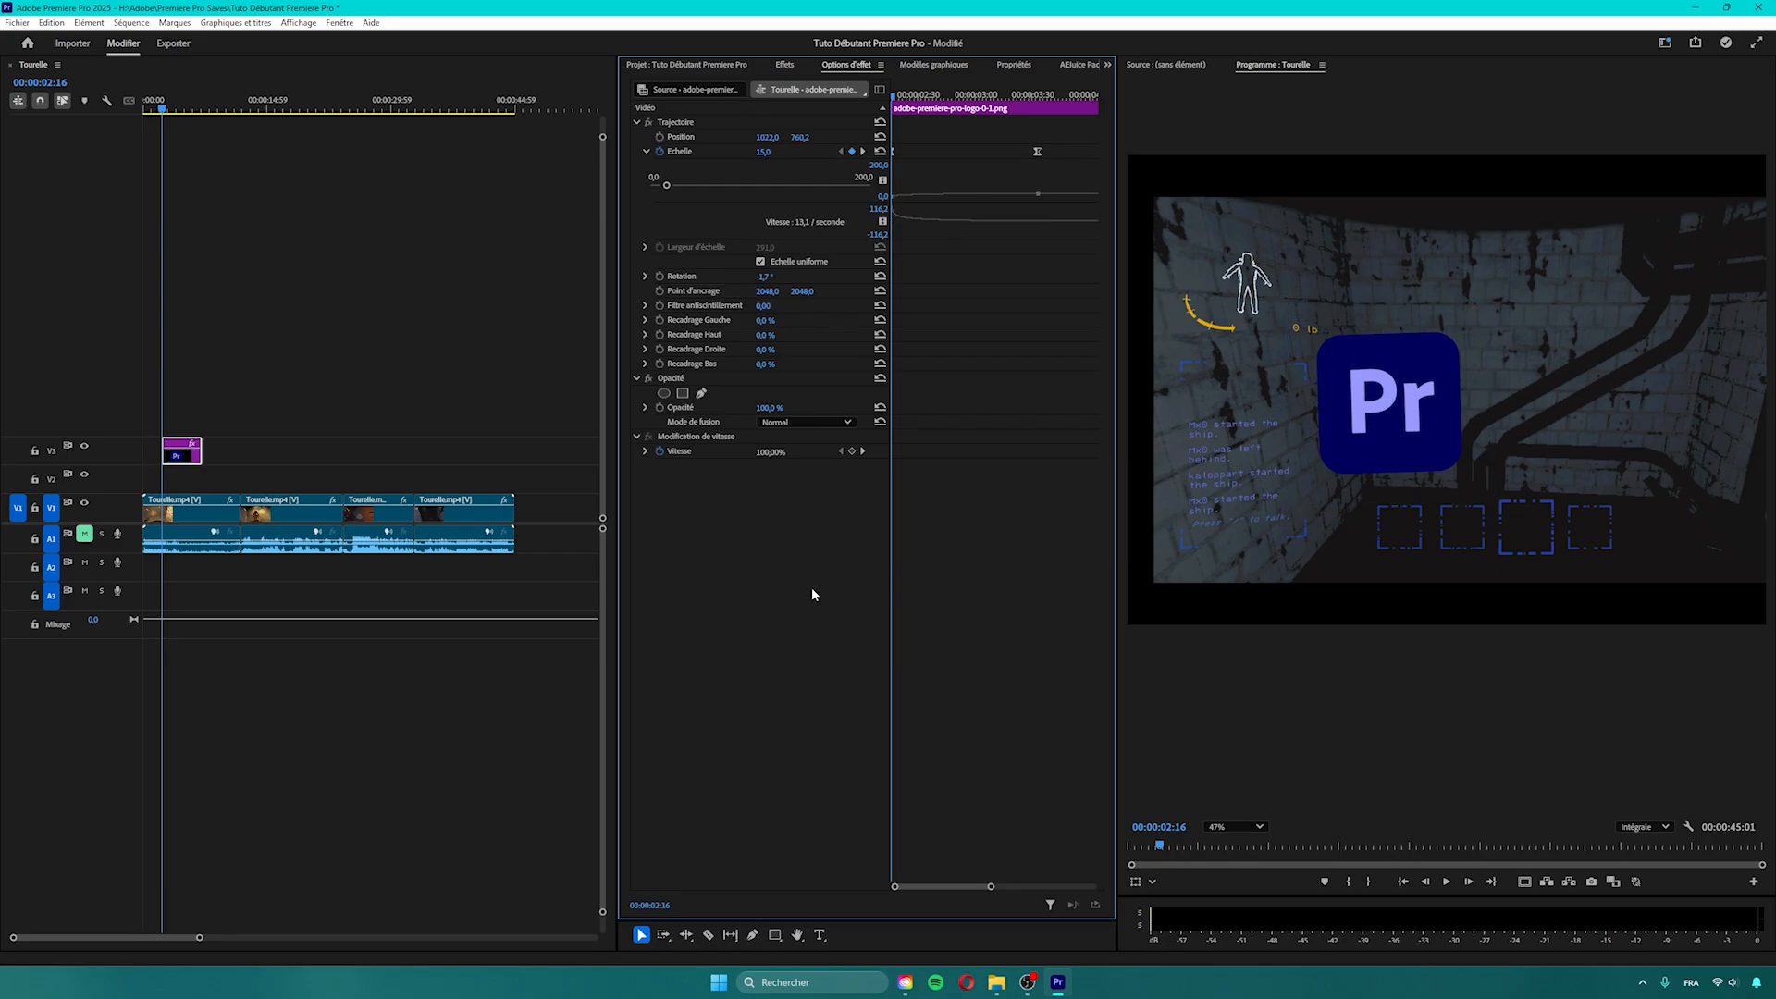
- Browse the Effets vidéo library, looking through categories such as Canal, Correction colorimétrique and Déformation
click(785, 65)
click(633, 177)
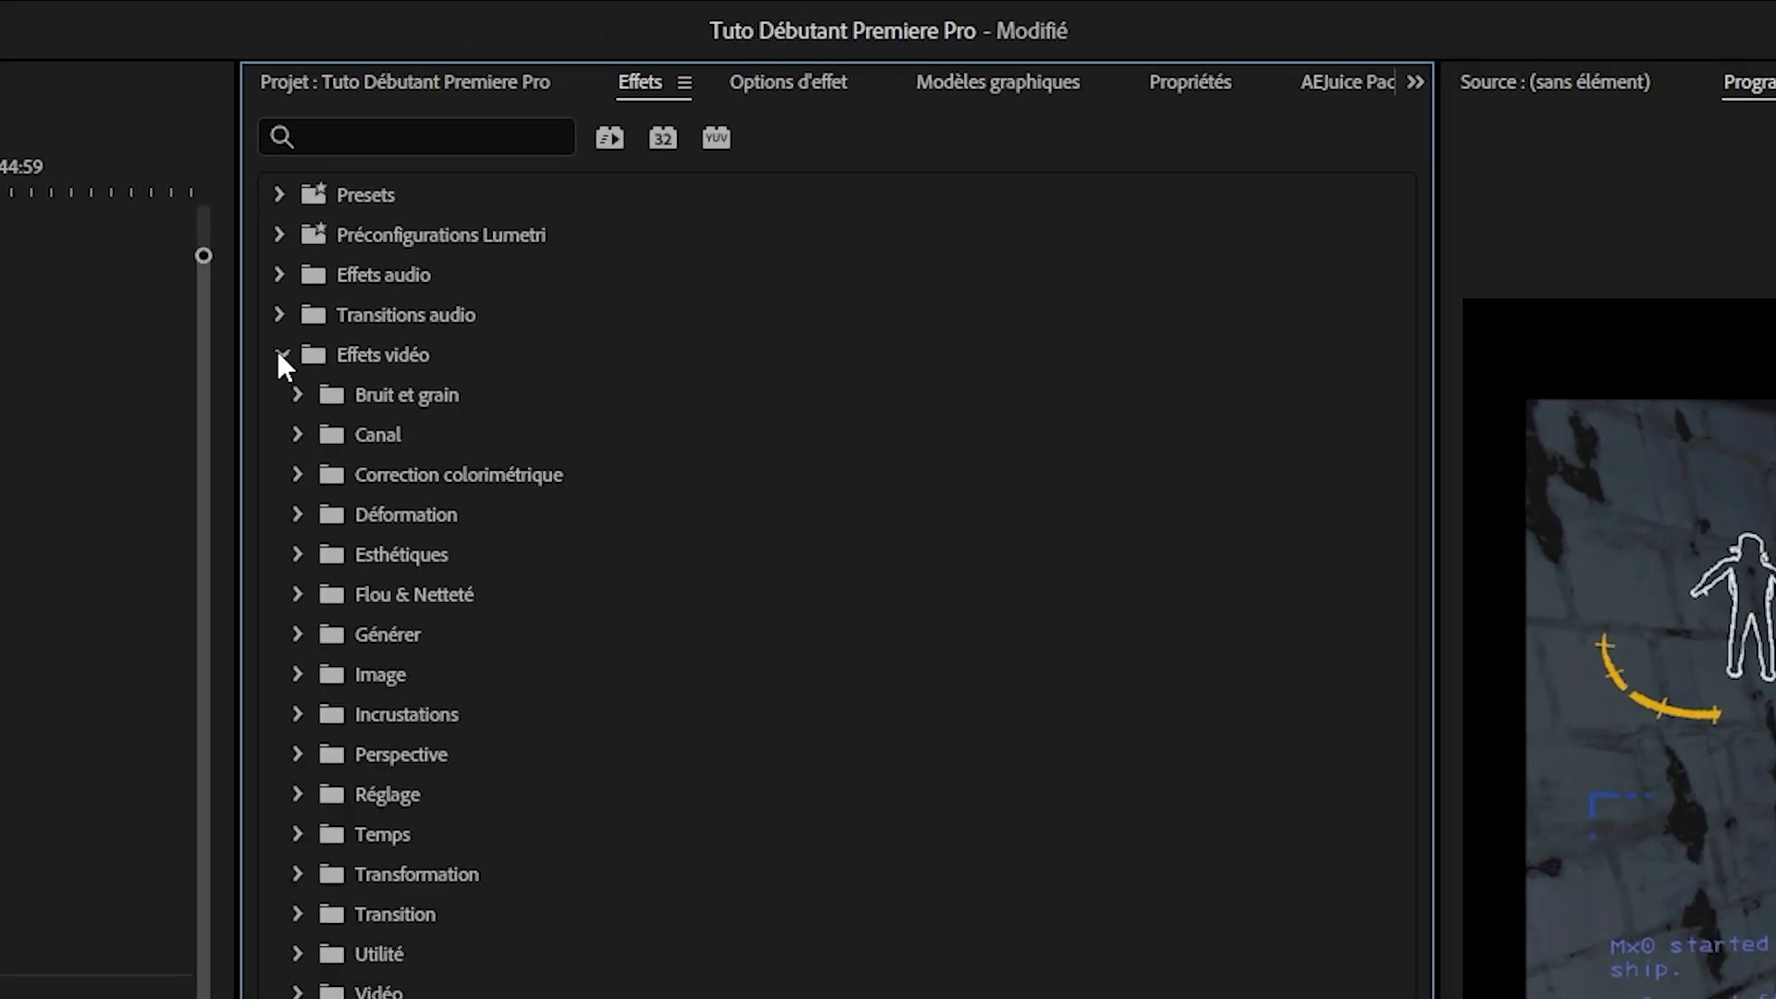
click(294, 435)
click(295, 434)
click(296, 477)
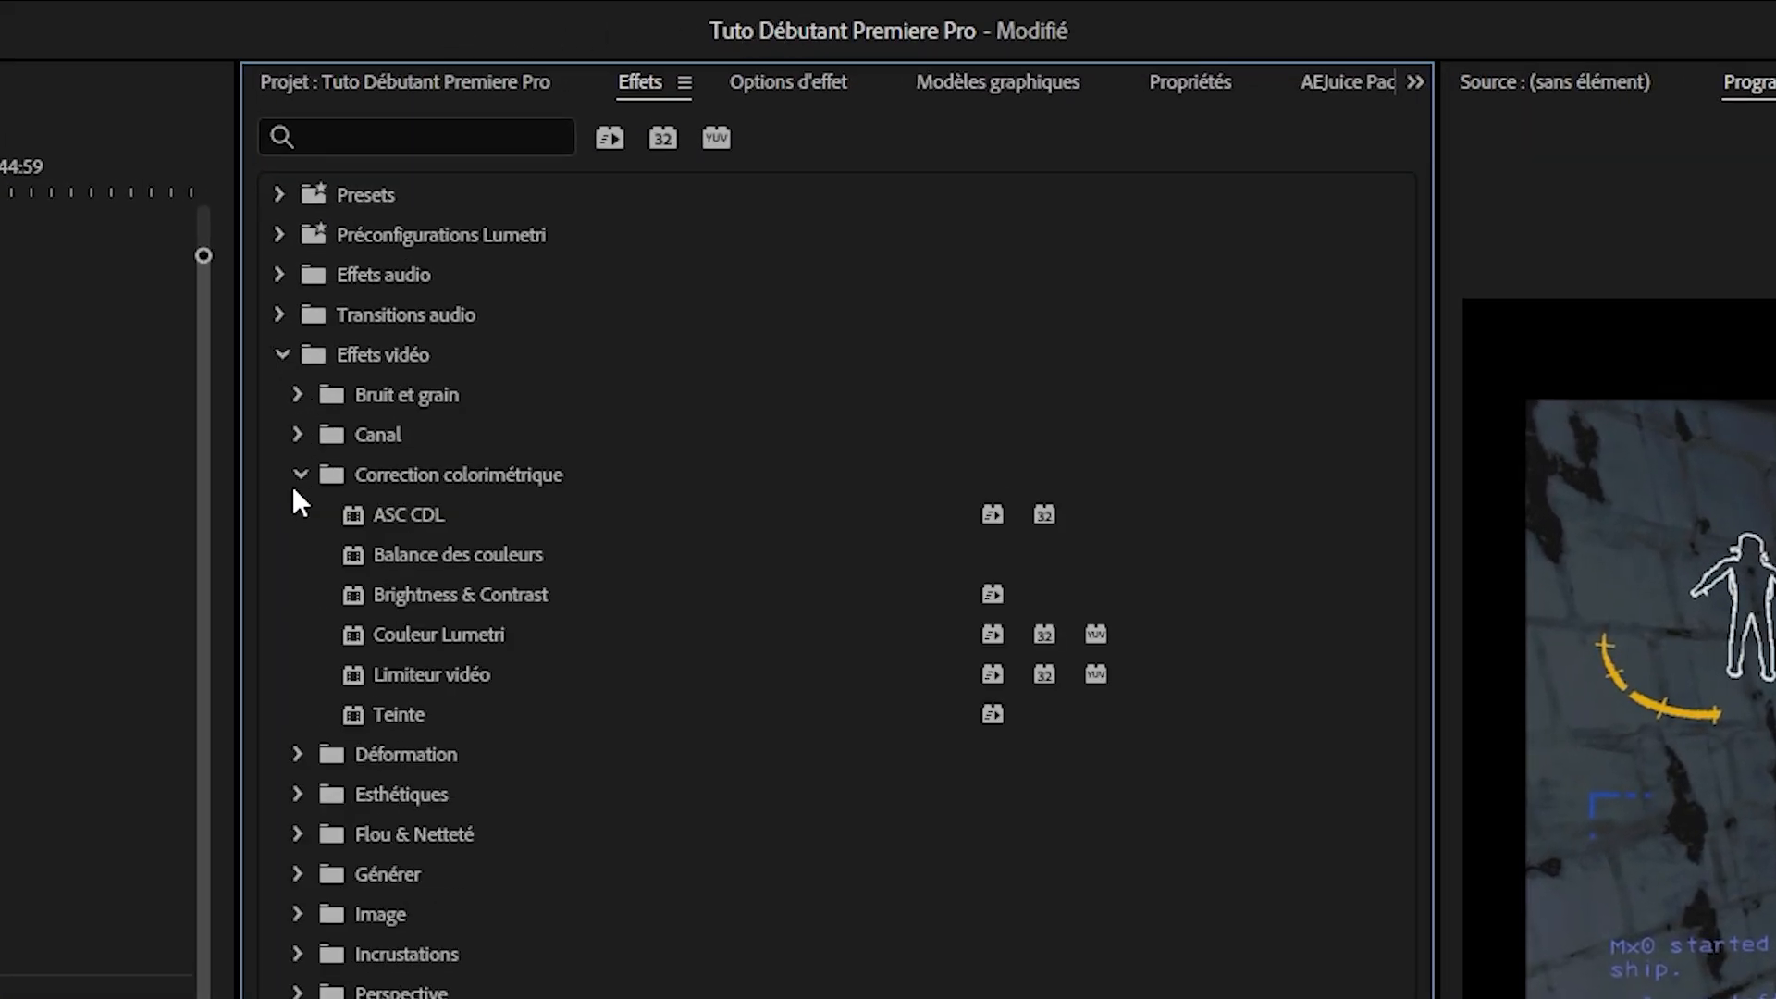
click(296, 475)
click(296, 514)
click(294, 513)
click(282, 354)
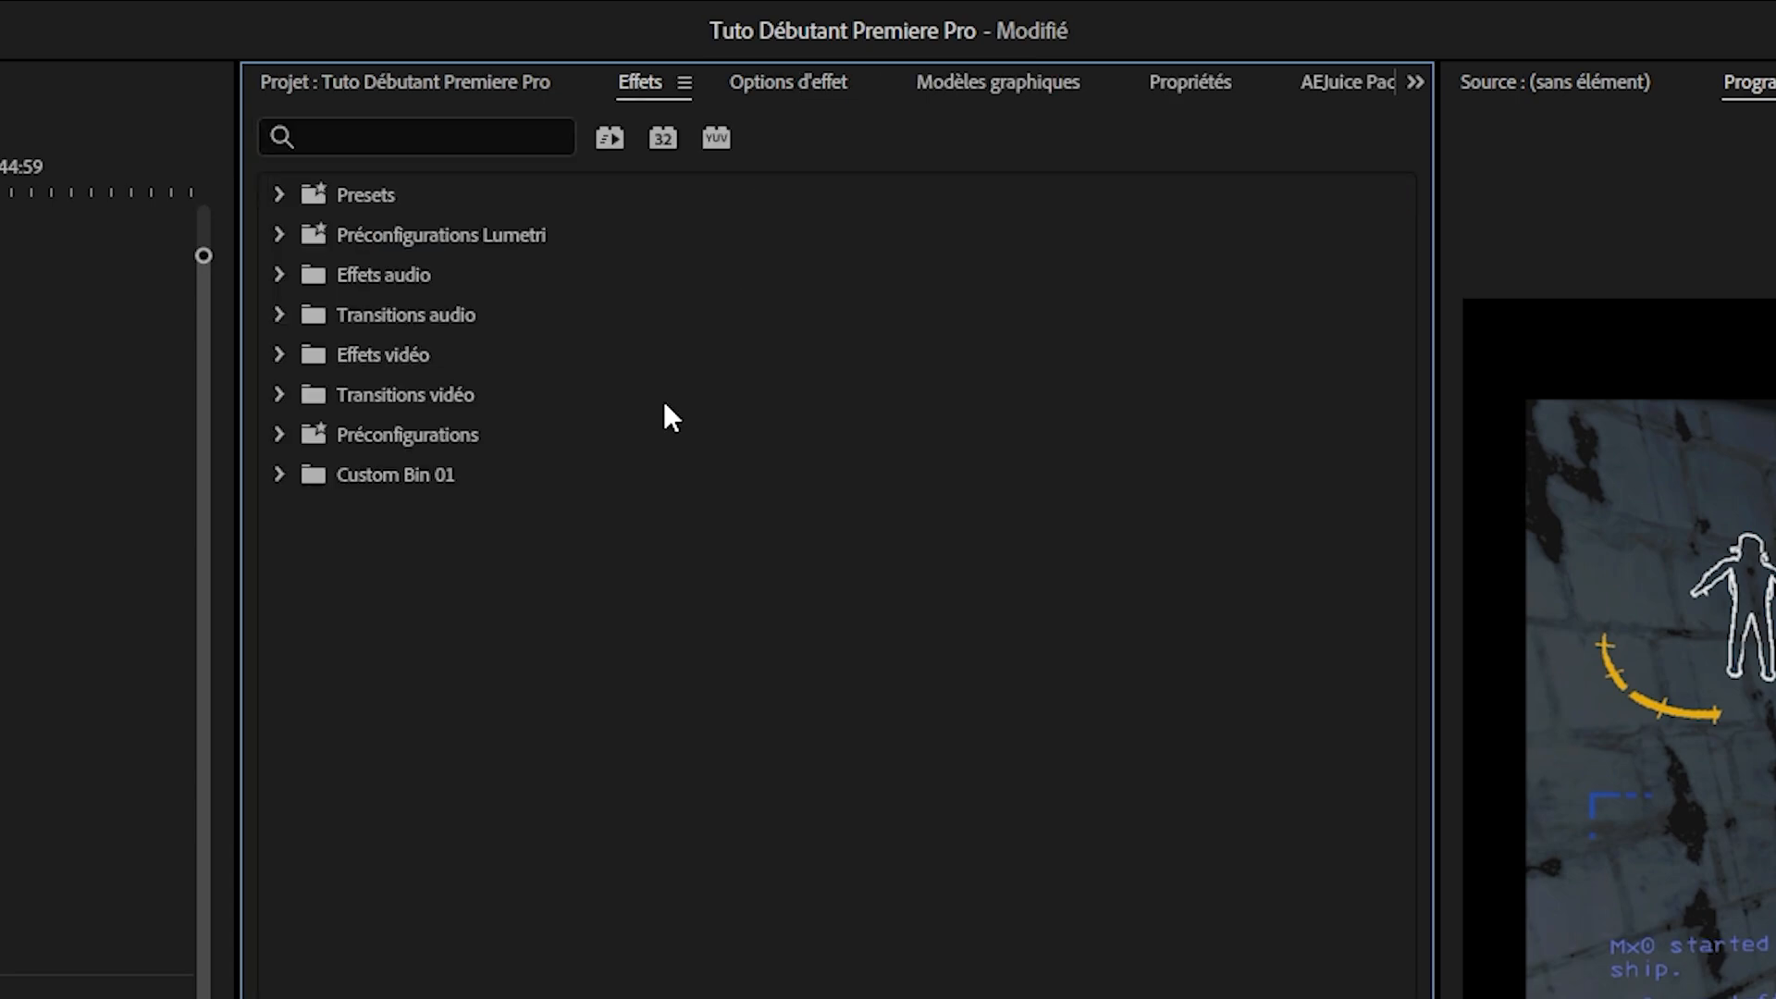
- Search the effects for "flou gau" and apply Flou gaussien to the logo clip
click(484, 148)
text(flou gau)
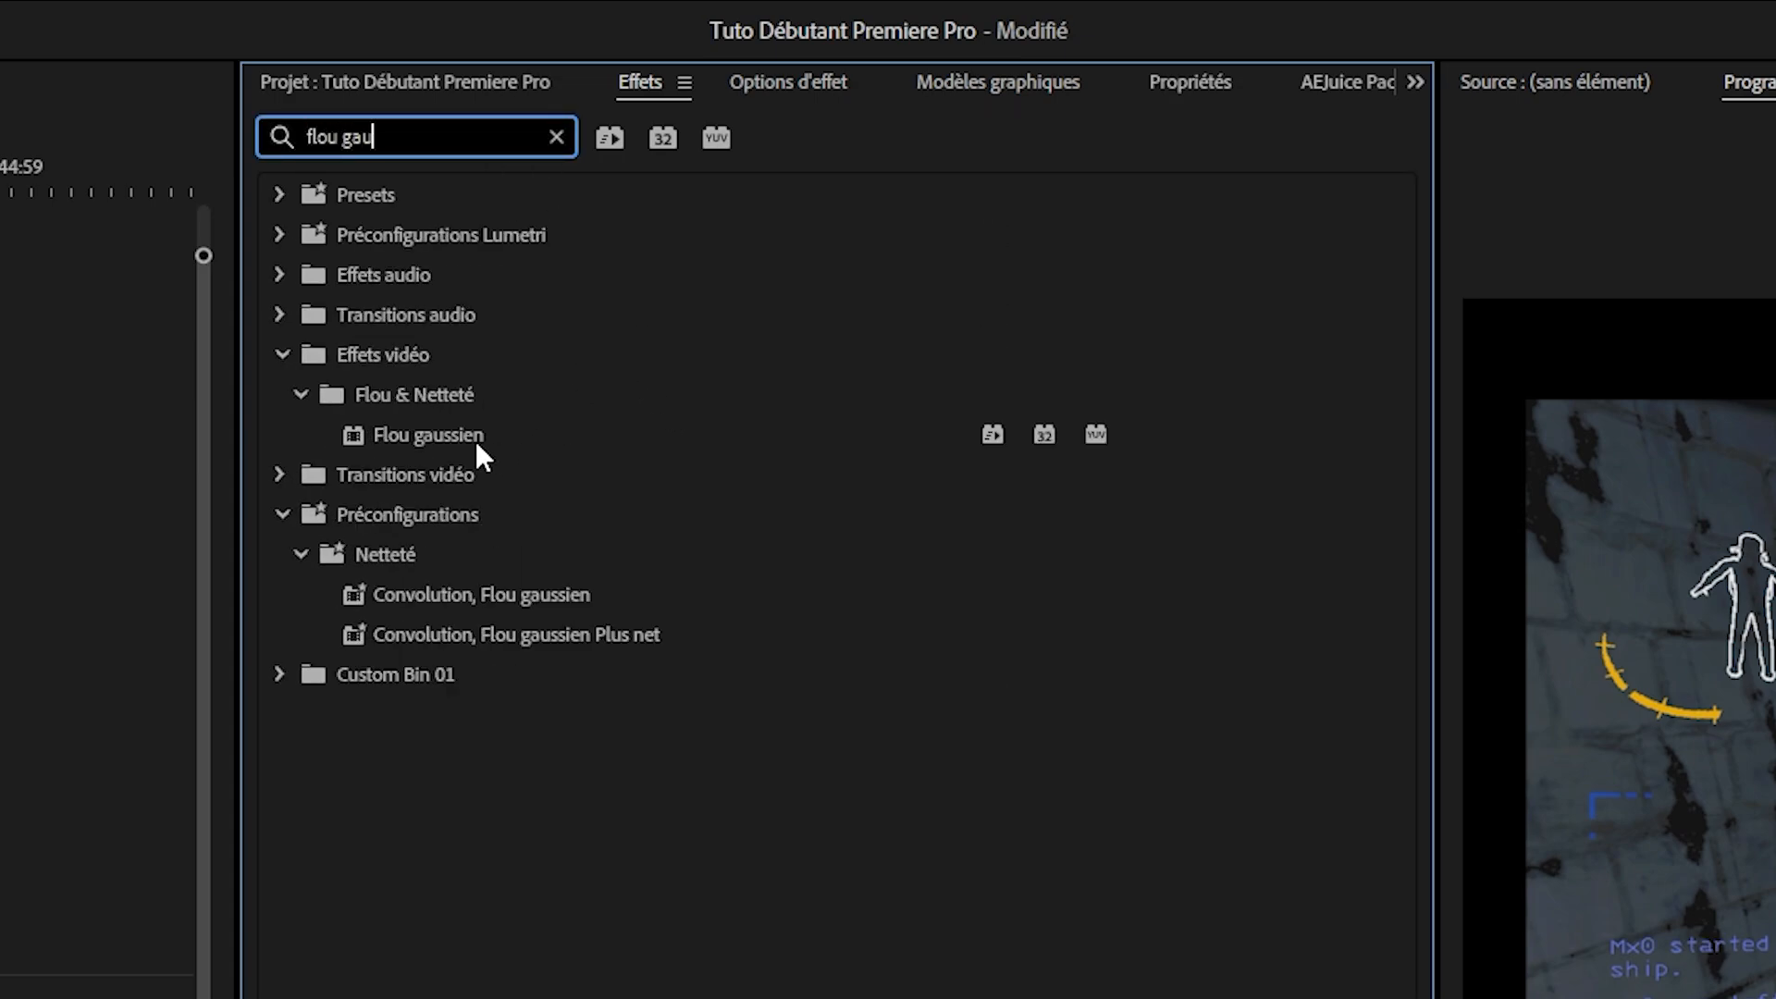
click(476, 443)
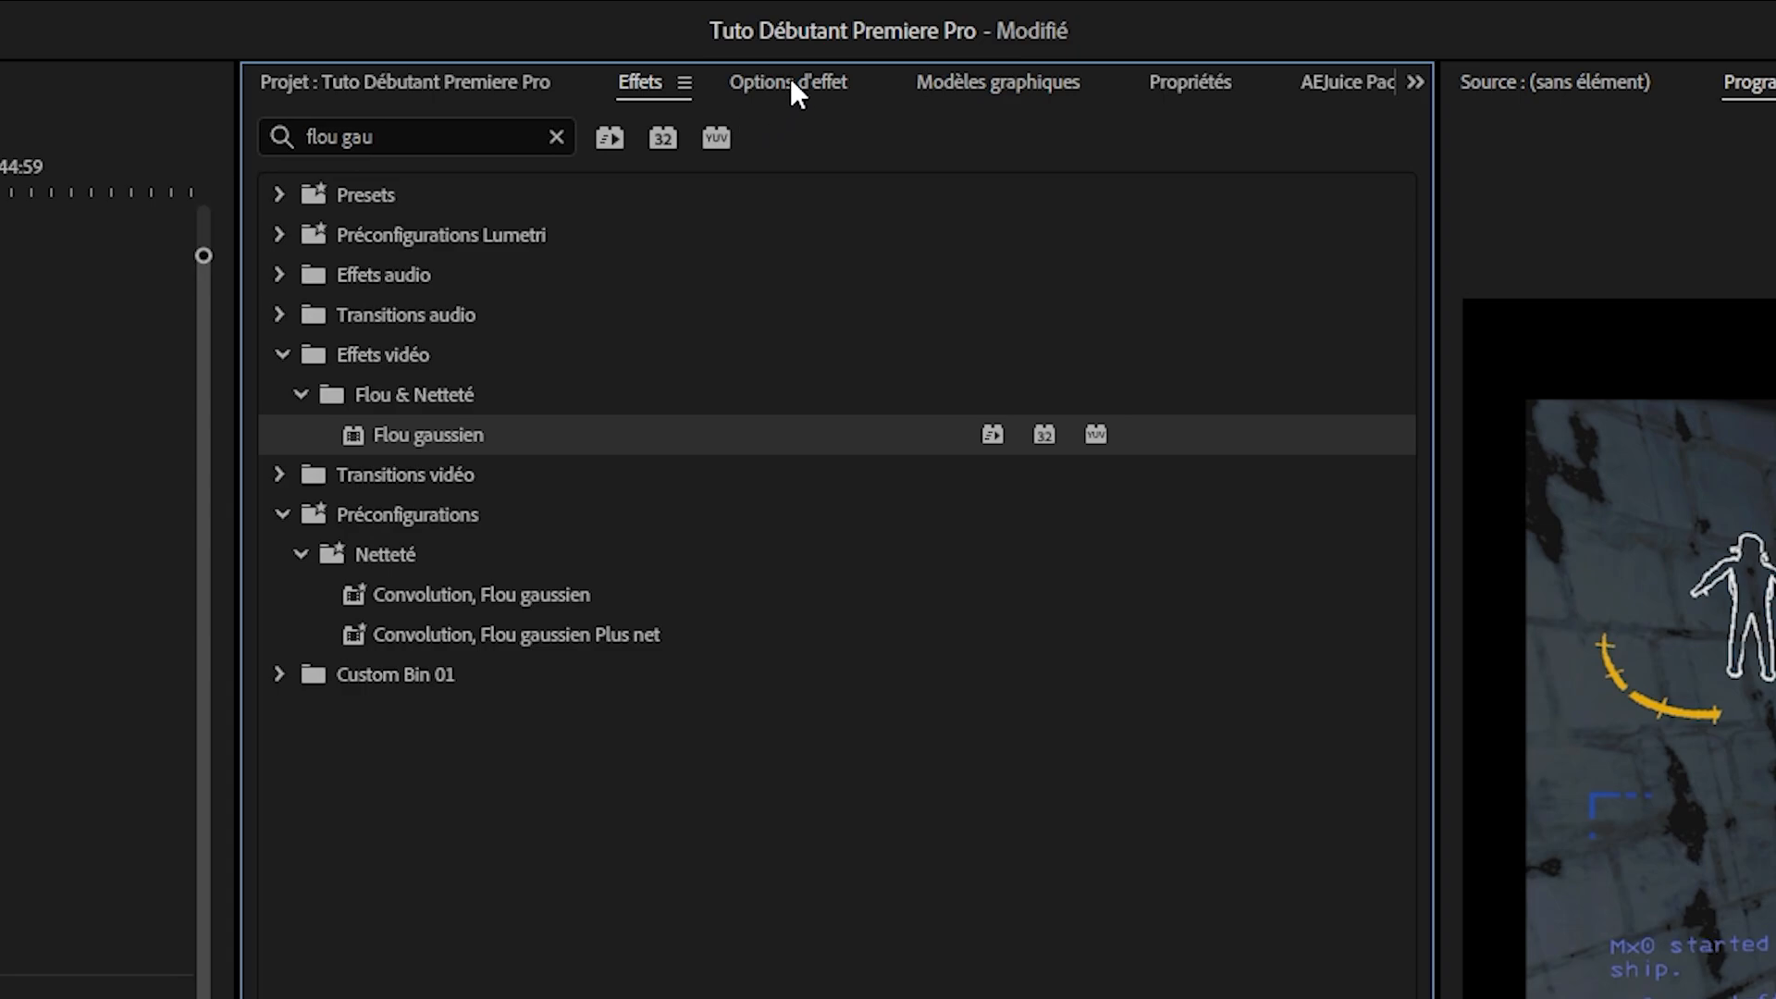
drag(427, 434, 359, 493)
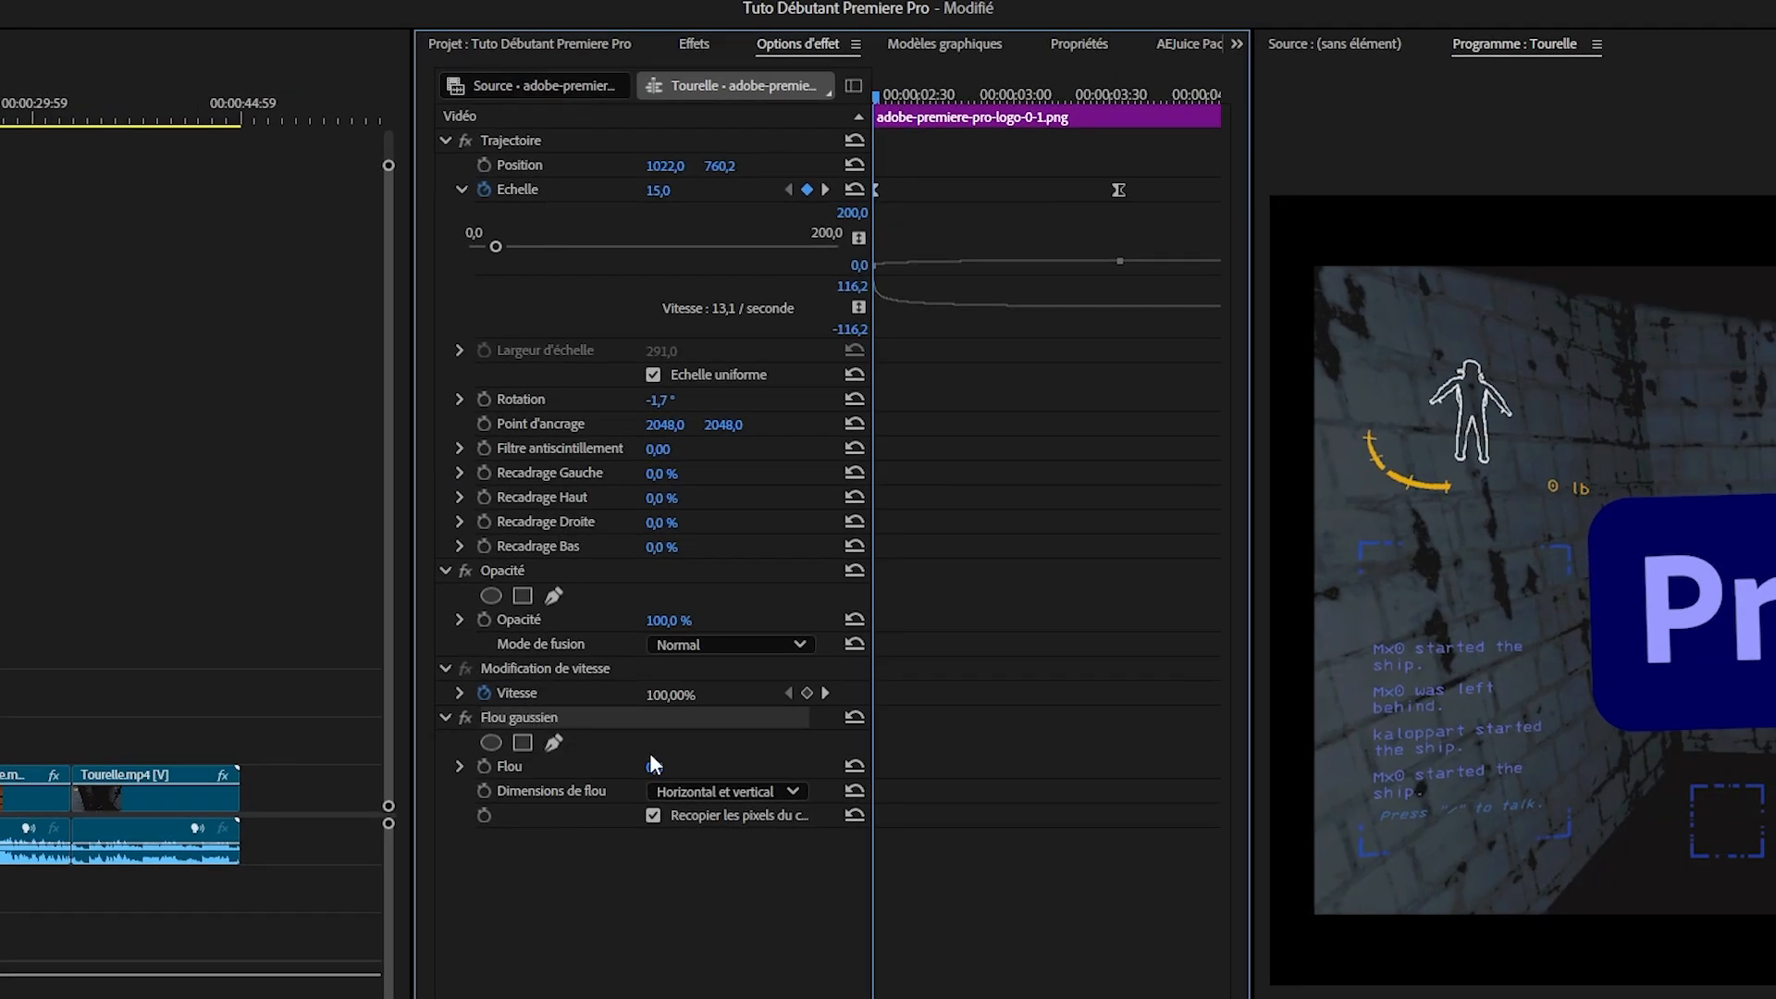
- Keyframe the Flou gaussien's Flou at 0,0 on the first Echelle keyframe and 100 on the second, and preview the blur
drag(878, 96, 827, 99)
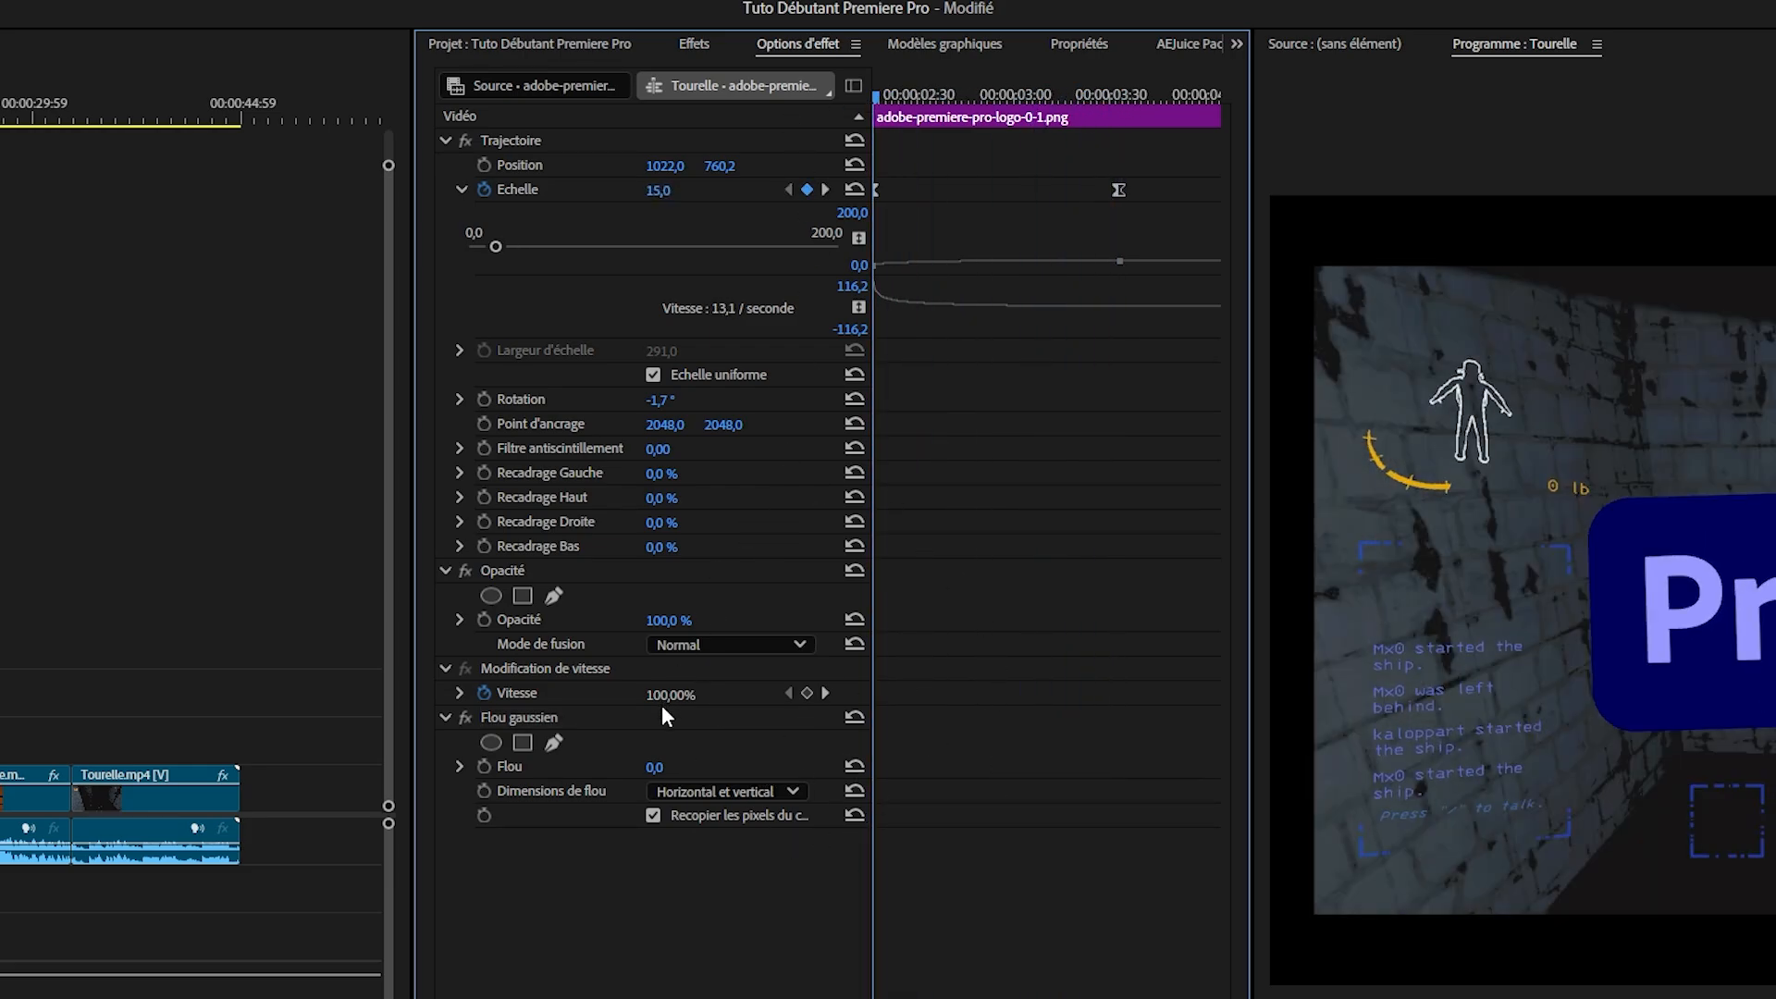
click(484, 766)
click(826, 189)
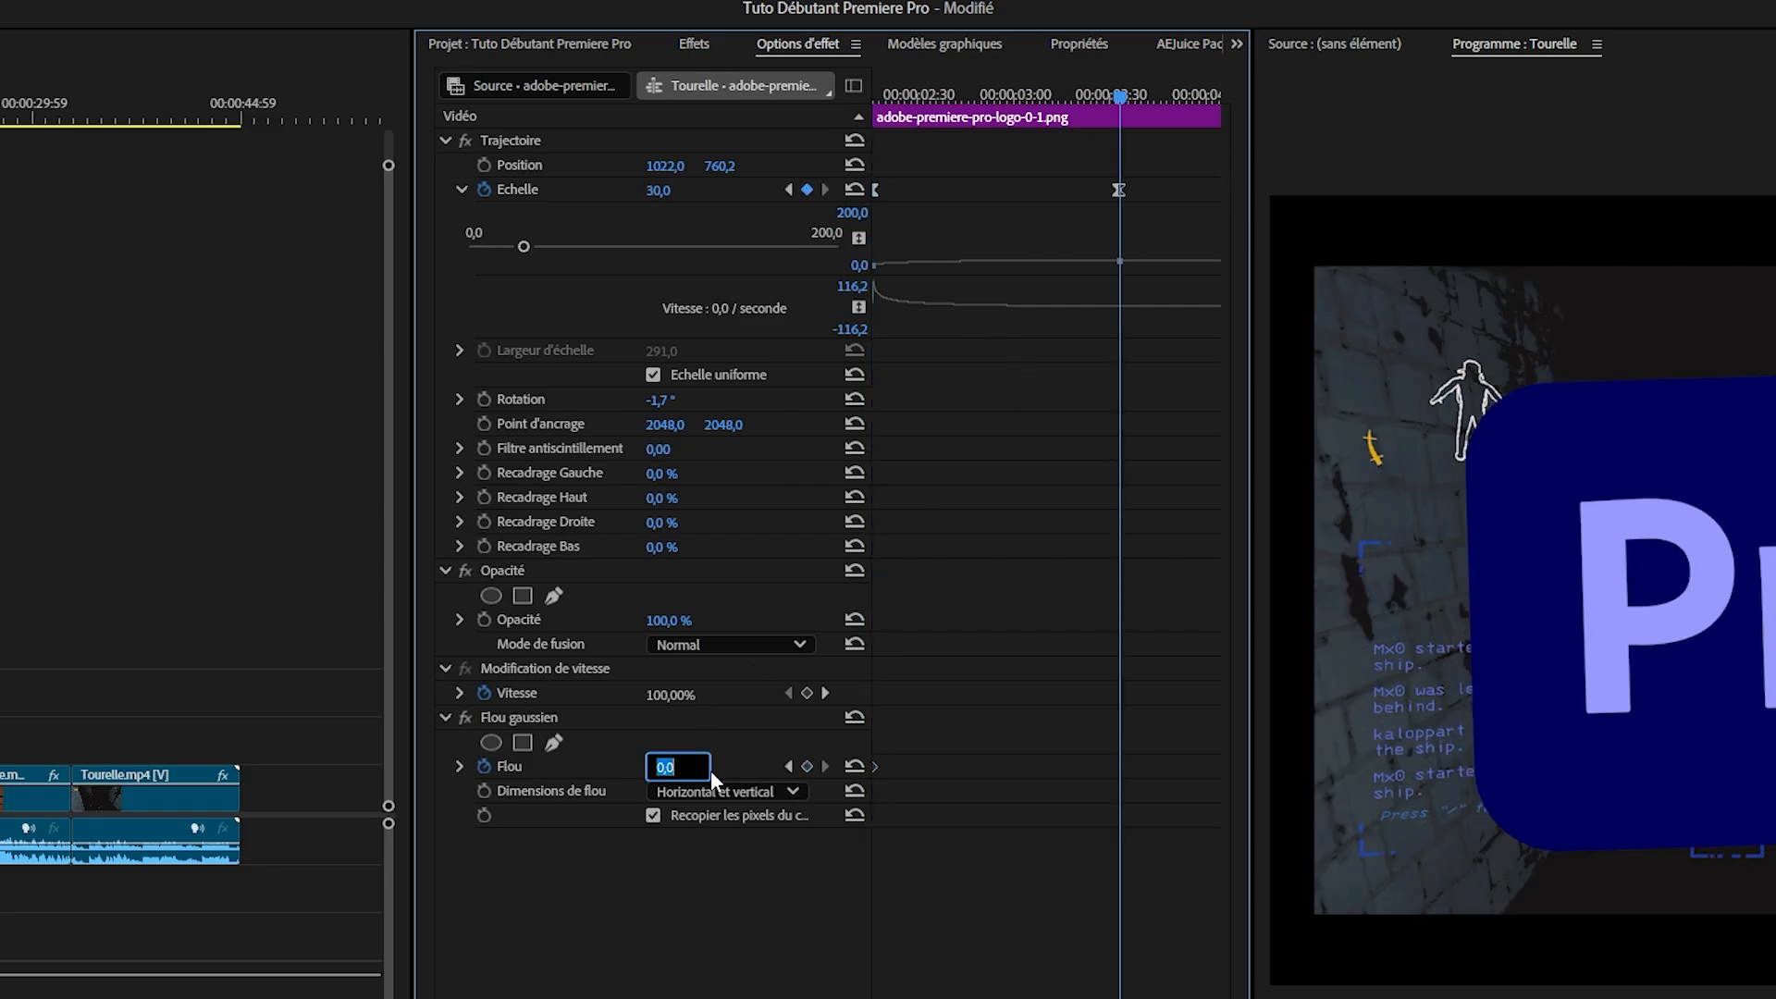
click(656, 768)
text(100)
key(Return)
drag(1103, 87, 1015, 93)
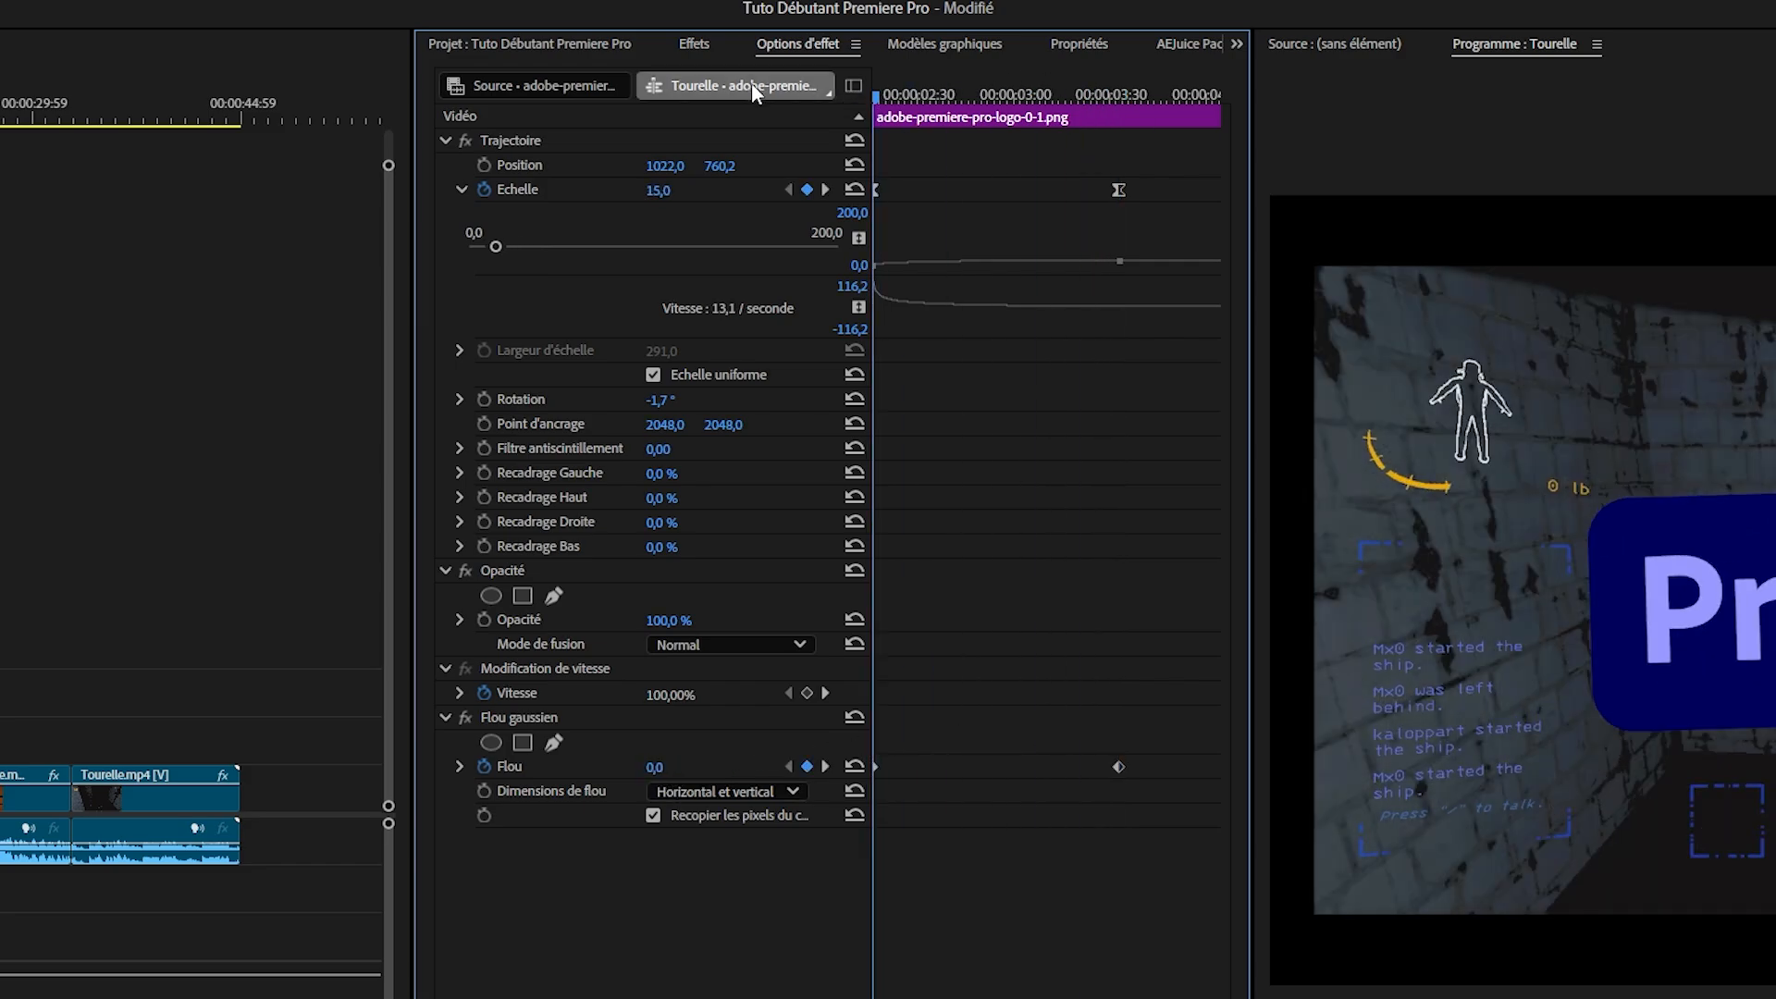
key(space)
- Ease the two Flou keyframes so the blur animation is no longer linear
drag(1131, 87, 1122, 82)
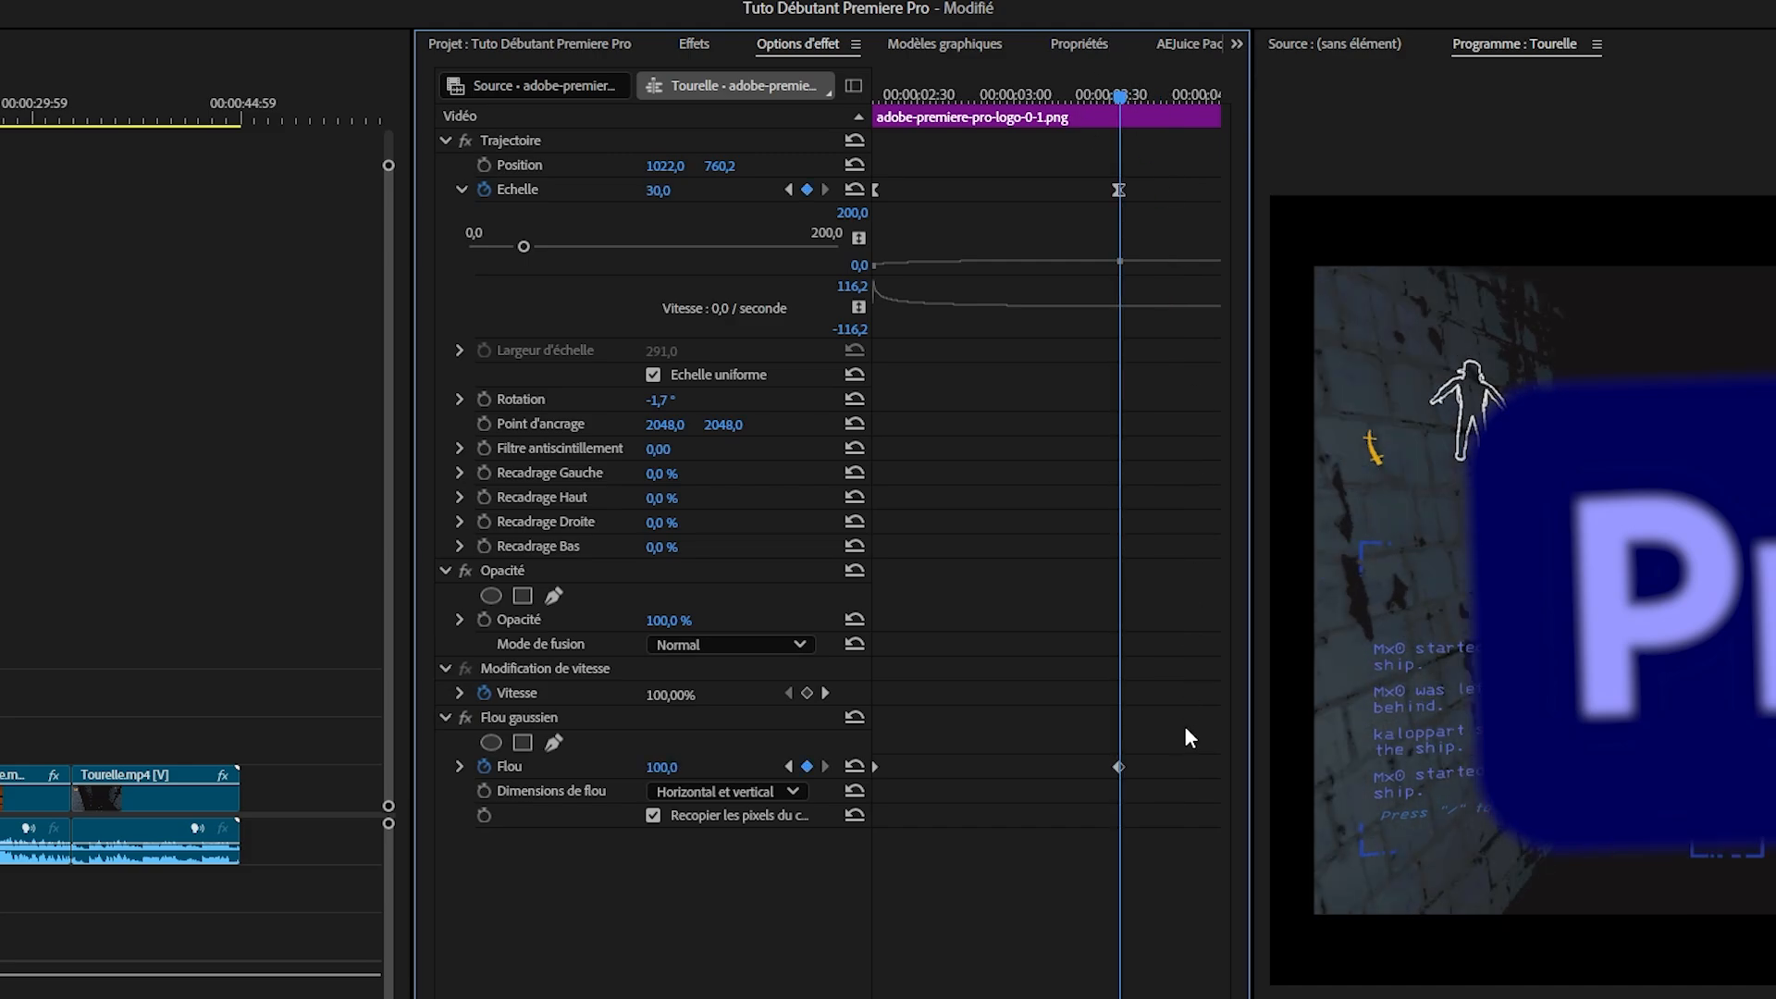
right_click(1121, 769)
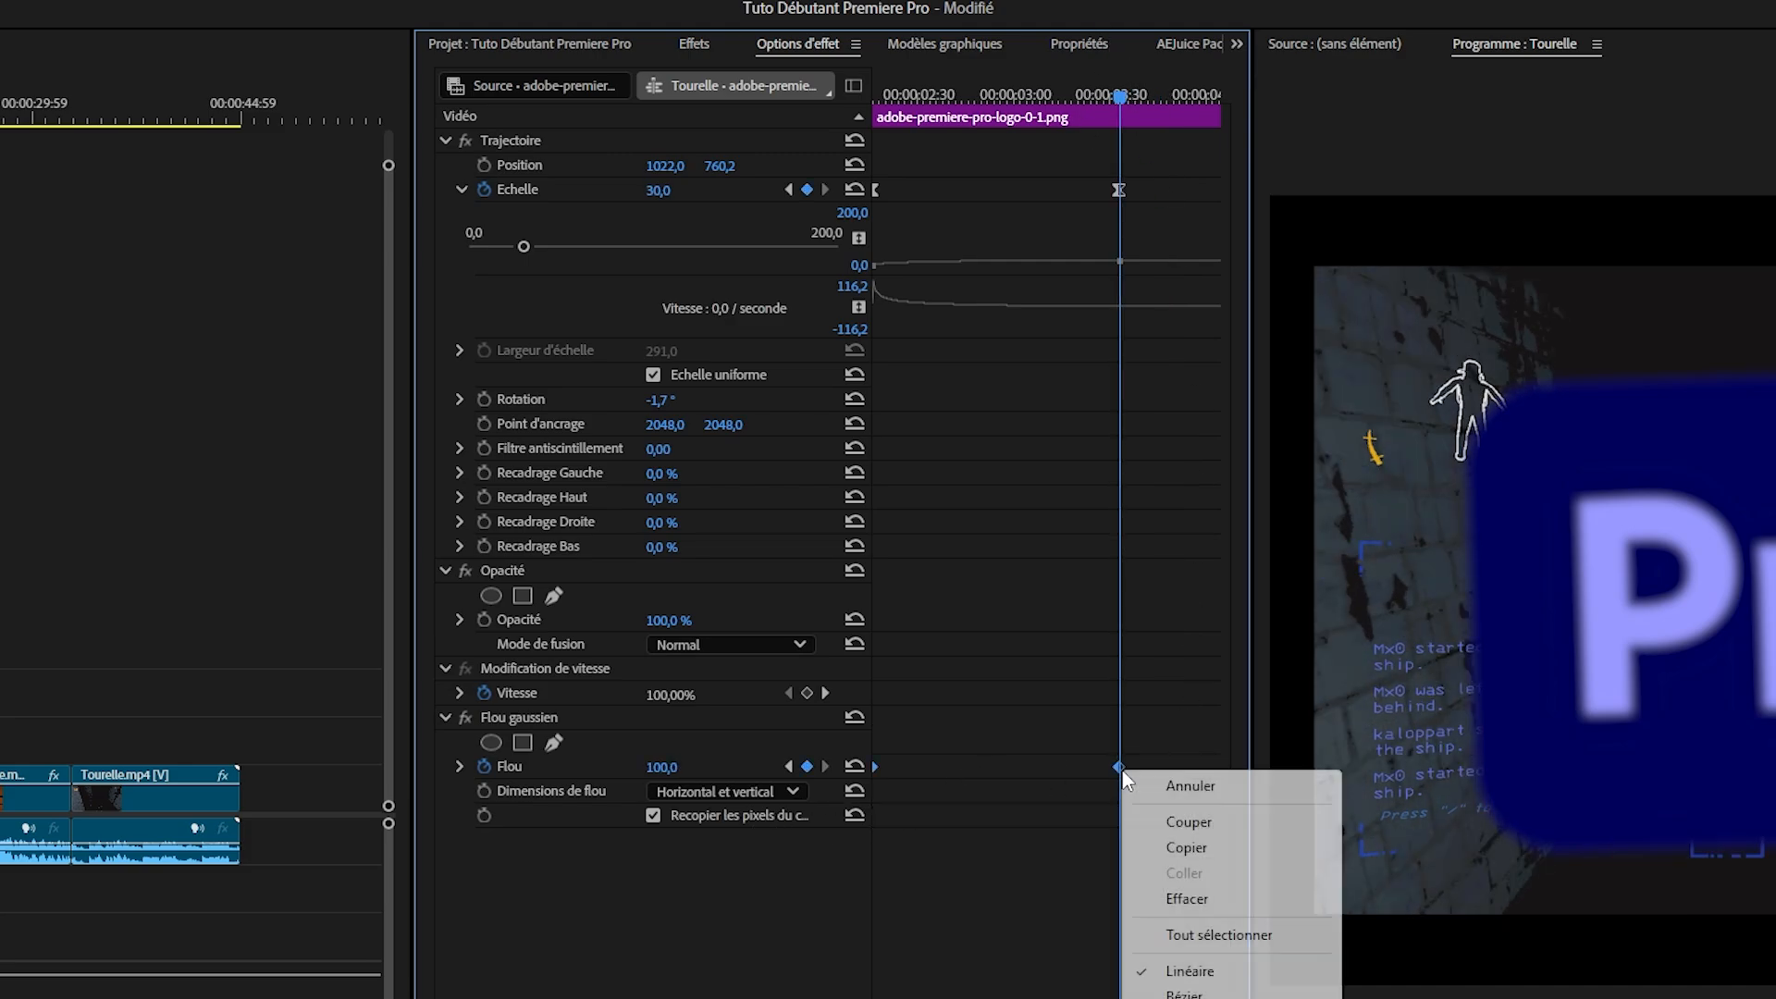
click(1184, 993)
right_click(1118, 768)
click(1188, 998)
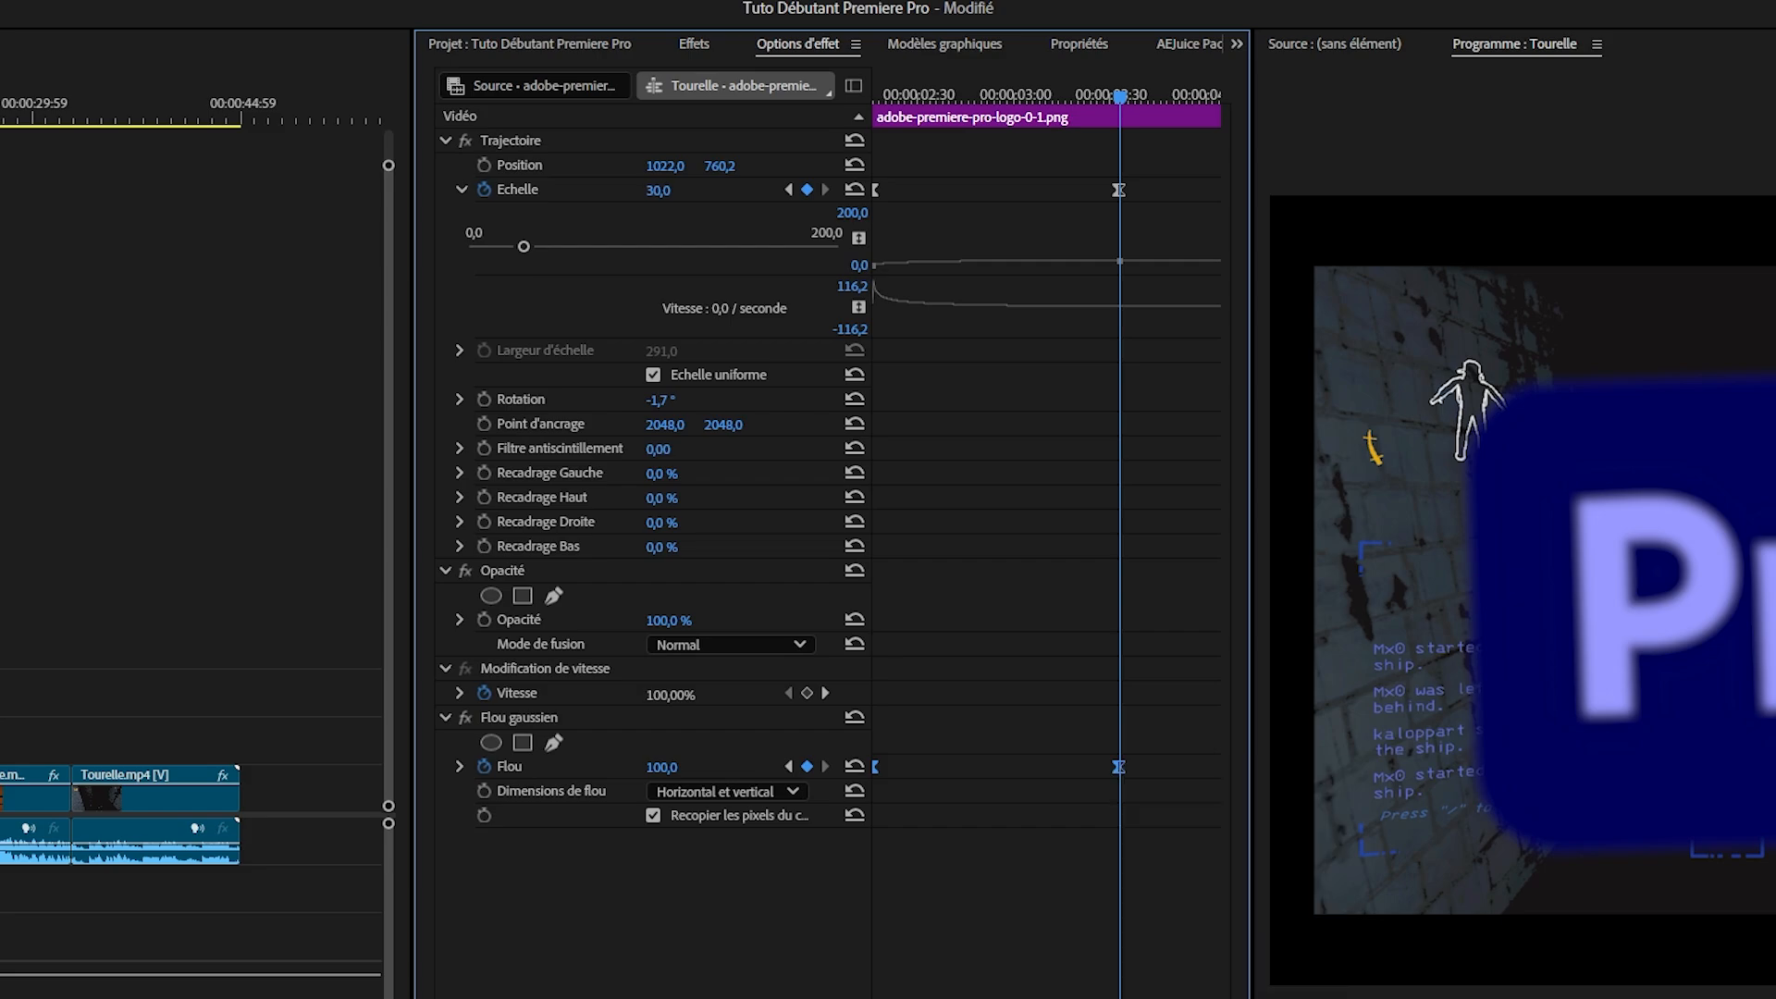
- Show the Flou velocity graph, pull the second keyframe's handle towards the clip's start, and preview the fast-start, slow-end blur
click(458, 767)
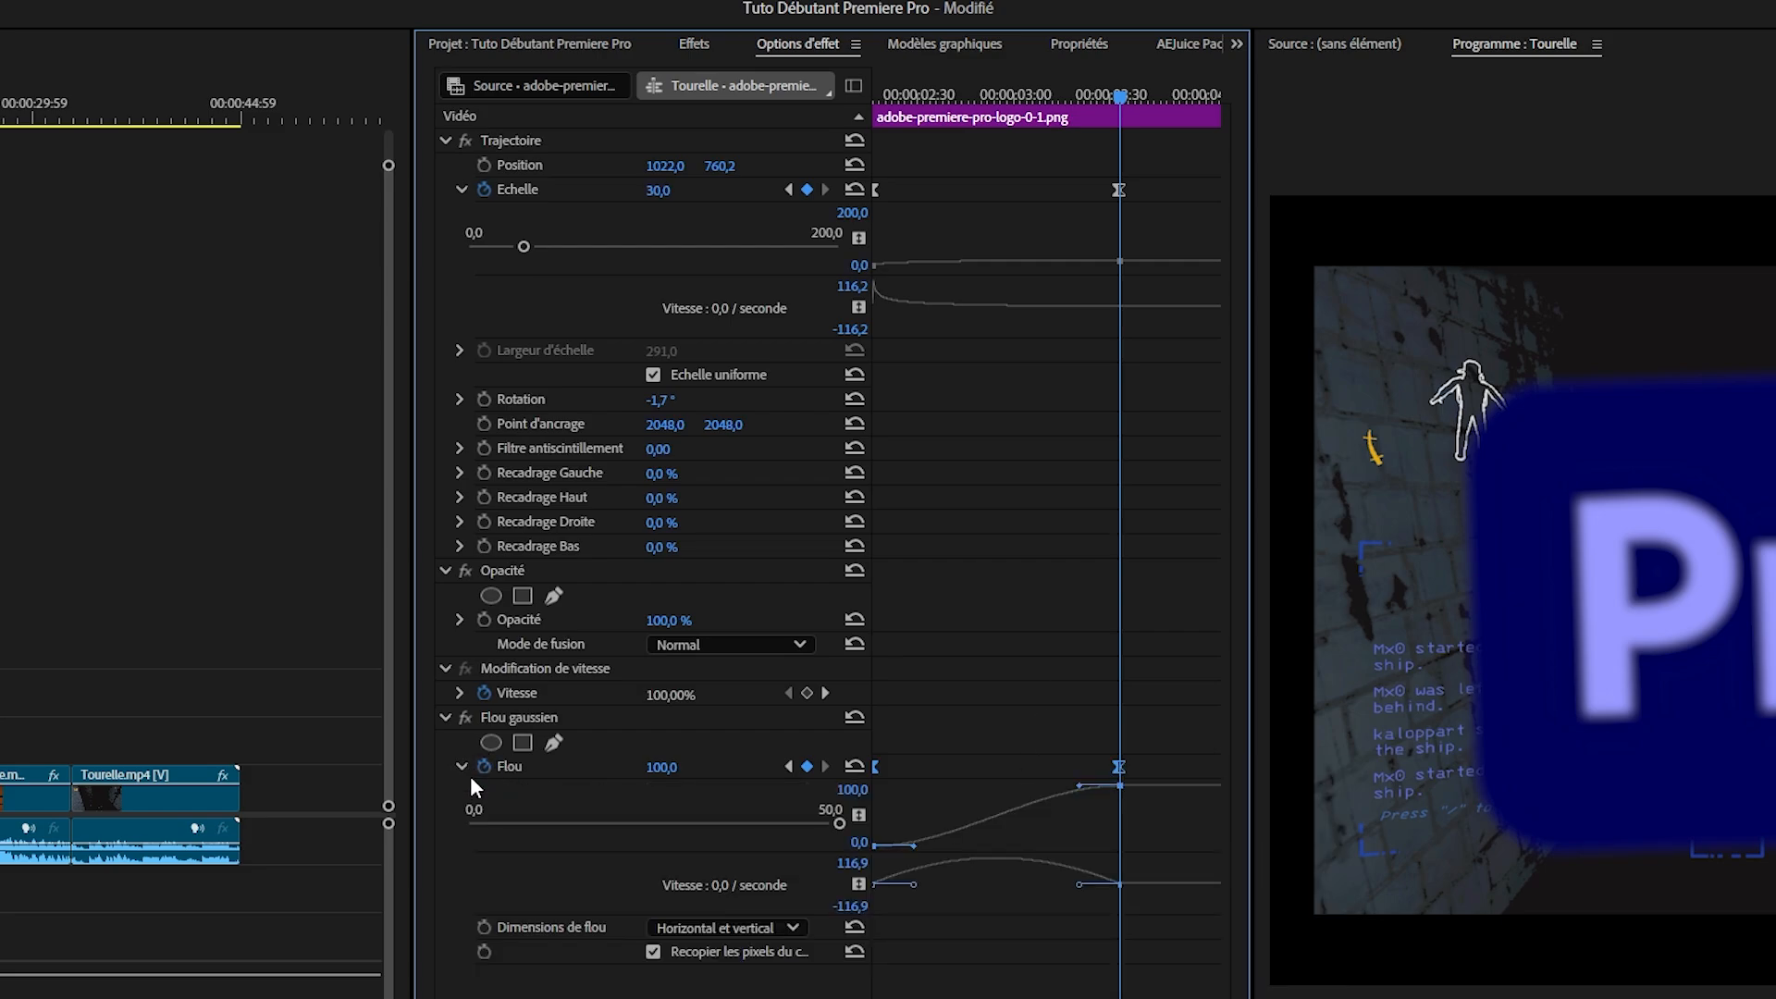
drag(1078, 884, 847, 869)
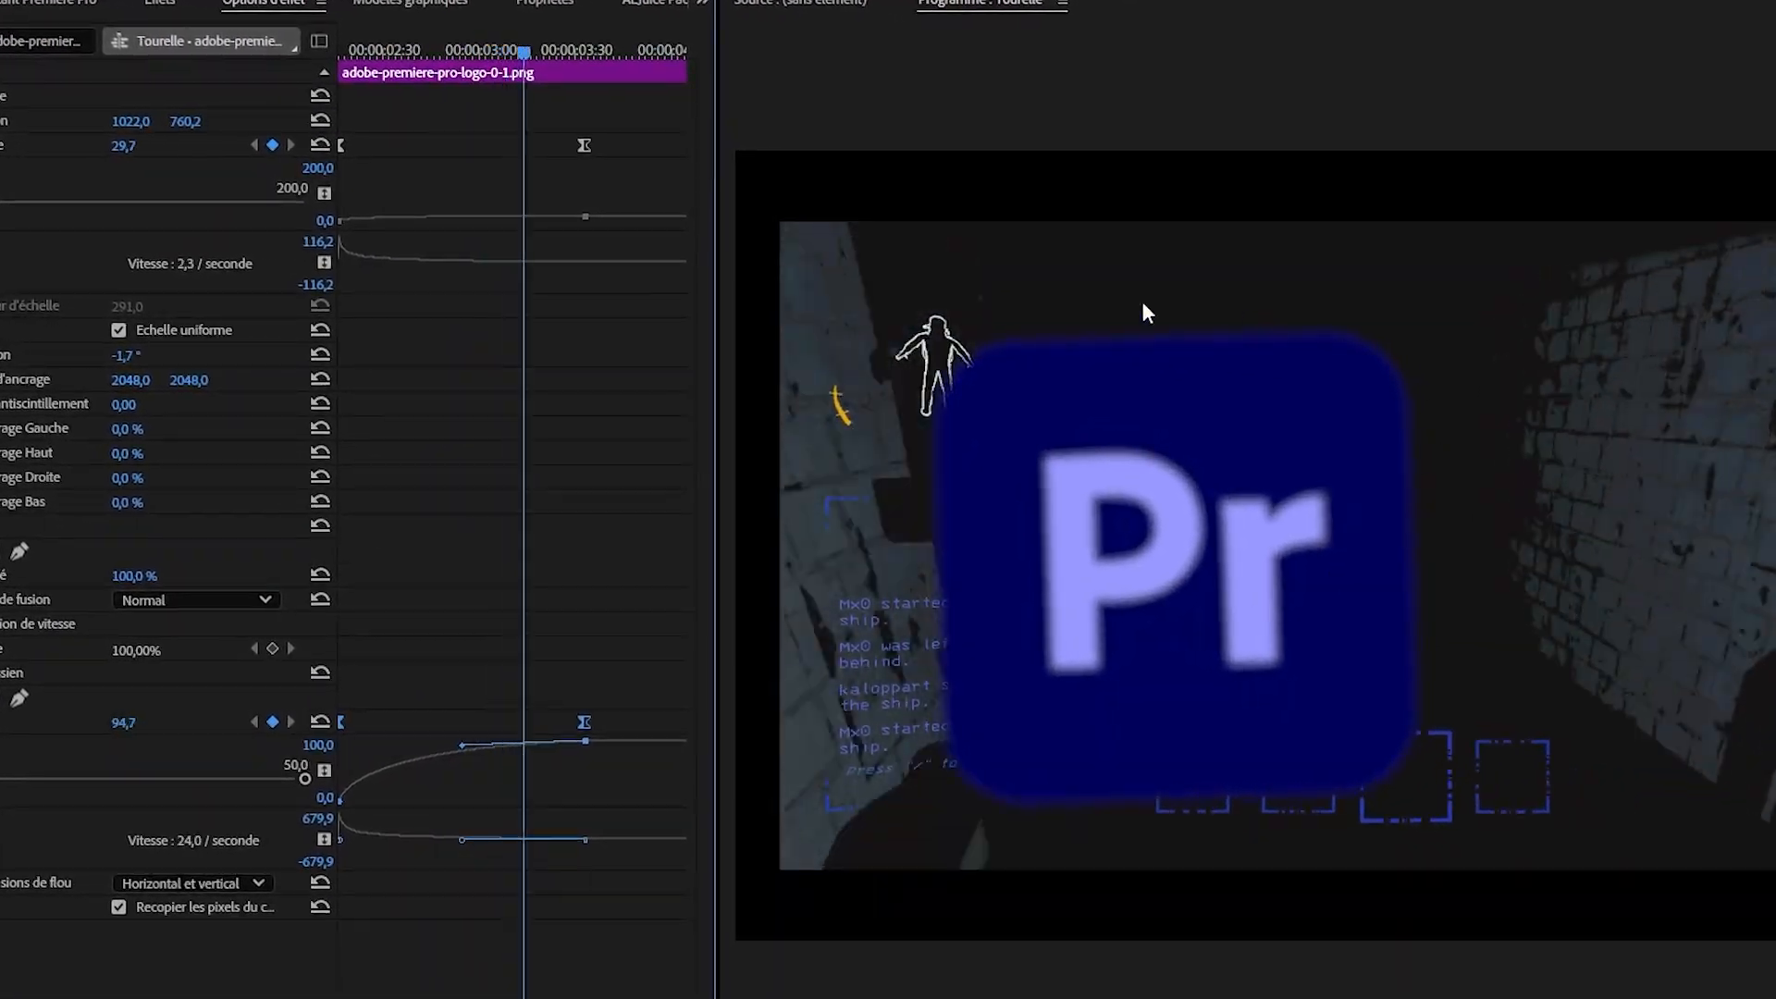
key(space)
click(447, 721)
- Save the logo's animated Flou gaussien as a preset named "Flou gaussien Animation" with type Echelle
click(17, 675)
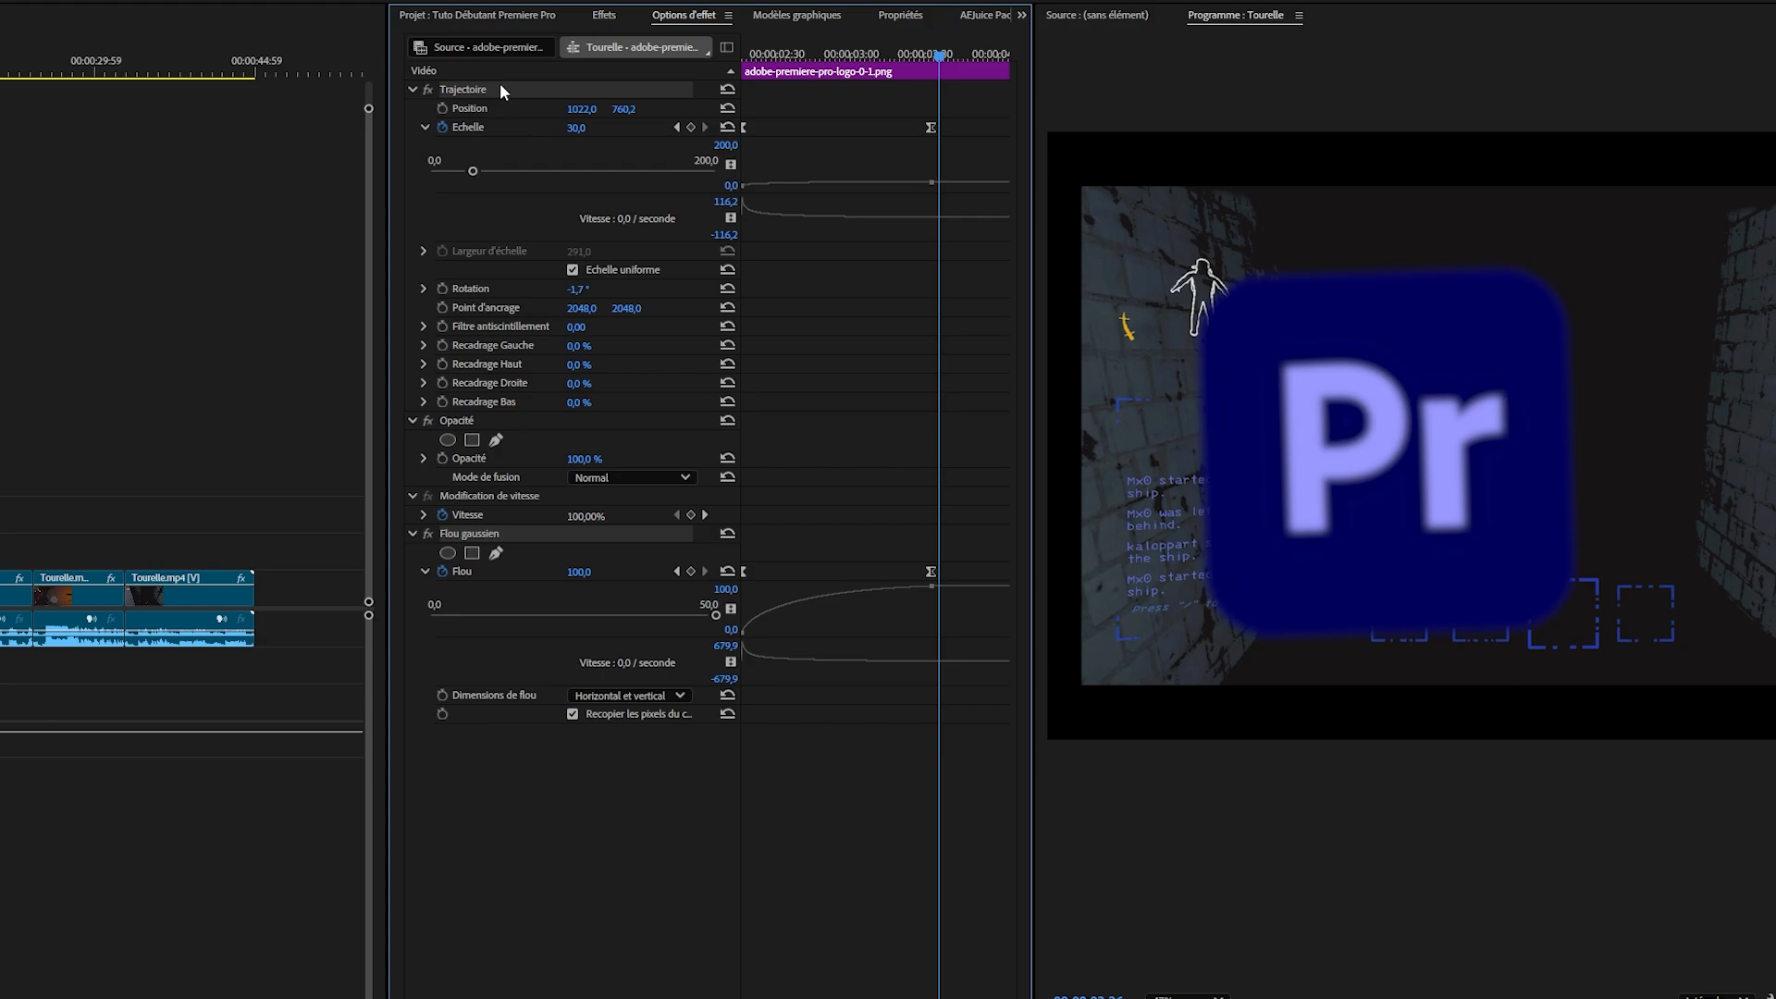
right_click(503, 532)
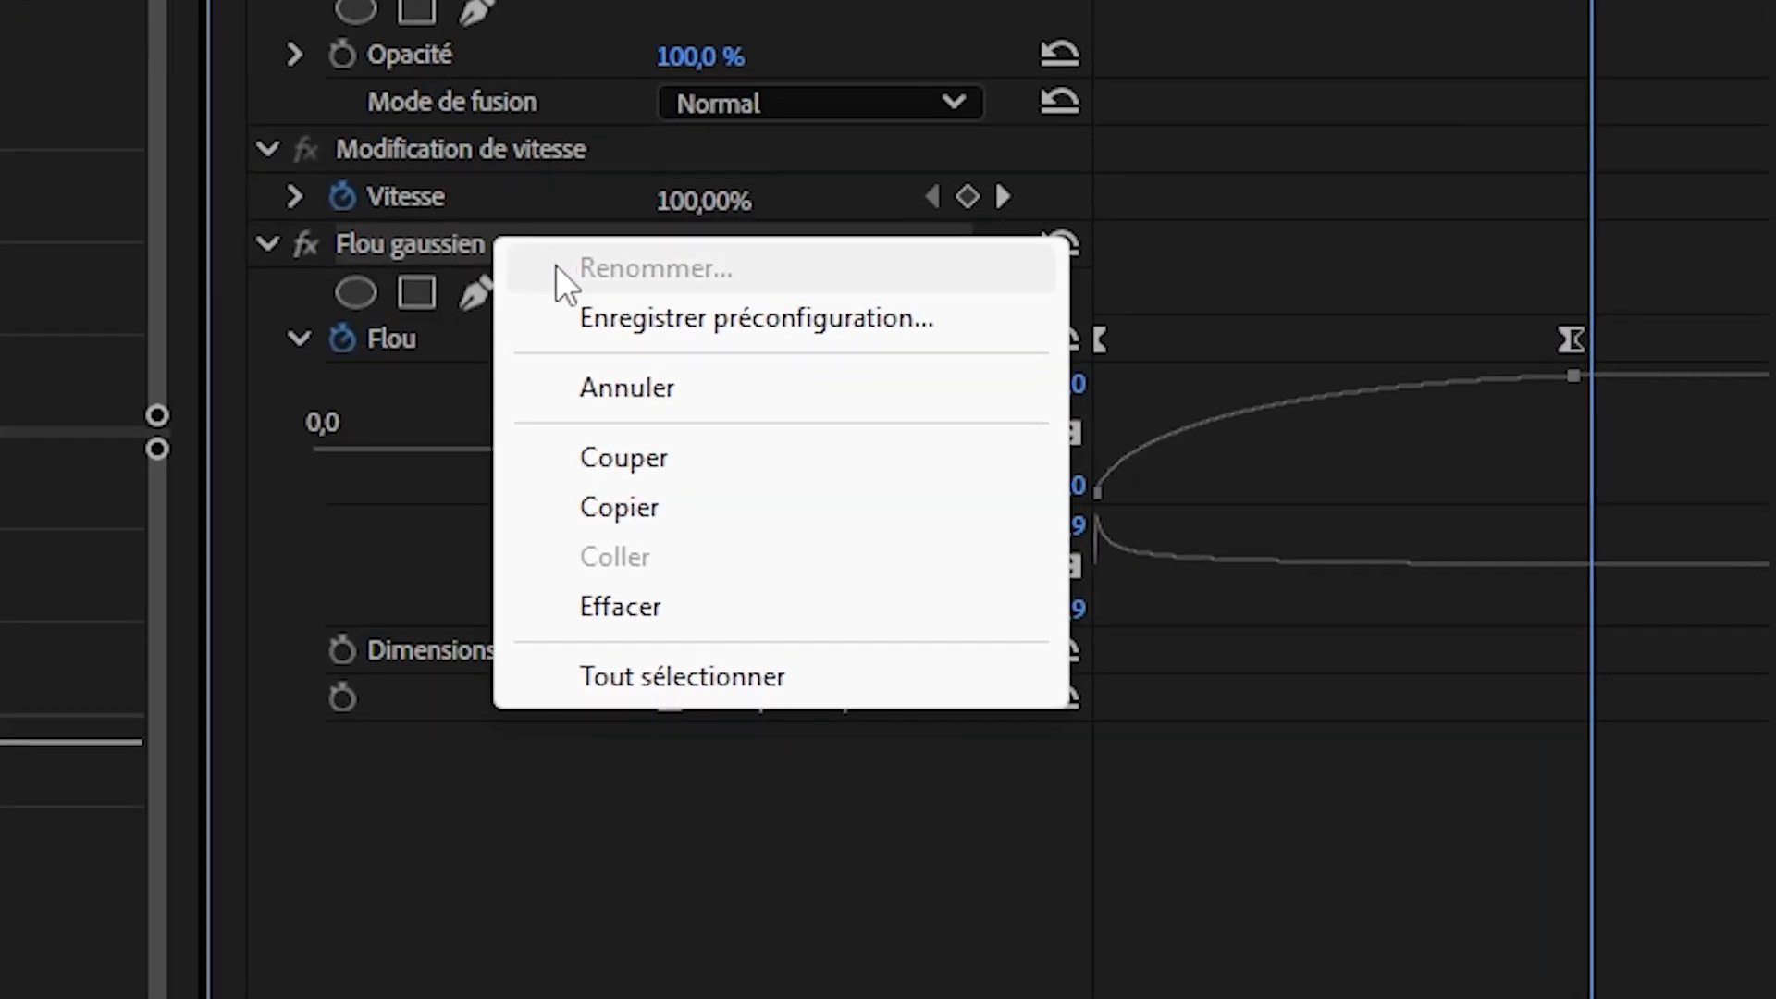
click(692, 324)
click(1063, 323)
drag(1063, 323, 940, 325)
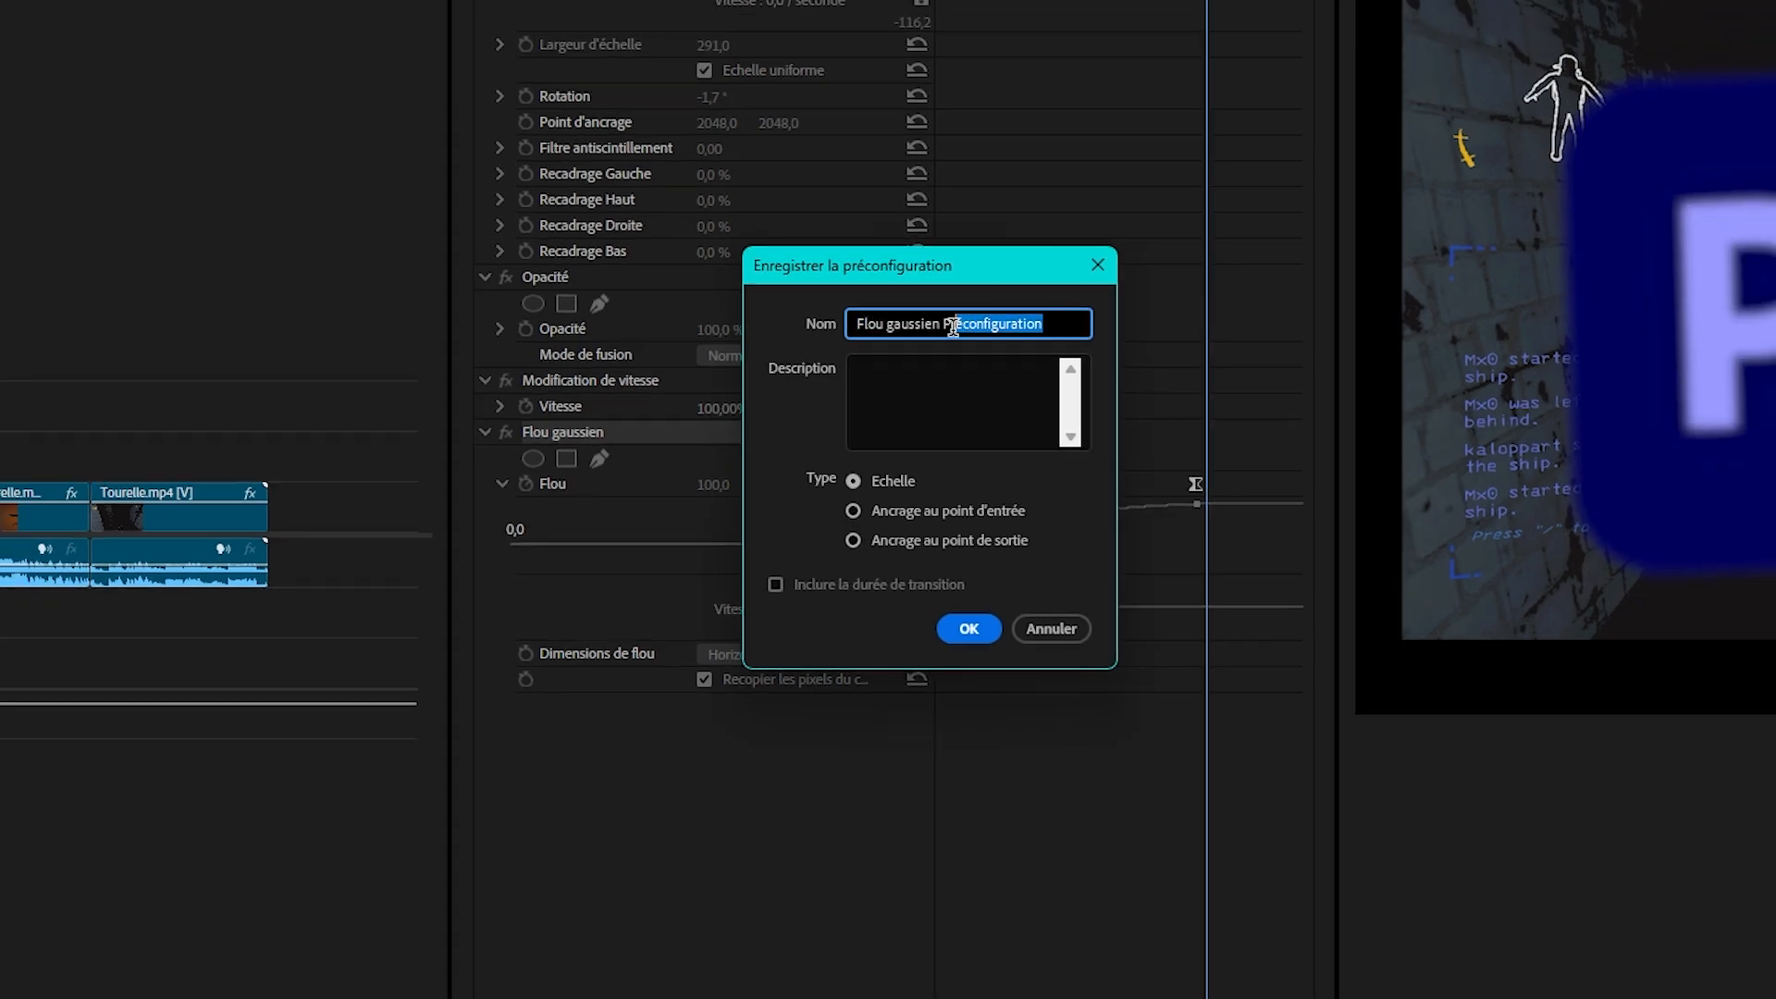
key(BackSpace)
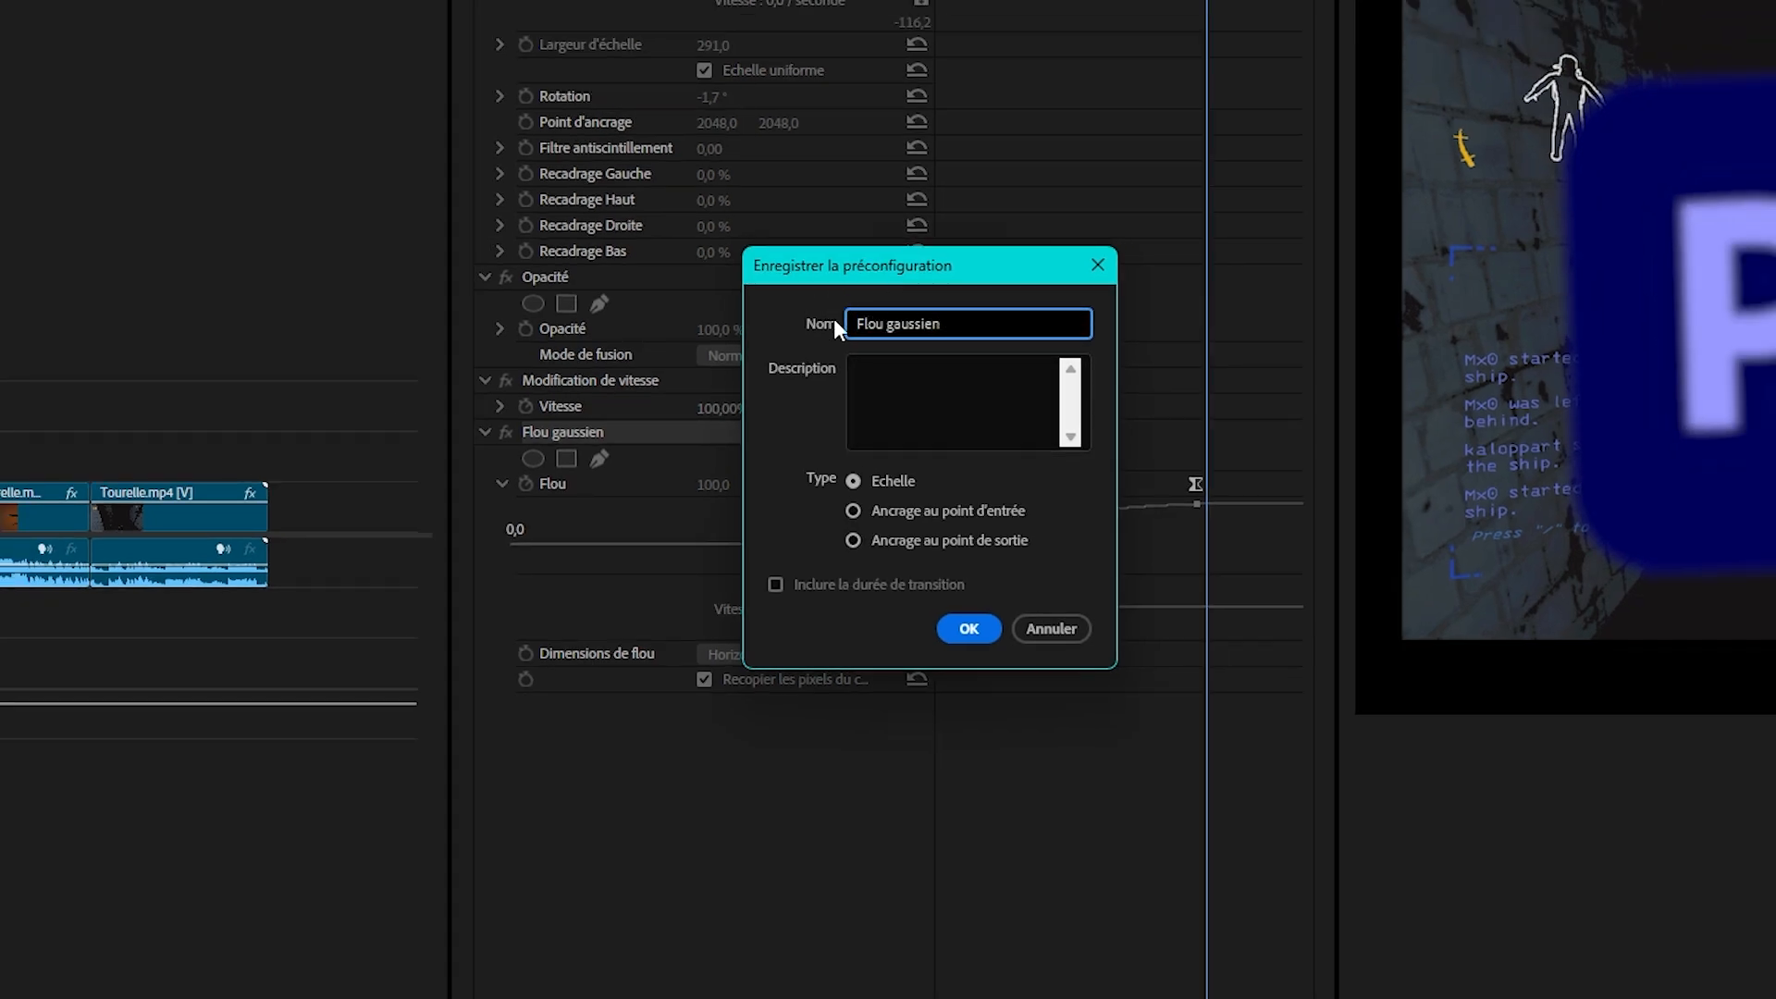
text(Animation)
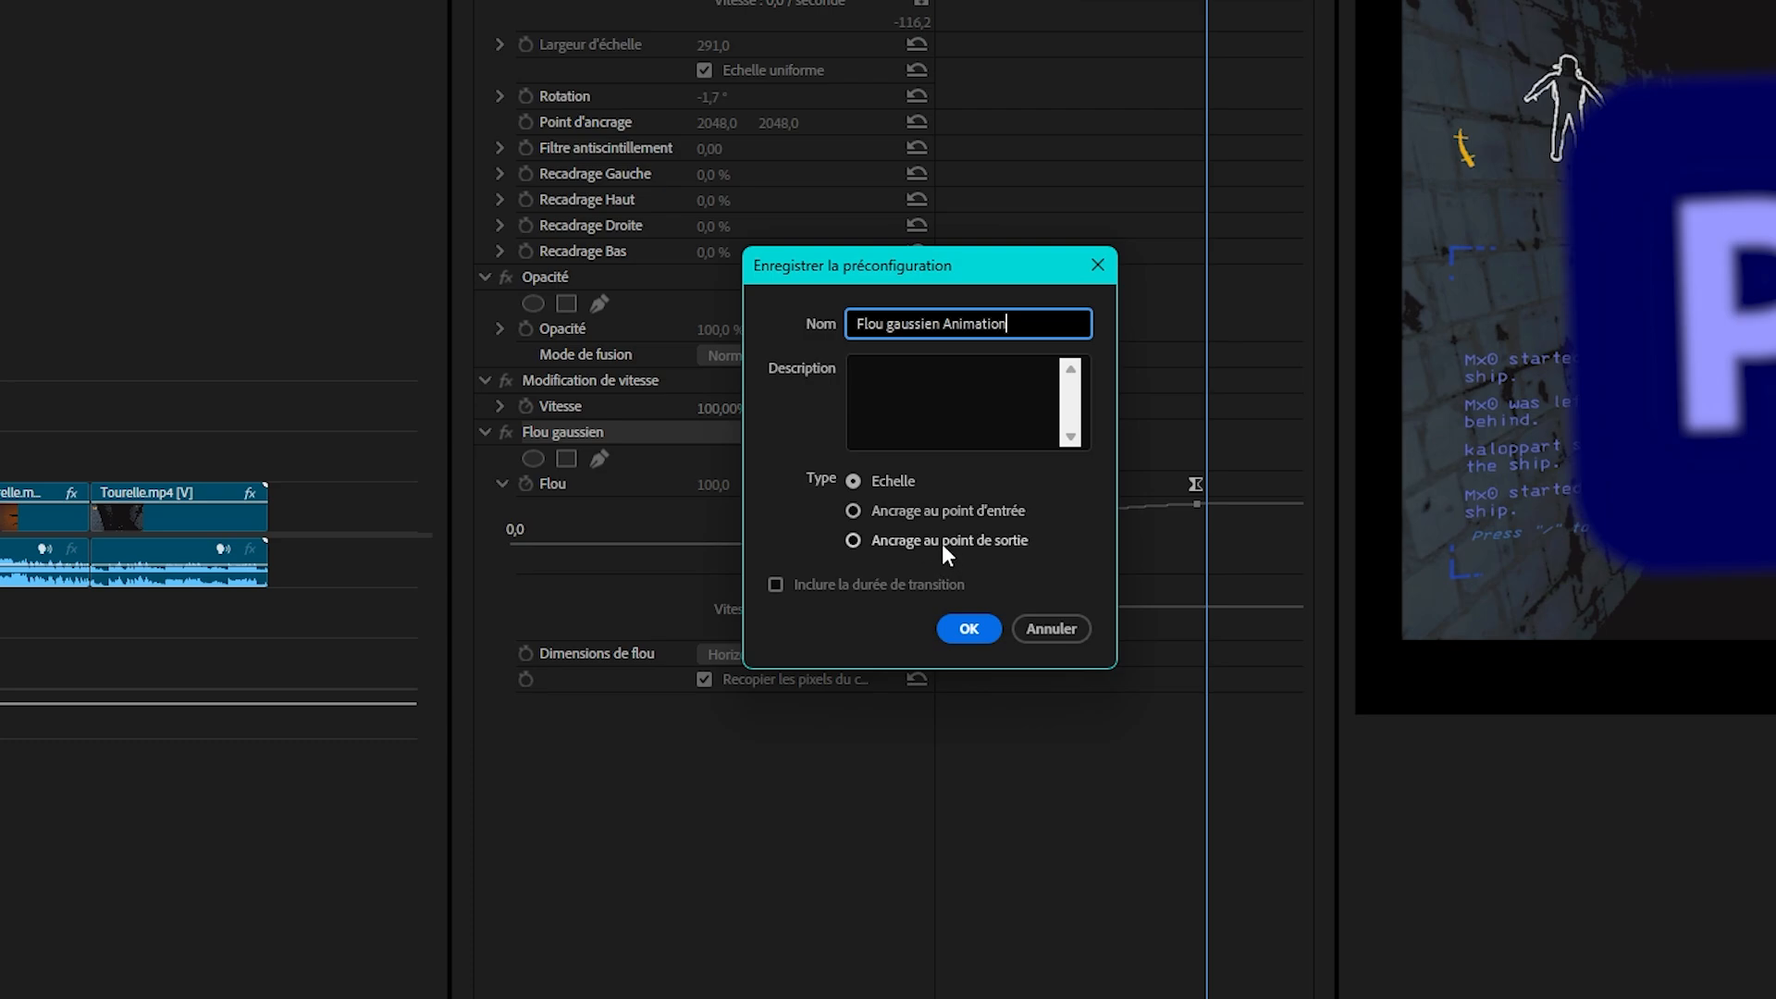
key(Return)
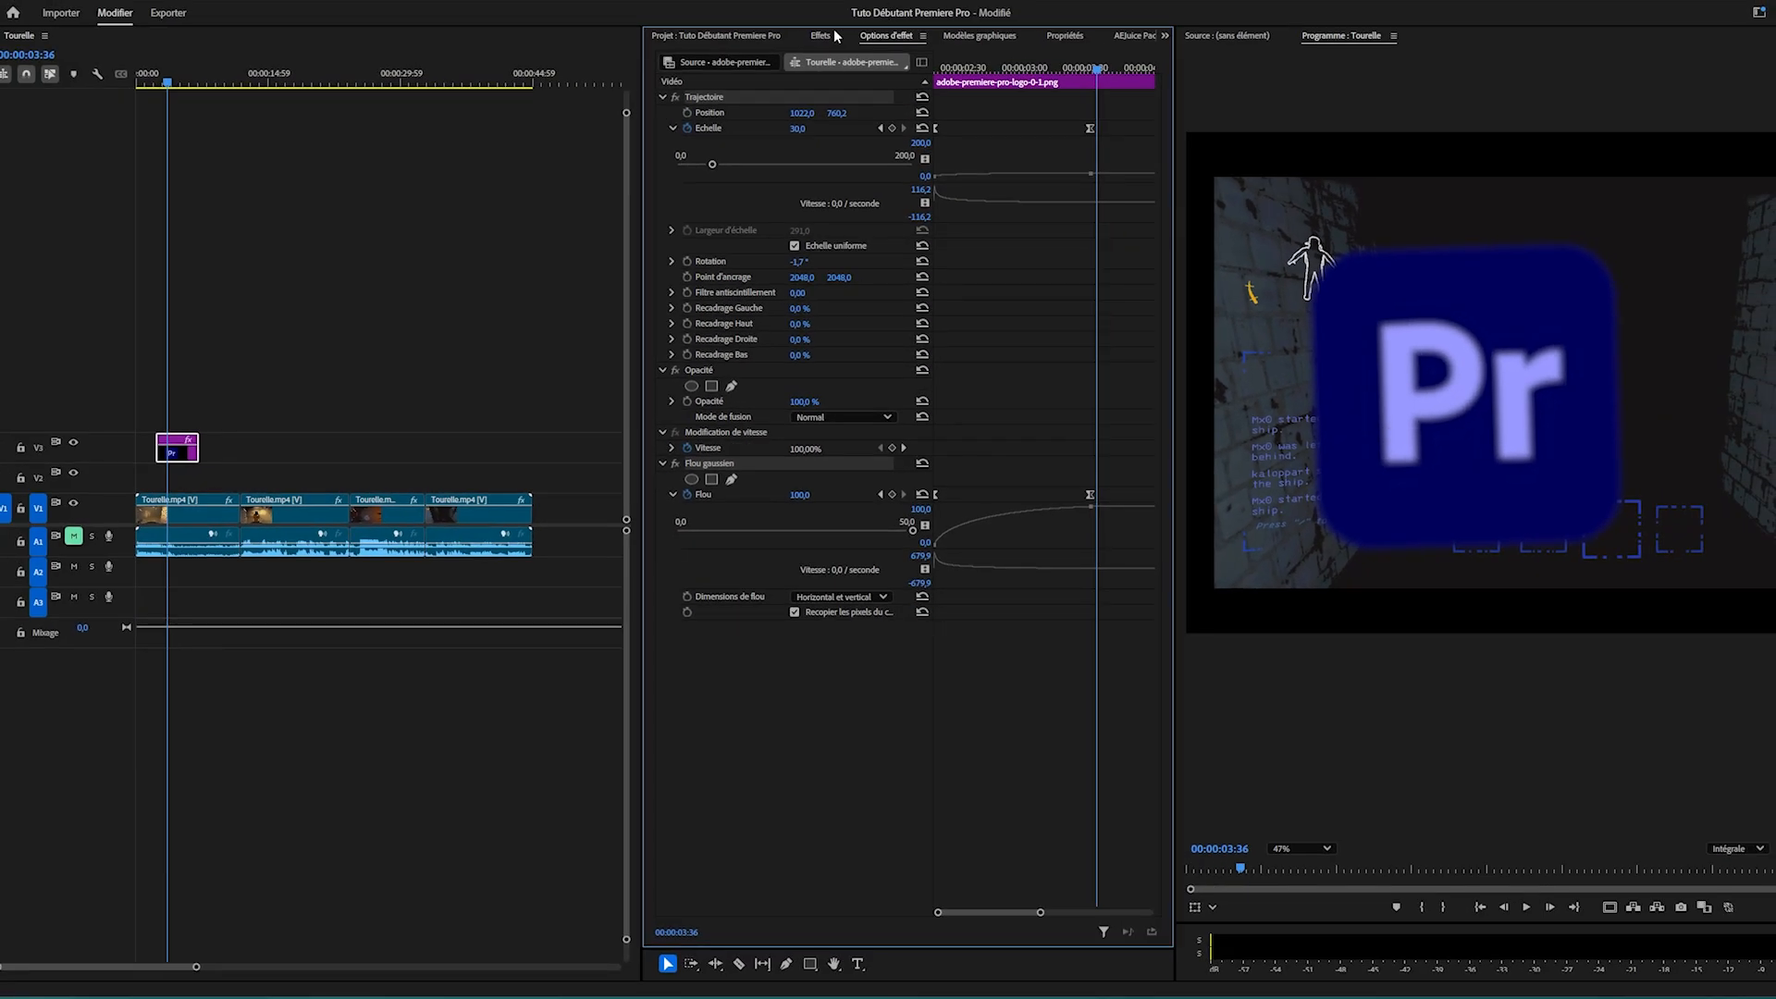
- Clear the effects search and locate the saved Flou gaussien Animation in the Presets folder
click(820, 36)
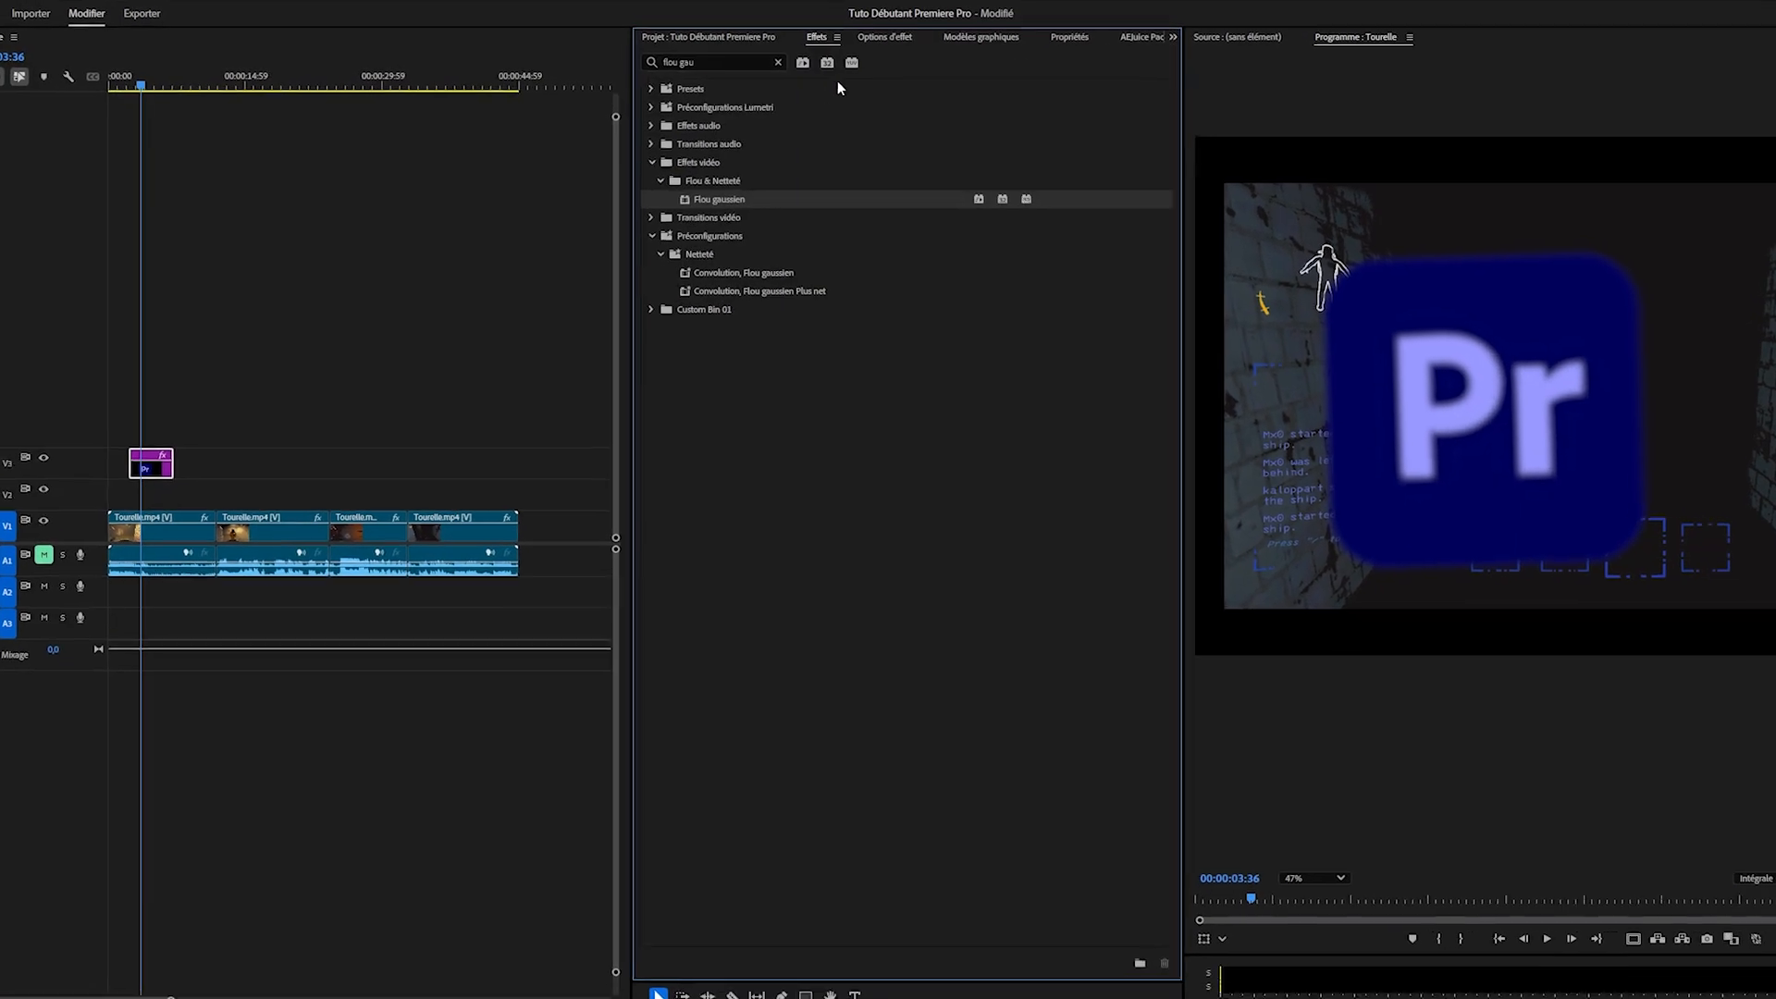
click(782, 61)
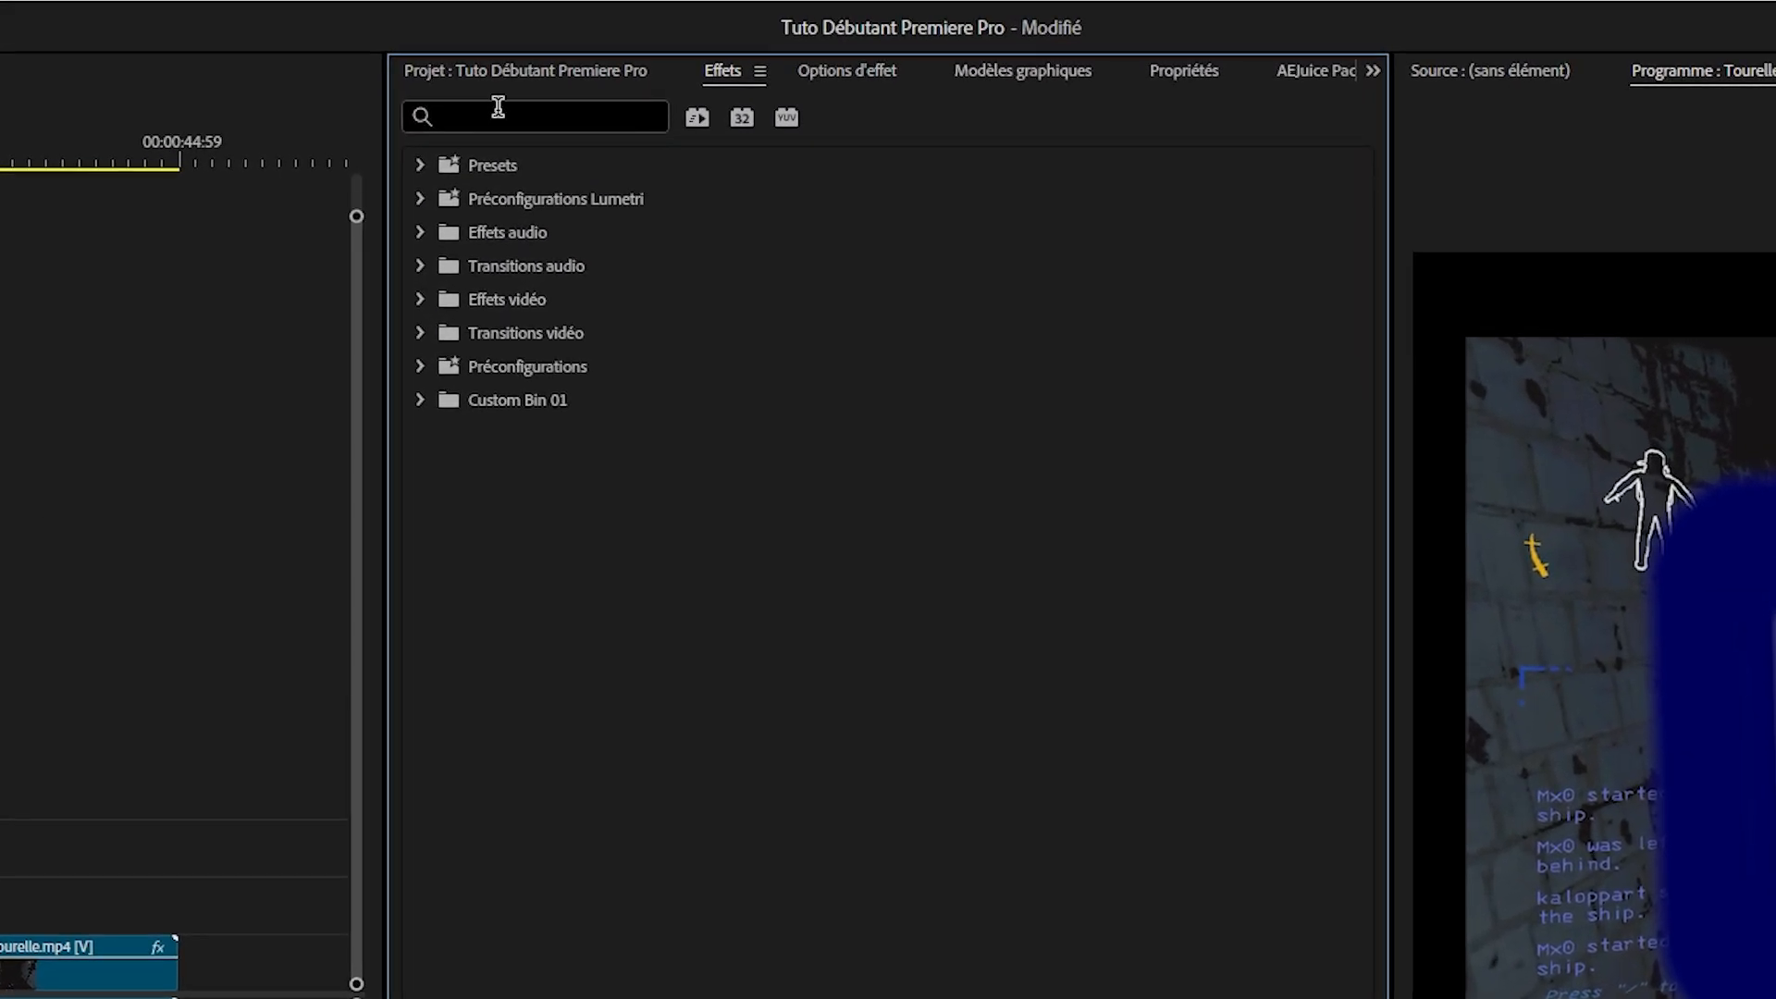
click(419, 166)
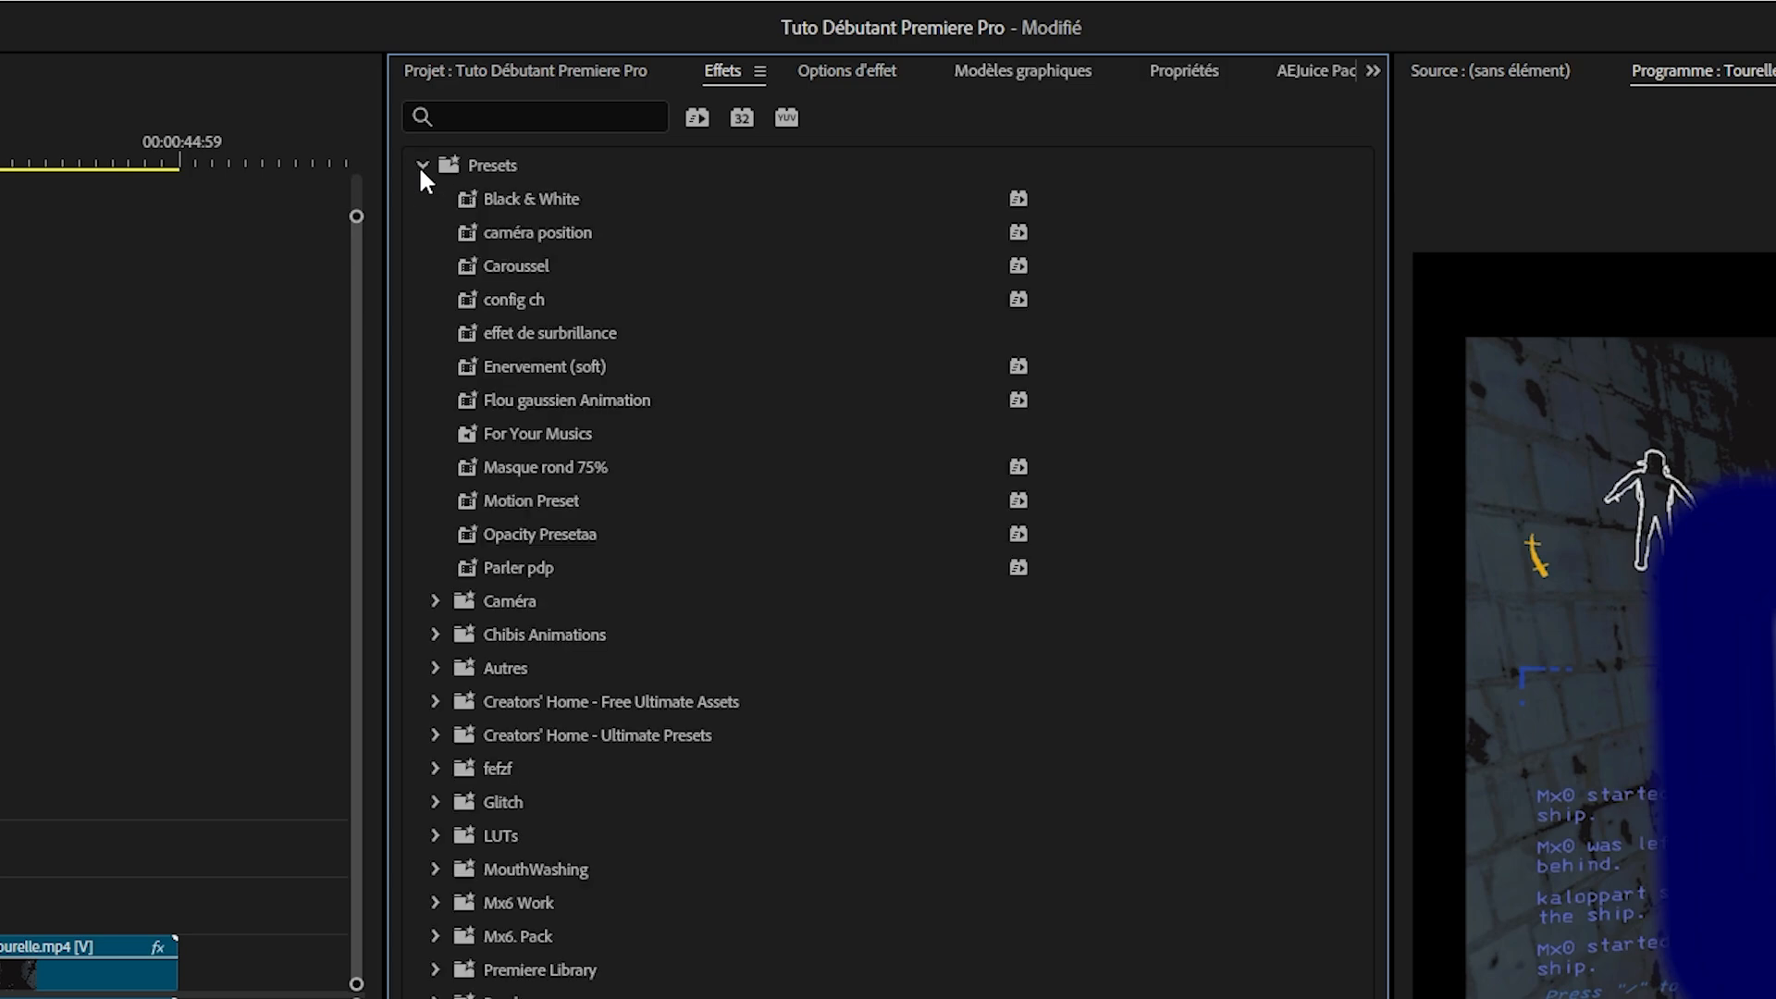
click(645, 404)
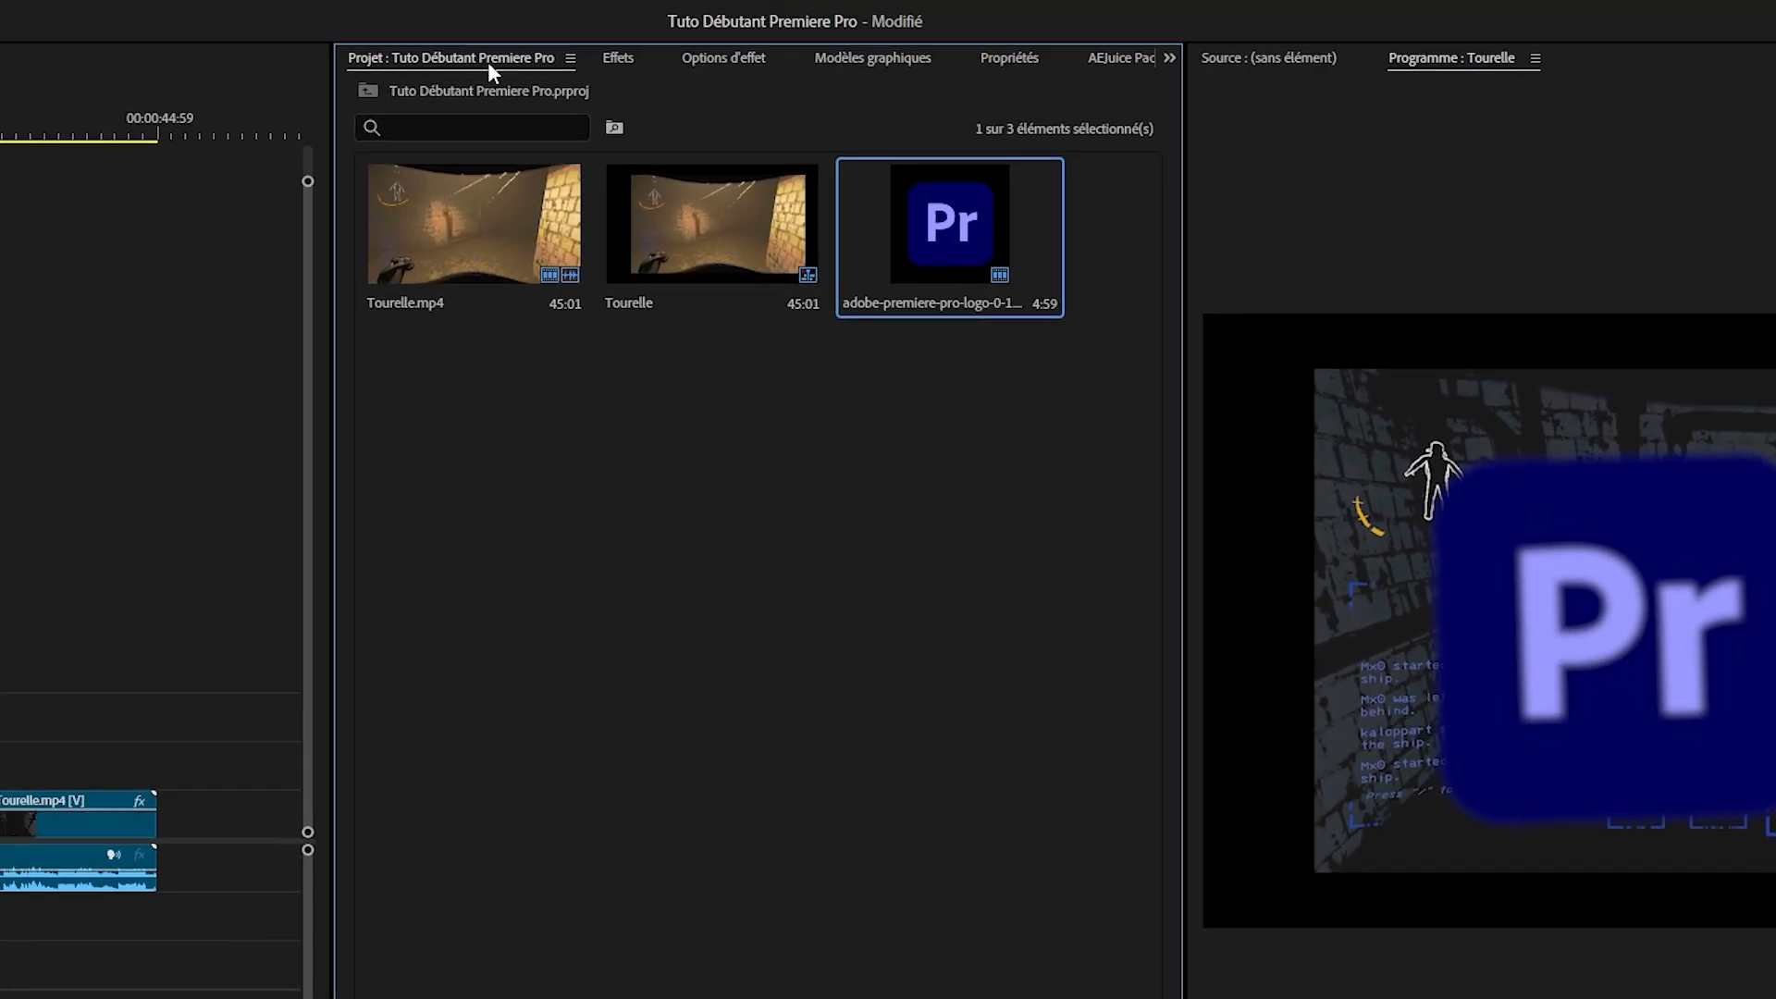
- Create a new Calque d'effets adjustment layer in the project with the default settings
click(576, 498)
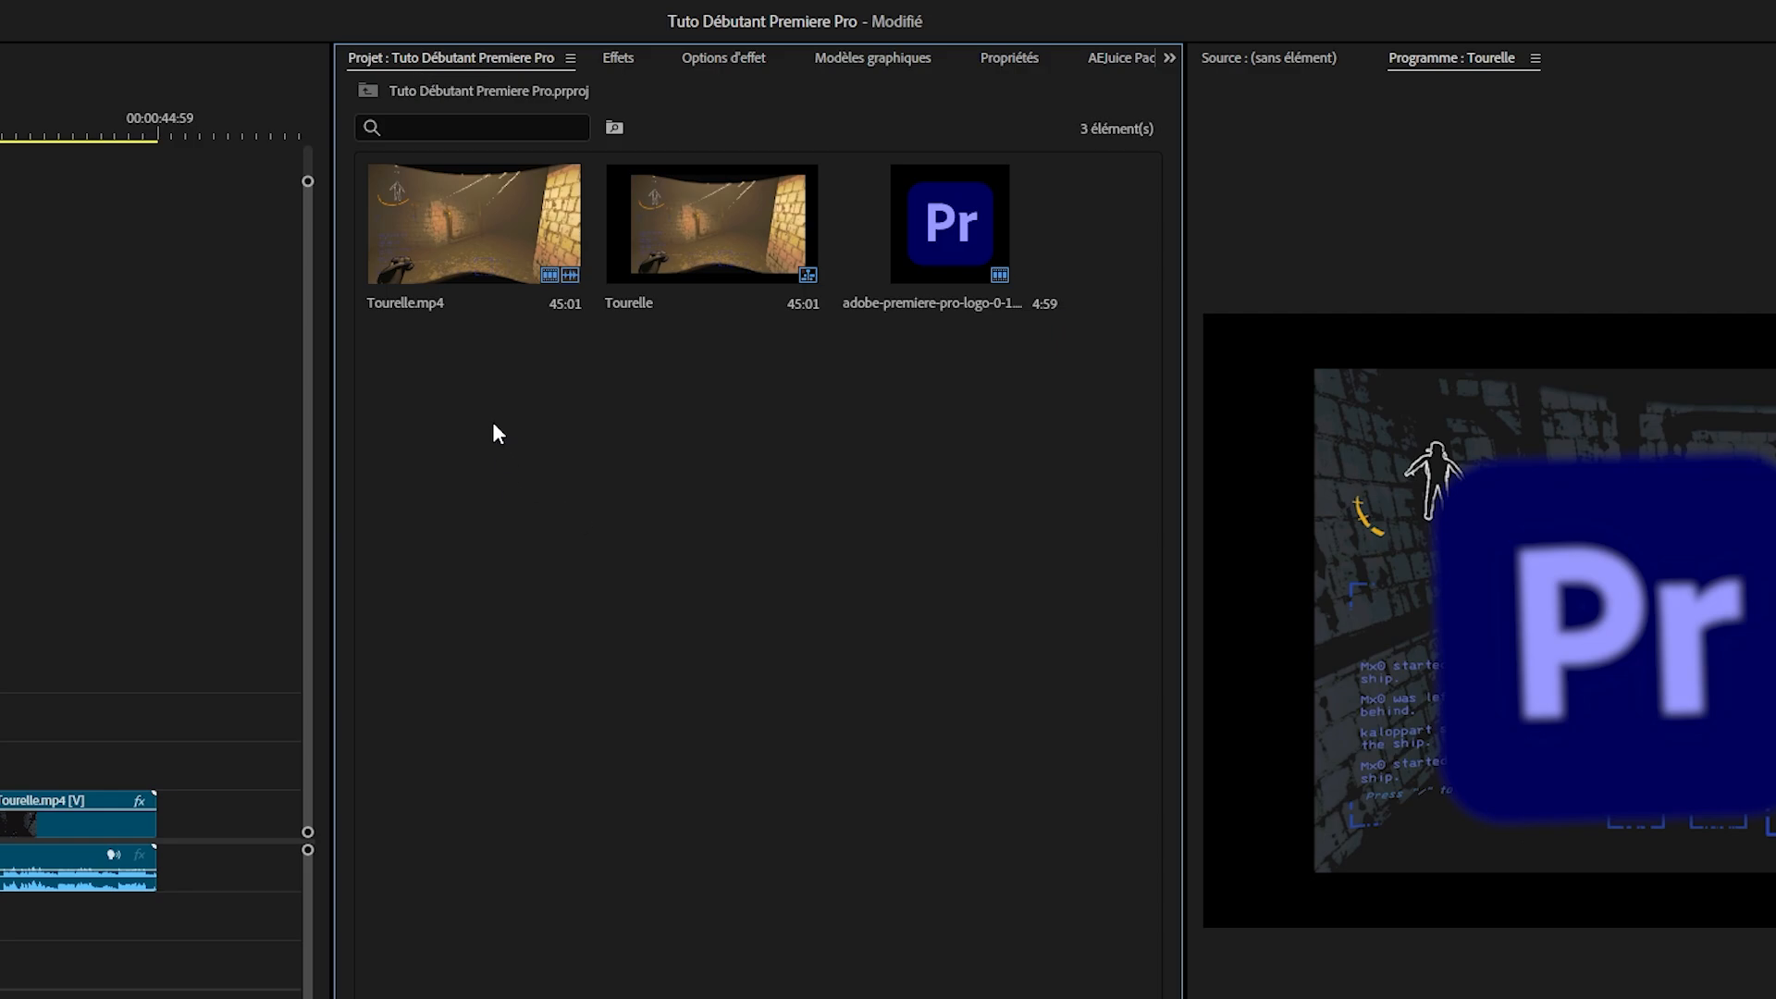
right_click(524, 523)
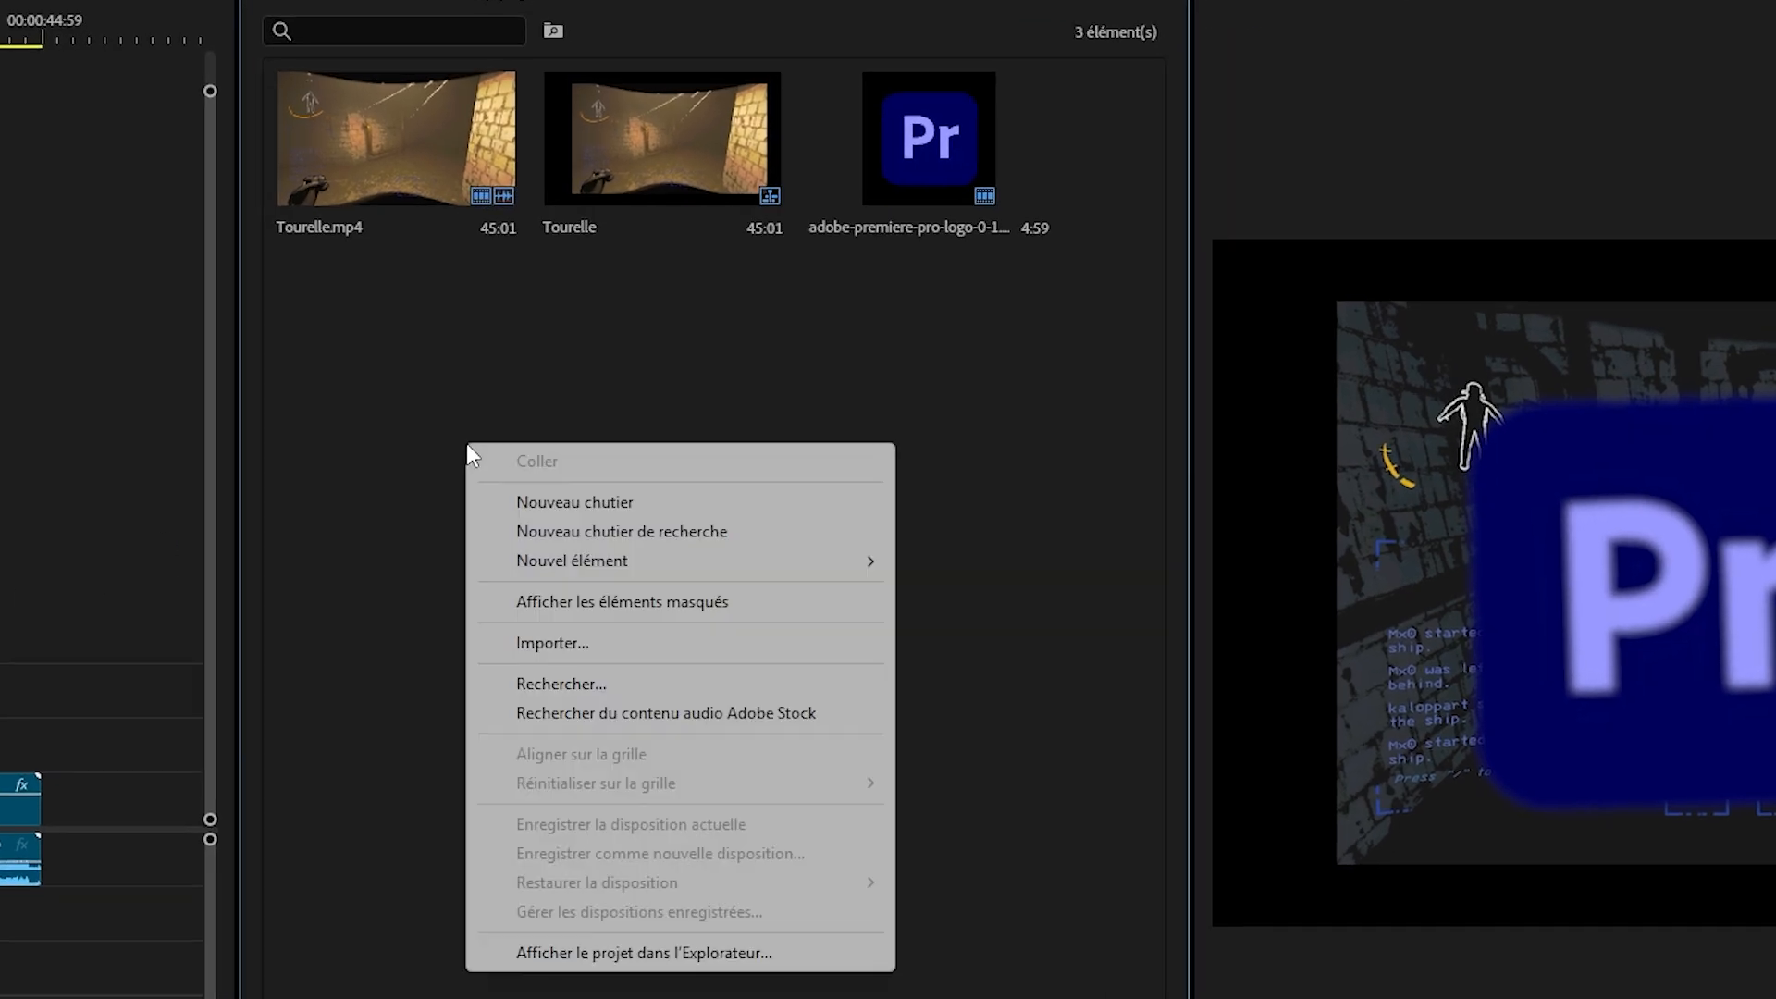
mouse_move(631, 629)
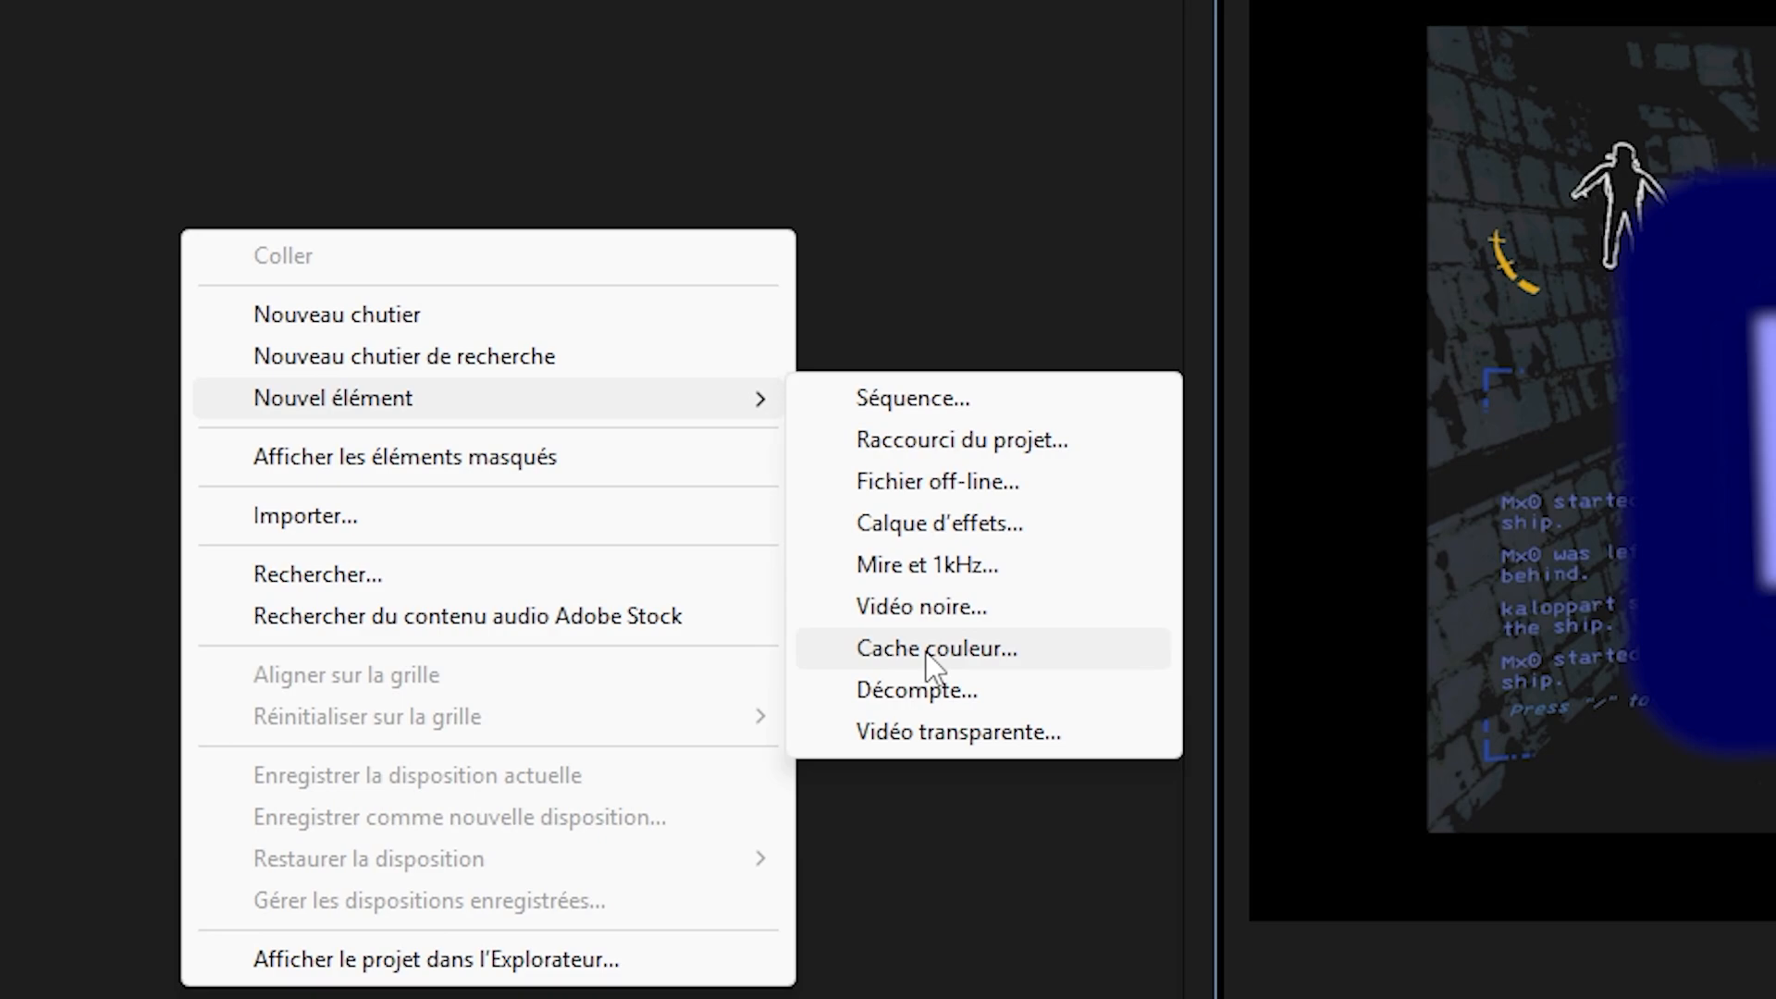
click(1025, 523)
click(753, 867)
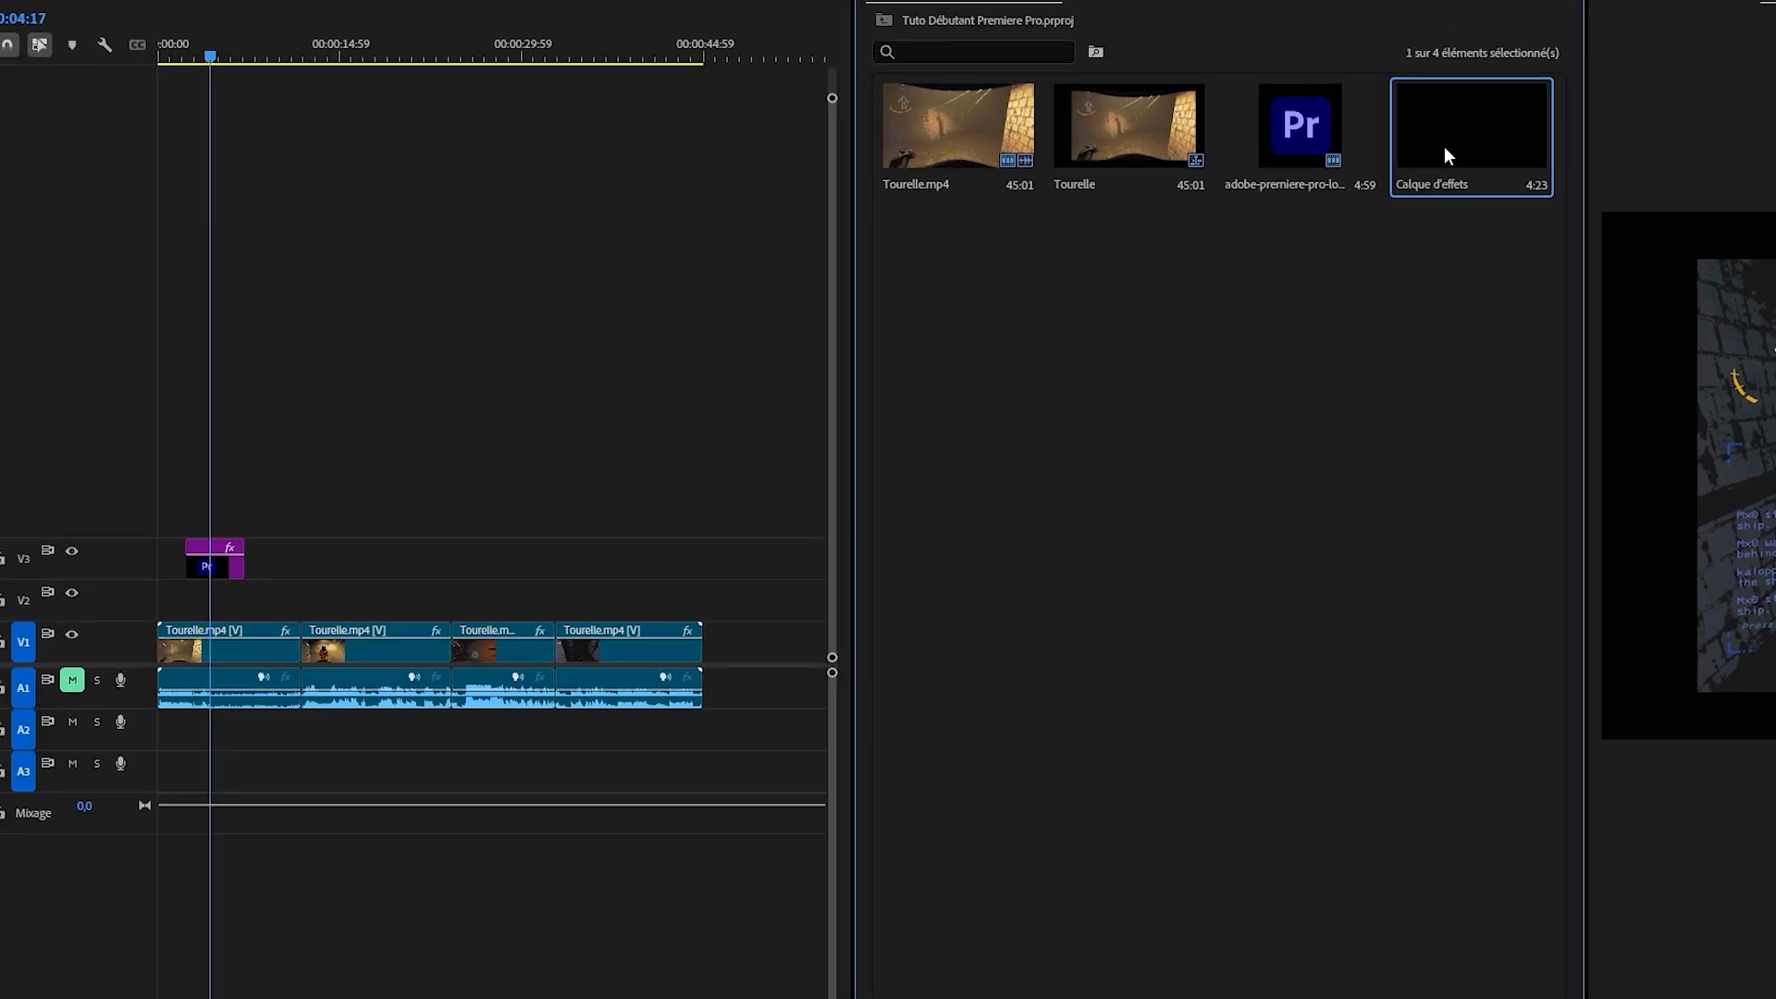
- Place the Calque d'effets on track V4 above the logo, at the start of the sequence
drag(1445, 148, 195, 609)
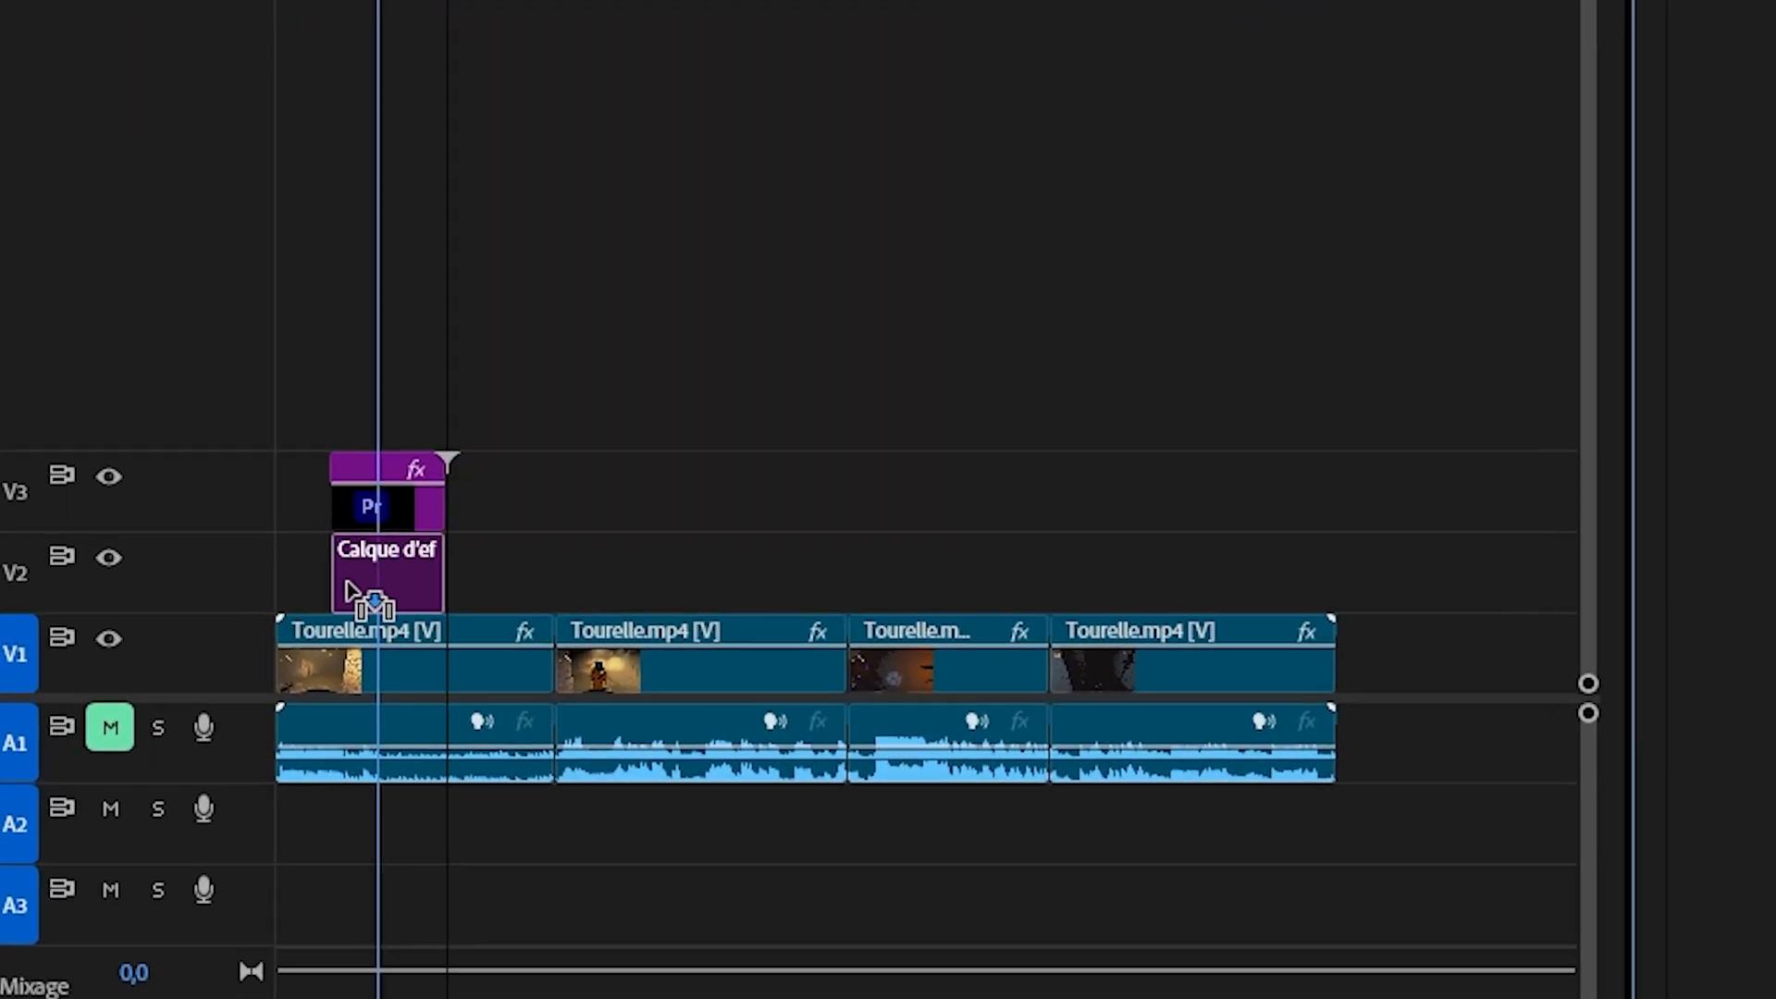
drag(349, 592, 553, 56)
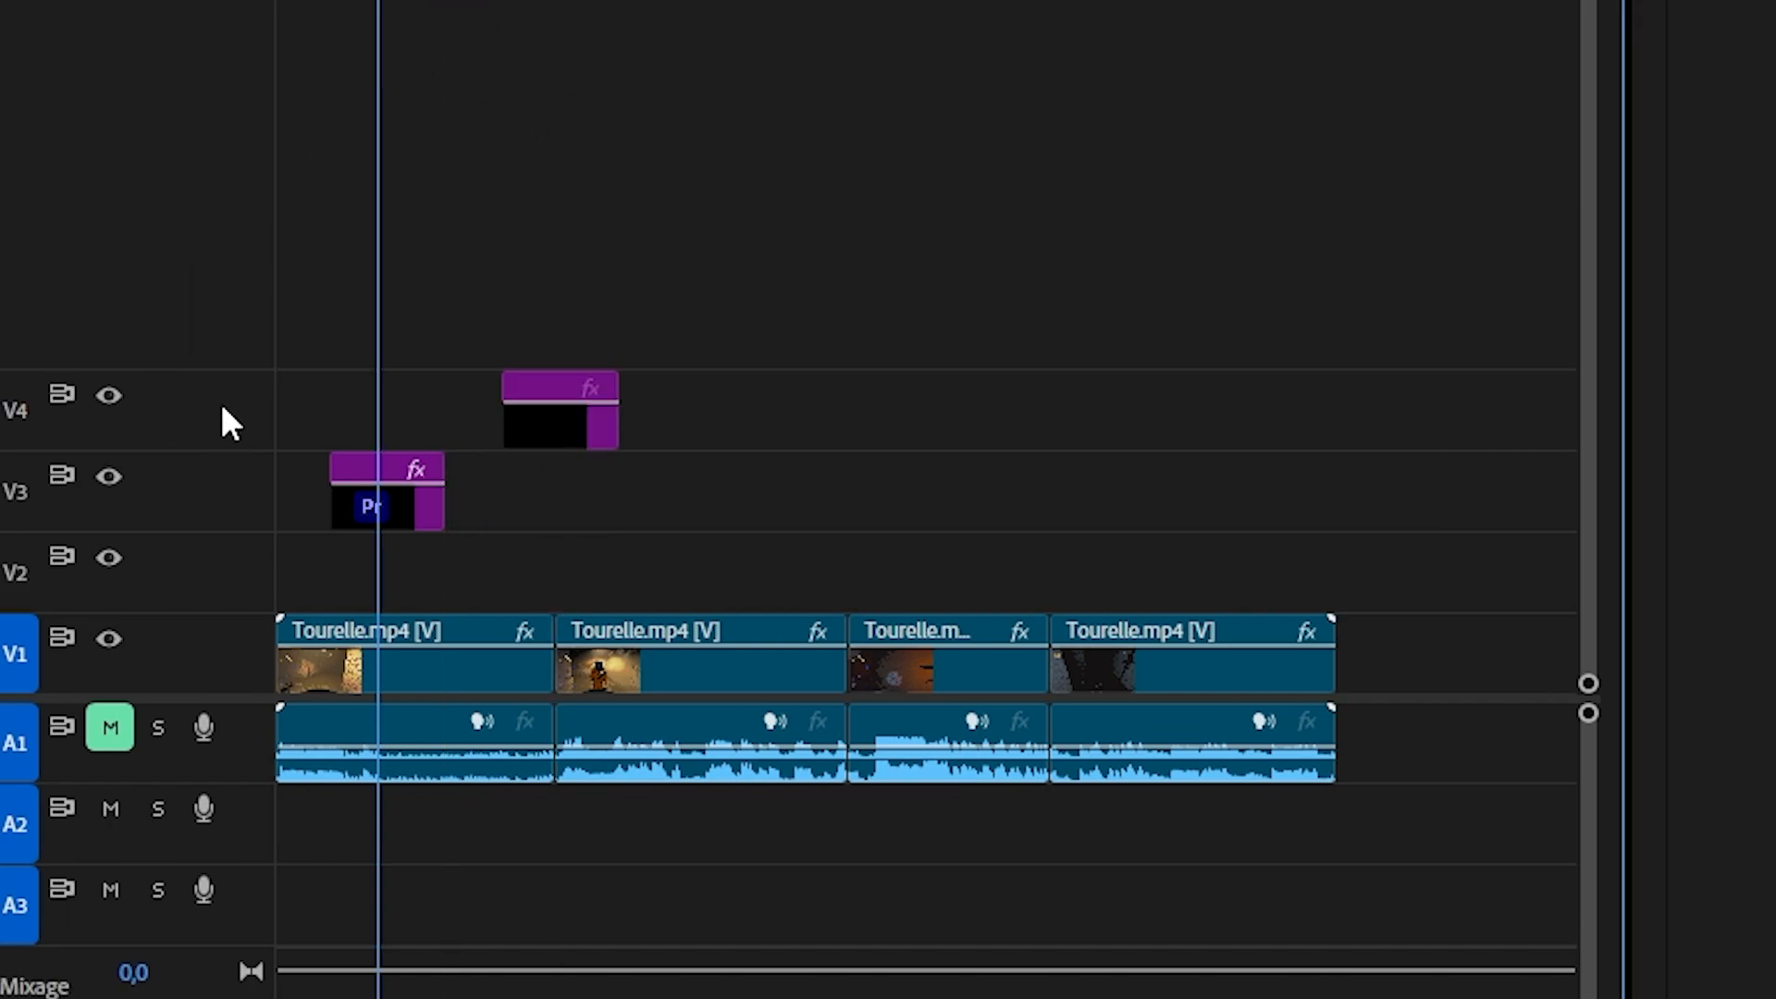
drag(664, 424, 416, 463)
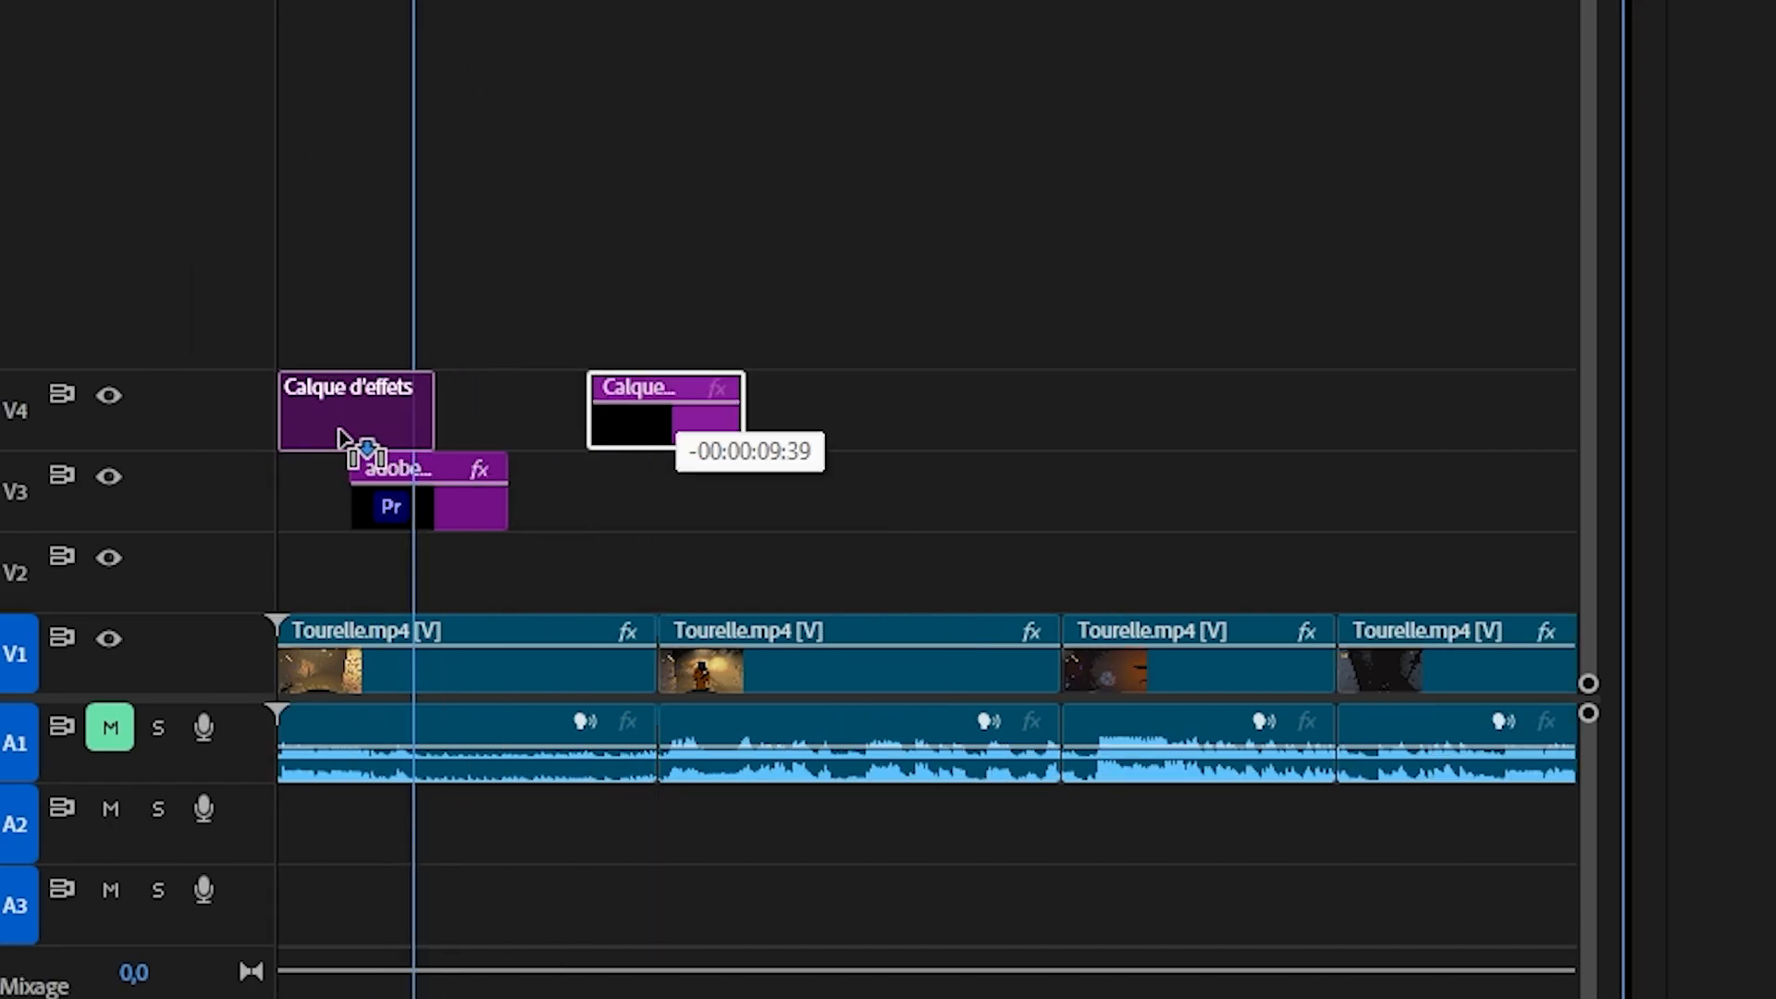
- Extend the Calque d'effets over more of the gameplay clips, and try to lengthen the last Tourelle.mp4 clip past its end
key(equal)
key(equal)
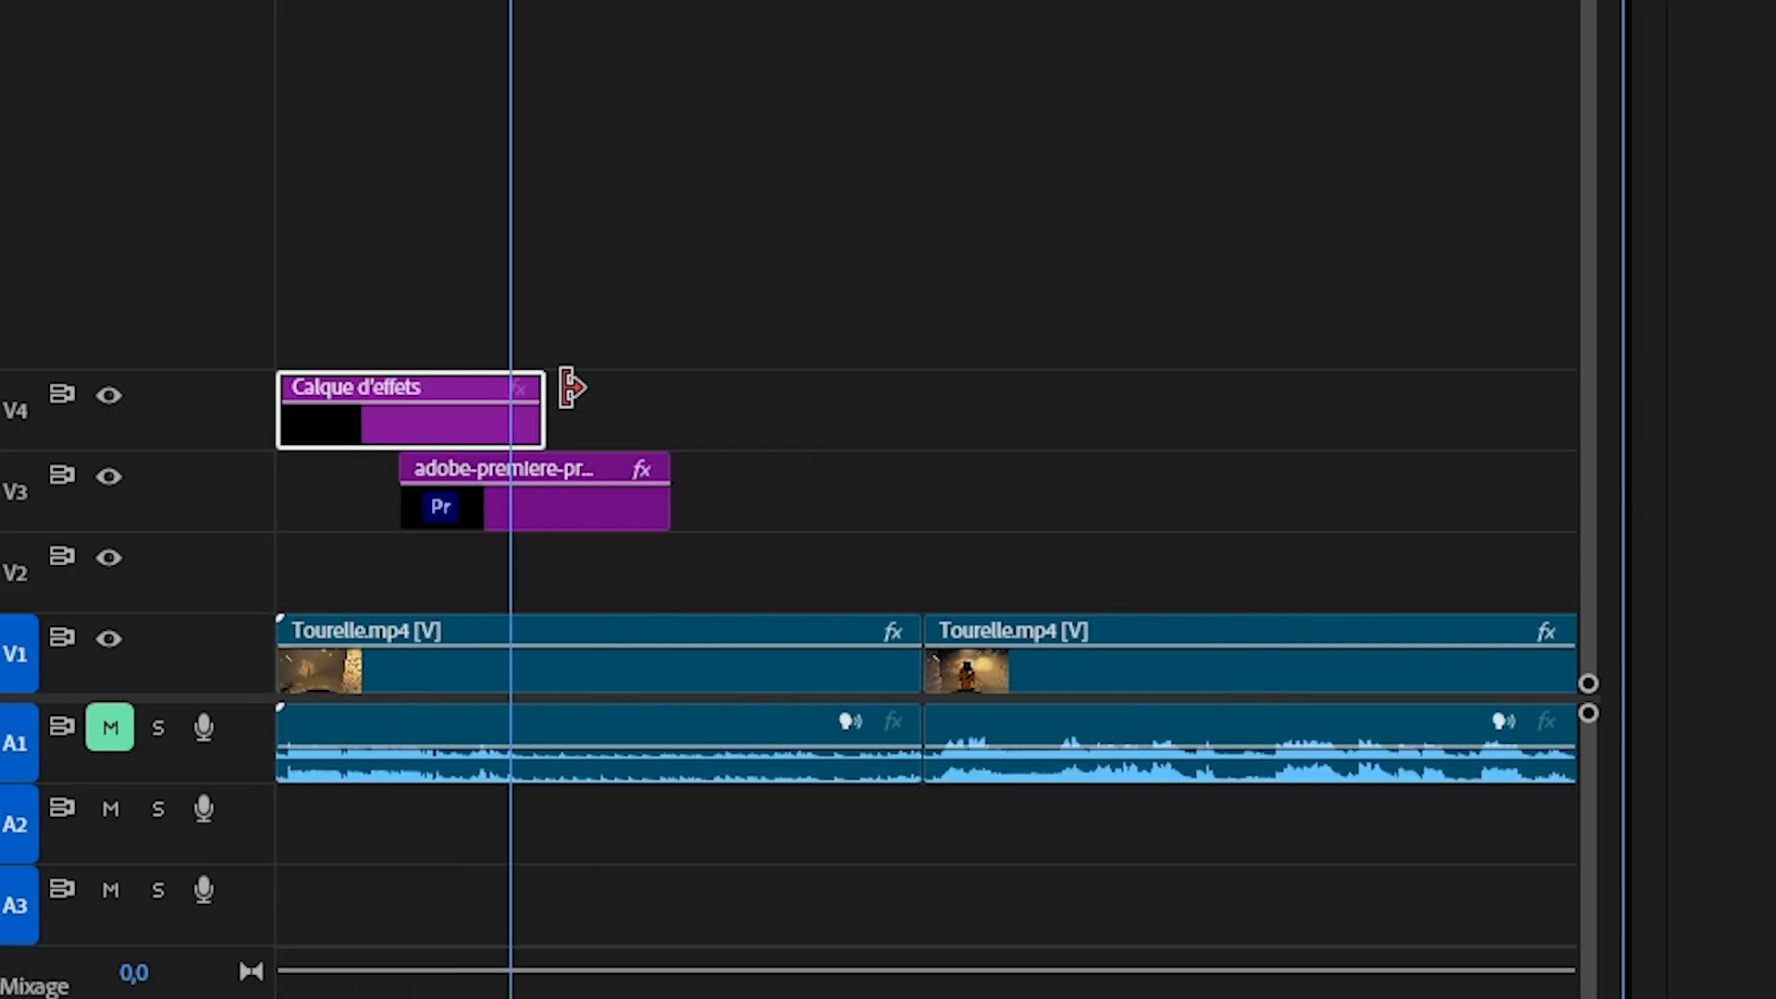
drag(567, 396, 1421, 409)
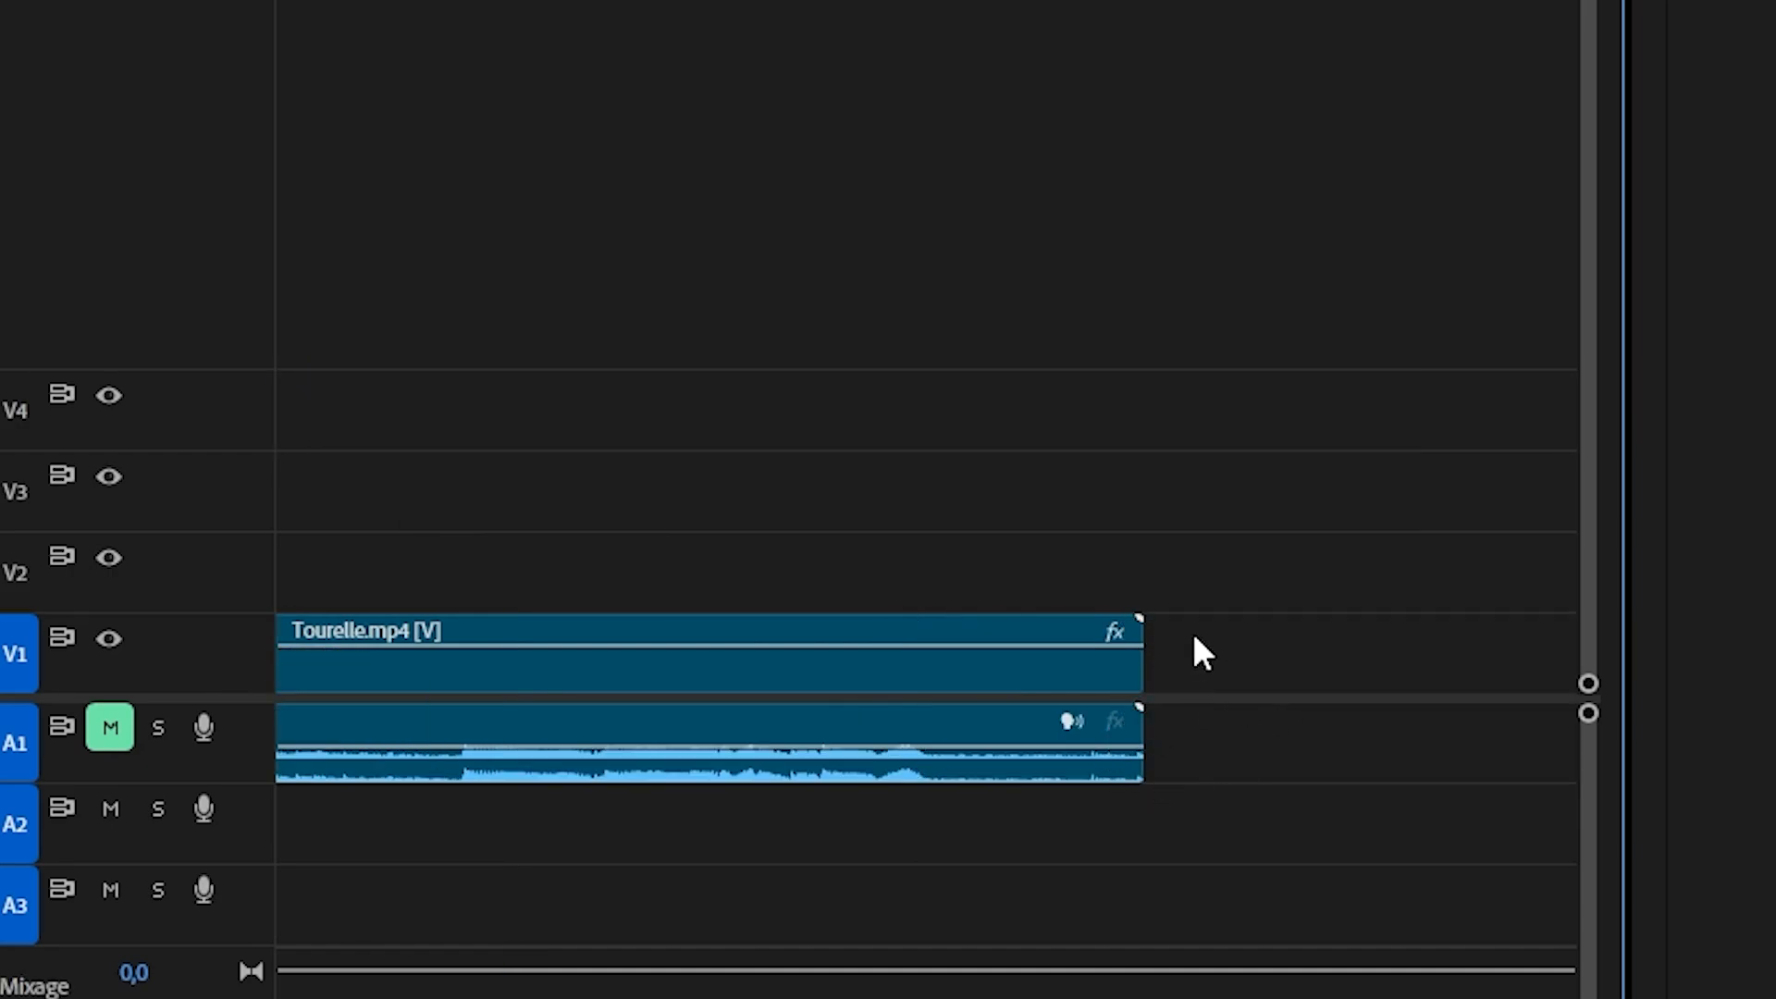
drag(1147, 659, 1369, 668)
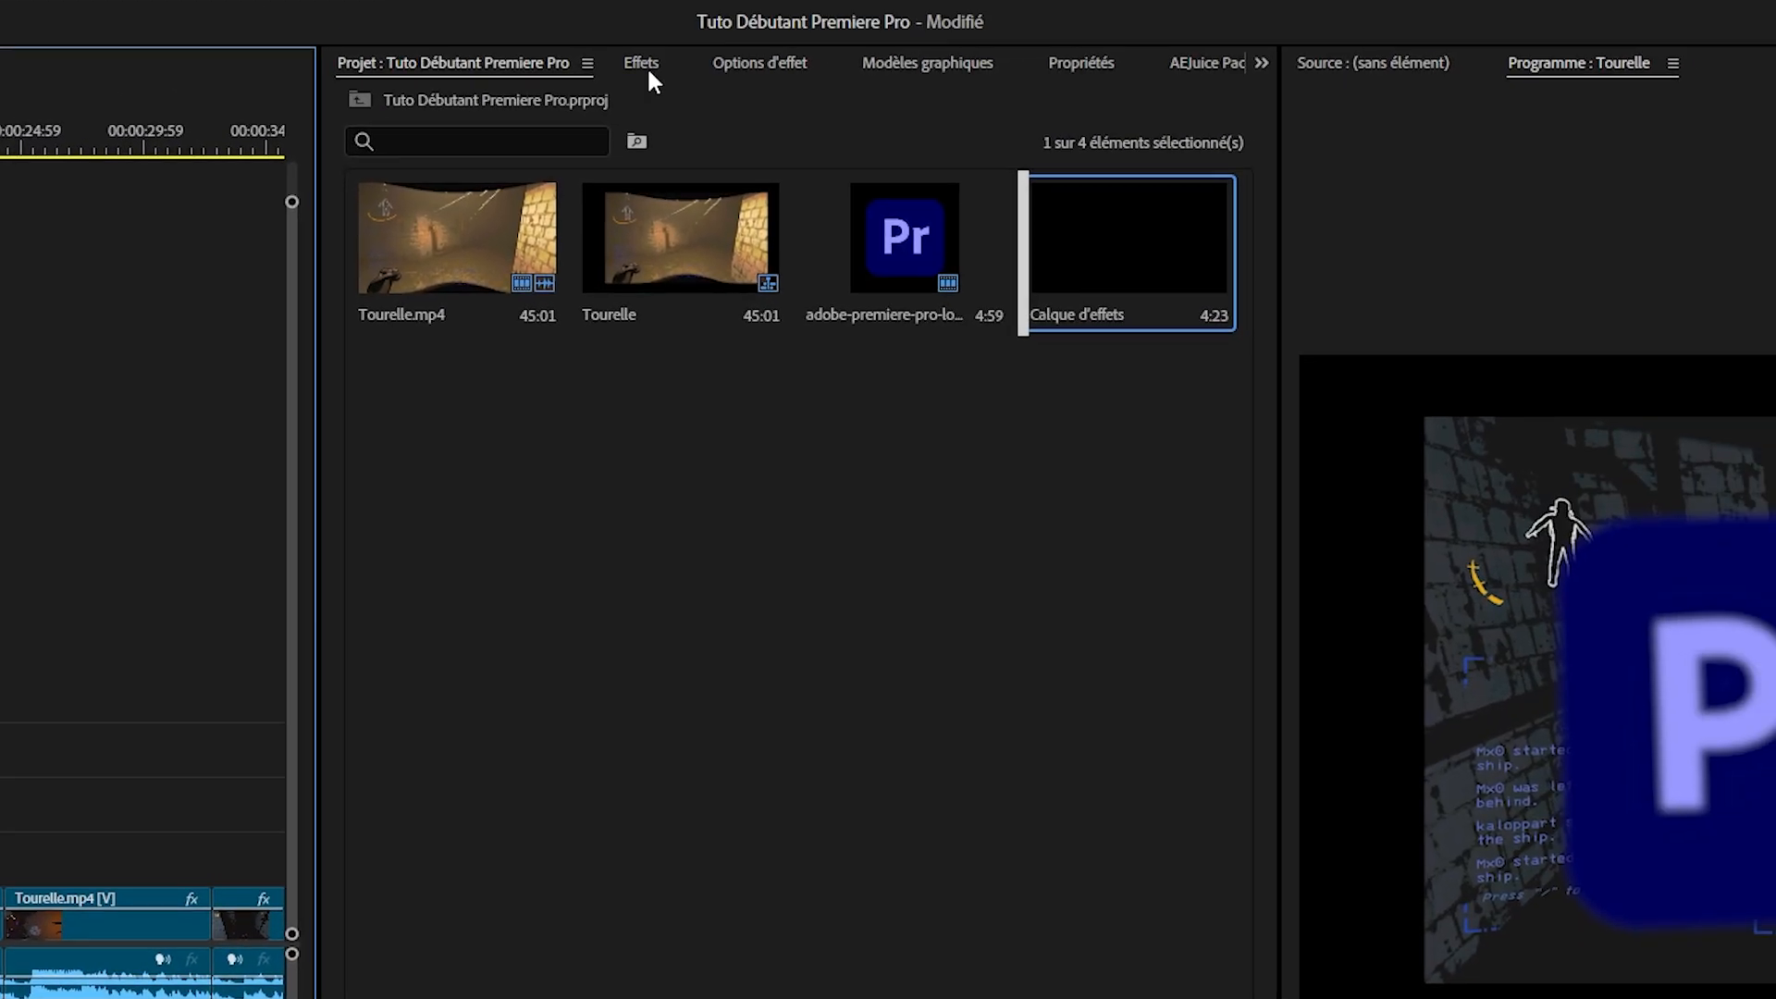
- Search the effects for "mosai", apply Mosaïque to the Calque d'effets, and increase its Carreaux horizontaux
click(646, 64)
click(730, 61)
click(641, 62)
click(464, 108)
text(mosai)
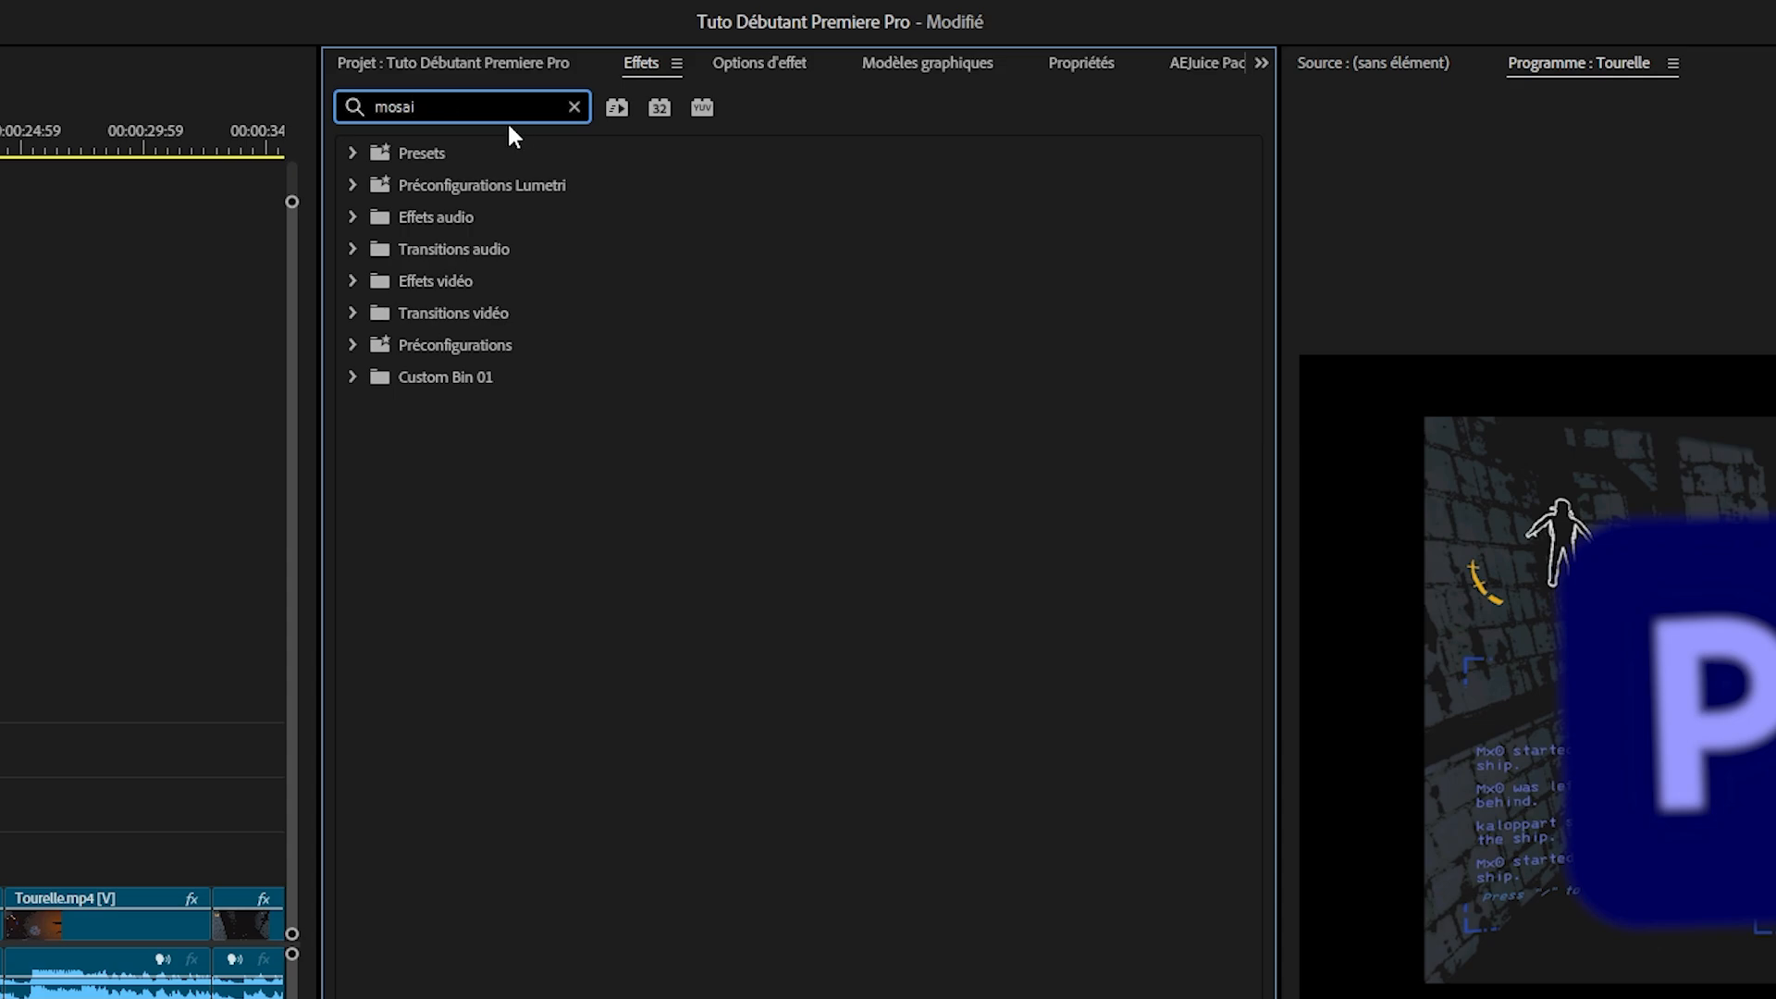
drag(534, 332, 95, 666)
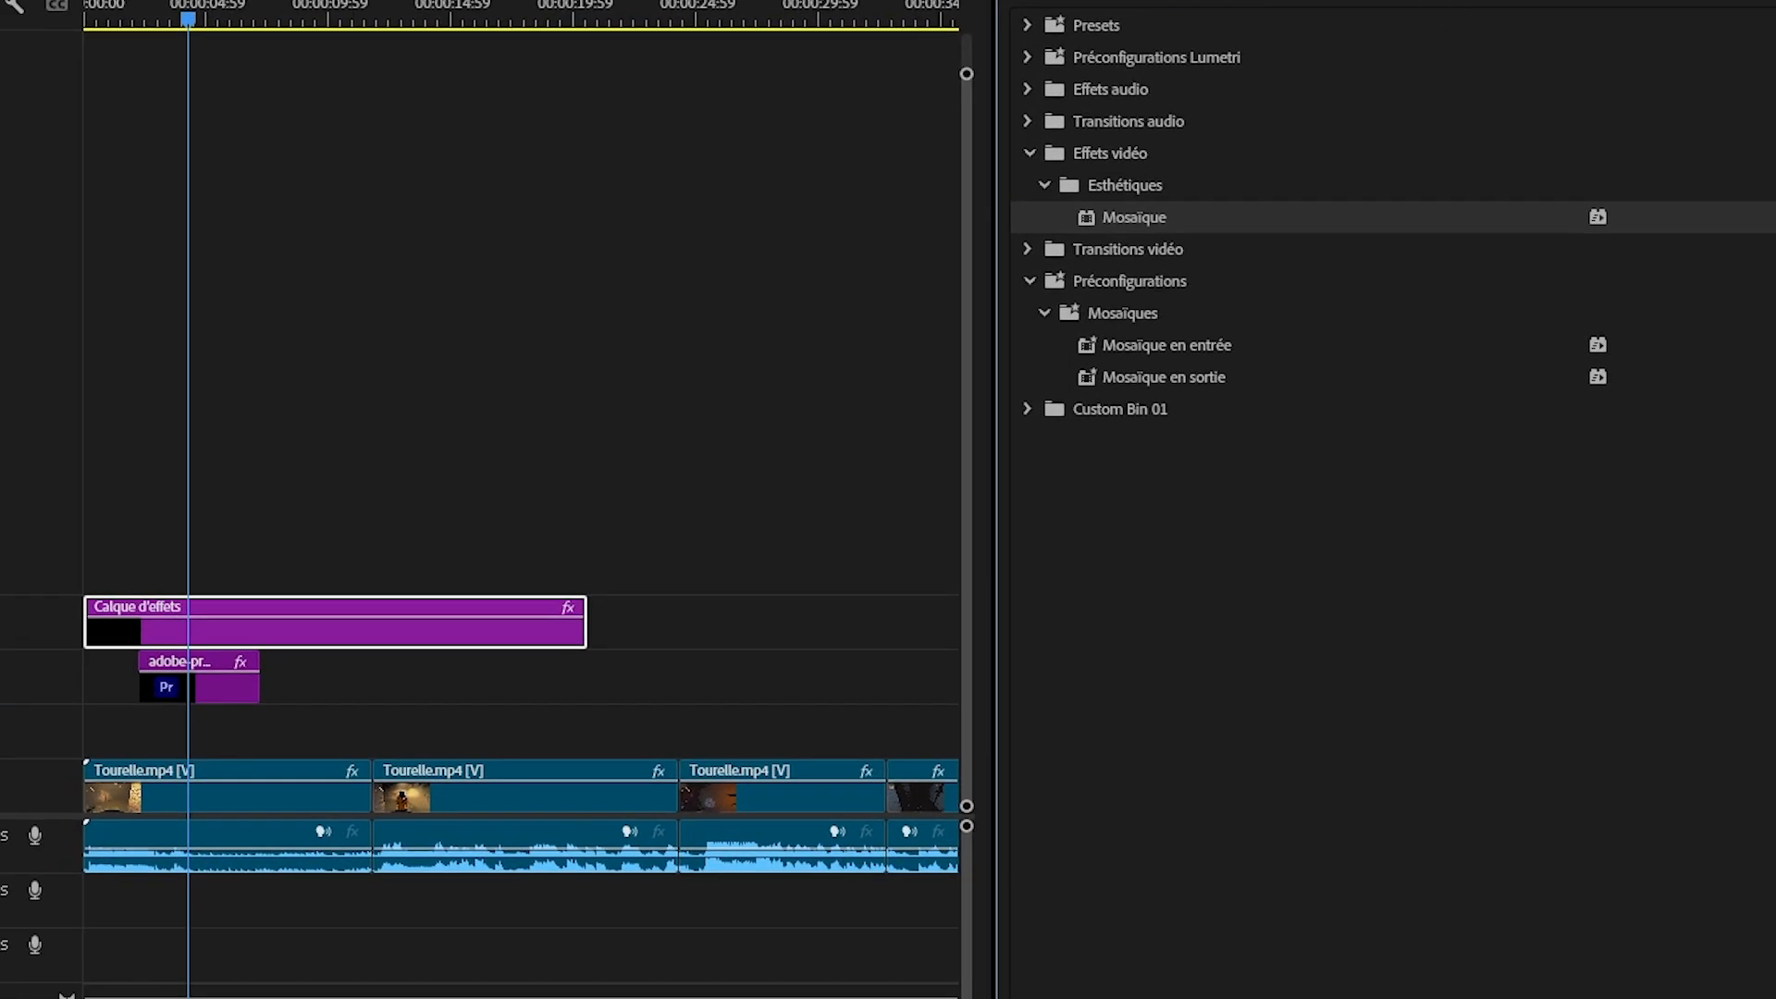
click(834, 49)
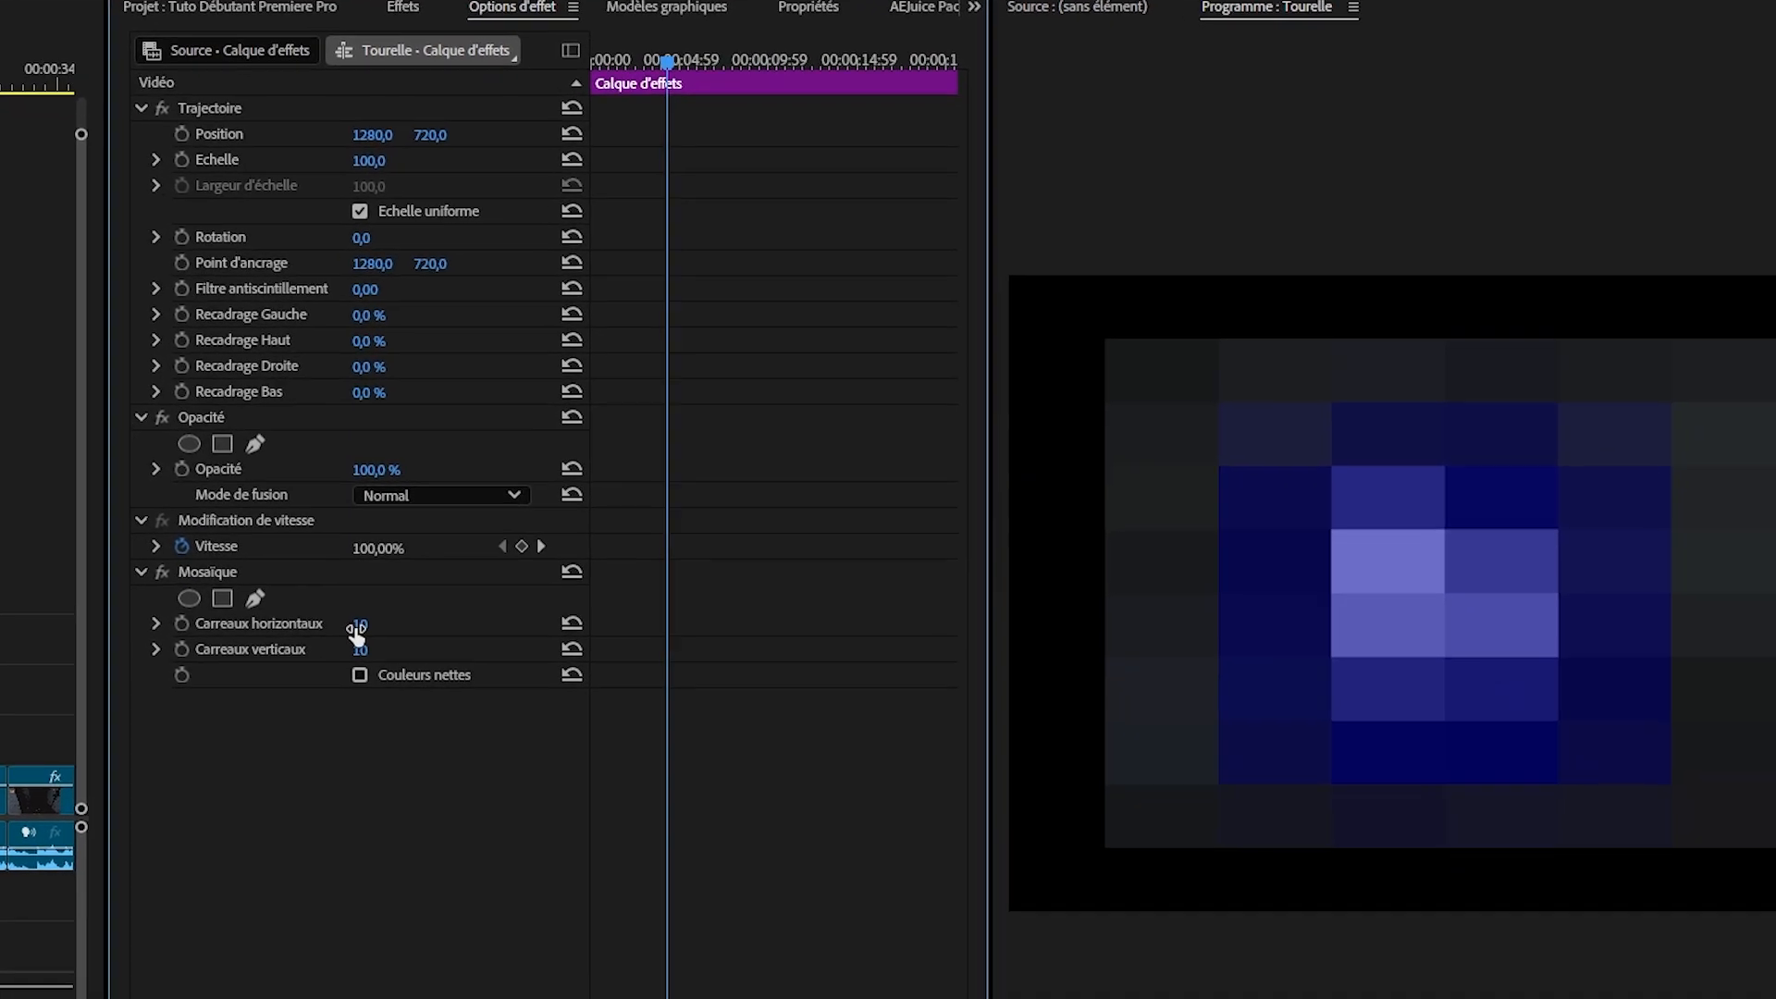
drag(1270, 610, 1644, 610)
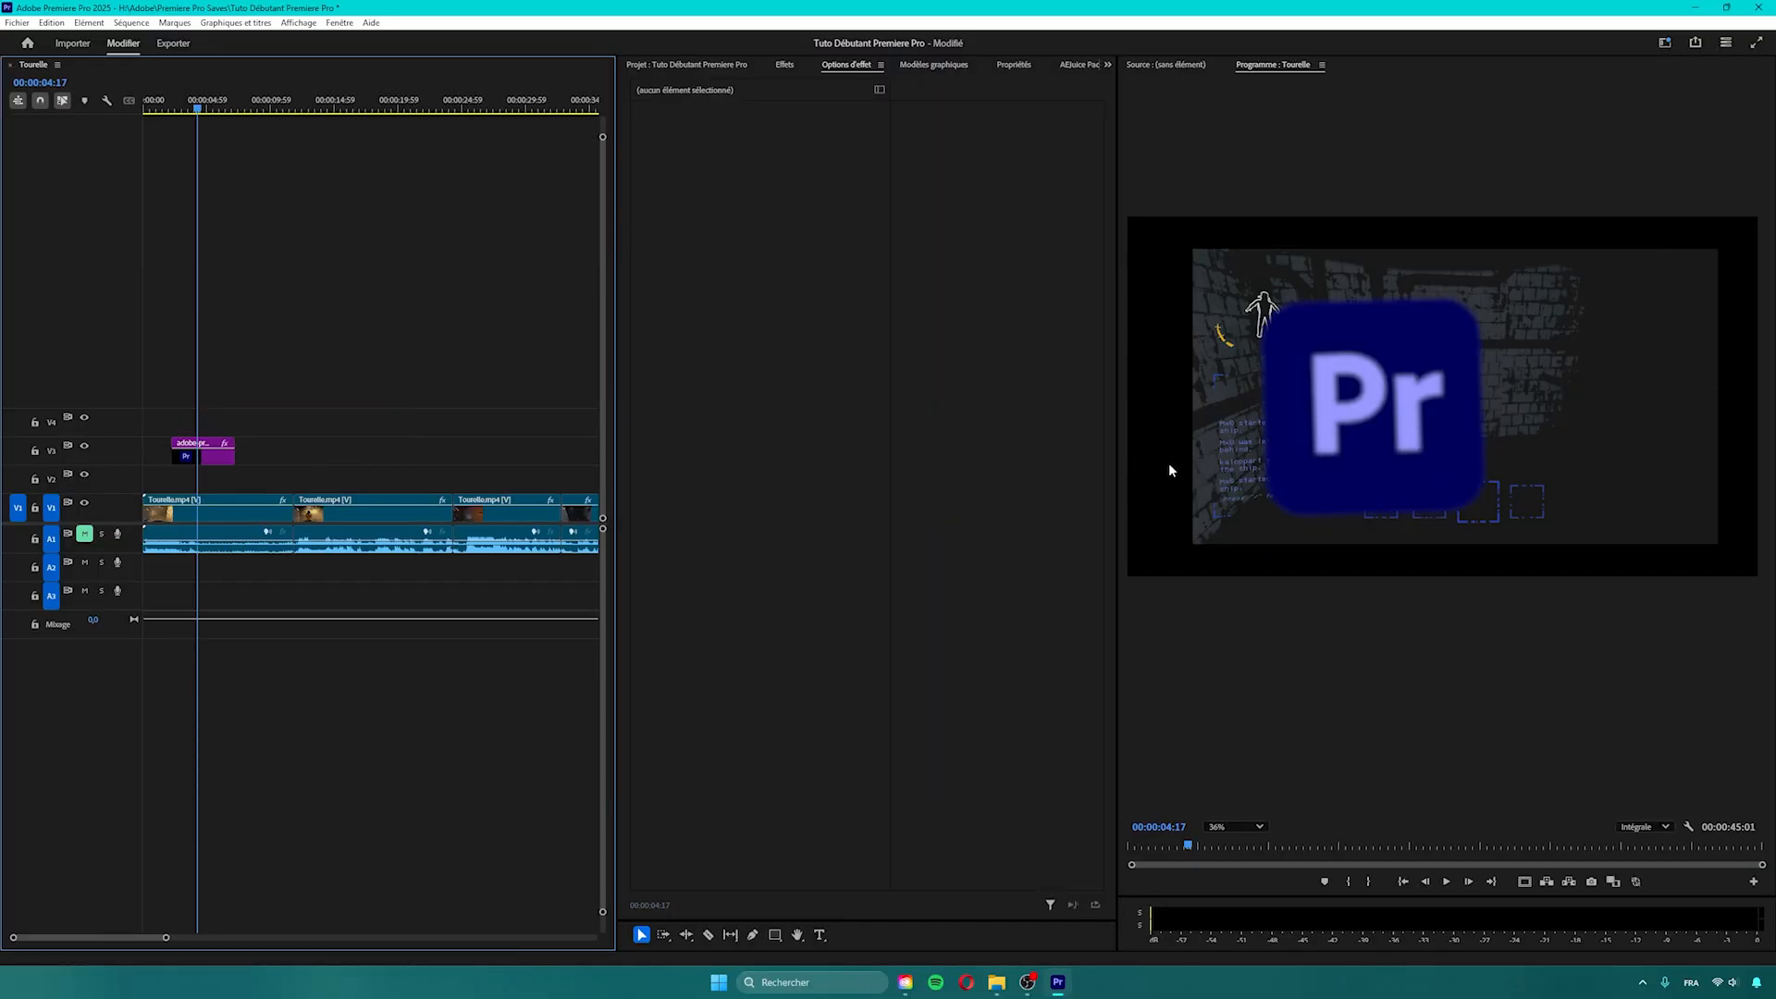
- Undo the adjustment layer's deletion to compare the picture at 00:00:06:58 with the mosaic, and redo the deletion
click(232, 104)
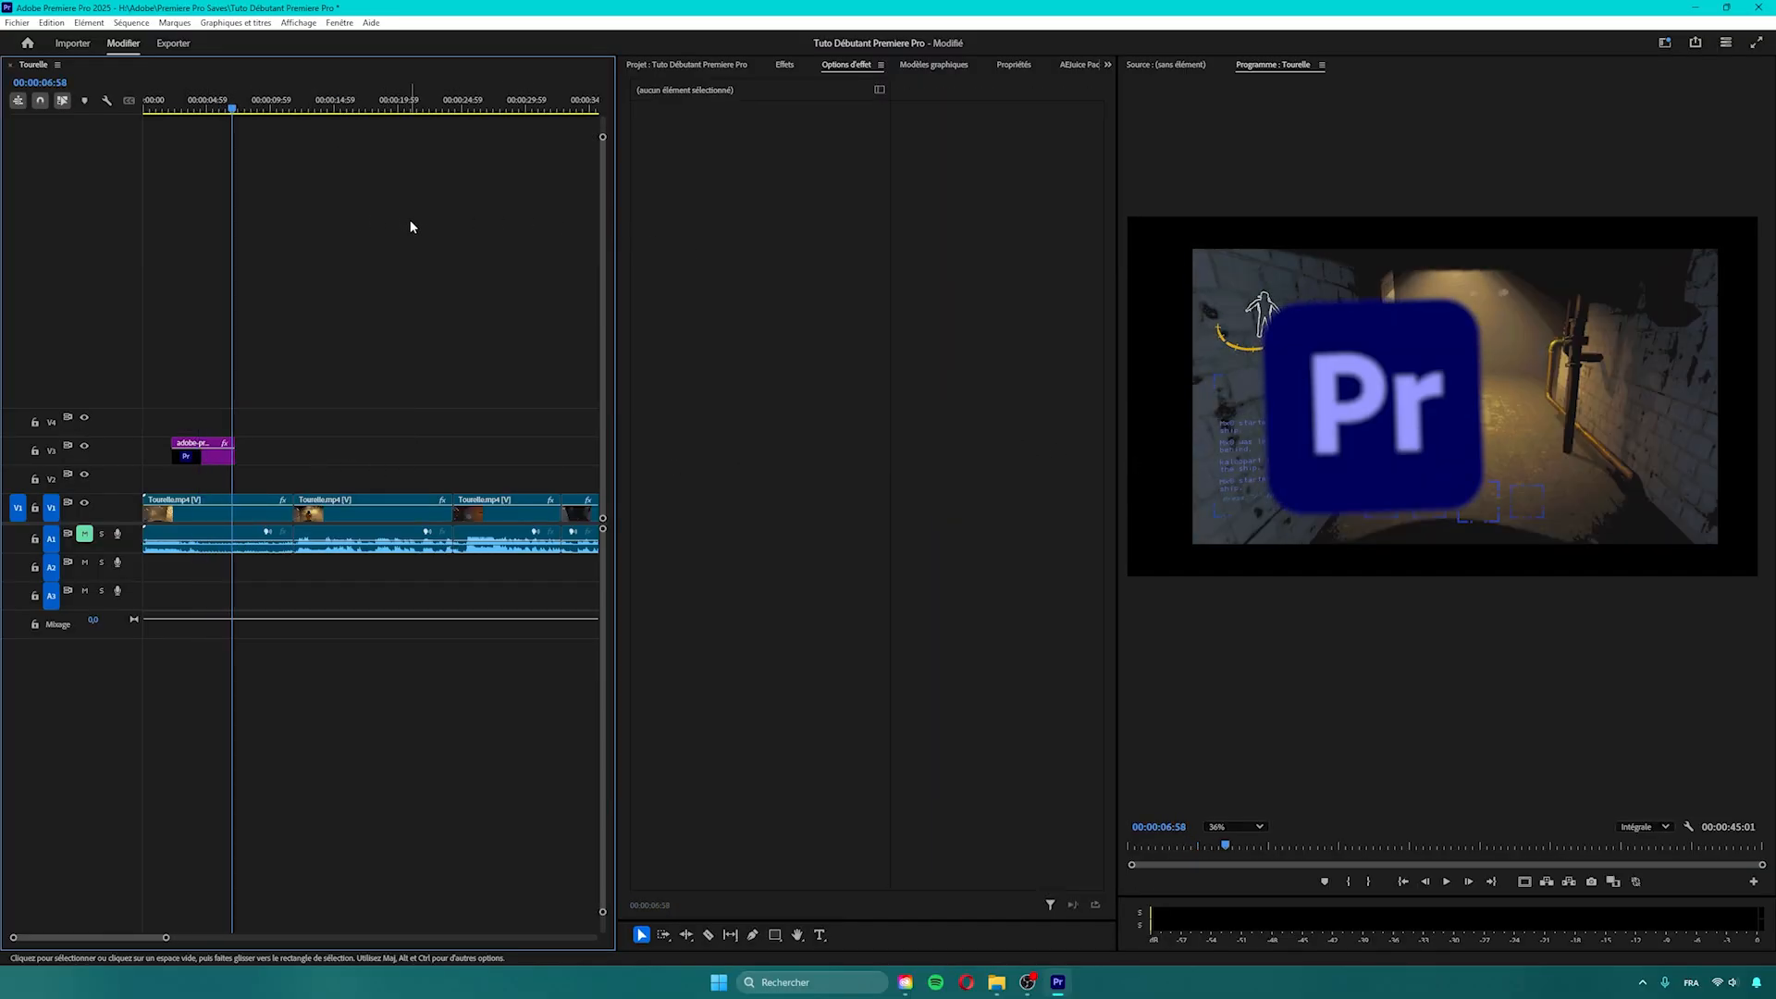
key(ctrl+z)
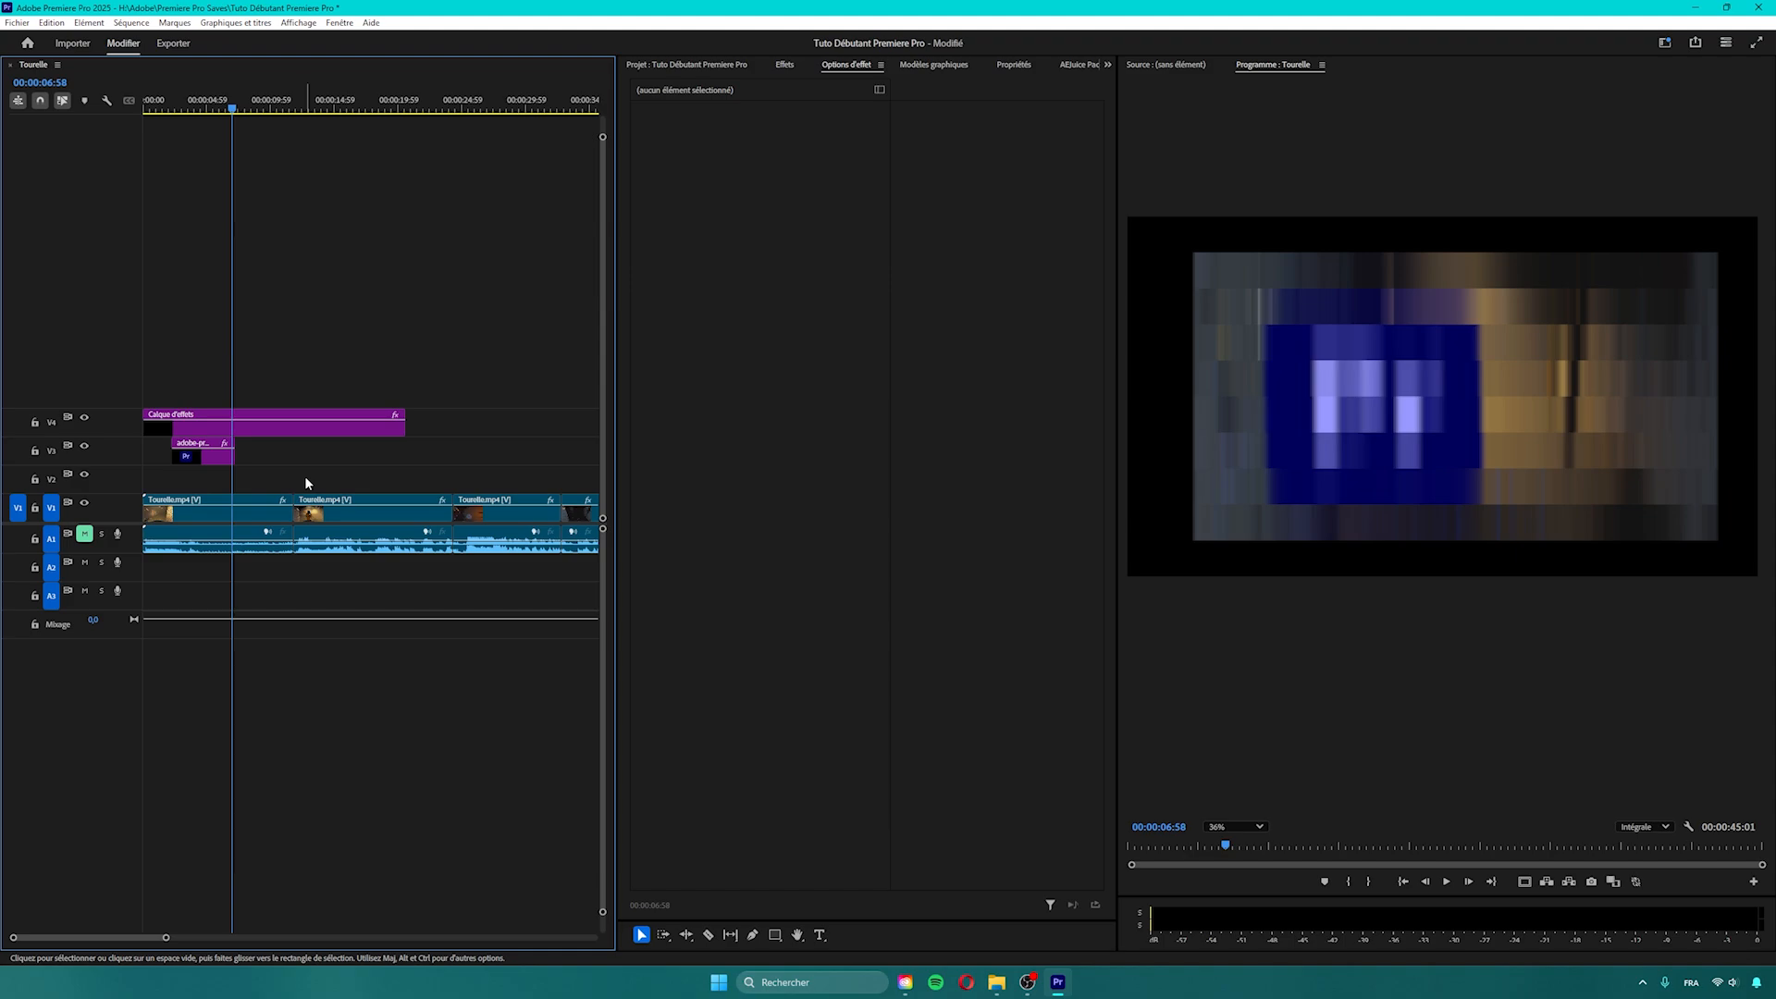
key(ctrl+shift+z)
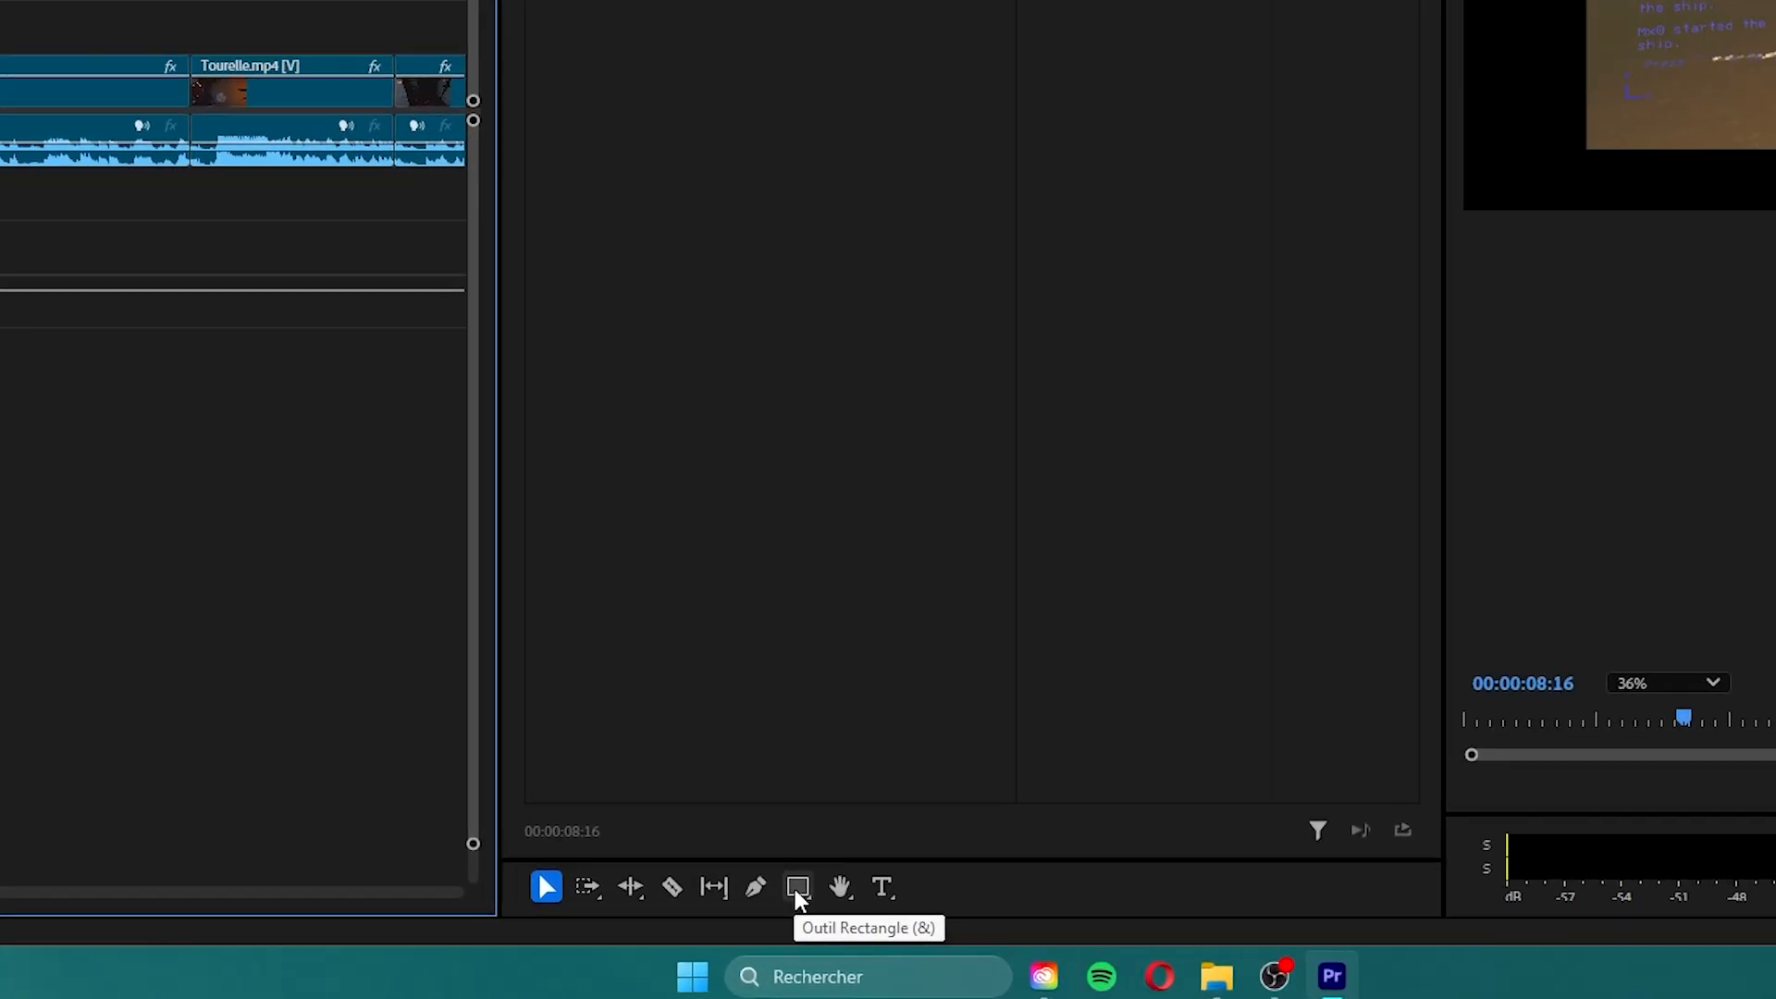
- Draw a rectangle about 1440 by 749 over the upper part of the picture and display its properties
click(845, 791)
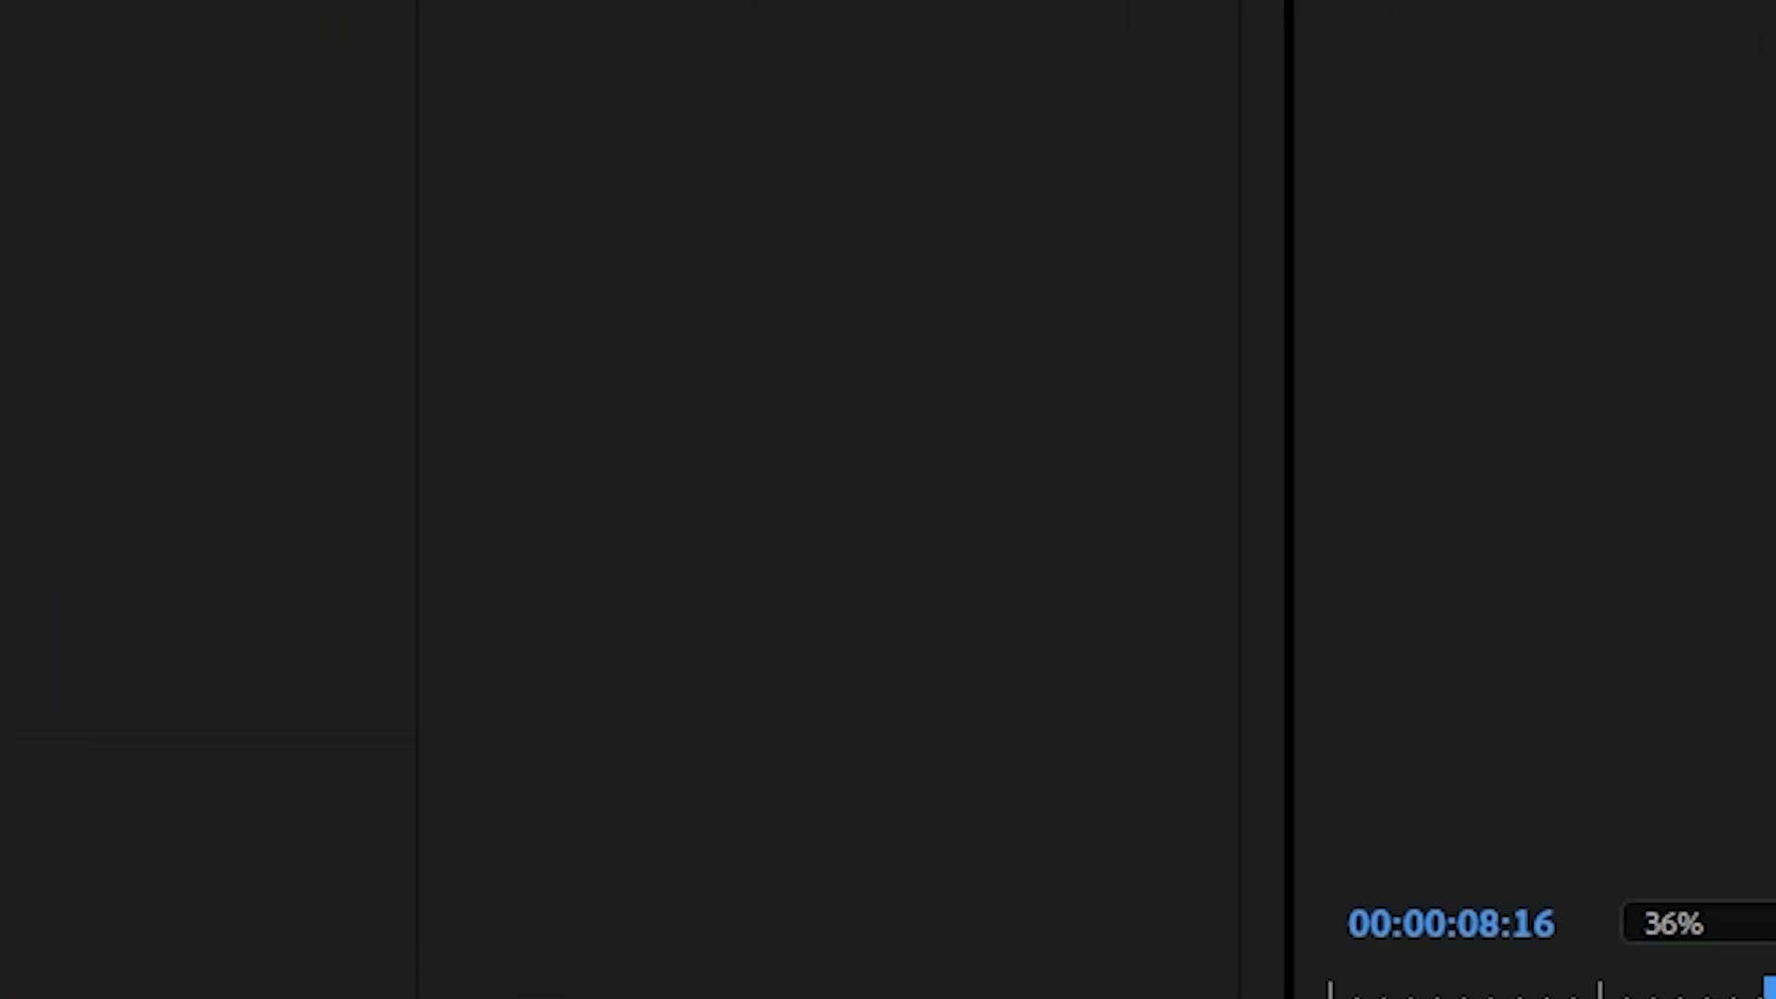
mouse_move(377, 131)
mouse_down()
mouse_move(481, 264)
mouse_move(1439, 844)
mouse_move(1306, 551)
mouse_move(1309, 615)
mouse_up()
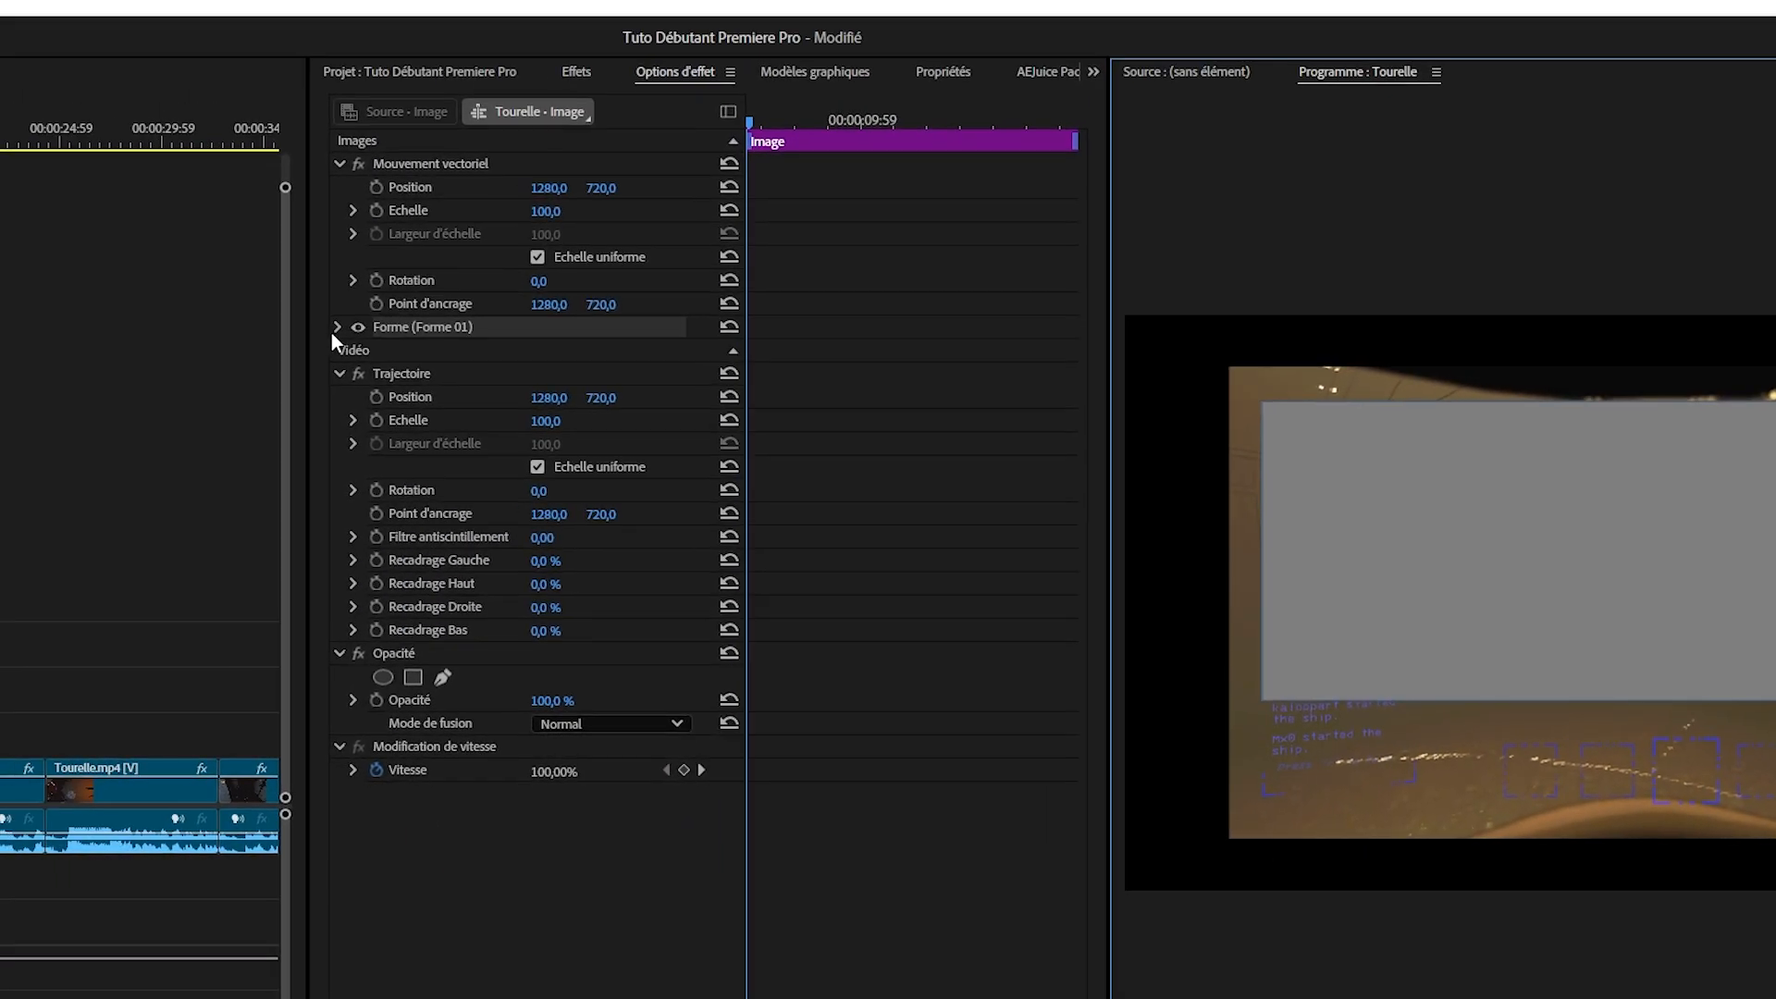
click(339, 328)
click(338, 327)
click(918, 78)
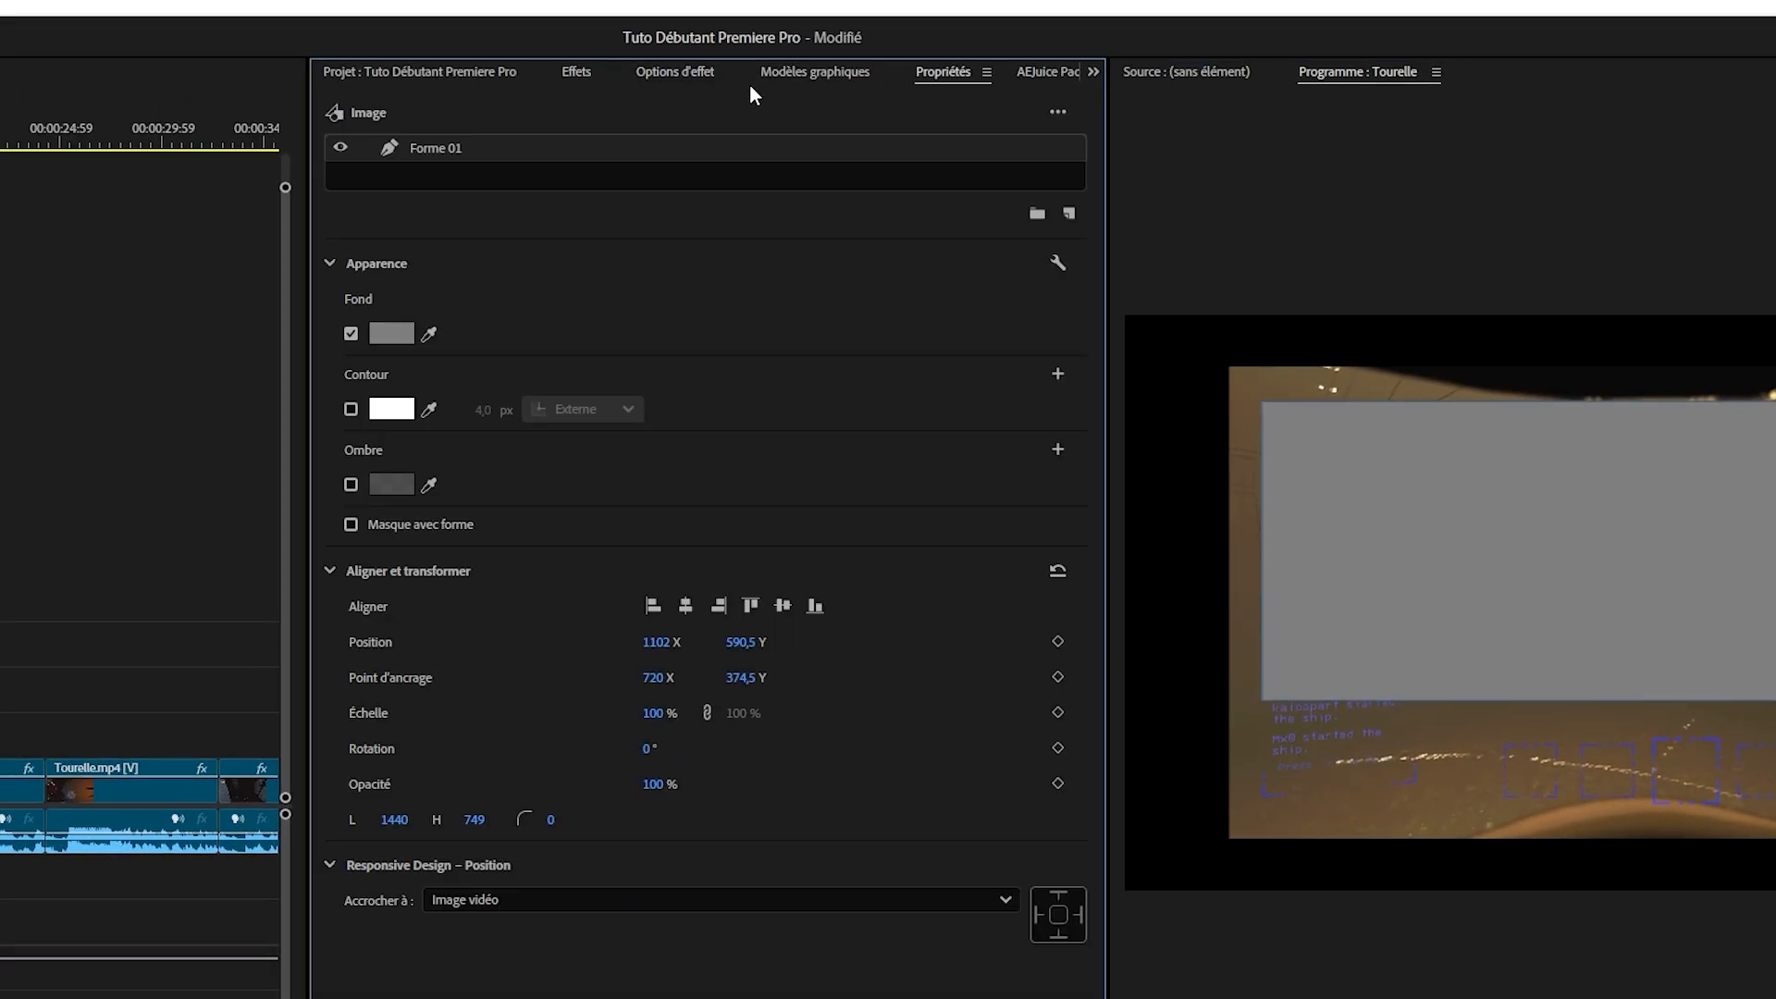
click(3, 7)
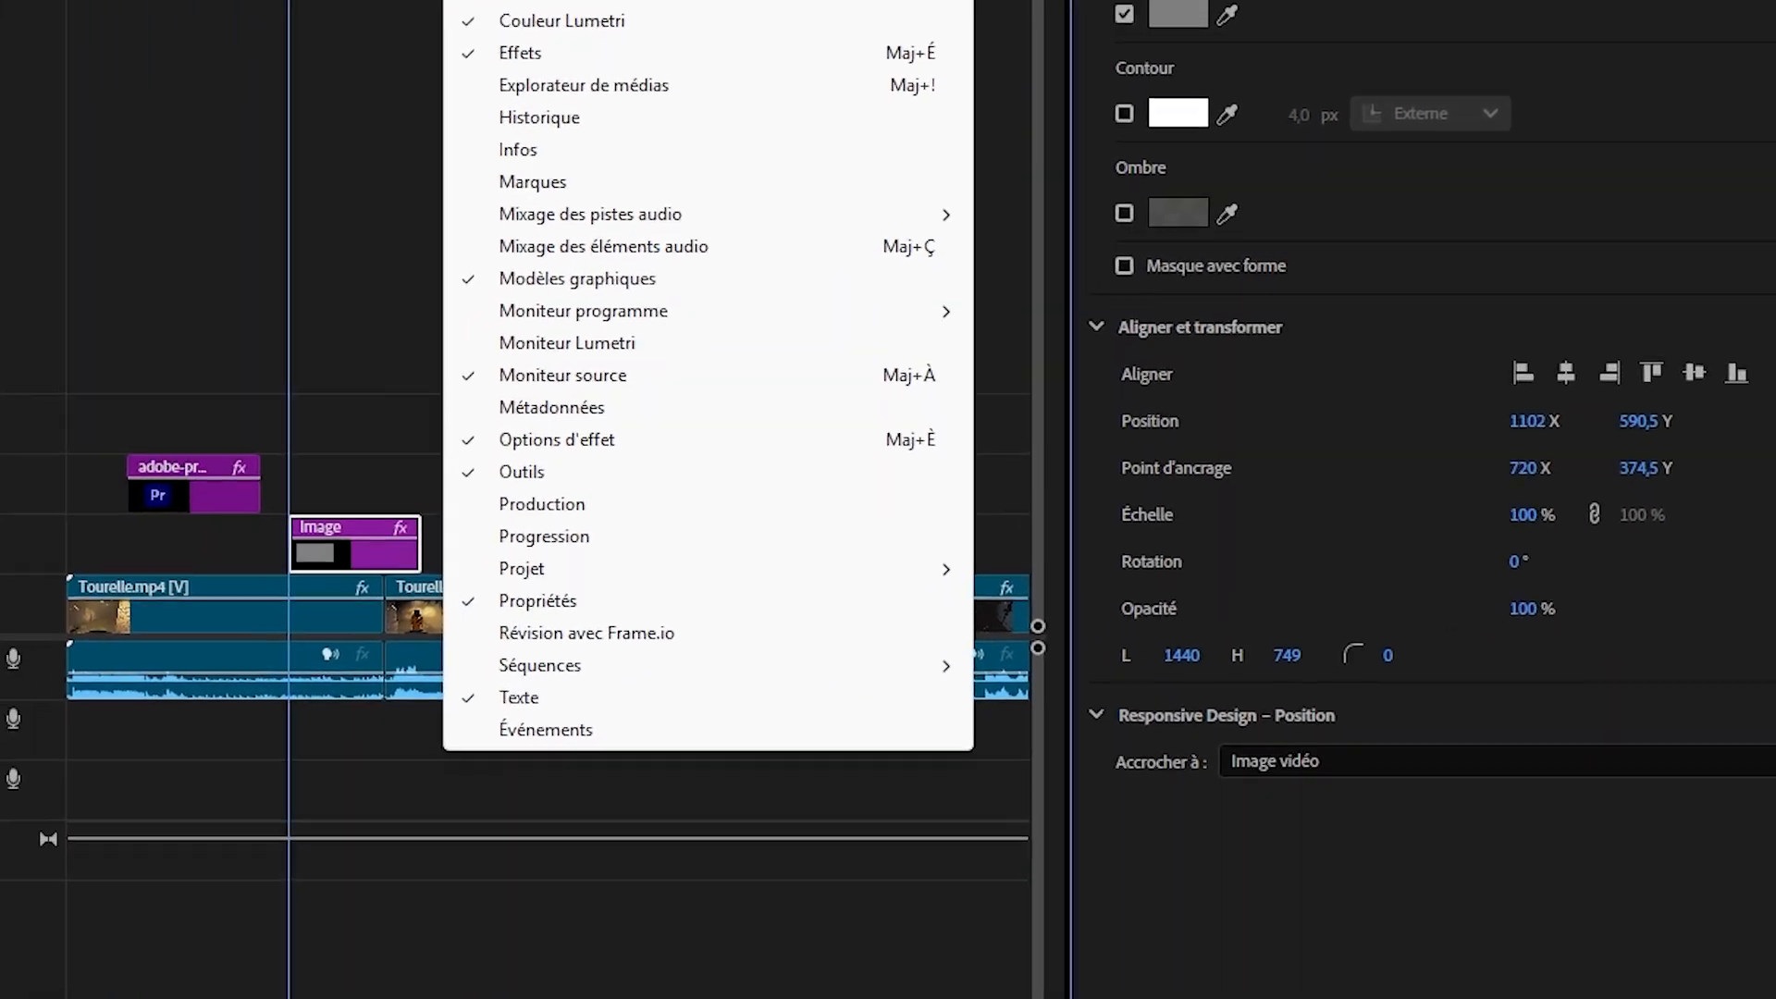
click(625, 601)
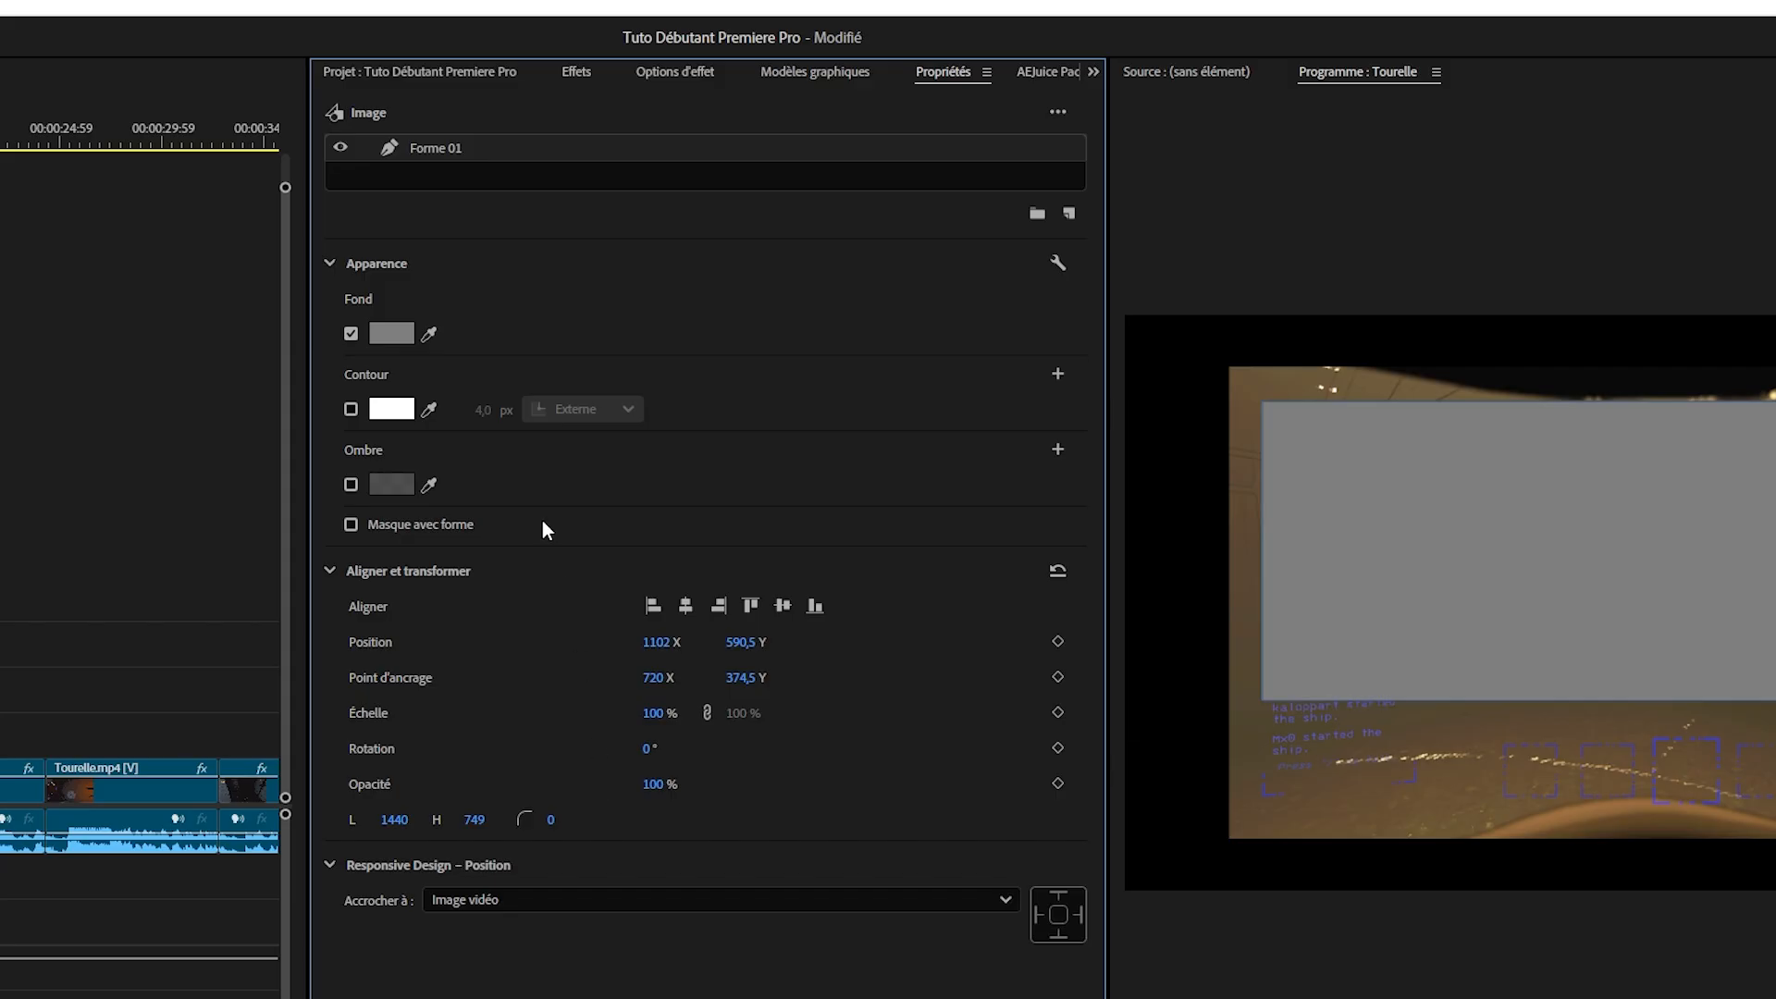
- Fill the rectangle with red (FF0000) and try out its outline and shadow options
click(398, 334)
drag(633, 676, 905, 966)
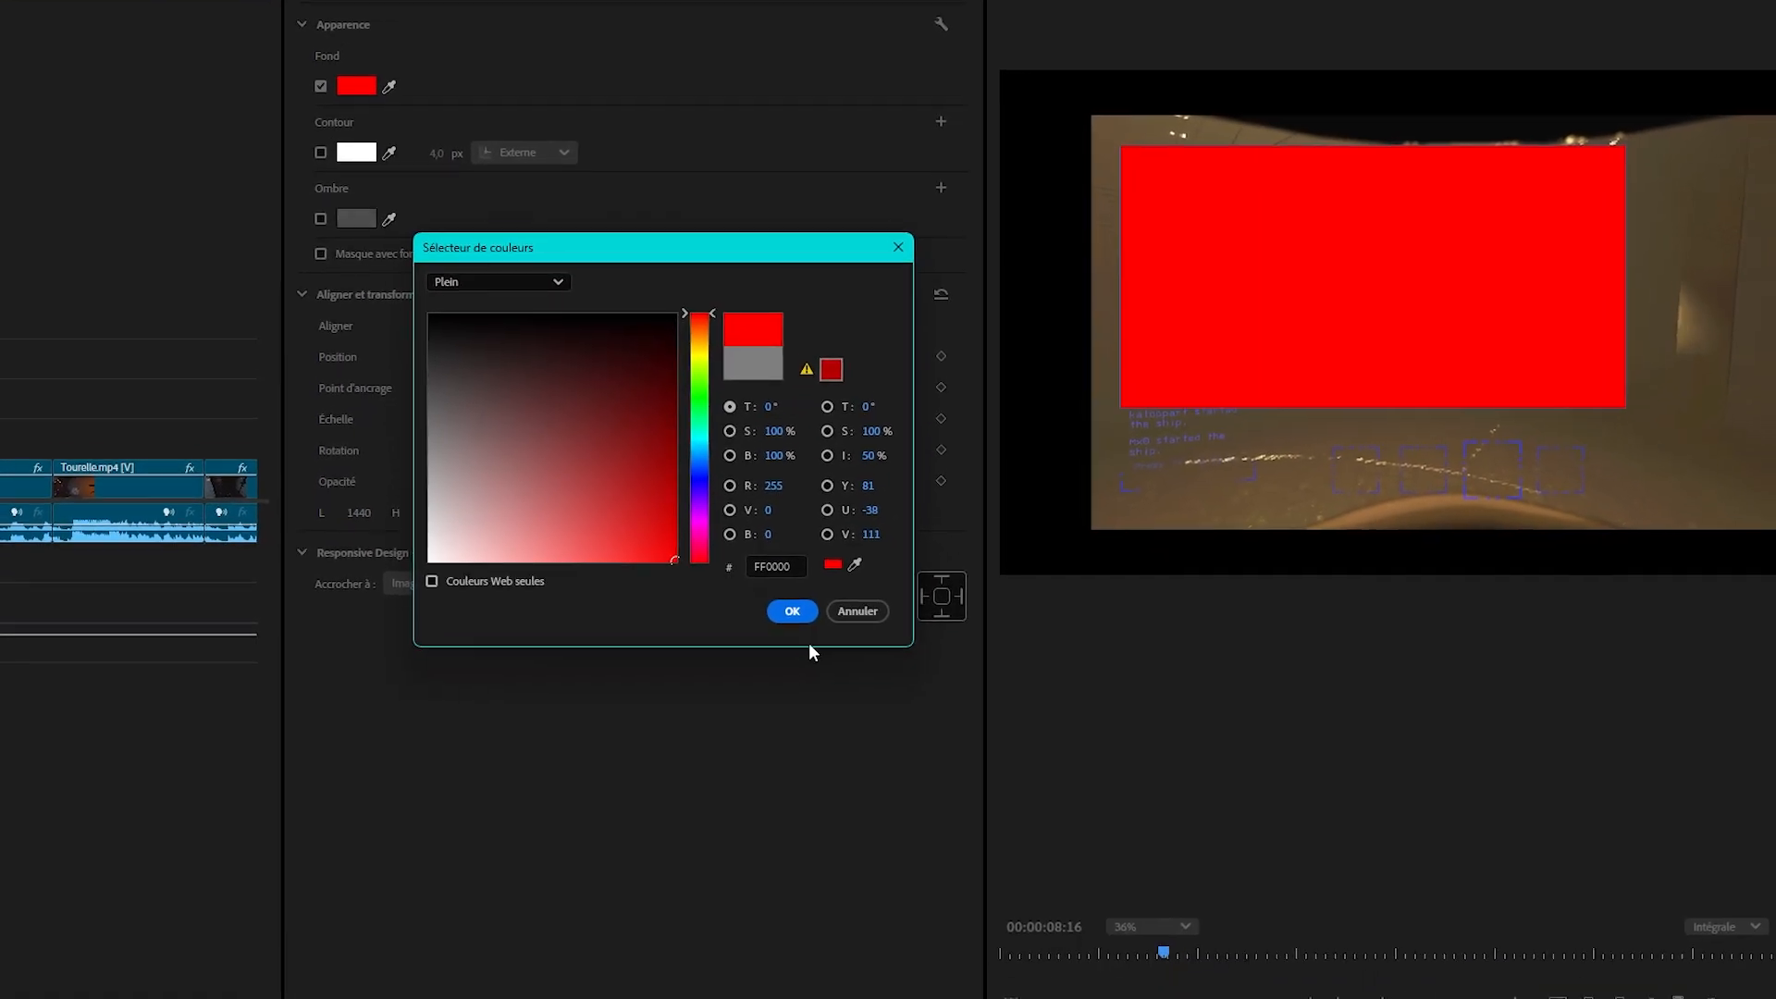
click(888, 932)
click(317, 130)
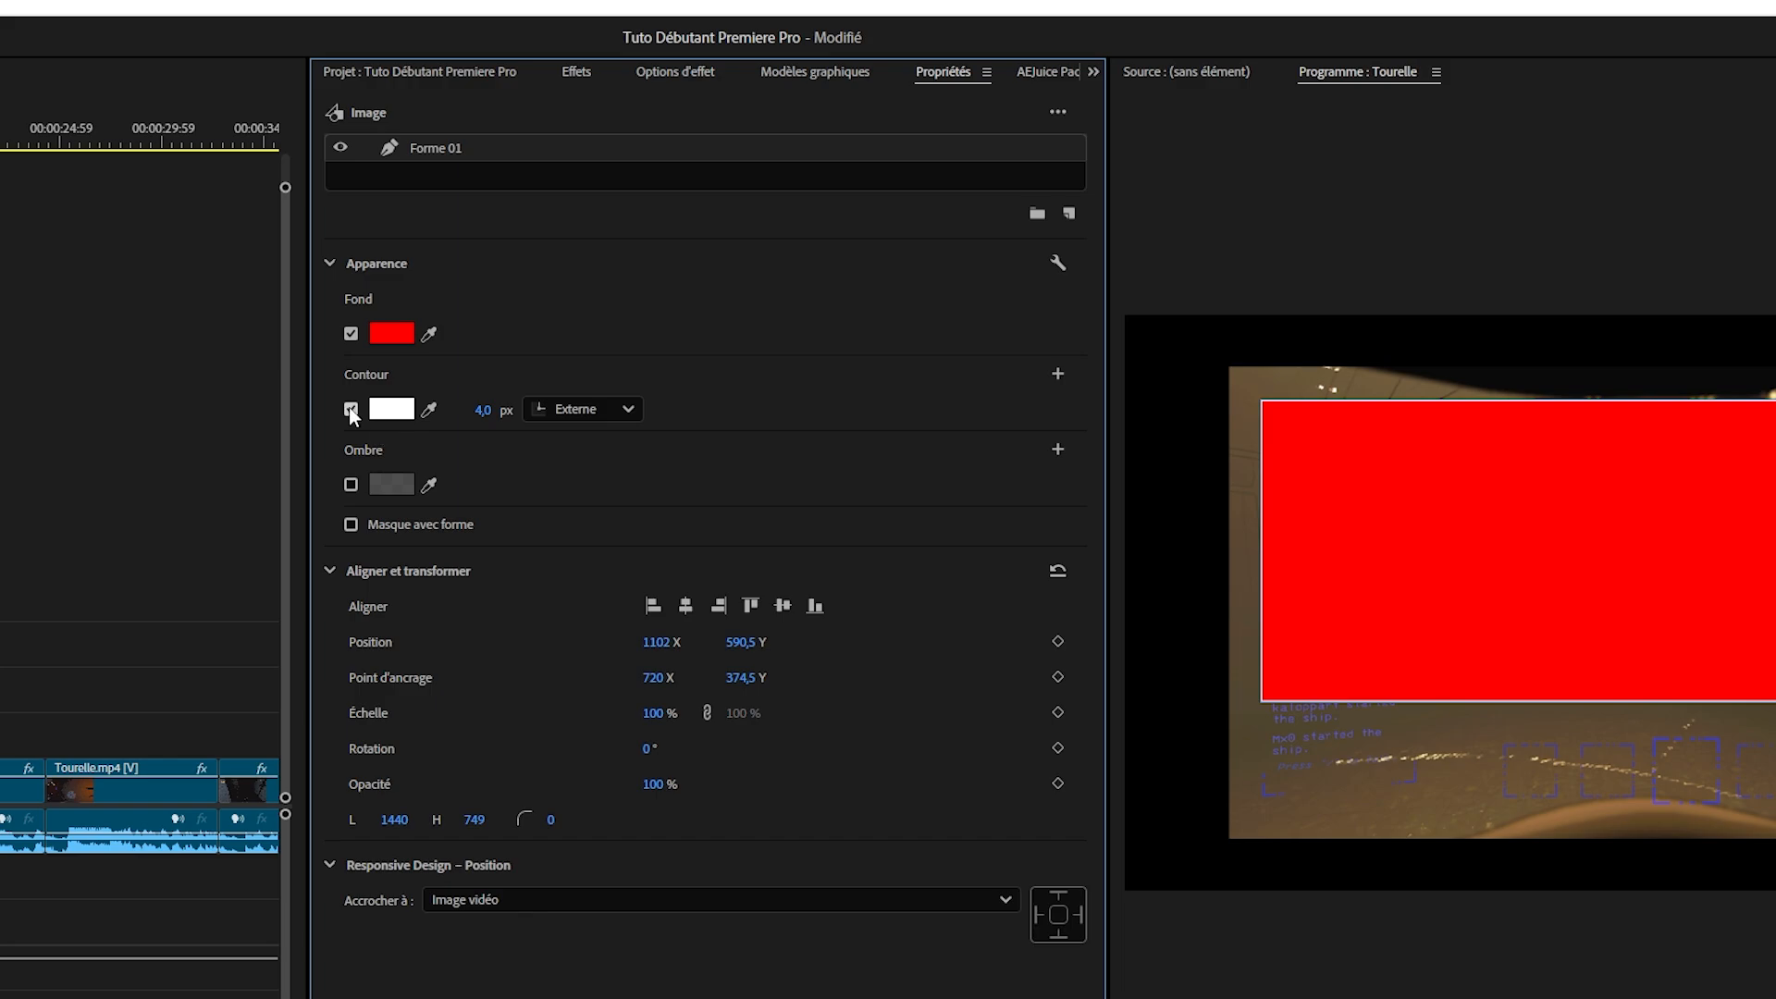
click(351, 410)
click(350, 485)
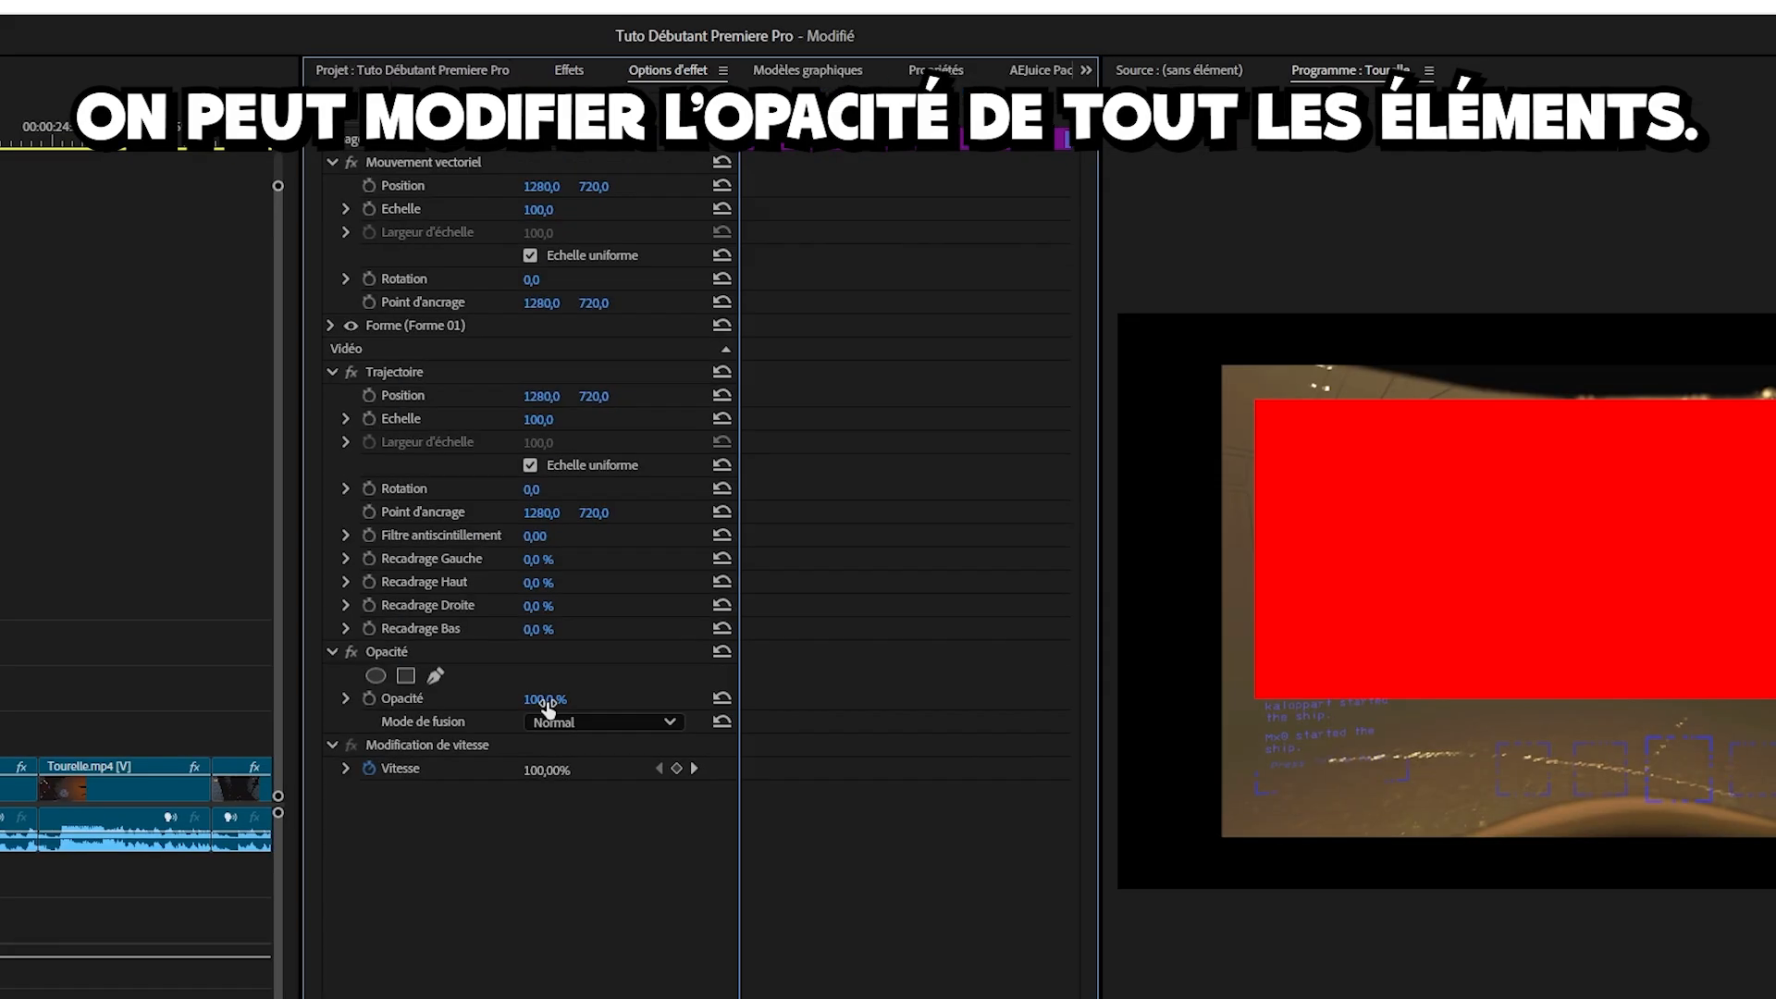
- Enlarge the red rectangle's Mouvement vectoriel scale to 381 and set its opacity to 15 %
drag(737, 542, 629, 542)
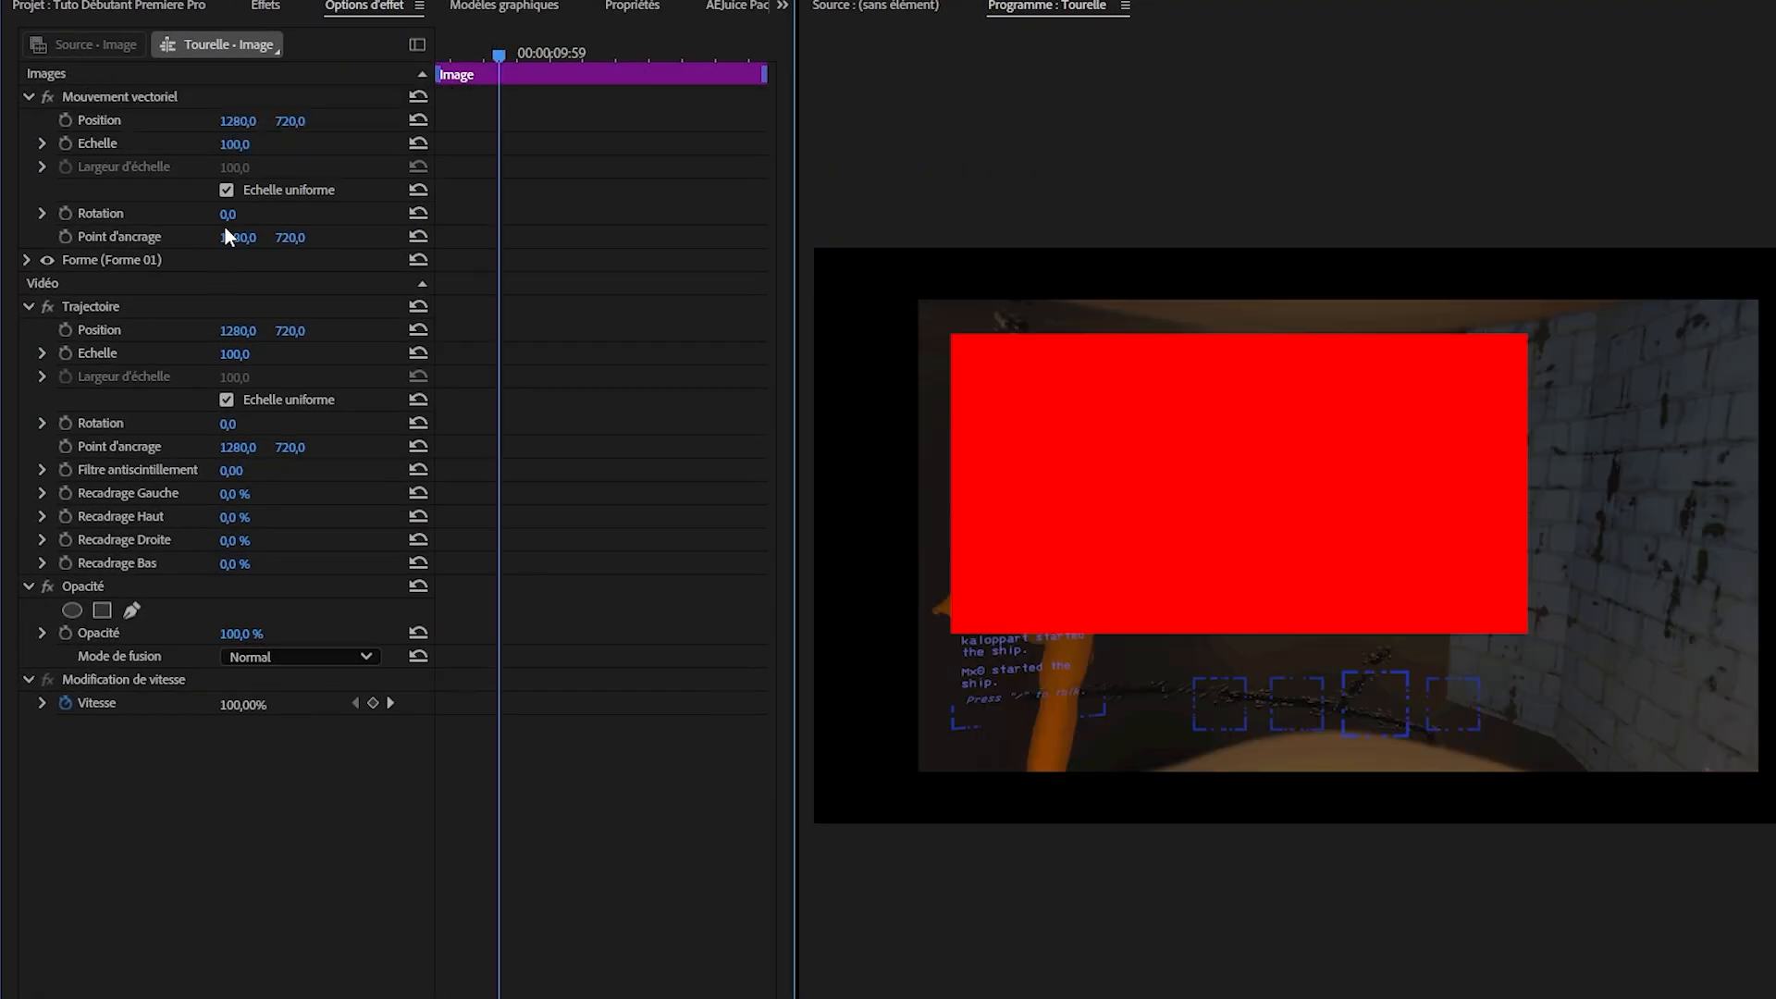
drag(234, 143, 494, 144)
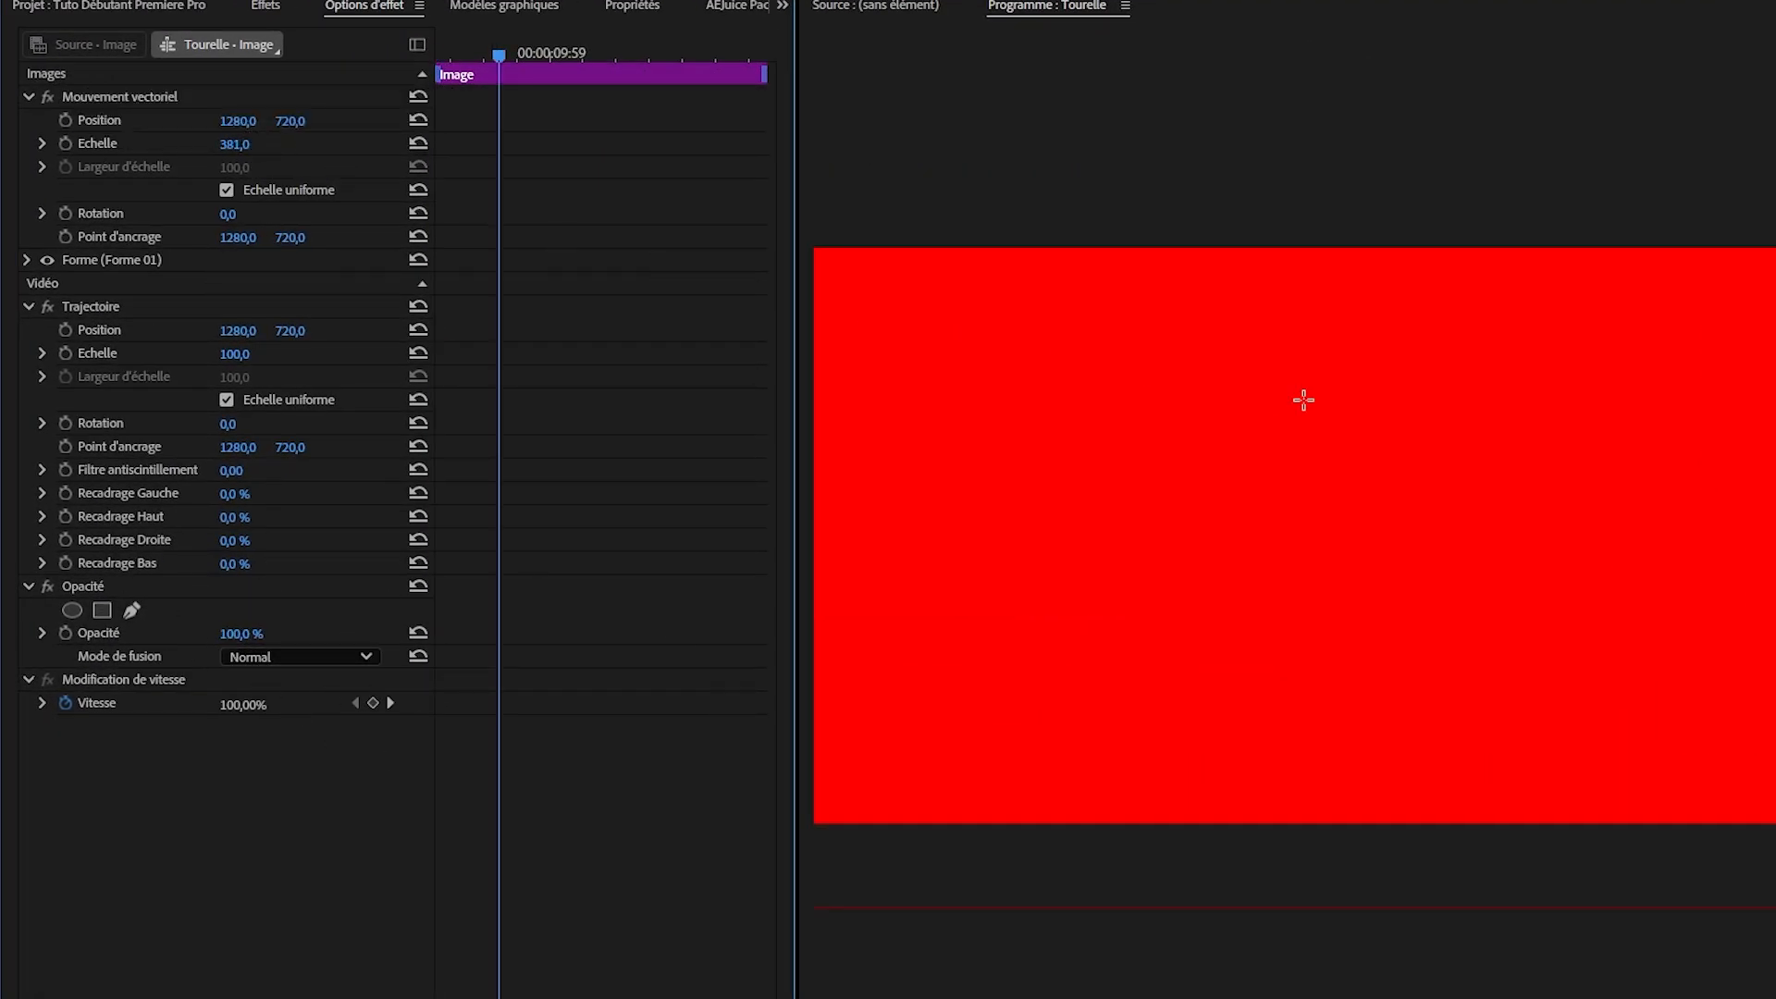
click(240, 634)
text(15)
key(Return)
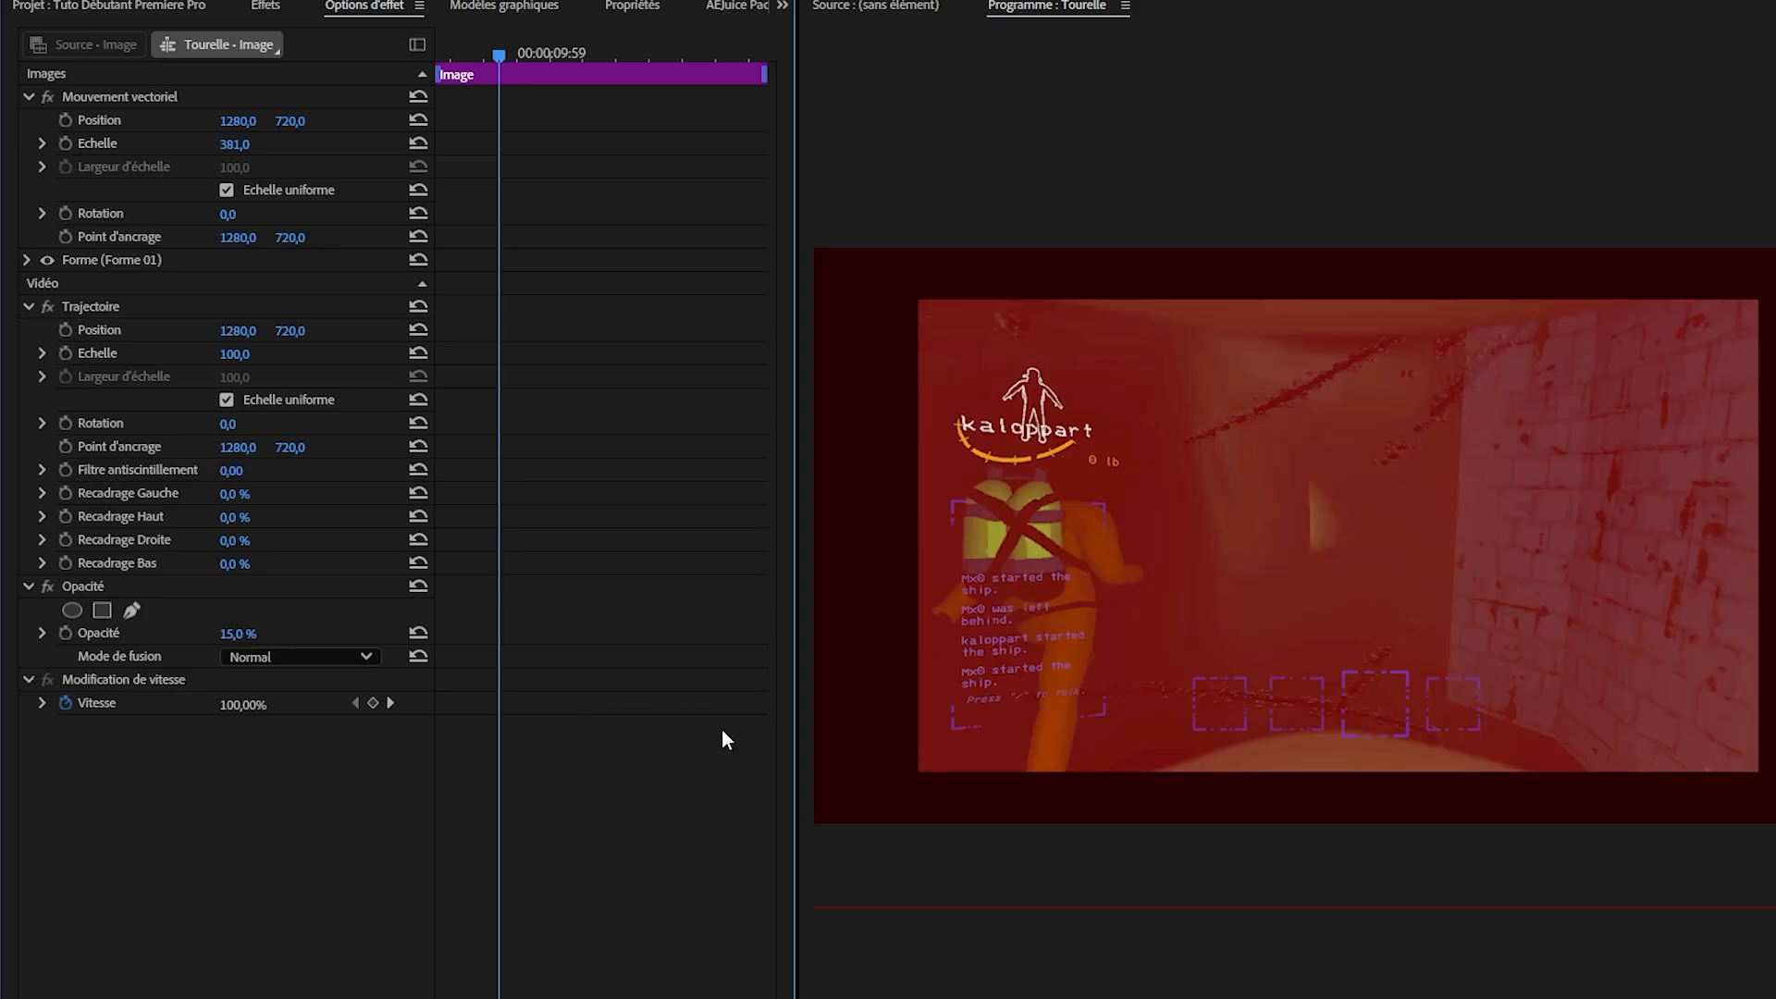
click(1110, 997)
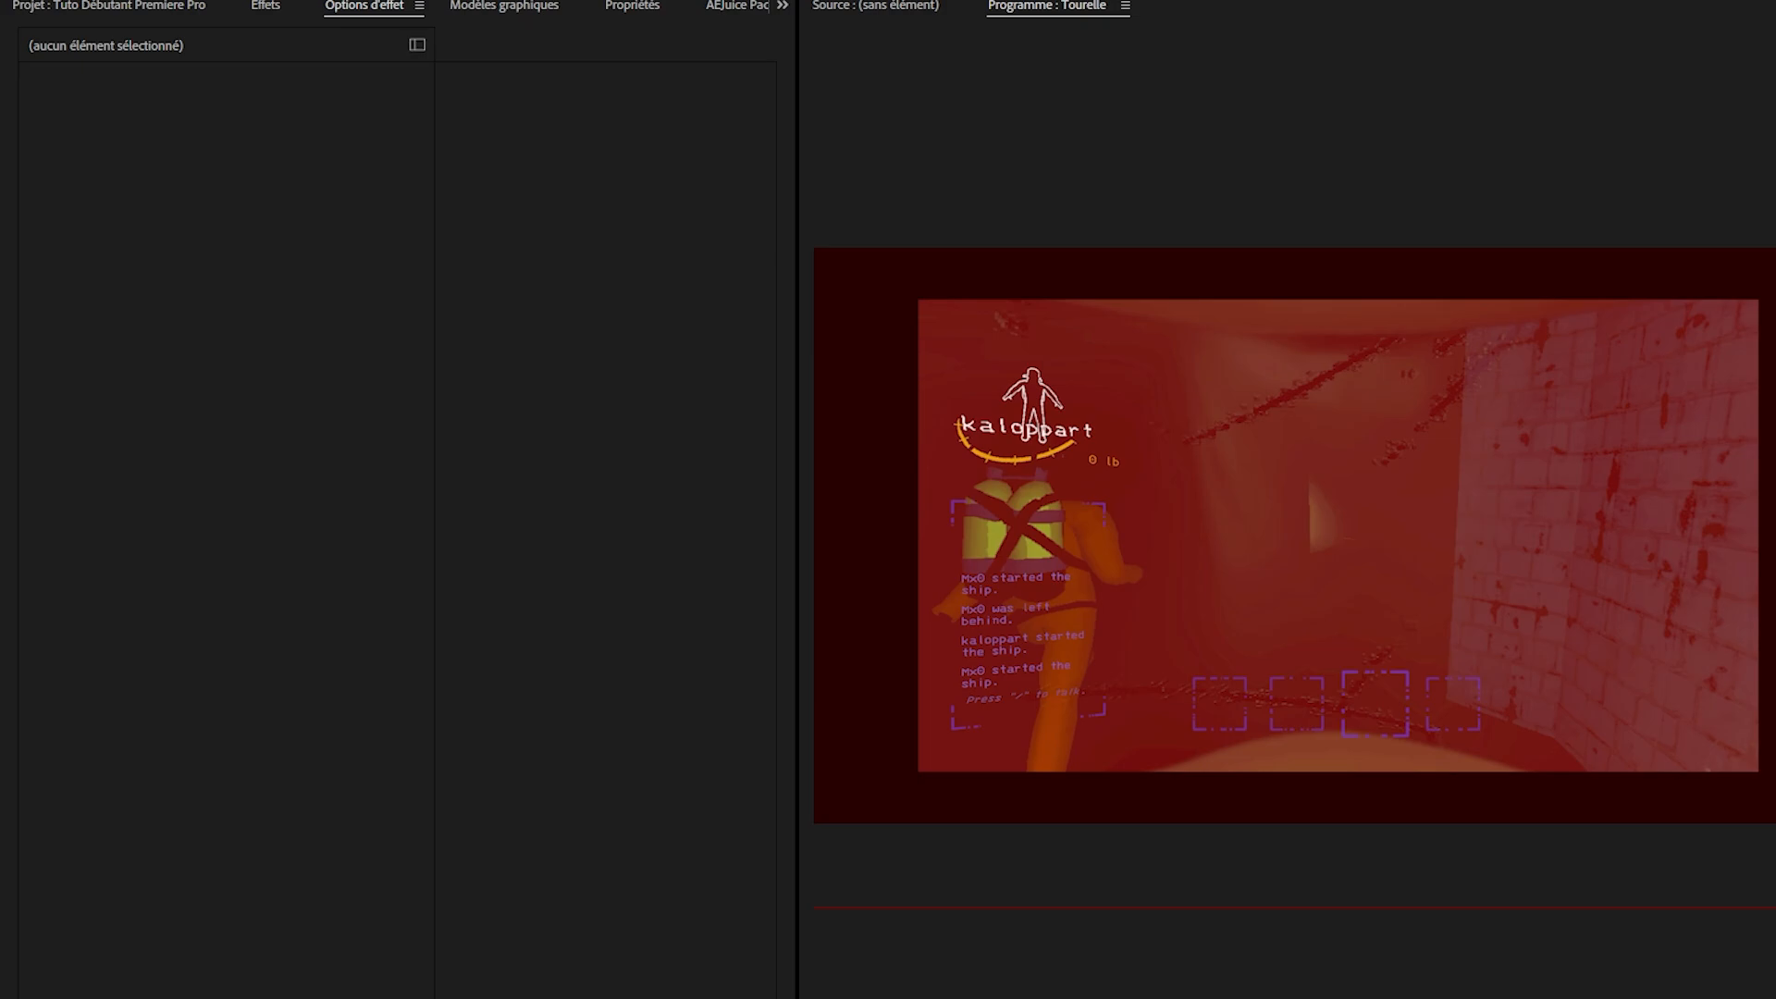
- Set the red rectangle's blend mode to Eclaircir and look through the other available modes
click(833, 998)
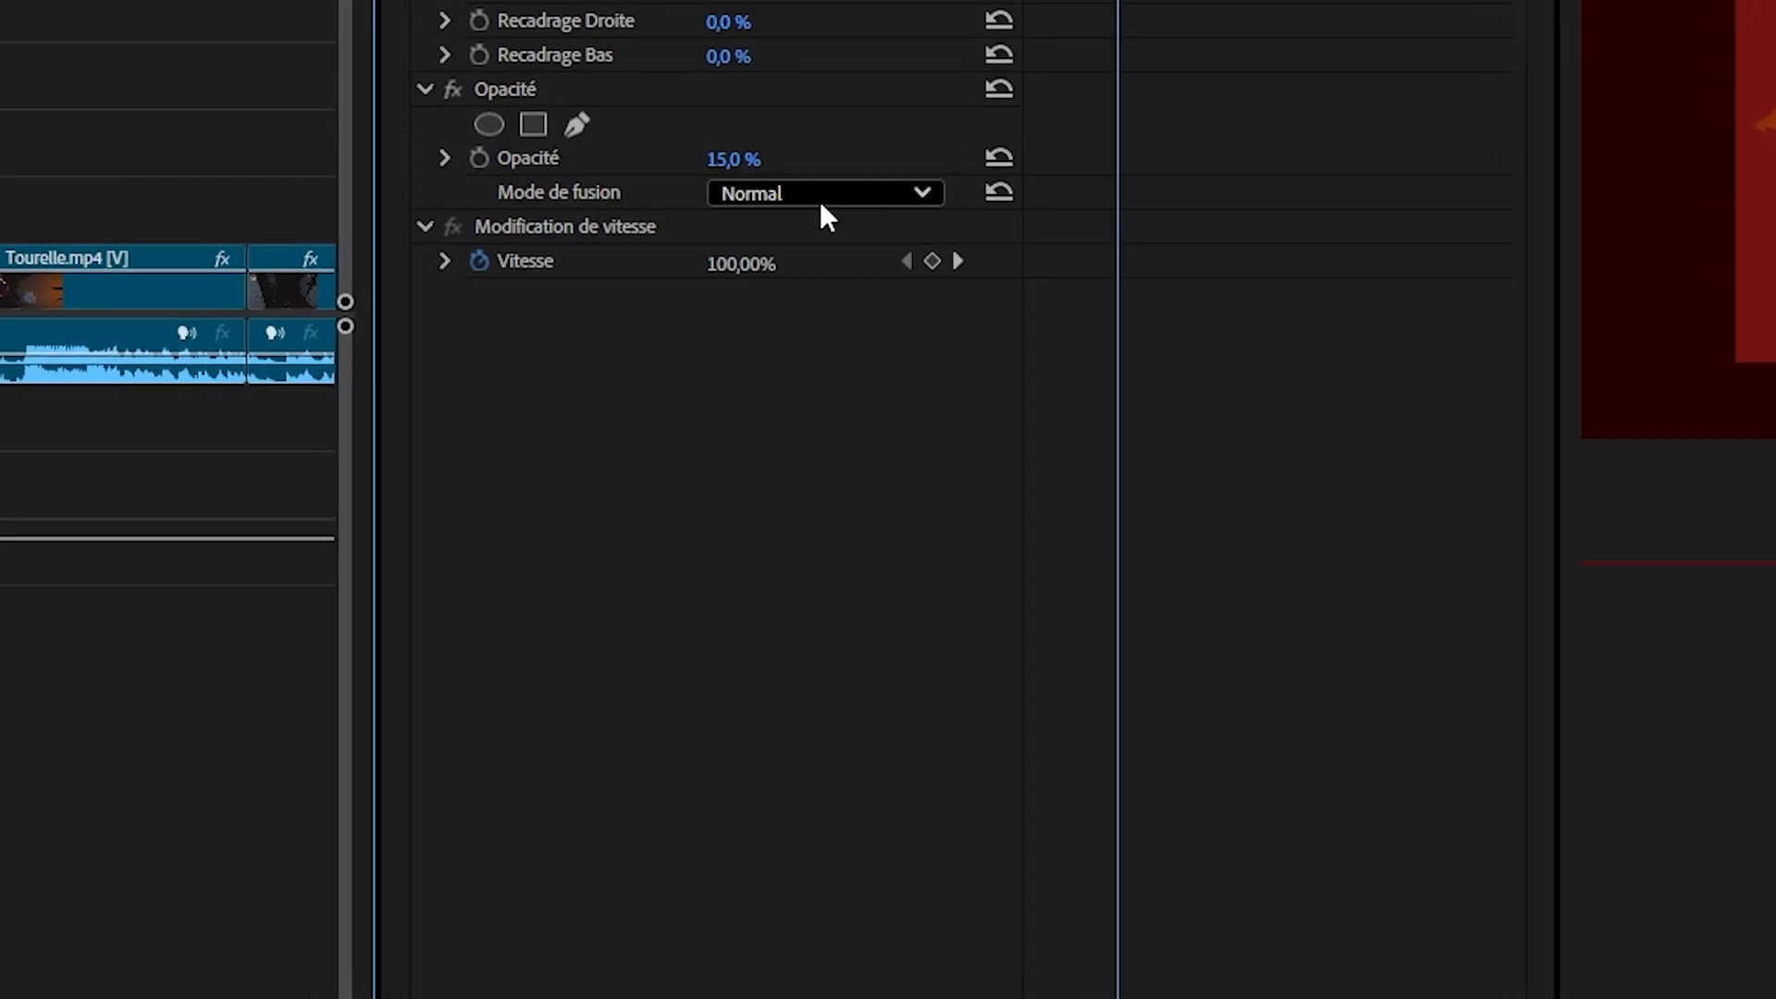
click(831, 192)
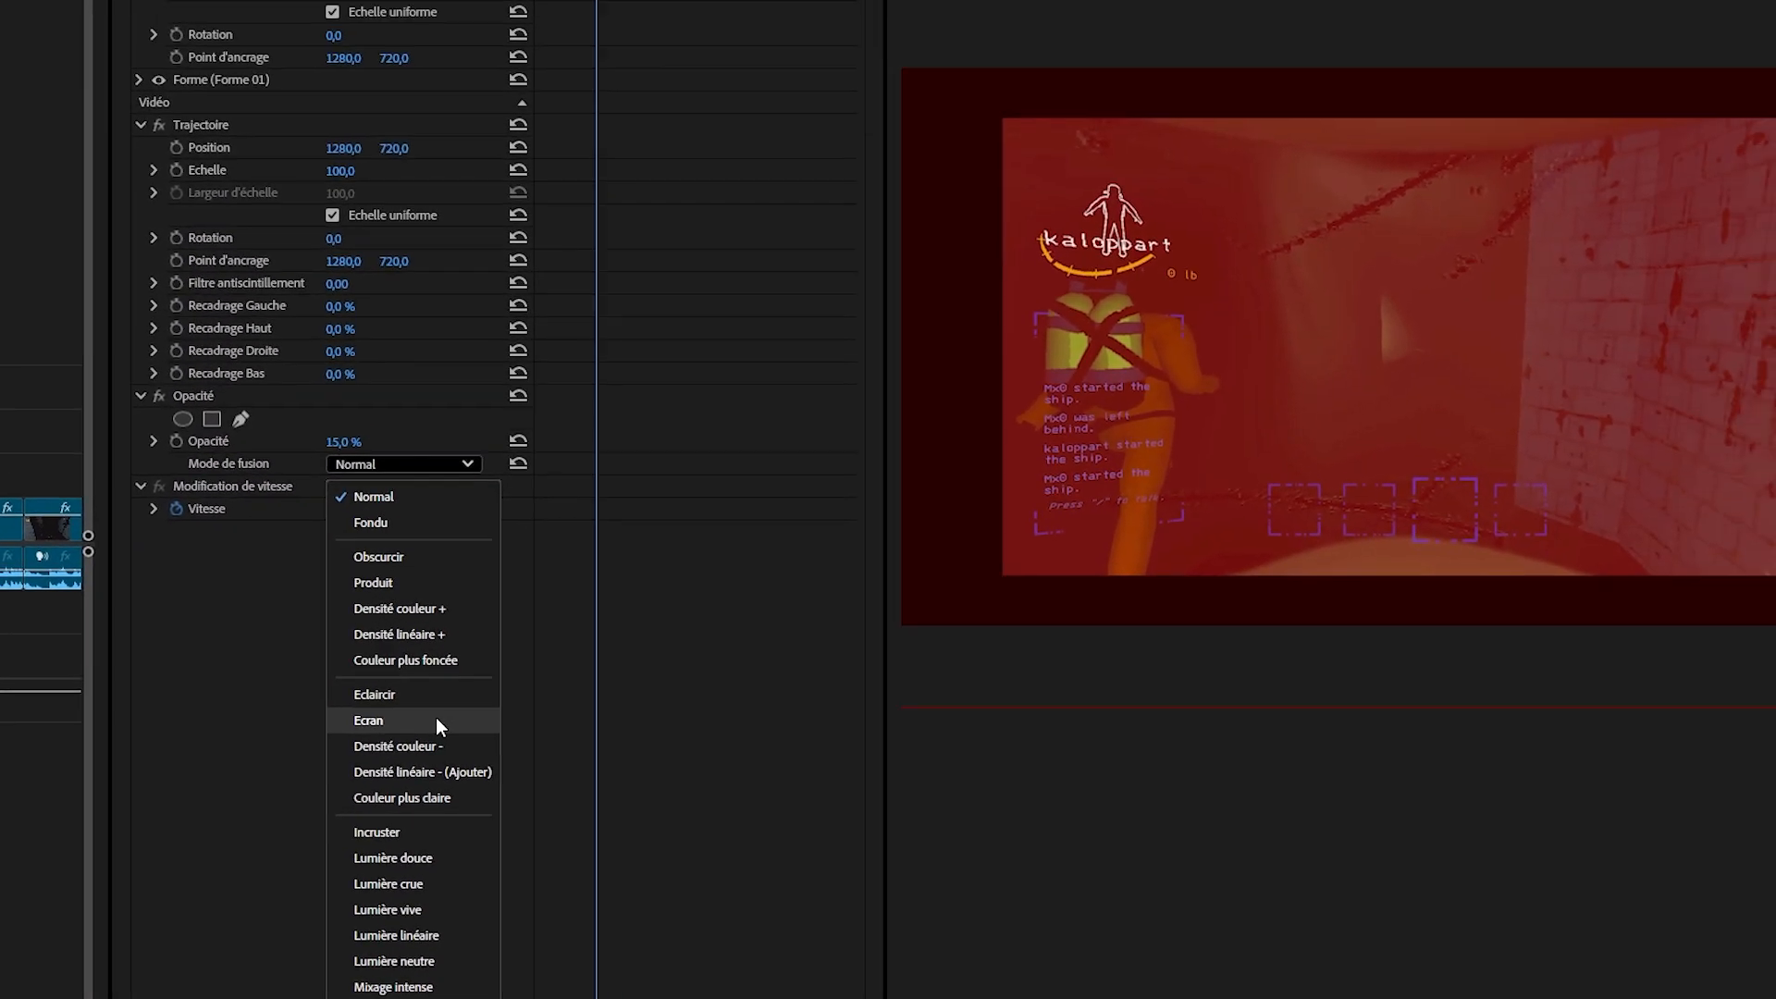
click(899, 570)
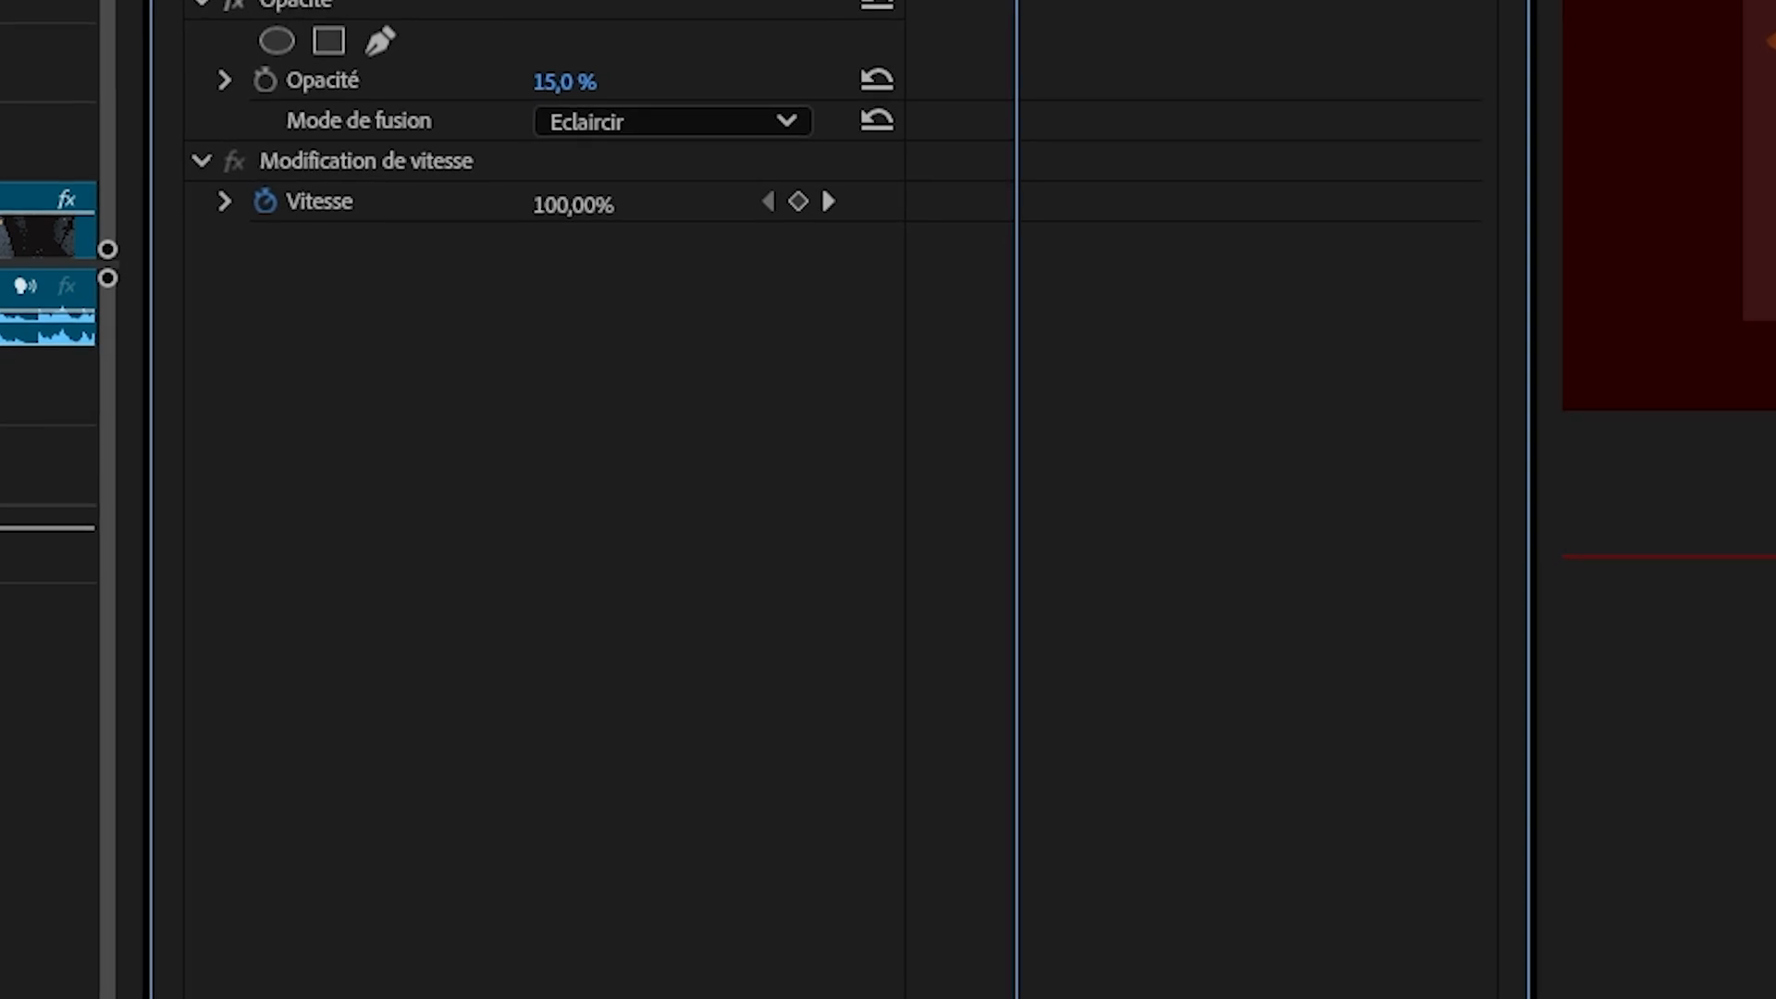
click(727, 122)
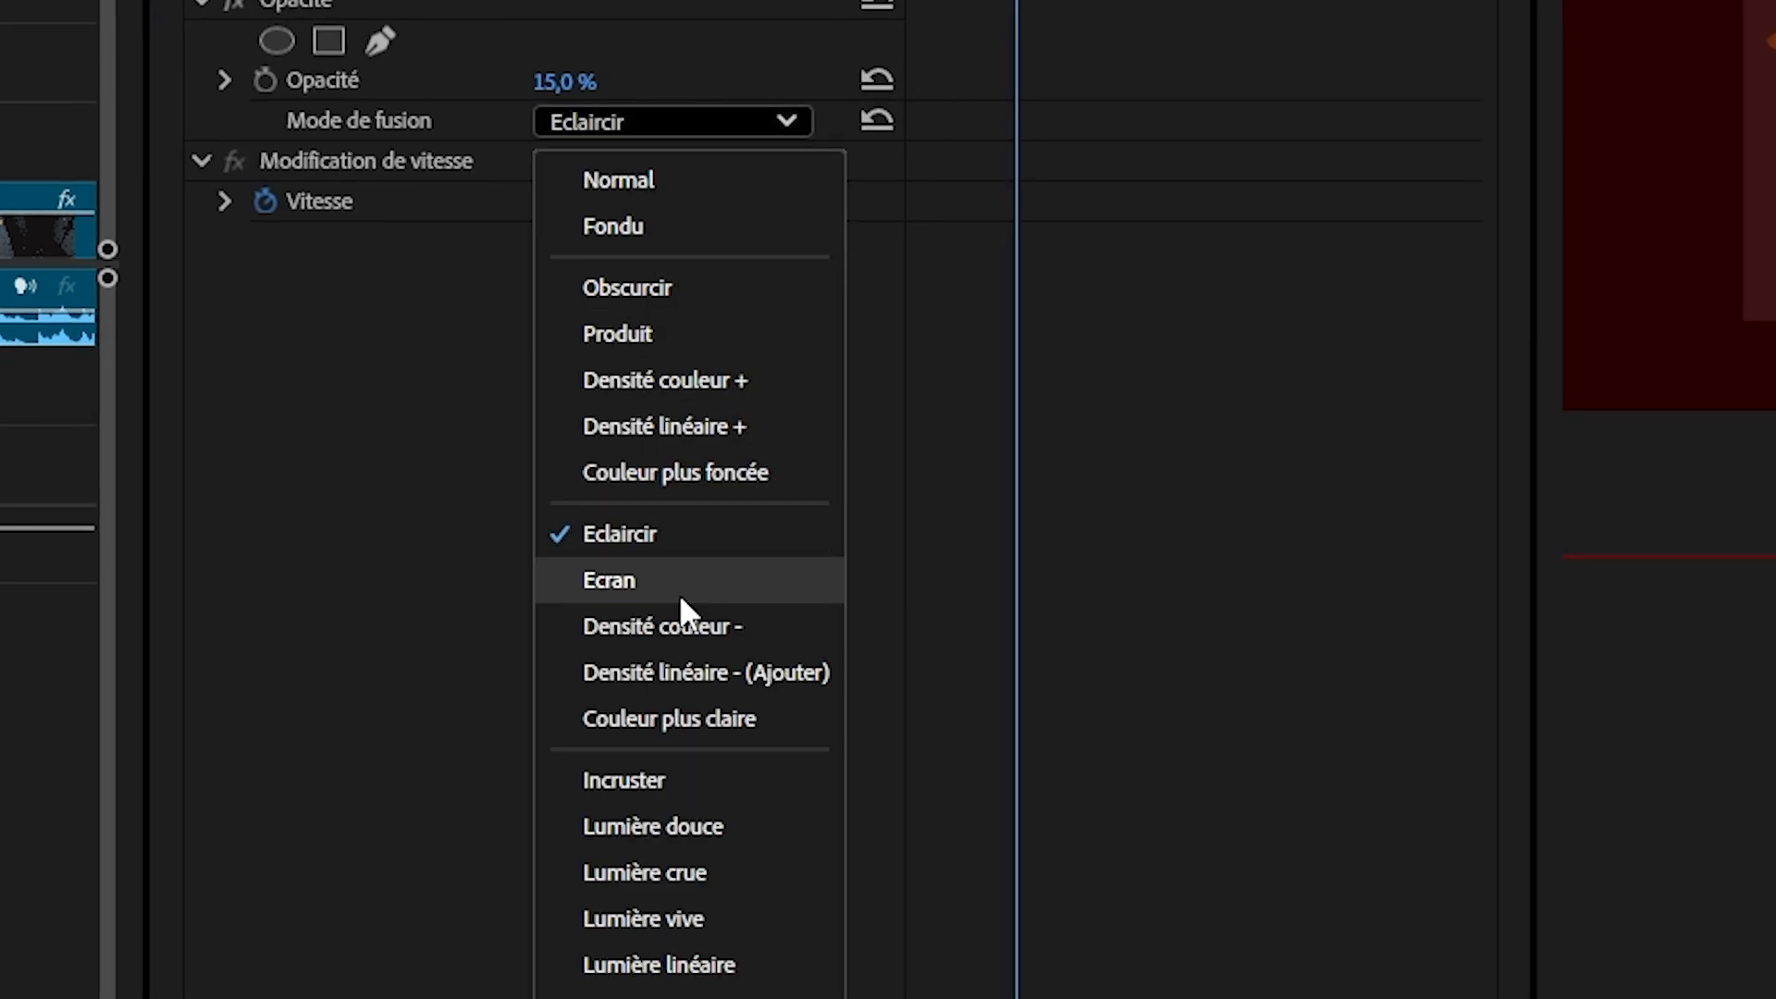
click(18, 678)
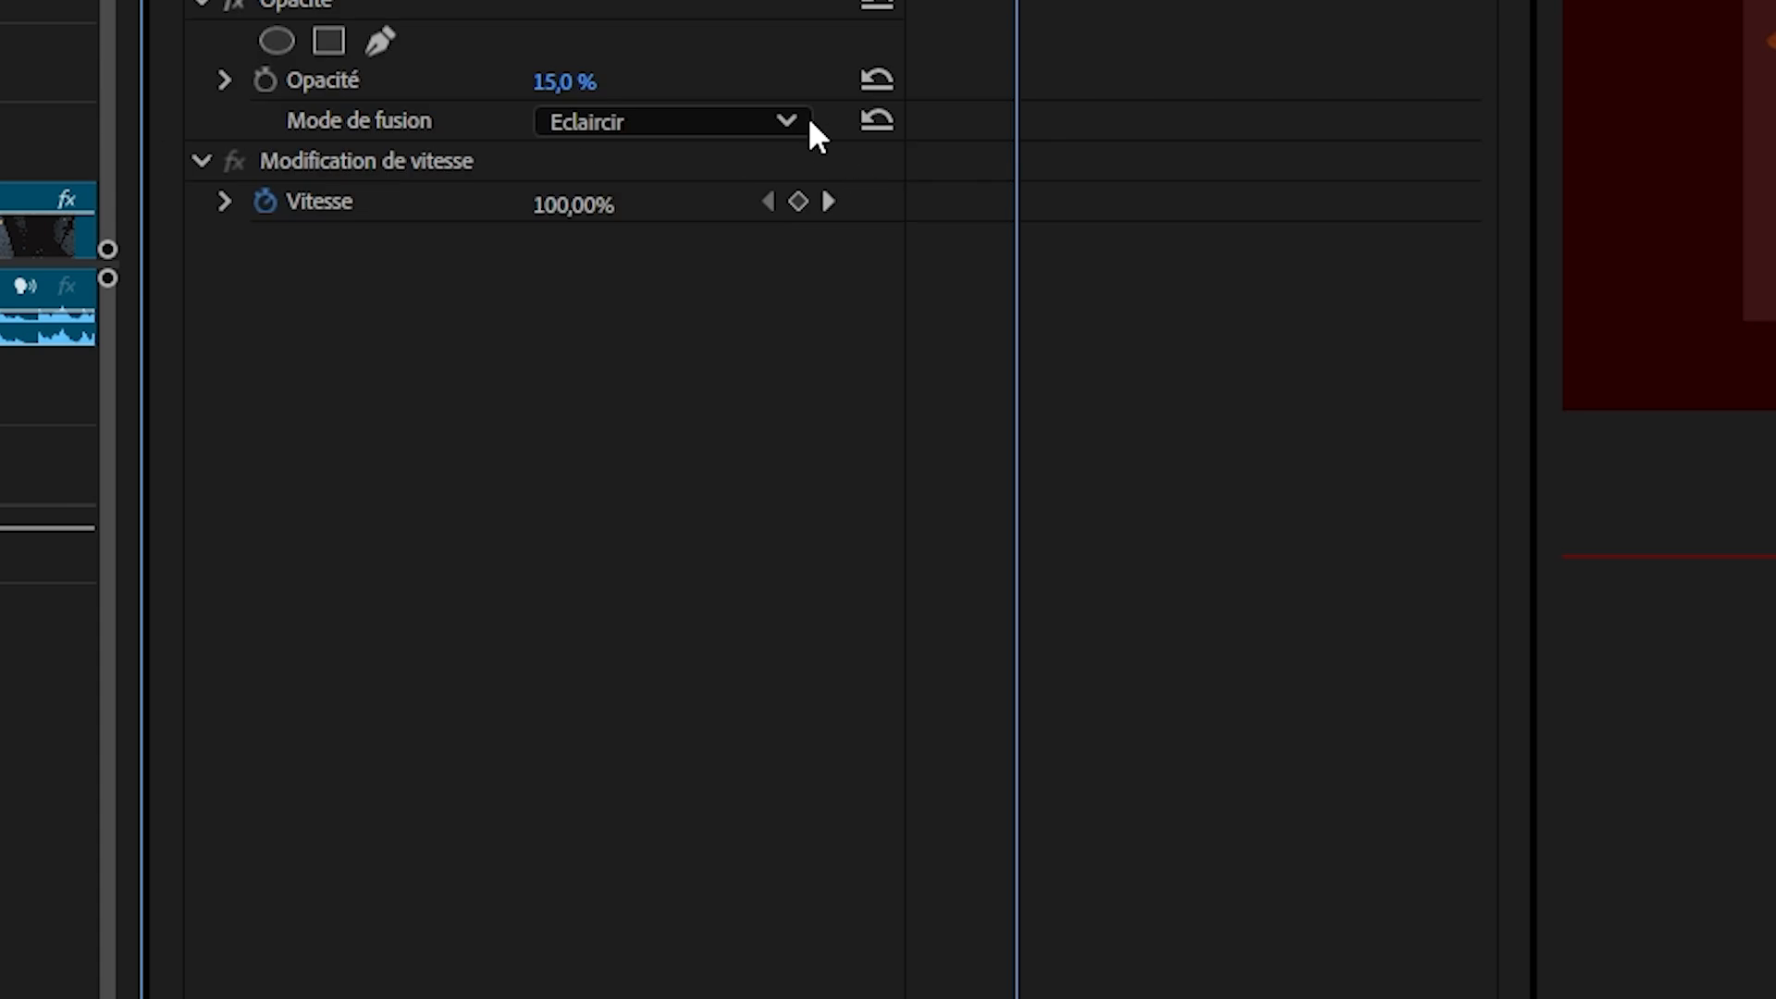
click(807, 120)
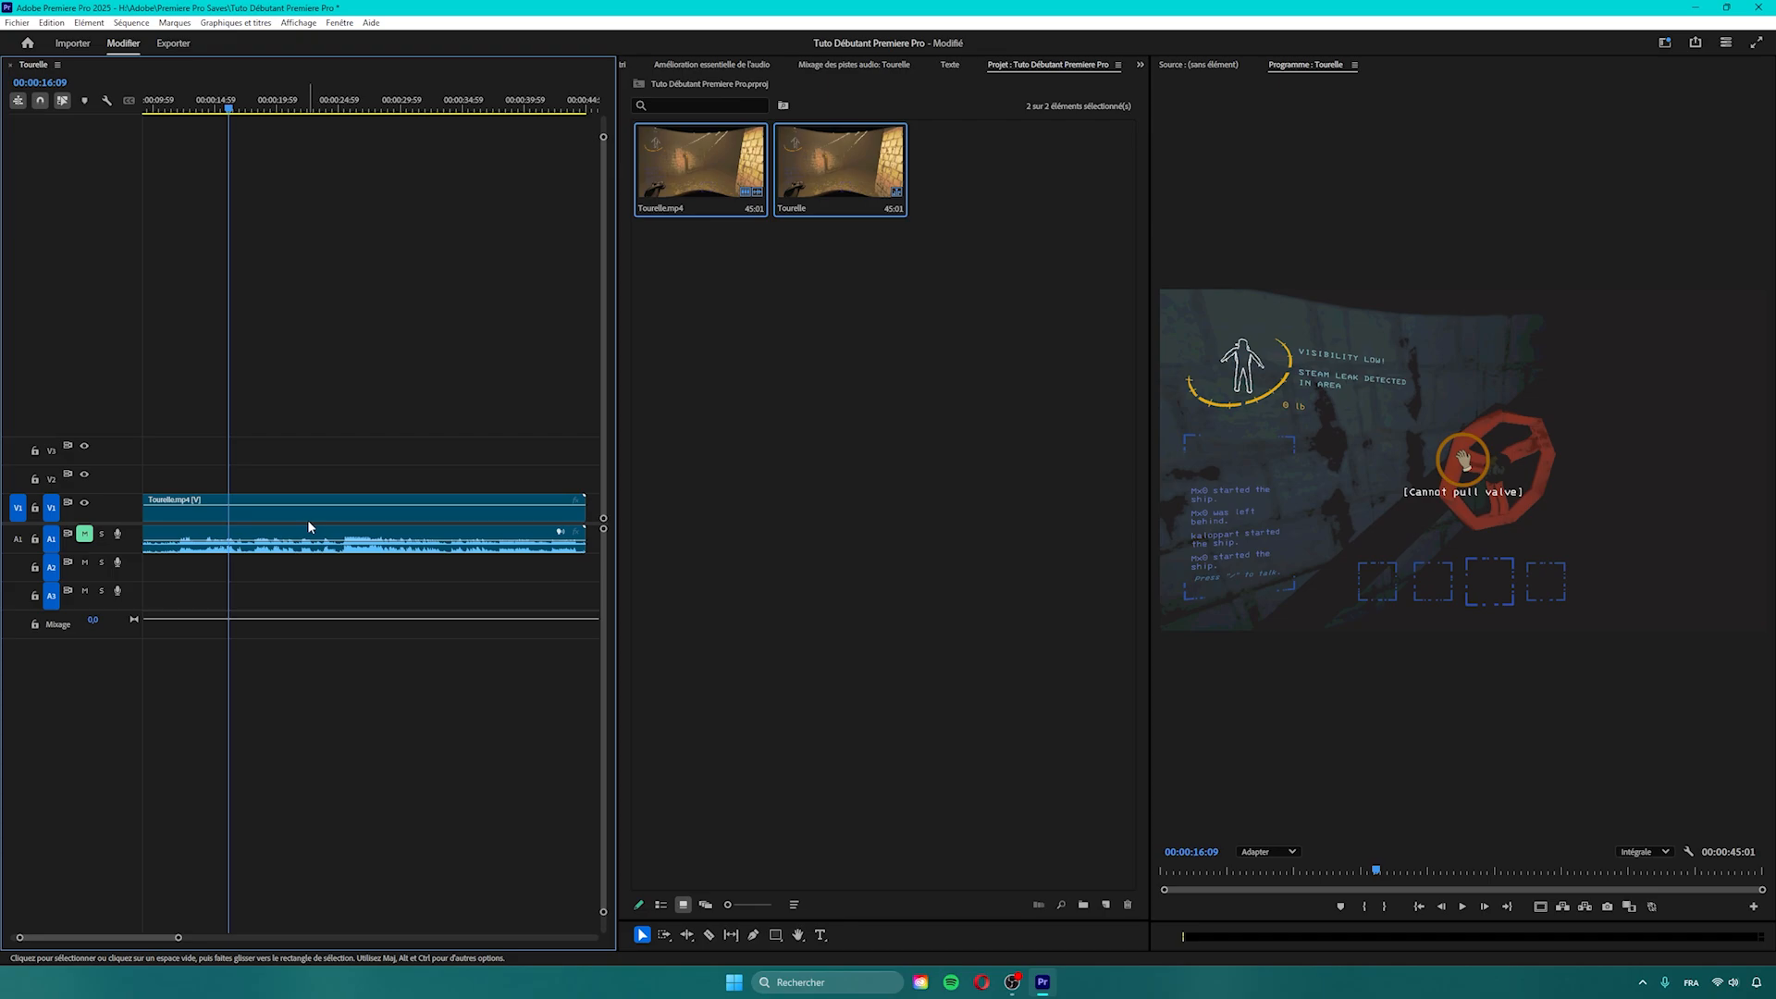
- Open the speed and duration settings of the Tourelle.mp4 clip and unlink the speed from the duration
click(306, 519)
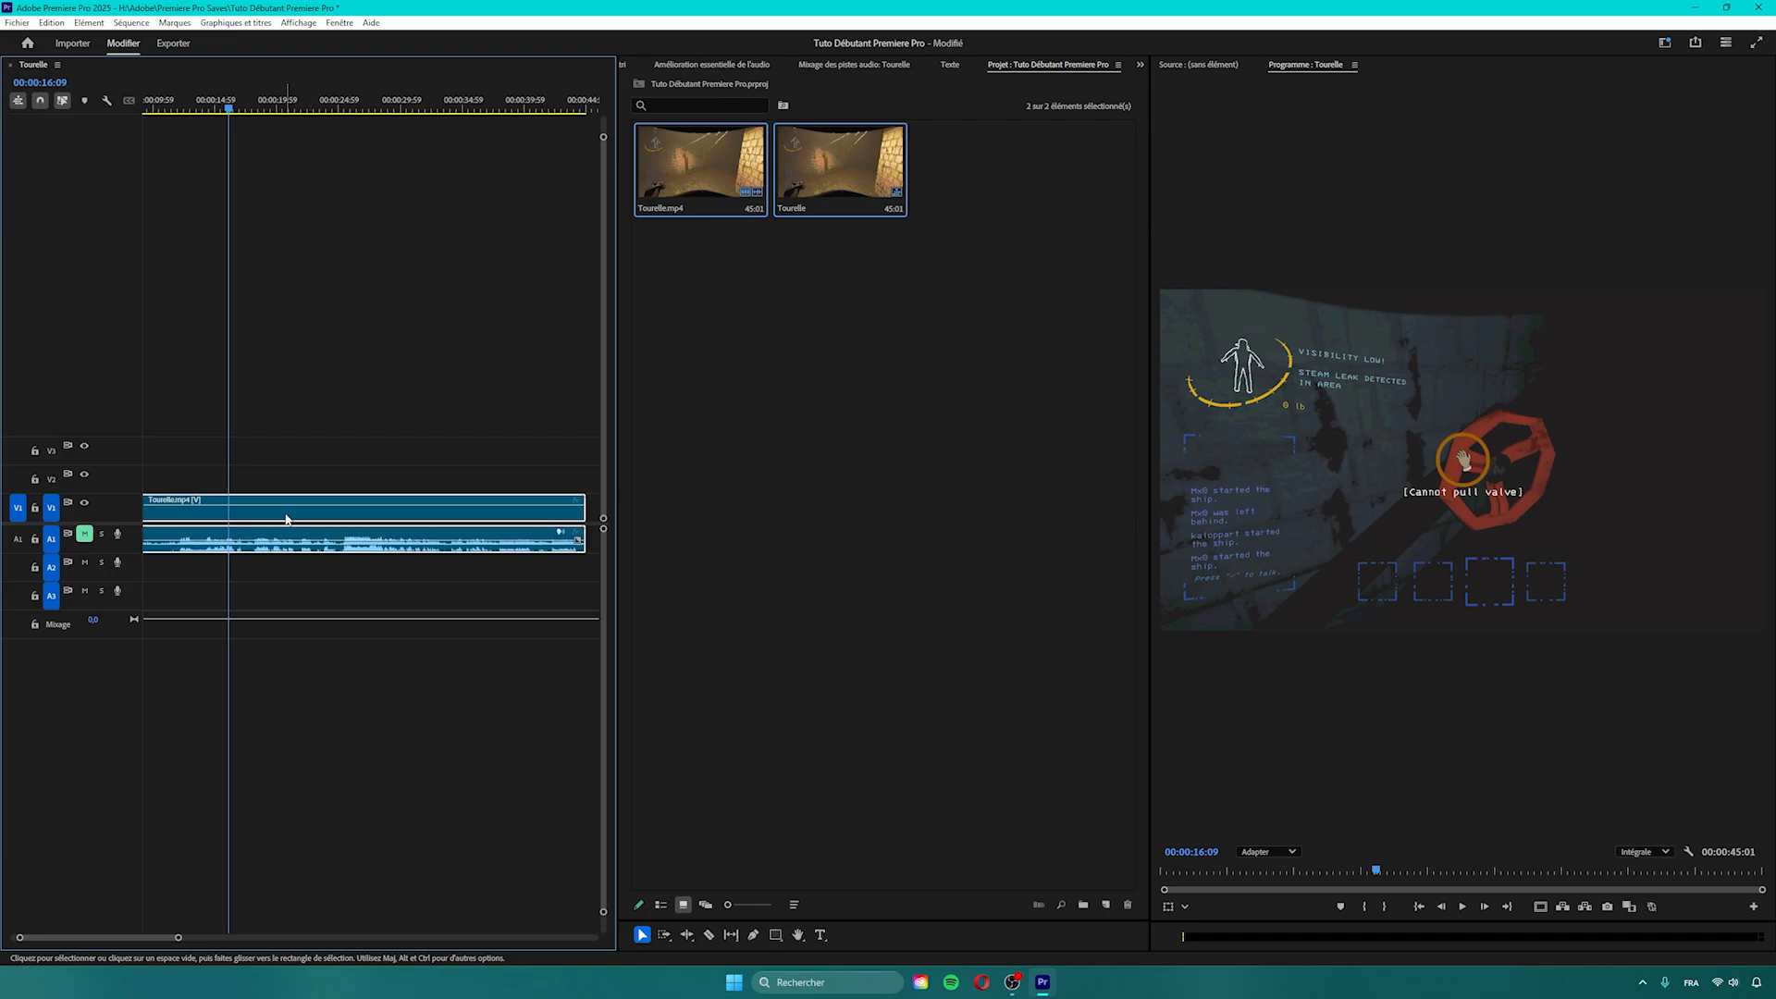
right_click(287, 519)
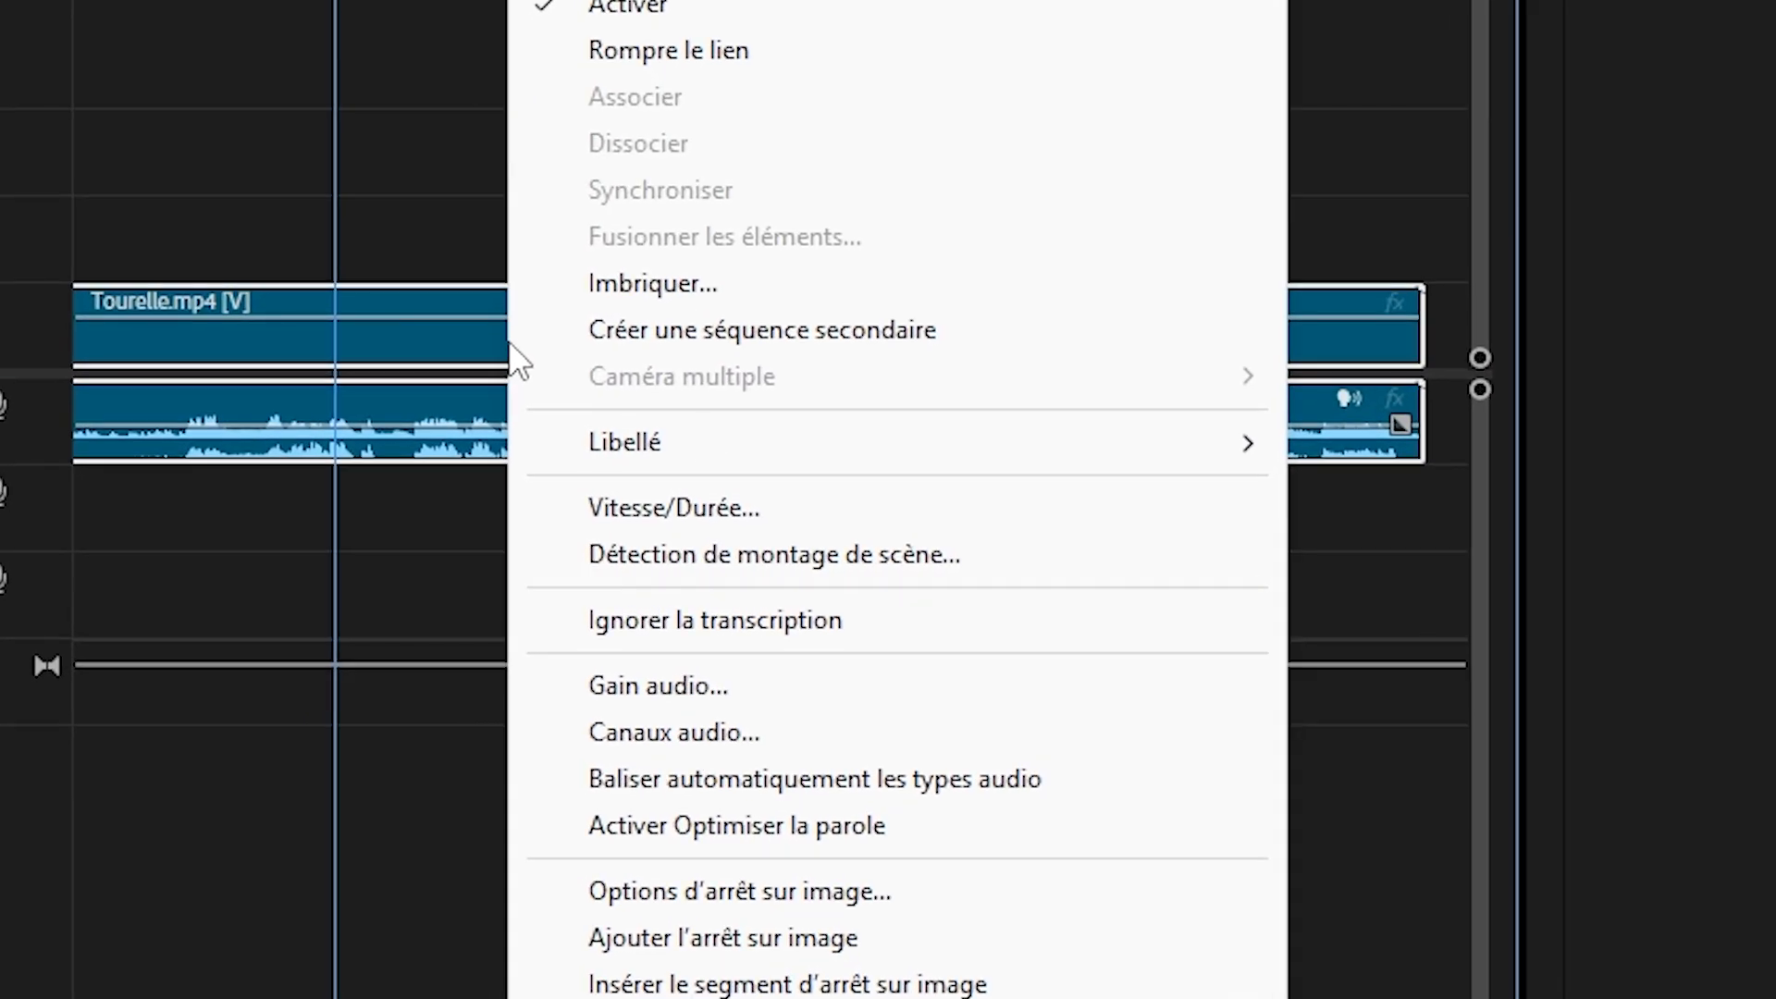
click(733, 511)
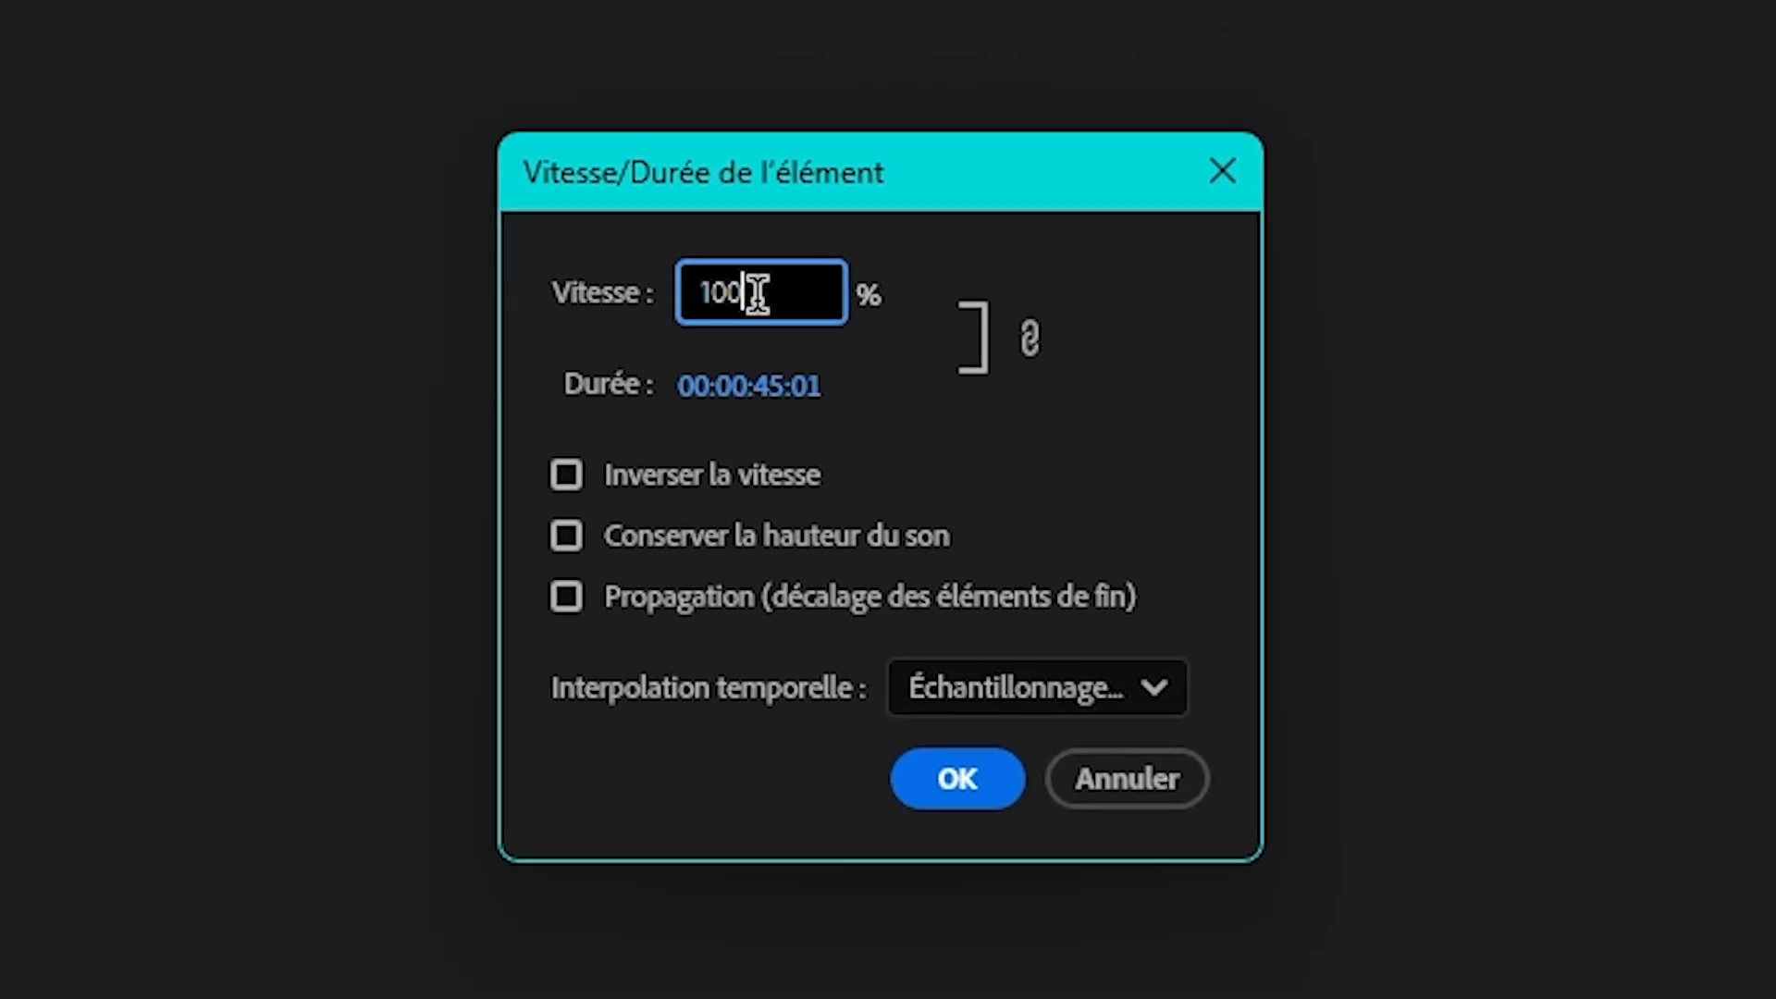
drag(757, 293, 573, 297)
click(863, 262)
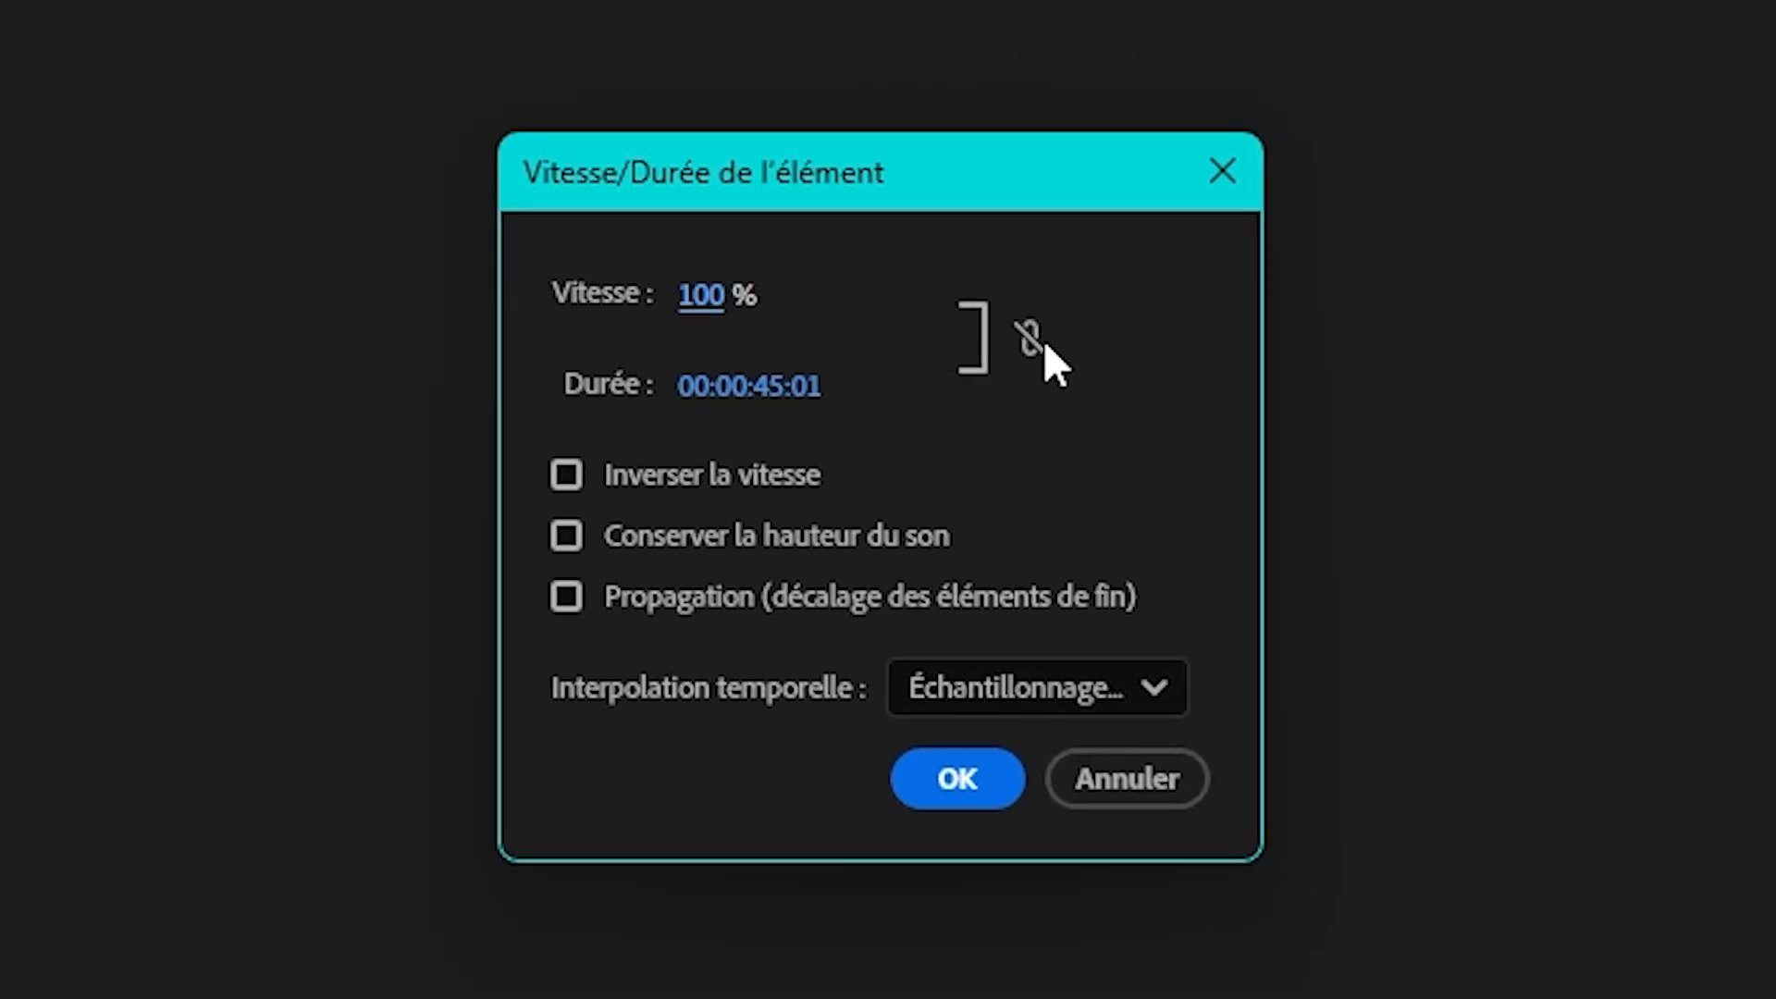
- Set the Tourelle.mp4 clip's duration to 00:00:10:00 and apply it
click(814, 394)
click(799, 383)
key(BackSpace)
key(BackSpace)
text(10)
click(851, 382)
key(BackSpace)
text(0)
click(971, 777)
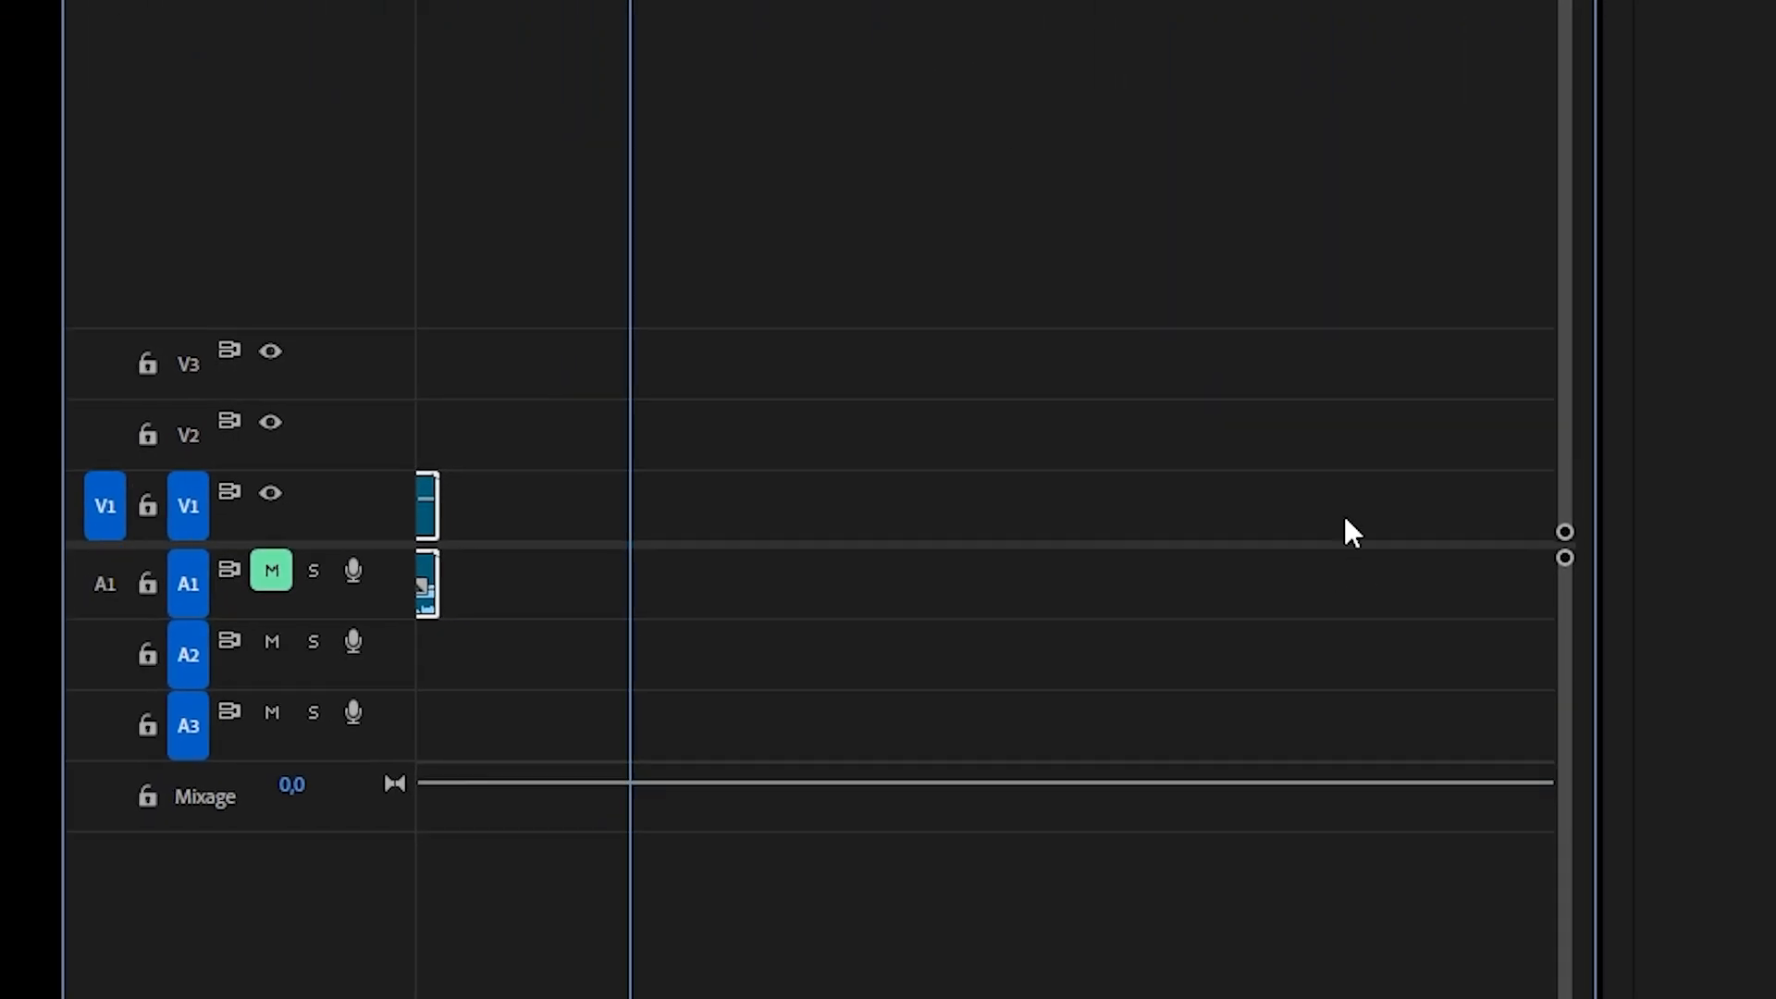
key(equal)
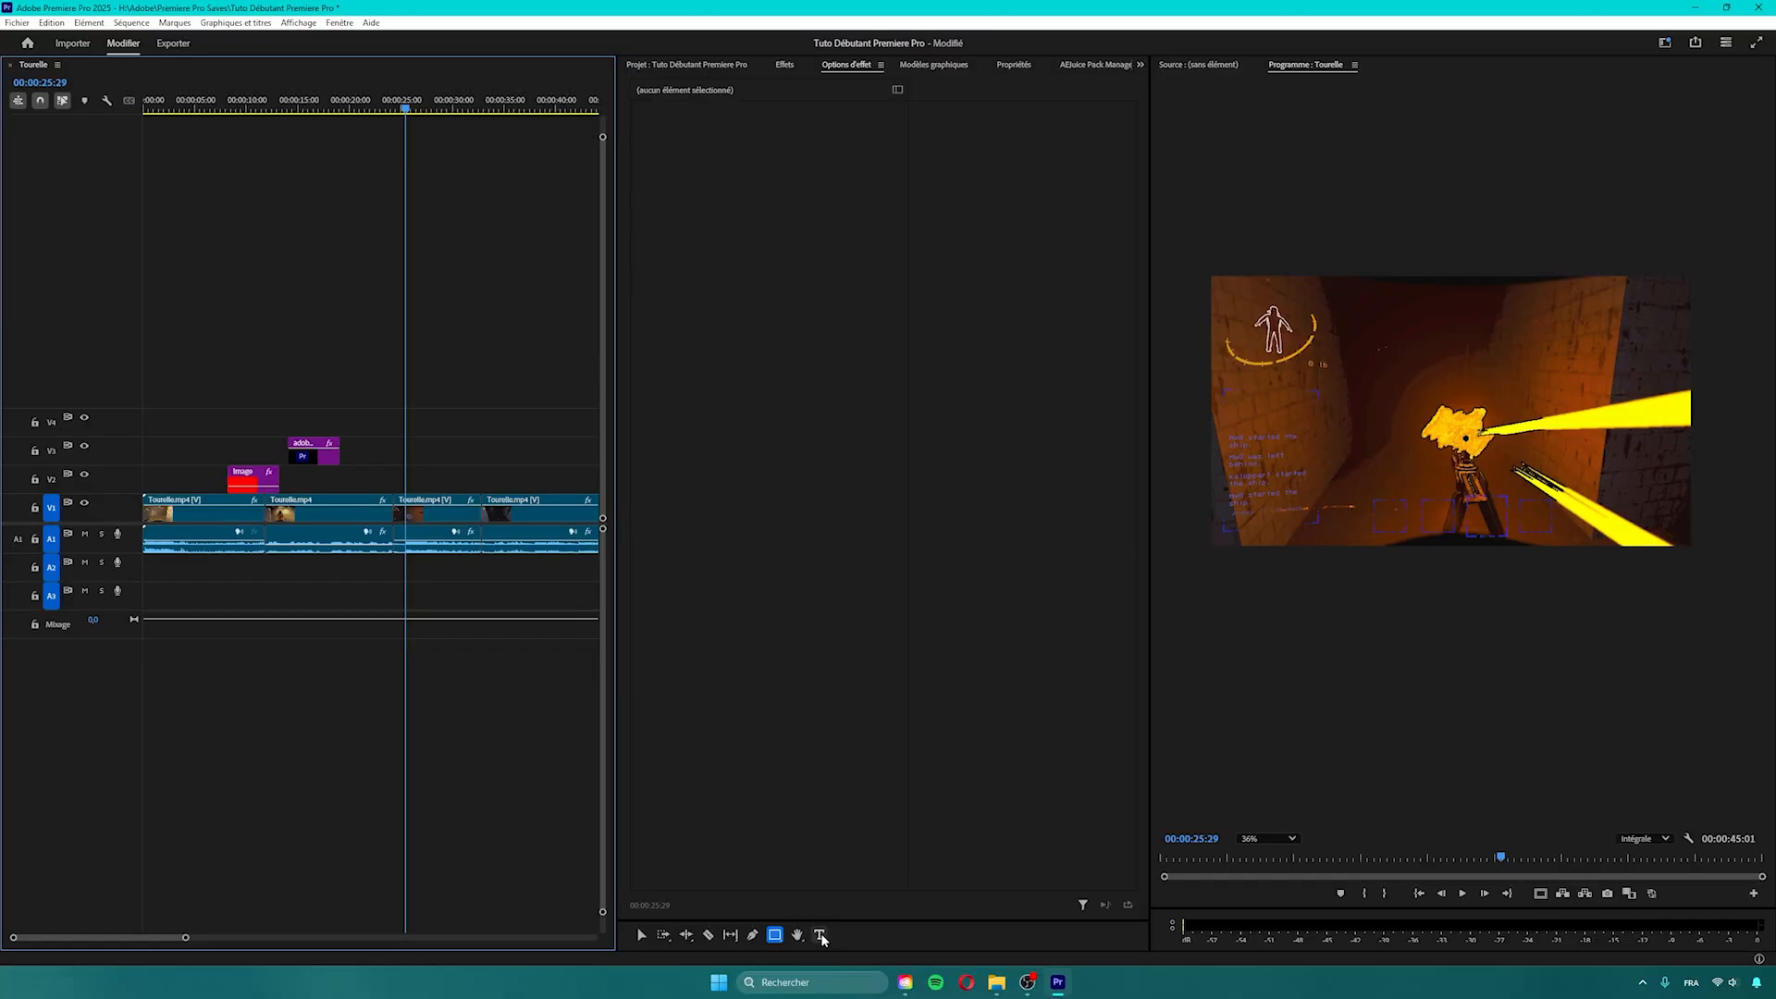
- Add the text "tuto" over the gameplay at 00:00:25:29 and center it horizontally and vertically in the frame
click(821, 936)
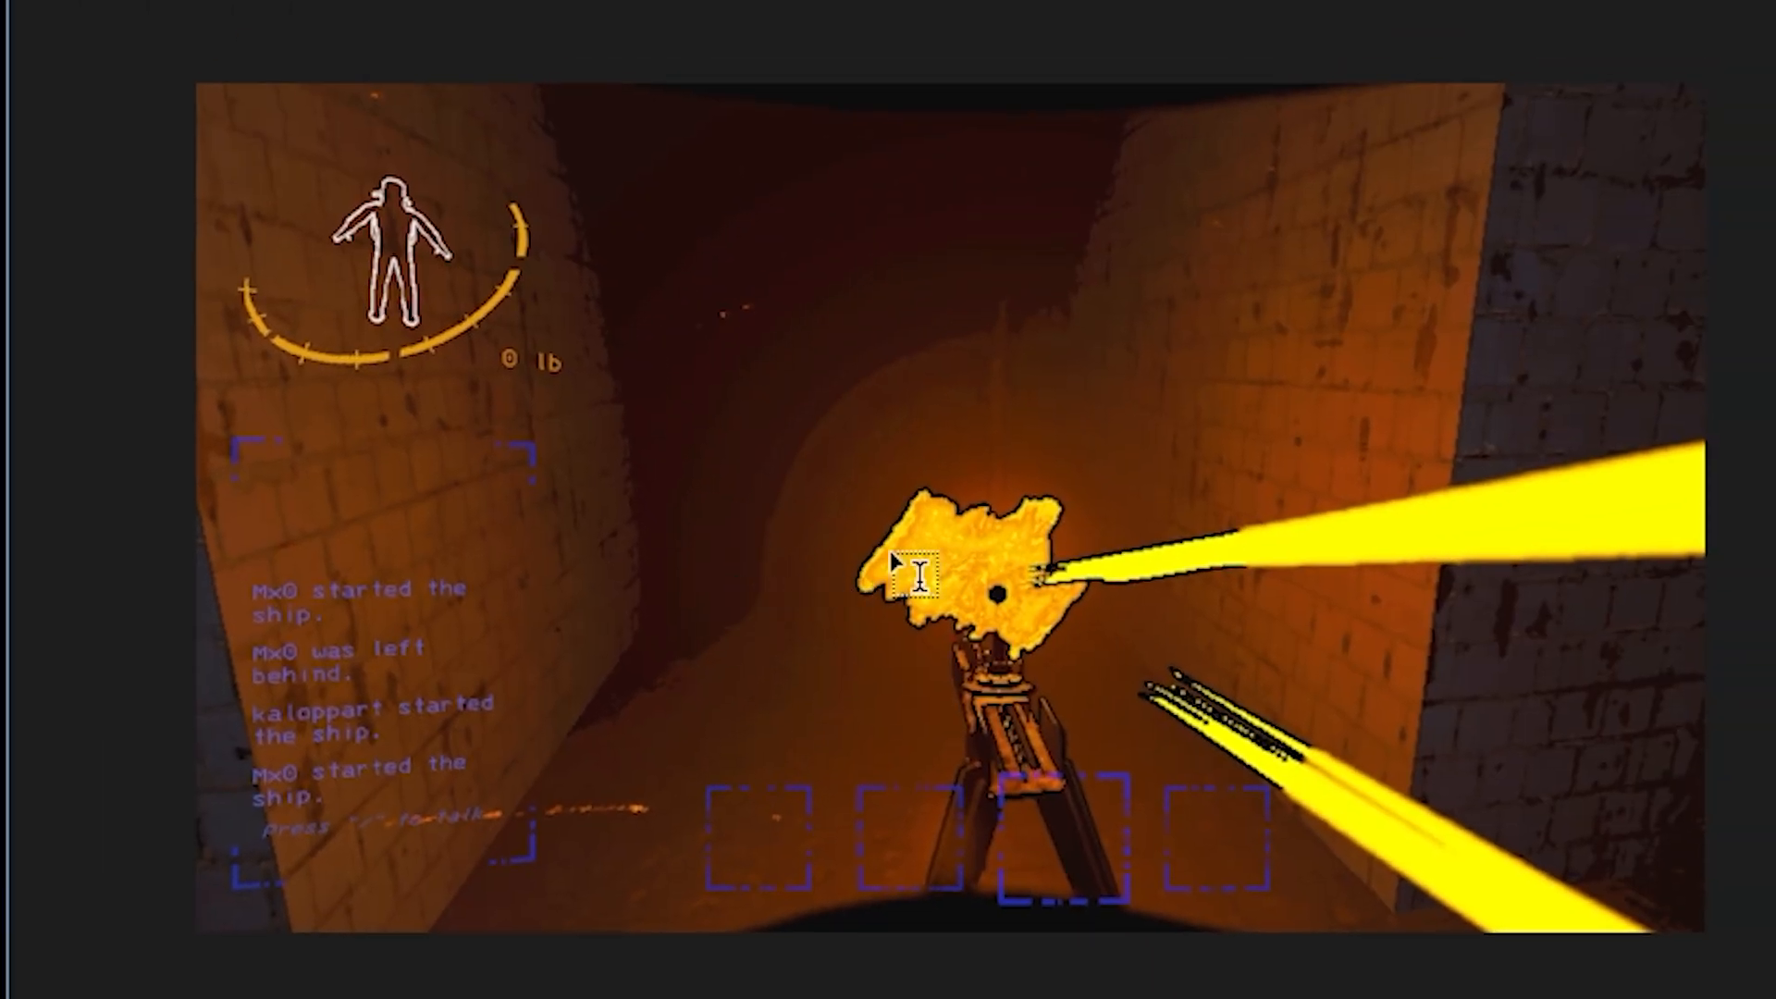
click(890, 551)
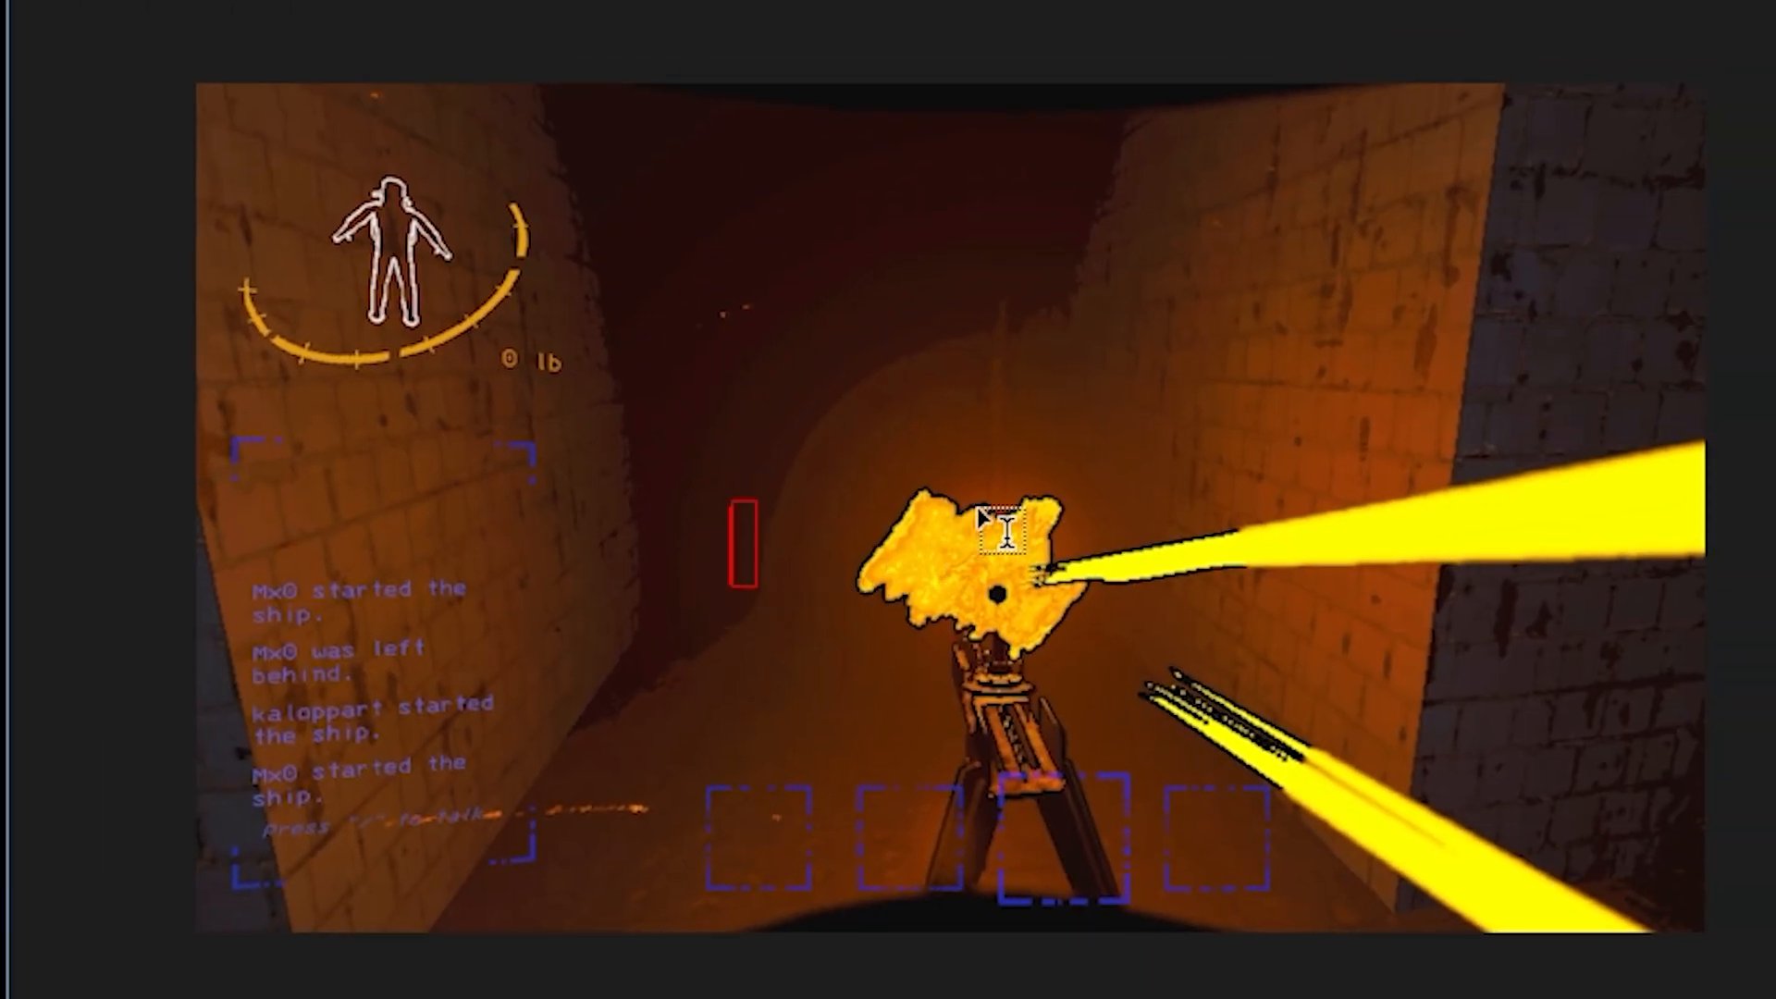
text(tuto)
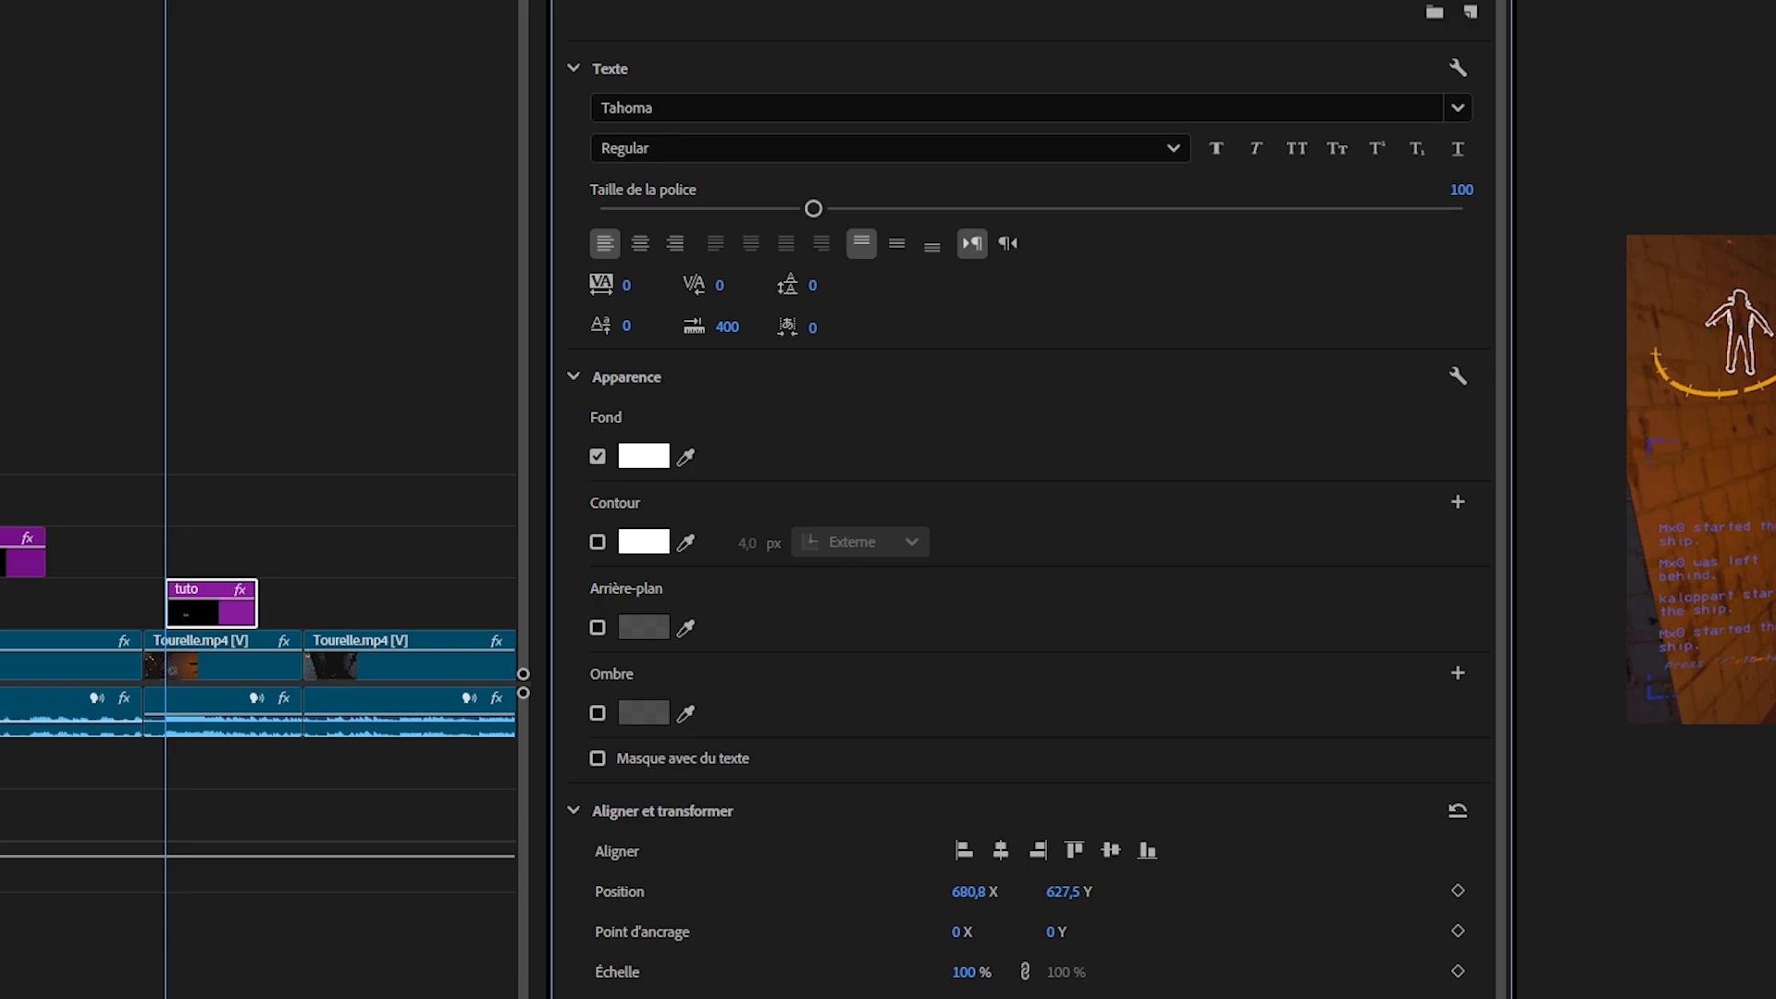
click(1001, 852)
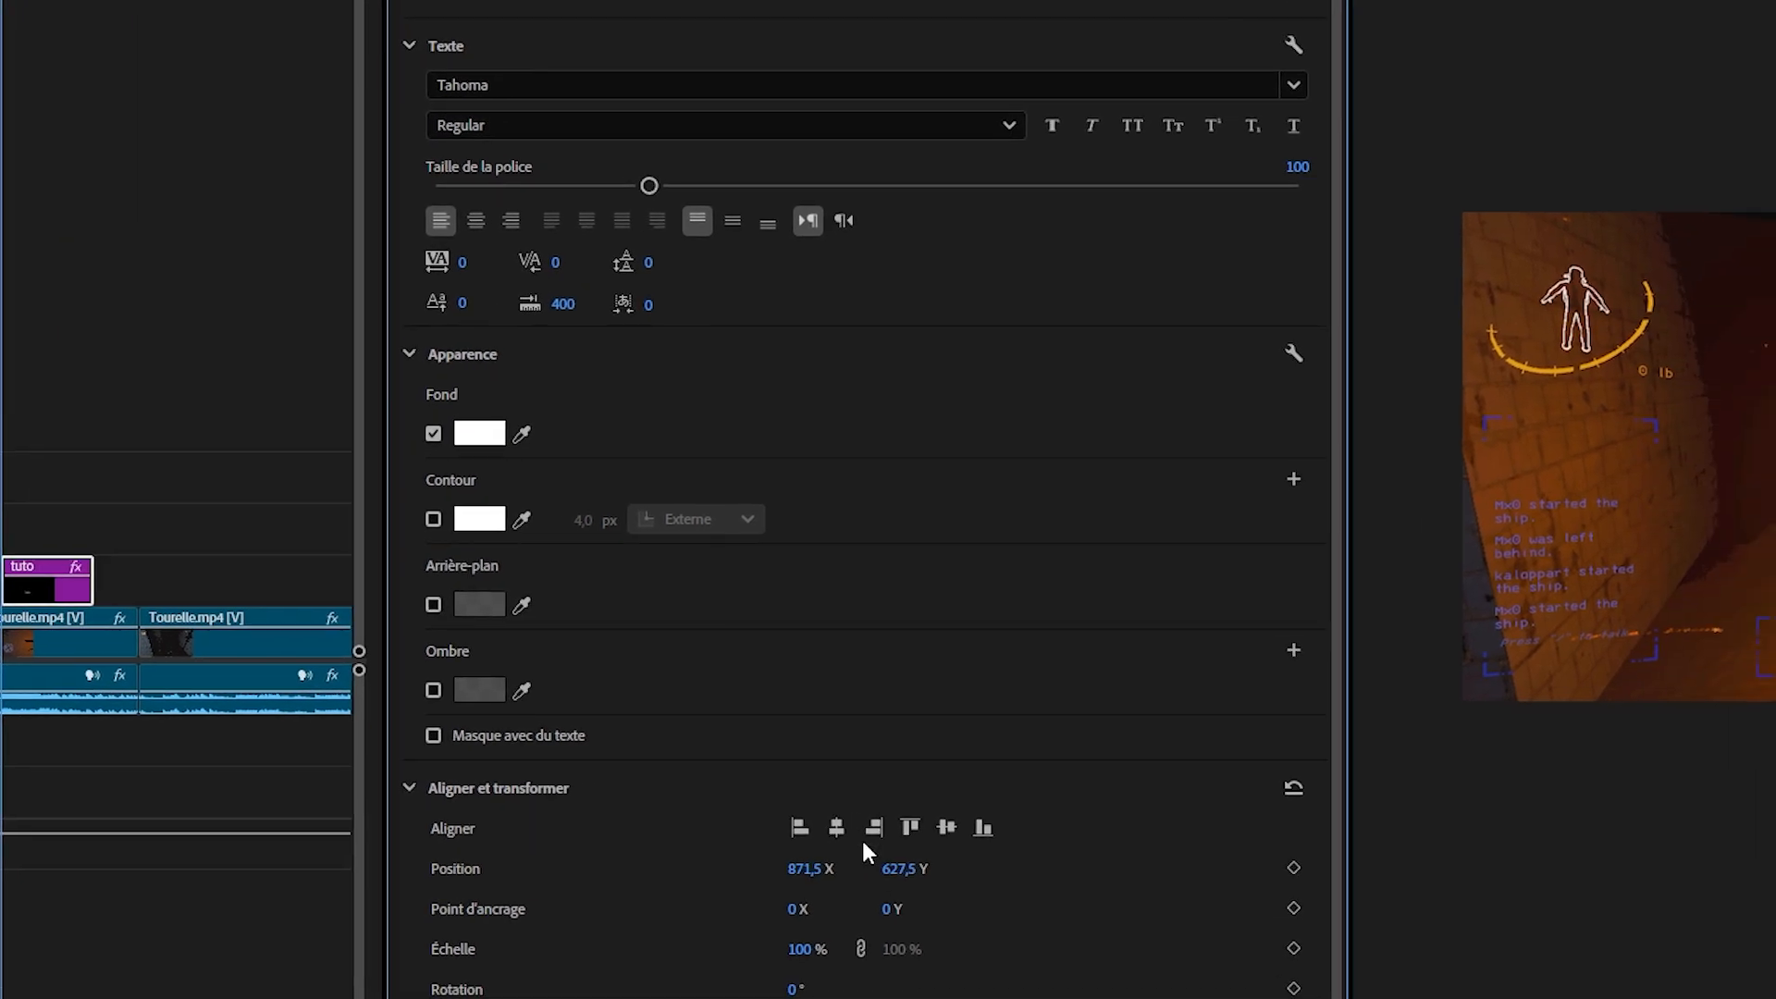
click(574, 777)
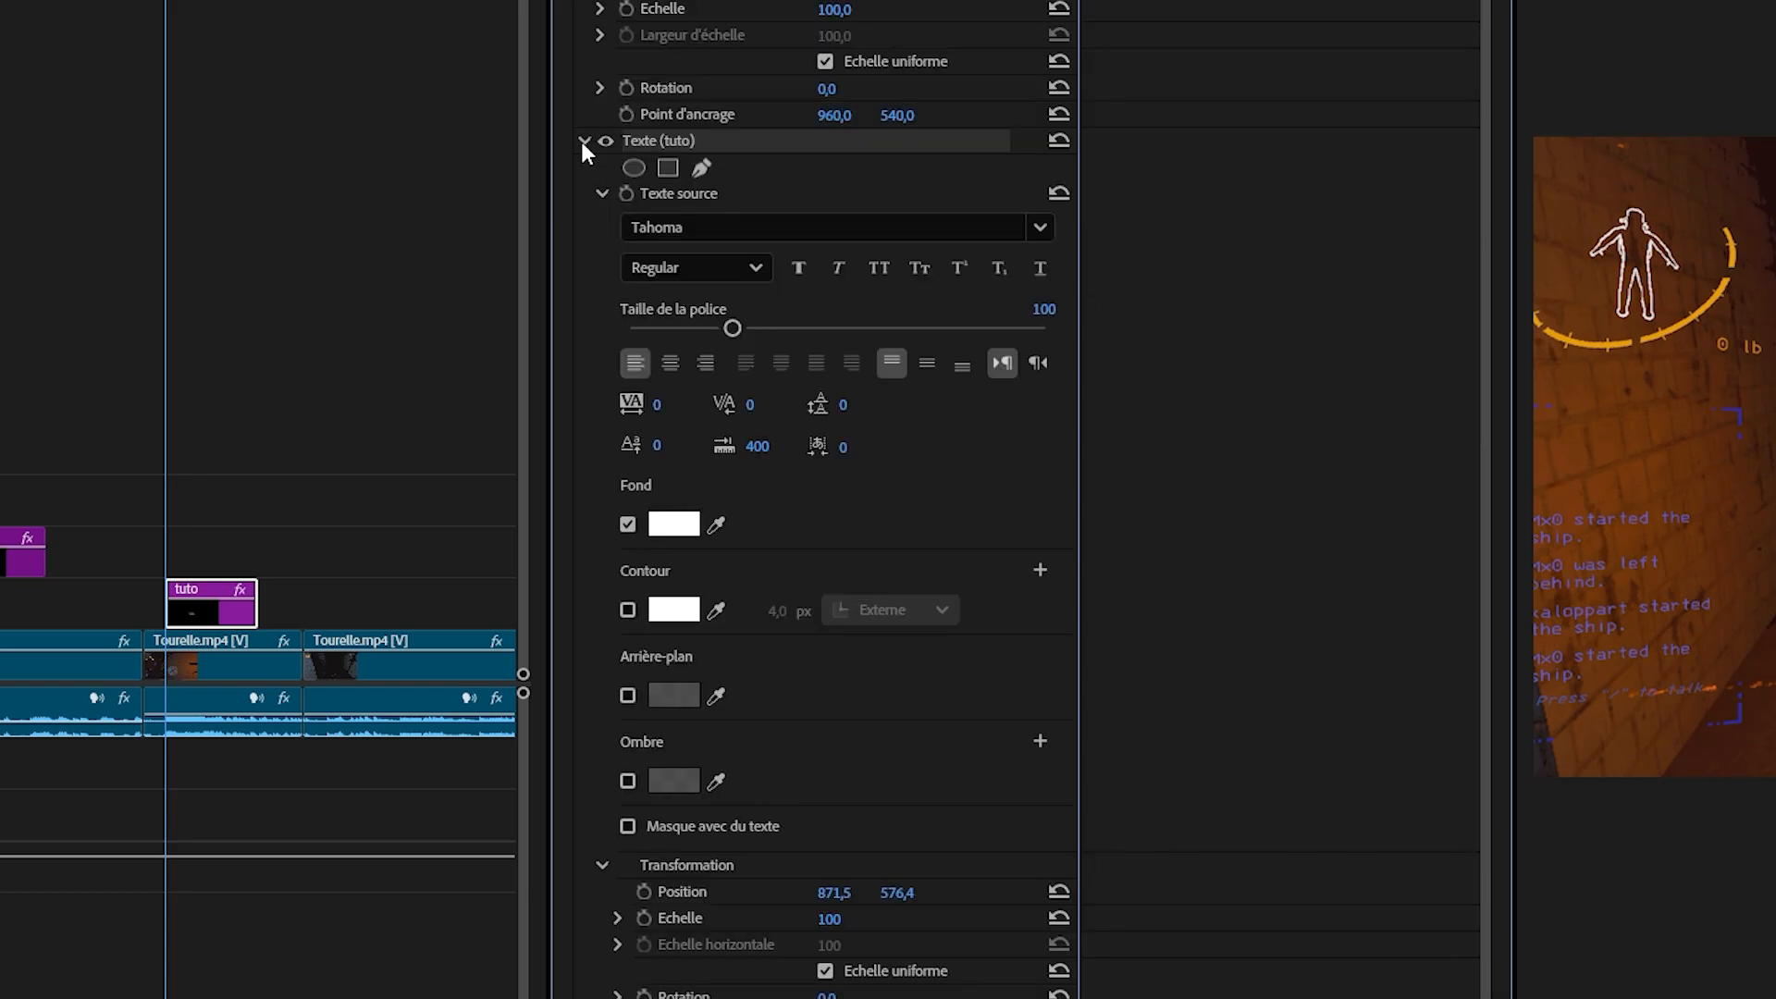
- Raise the tuto text to position 960, 313 with Mouvement vectoriel, and try shifting it with Trajectoire's vertical position after an undo
click(583, 141)
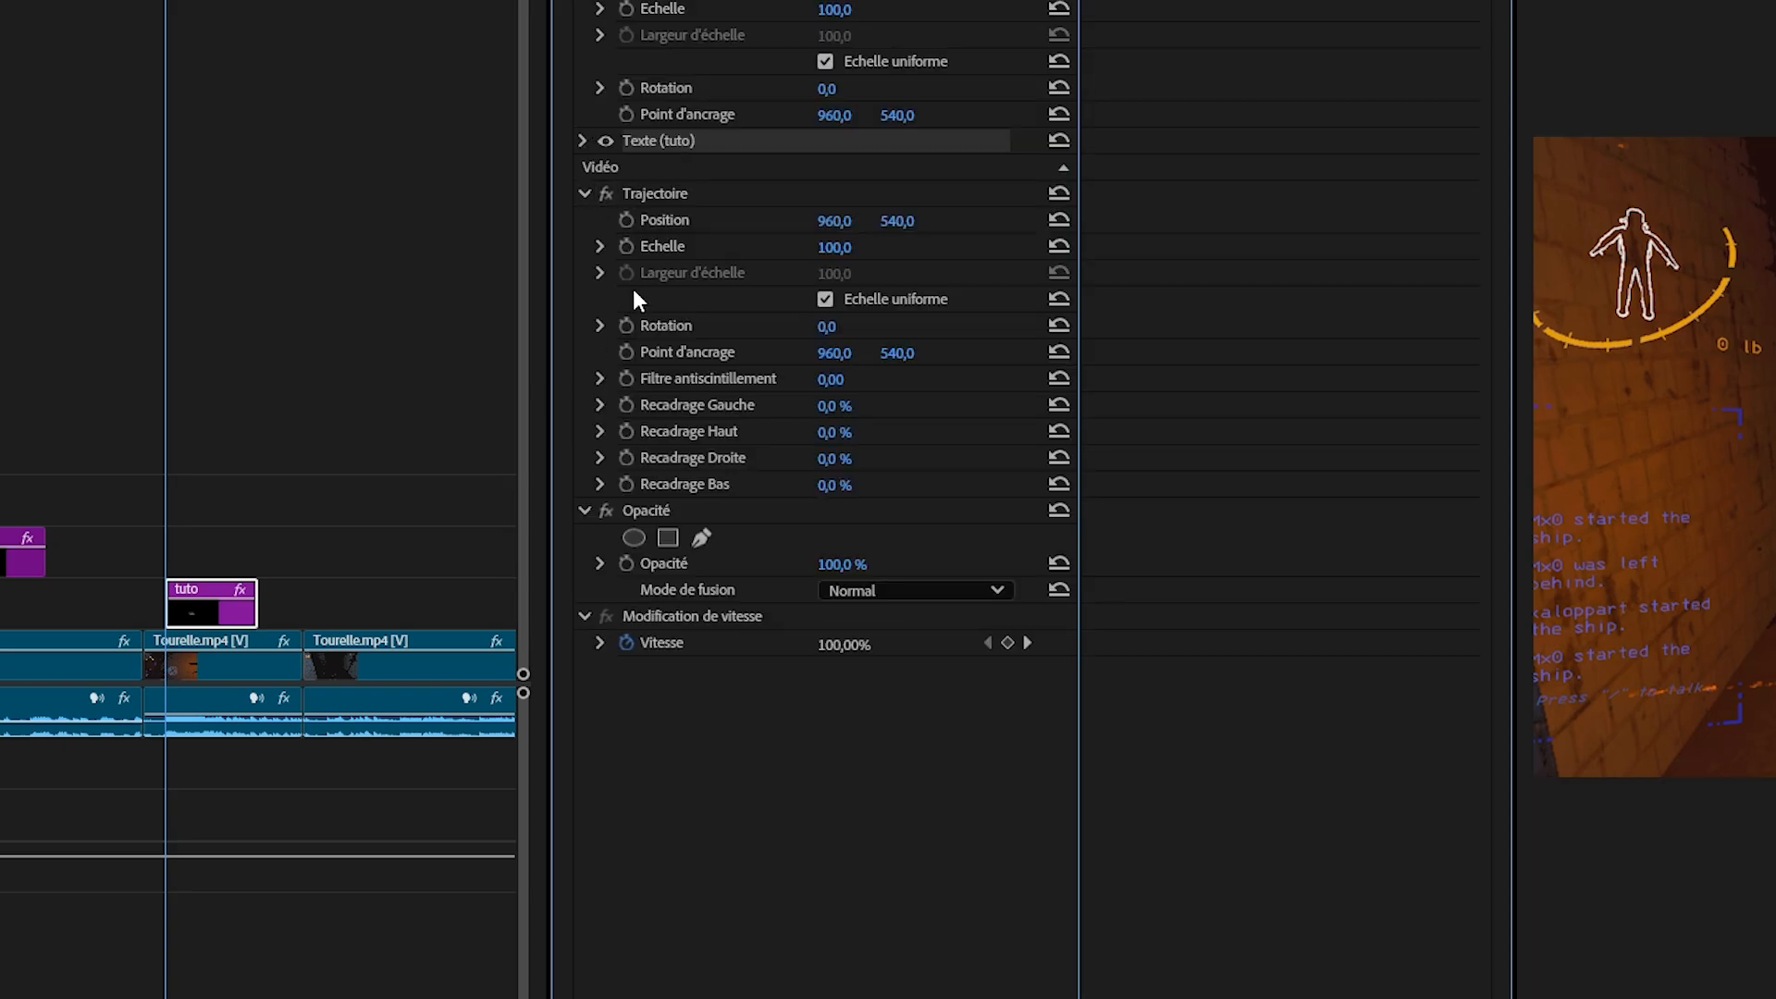
click(689, 193)
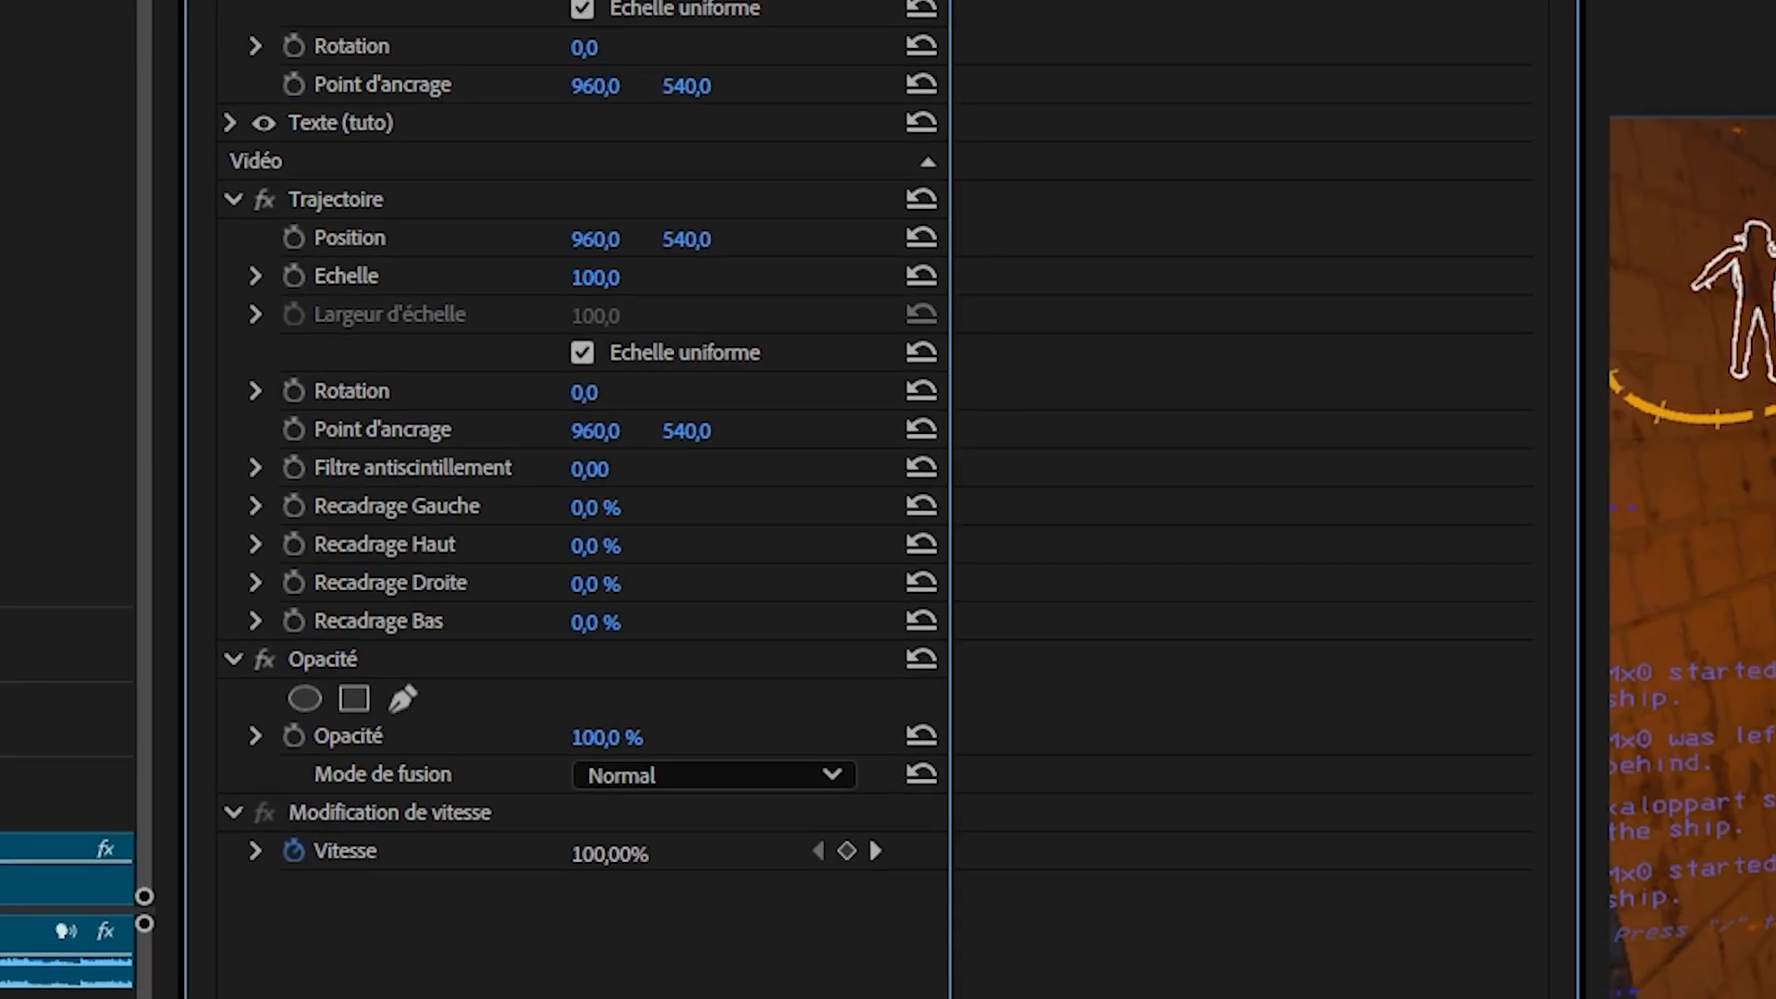
drag(324, 64, 294, 83)
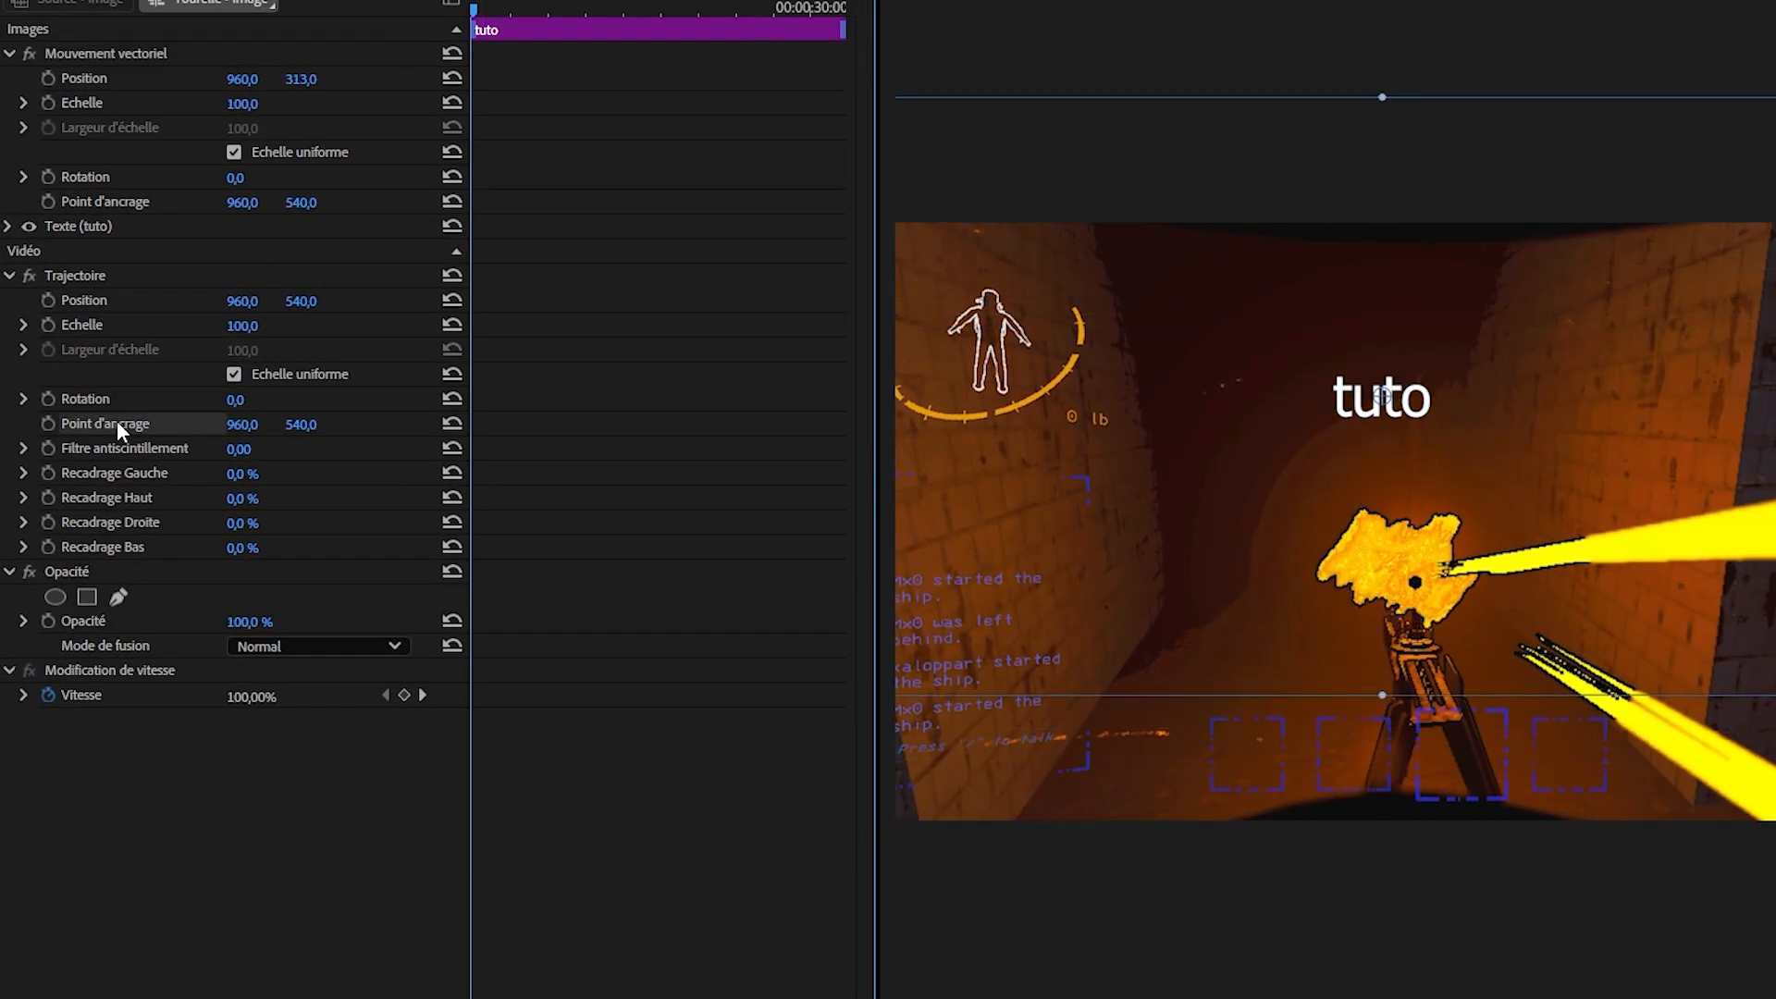
click(119, 427)
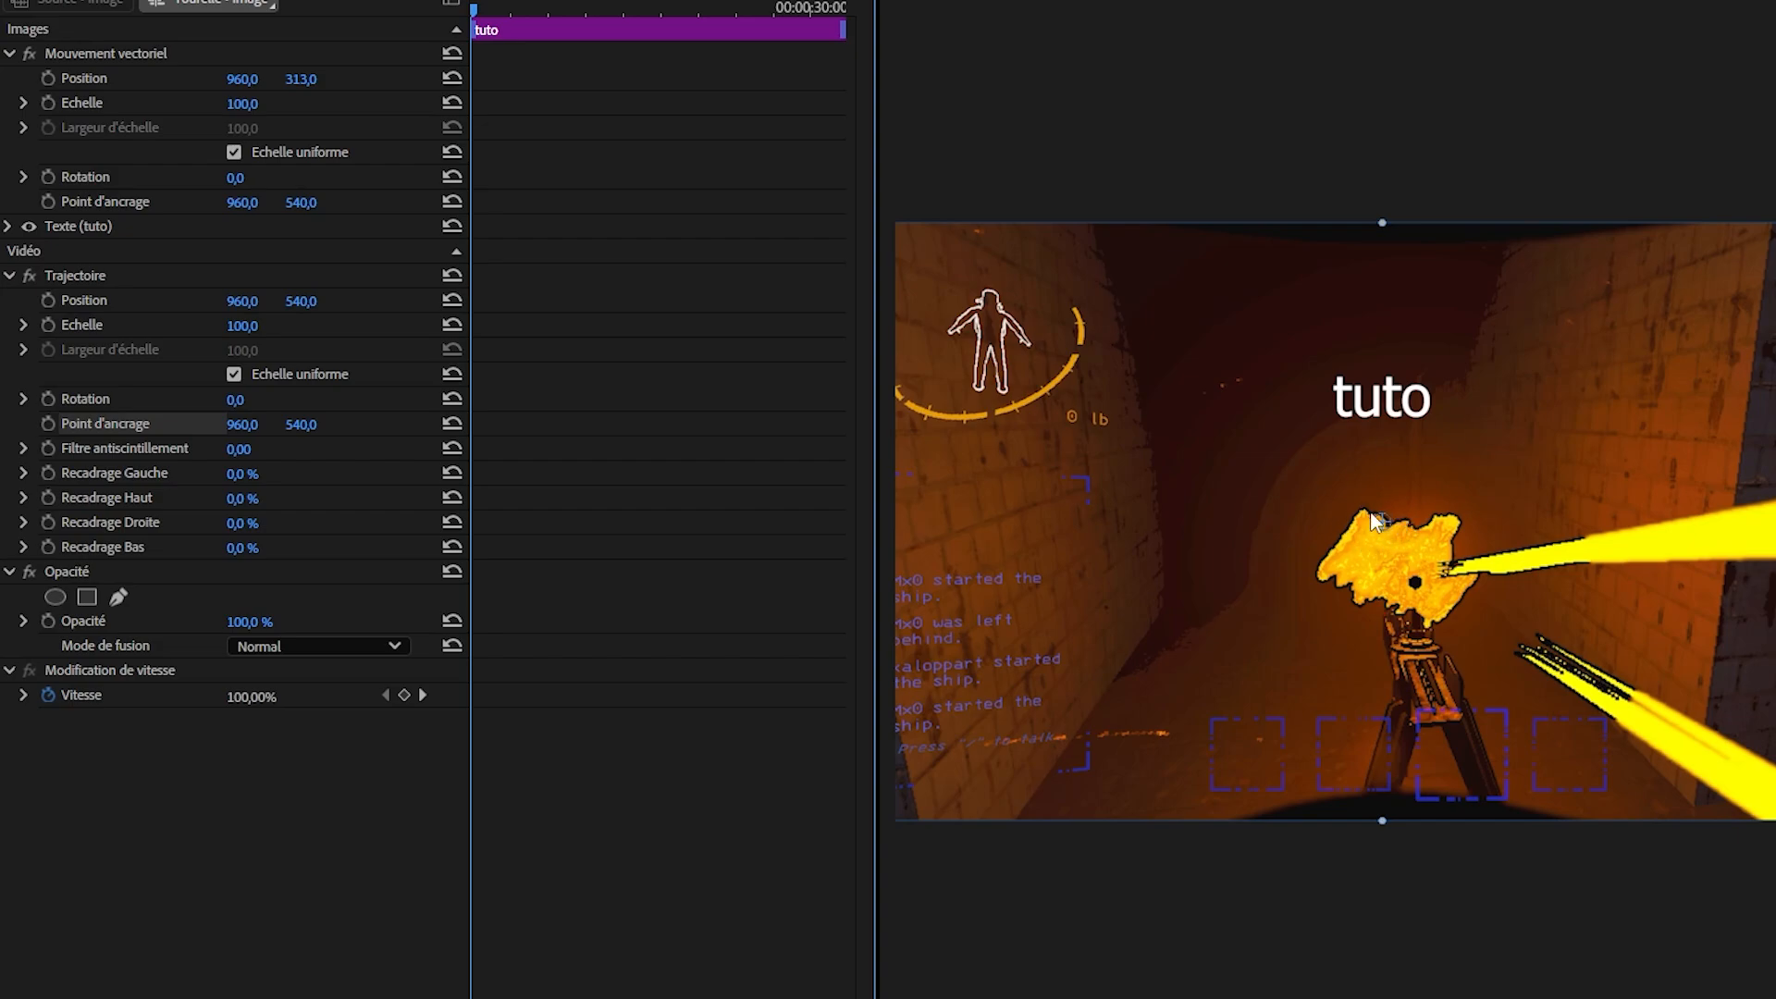
key(ctrl+z)
mouse_move(312, 304)
mouse_down()
mouse_move(407, 303)
mouse_move(277, 303)
mouse_up()
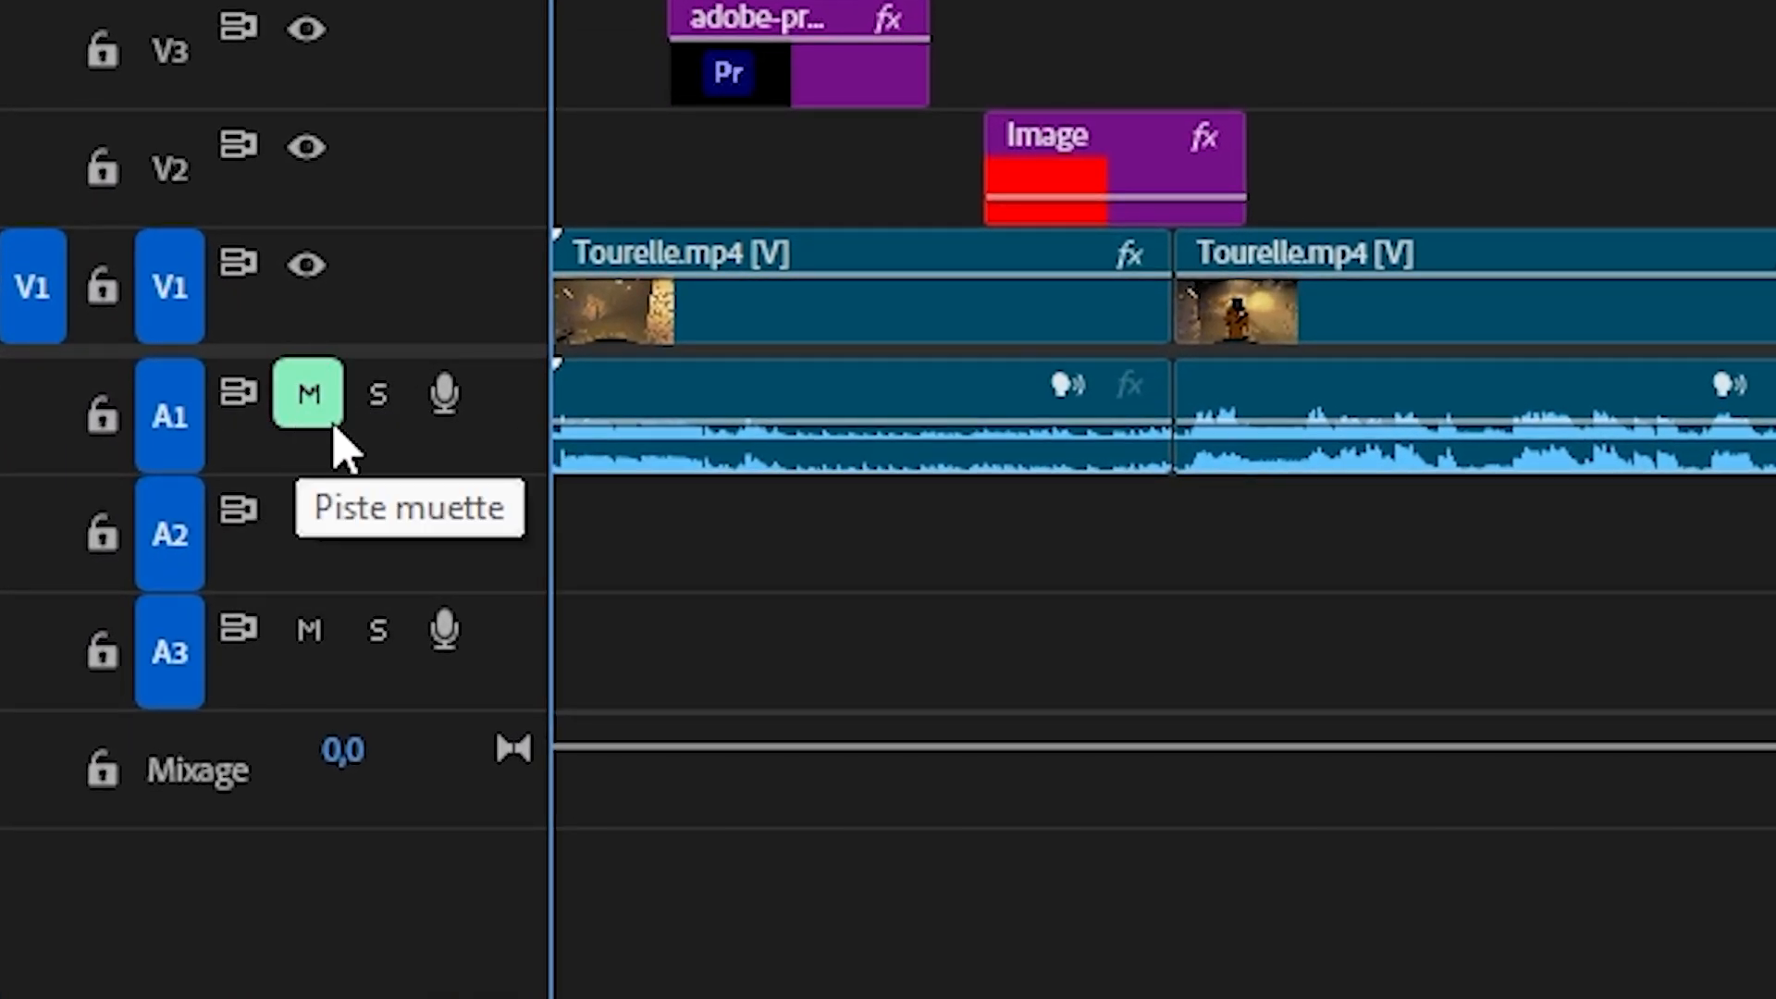
- Unmute audio track A1
click(333, 423)
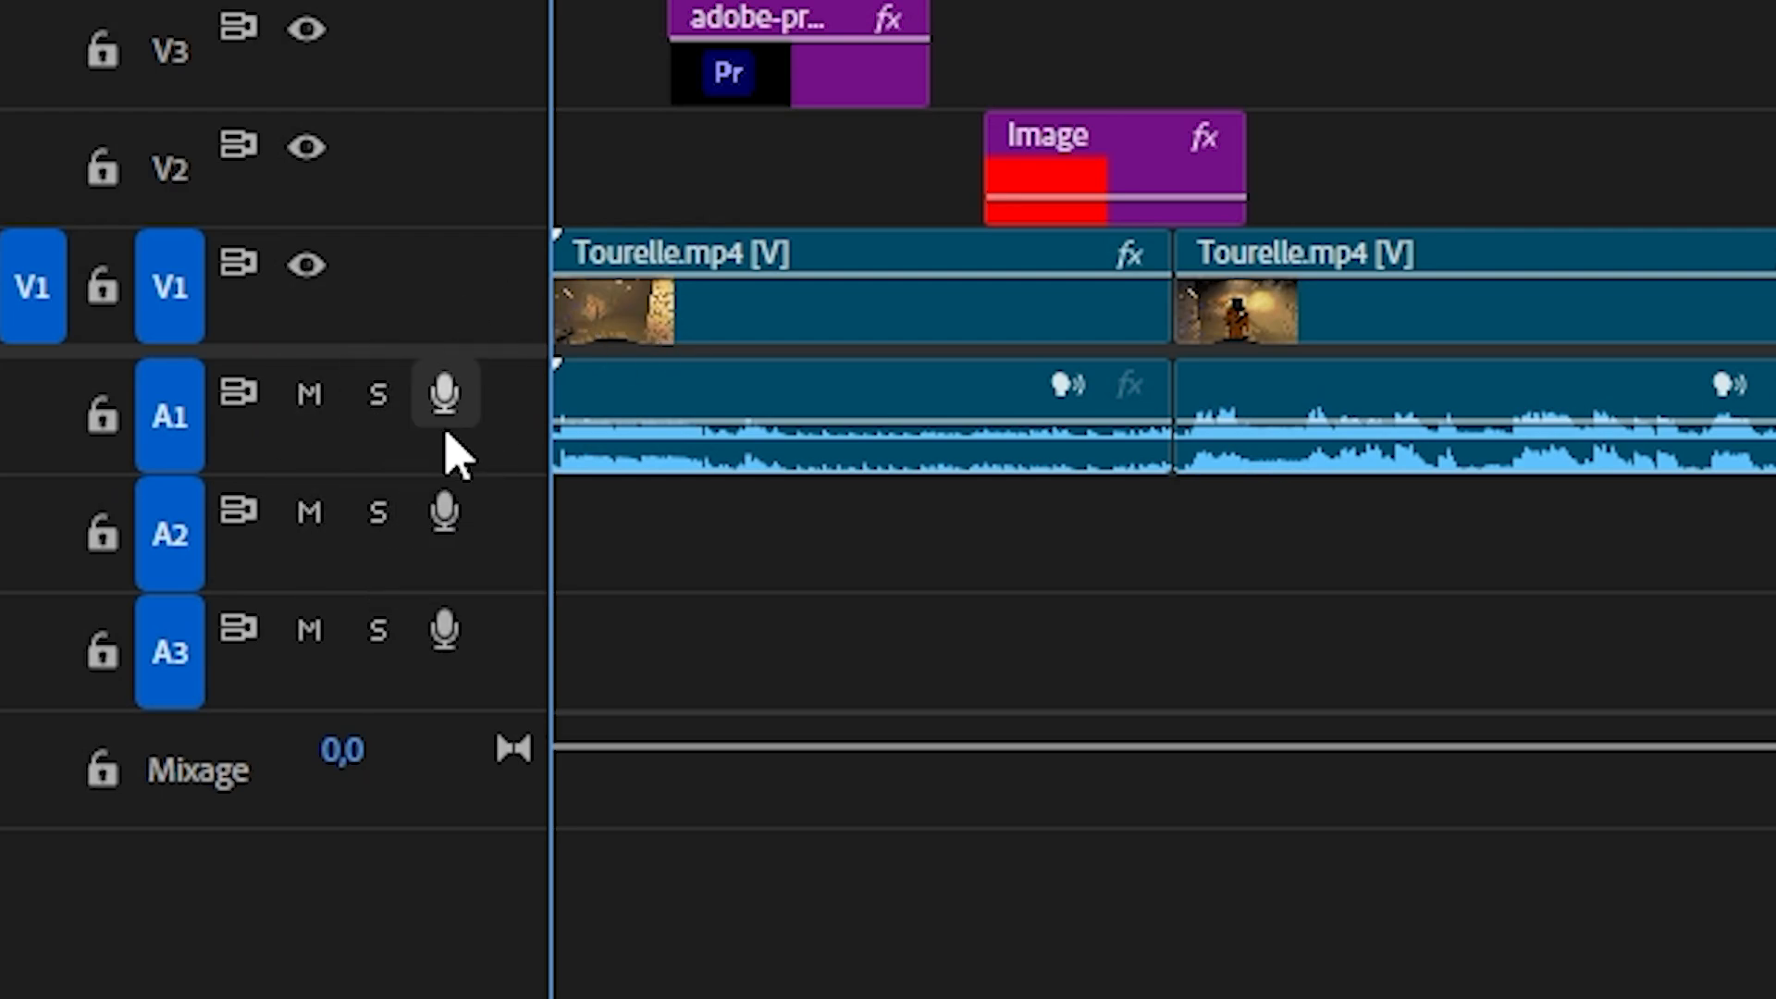
- Solo audio track A1 and switch its solo off again
click(392, 415)
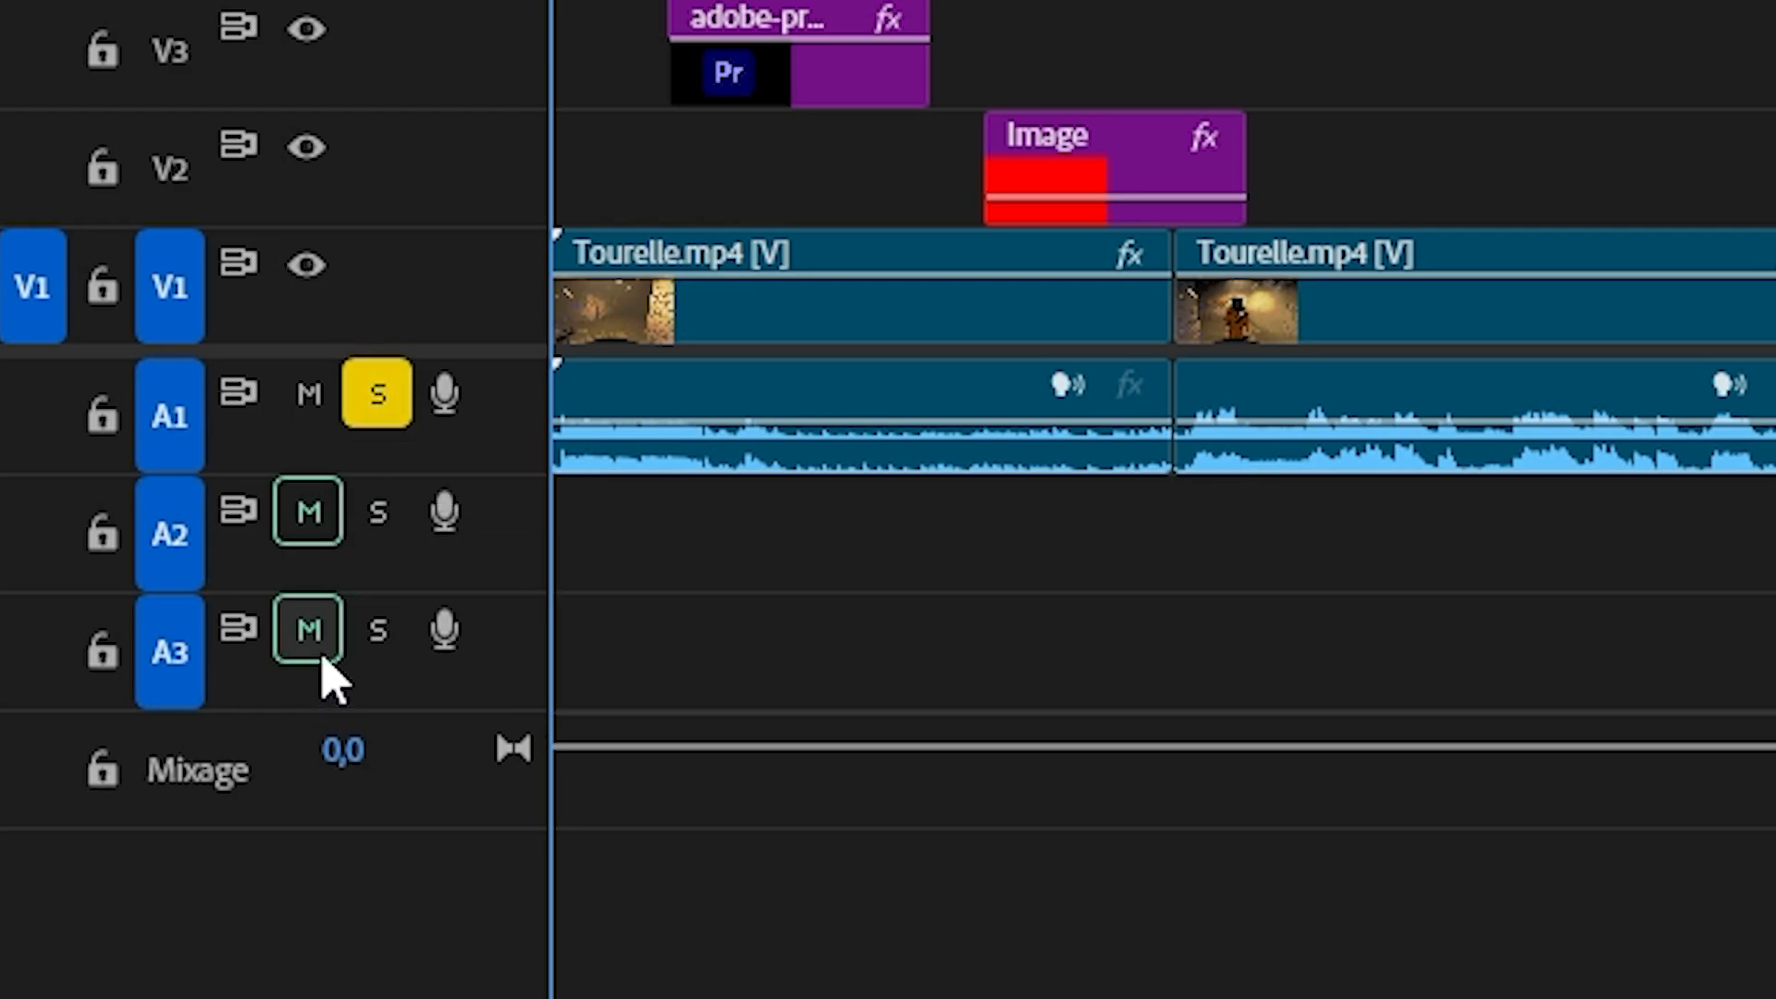
click(388, 414)
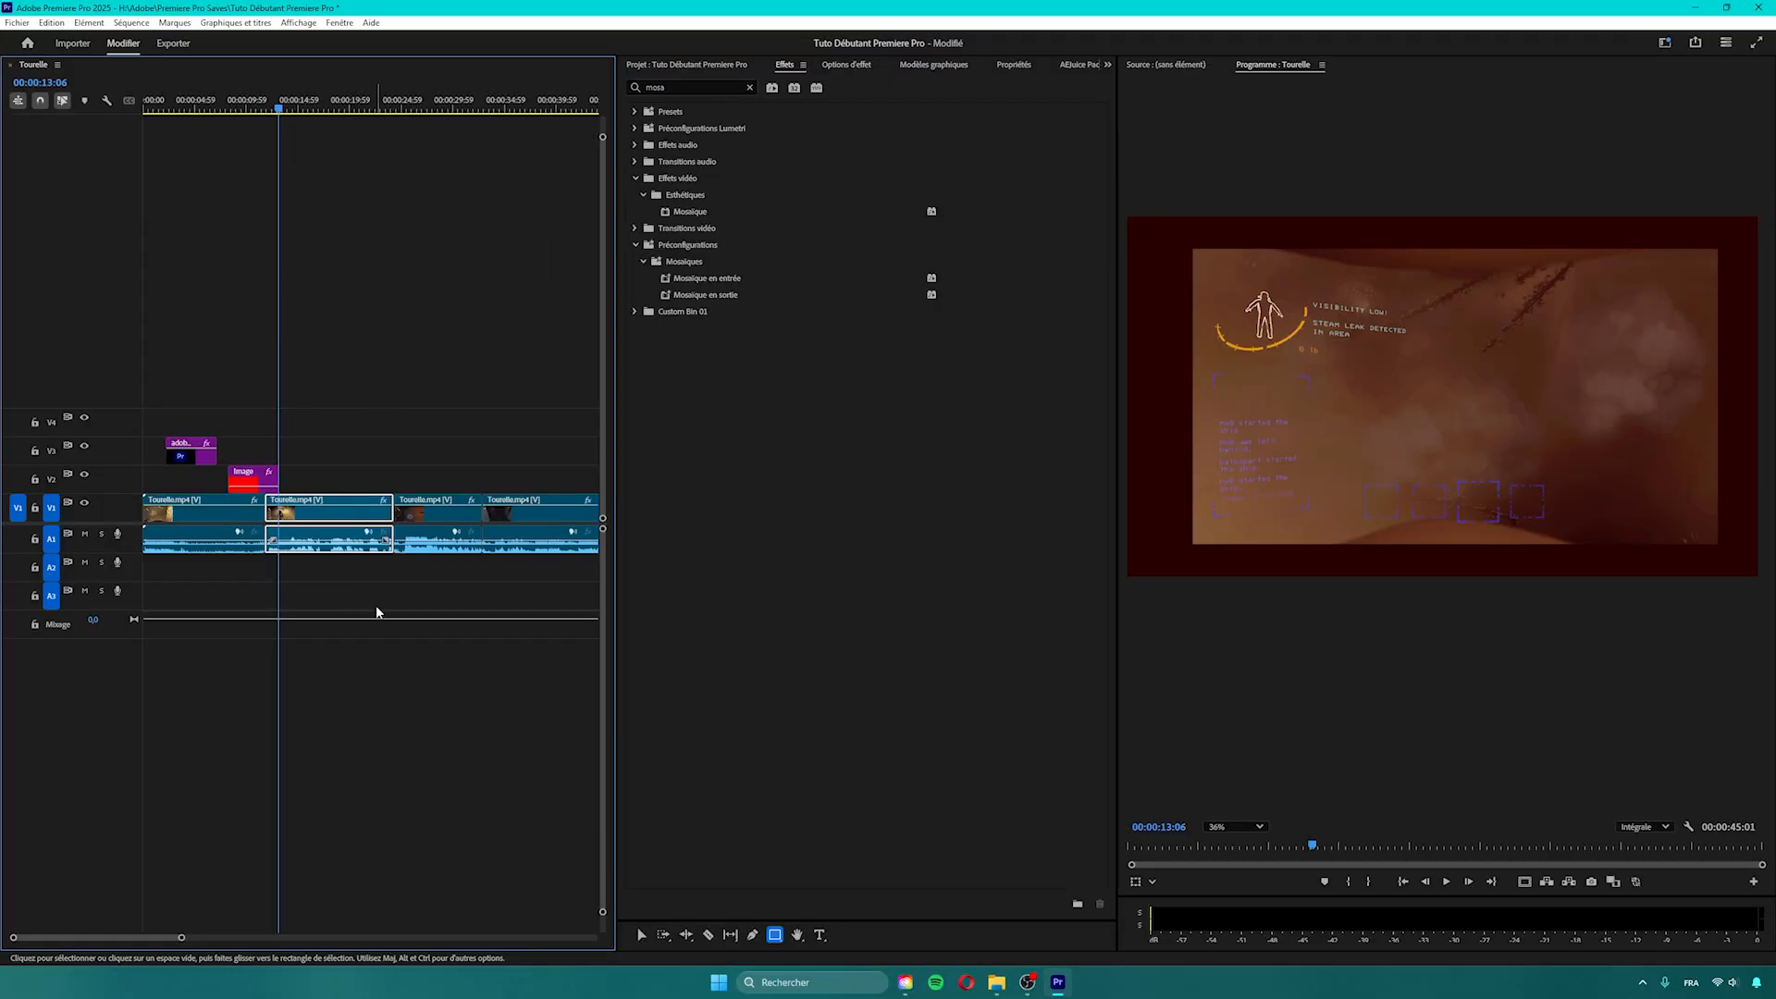
- Unlink the second Tourelle.mp4 clip's audio from its video and lower the audio level to -15,0 dB
click(360, 594)
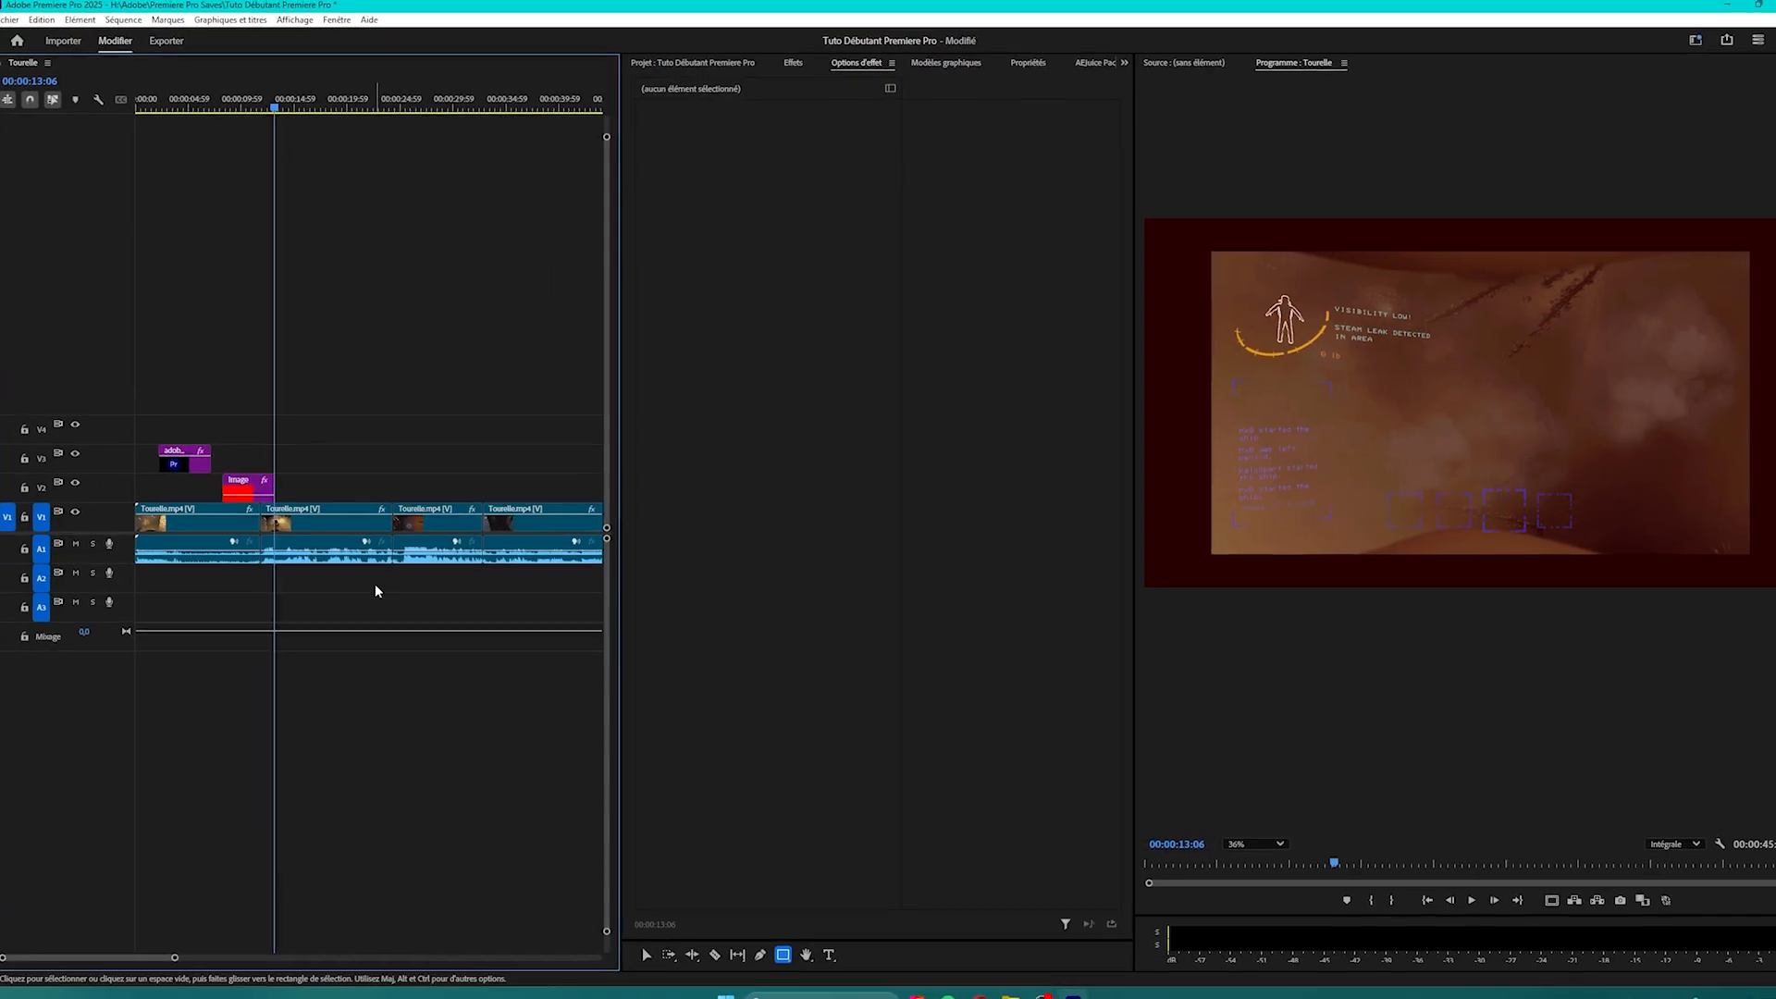
click(338, 550)
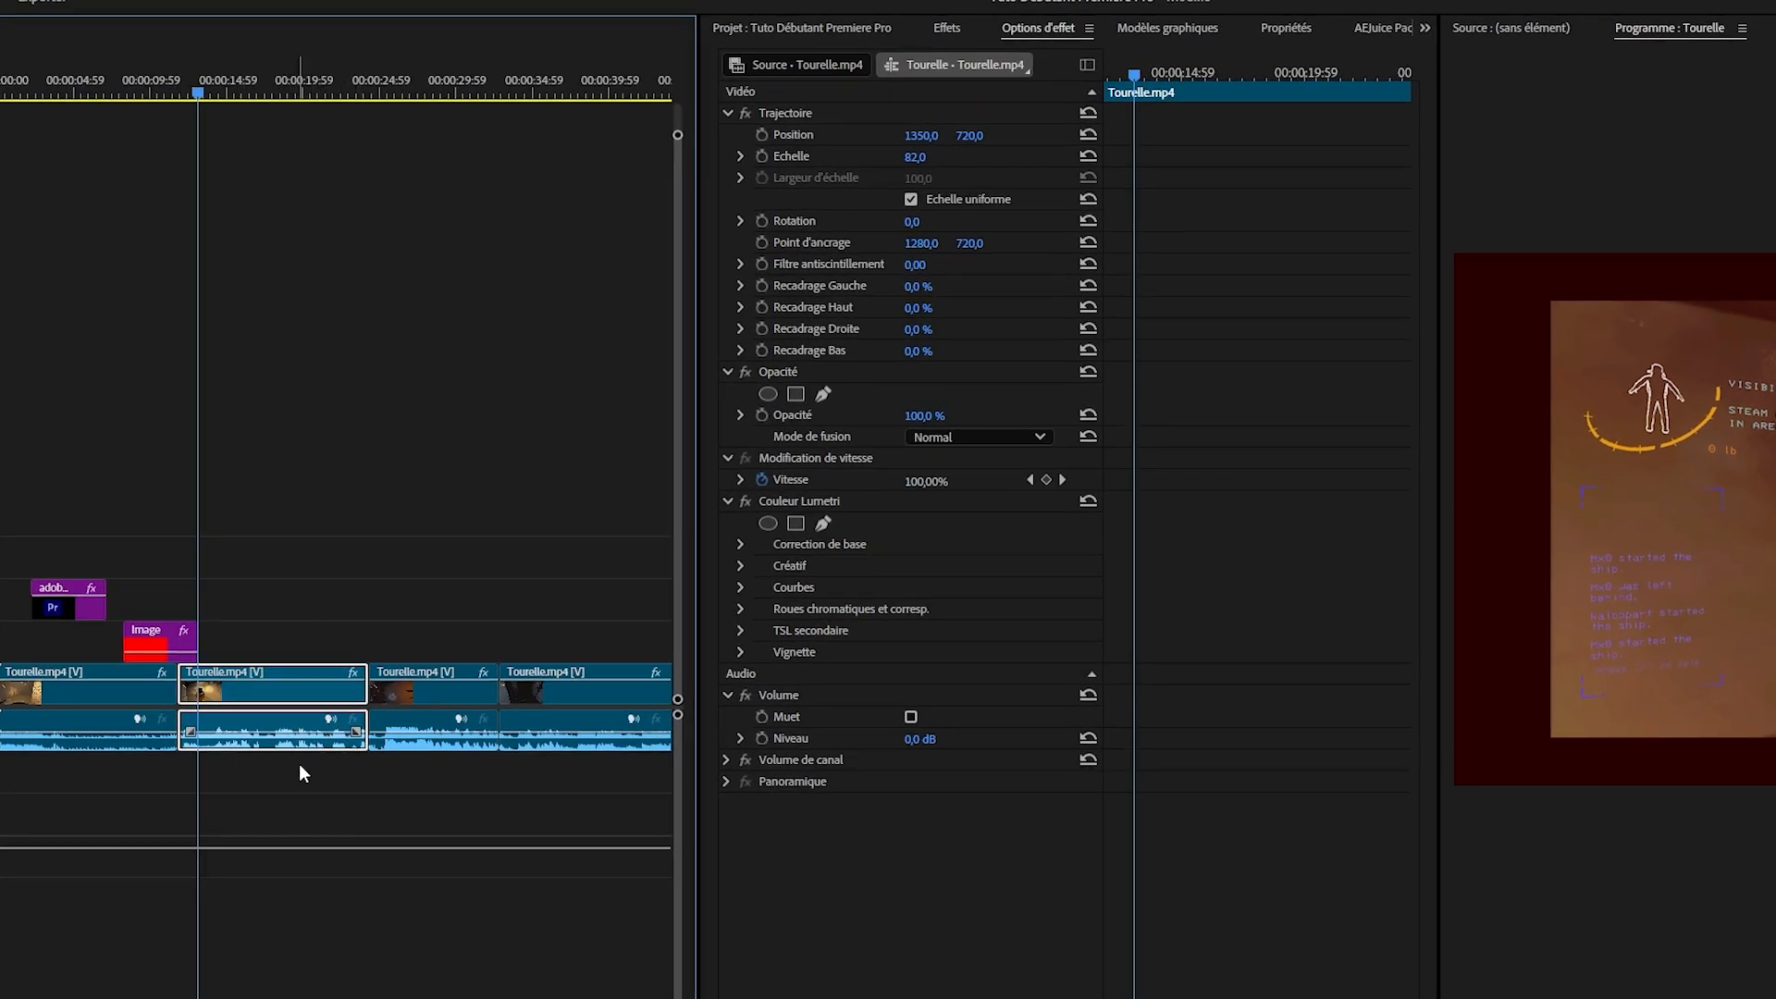
key(=)
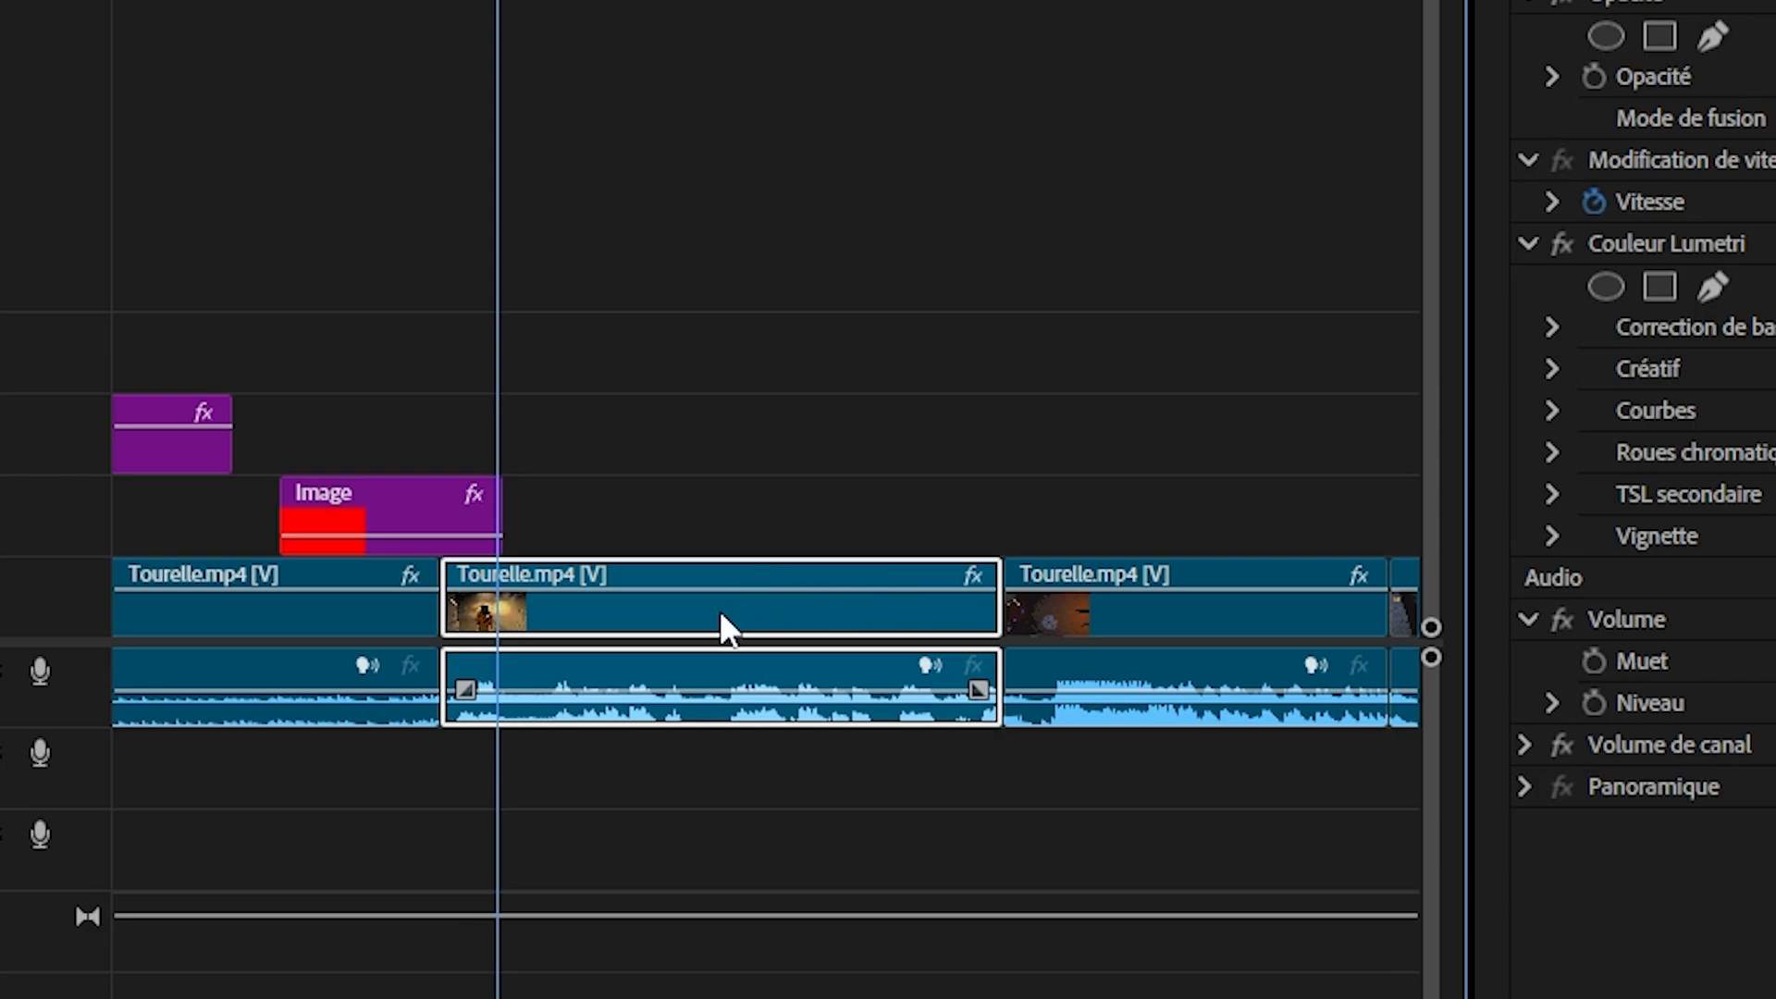
right_click(768, 609)
click(911, 338)
click(813, 684)
click(781, 618)
click(827, 722)
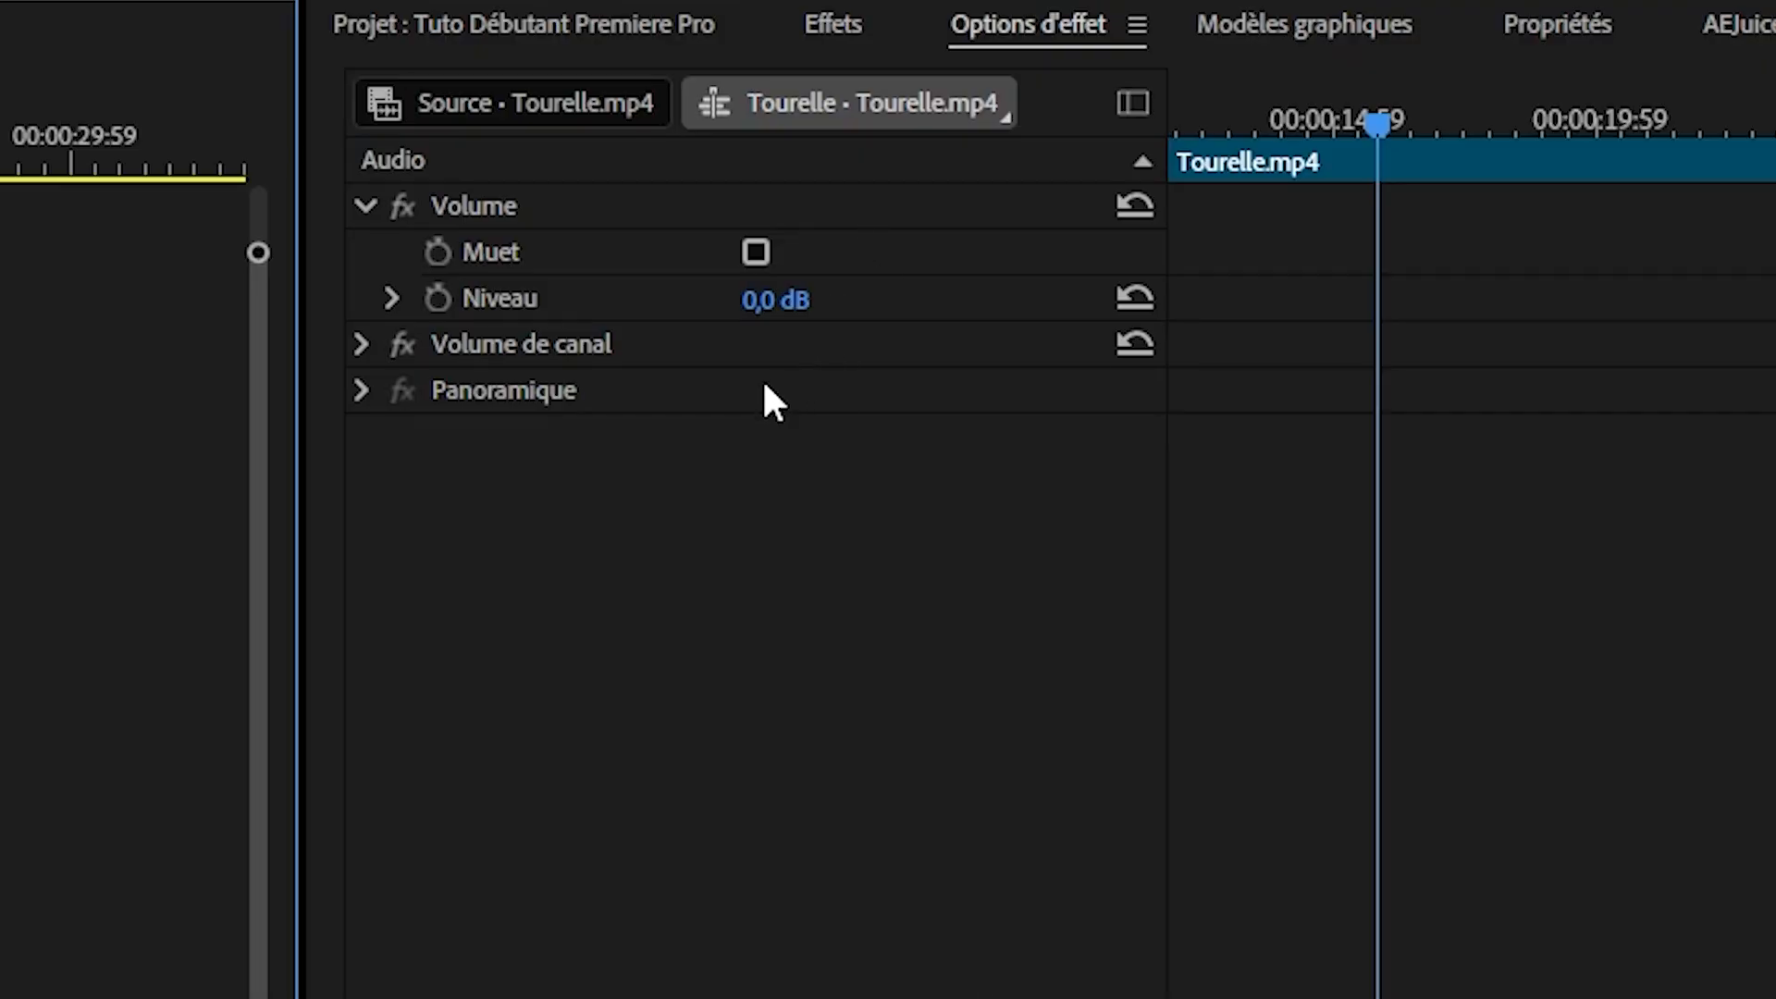
drag(775, 299, 709, 300)
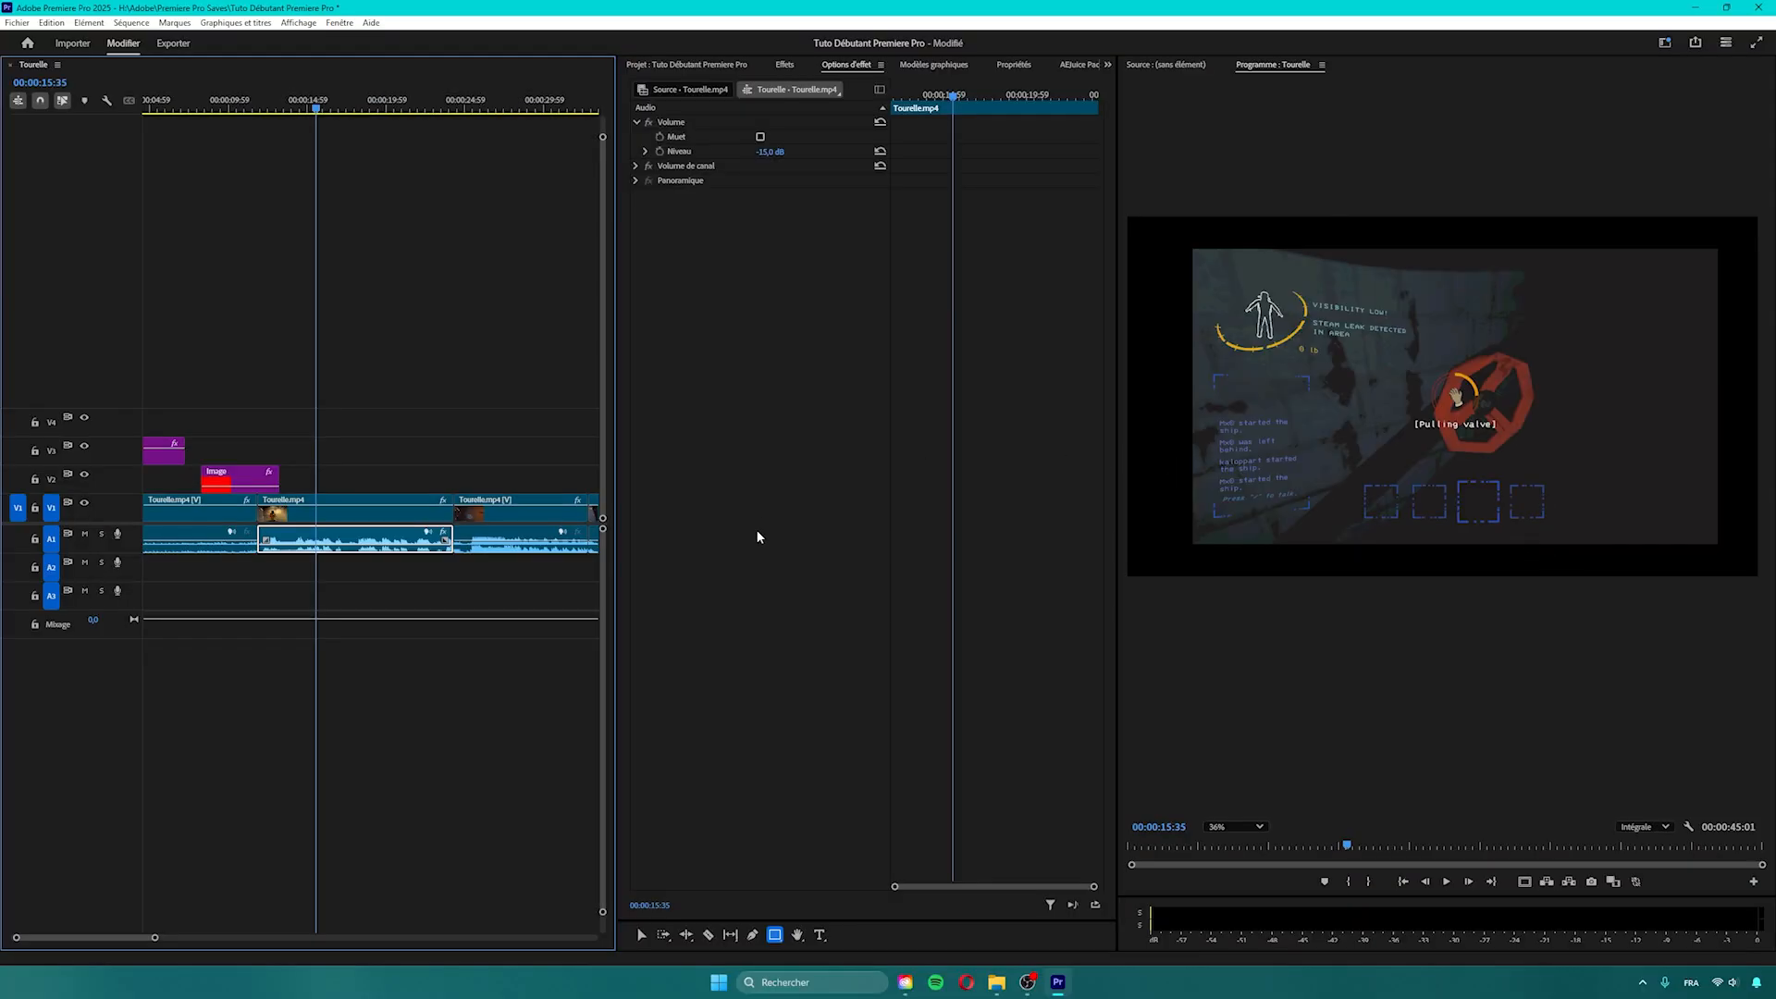
- Adjust the audio gain of the last three Tourelle.mp4 clips, trying maximum-peak normalization and applying normalization of all peaks
scroll(377, 538, down, 3)
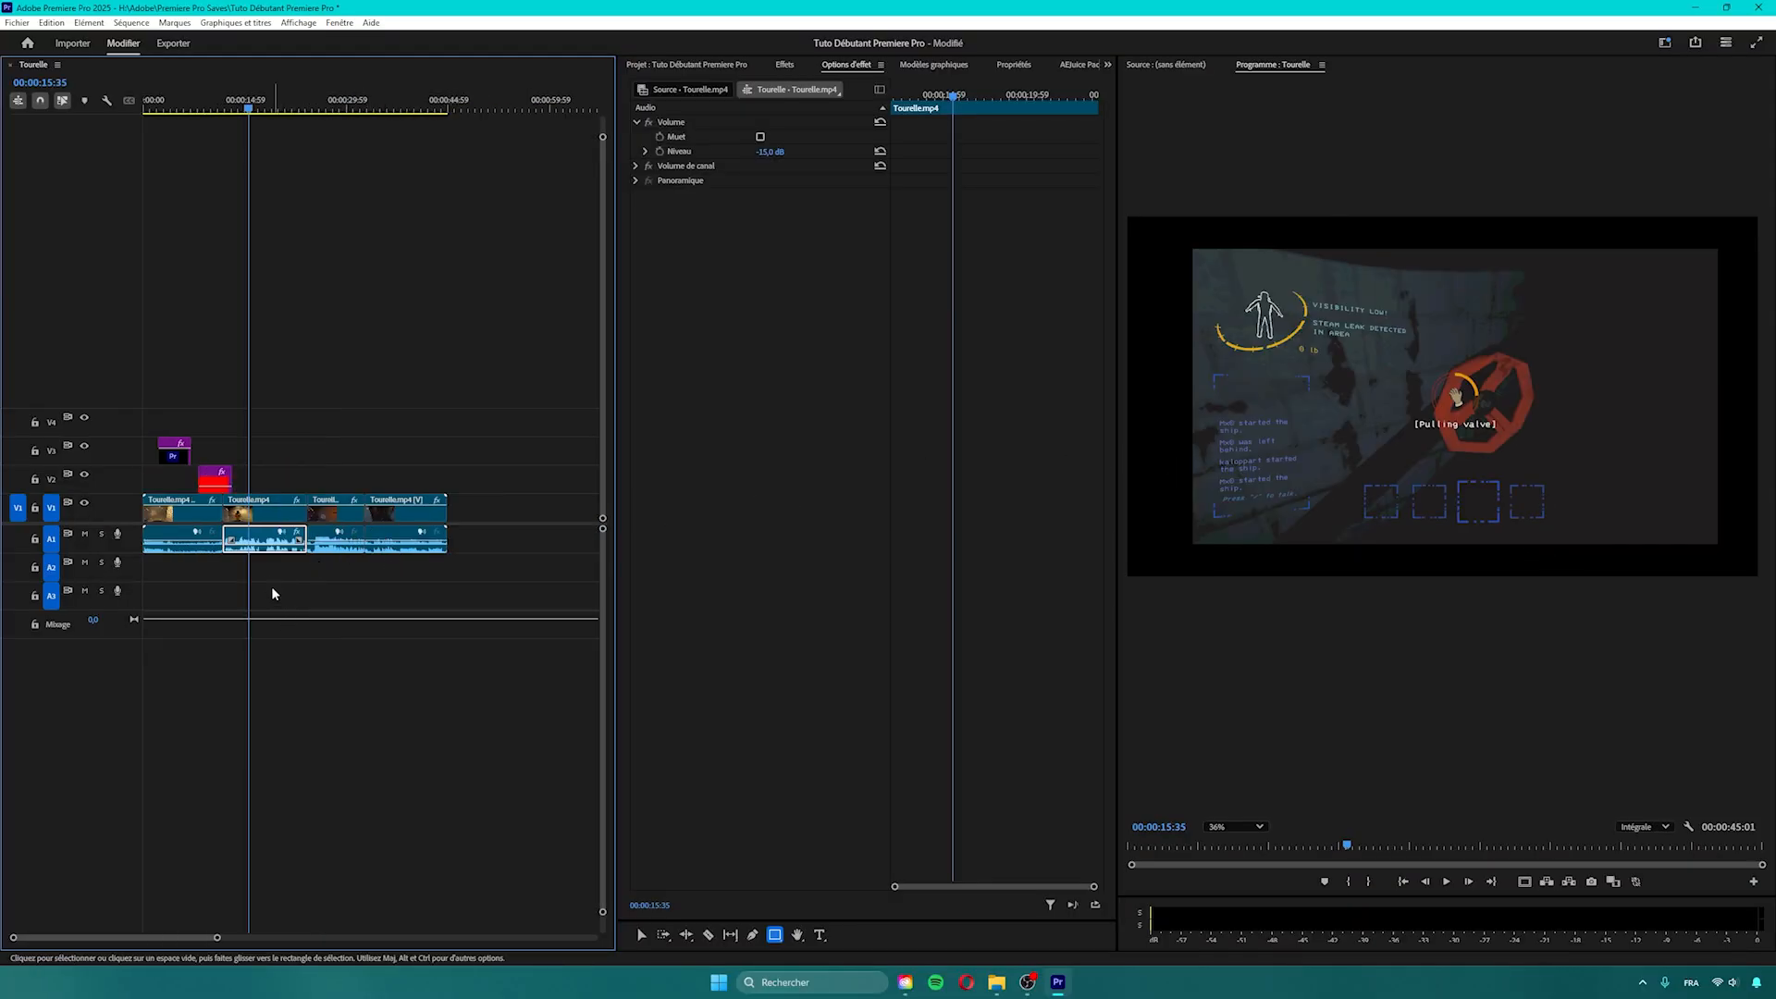
drag(279, 589, 429, 543)
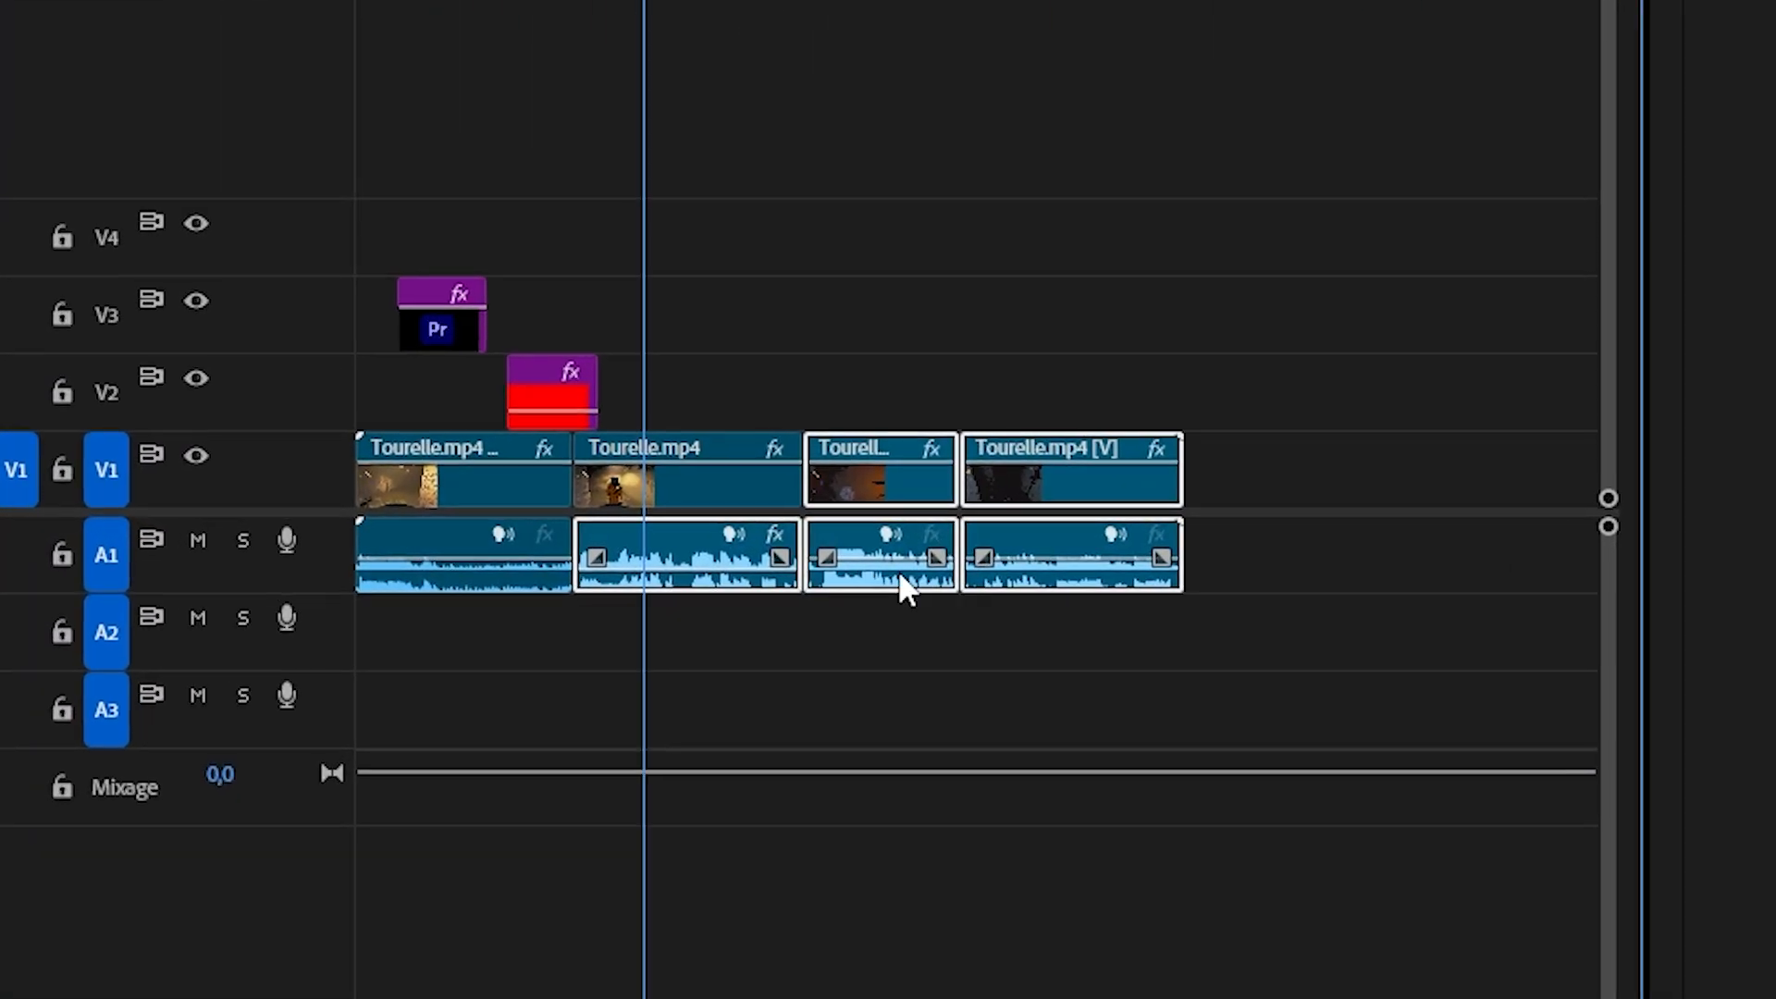
right_click(1074, 536)
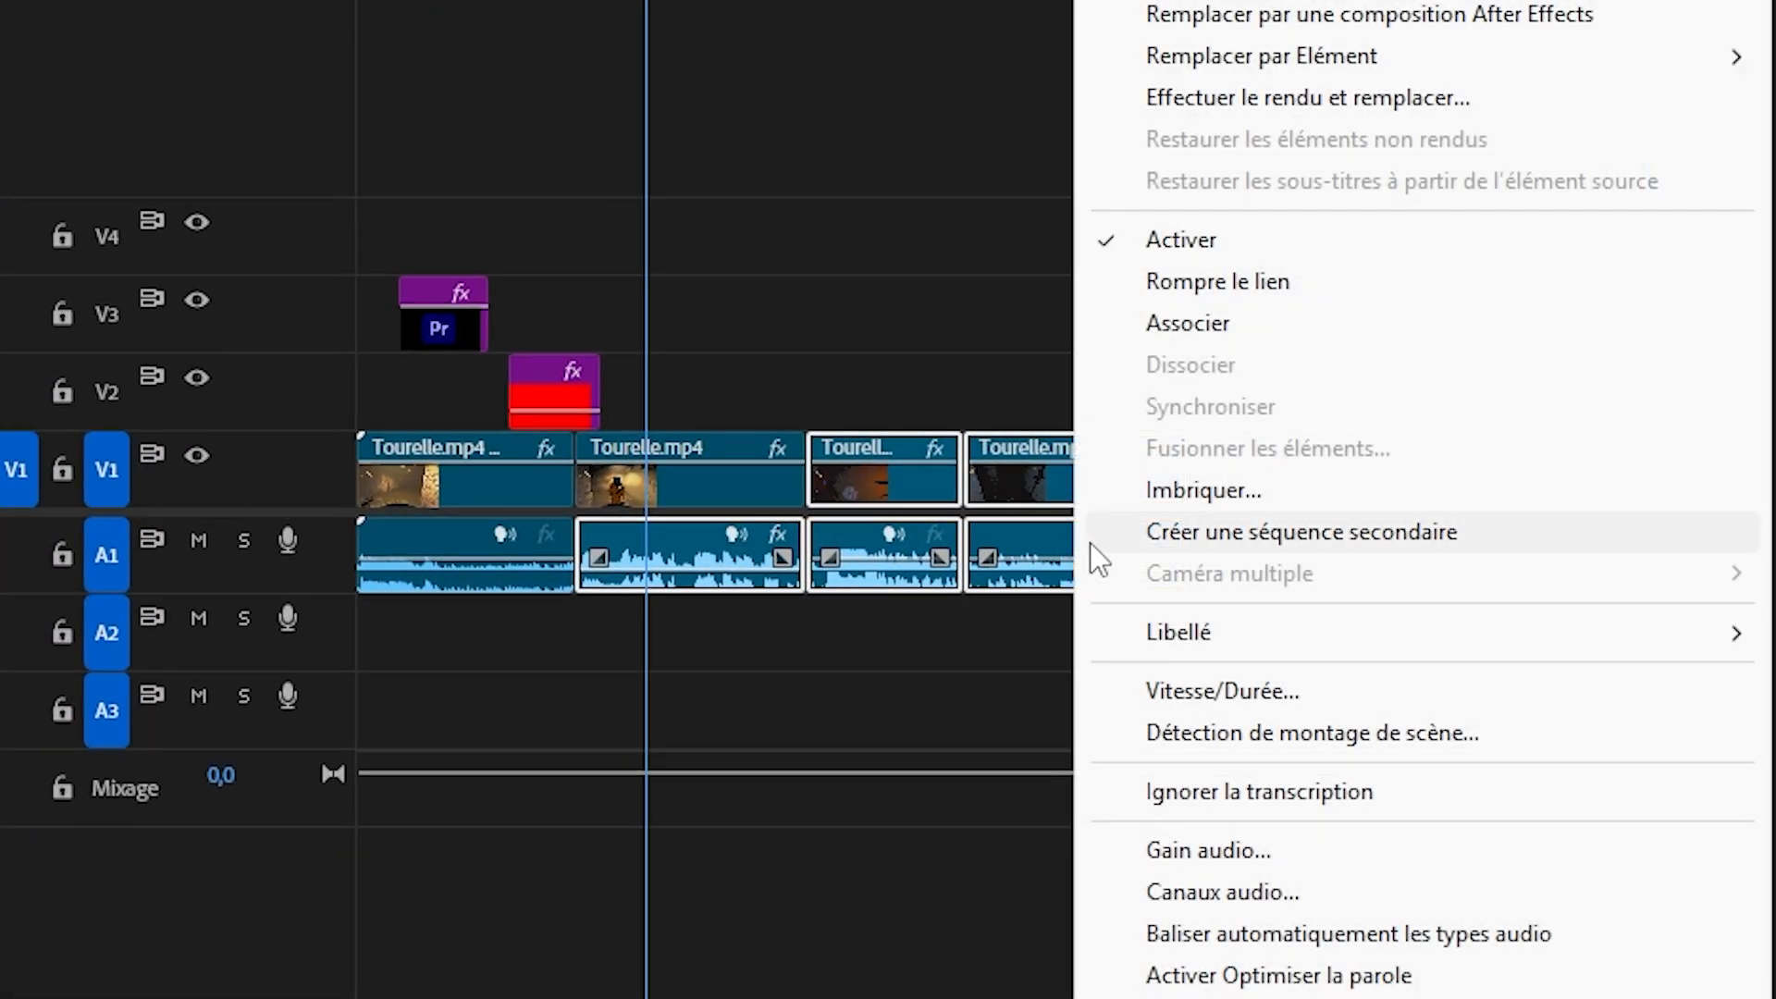
click(1309, 850)
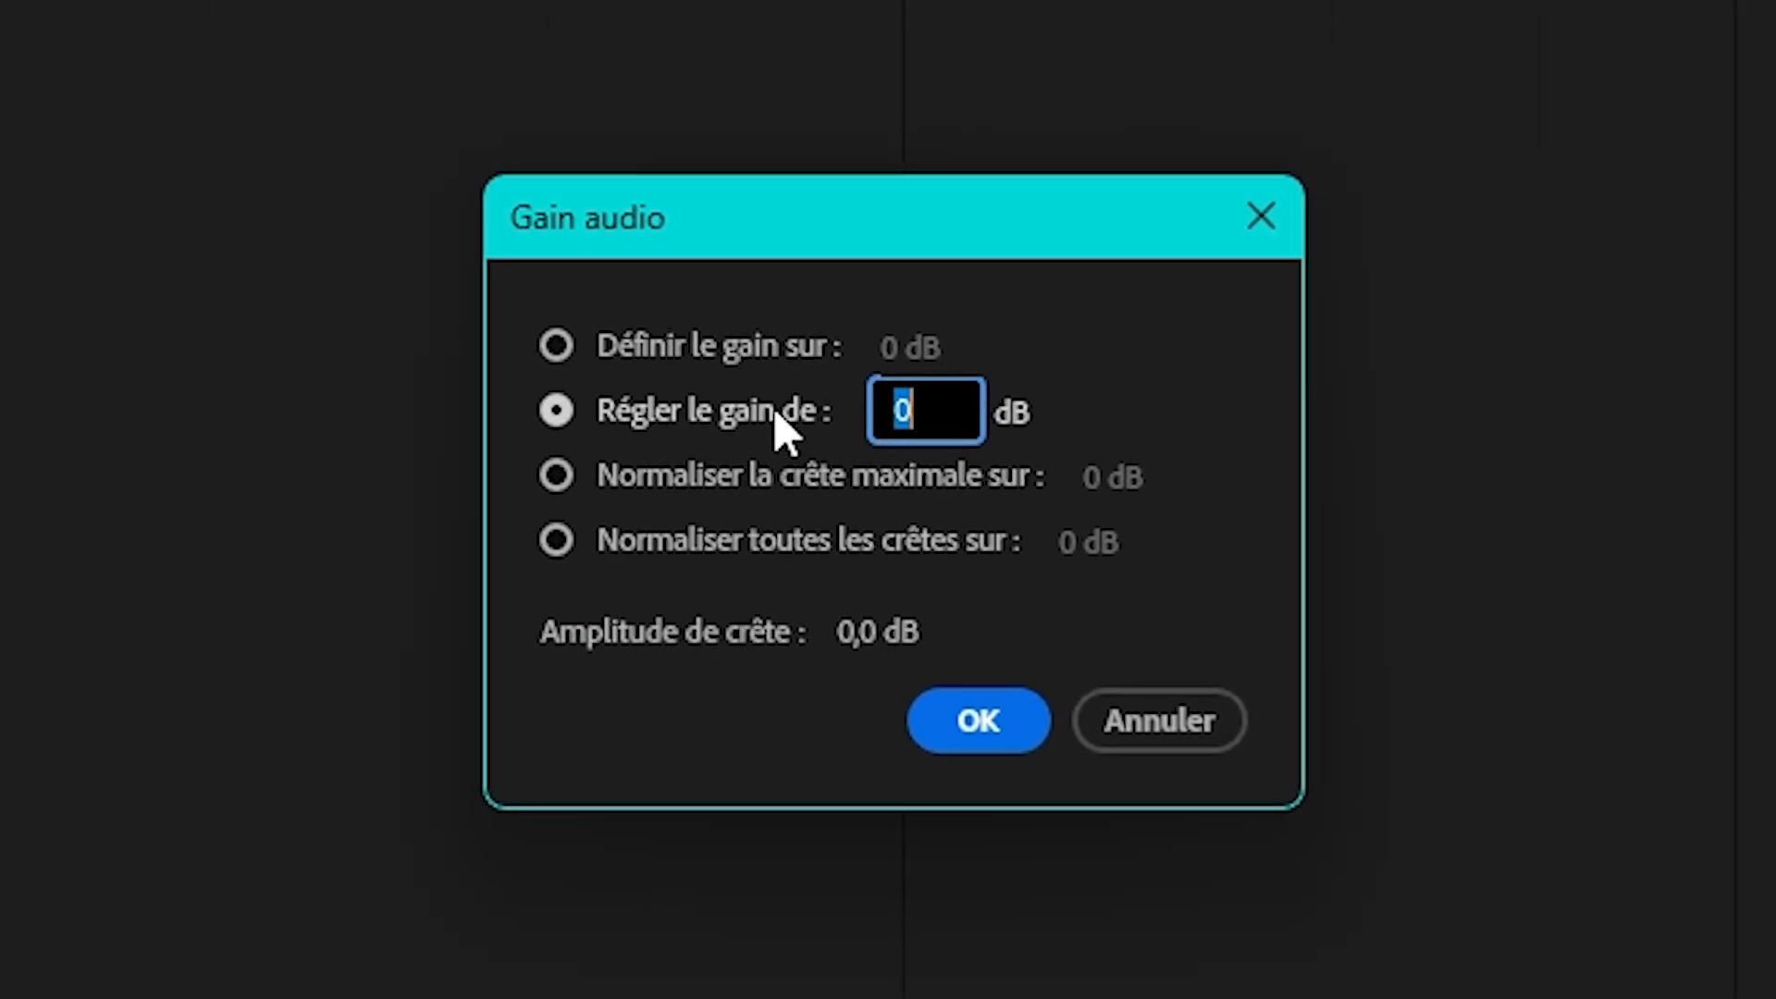
click(782, 359)
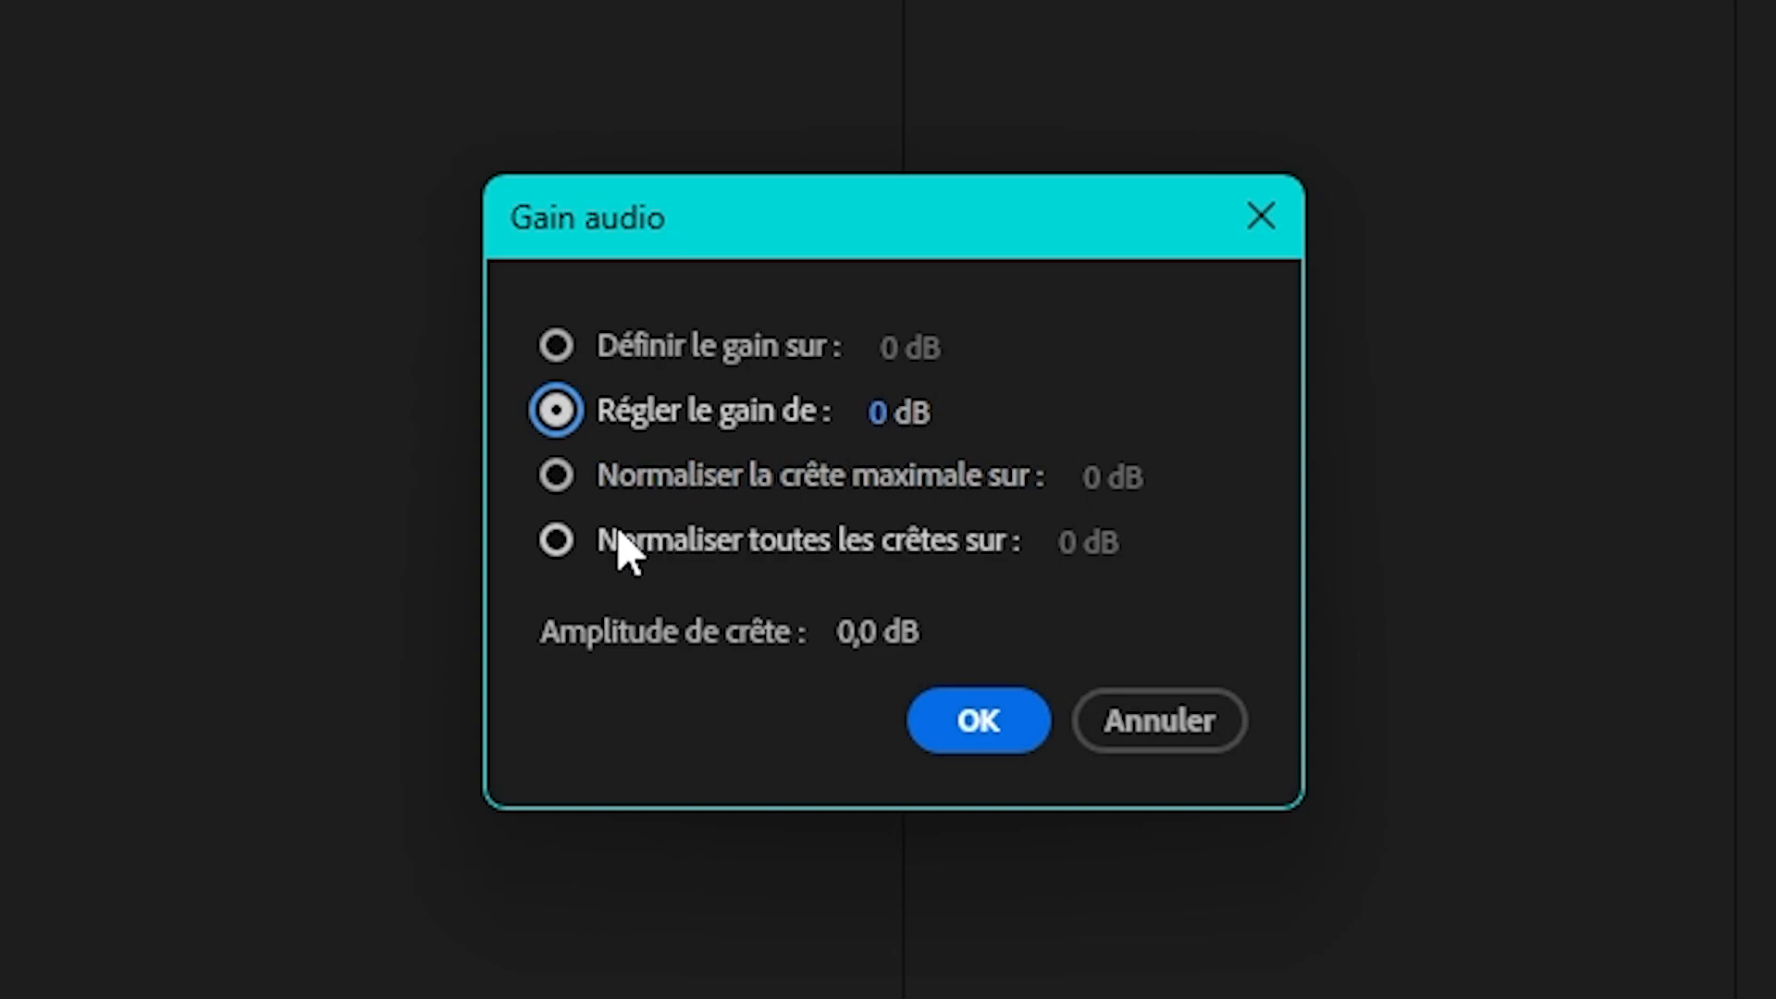
click(797, 479)
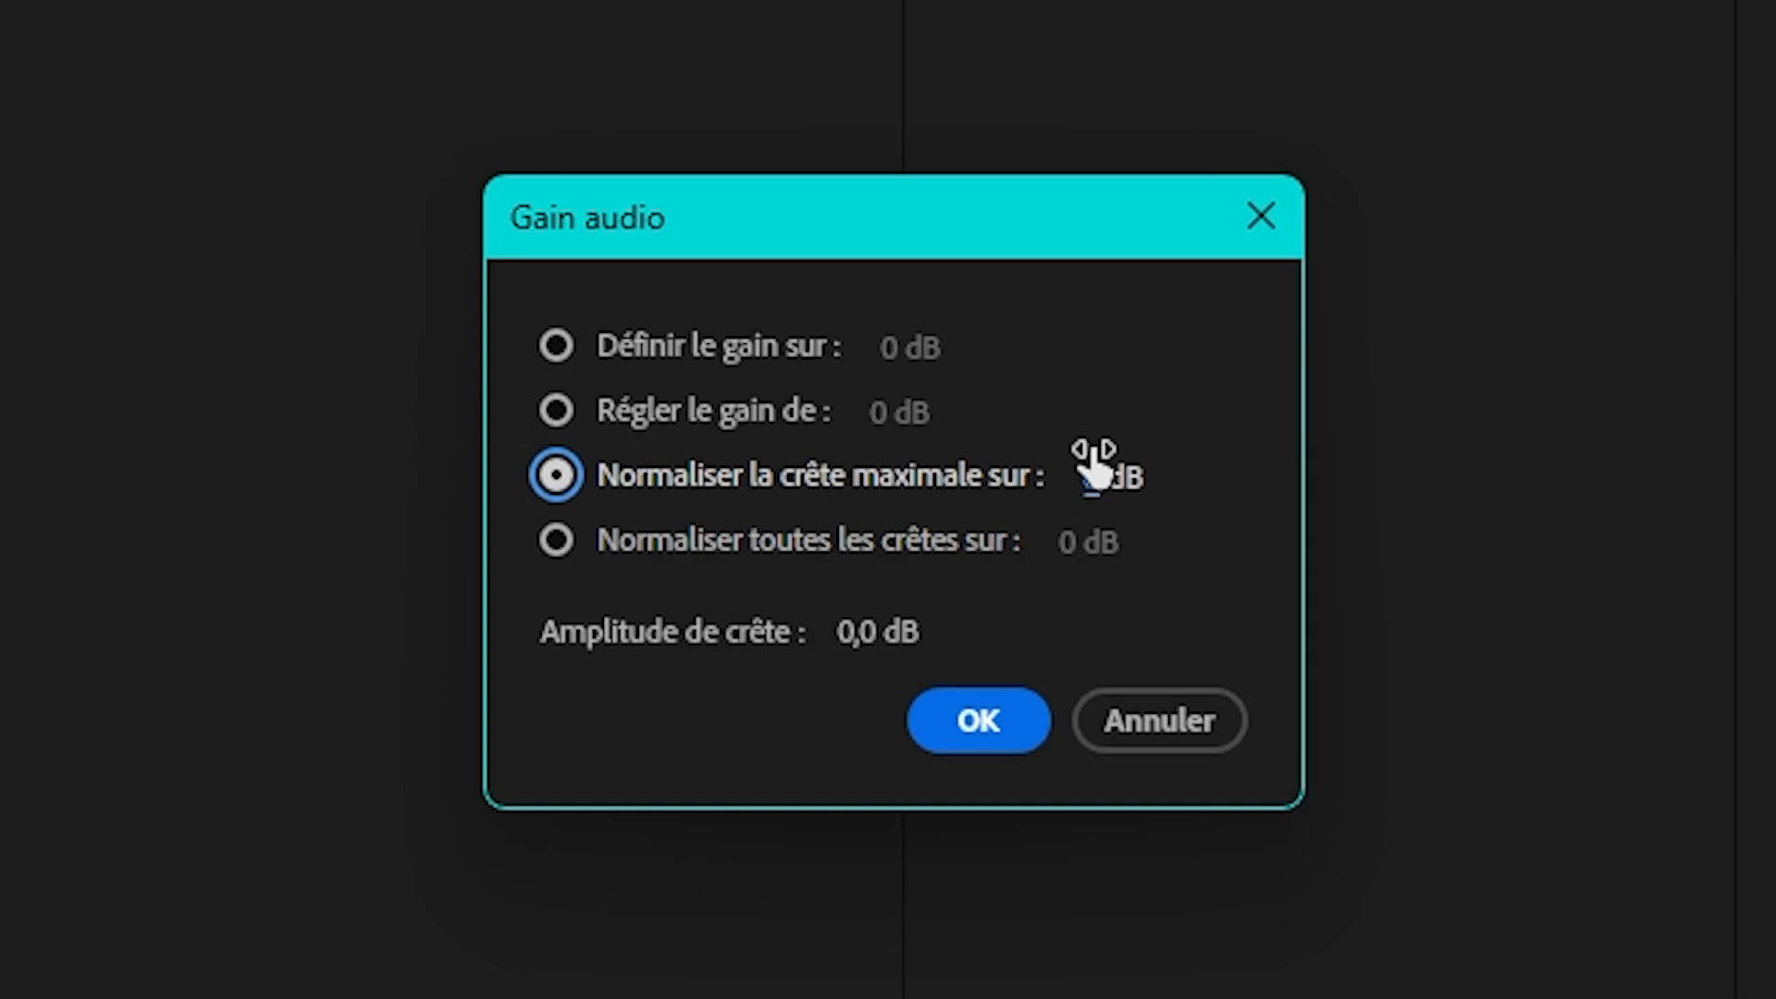
click(1092, 474)
click(824, 553)
click(1102, 550)
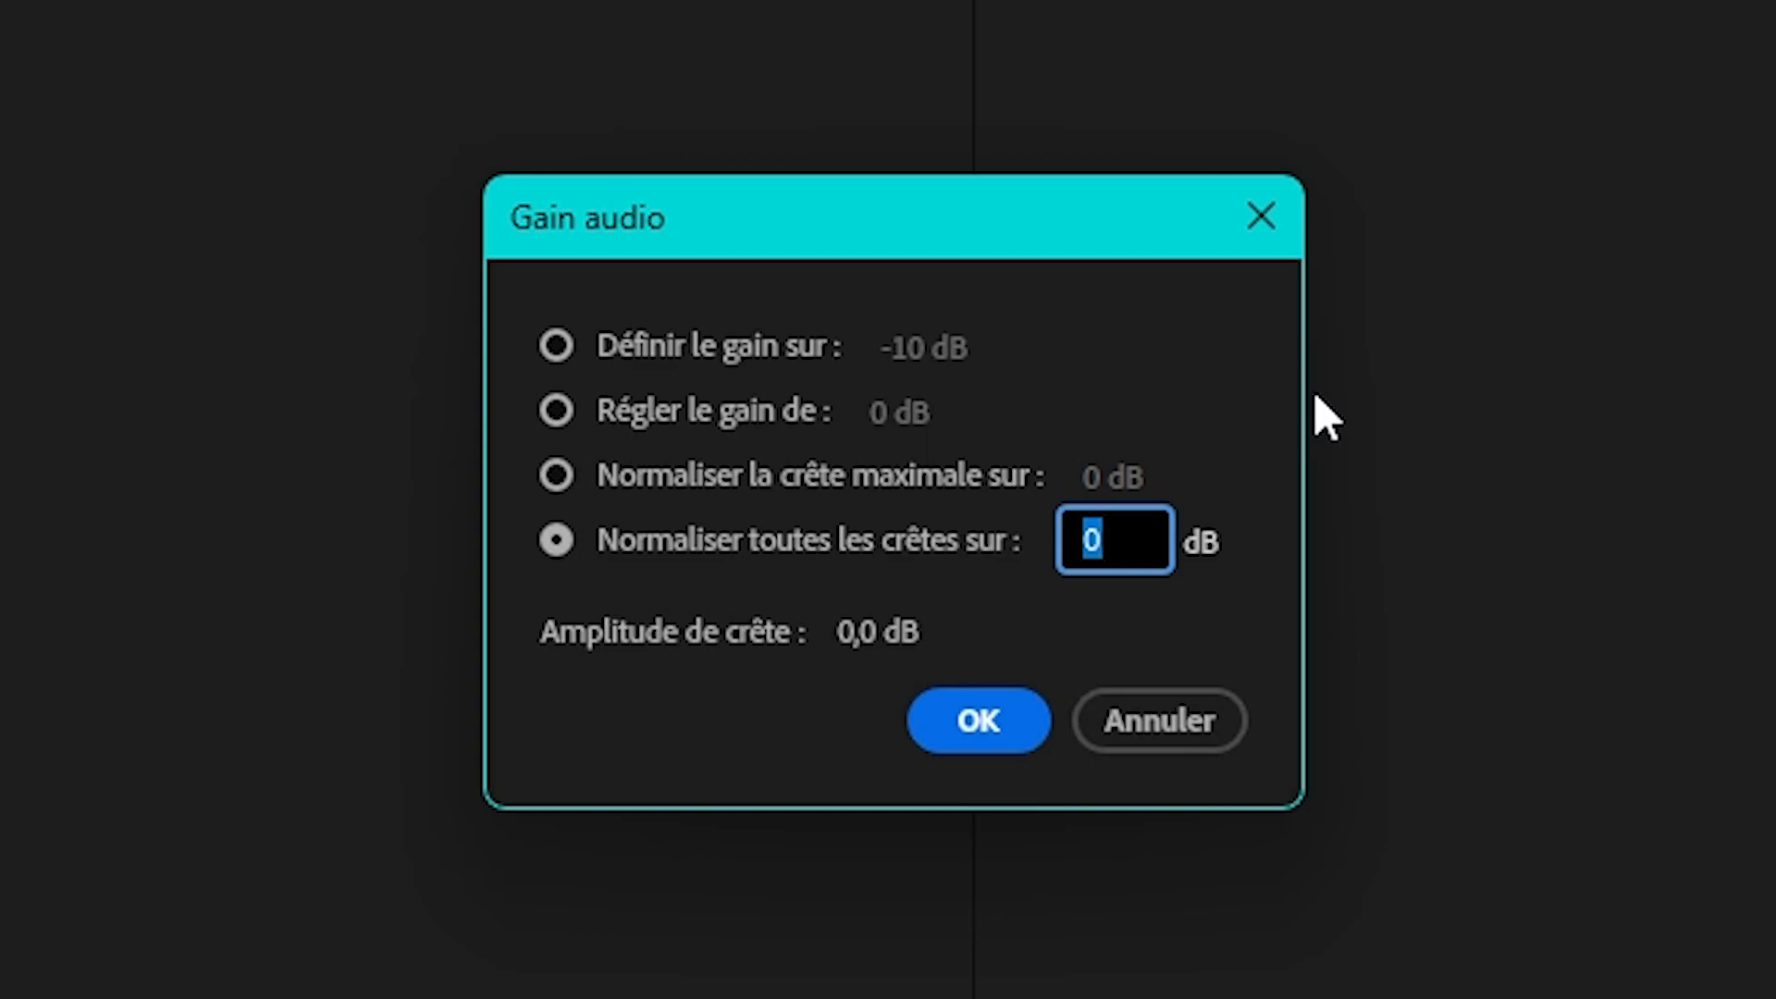
key(Return)
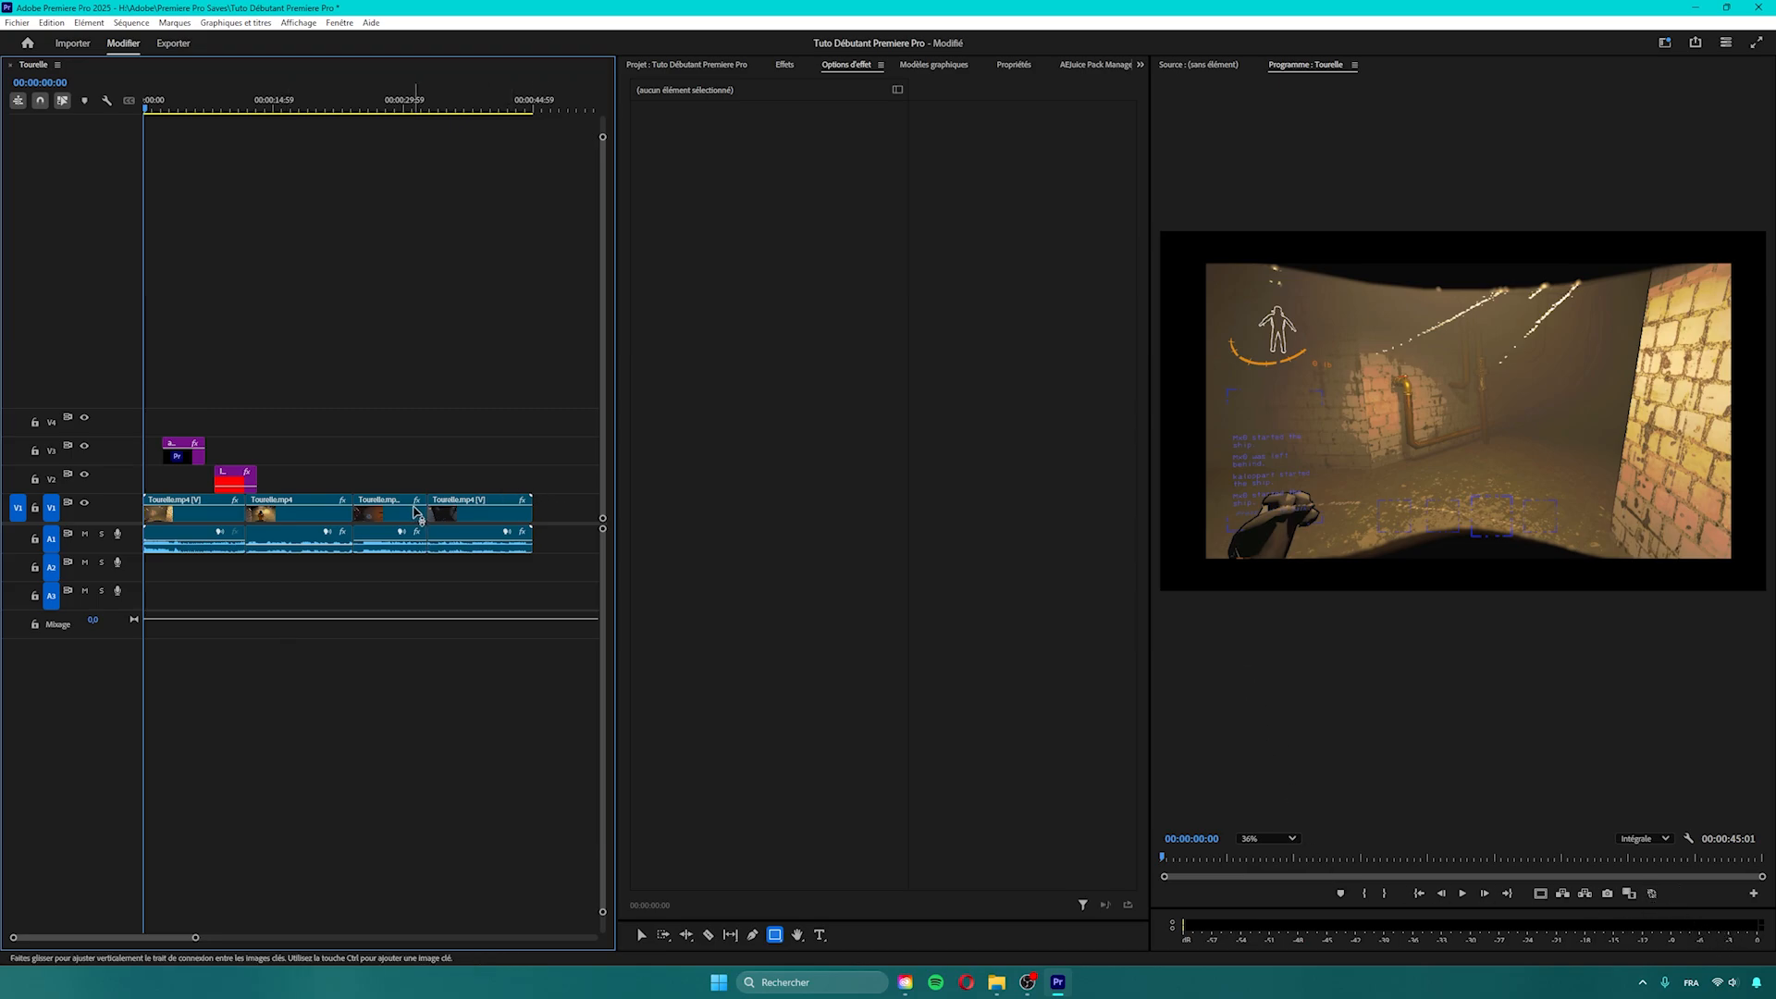
- Add the Minecraft - Pop.wav sound effect to audio track A2, aligned with the start of the Premiere Pro logo clip
click(228, 111)
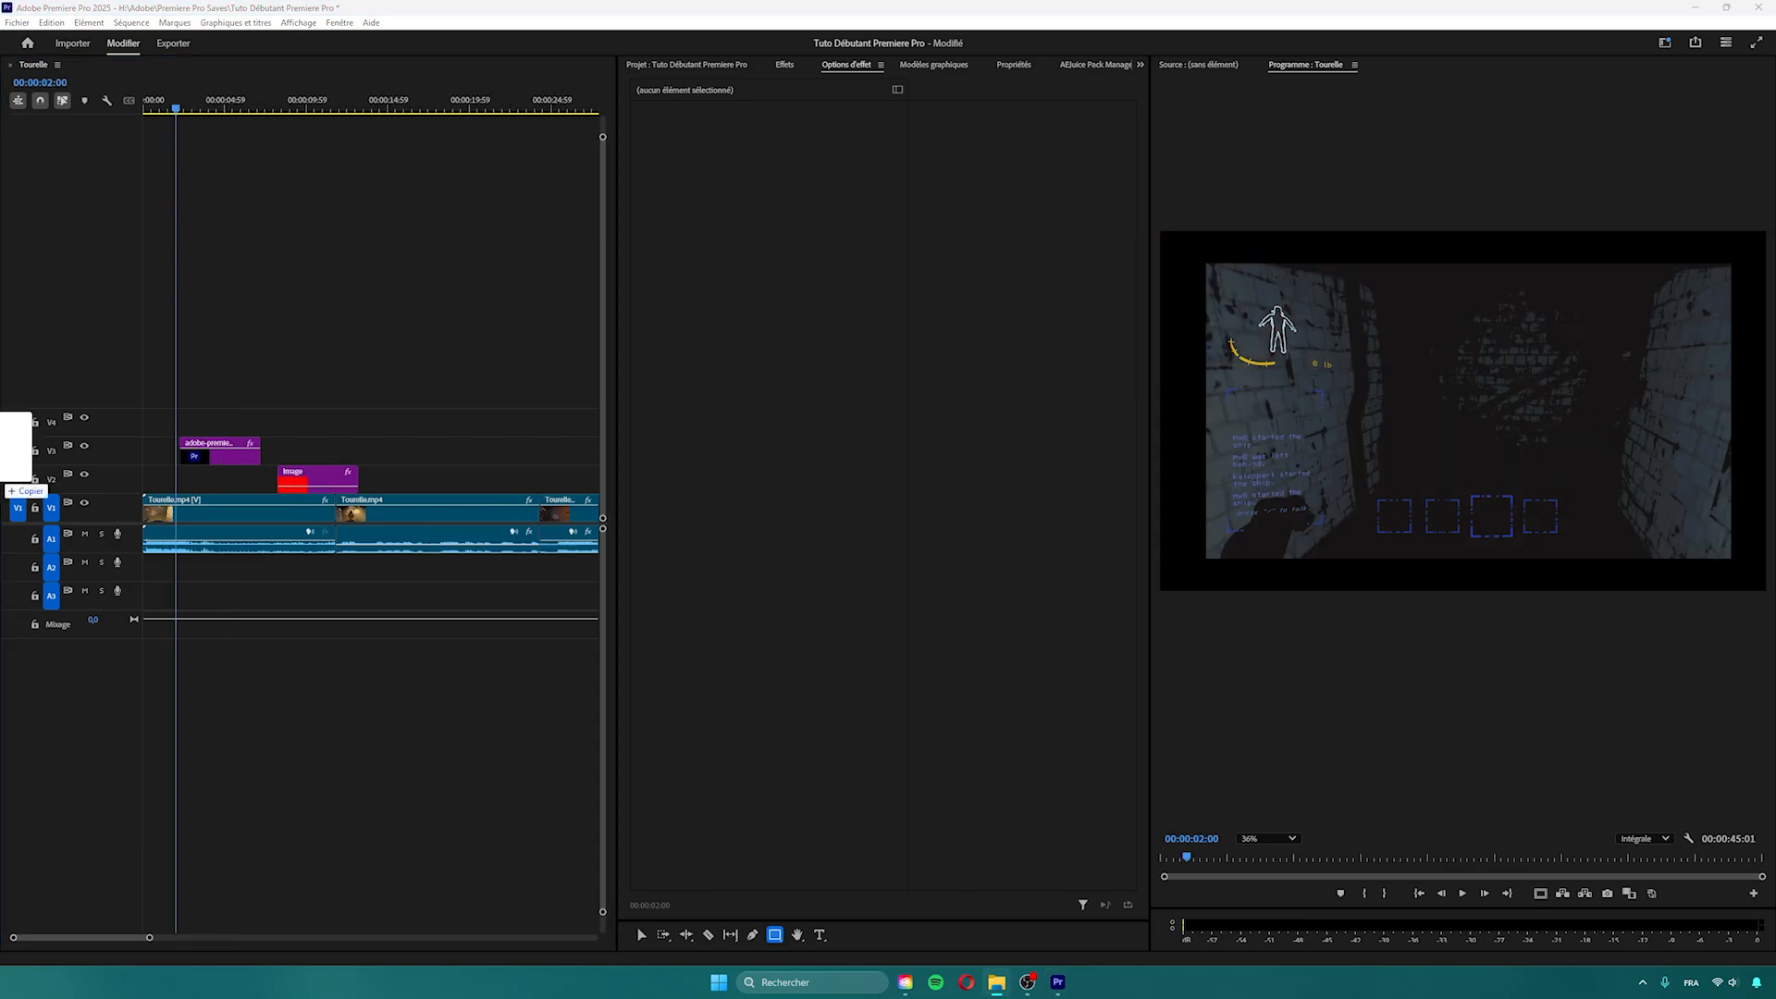
drag(2, 463, 189, 581)
scroll(161, 494, up, 3)
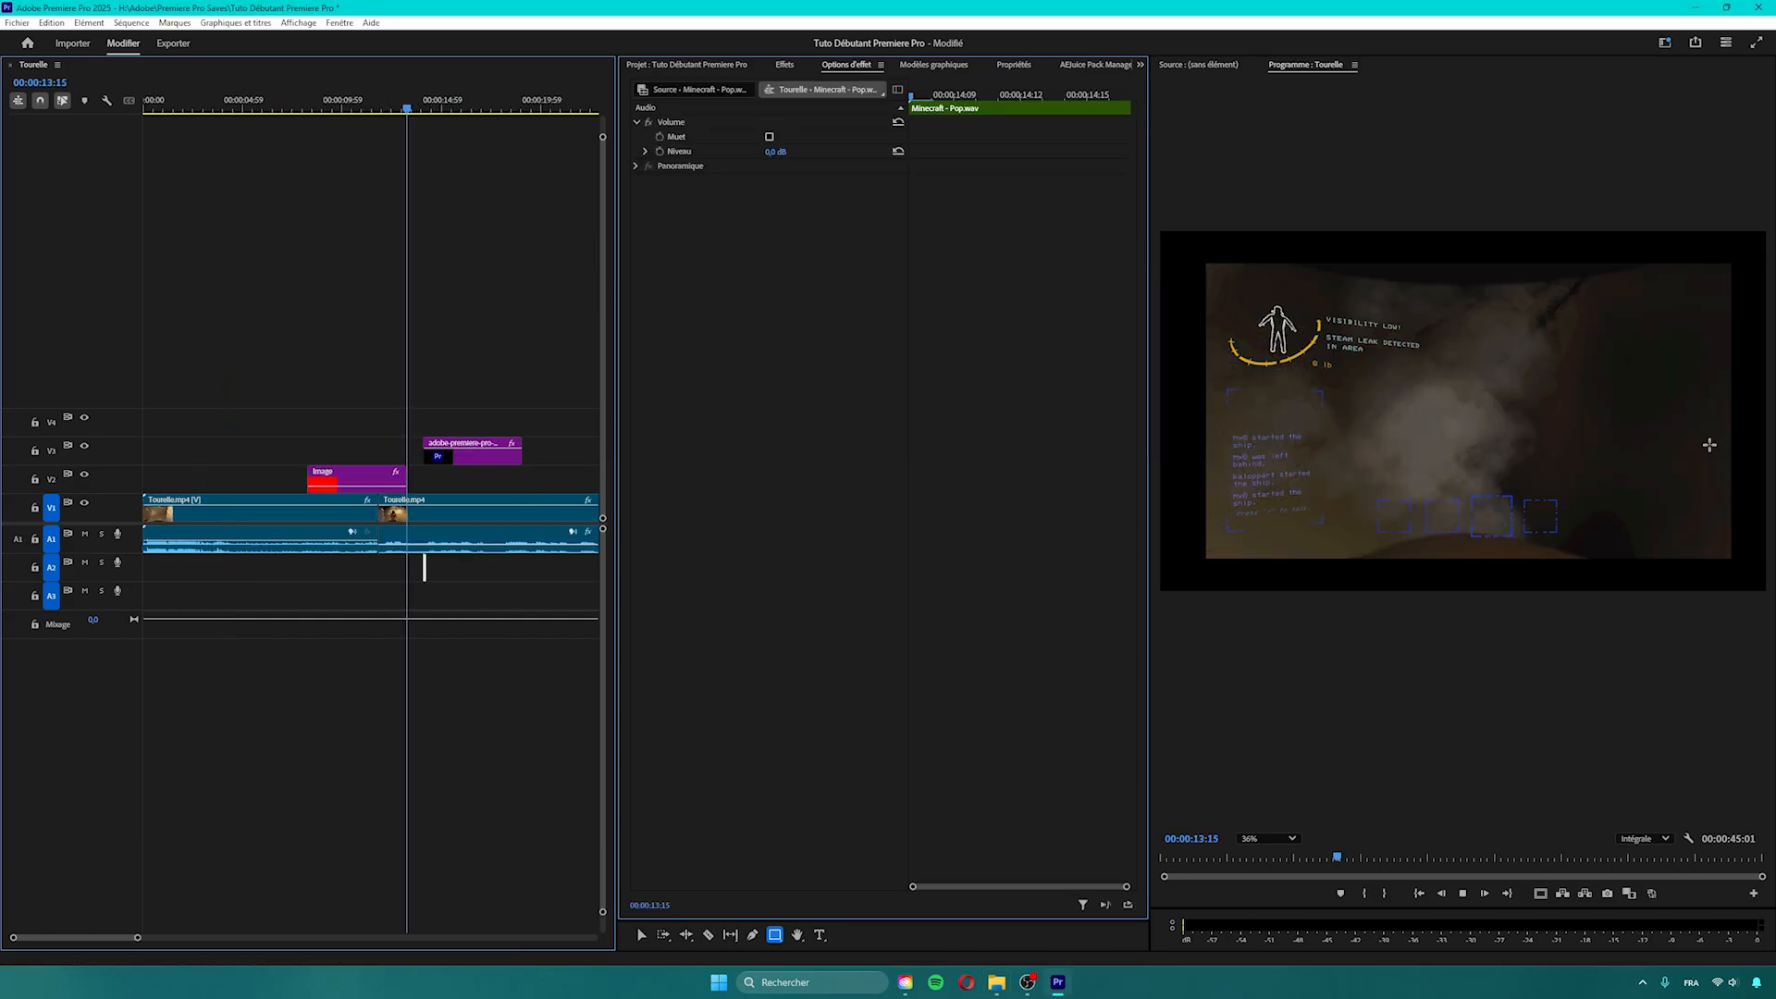
scroll(457, 425, down, 5)
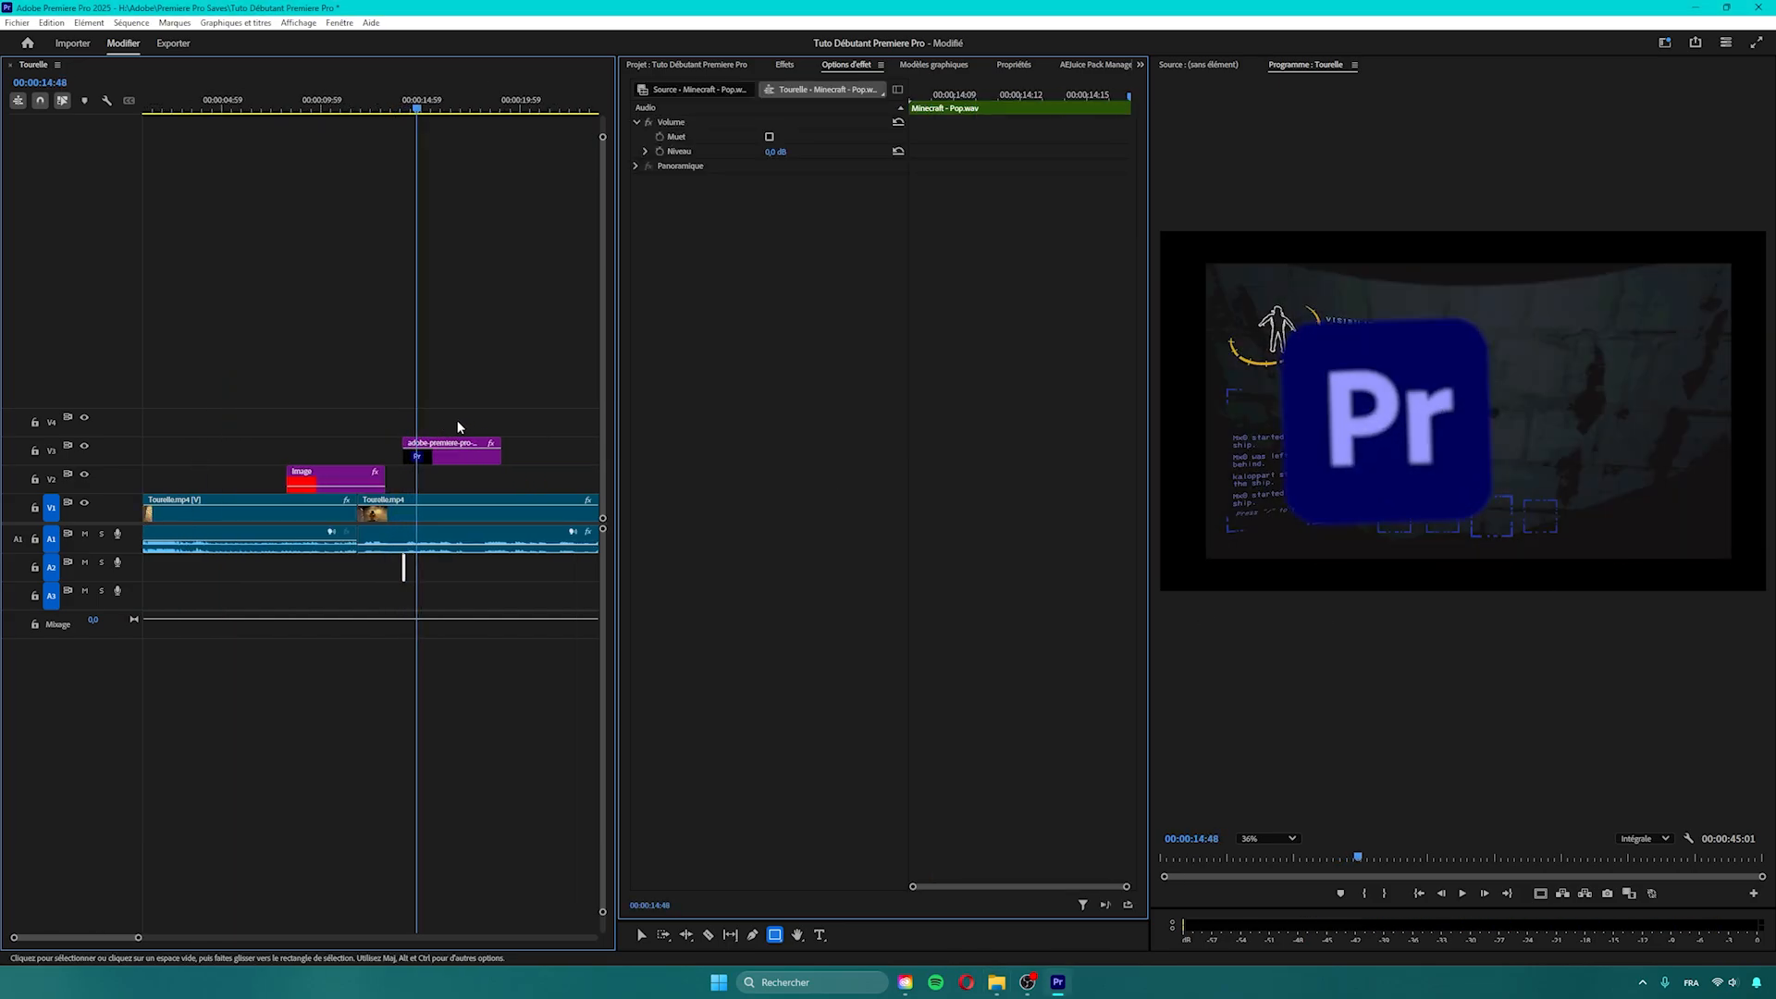
scroll(320, 567, up, 1)
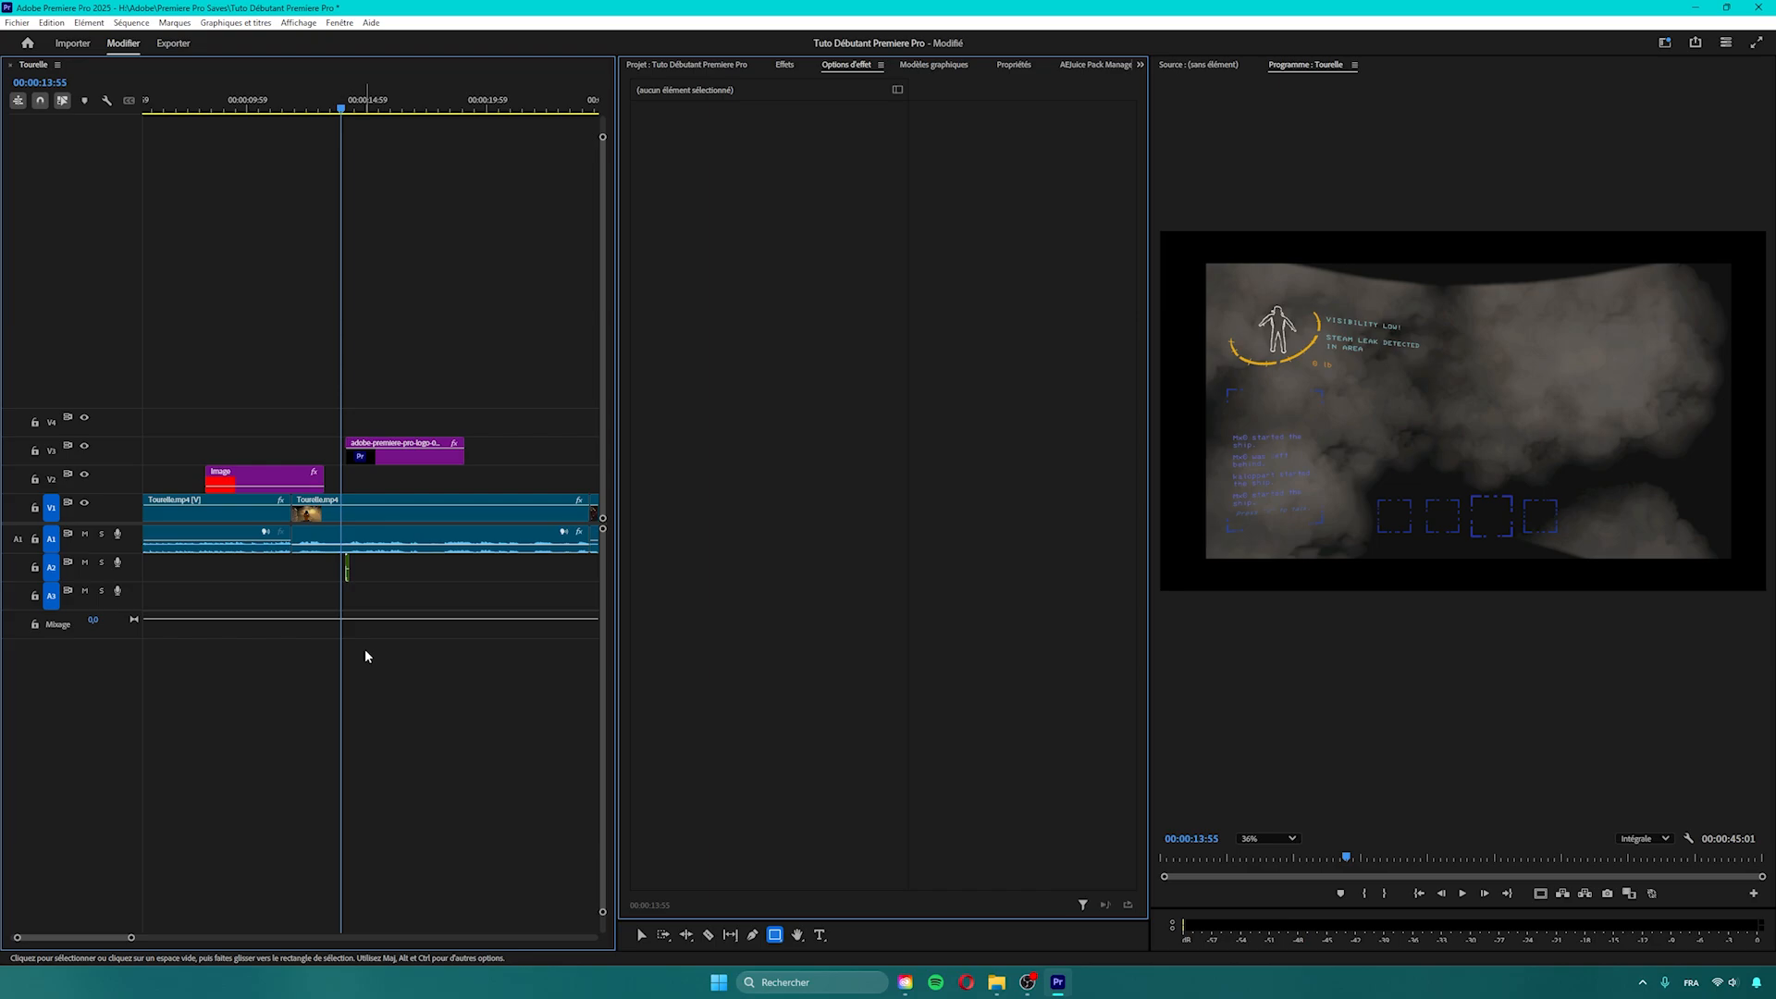
- Lower the volume level of the Minecraft - Pop.wav sound on track A2 to about -11 dB
click(347, 566)
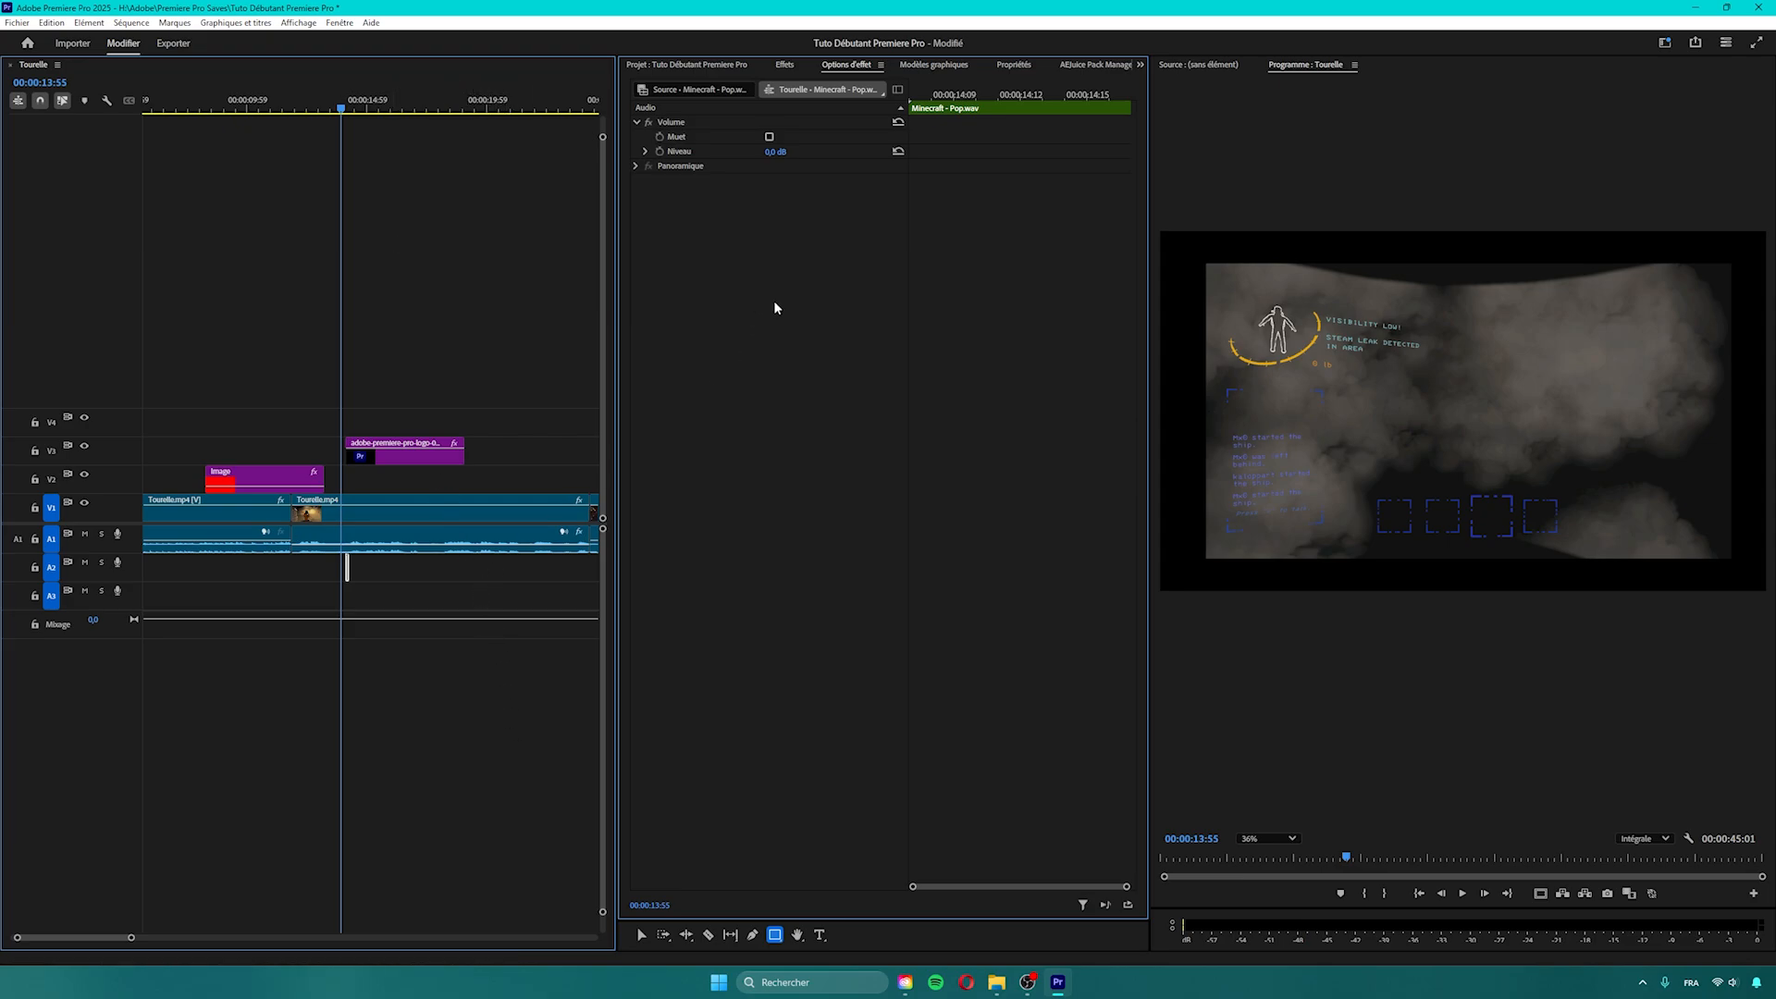
drag(781, 152, 766, 151)
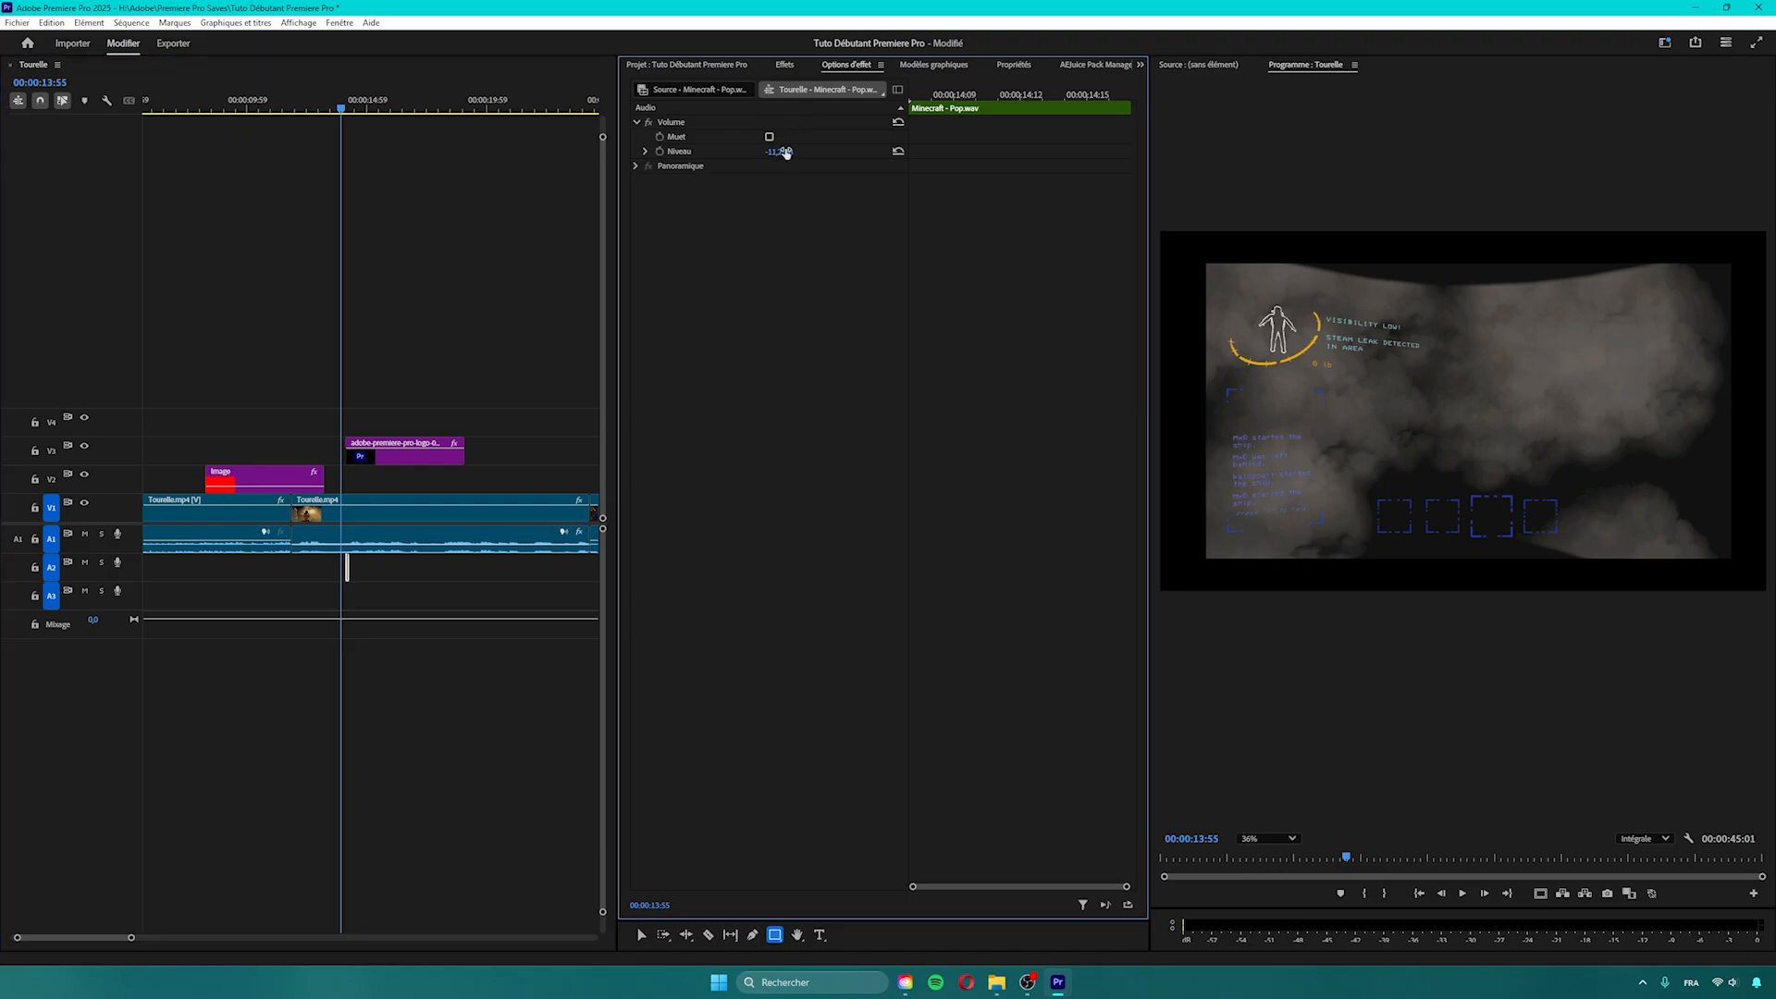
click(345, 388)
key(minus)
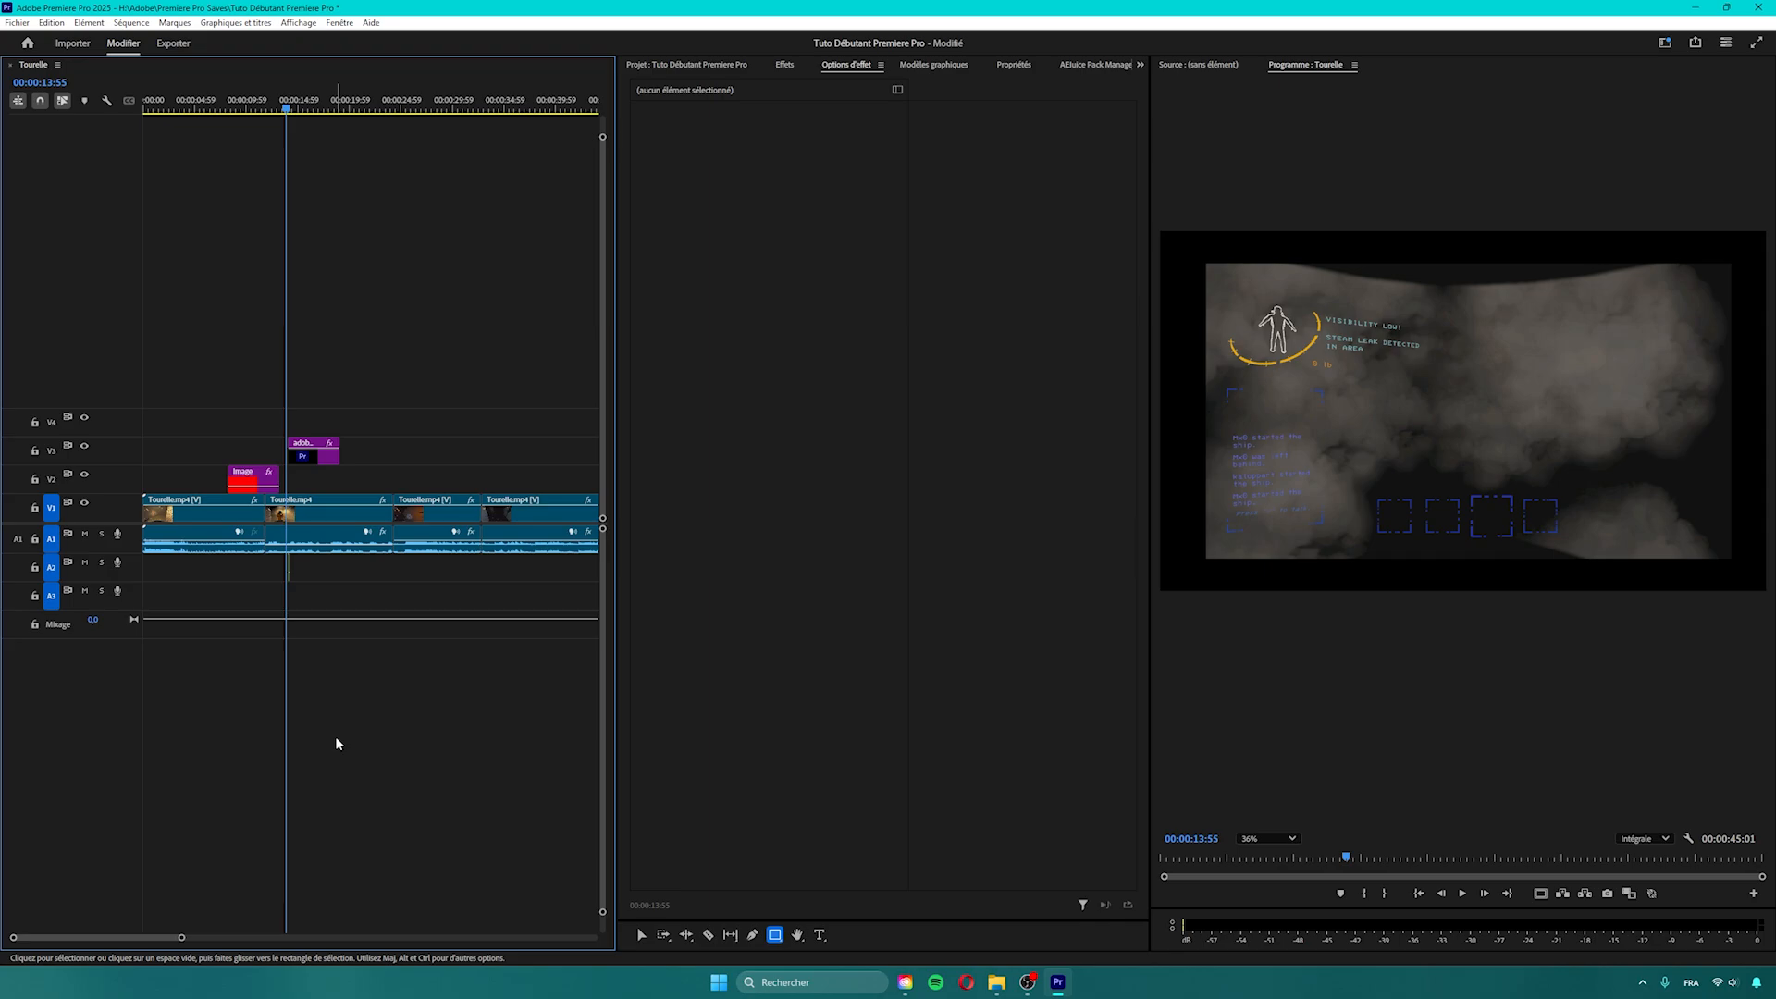
- Check the Tourelle sequence's timebase options, set its frame size to 1920 × 1080 and accept the sequence settings
click(345, 109)
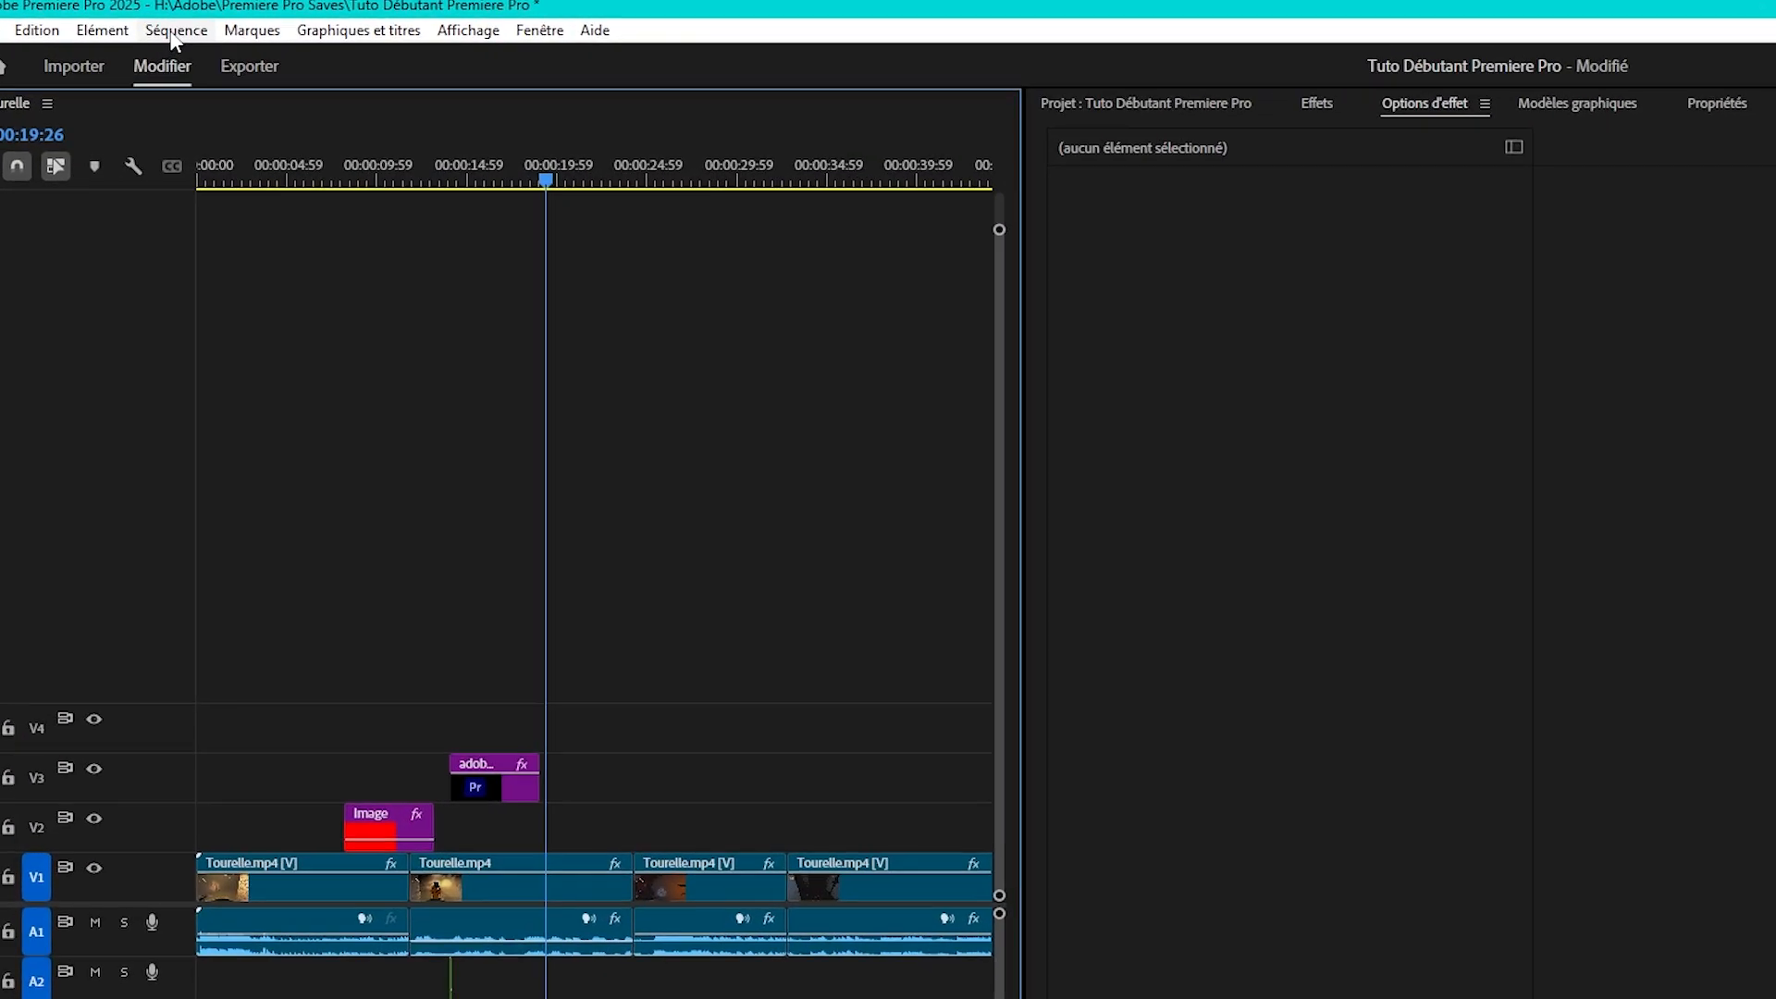
click(131, 22)
click(363, 113)
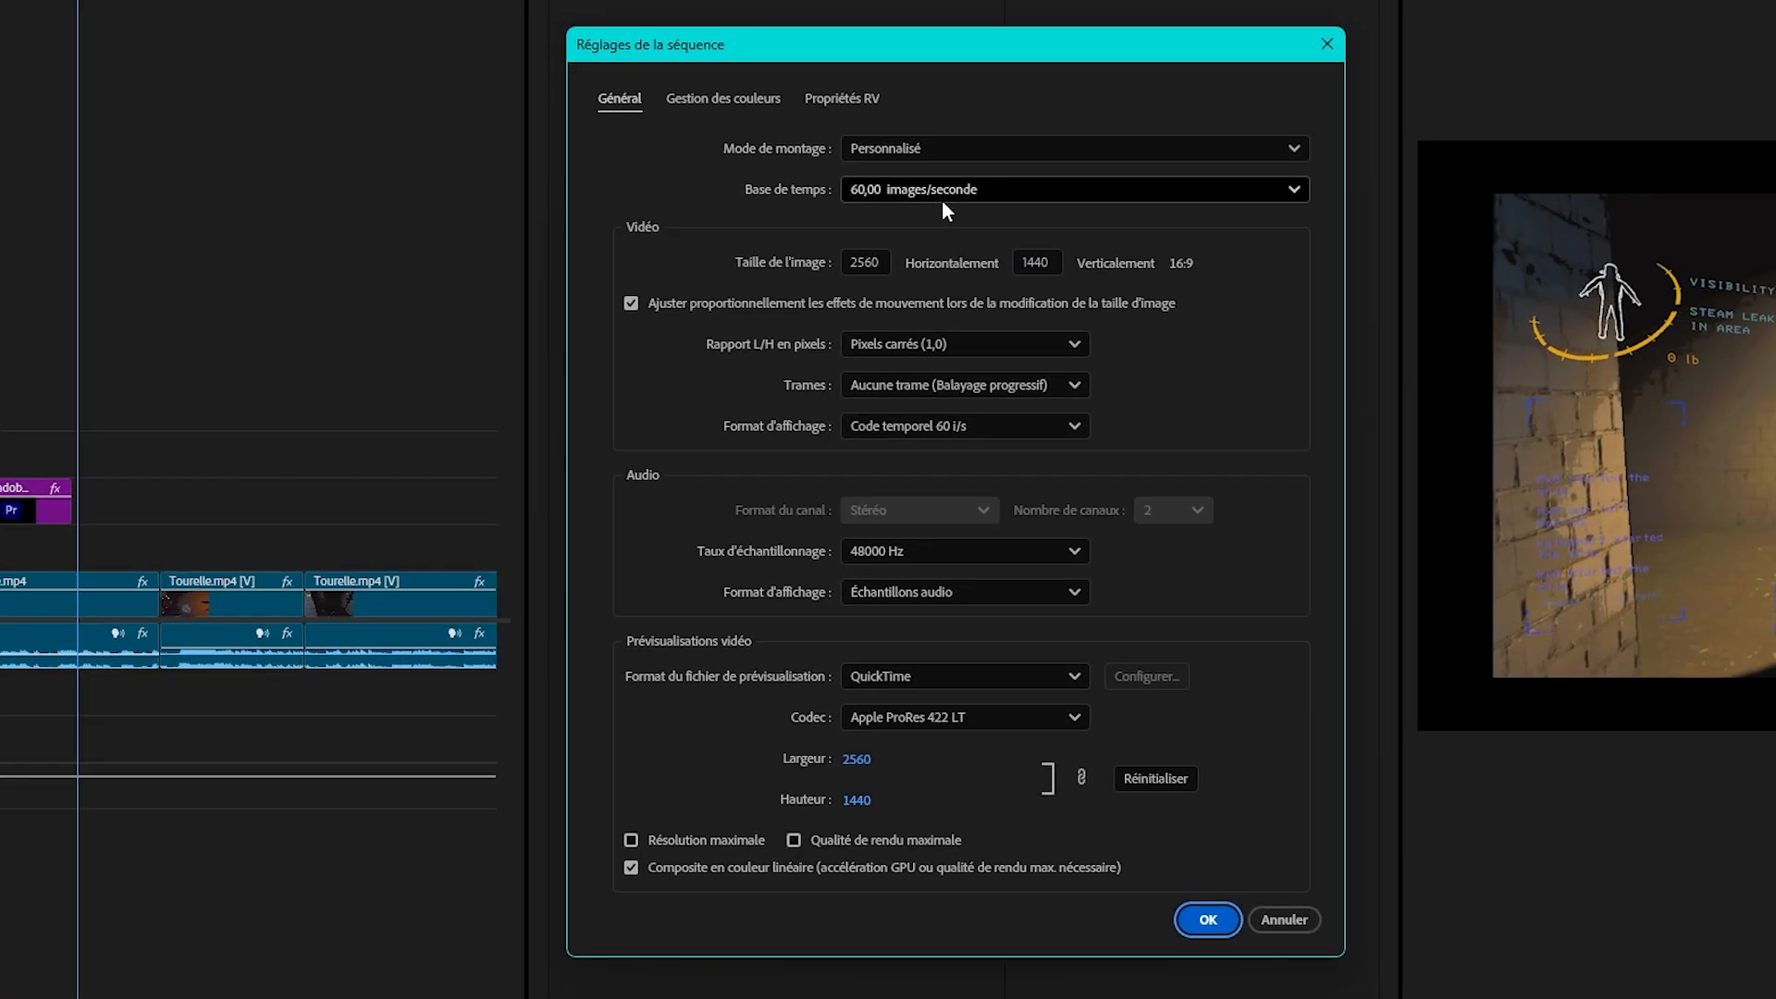
click(950, 191)
click(681, 193)
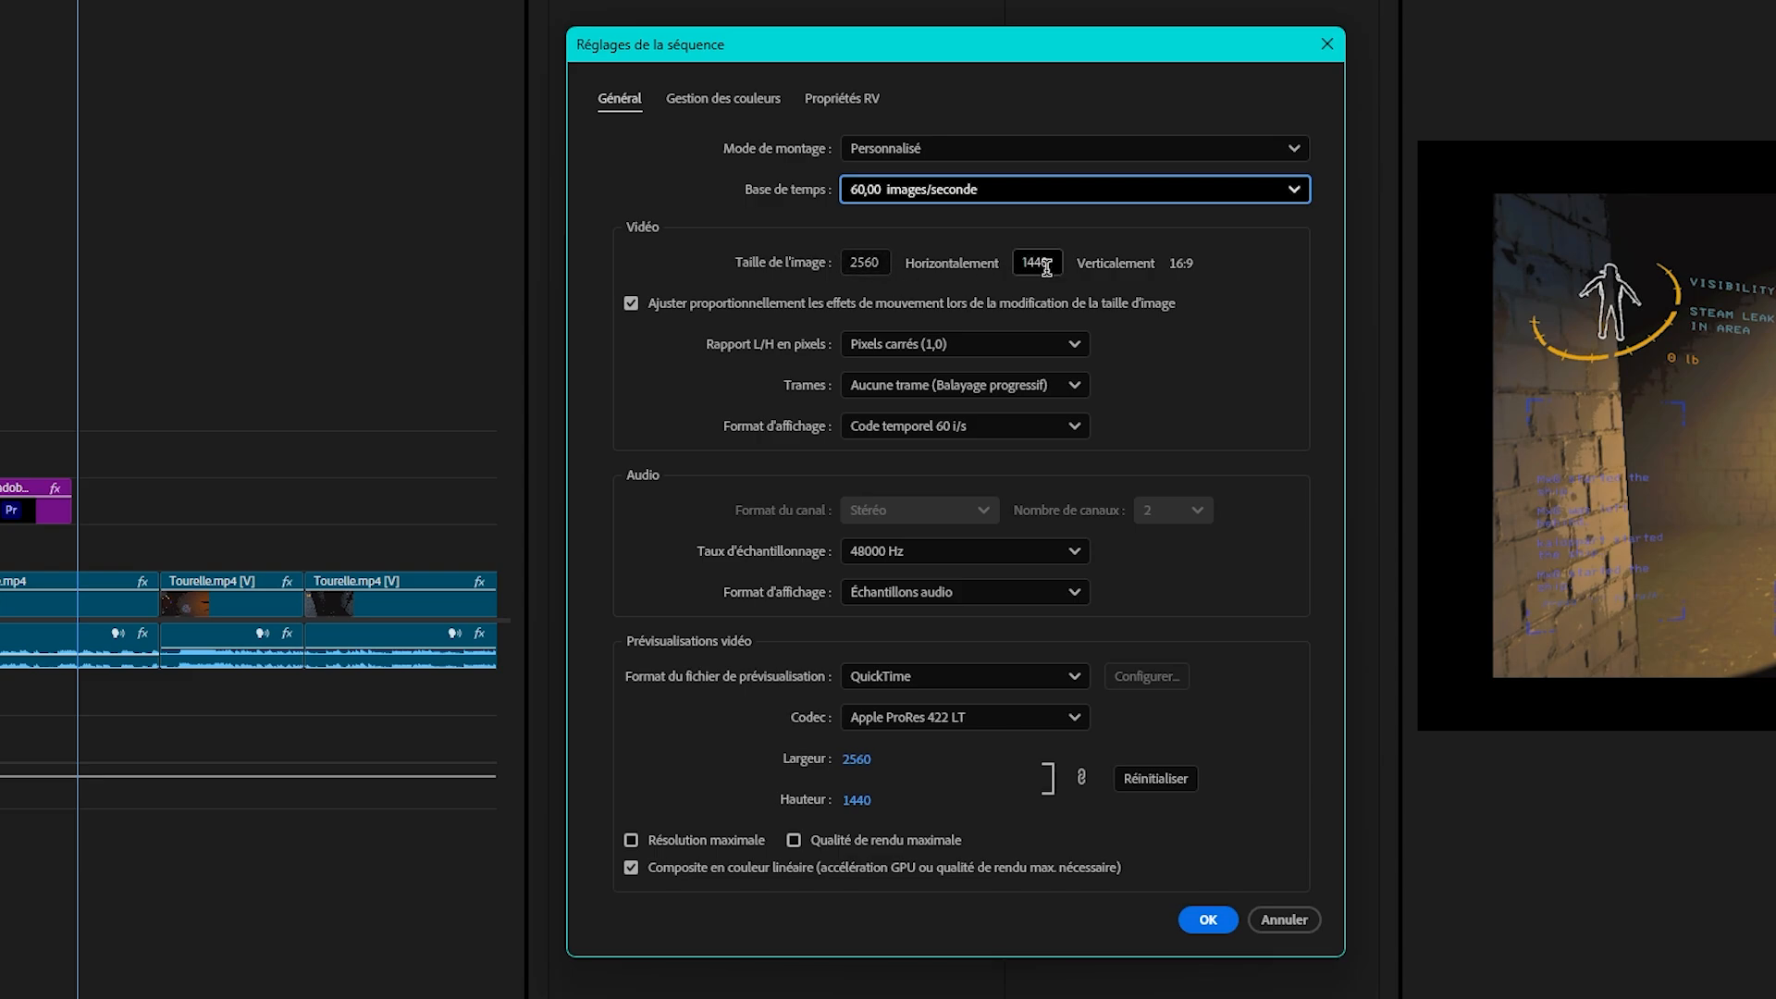
click(874, 268)
text(1920)
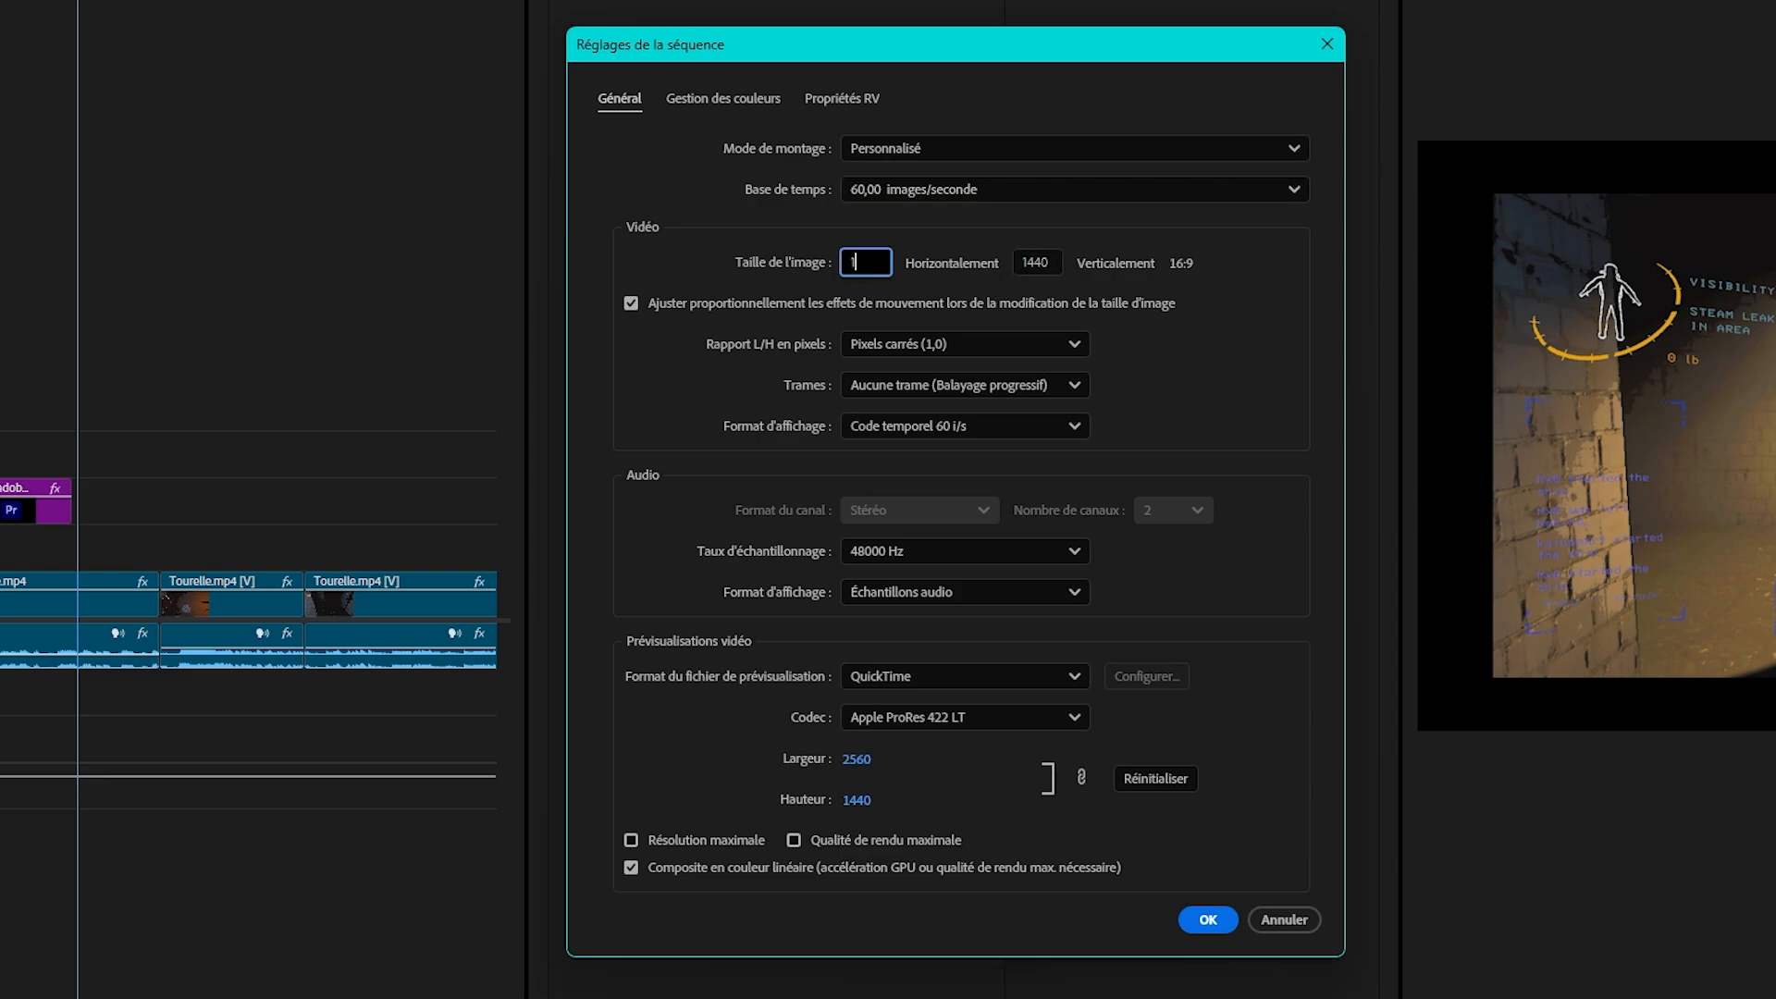
click(1051, 262)
text(1080)
click(1200, 314)
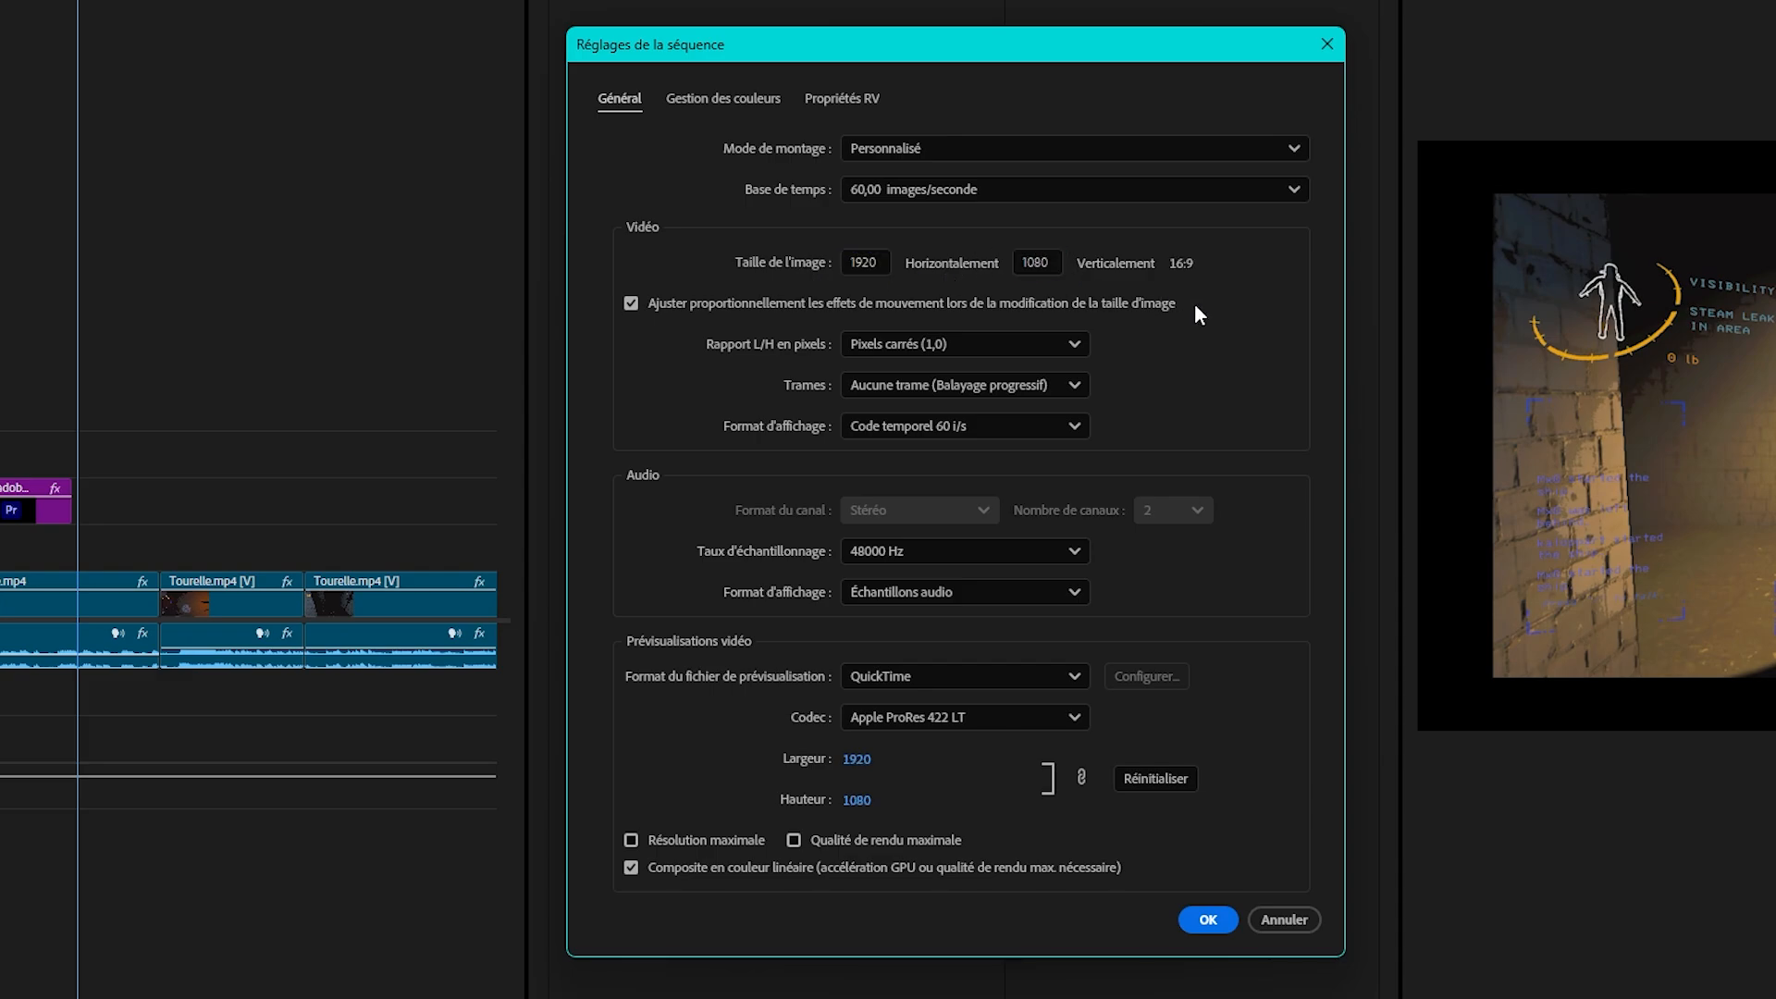
click(1206, 919)
click(1084, 619)
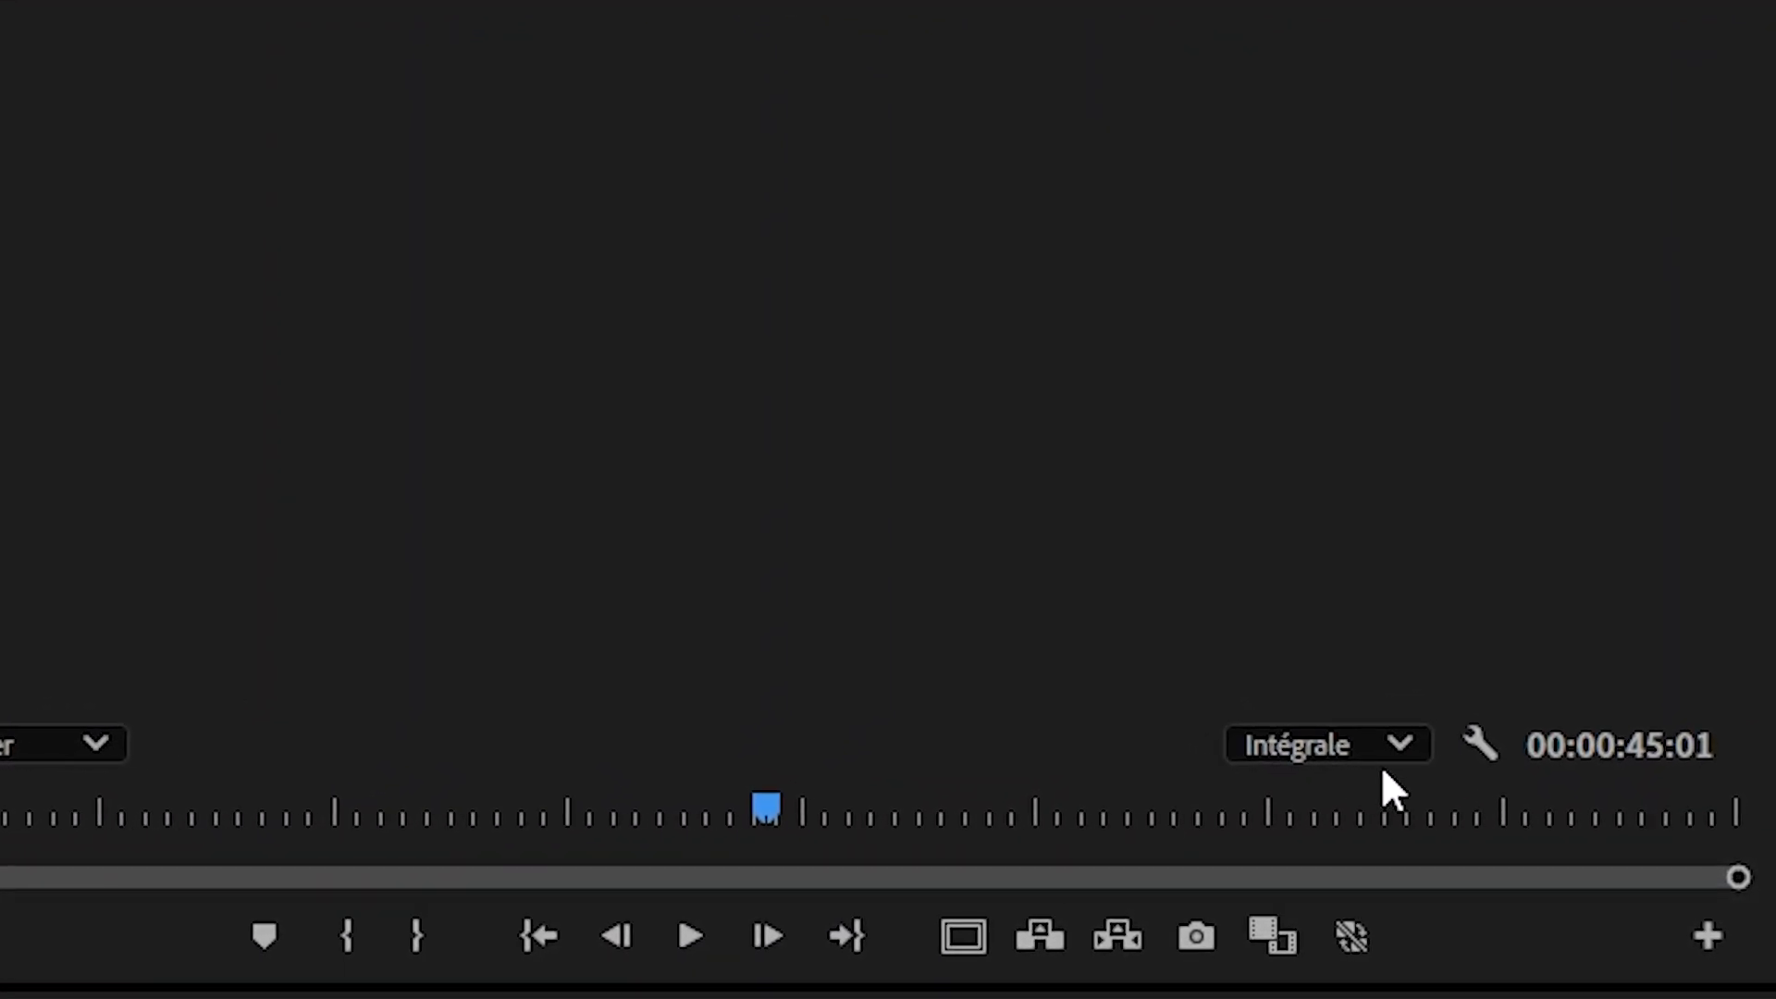
- Try a playback resolution of 1/4 for the program preview and return it to Intégrale
click(1390, 747)
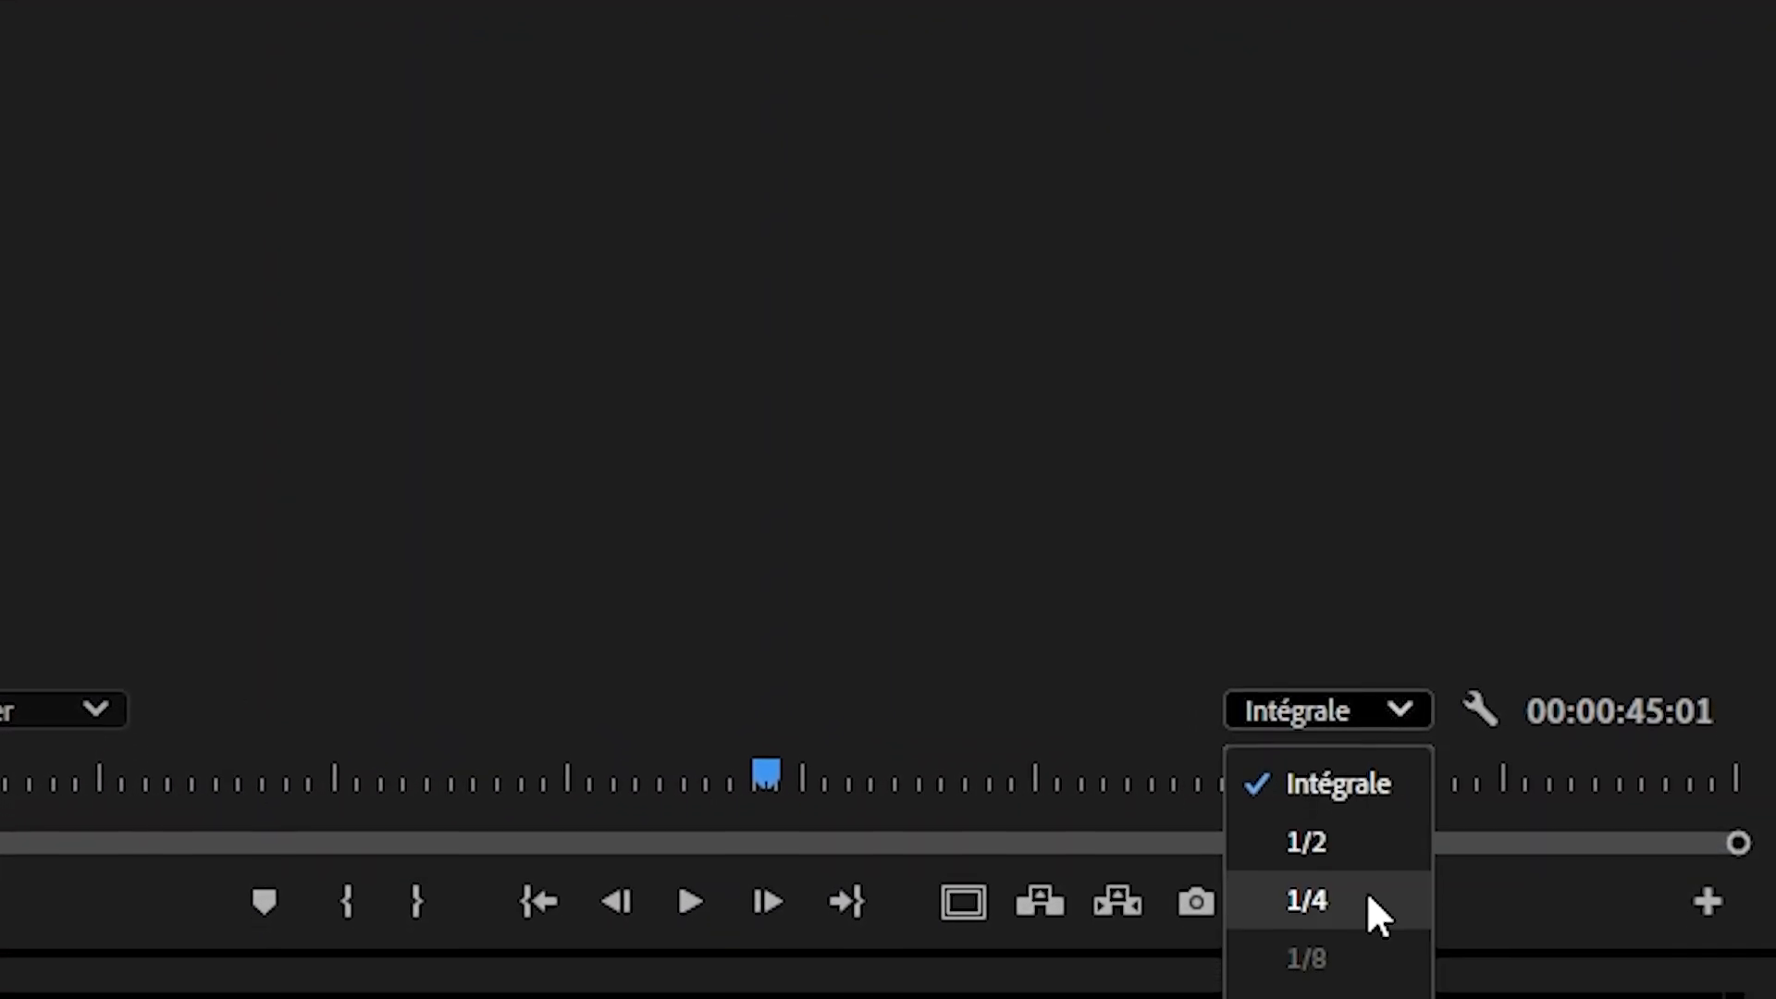
click(1369, 902)
click(1385, 727)
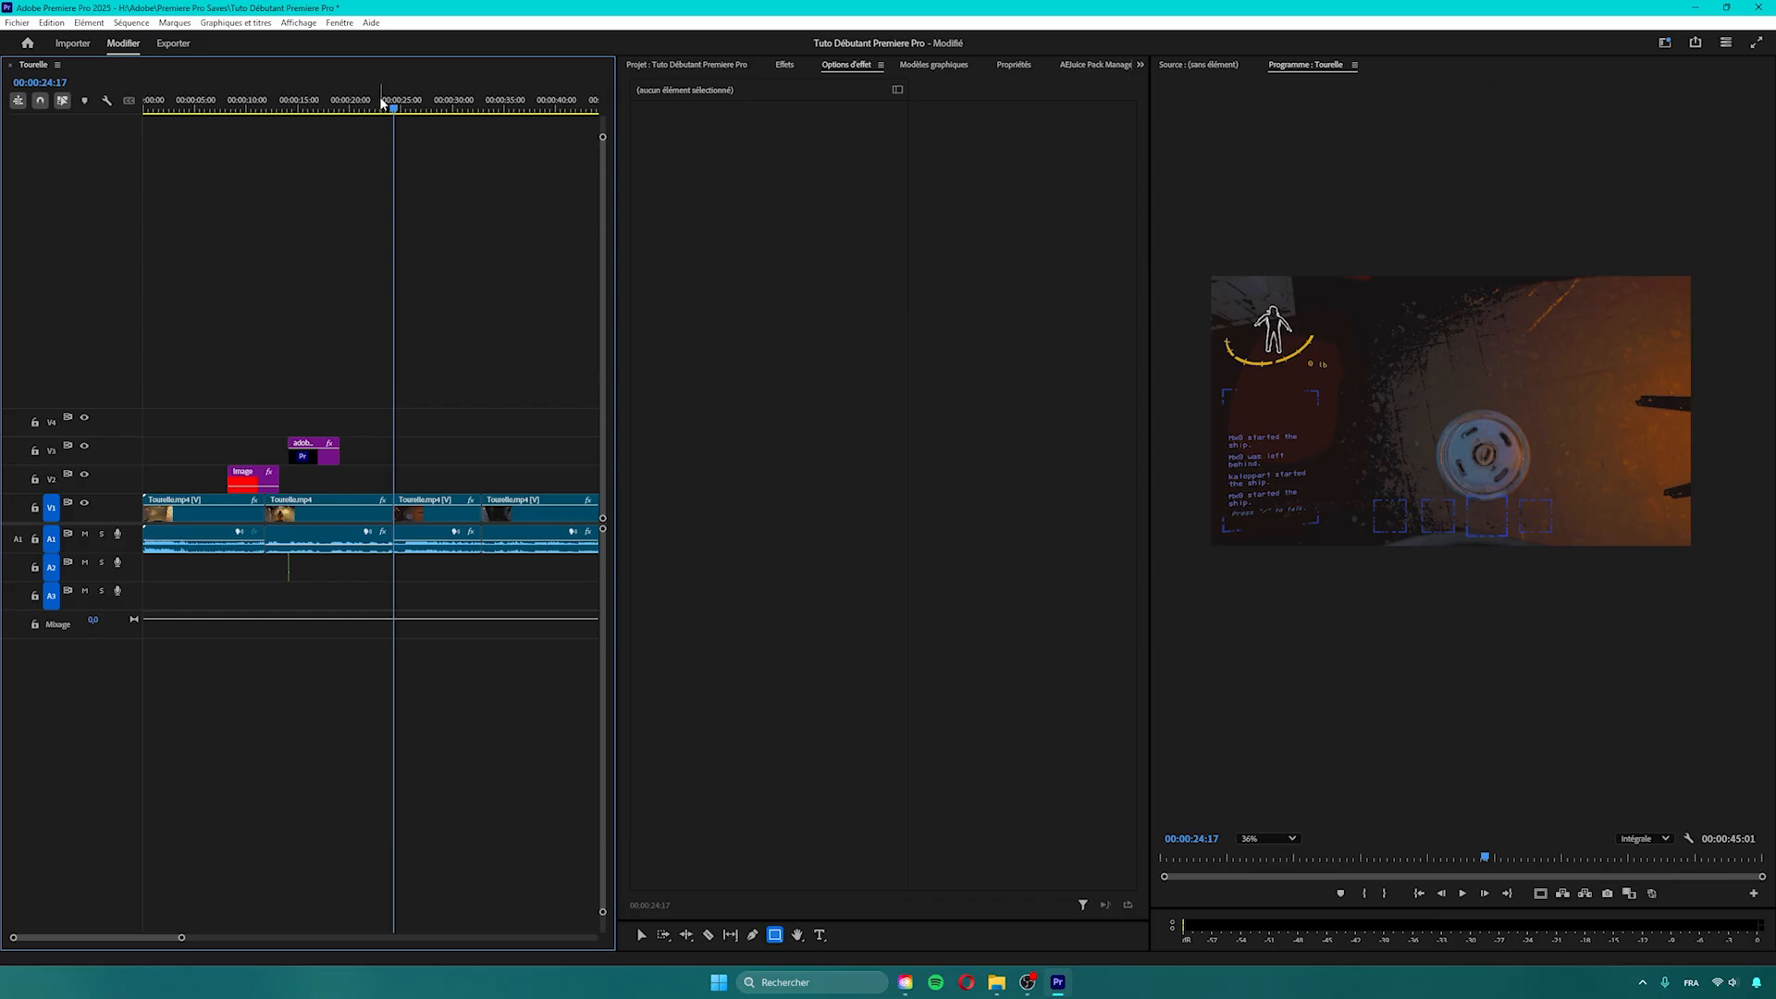
- Open the export settings for the Tourelle sequence, look through the available presets and choose High Quality 1080p HD
click(380, 101)
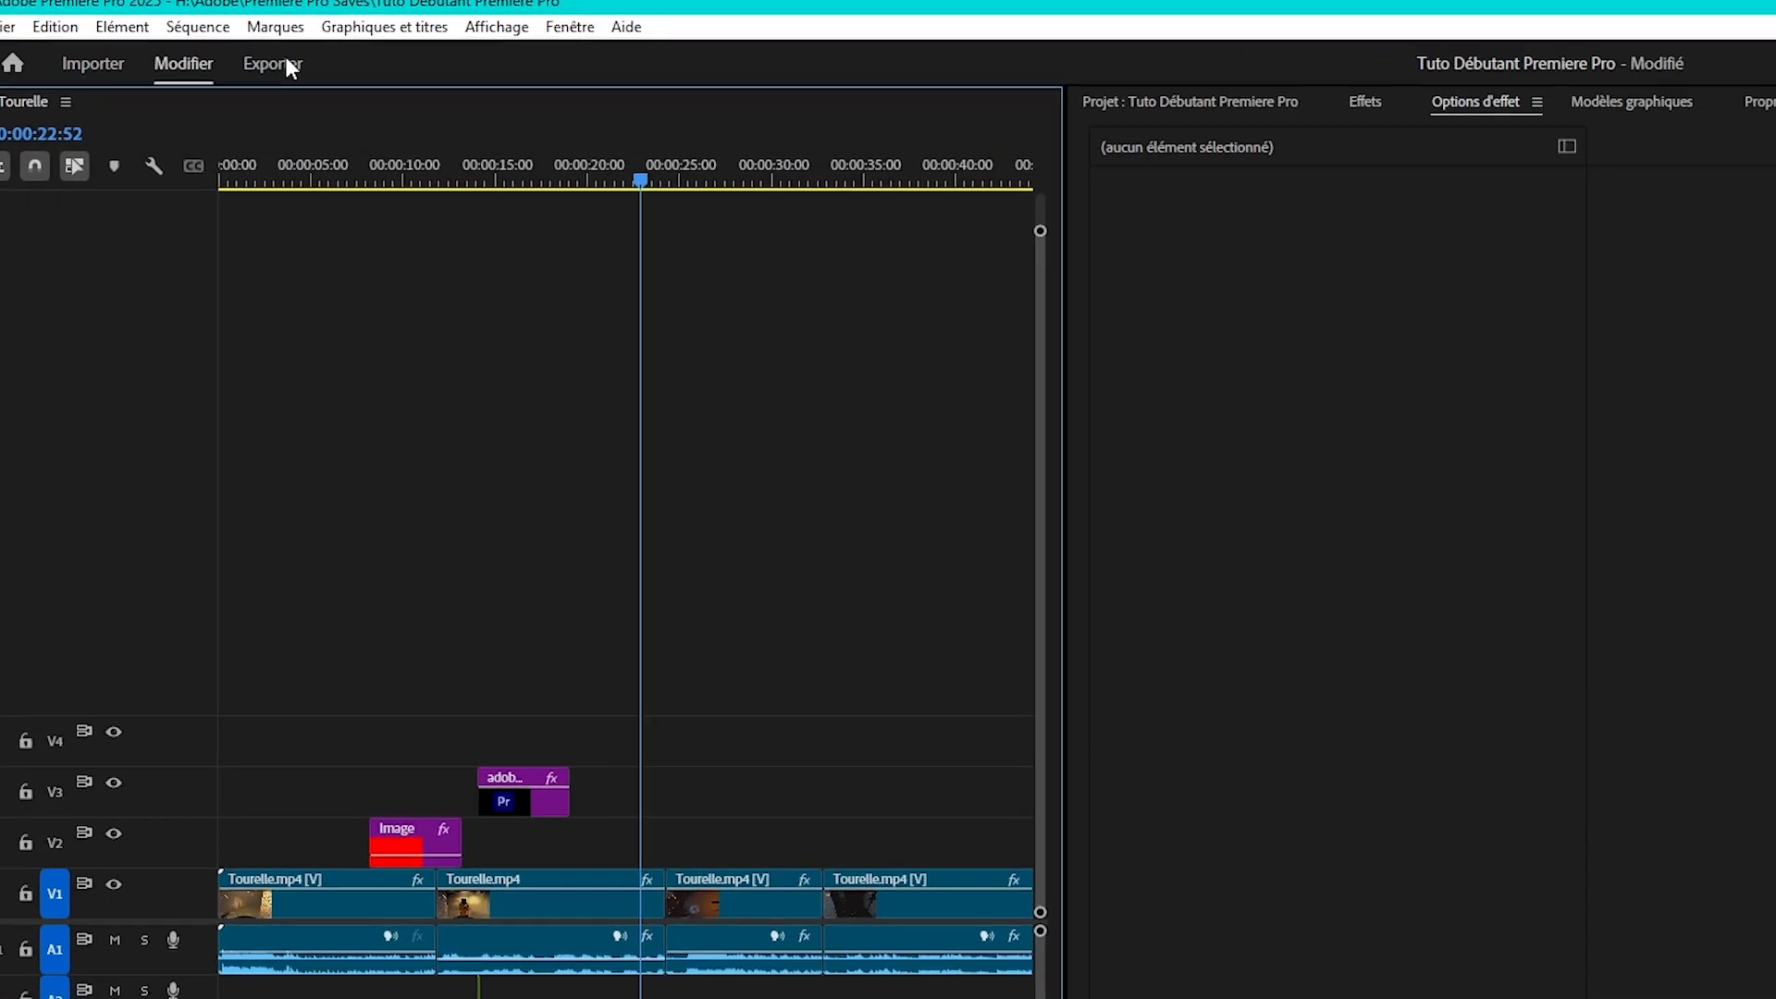
click(501, 109)
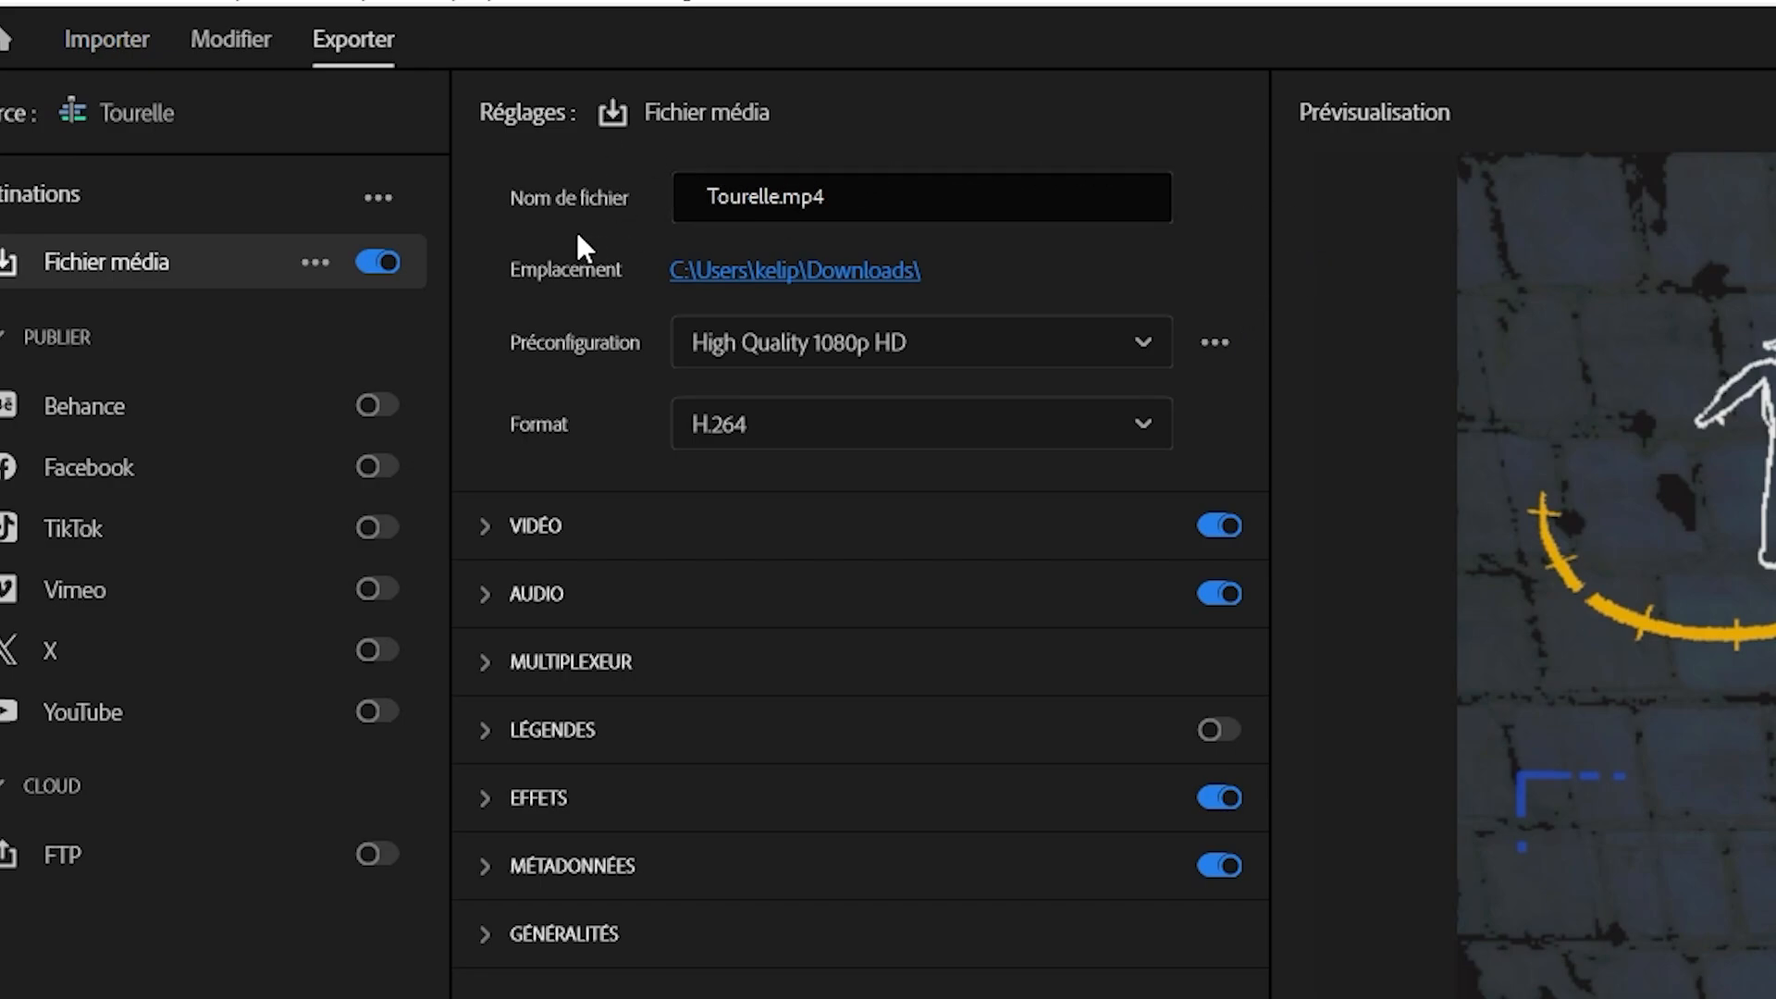
click(703, 347)
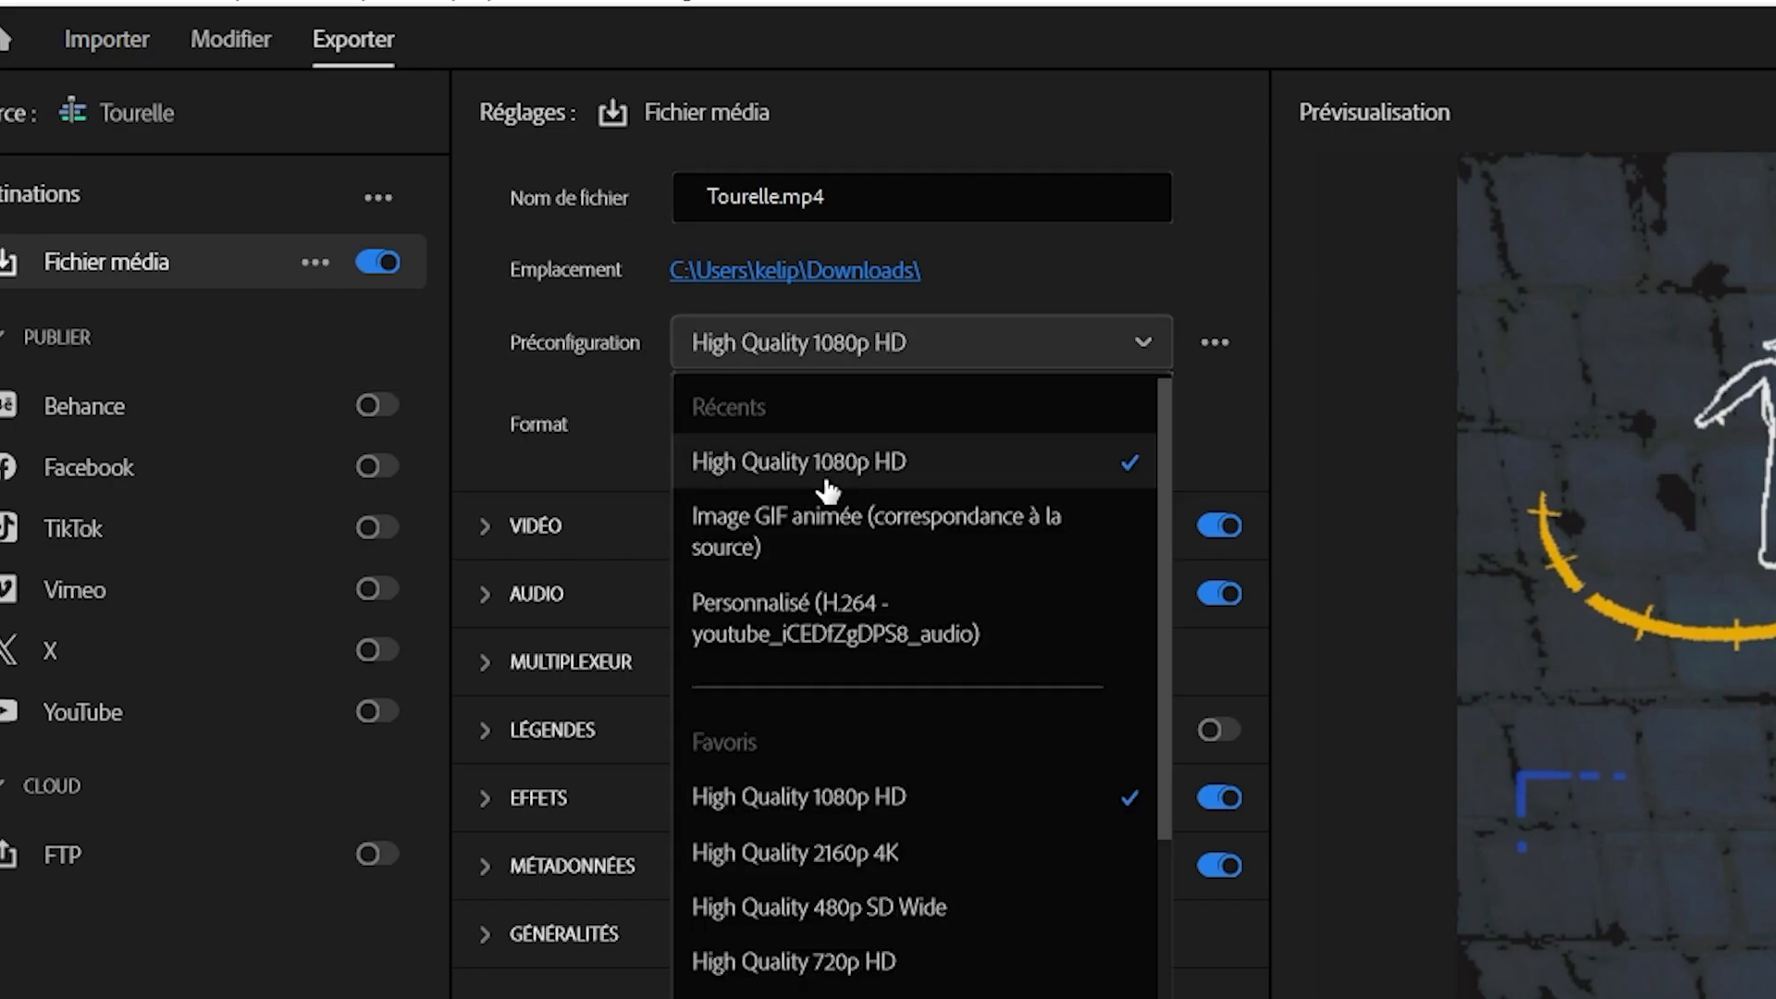
scroll(871, 626, down, 1)
scroll(925, 649, down, 4)
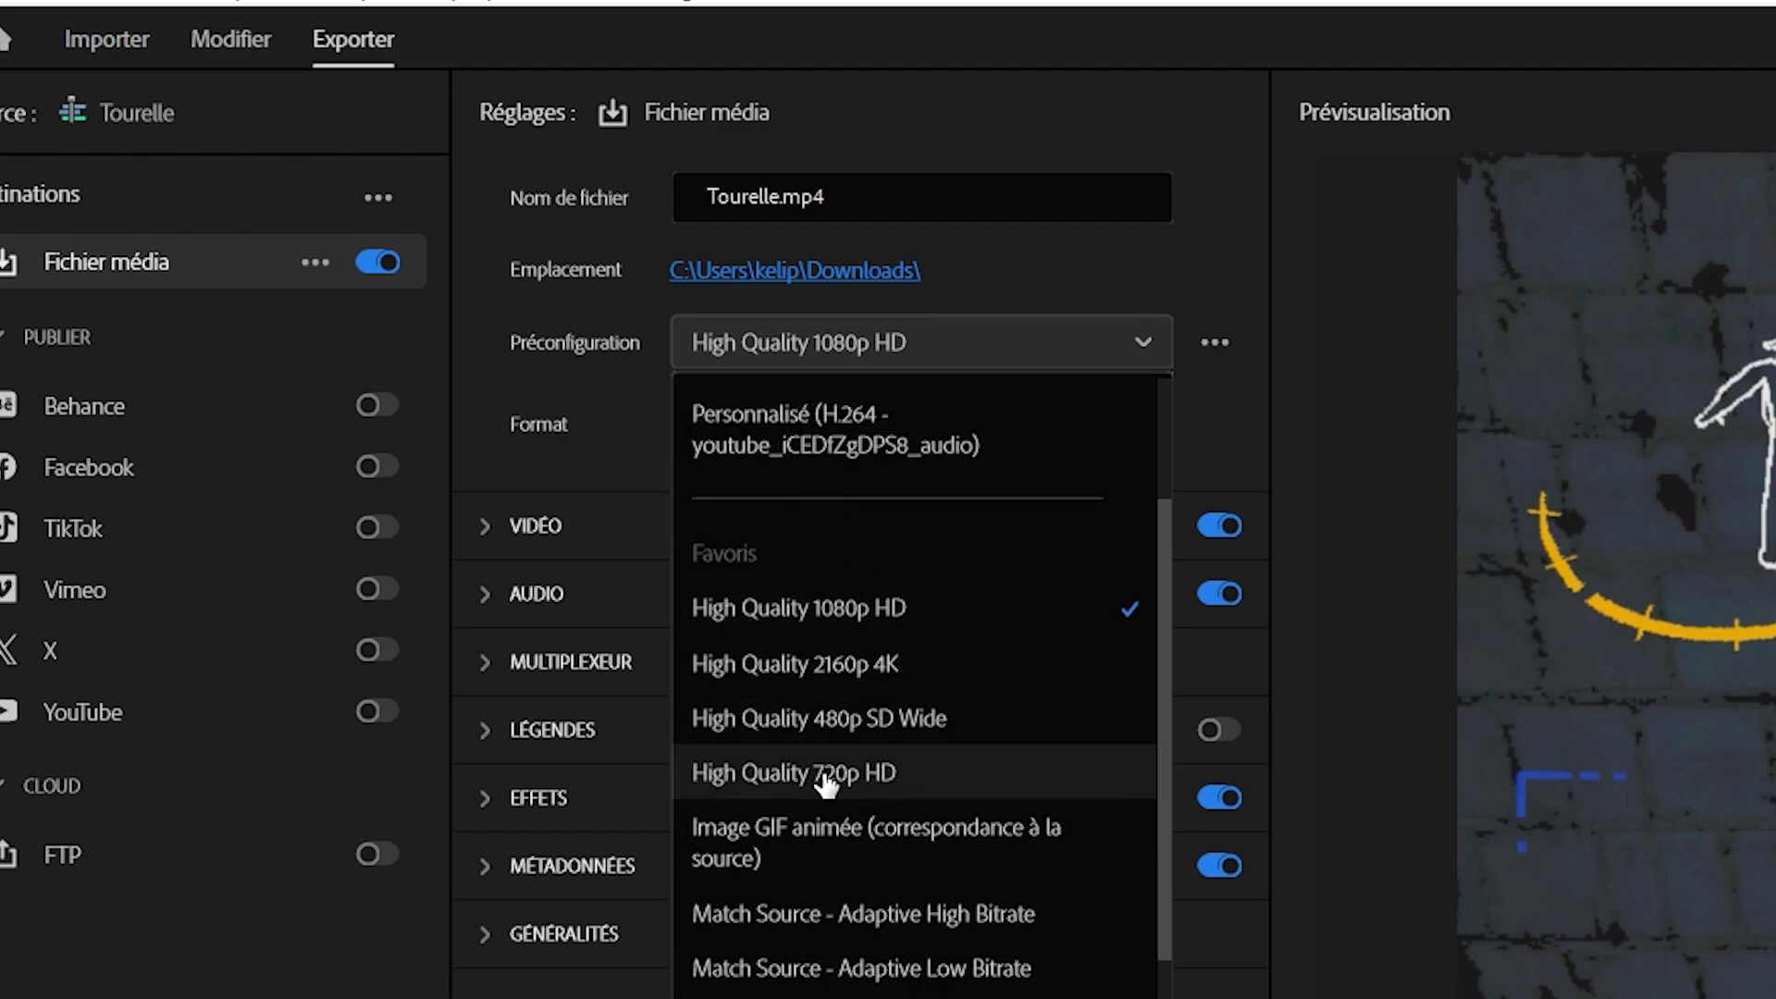
scroll(971, 536, up, 4)
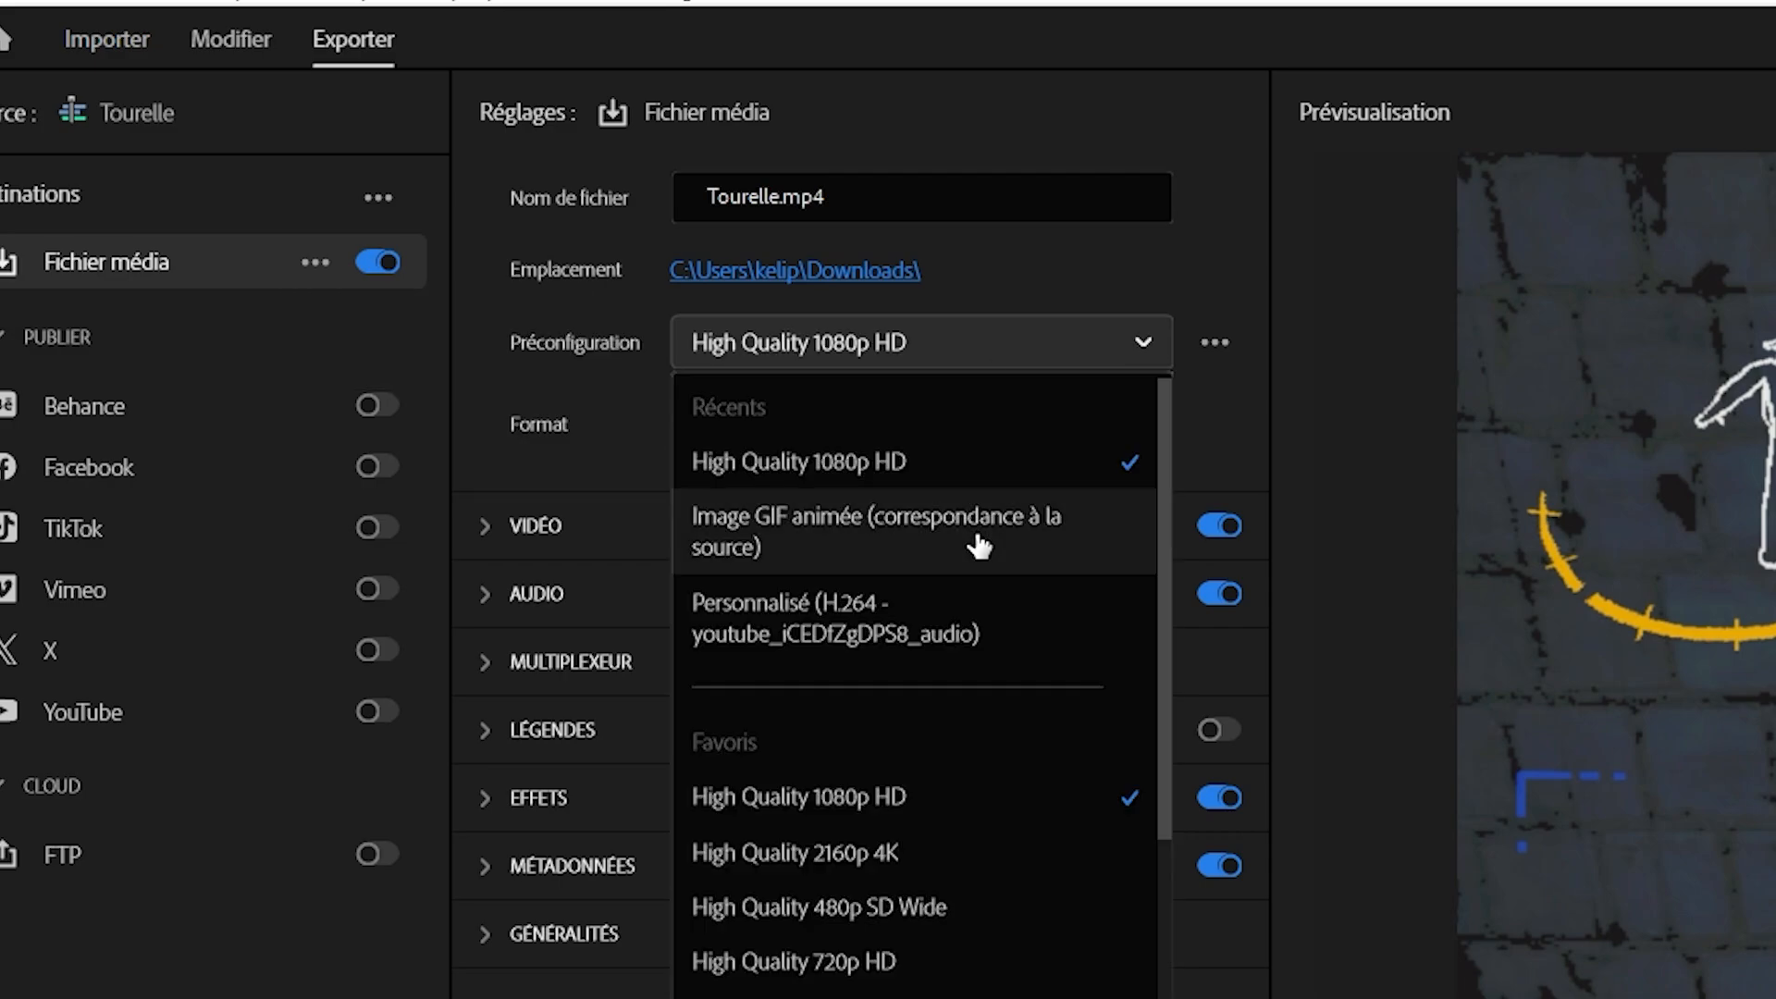
click(1061, 324)
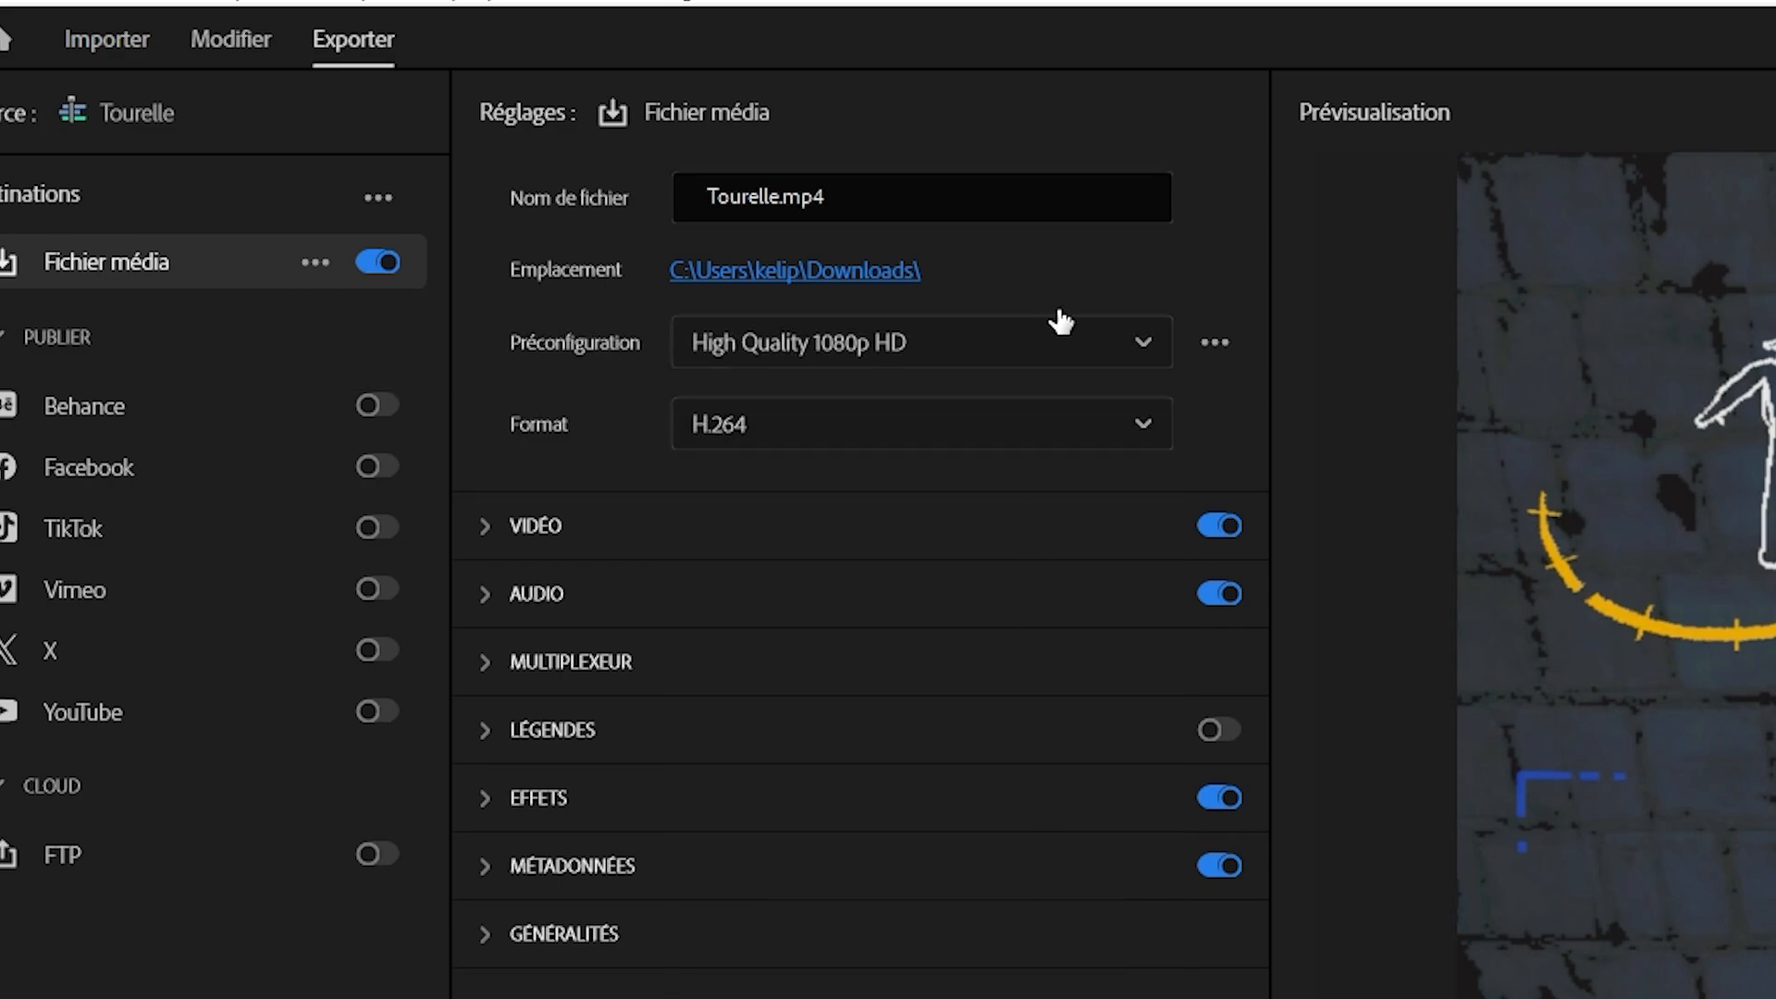
click(1029, 347)
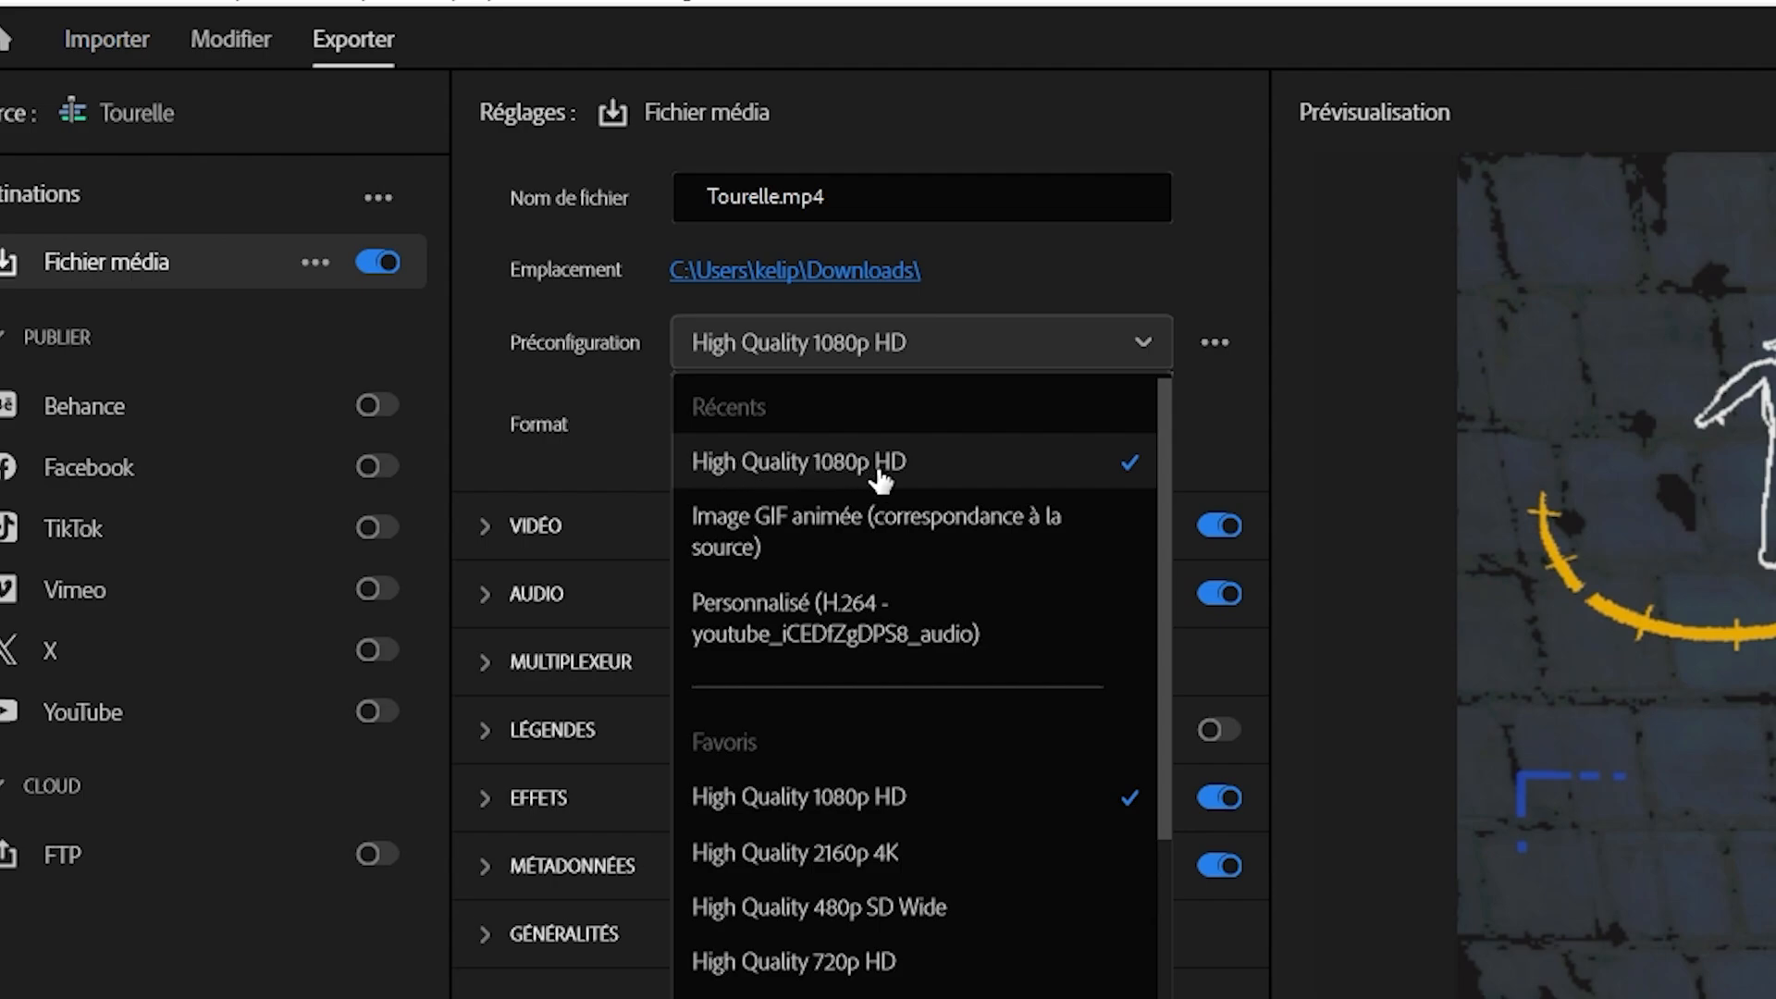
click(821, 462)
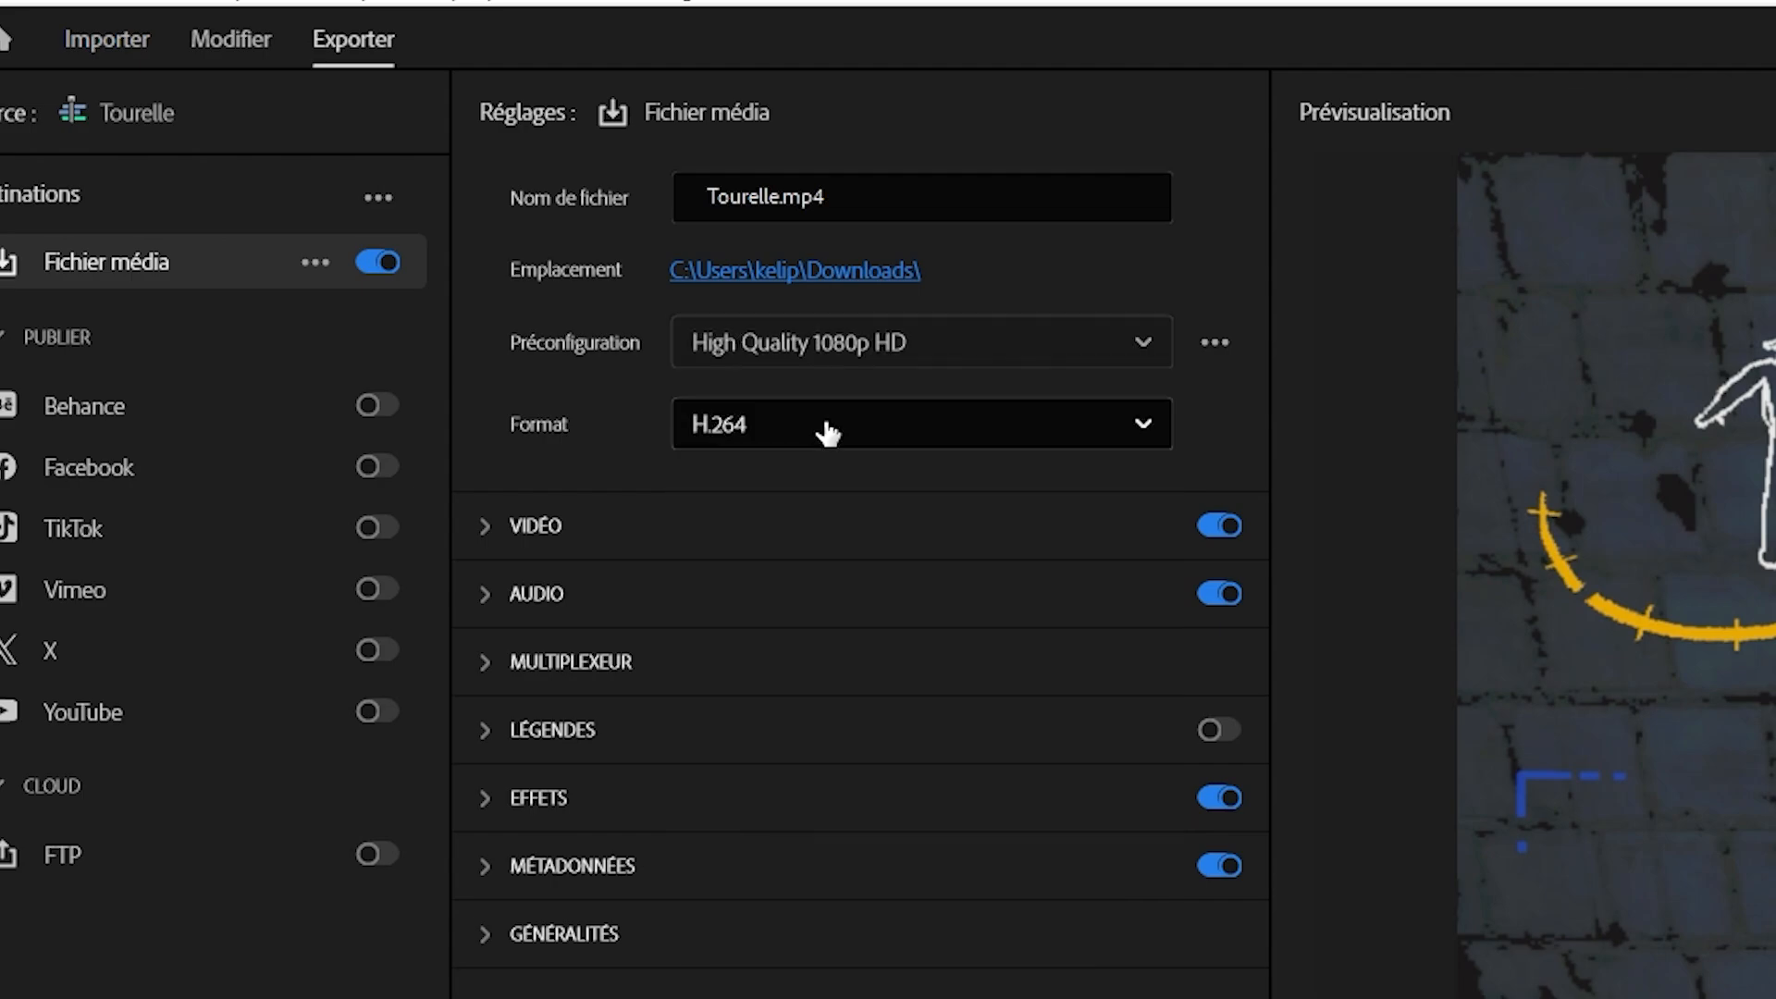
- Check the available export formats and keep H.264
click(751, 438)
scroll(759, 488, down, 1)
key(Escape)
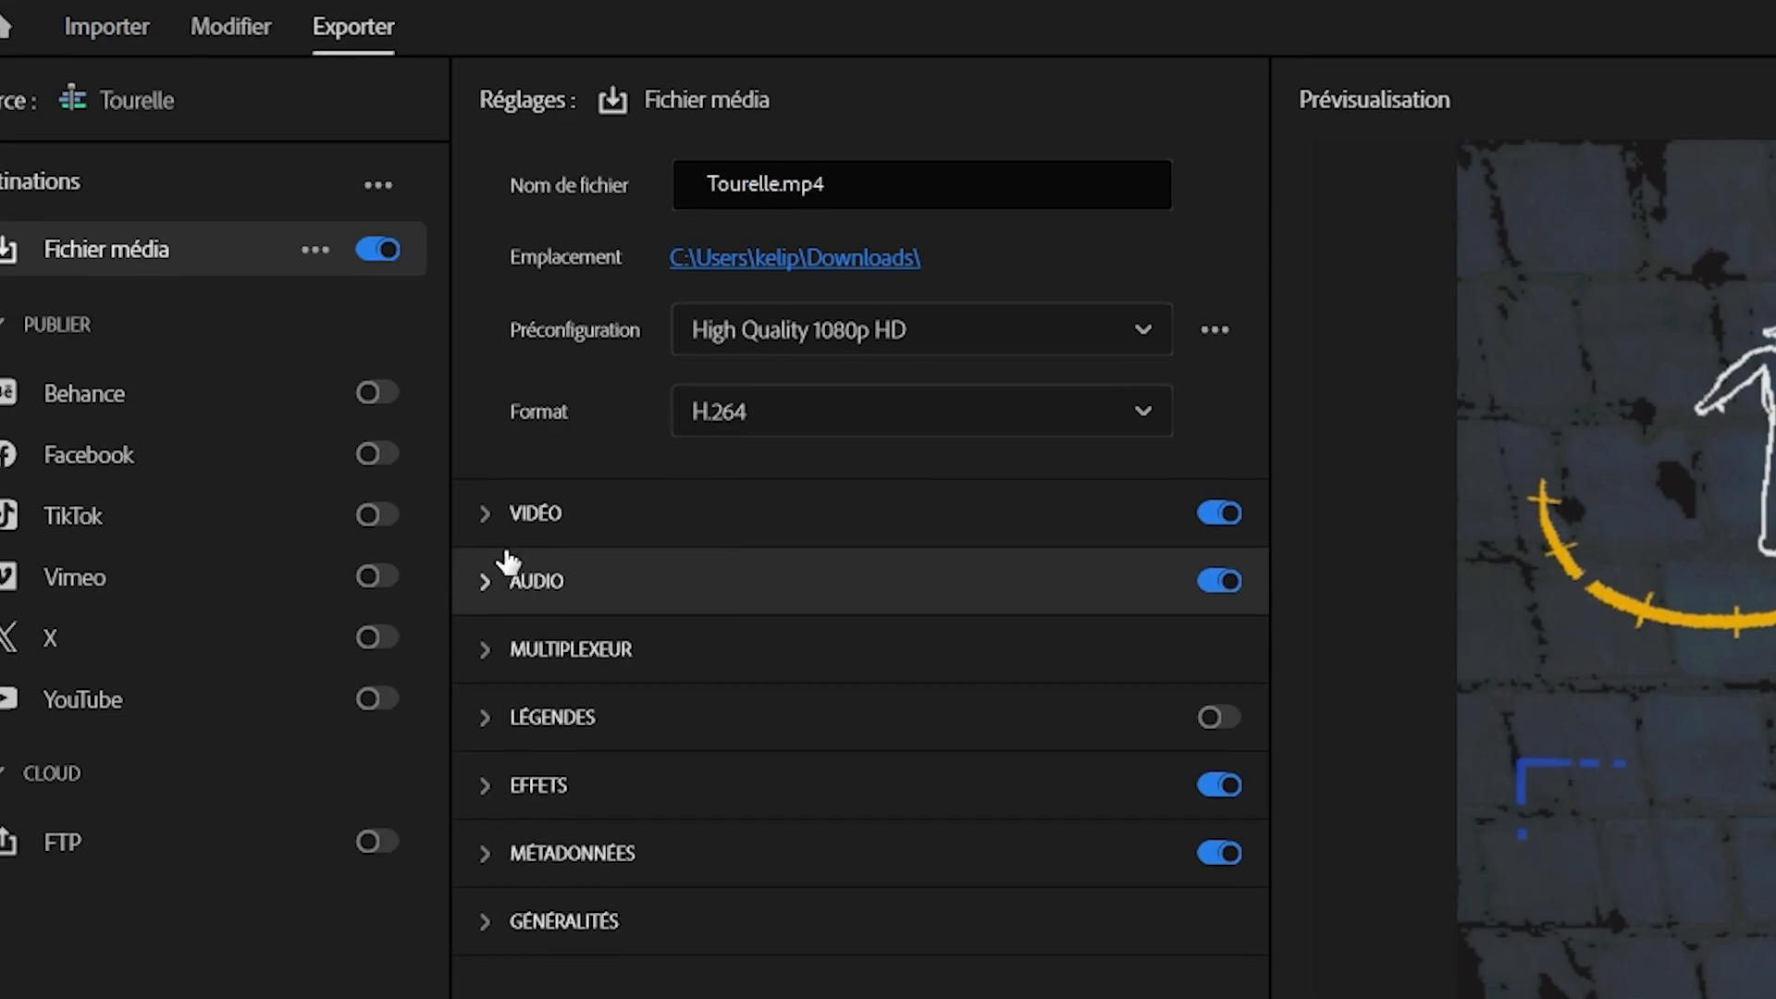
- Check the frame size options in the export's video settings, keep Full HD (1920 x 1080), and match frame size and frame rate to the source
click(597, 532)
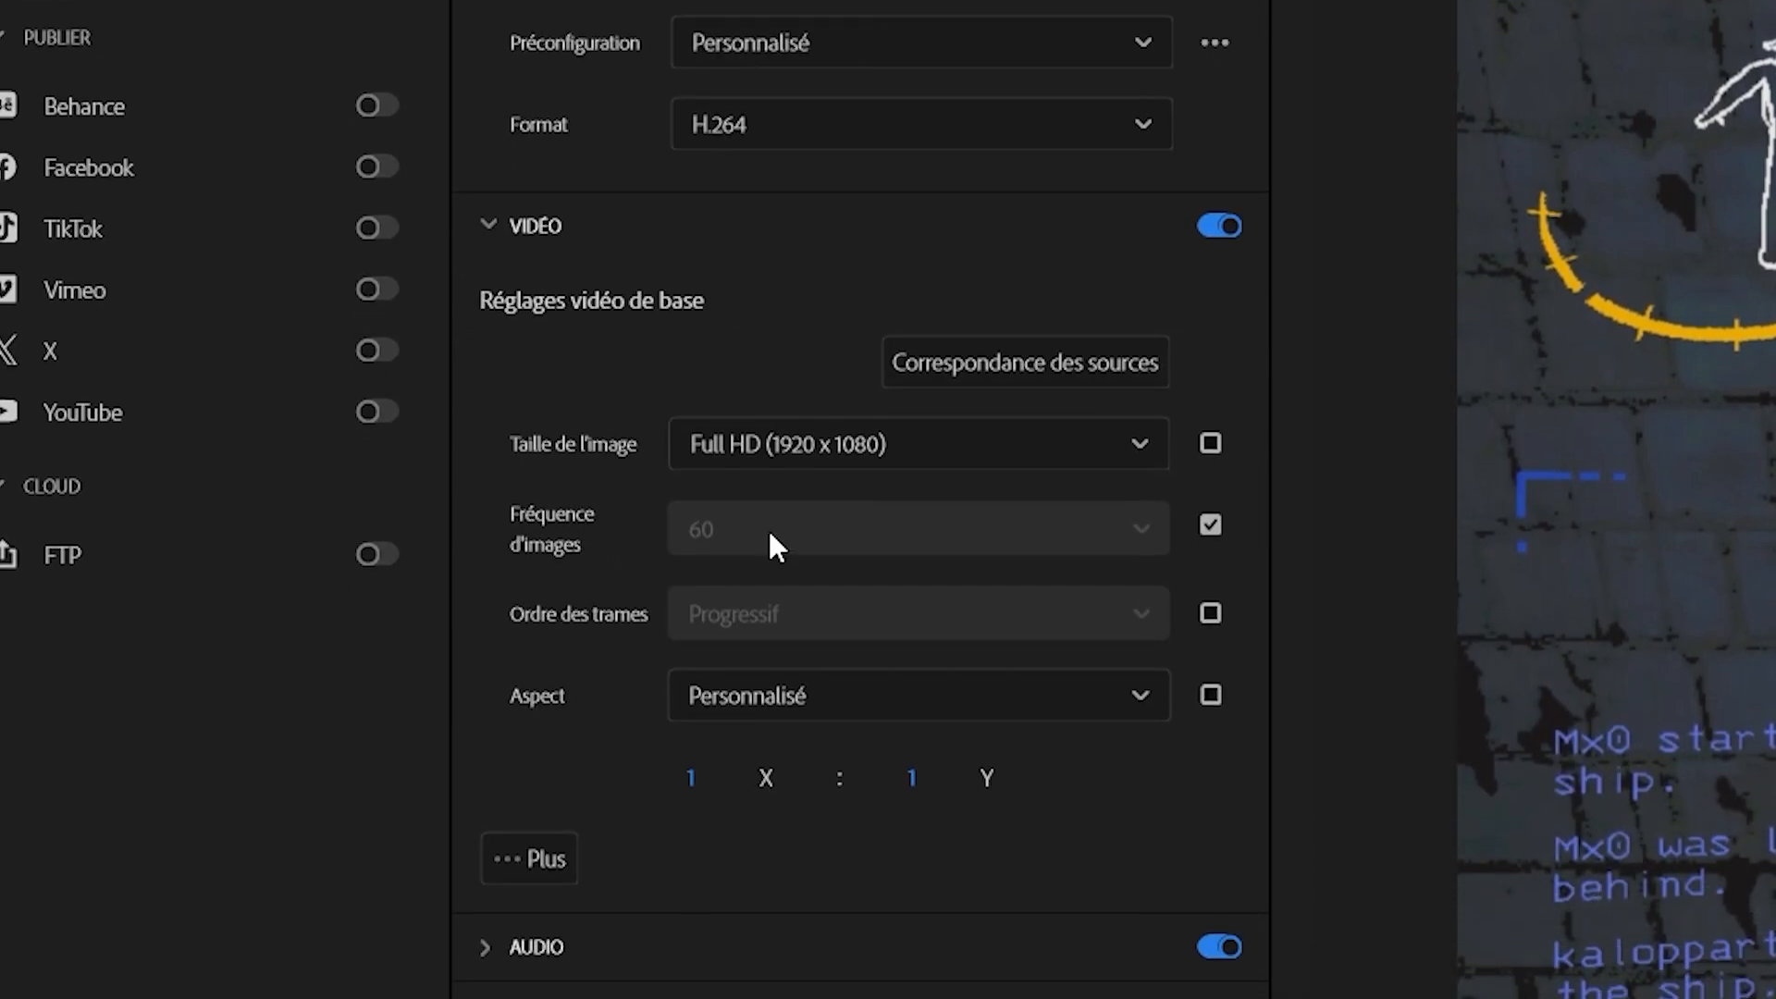
click(1206, 529)
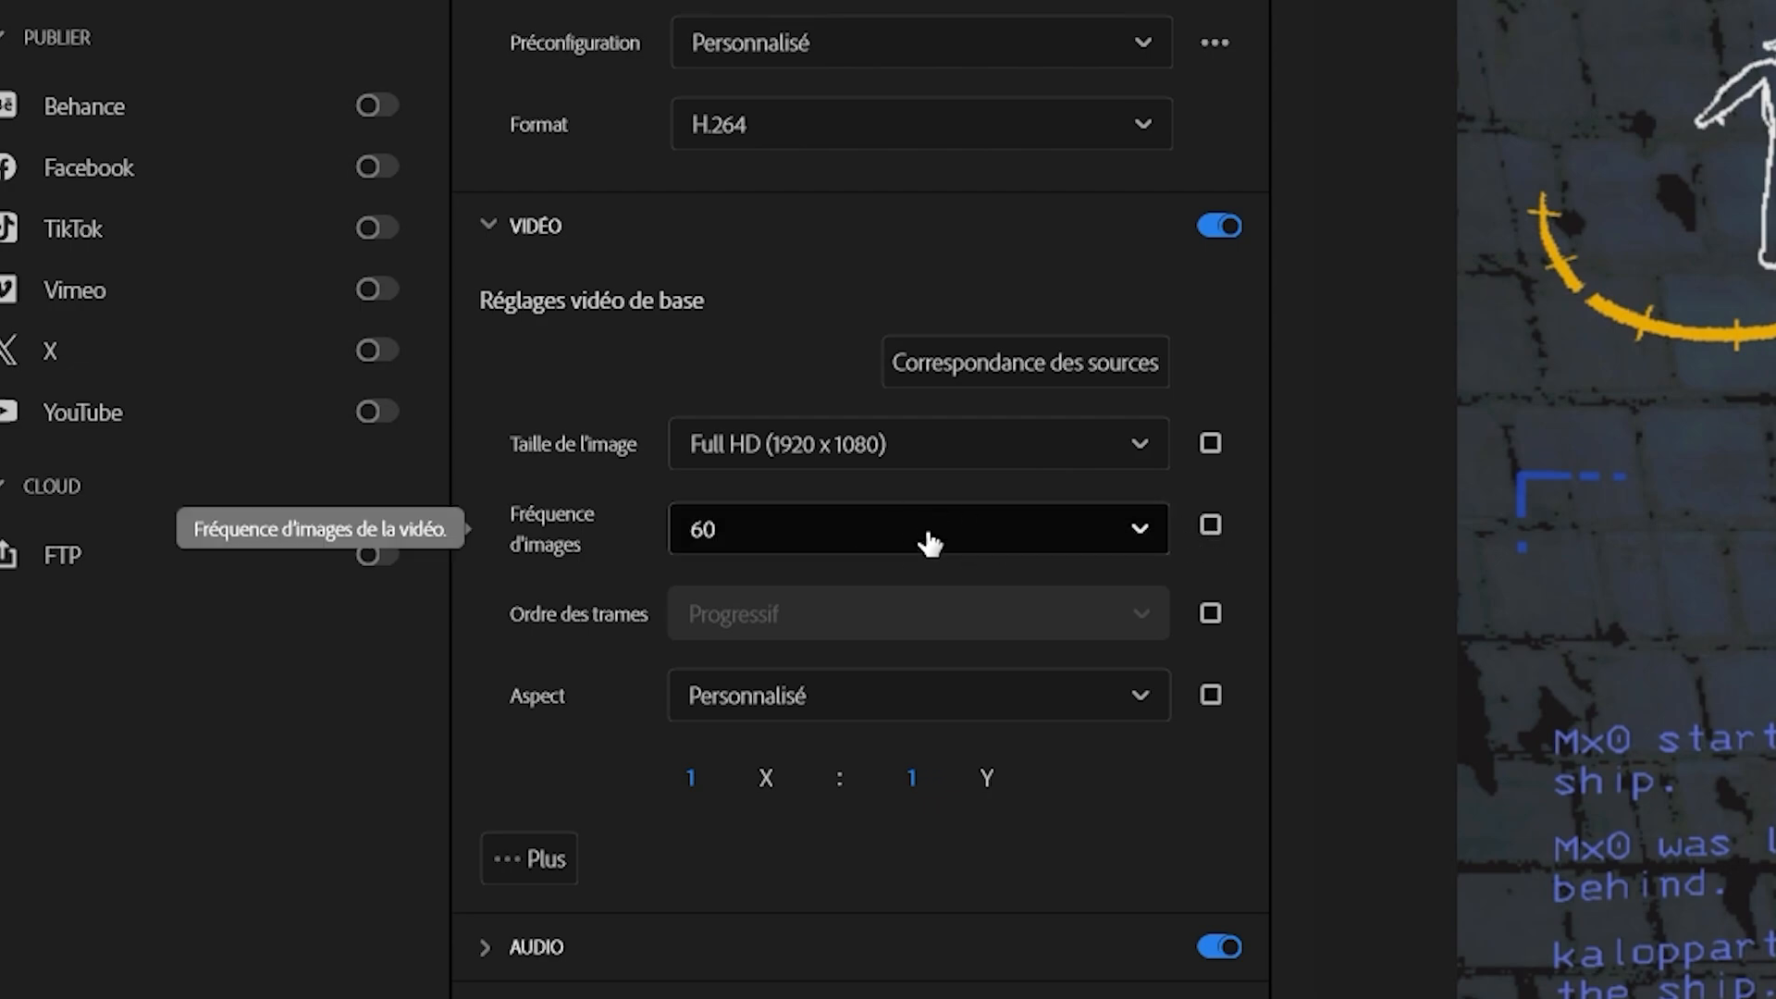
click(1210, 443)
click(1152, 444)
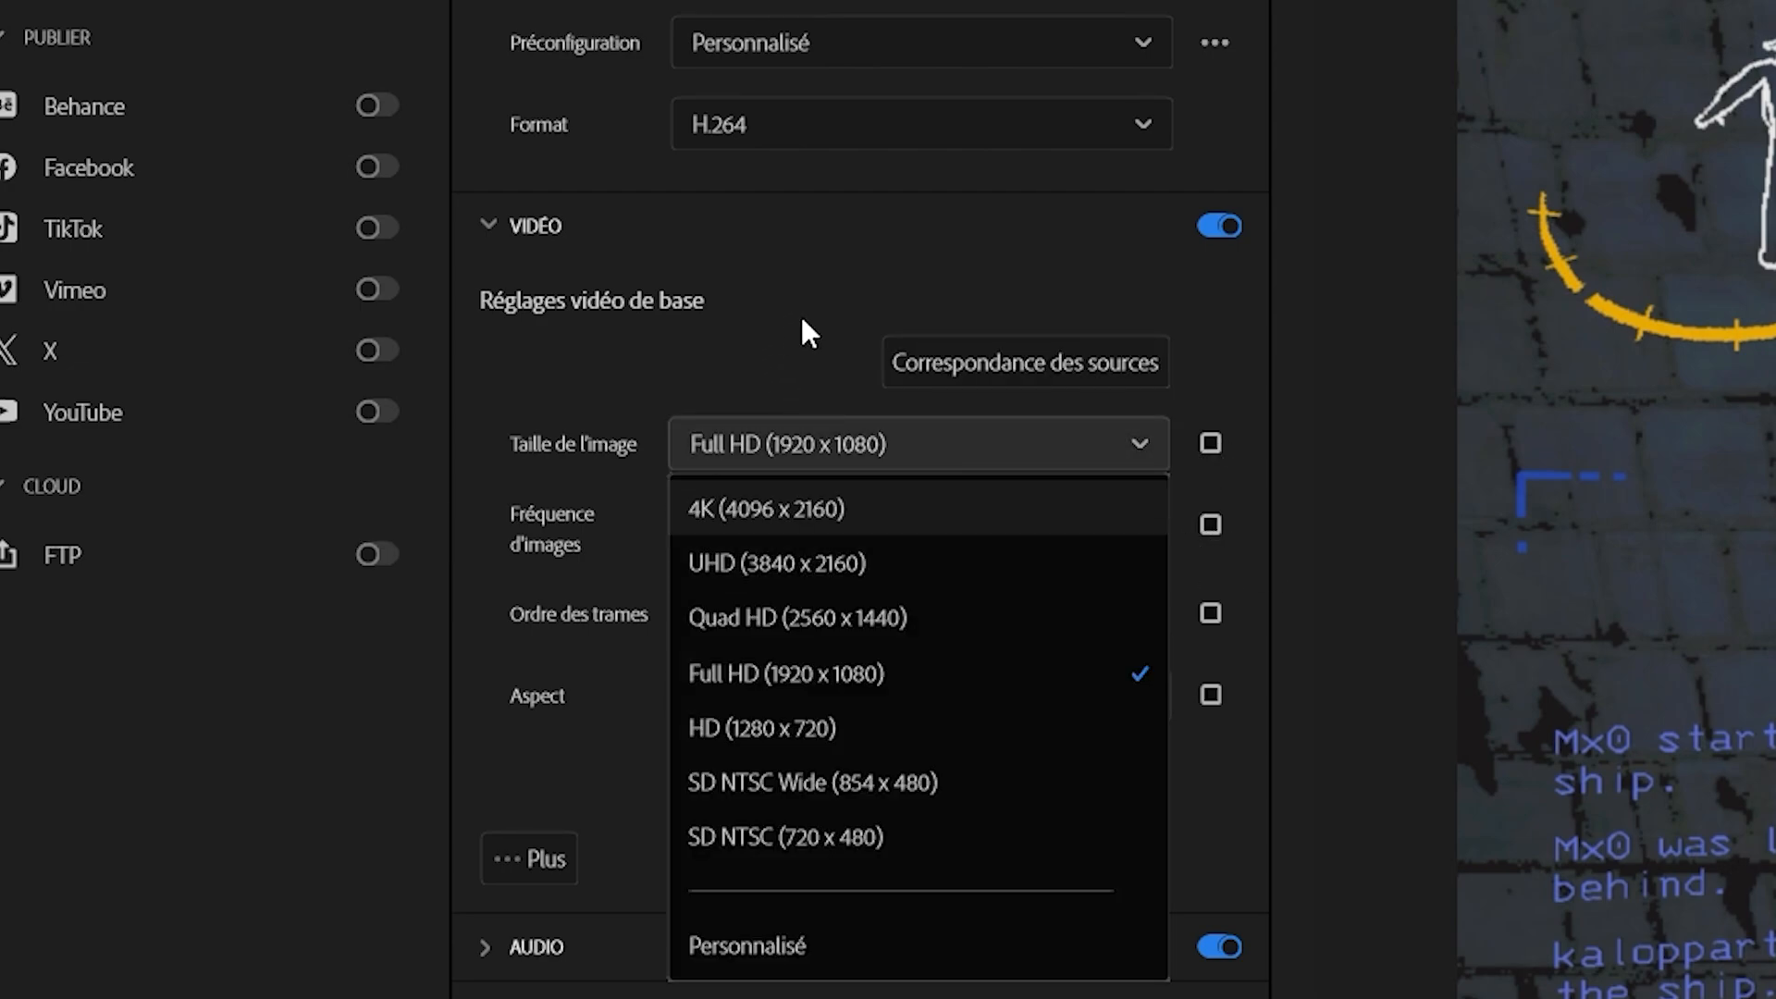
click(741, 276)
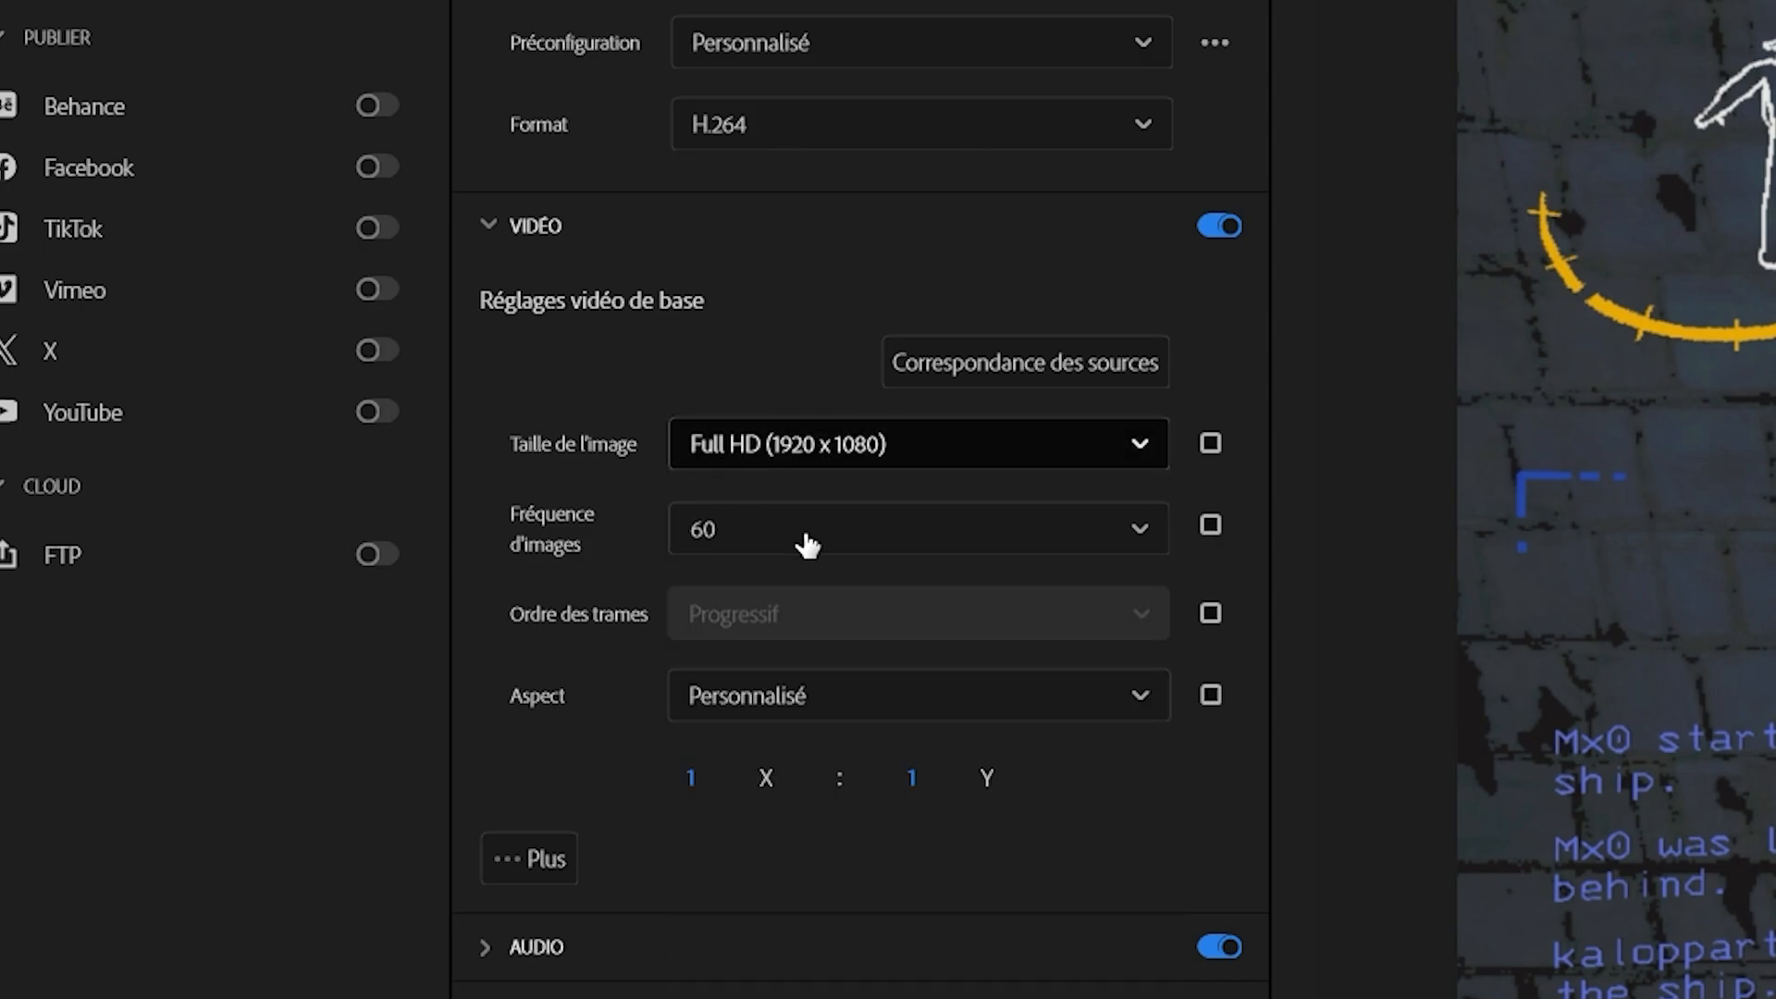
click(1210, 524)
click(1210, 444)
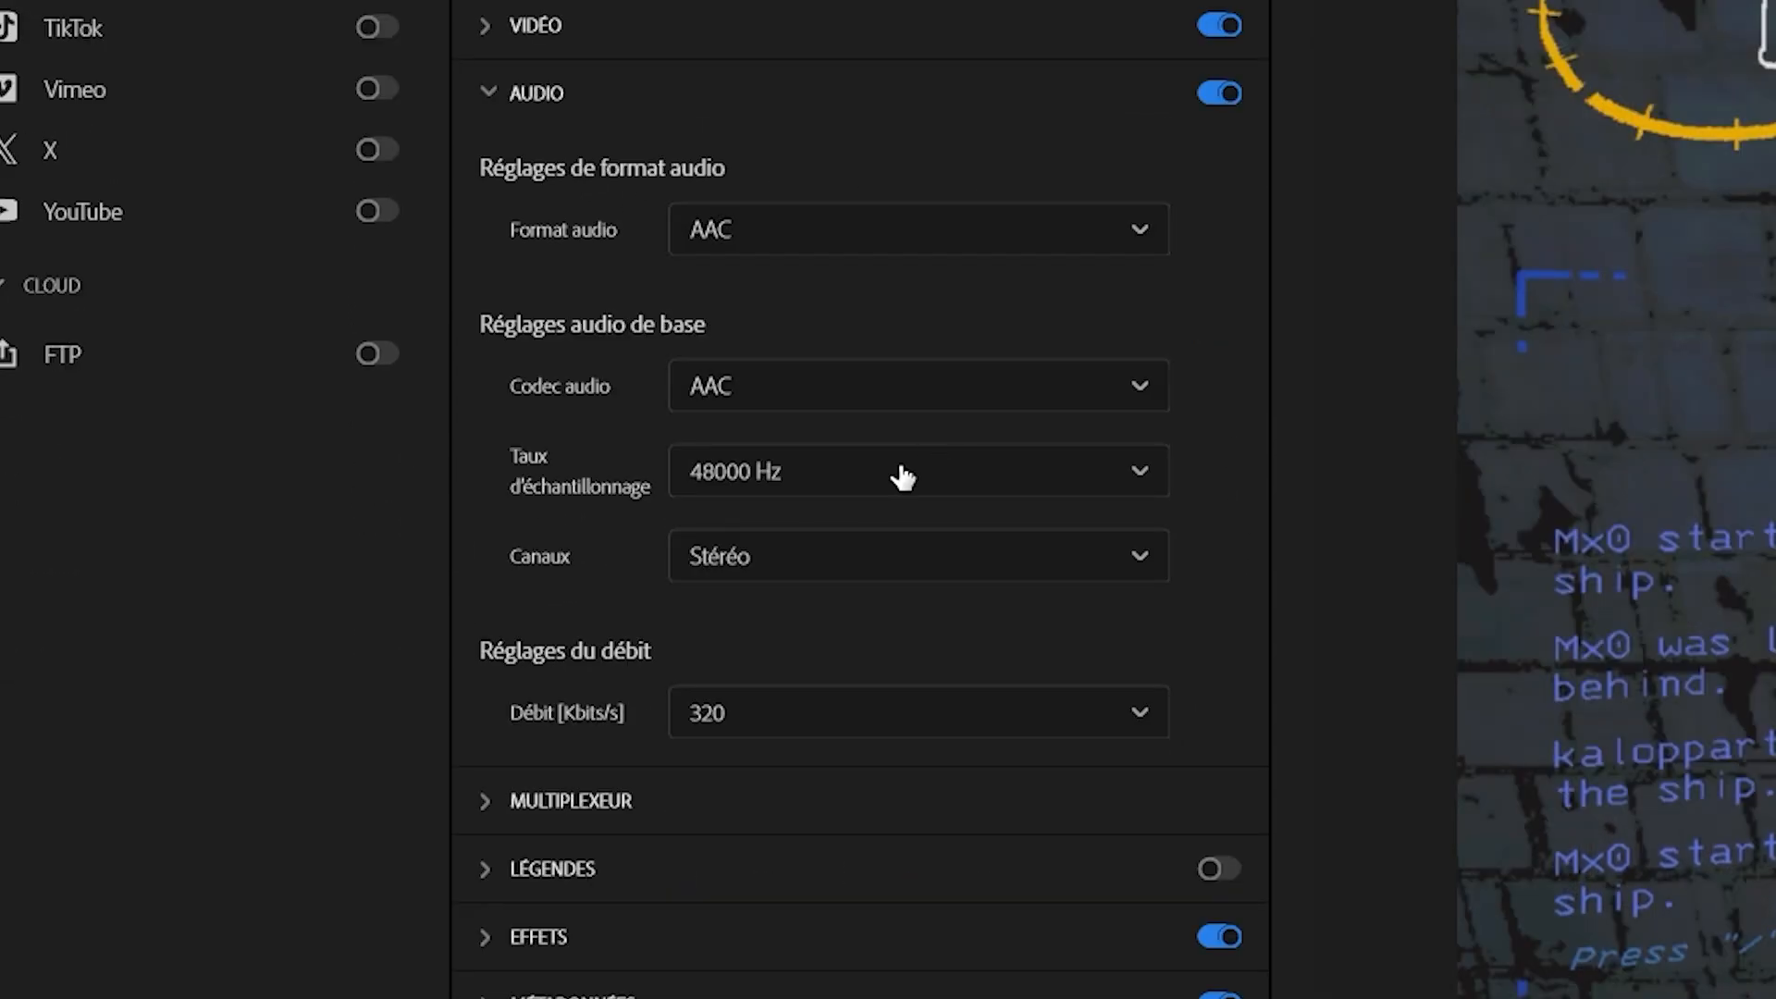
- Choose a 48000 Hz sample rate, Stéréo channels and a 320 Kbits/s bitrate in the export's audio settings
click(900, 471)
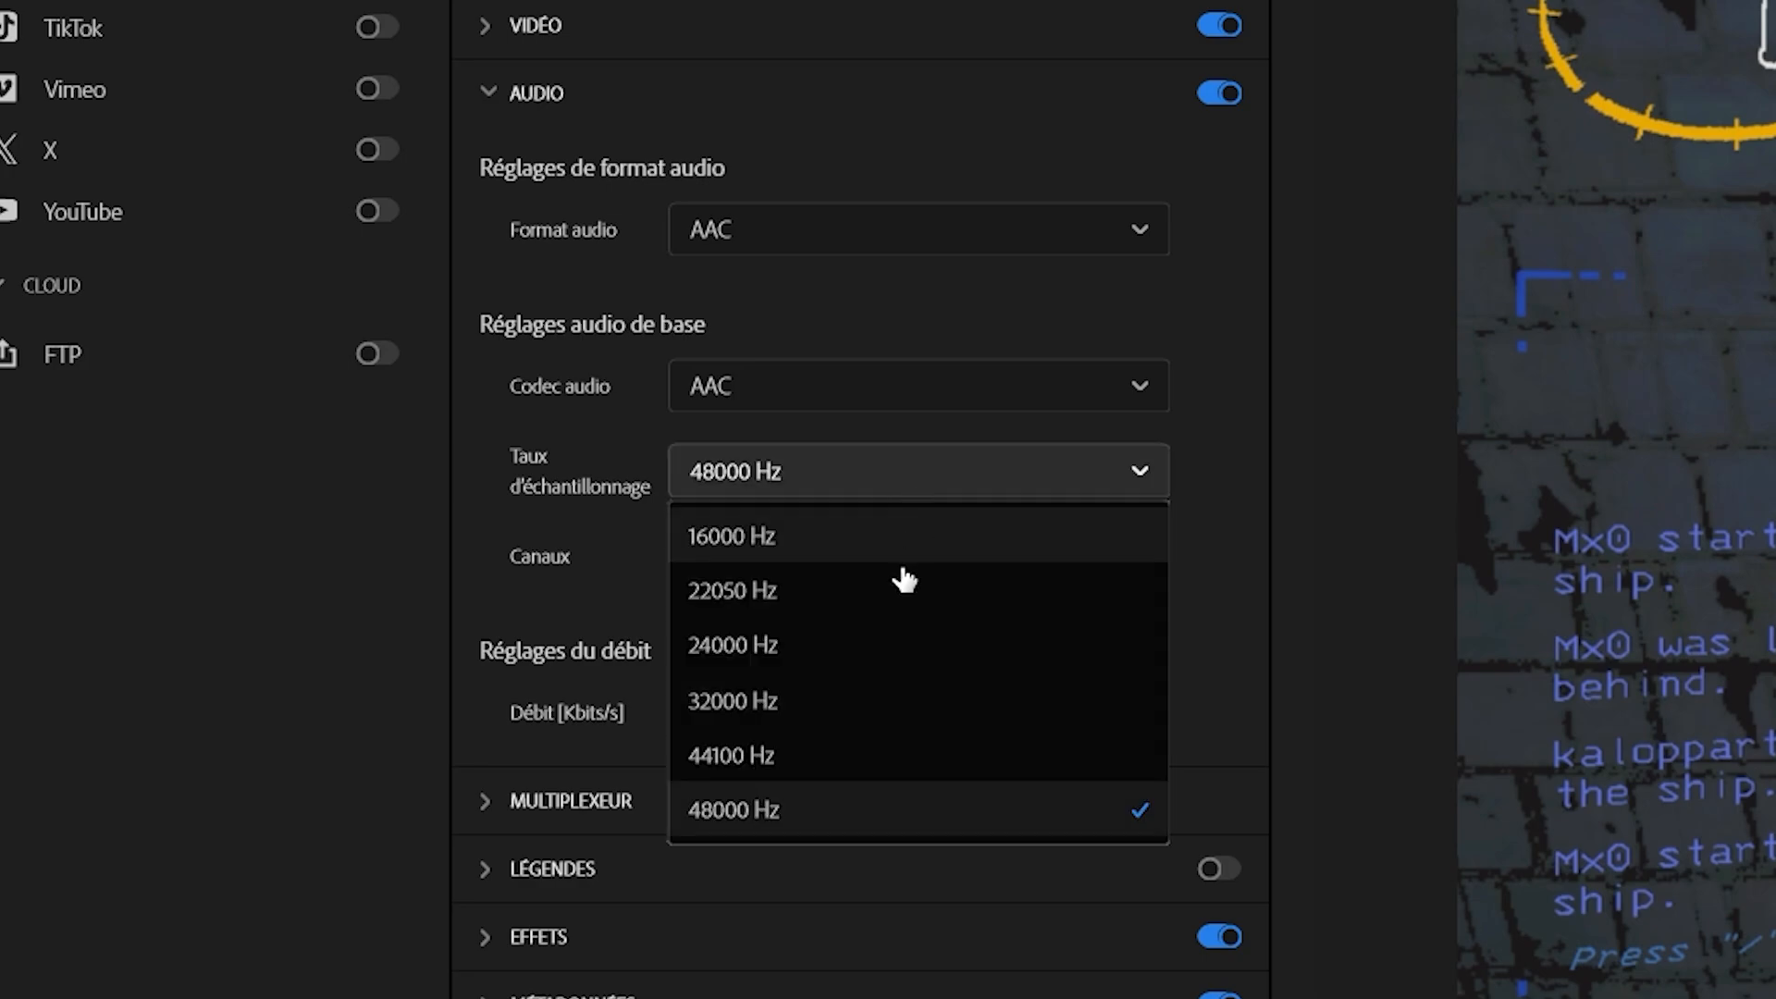
click(820, 826)
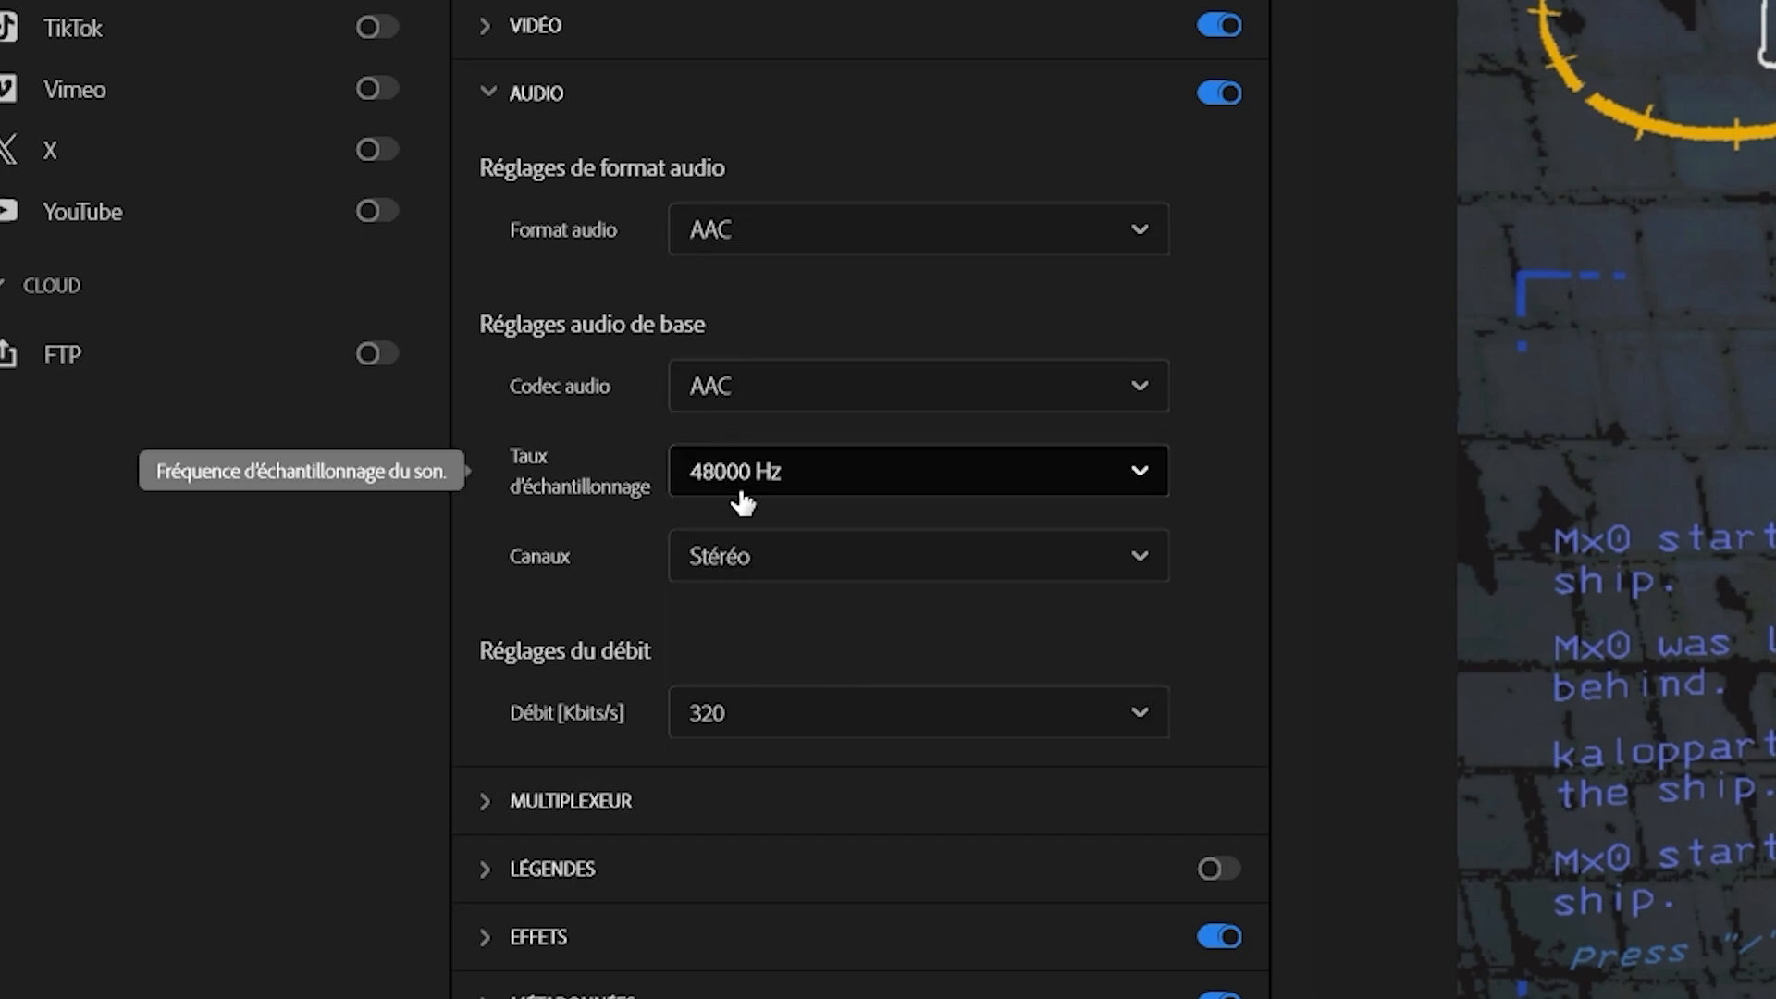
click(782, 556)
click(797, 687)
click(740, 713)
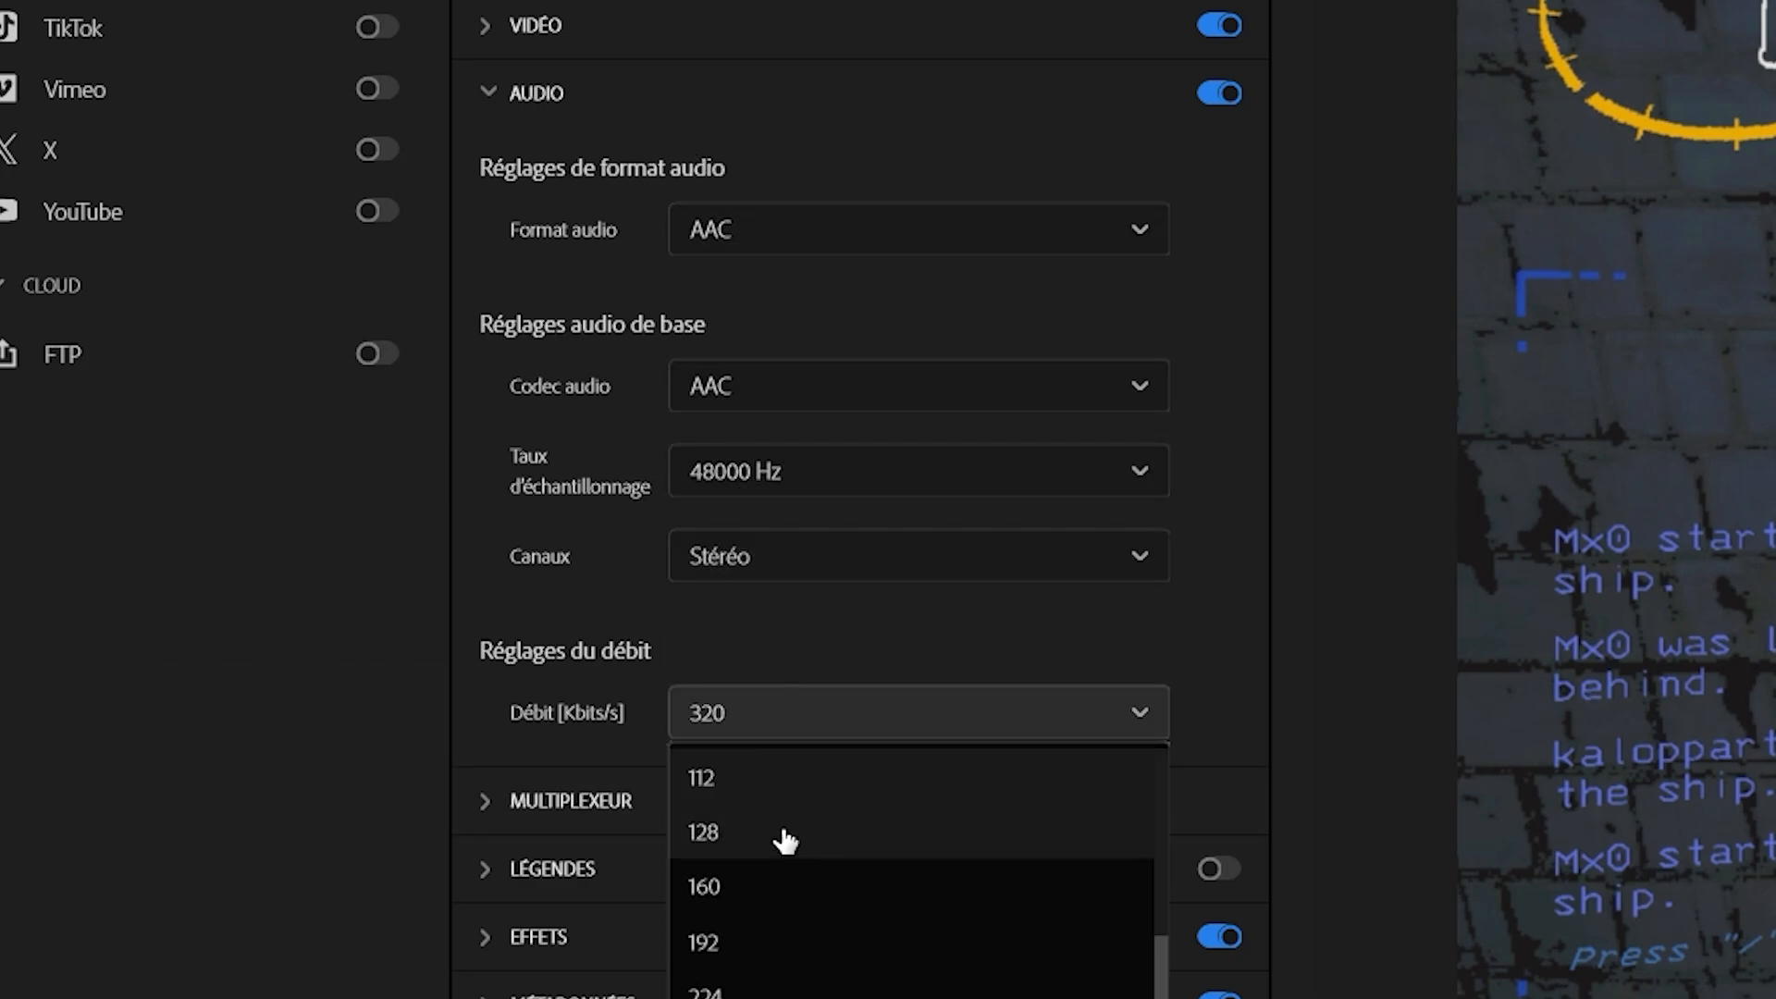
scroll(779, 832, down, 3)
click(768, 831)
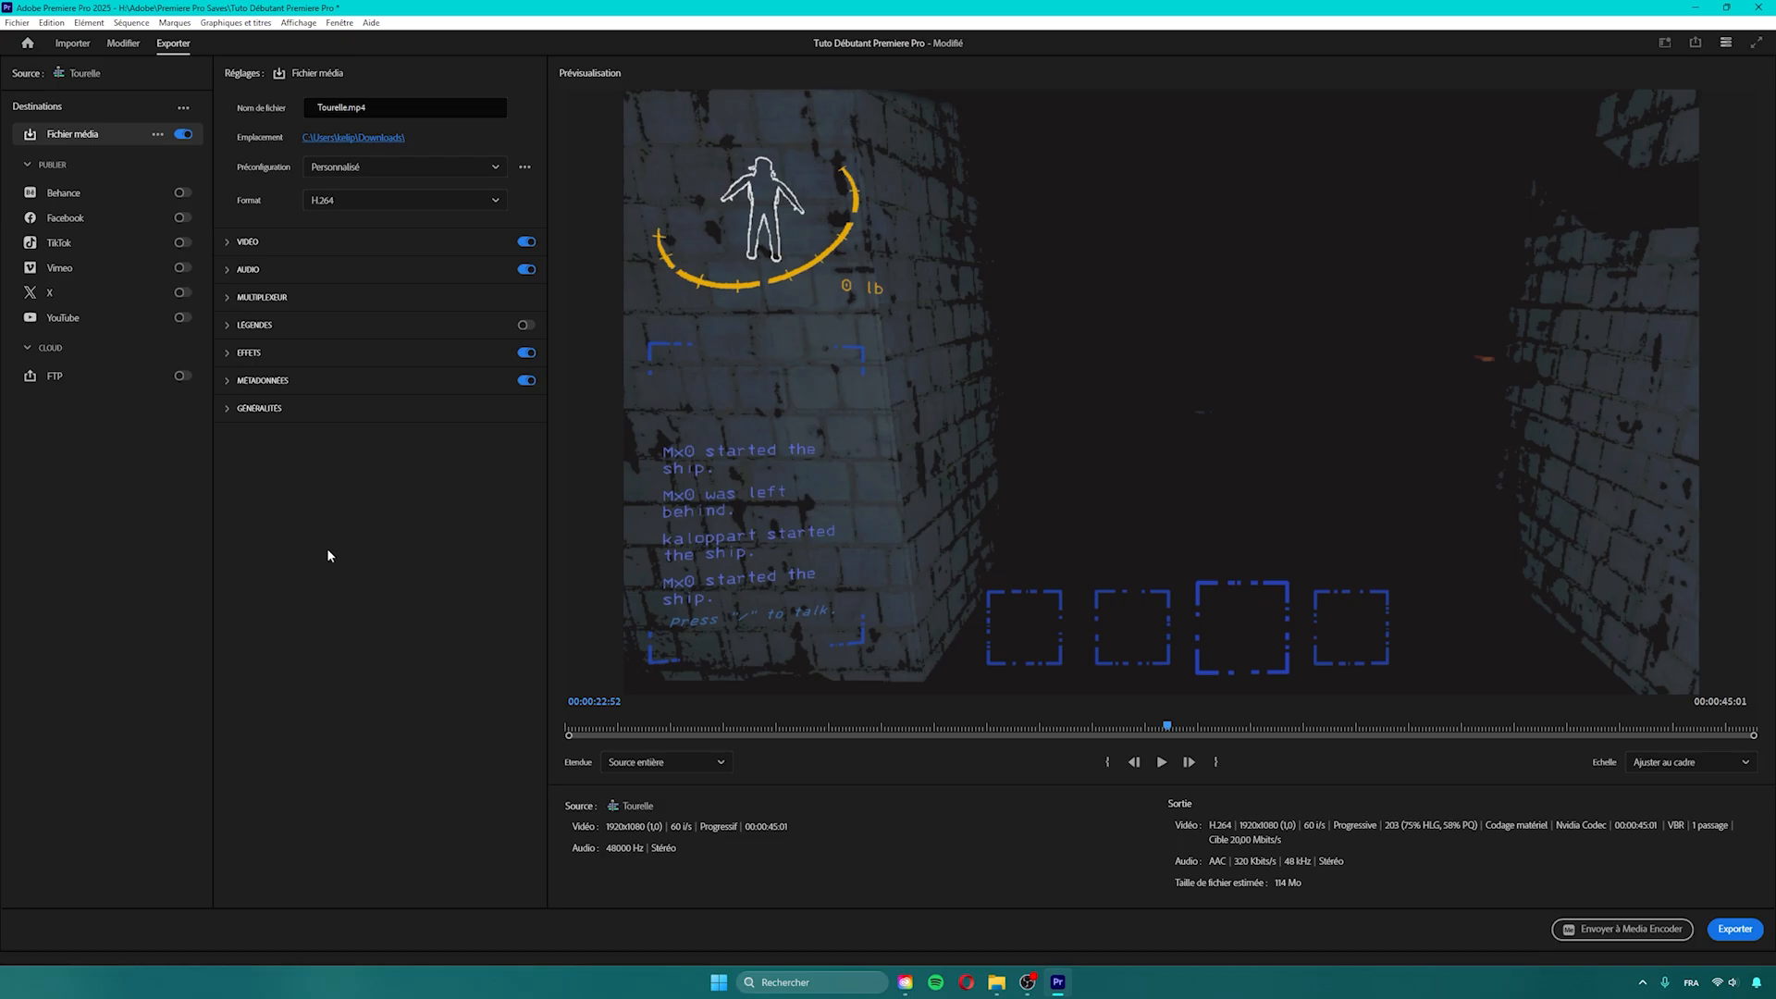
- Preview the footage at several points in the export preview, stopping at 00:00:10:02
drag(1107, 728, 808, 745)
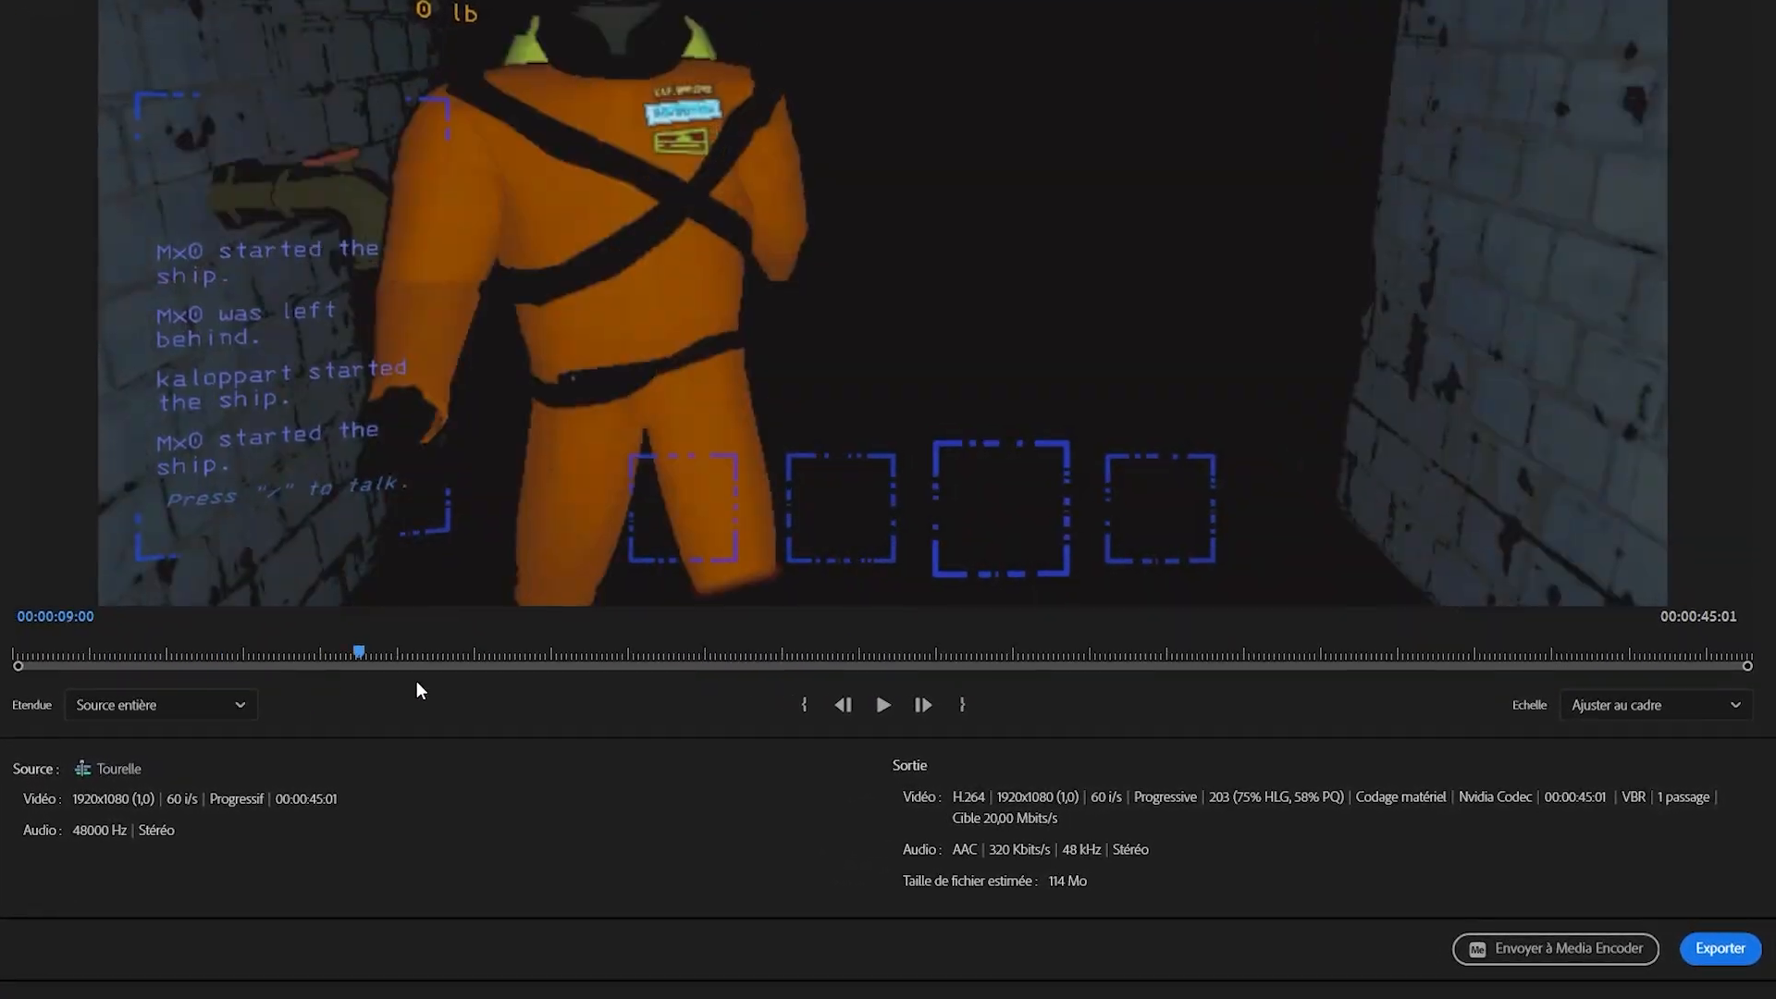
drag(368, 682, 1119, 740)
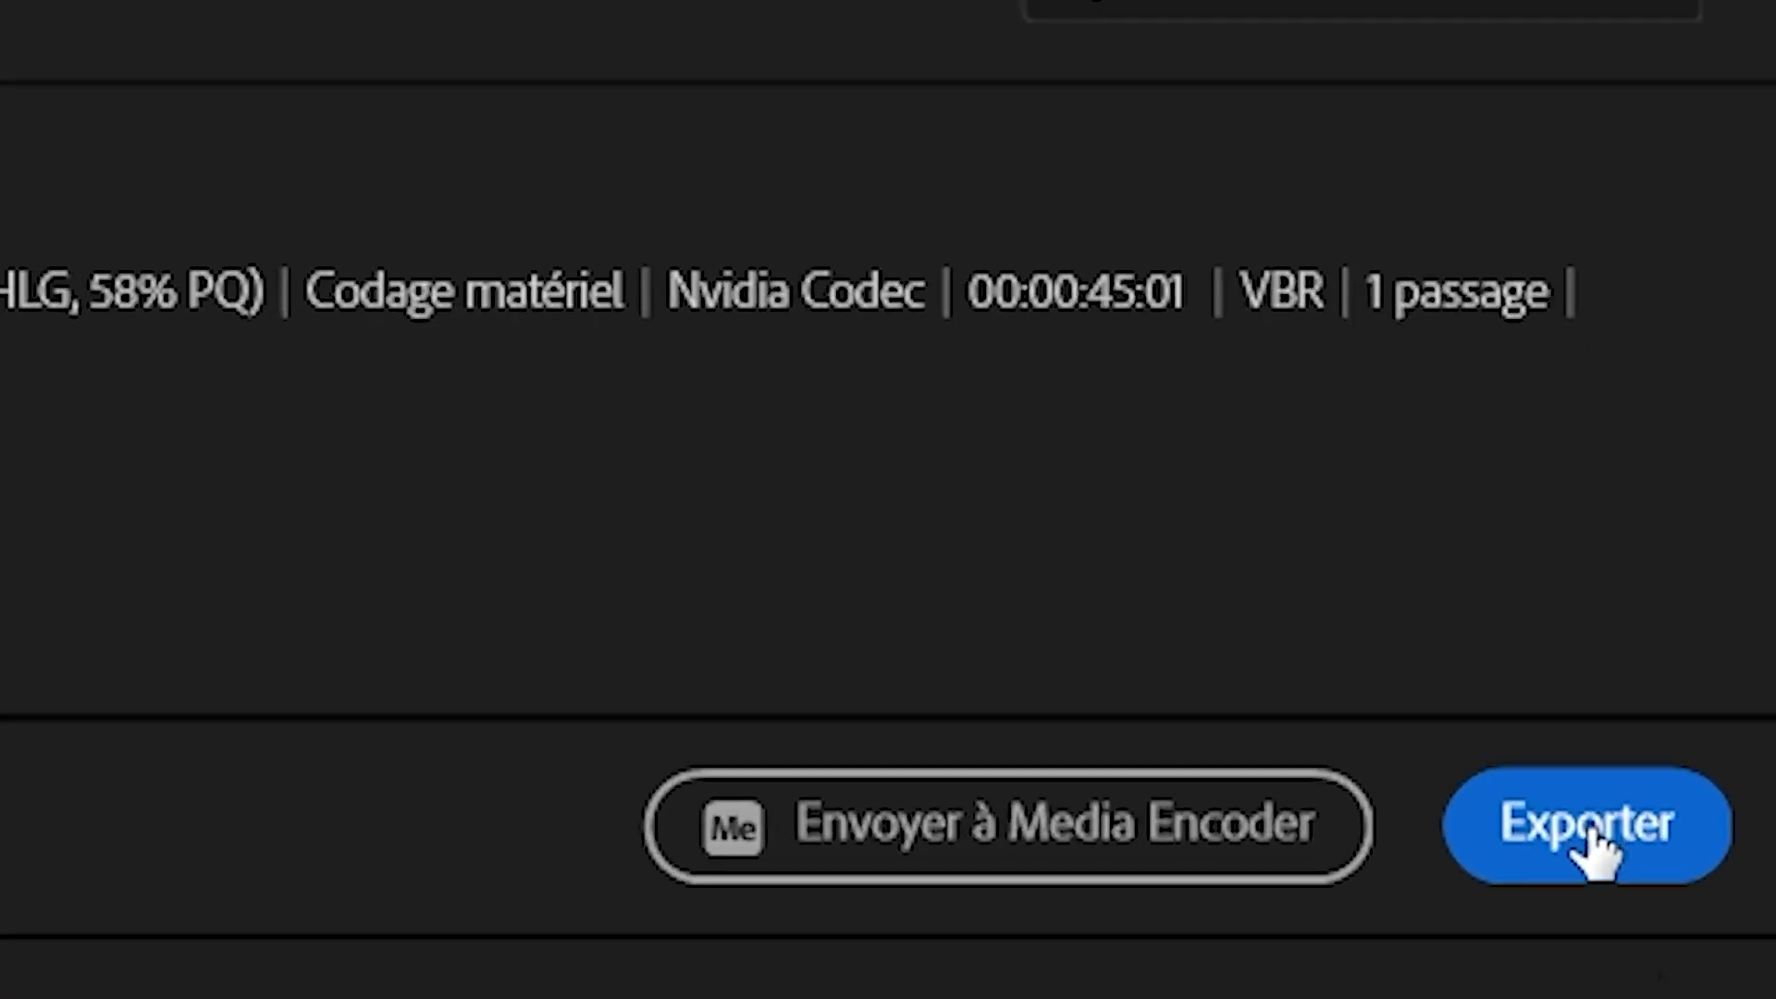
click(1726, 958)
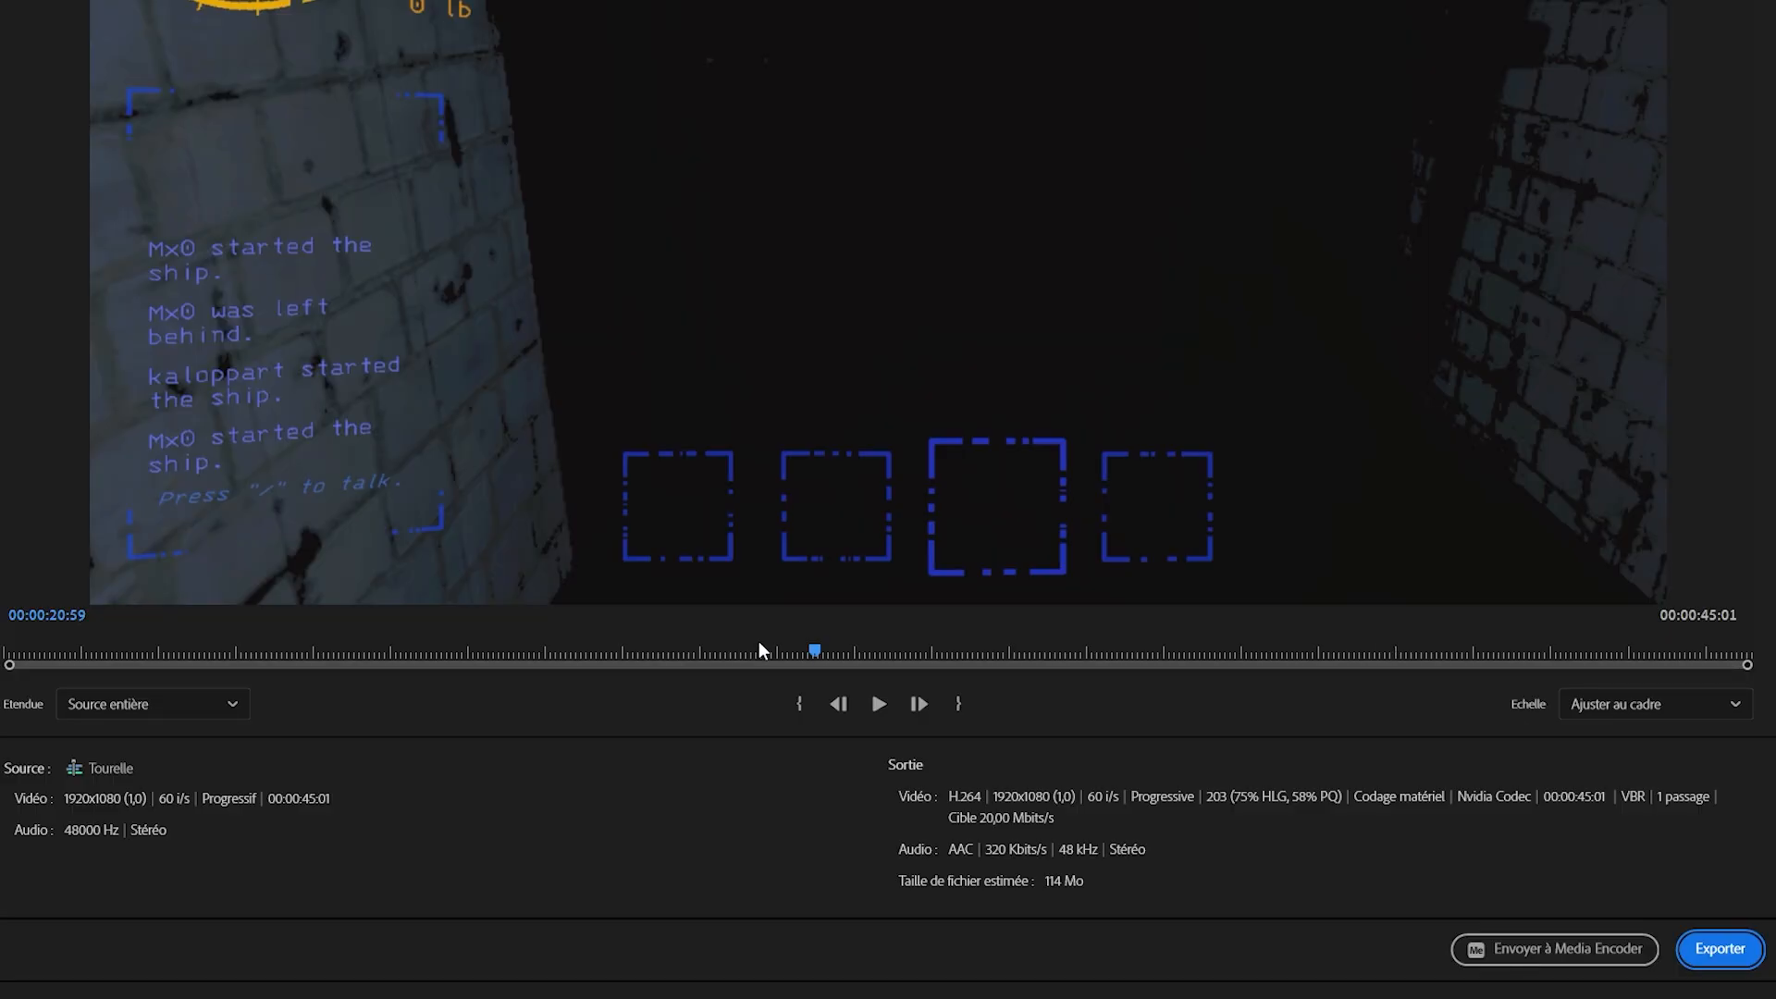
drag(758, 648, 393, 665)
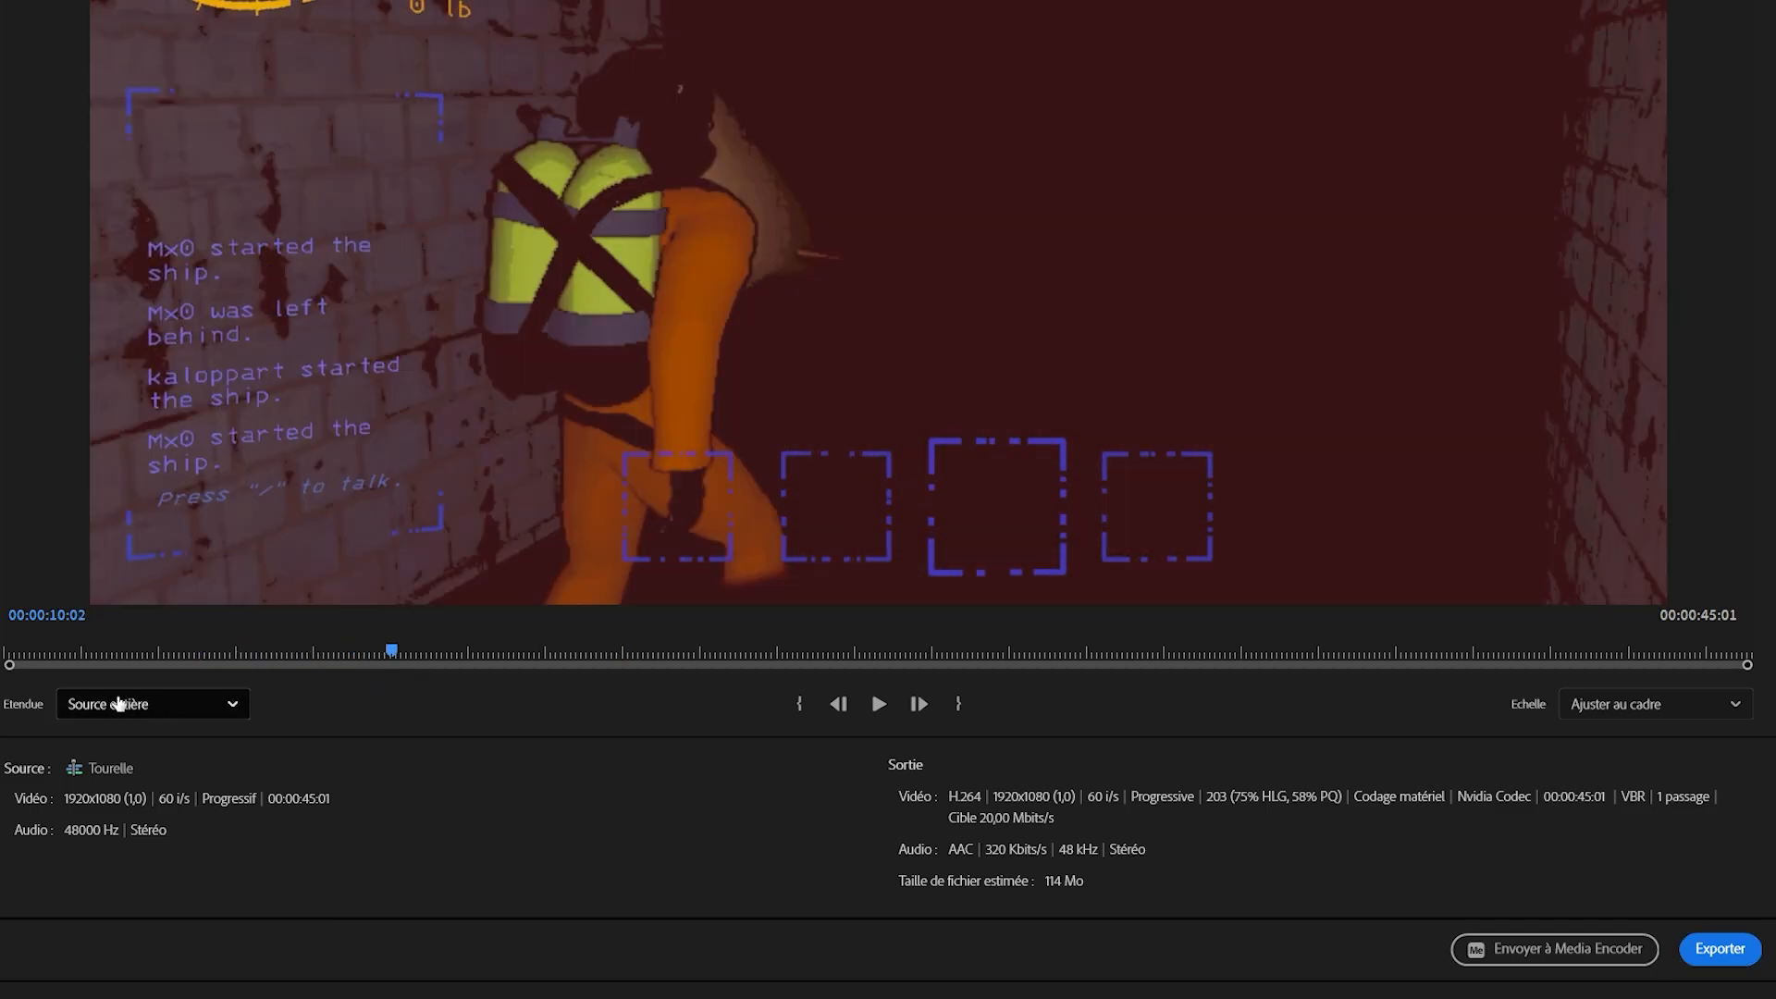
- Limit the export to a custom range (Personnalisé) covering about the first 10 seconds, and export the video
click(120, 703)
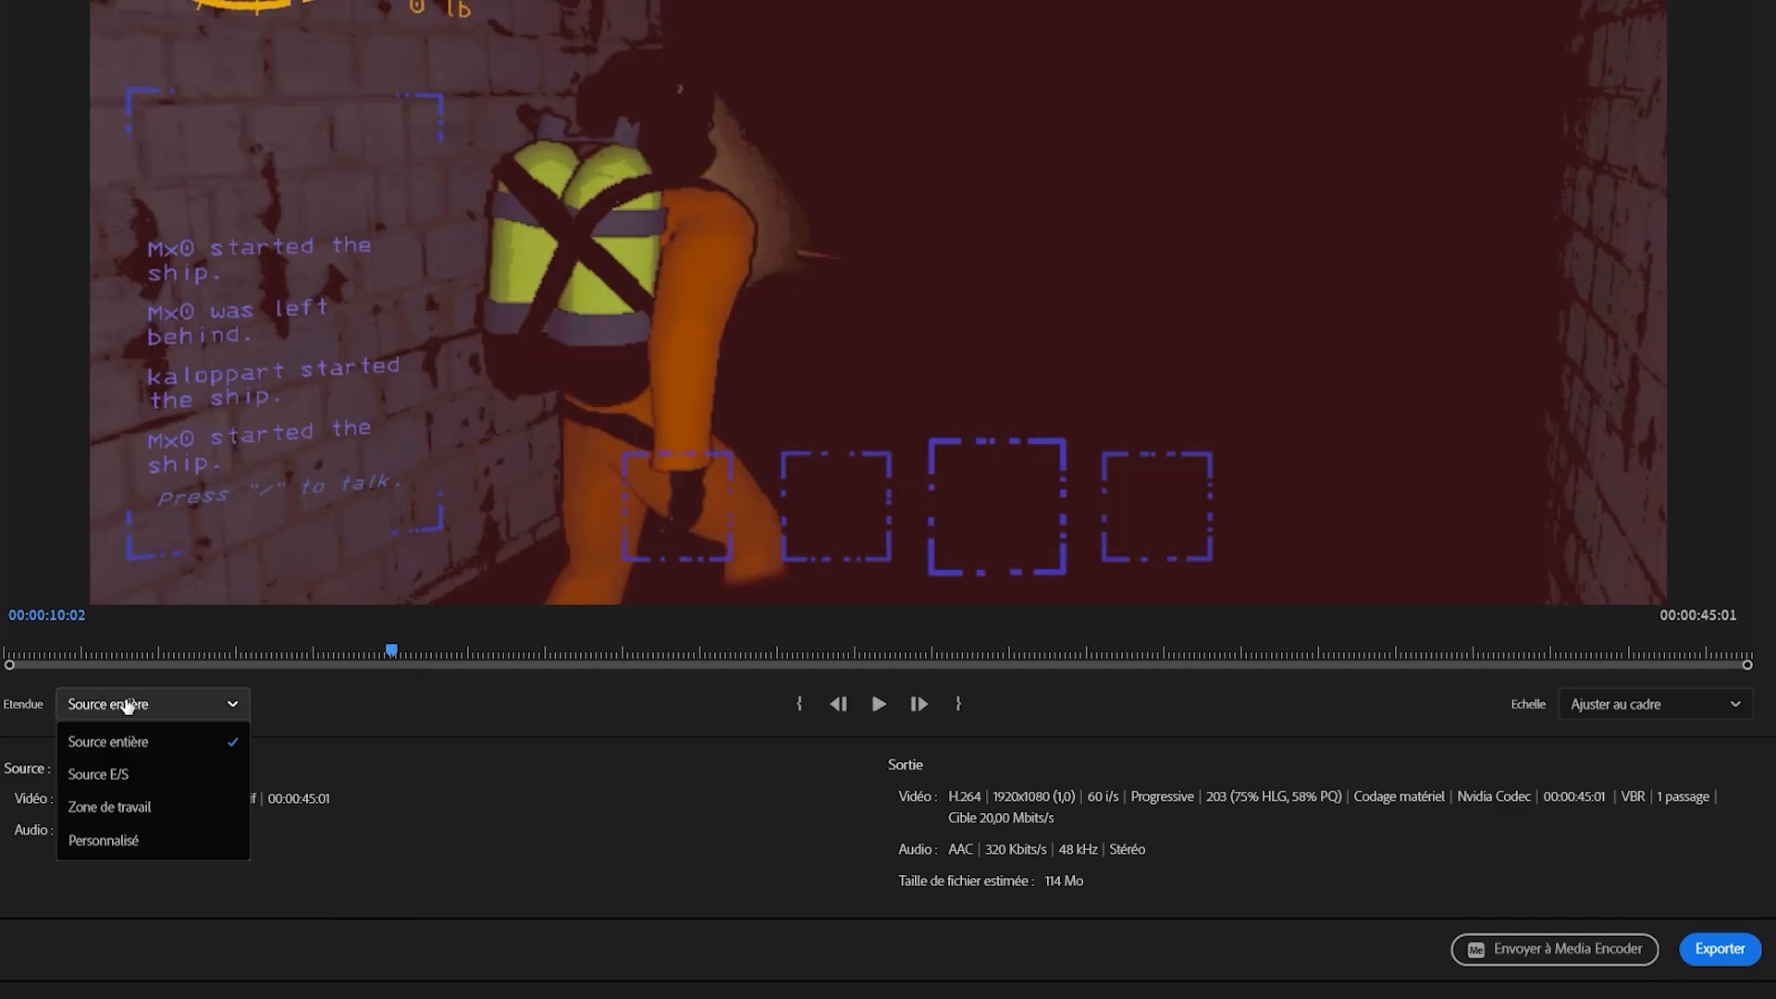
click(166, 840)
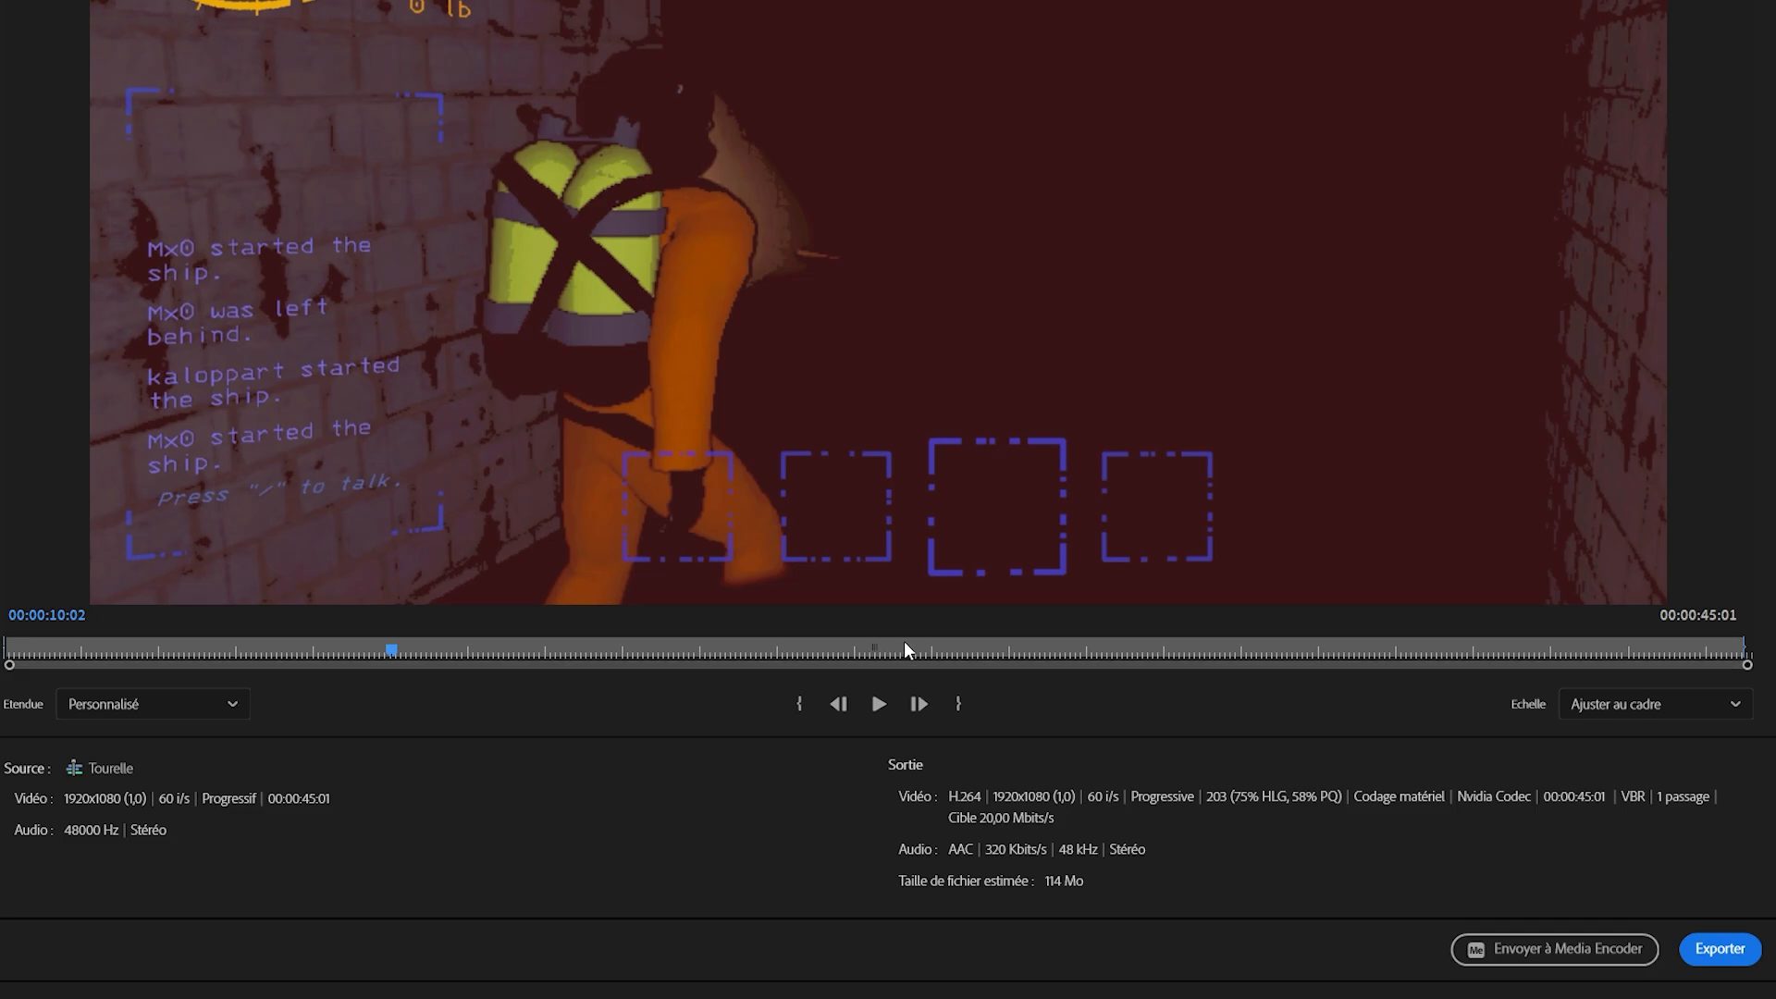
drag(1745, 647, 398, 667)
click(1720, 948)
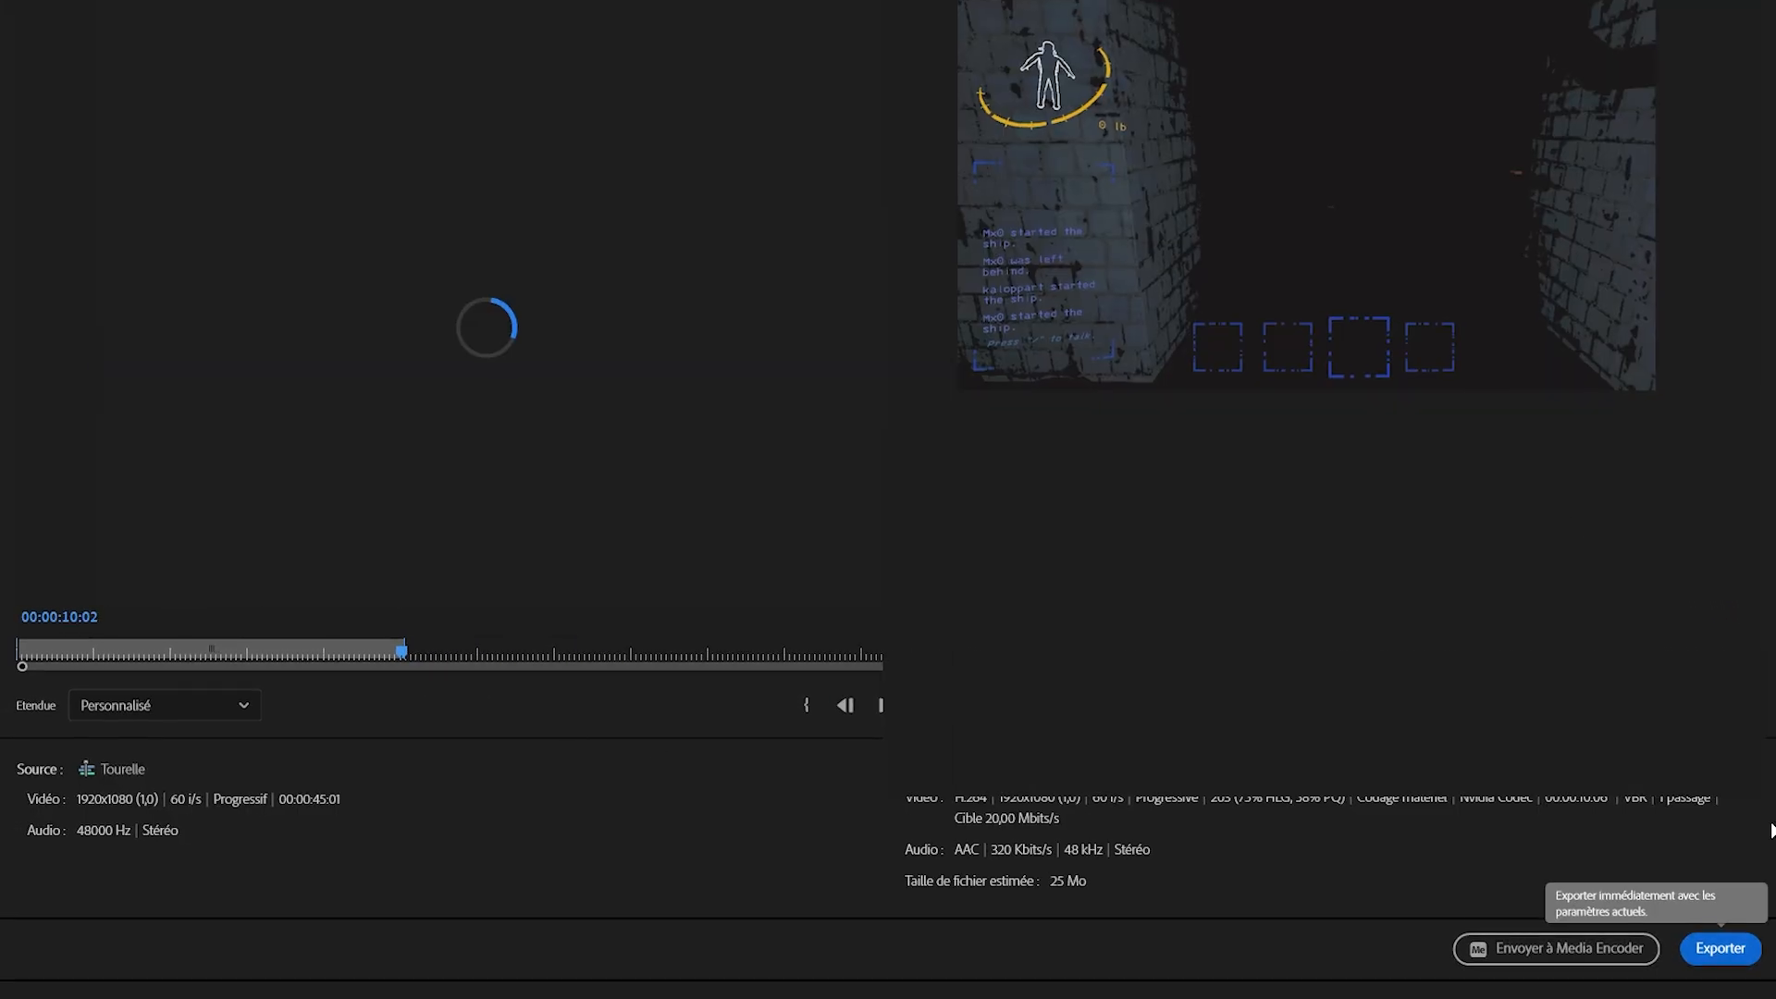